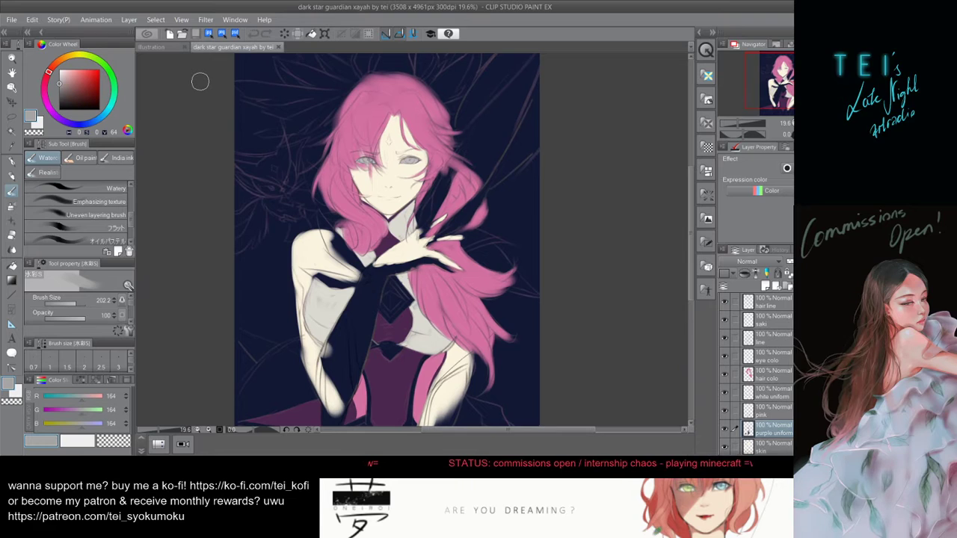
- Detach the Illustration2 reference image into its own floating window beside the Xayah artwork
{"action": "key", "text": "ctrl+minus"}
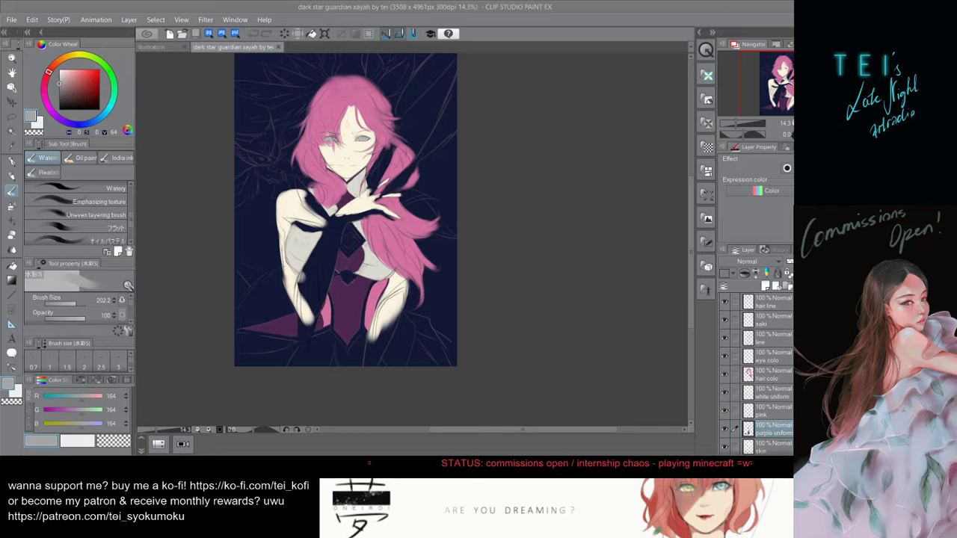
{"action": "left_click", "coordinate": [10, 16]}
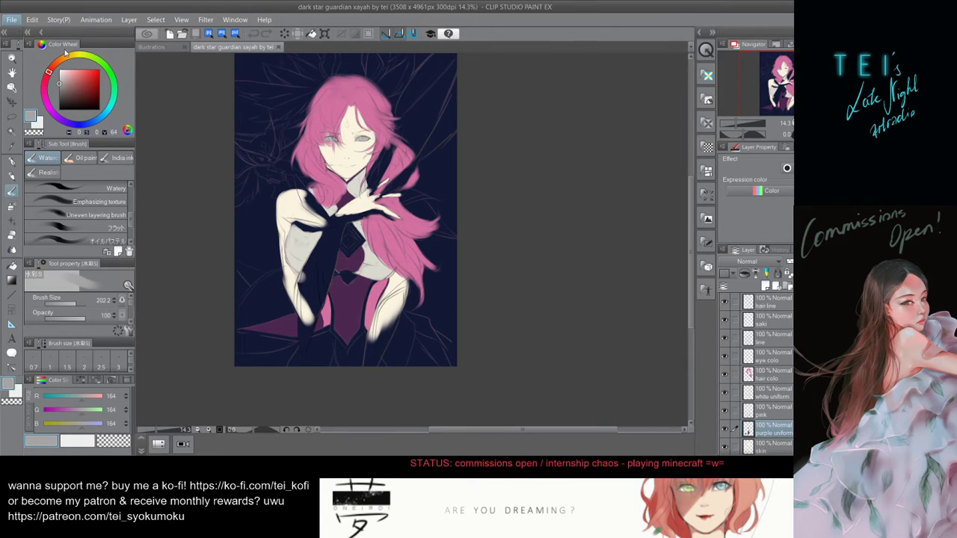
{"action": "left_click", "coordinate": [64, 50]}
{"action": "left_click", "coordinate": [233, 46]}
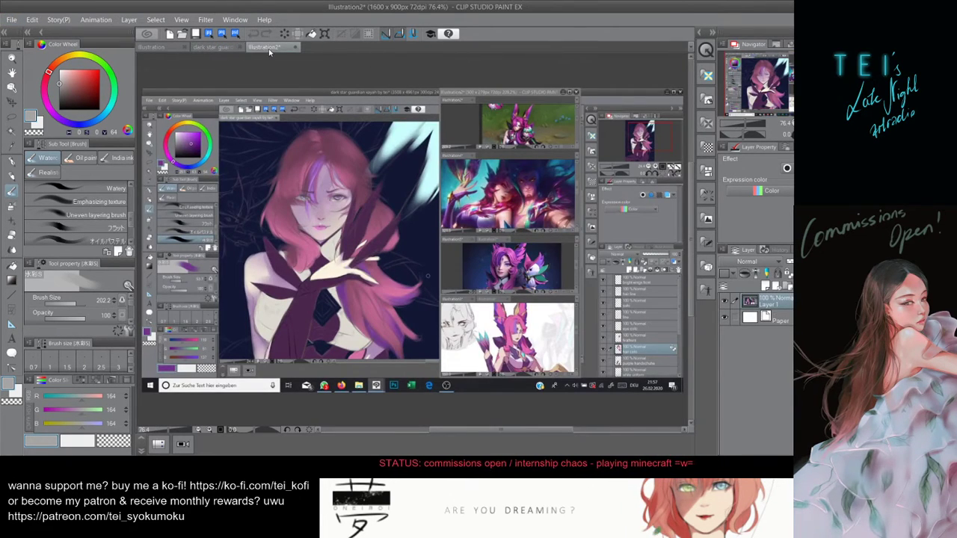
{"action": "left_click_drag", "start_coordinate": [536, 54], "coordinate": [502, 23]}
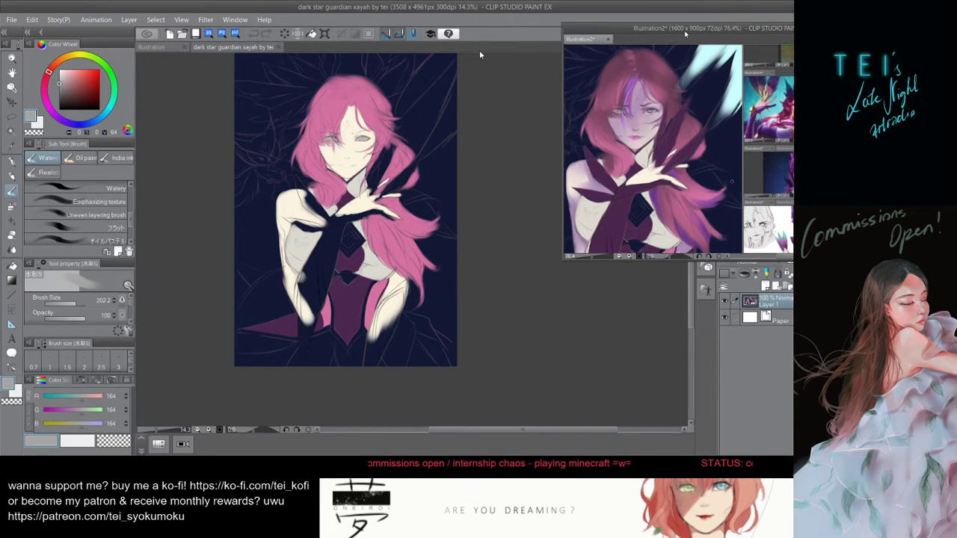
- Narrow the floating reference window and frame the painted character's upper body in it
{"action": "left_click_drag", "start_coordinate": [672, 142], "coordinate": [742, 164]}
{"action": "scroll", "coordinate": [788, 97], "scroll_direction": "down", "scroll_amount": 2}
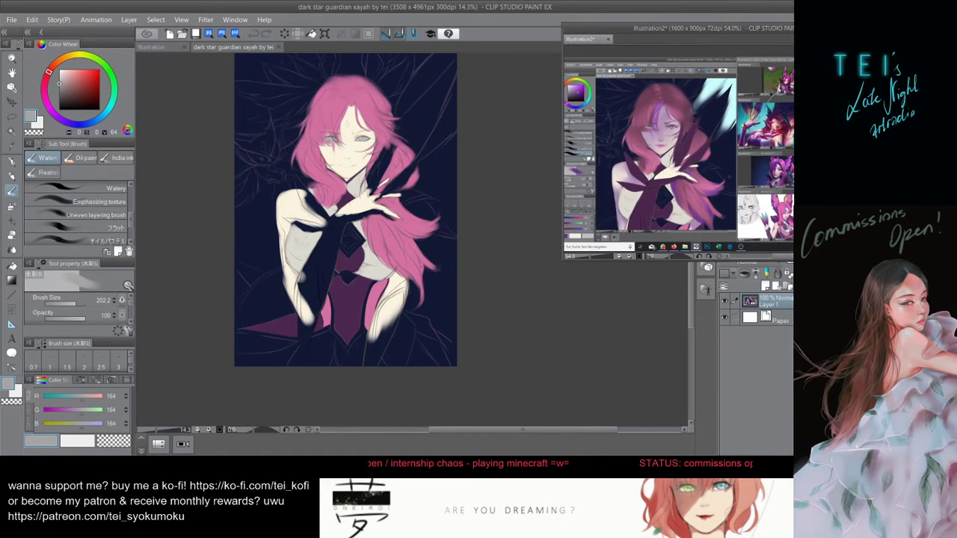
{"action": "scroll", "coordinate": [788, 97], "scroll_direction": "up", "scroll_amount": 1}
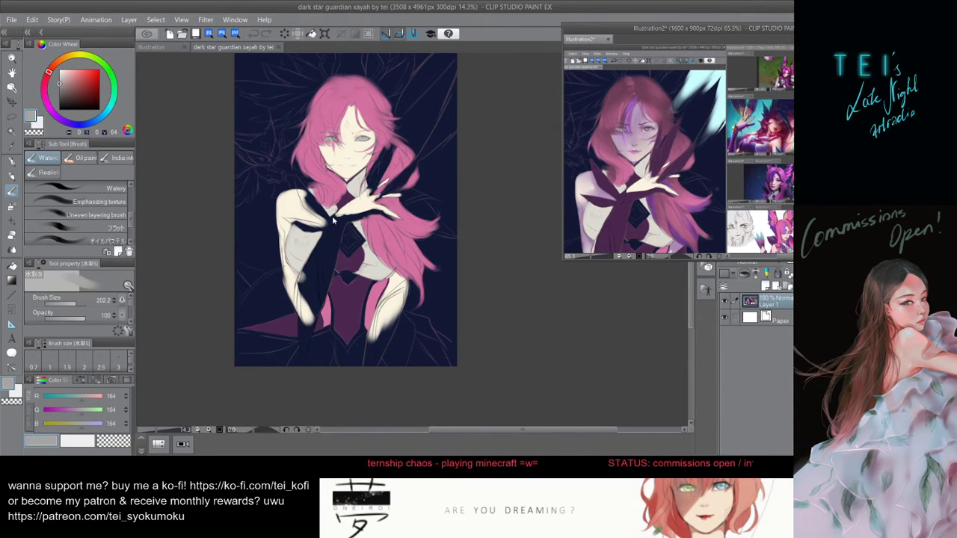
{"action": "left_click_drag", "start_coordinate": [563, 182], "coordinate": [487, 154]}
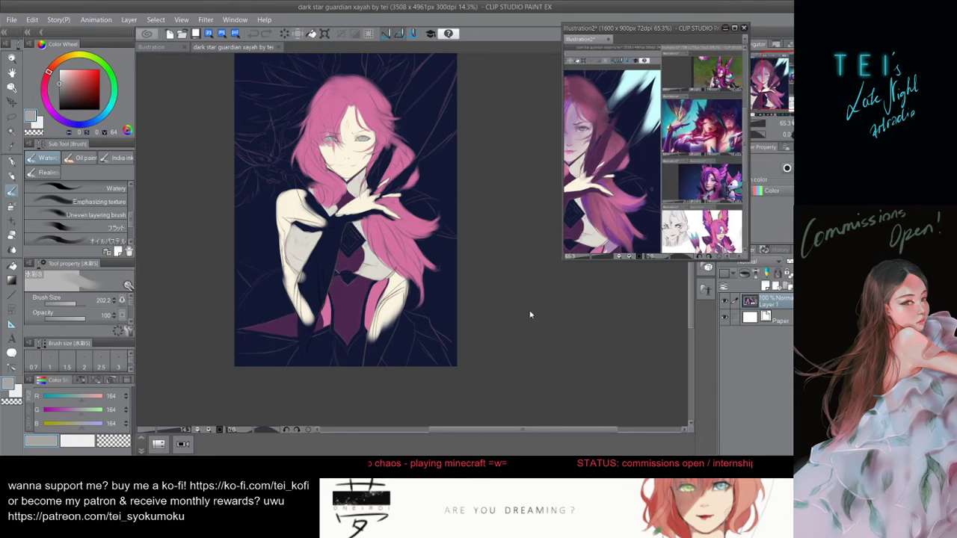
{"action": "left_click", "coordinate": [531, 363]}
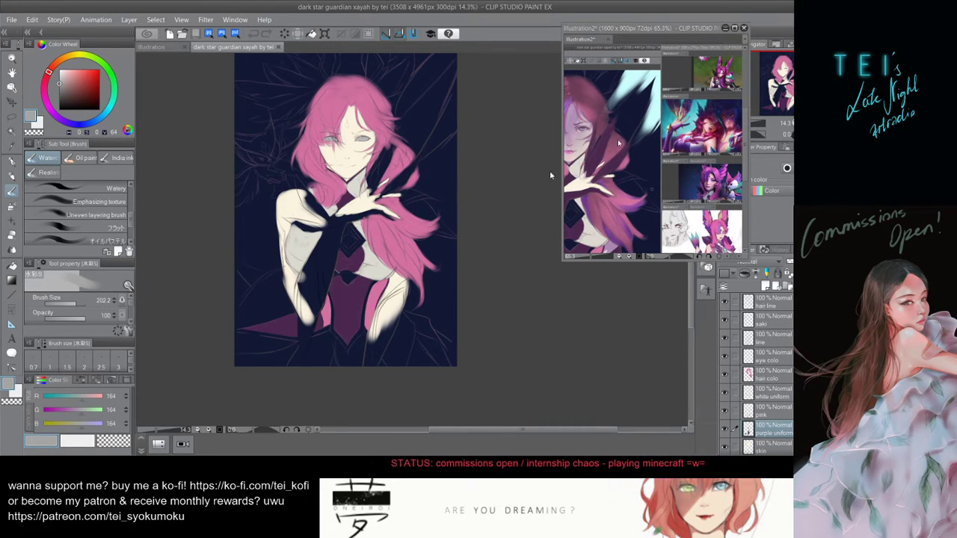
{"action": "left_click_drag", "start_coordinate": [621, 176], "coordinate": [649, 106]}
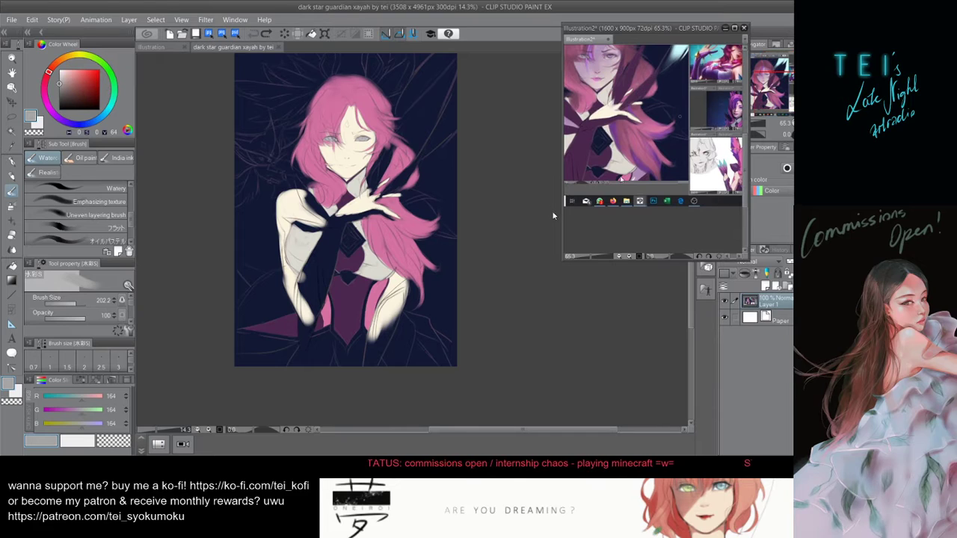
- Sample the dark purple of the uniform and add a purple glove layer above the hair colour layer
{"action": "left_click", "coordinate": [351, 298], "text": "alt"}
{"action": "left_click", "coordinate": [785, 375]}
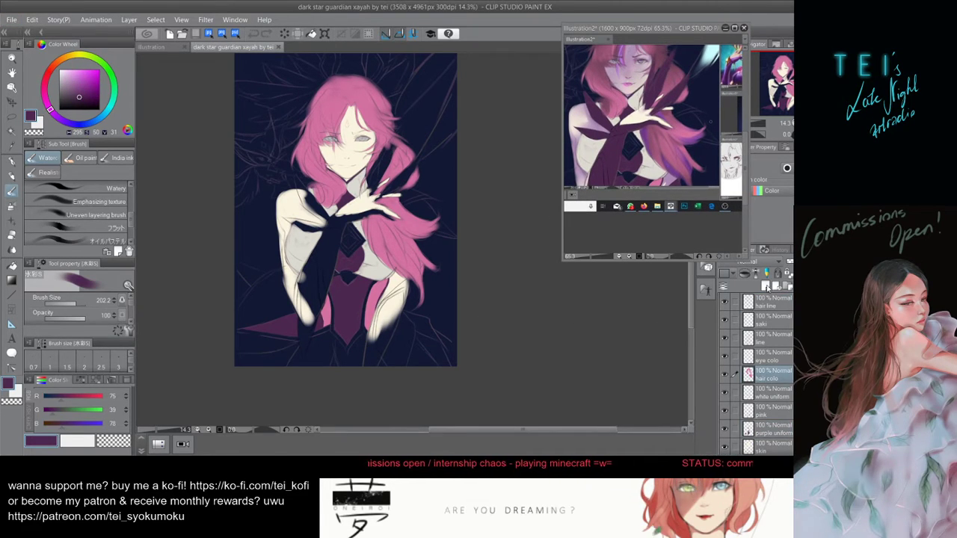
{"action": "left_click", "coordinate": [769, 287]}
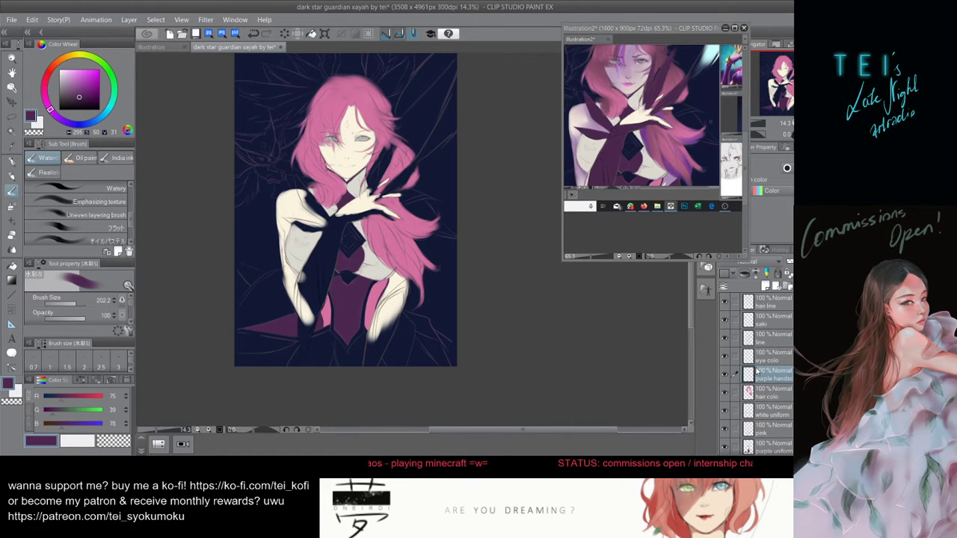
- Paint the glove's lower part in dark purple from the pointed elbow tip up the forearm, with a brush of about 65
{"action": "scroll", "coordinate": [186, 128], "scroll_direction": "up", "scroll_amount": 2}
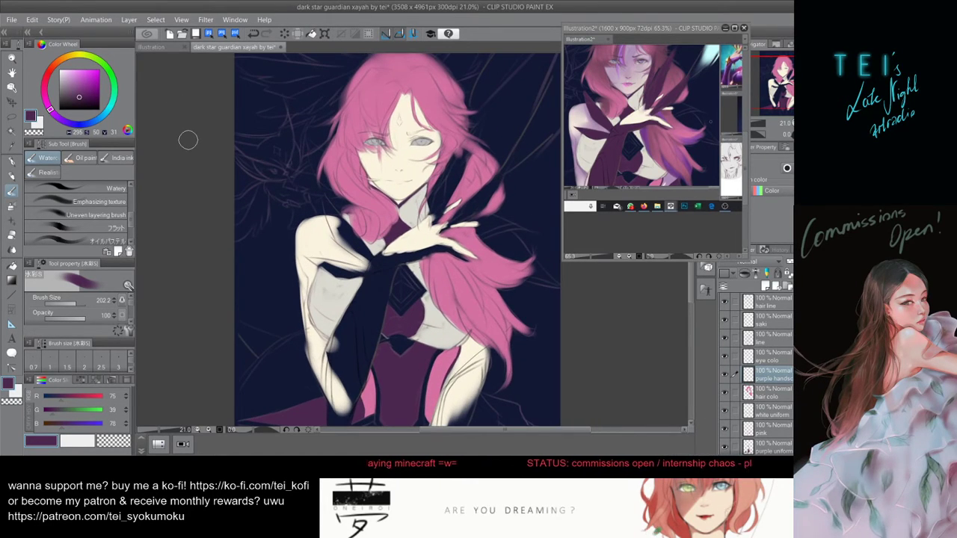
{"action": "left_click_drag", "start_coordinate": [319, 237], "coordinate": [293, 179]}
{"action": "mouse_move", "coordinate": [323, 305]}
{"action": "left_mouse_down"}
{"action": "mouse_move", "coordinate": [316, 292]}
{"action": "mouse_move", "coordinate": [307, 348]}
{"action": "left_mouse_up"}
{"action": "left_click_drag", "start_coordinate": [308, 288], "coordinate": [309, 387]}
{"action": "mouse_move", "coordinate": [305, 340]}
{"action": "left_mouse_down"}
{"action": "mouse_move", "coordinate": [310, 398]}
{"action": "mouse_move", "coordinate": [327, 327]}
{"action": "left_mouse_up"}
{"action": "left_click_drag", "start_coordinate": [310, 388], "coordinate": [329, 314]}
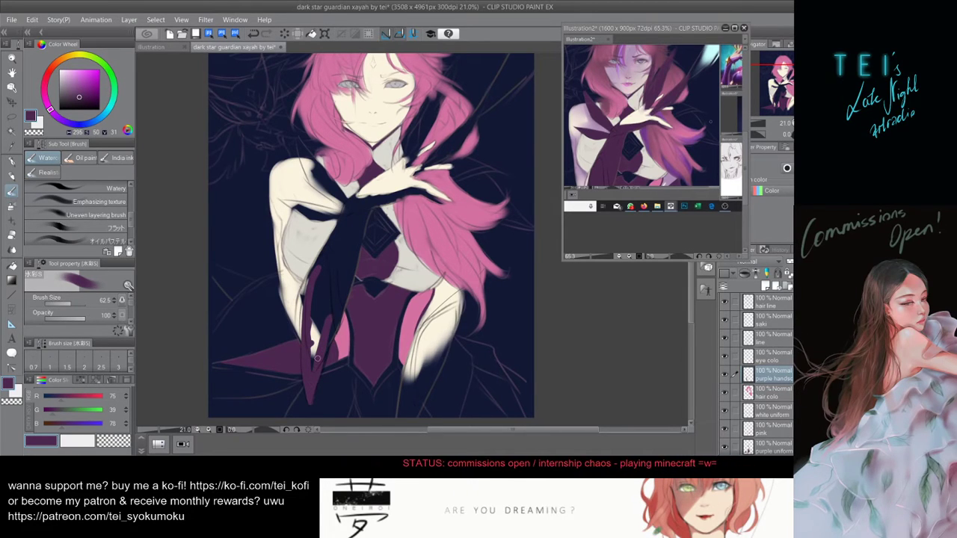
{"action": "left_click_drag", "start_coordinate": [311, 368], "coordinate": [320, 301]}
{"action": "mouse_move", "coordinate": [317, 336]}
{"action": "left_mouse_down"}
{"action": "mouse_move", "coordinate": [329, 336]}
{"action": "mouse_move", "coordinate": [325, 277]}
{"action": "mouse_move", "coordinate": [309, 283]}
{"action": "mouse_move", "coordinate": [307, 340]}
{"action": "left_mouse_up"}
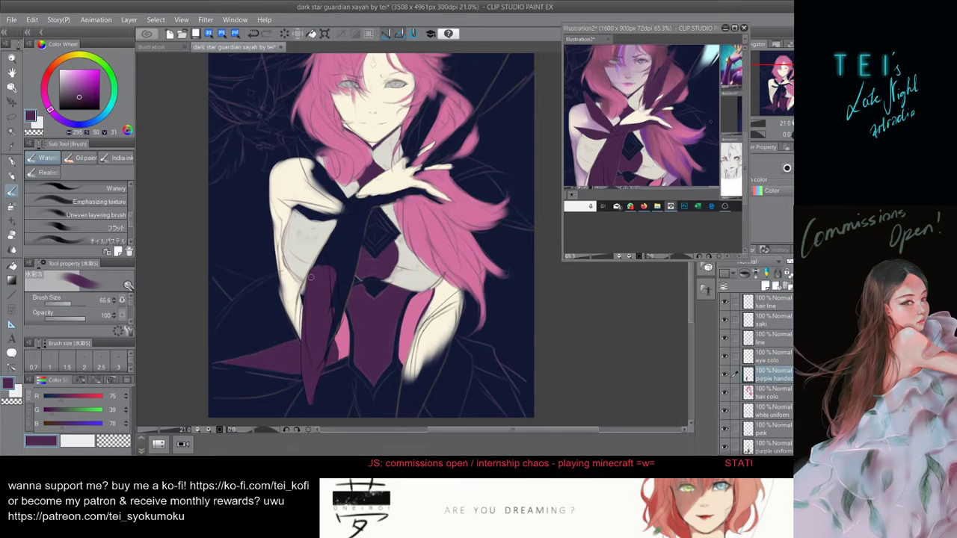
- Extend the dark purple glove up the forearm to the wrist and fill it out to its inner edge
{"action": "mouse_move", "coordinate": [307, 284]}
{"action": "left_mouse_down"}
{"action": "mouse_move", "coordinate": [300, 339]}
{"action": "mouse_move", "coordinate": [347, 210]}
{"action": "mouse_move", "coordinate": [327, 265]}
{"action": "left_mouse_up"}
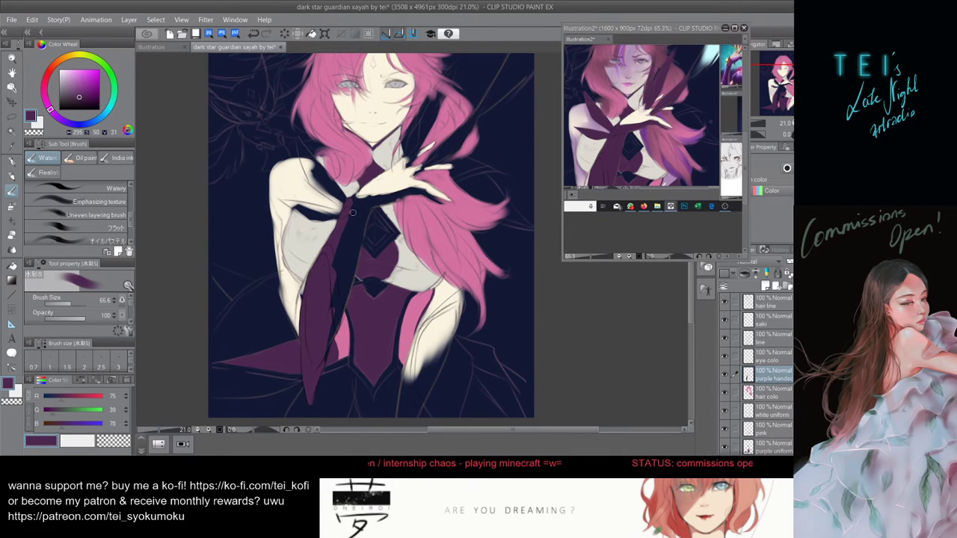
{"action": "left_click_drag", "start_coordinate": [353, 212], "coordinate": [325, 289]}
{"action": "mouse_move", "coordinate": [355, 213]}
{"action": "left_mouse_down"}
{"action": "mouse_move", "coordinate": [325, 289]}
{"action": "mouse_move", "coordinate": [352, 224]}
{"action": "mouse_move", "coordinate": [332, 306]}
{"action": "left_mouse_up"}
{"action": "mouse_move", "coordinate": [358, 218]}
{"action": "left_mouse_down"}
{"action": "mouse_move", "coordinate": [329, 326]}
{"action": "mouse_move", "coordinate": [346, 251]}
{"action": "mouse_move", "coordinate": [341, 305]}
{"action": "left_mouse_up"}
{"action": "left_click_drag", "start_coordinate": [362, 236], "coordinate": [327, 337]}
{"action": "left_click_drag", "start_coordinate": [348, 270], "coordinate": [331, 337]}
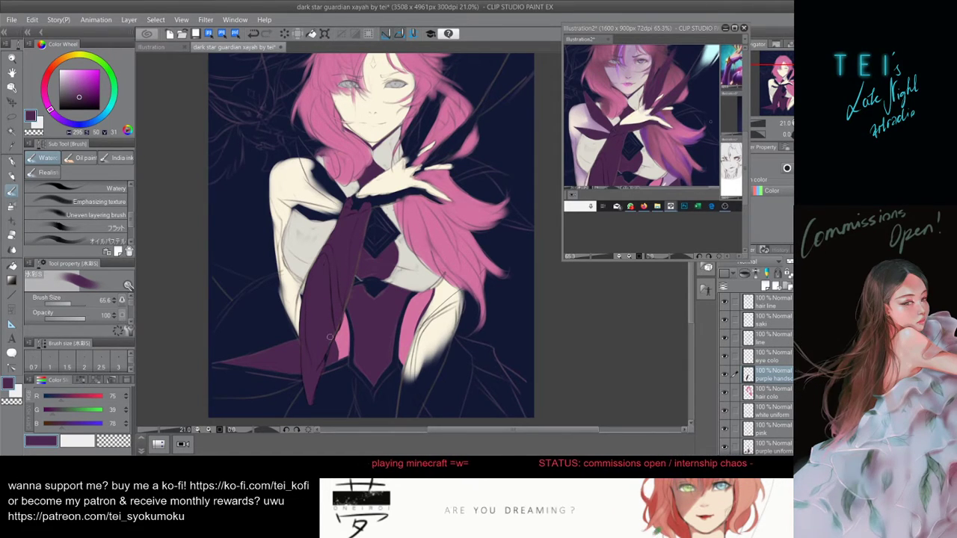
{"action": "left_click_drag", "start_coordinate": [340, 303], "coordinate": [322, 376]}
{"action": "left_click_drag", "start_coordinate": [341, 307], "coordinate": [319, 365]}
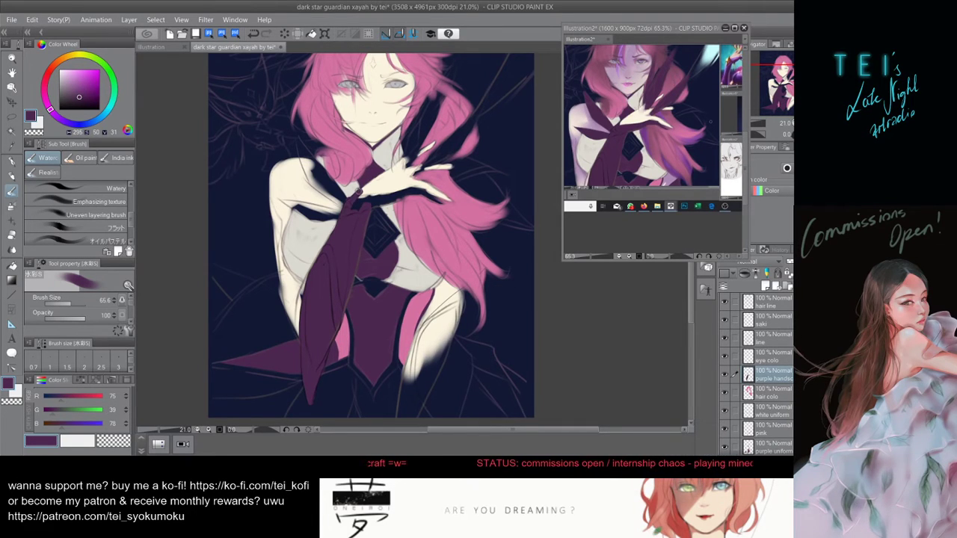
- Refine the glove's edge where it meets the wrist, trying brush sizes 32.7, 6.5 and 22.3
{"action": "scroll", "coordinate": [362, 181], "scroll_direction": "up", "scroll_amount": 2}
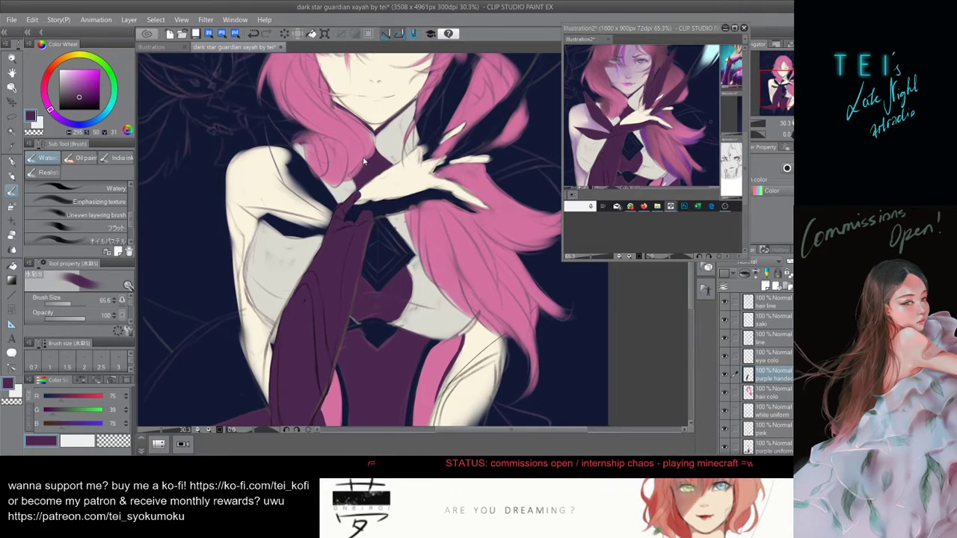
{"action": "left_click_drag", "start_coordinate": [355, 199], "coordinate": [350, 200]}
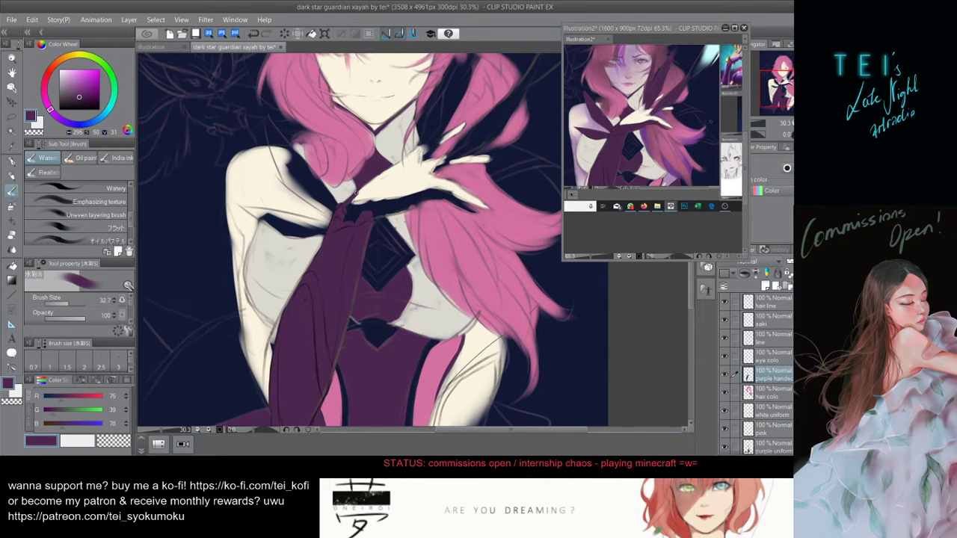
{"action": "key", "text": "ctrl+z"}
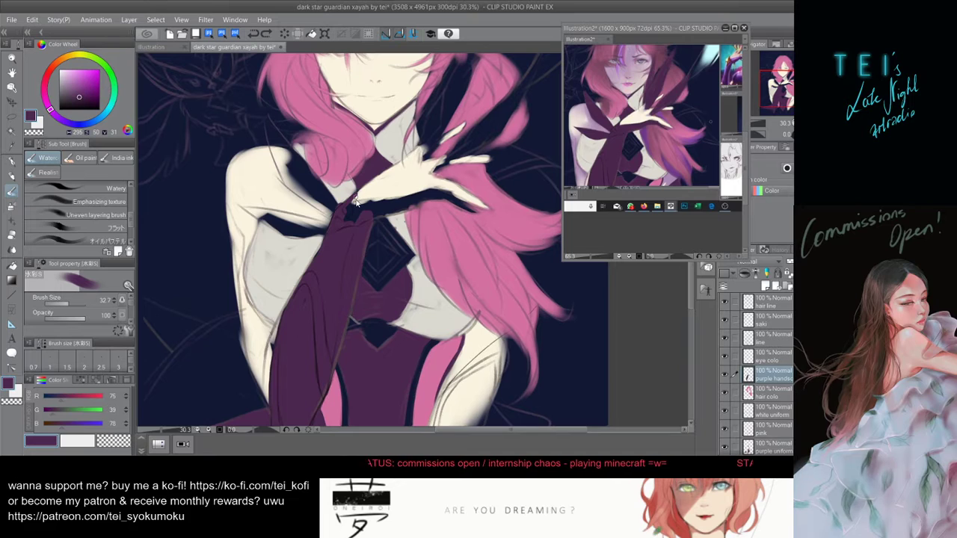
{"action": "key", "text": "bracketright"}
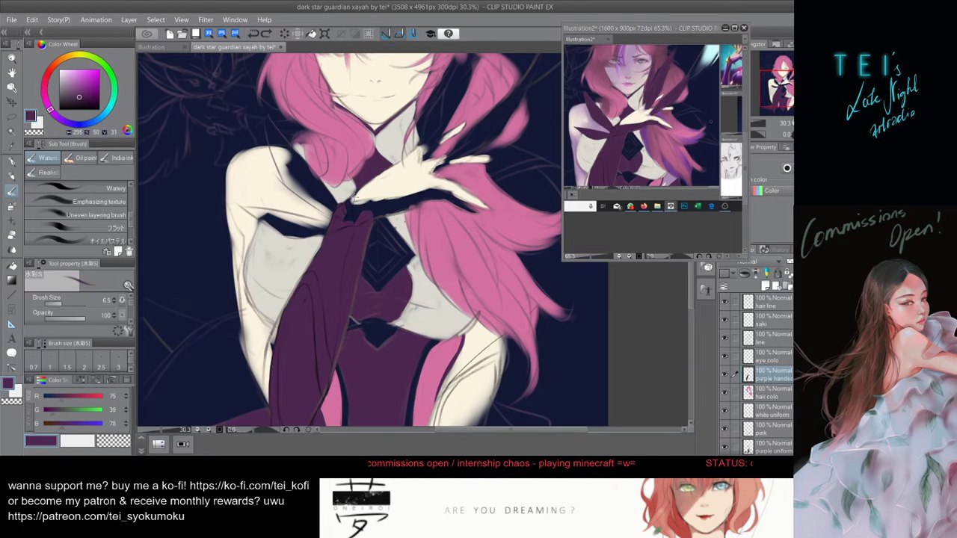
{"action": "left_click_drag", "start_coordinate": [353, 203], "coordinate": [360, 193]}
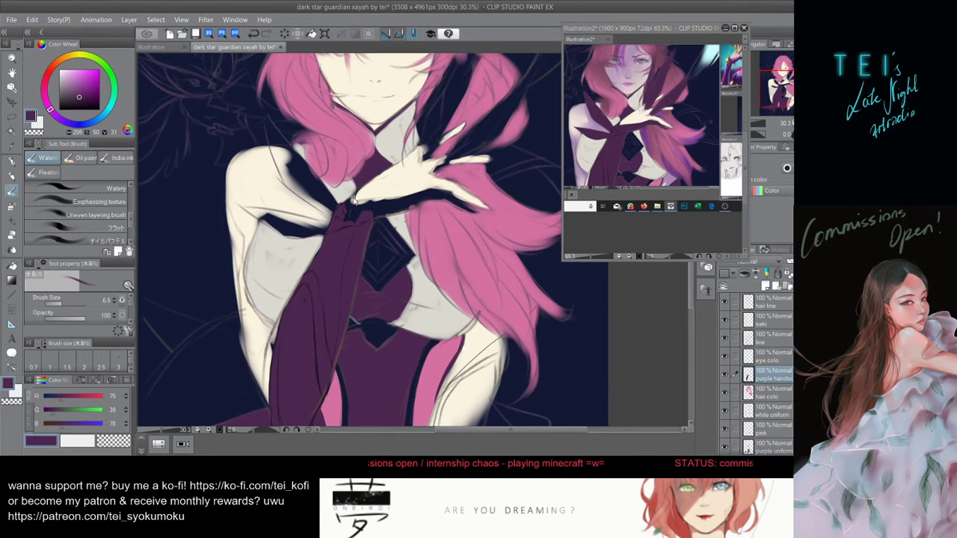
{"action": "key", "text": "bracketleft"}
{"action": "key", "text": "bracketleft"}
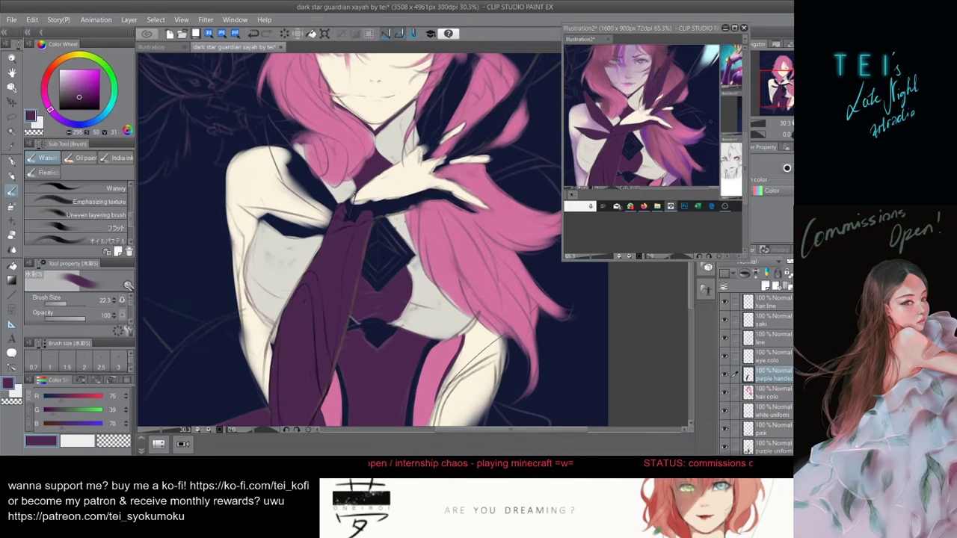
{"action": "left_click_drag", "start_coordinate": [348, 199], "coordinate": [355, 195]}
{"action": "key", "text": "ctrl+z"}
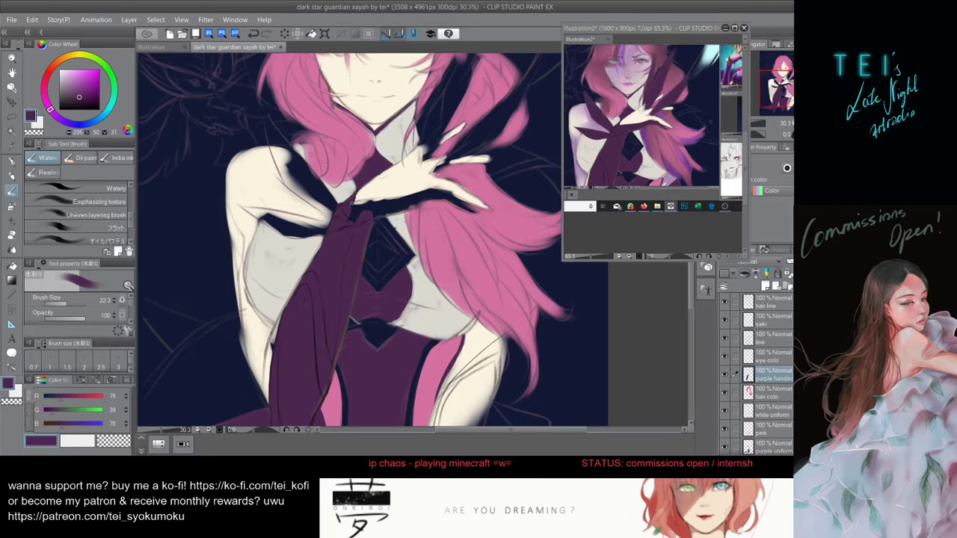
- Paint a dark purple band along the underside of the raised hand and close the gap at the wrist with brush size 22.3
{"action": "key", "text": "ctrl+z"}
{"action": "mouse_move", "coordinate": [356, 195]}
{"action": "left_mouse_down"}
{"action": "mouse_move", "coordinate": [406, 200]}
{"action": "mouse_move", "coordinate": [357, 202]}
{"action": "mouse_move", "coordinate": [405, 205]}
{"action": "mouse_move", "coordinate": [378, 202]}
{"action": "mouse_move", "coordinate": [427, 191]}
{"action": "mouse_move", "coordinate": [380, 204]}
{"action": "mouse_move", "coordinate": [413, 195]}
{"action": "left_mouse_up"}
{"action": "key", "text": "ctrl+z"}
{"action": "key", "text": "ctrl+z"}
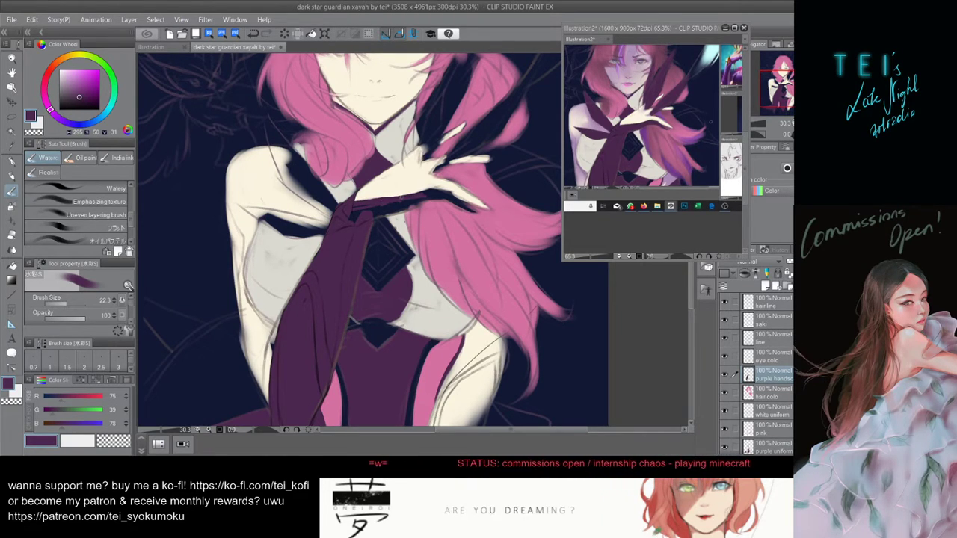
{"action": "key", "text": "ctrl+z"}
{"action": "mouse_move", "coordinate": [344, 218]}
{"action": "left_mouse_down"}
{"action": "mouse_move", "coordinate": [384, 208]}
{"action": "mouse_move", "coordinate": [368, 208]}
{"action": "left_mouse_up"}
{"action": "left_click_drag", "start_coordinate": [384, 166], "coordinate": [391, 240]}
{"action": "key", "text": "ctrl+z"}
{"action": "left_click_drag", "start_coordinate": [396, 203], "coordinate": [421, 315]}
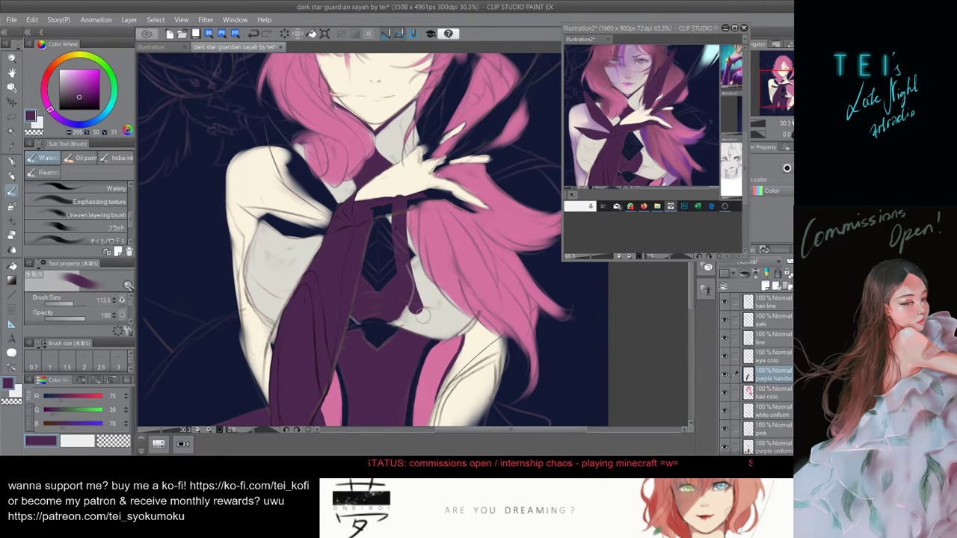
{"action": "key", "text": "ctrl+z"}
{"action": "left_click_drag", "start_coordinate": [398, 197], "coordinate": [413, 317]}
{"action": "key", "text": "ctrl+z"}
{"action": "left_click_drag", "start_coordinate": [394, 198], "coordinate": [407, 308]}
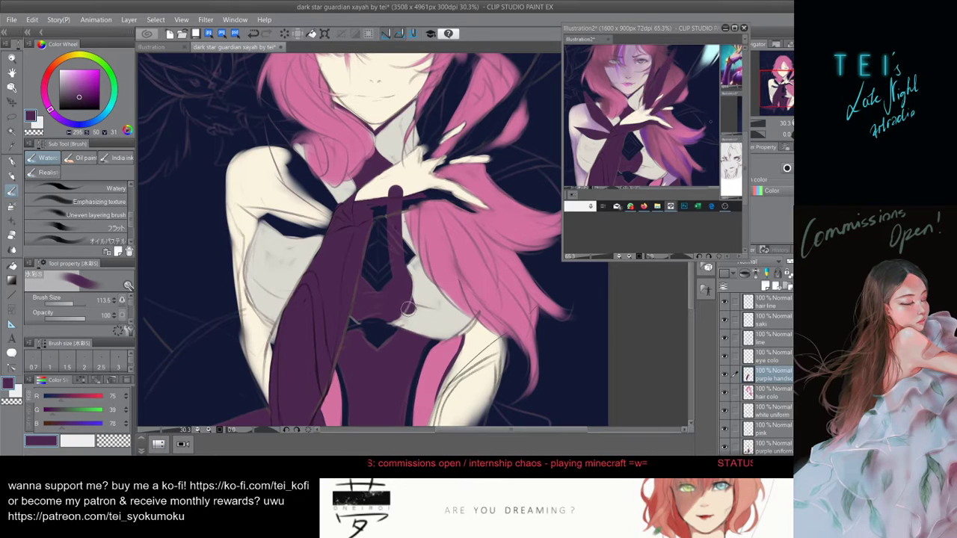
{"action": "key", "text": "ctrl+z"}
- Review the whole figure and look through the recorded brush strokes in the history, then return to the layer list
{"action": "left_click_drag", "start_coordinate": [375, 222], "coordinate": [354, 208]}
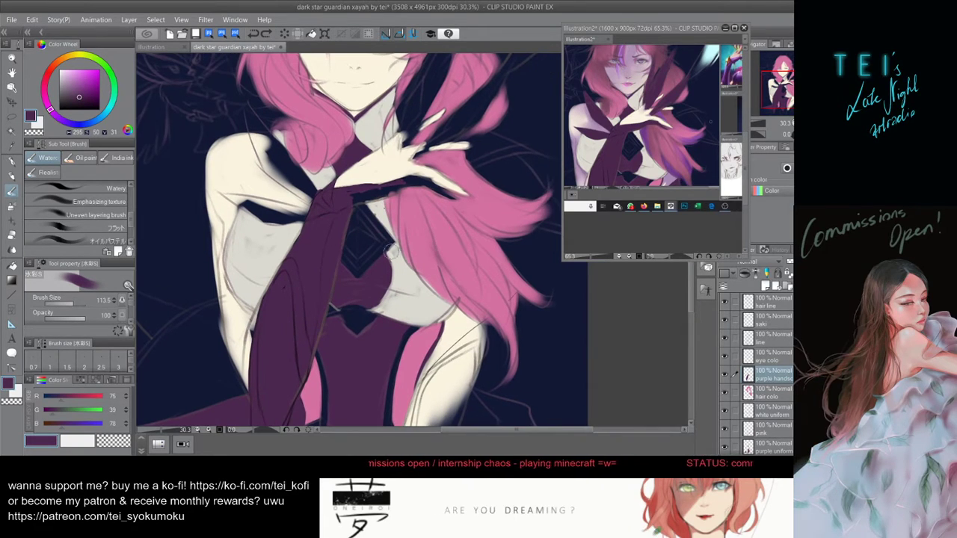
{"action": "scroll", "coordinate": [383, 252], "scroll_direction": "down", "scroll_amount": 2}
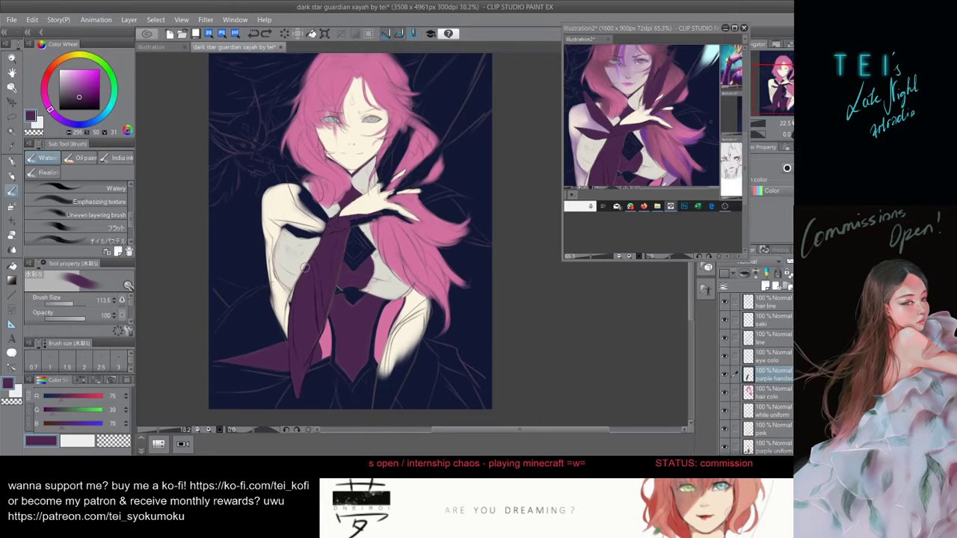
{"action": "scroll", "coordinate": [314, 254], "scroll_direction": "down", "scroll_amount": 1}
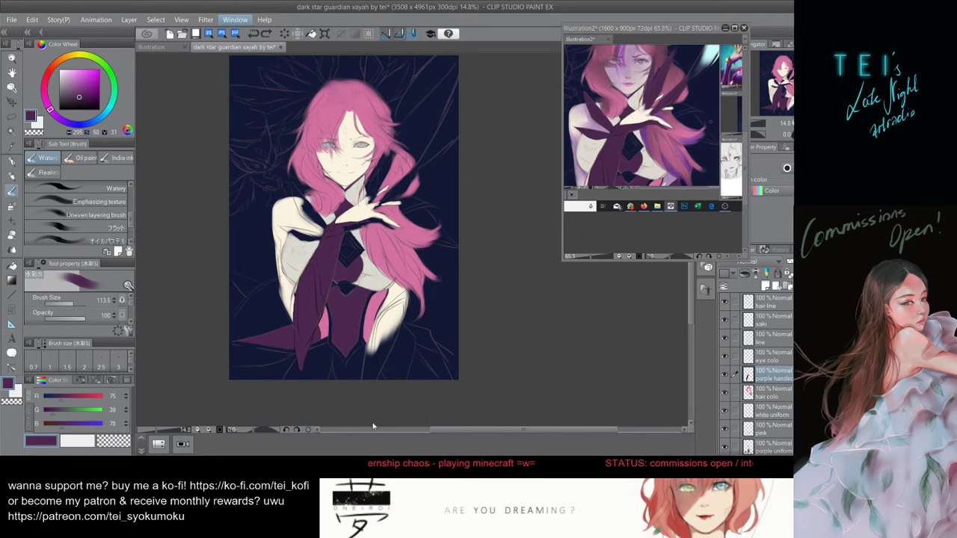
{"action": "left_click", "coordinate": [328, 351]}
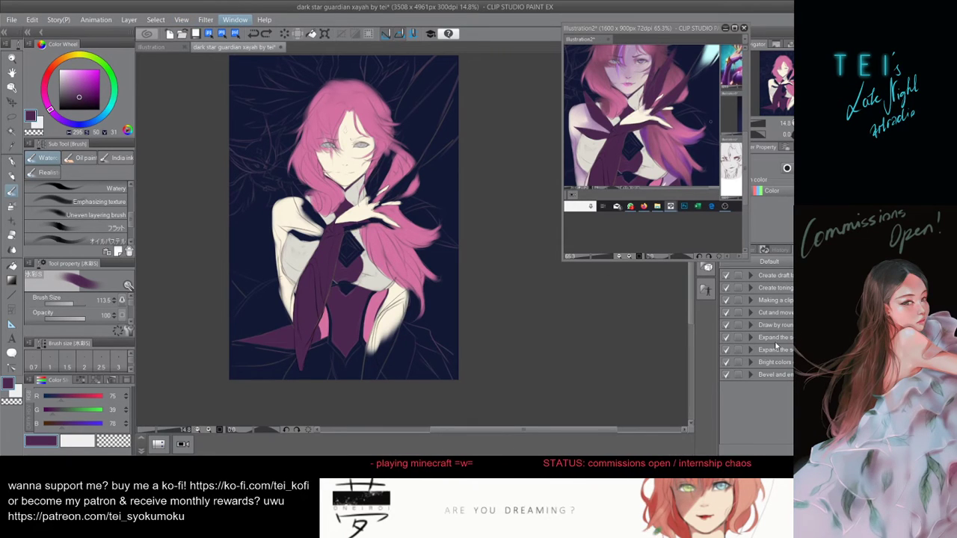
{"action": "left_click", "coordinate": [779, 251]}
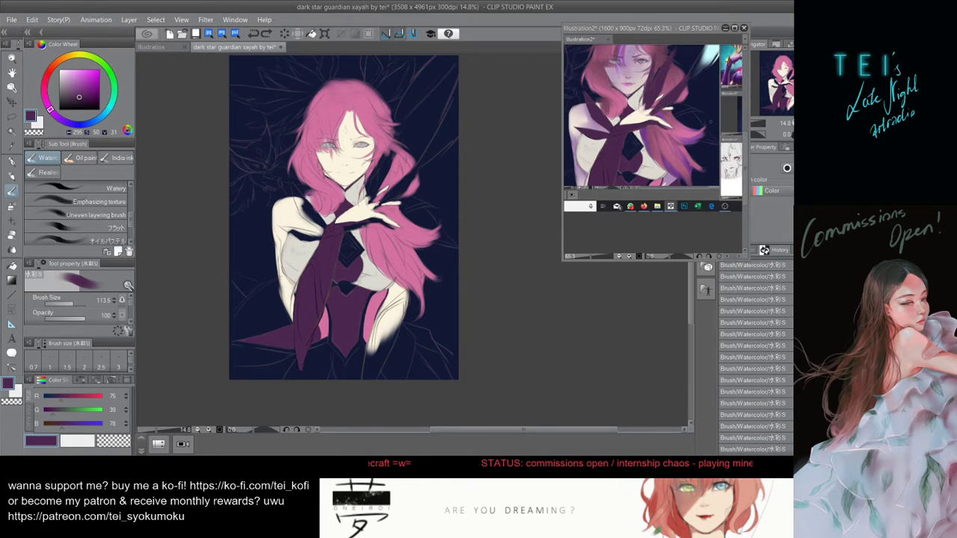
{"action": "scroll", "coordinate": [754, 355], "scroll_direction": "up", "scroll_amount": 3}
{"action": "scroll", "coordinate": [754, 355], "scroll_direction": "down", "scroll_amount": 3}
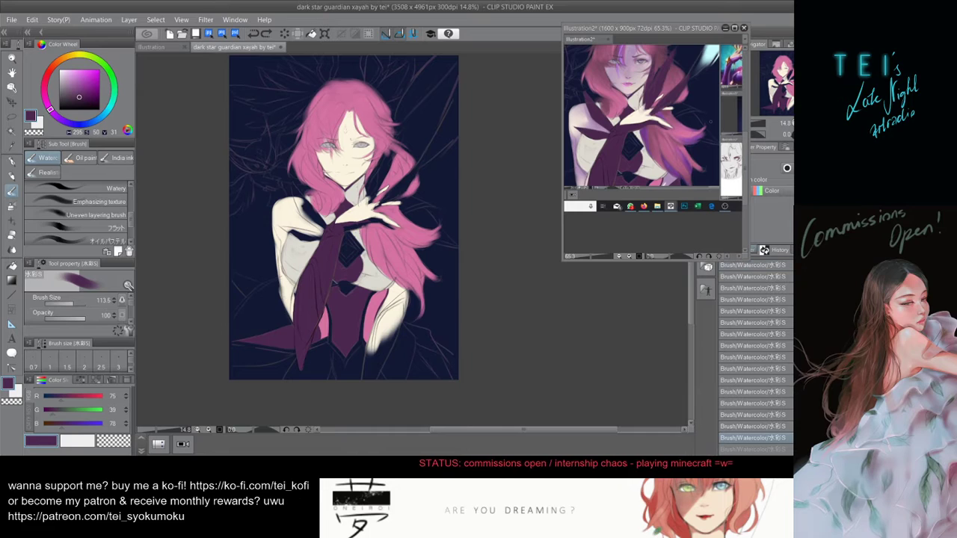
{"action": "left_click", "coordinate": [752, 248]}
- Set the brush size to 179.6 and make the purple uniform layer the active layer
{"action": "scroll", "coordinate": [349, 255], "scroll_direction": "down", "scroll_amount": 1}
{"action": "scroll", "coordinate": [349, 254], "scroll_direction": "up", "scroll_amount": 2}
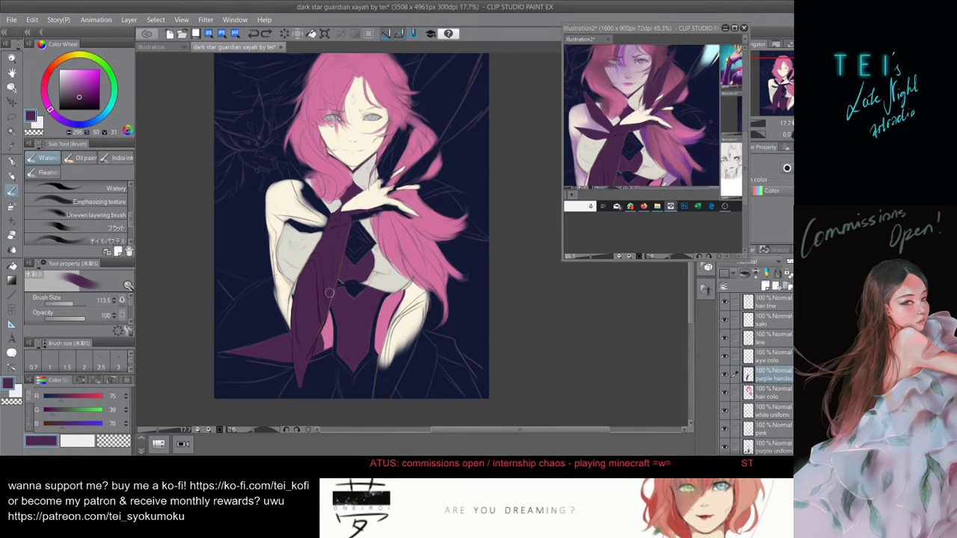
{"action": "left_click_drag", "start_coordinate": [322, 331], "coordinate": [320, 320], "text": "ctrl+alt"}
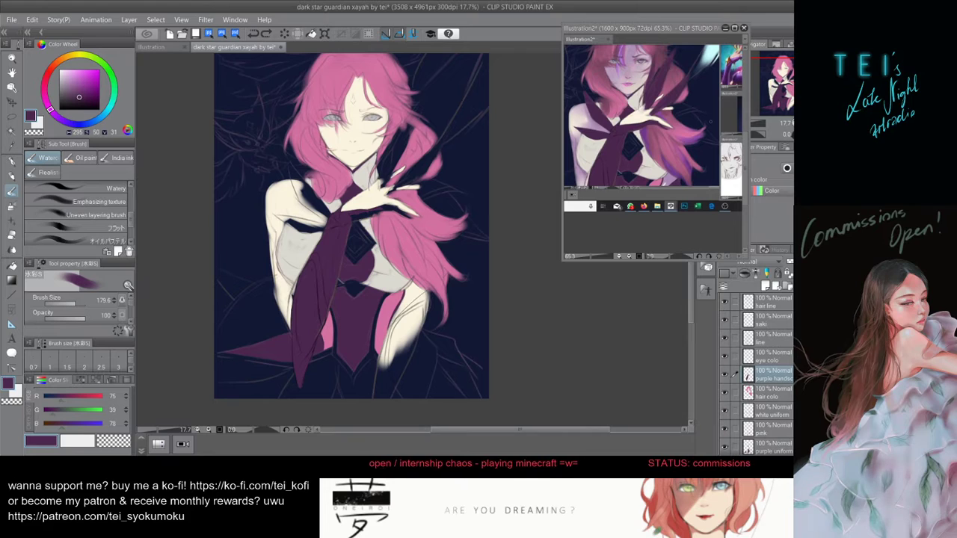
{"action": "scroll", "coordinate": [777, 374], "scroll_direction": "down", "scroll_amount": 2}
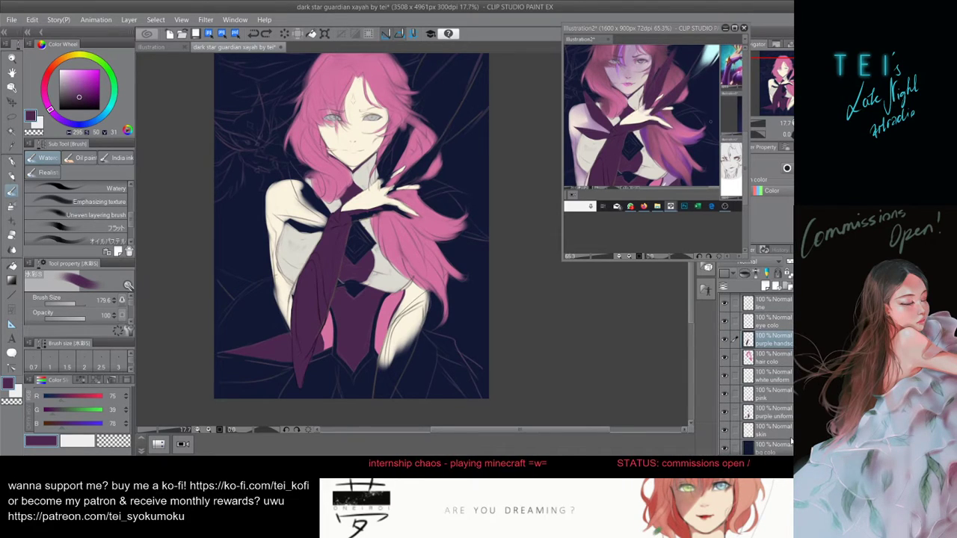
{"action": "left_click", "coordinate": [769, 428]}
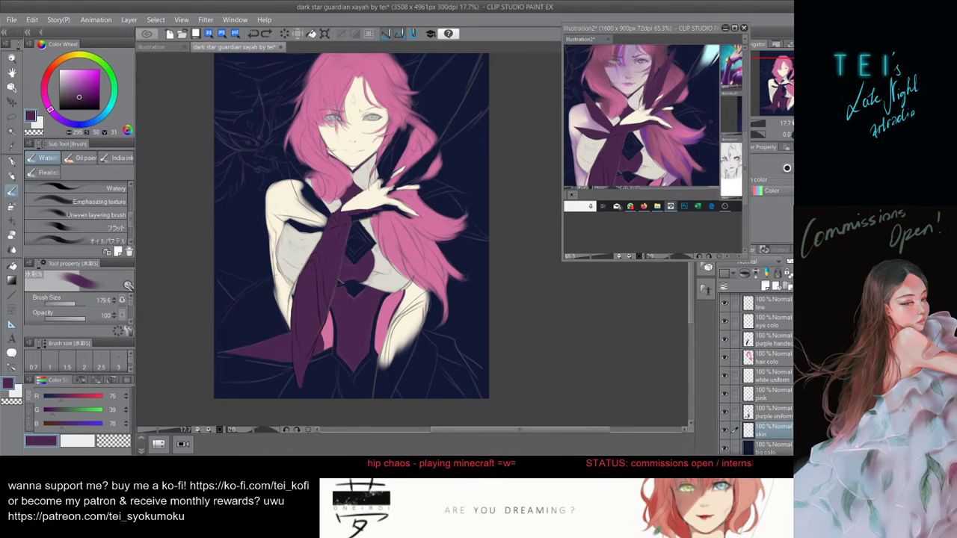
{"action": "left_click", "coordinate": [781, 376]}
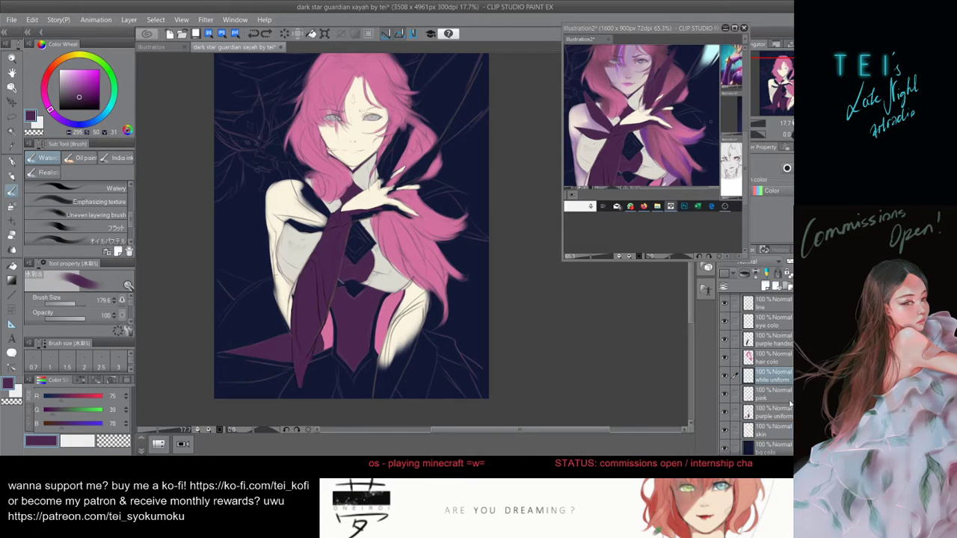
{"action": "left_click", "coordinate": [780, 412]}
- Try dark purple strokes between the shoulder and the hair with brush size 55.7, undoing each attempt
{"action": "mouse_move", "coordinate": [289, 174]}
{"action": "left_mouse_down"}
{"action": "mouse_move", "coordinate": [274, 172]}
{"action": "mouse_move", "coordinate": [278, 156]}
{"action": "left_mouse_up"}
{"action": "left_click_drag", "start_coordinate": [334, 203], "coordinate": [339, 246]}
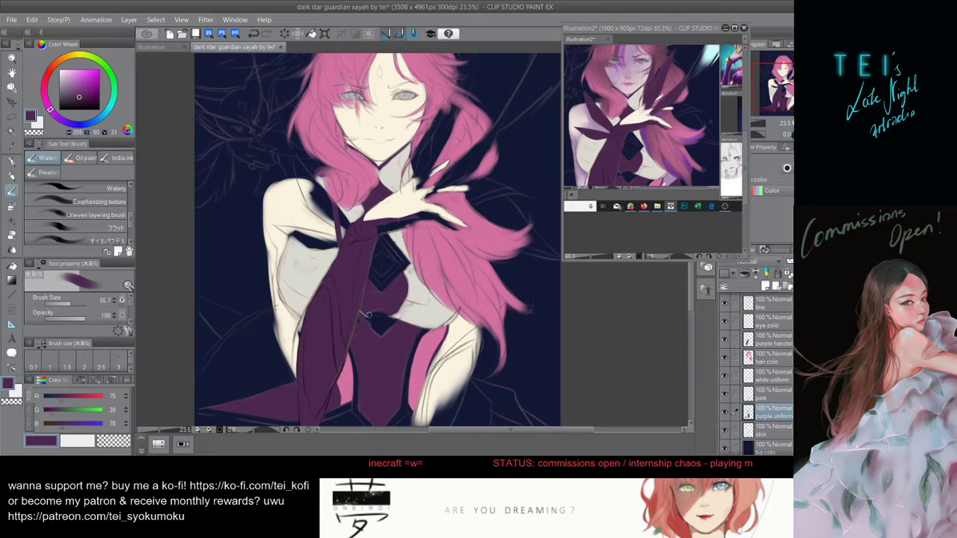
{"action": "key", "text": "ctrl+z"}
{"action": "left_click_drag", "start_coordinate": [311, 181], "coordinate": [305, 245]}
{"action": "key", "text": "ctrl+z"}
{"action": "left_click_drag", "start_coordinate": [318, 194], "coordinate": [325, 250]}
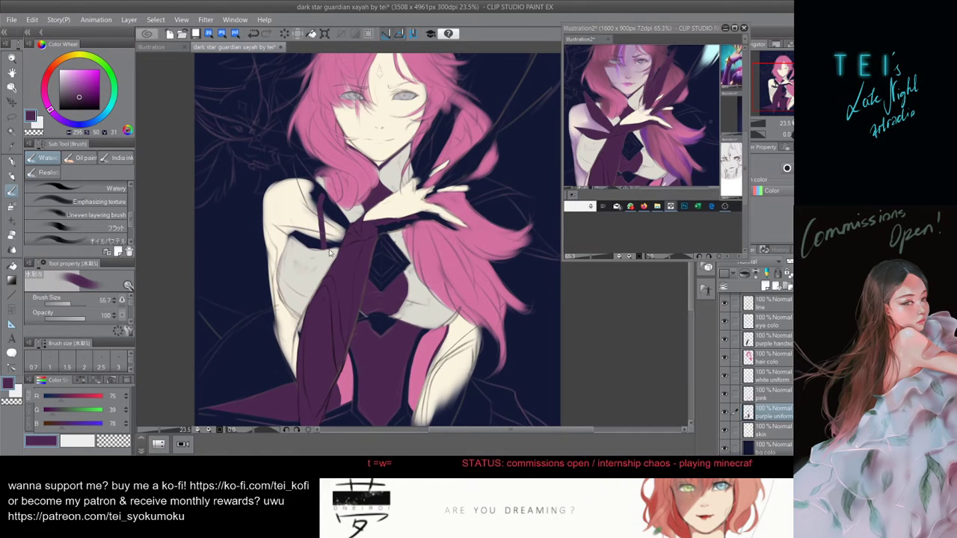
{"action": "key", "text": "ctrl+z"}
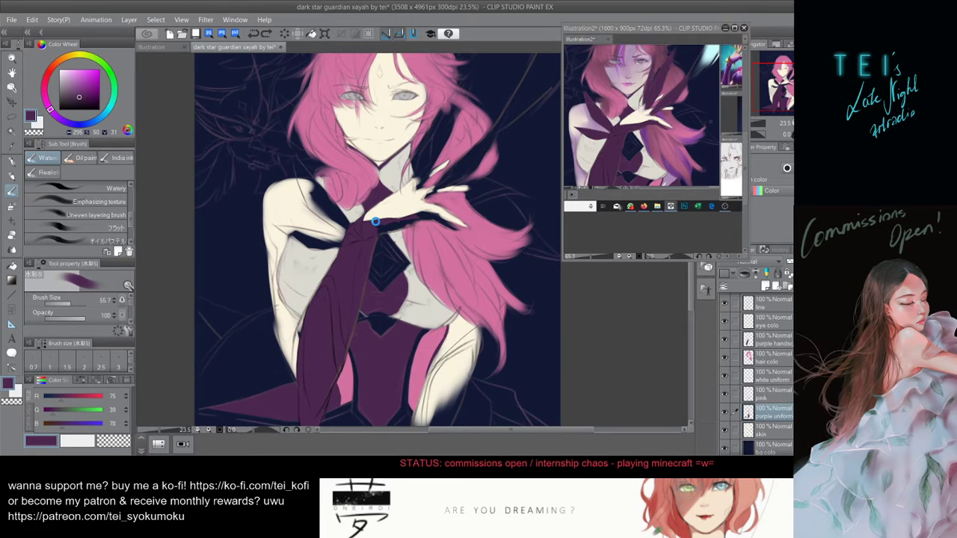
- Save the painting, then close the floating reference window and the painting document
{"action": "key", "text": "ctrl+s"}
{"action": "scroll", "coordinate": [369, 226], "scroll_direction": "up", "scroll_amount": 1}
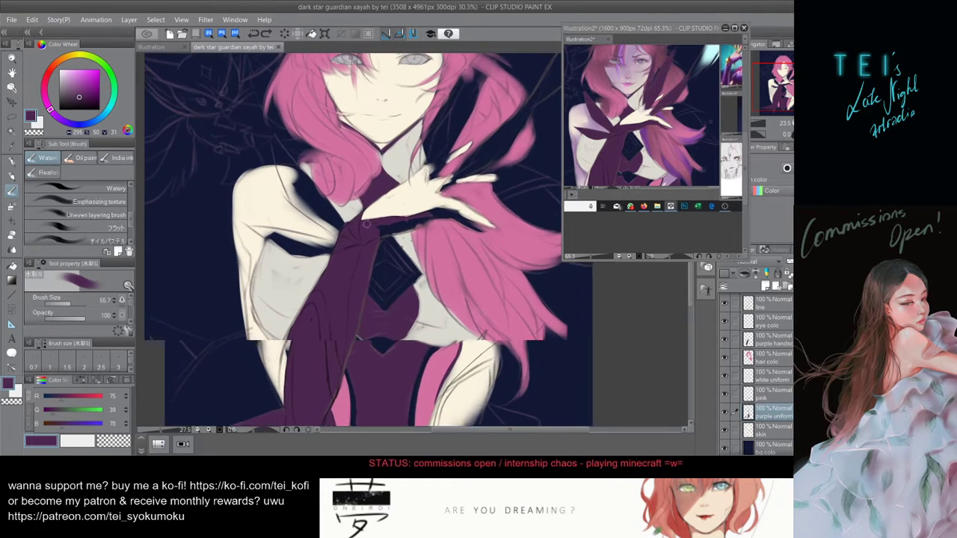
{"action": "left_click", "coordinate": [743, 28]}
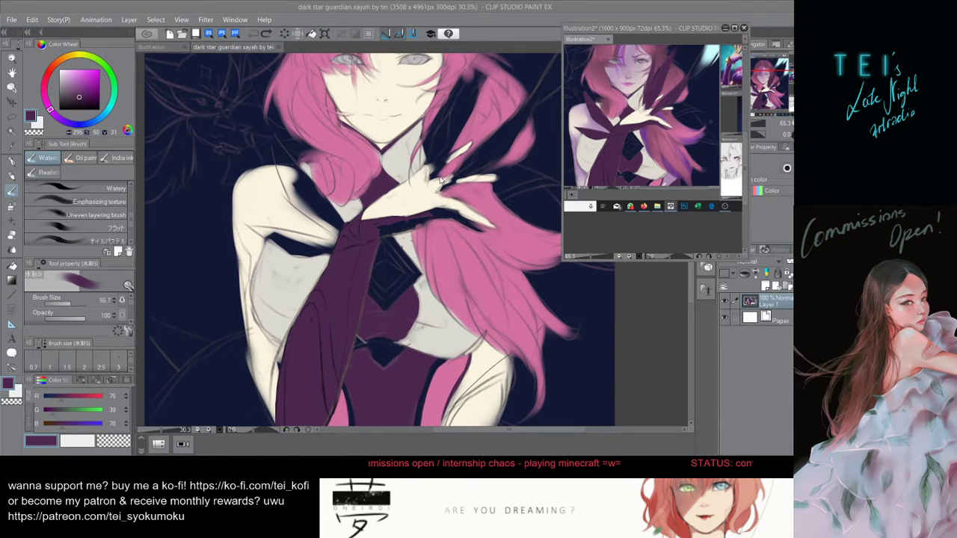
{"action": "left_click", "coordinate": [276, 46]}
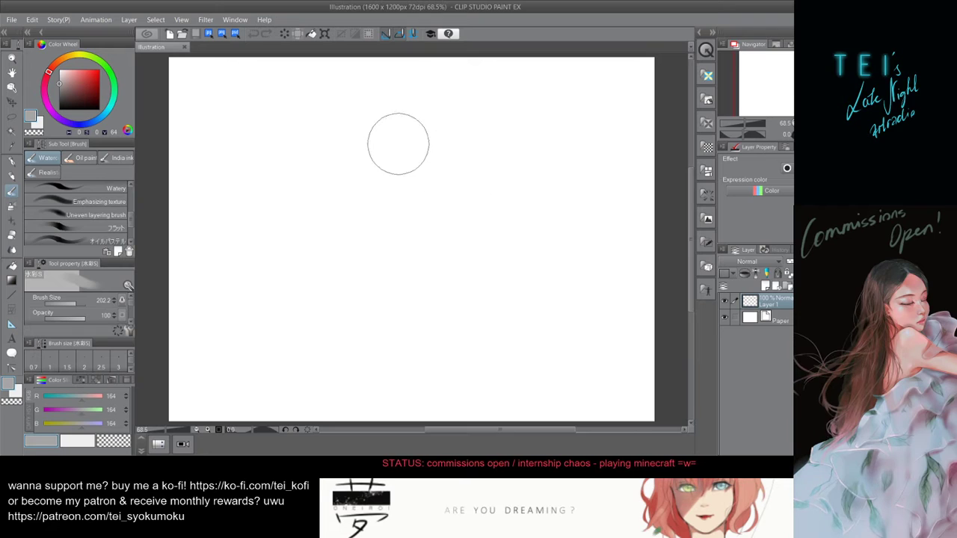
- Reopen the dark star guardian xayah by tei painting and close the blank Illustration canvas
{"action": "mouse_move", "coordinate": [399, 142]}
{"action": "left_mouse_down"}
{"action": "mouse_move", "coordinate": [386, 197]}
{"action": "mouse_move", "coordinate": [394, 245]}
{"action": "left_mouse_up"}
{"action": "key", "text": "ctrl+z"}
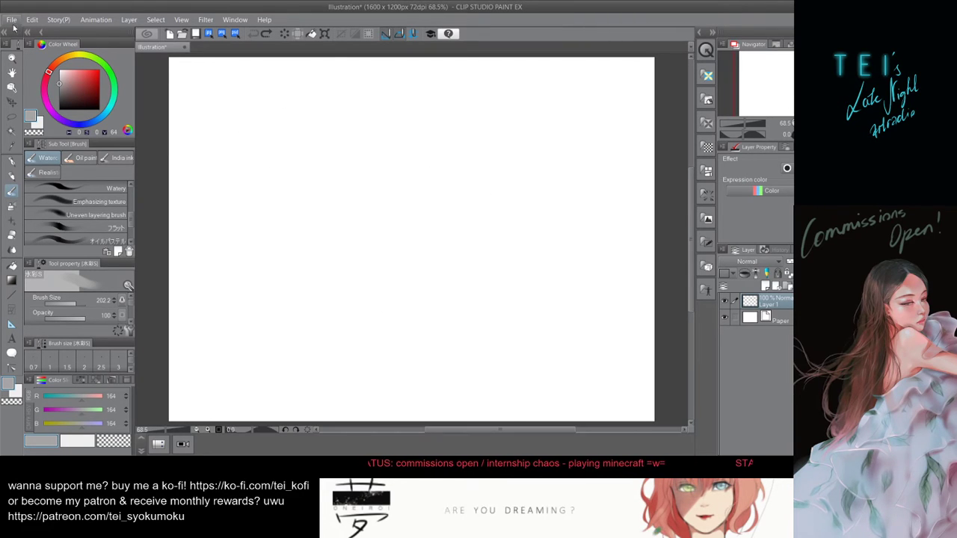
{"action": "key", "text": "alt+Tab"}
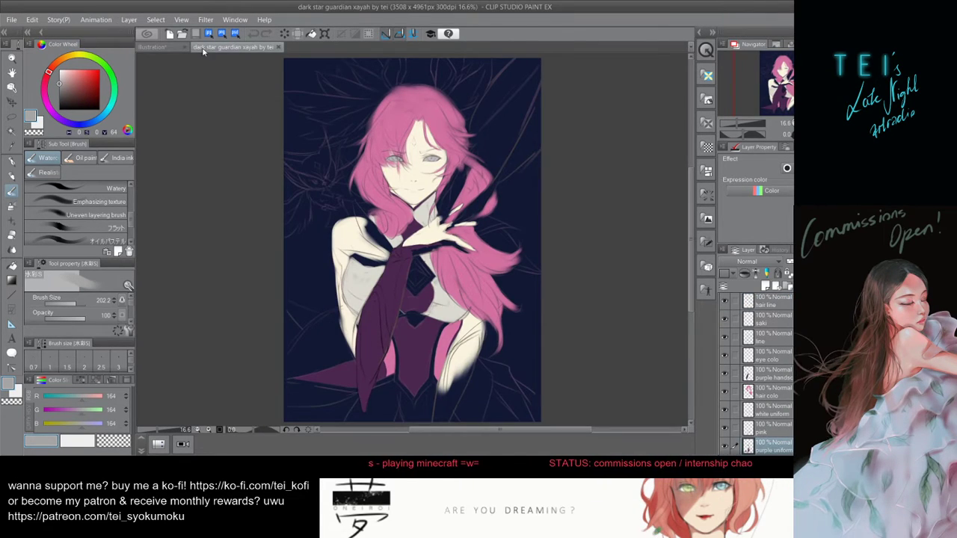
{"action": "left_click", "coordinate": [163, 47]}
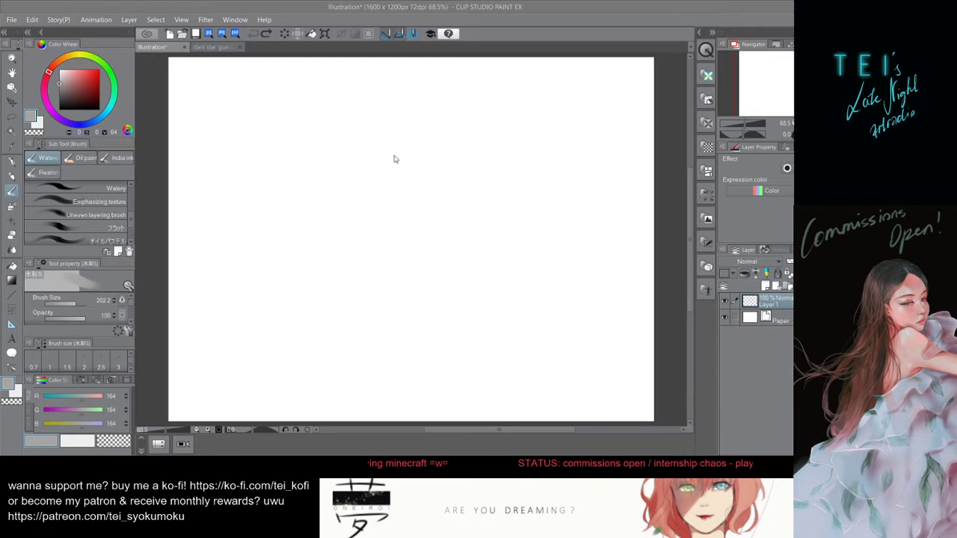
{"action": "left_click", "coordinate": [443, 180]}
{"action": "scroll", "coordinate": [449, 179], "scroll_direction": "up", "scroll_amount": 2}
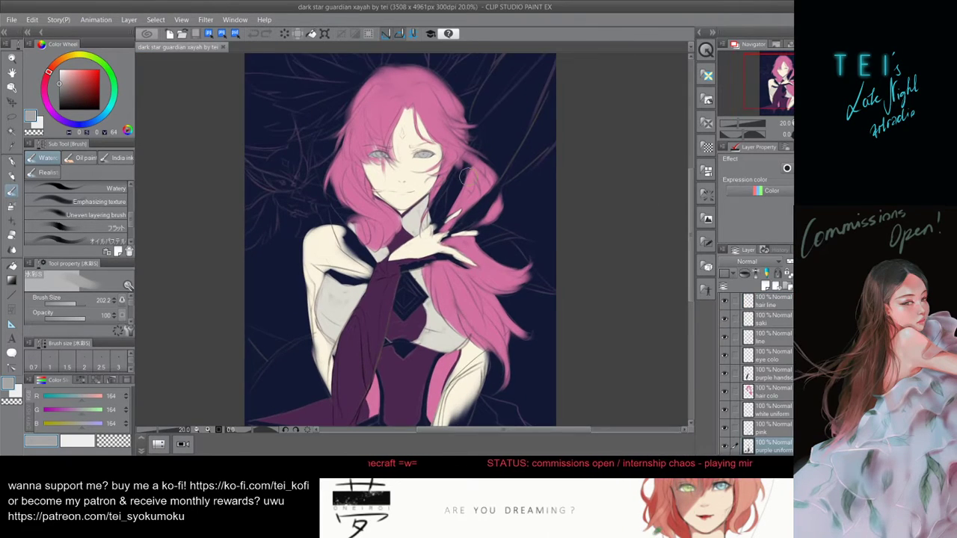
- Open the reference screenshot, float it in its own window over the canvas, and position it so its extra pictures show
{"action": "scroll", "coordinate": [449, 180], "scroll_direction": "down", "scroll_amount": 2}
{"action": "left_click", "coordinate": [11, 21]}
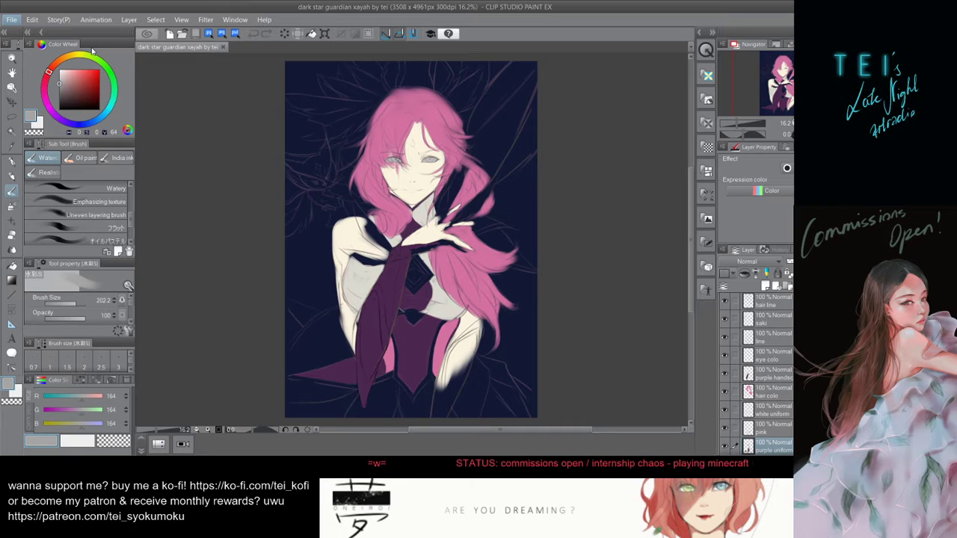
{"action": "left_click", "coordinate": [92, 51]}
{"action": "left_click_drag", "start_coordinate": [218, 47], "coordinate": [583, 37]}
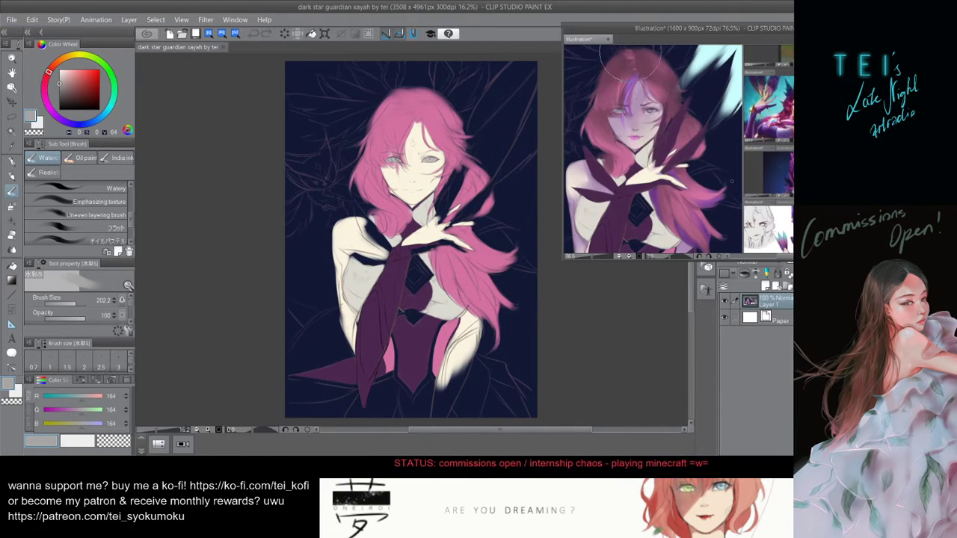
{"action": "left_click", "coordinate": [548, 393]}
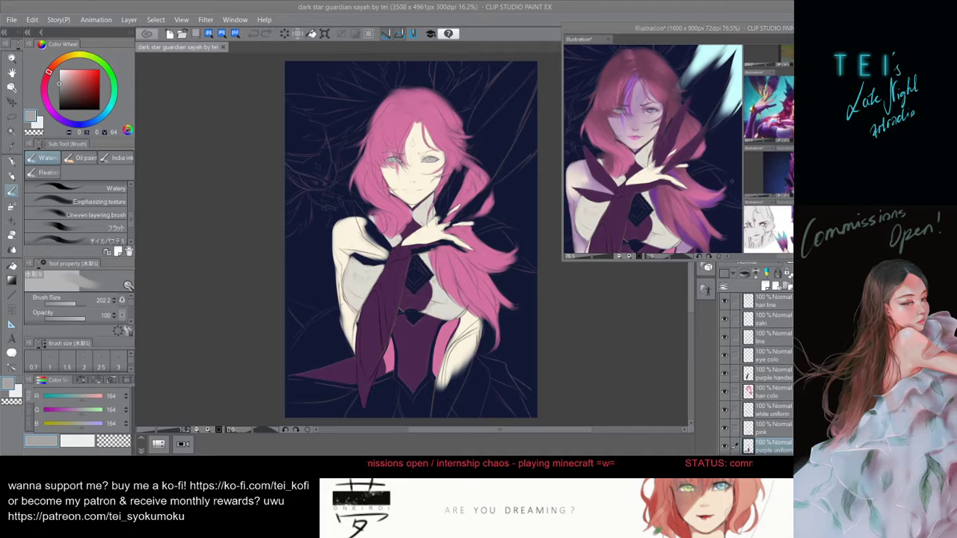
{"action": "scroll", "coordinate": [242, 132], "scroll_direction": "down", "scroll_amount": 3}
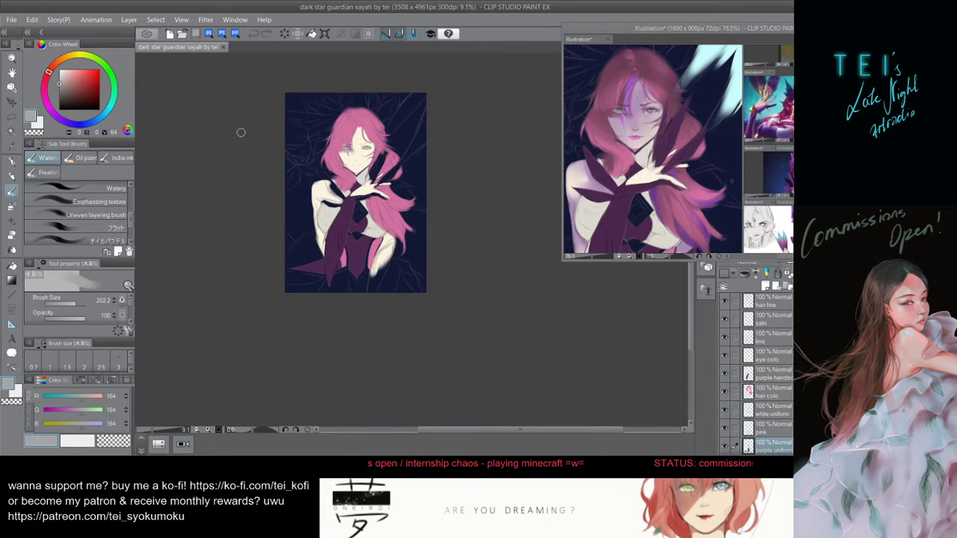
{"action": "scroll", "coordinate": [242, 132], "scroll_direction": "up", "scroll_amount": 2}
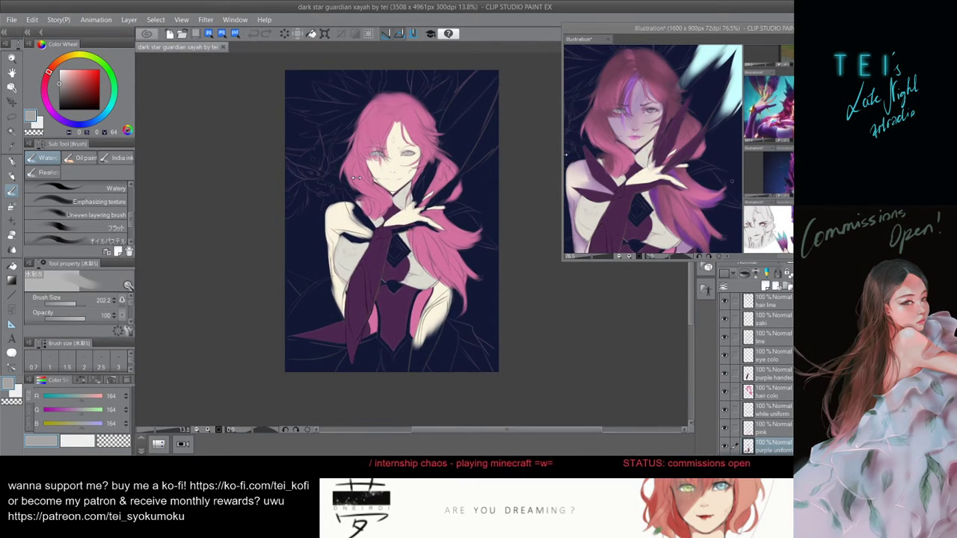
{"action": "mouse_move", "coordinate": [358, 181]}
{"action": "left_mouse_down"}
{"action": "mouse_move", "coordinate": [494, 154]}
{"action": "mouse_move", "coordinate": [453, 155]}
{"action": "left_mouse_up"}
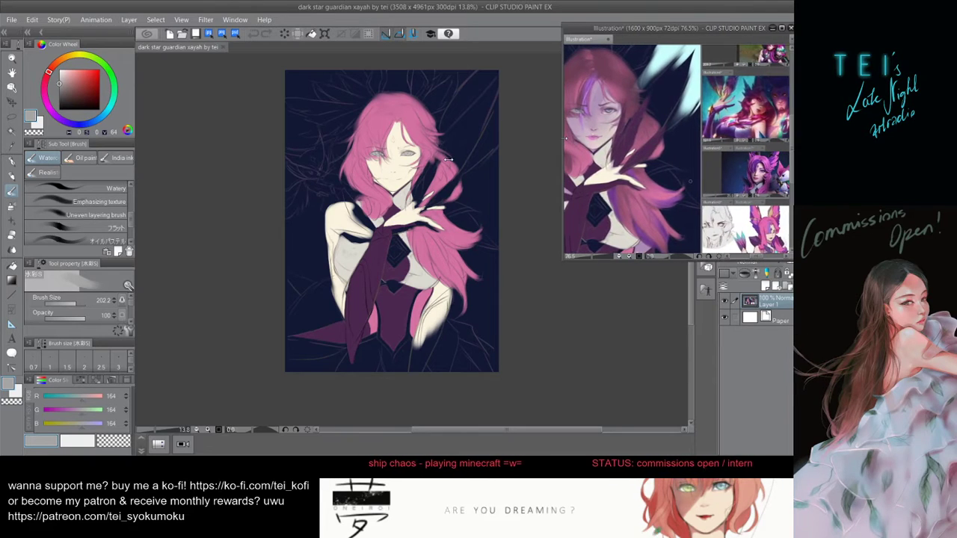
{"action": "left_click", "coordinate": [249, 232]}
- Reduce the brush size to 58.1 and try a grey stroke along the underside of the raised wrist
{"action": "scroll", "coordinate": [248, 231], "scroll_direction": "down", "scroll_amount": 2}
{"action": "scroll", "coordinate": [224, 194], "scroll_direction": "up", "scroll_amount": 4}
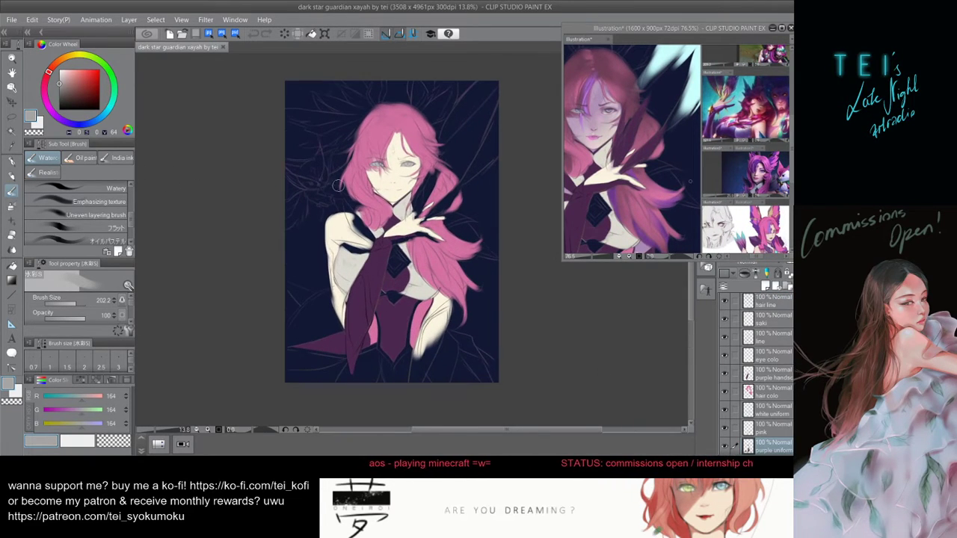
{"action": "scroll", "coordinate": [292, 101], "scroll_direction": "up", "scroll_amount": 1}
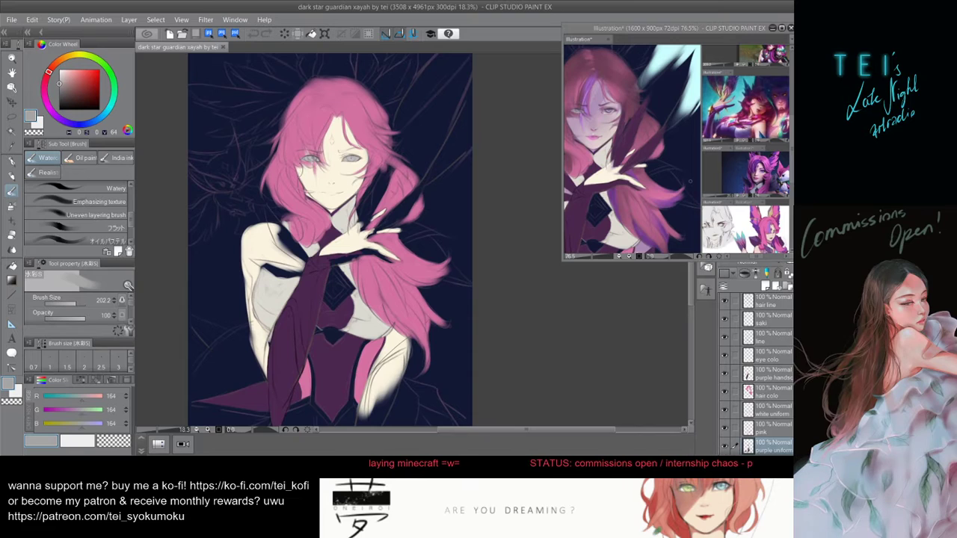
{"action": "key", "text": "bracketleft"}
{"action": "key", "text": "bracketleft"}
{"action": "key", "text": "bracketleft"}
{"action": "key", "text": "bracketleft"}
{"action": "key", "text": "bracketleft"}
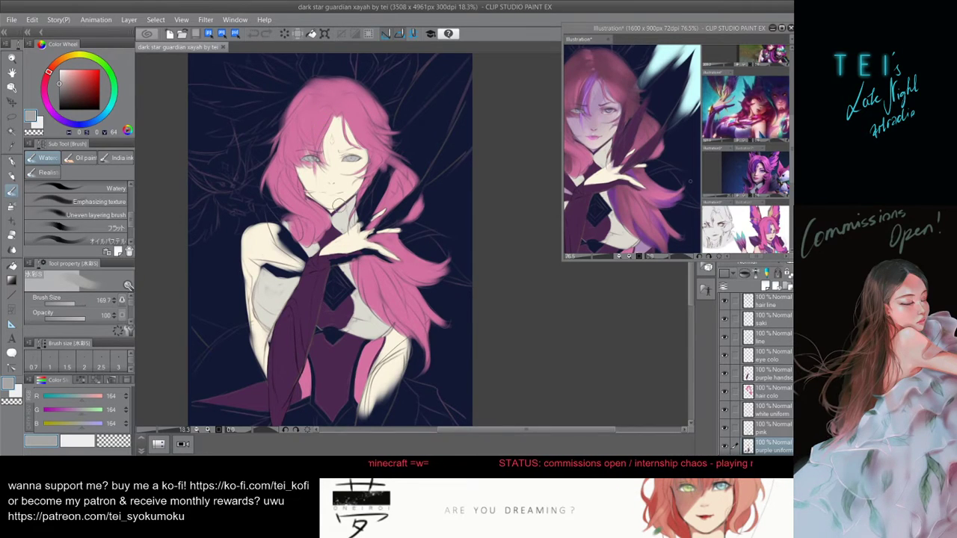
{"action": "key", "text": "bracketleft"}
{"action": "key", "text": "bracketleft"}
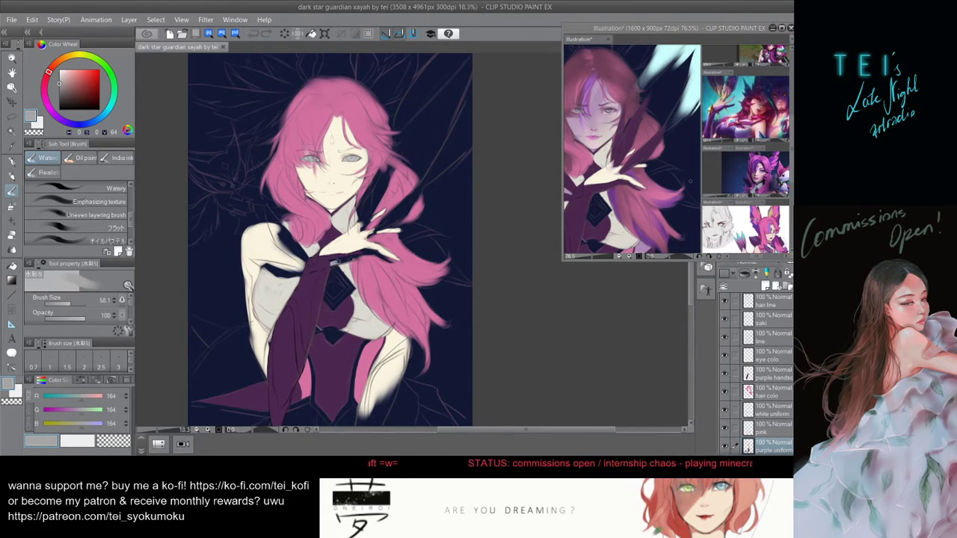
{"action": "left_click_drag", "start_coordinate": [335, 261], "coordinate": [347, 264]}
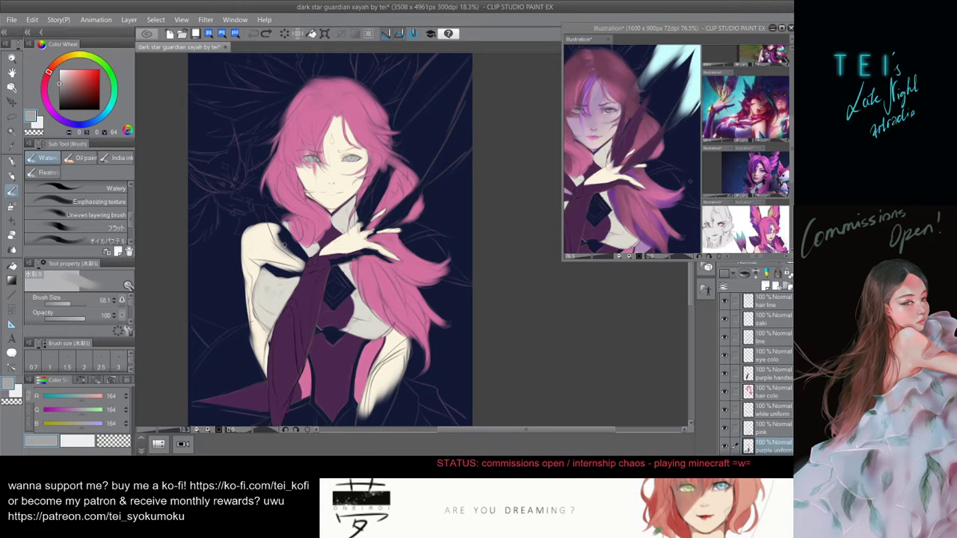
- Sample the dark purple of the outfit and fill the gap beneath the raised hand with brush size 99.1
{"action": "key", "text": "ctrl+plus"}
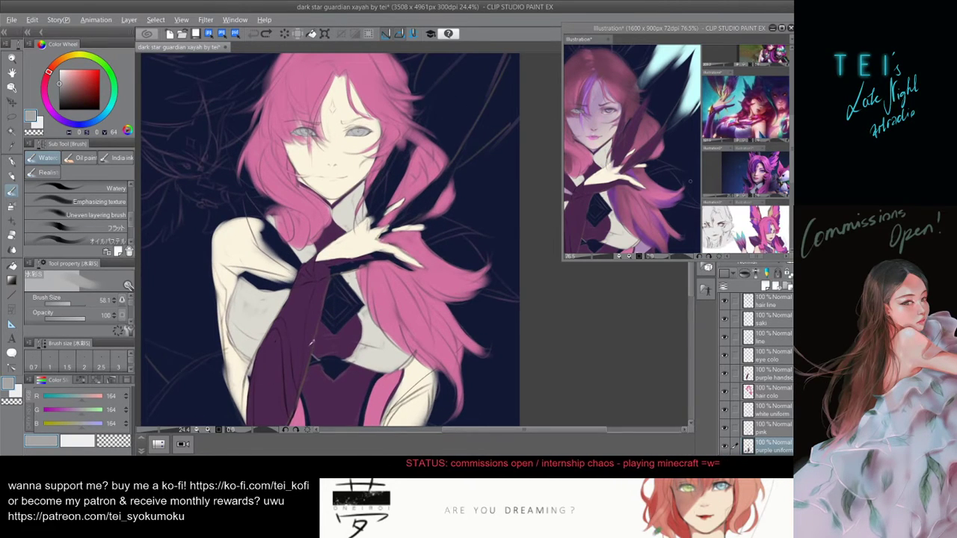
{"action": "left_click", "coordinate": [311, 344], "text": "alt"}
{"action": "key", "text": "bracketright"}
{"action": "key", "text": "bracketright"}
{"action": "left_click_drag", "start_coordinate": [340, 267], "coordinate": [346, 266]}
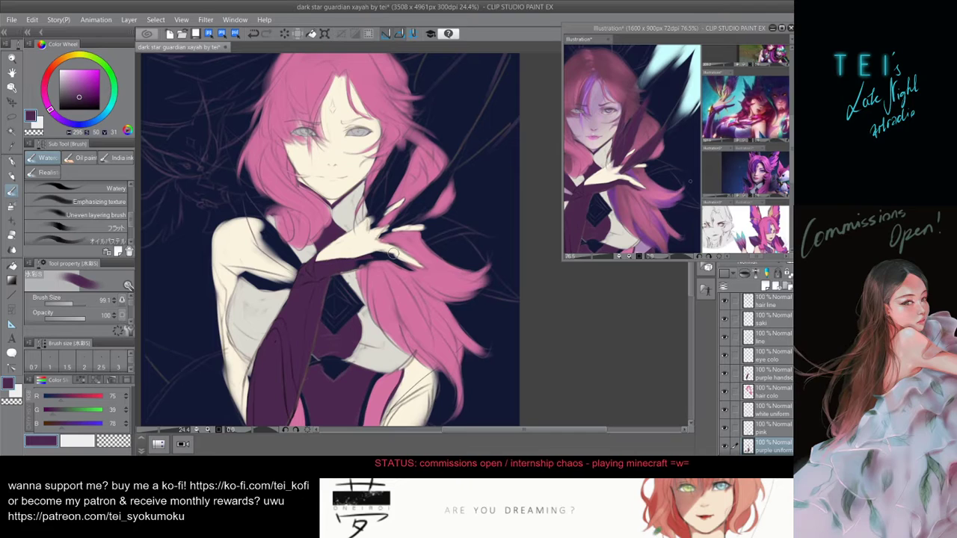
- Refine the dark purple glove where it meets the wrist of the raised hand with brush size 43.4
{"action": "key", "text": "ctrl+plus"}
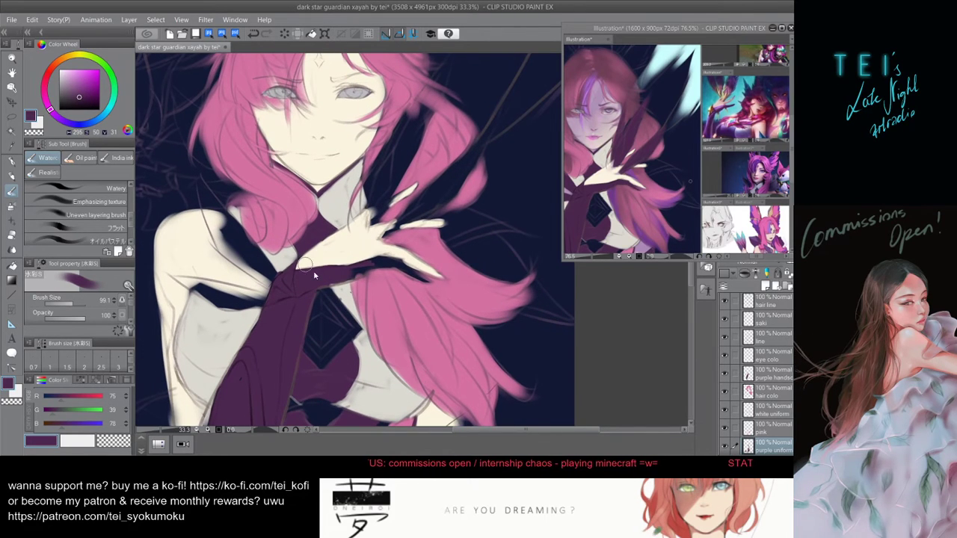
{"action": "key", "text": "bracketleft"}
{"action": "key", "text": "bracketleft"}
{"action": "key", "text": "bracketleft"}
{"action": "key", "text": "ctrl+z"}
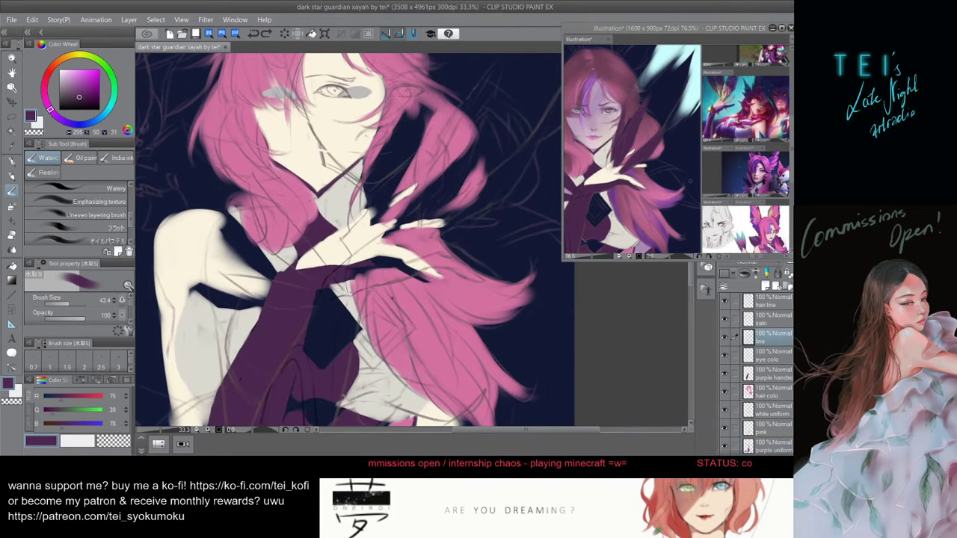
{"action": "left_click_drag", "start_coordinate": [296, 270], "coordinate": [317, 268]}
{"action": "key", "text": "h"}
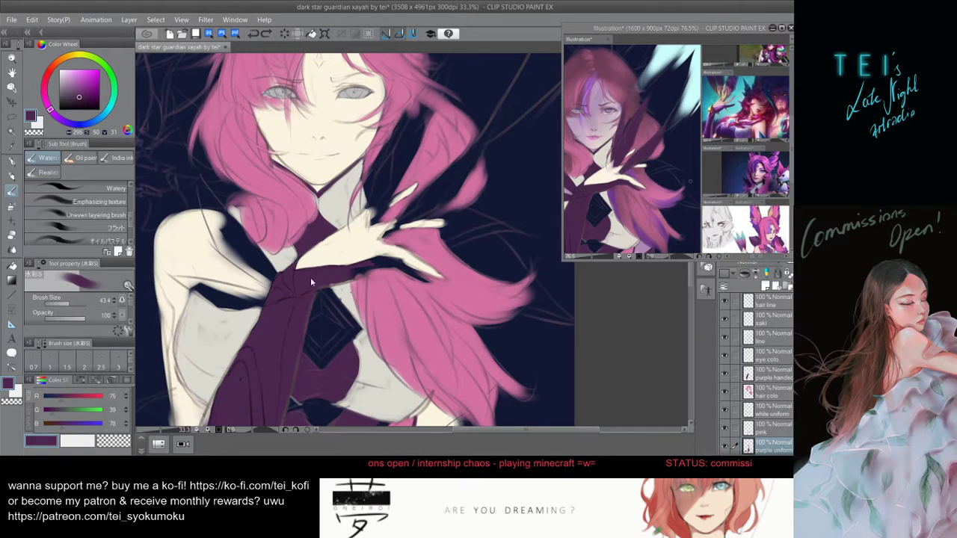
{"action": "key", "text": "h"}
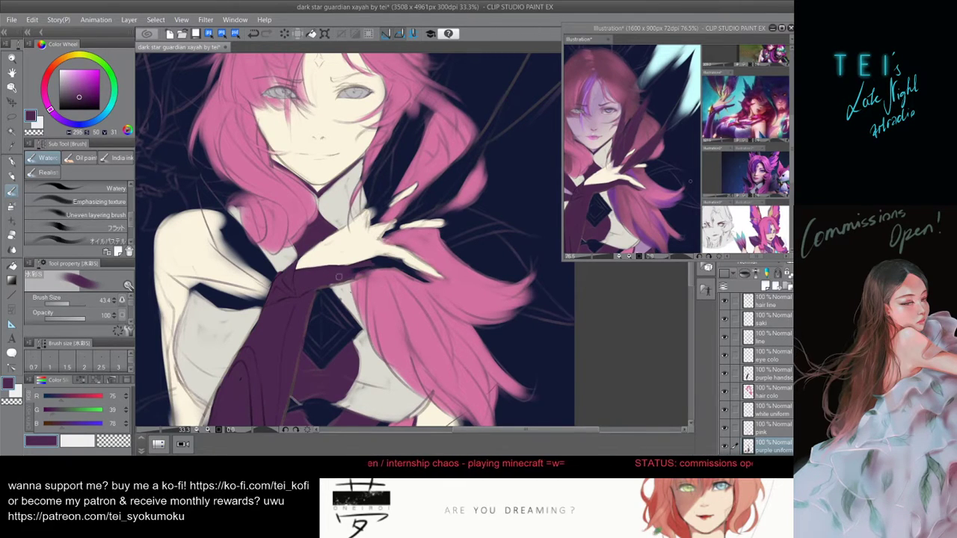
- Extend the dark purple glove along the underside of the raised hand on the purple uniform layer, reducing the brush size to 15.4
{"action": "key", "text": "h"}
{"action": "key", "text": "bracketleft"}
{"action": "key", "text": "bracketleft"}
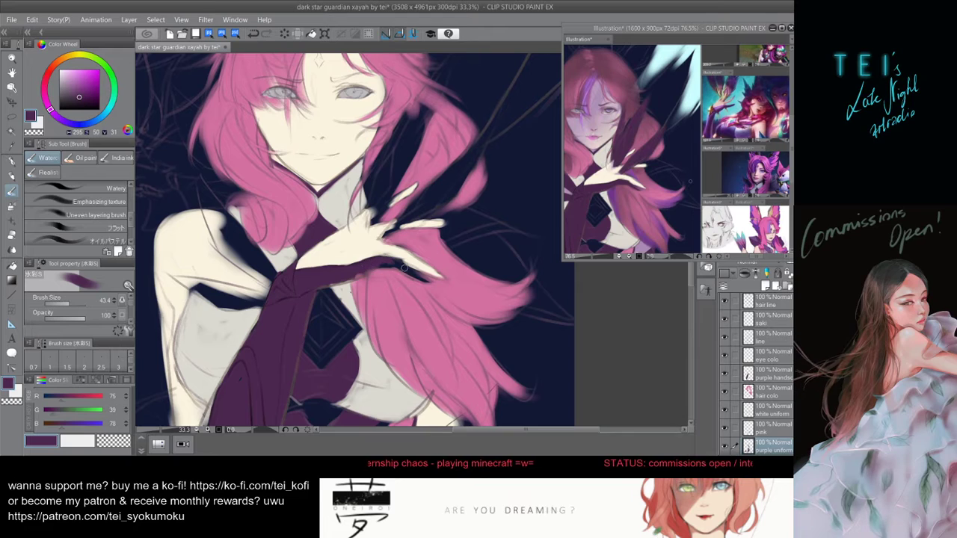
{"action": "key", "text": "h"}
{"action": "key", "text": "h"}
{"action": "key", "text": "bracketleft"}
{"action": "key", "text": "bracketleft"}
{"action": "key", "text": "h"}
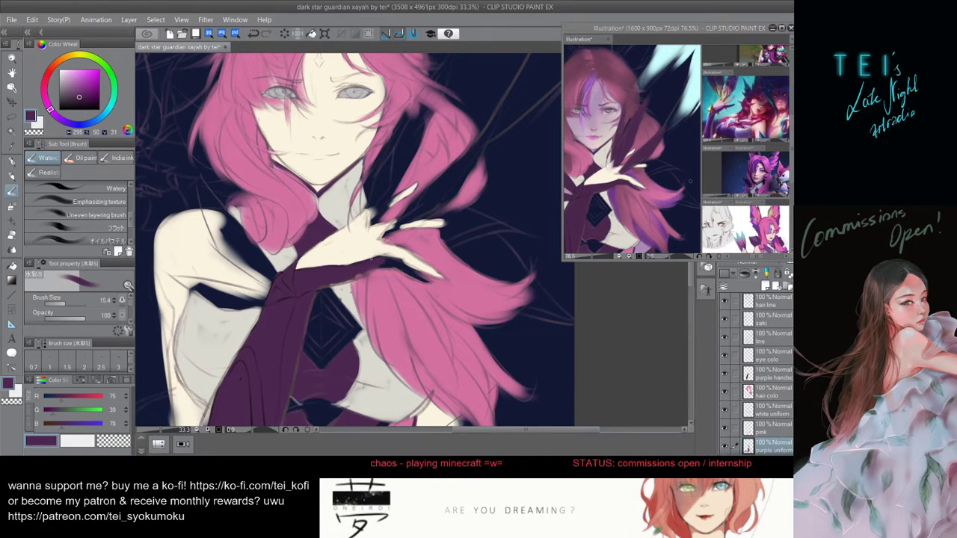
- Refine the dark purple edge from the raised wrist toward the lowest finger with brush size 37.5
{"action": "key", "text": "h"}
{"action": "key", "text": "bracketright"}
{"action": "key", "text": "bracketright"}
{"action": "key", "text": "bracketright"}
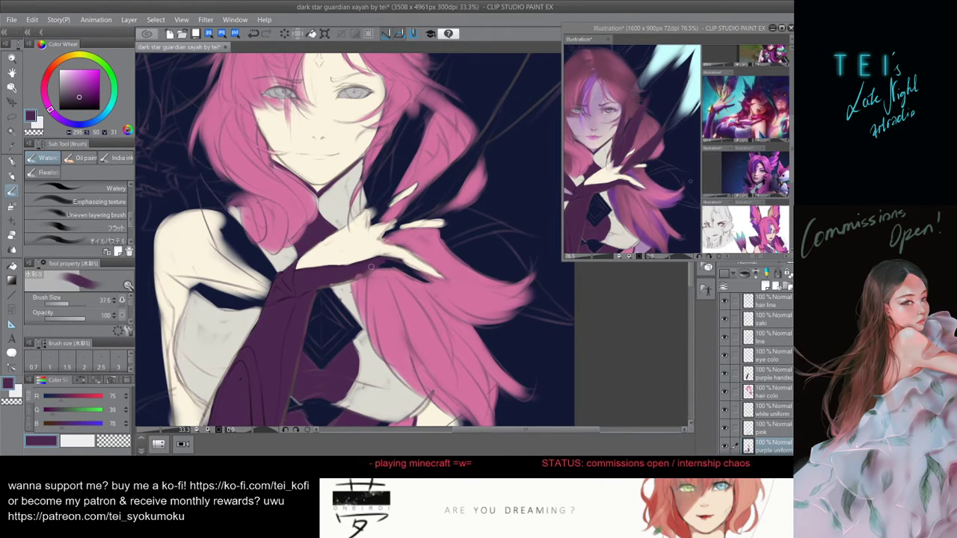
{"action": "key", "text": "h"}
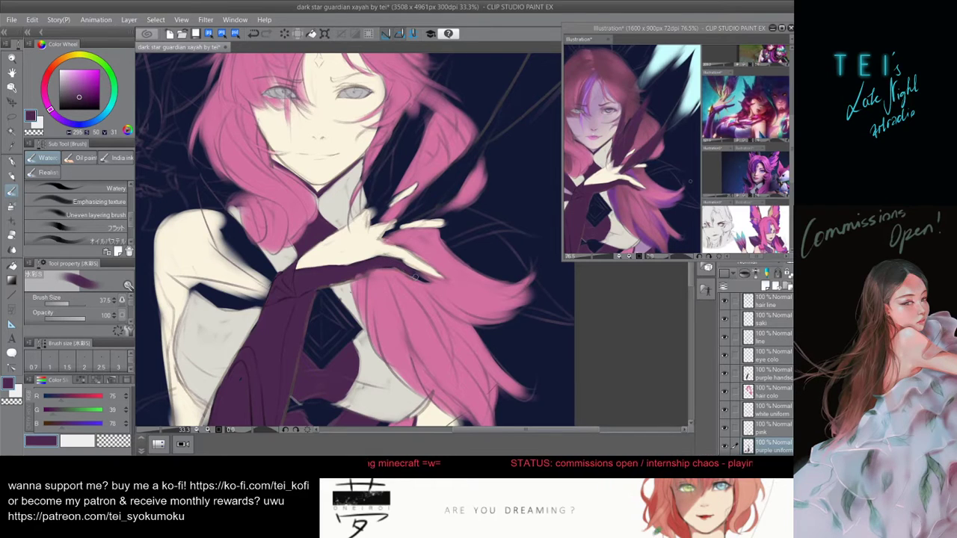
{"action": "key", "text": "h"}
{"action": "key", "text": "h"}
{"action": "key", "text": "h"}
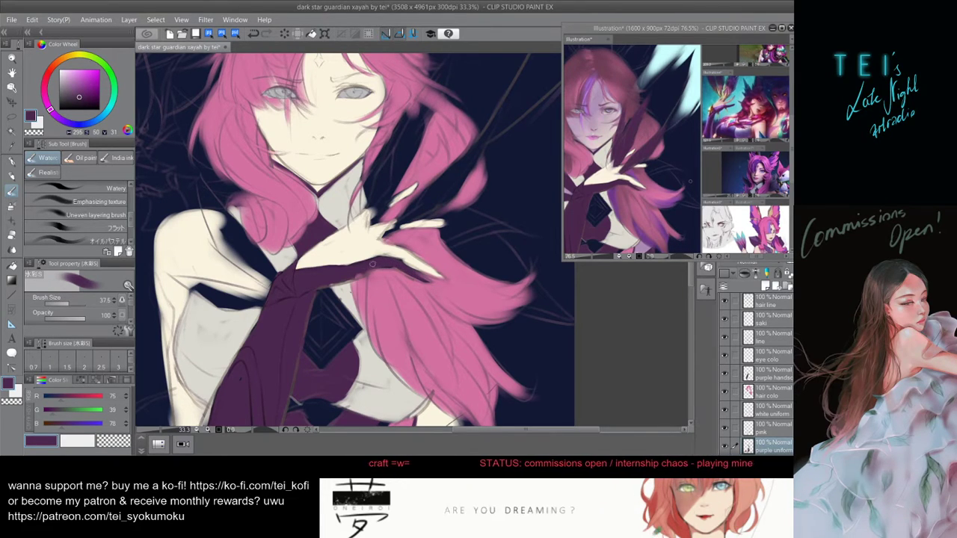
{"action": "key", "text": "h"}
{"action": "key", "text": "h"}
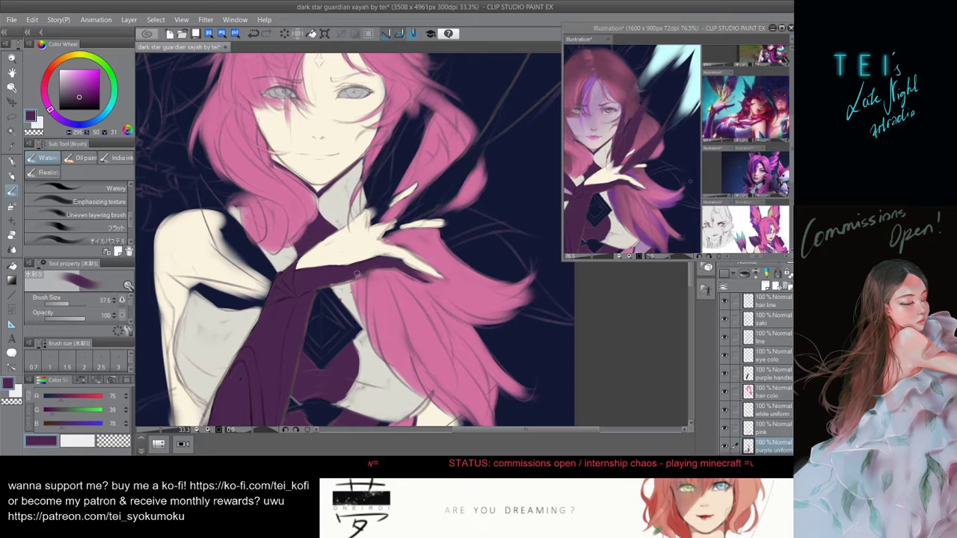
{"action": "key", "text": "h"}
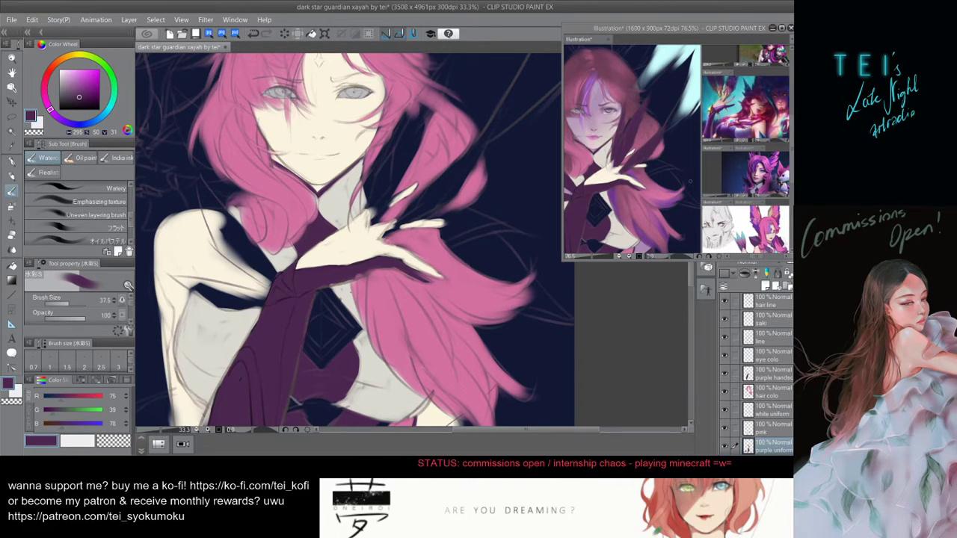
- On the hair colour layer, erase the pink overlapping the glove under the raised hand with the hard eraser, ending at size 41.9
{"action": "left_click", "coordinate": [784, 393]}
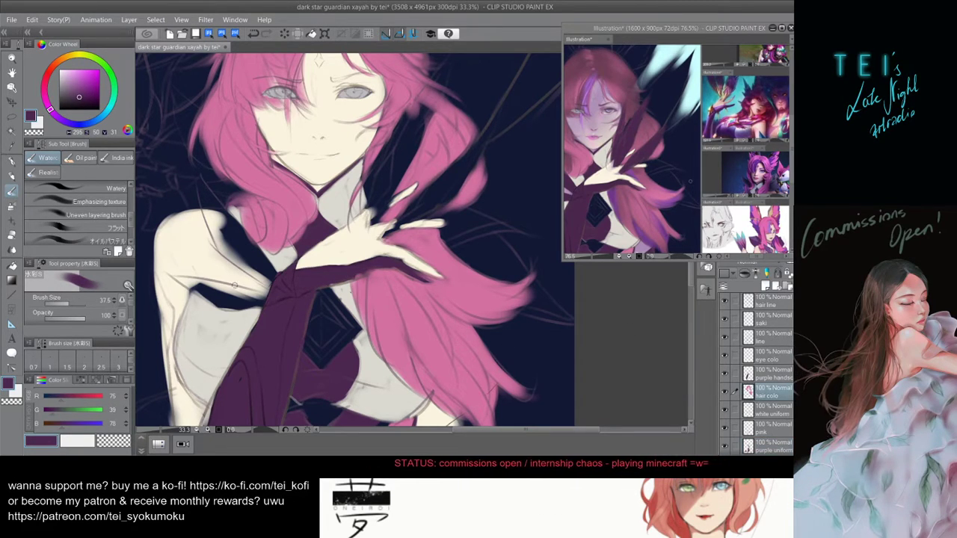
{"action": "left_click", "coordinate": [12, 234]}
{"action": "key", "text": "bracketright"}
{"action": "left_click_drag", "start_coordinate": [355, 277], "coordinate": [380, 263]}
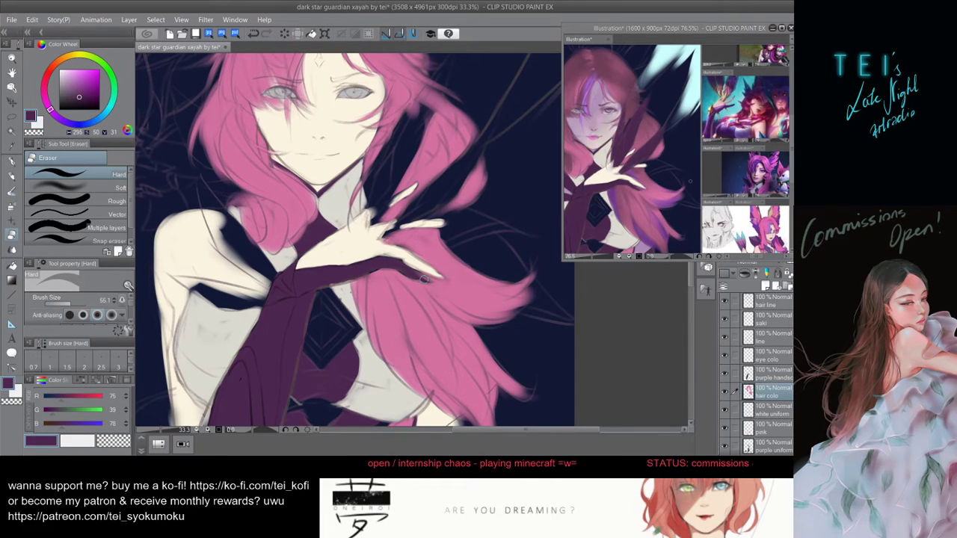
{"action": "key", "text": "ctrl+z"}
{"action": "key", "text": "ctrl+y"}
{"action": "left_click_drag", "start_coordinate": [418, 276], "coordinate": [402, 276]}
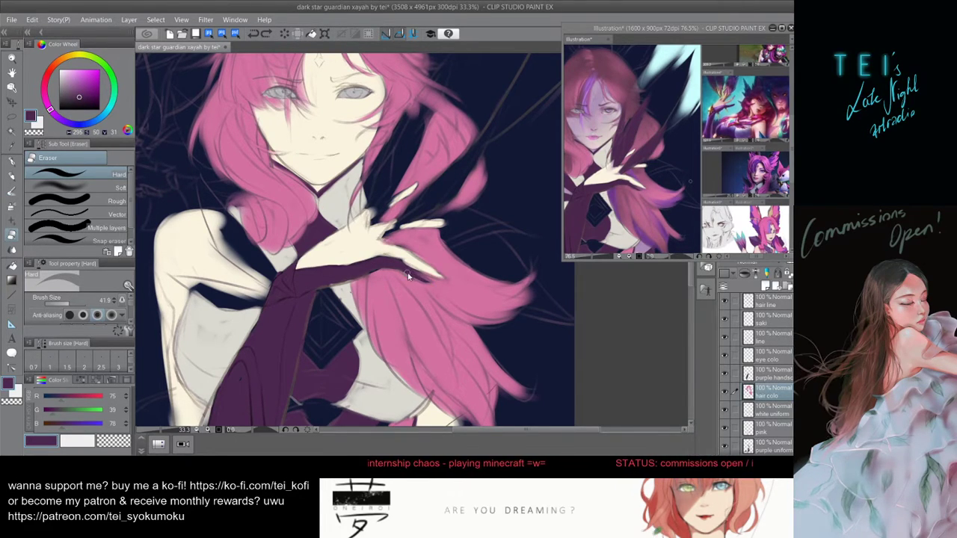
- Erase the small bit of pink hair beside the lowest fingertip with eraser size 16.9
{"action": "key", "text": "bracketleft"}
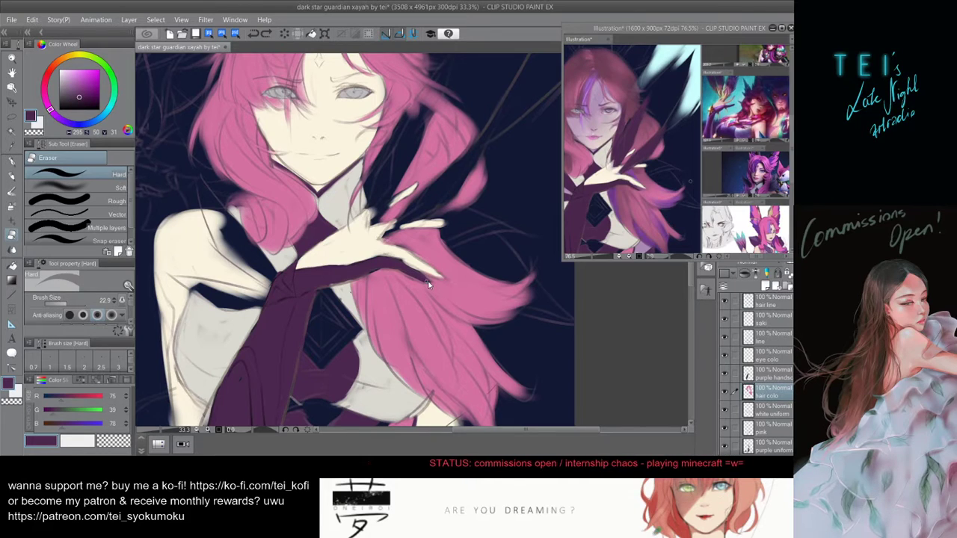
{"action": "key", "text": "["}
{"action": "key", "text": "["}
{"action": "left_click_drag", "start_coordinate": [427, 281], "coordinate": [432, 281]}
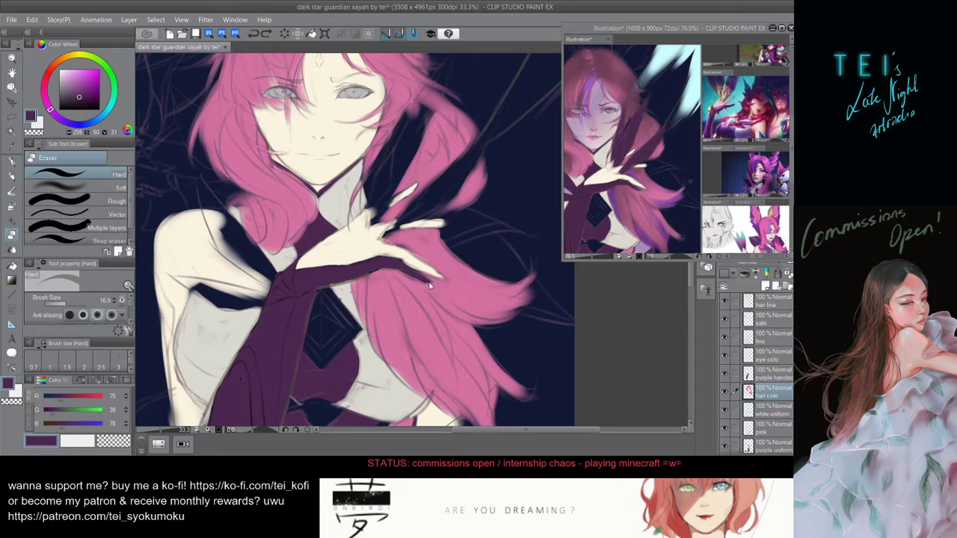
- Clean the hair colour along the palm's lower edge between wrist and lowest finger with eraser size 35.0
{"action": "key", "text": "bracketright"}
{"action": "key", "text": "bracketright"}
{"action": "key", "text": "bracketright"}
{"action": "key", "text": "bracketright"}
{"action": "key", "text": "bracketright"}
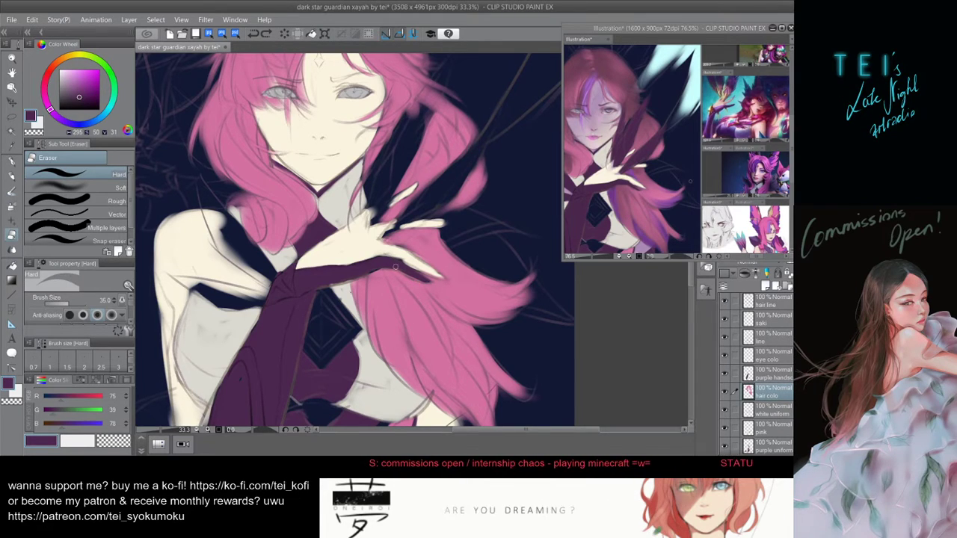
{"action": "left_click_drag", "start_coordinate": [398, 270], "coordinate": [415, 278]}
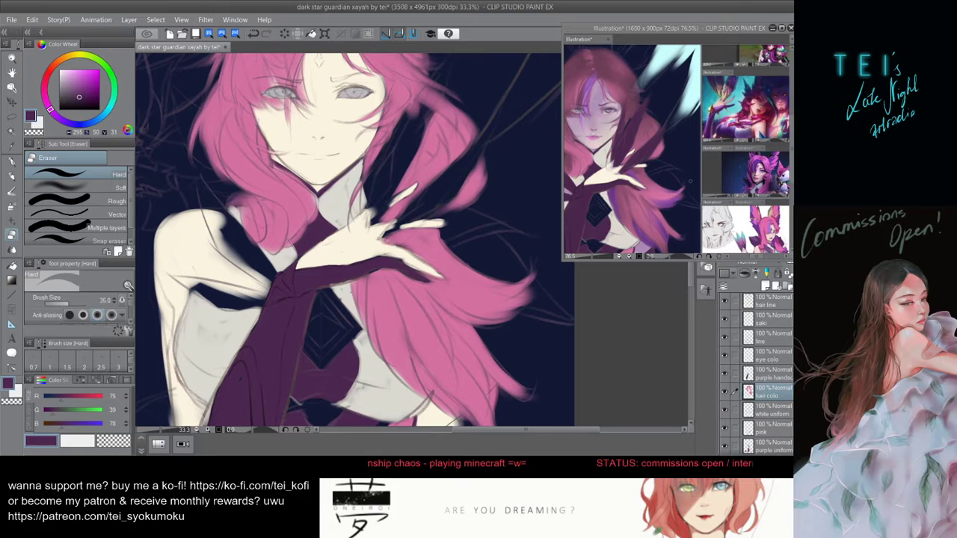
- Select the skin layer, sample the cream skin tone from the bent arm, and set the watercolour brush to size 112.6
{"action": "left_click", "coordinate": [769, 373]}
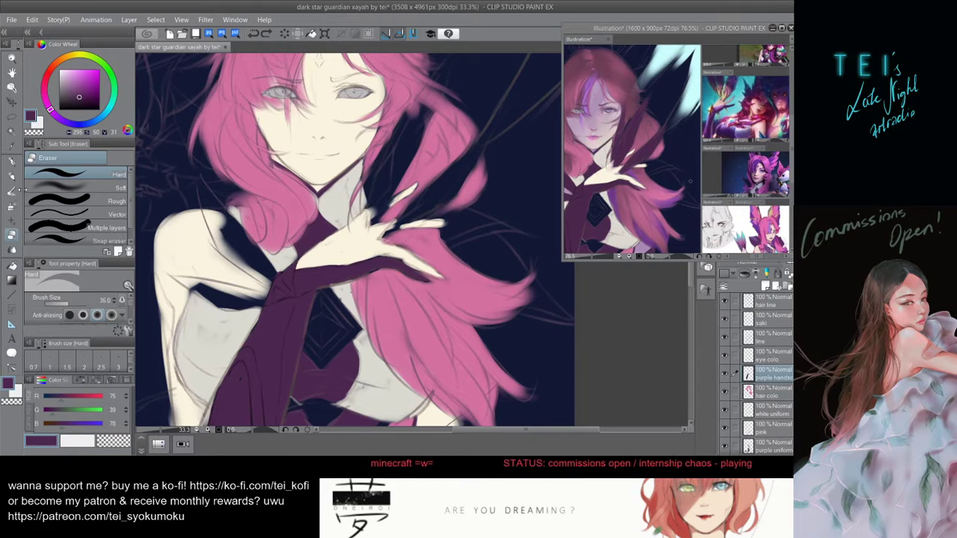
{"action": "key", "text": "b"}
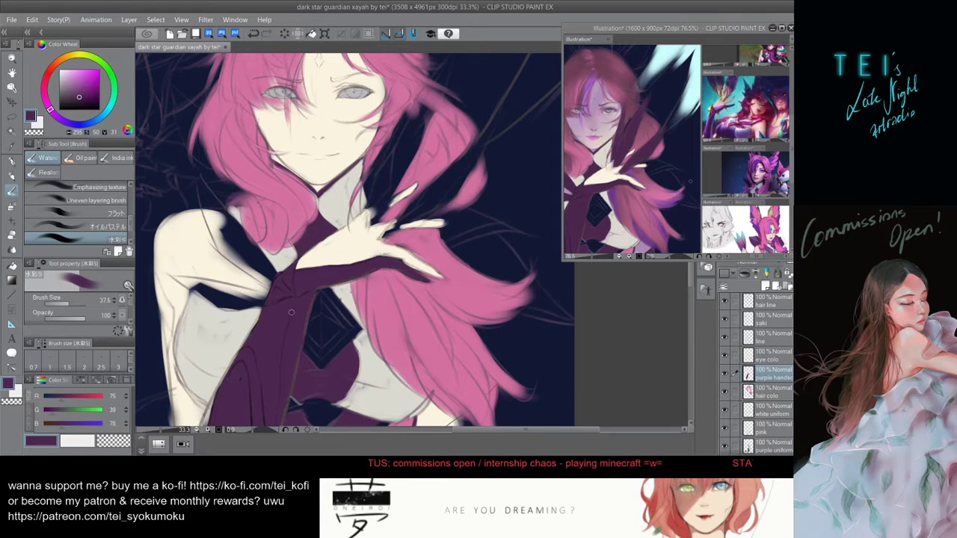
{"action": "scroll", "coordinate": [280, 285], "scroll_direction": "down", "scroll_amount": 5}
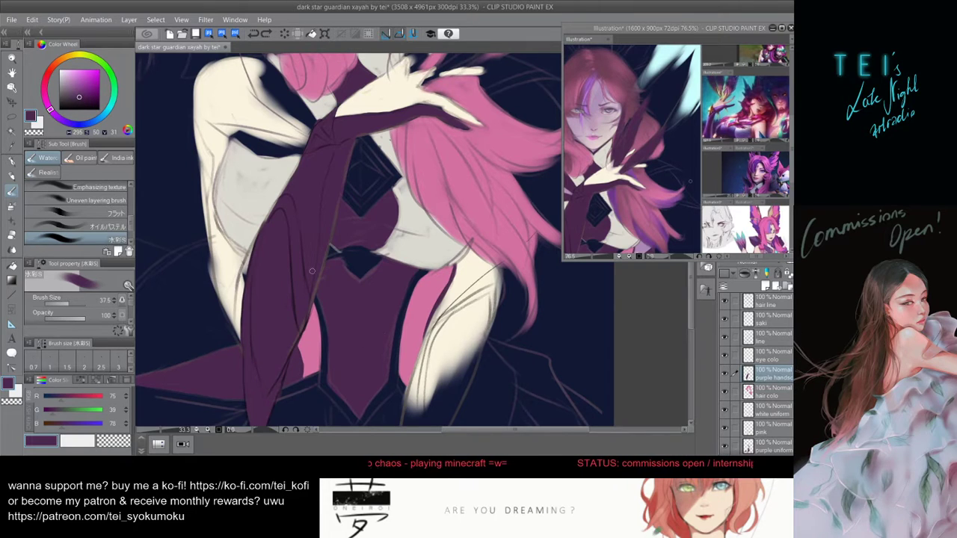
{"action": "scroll", "coordinate": [315, 252], "scroll_direction": "down", "scroll_amount": 3}
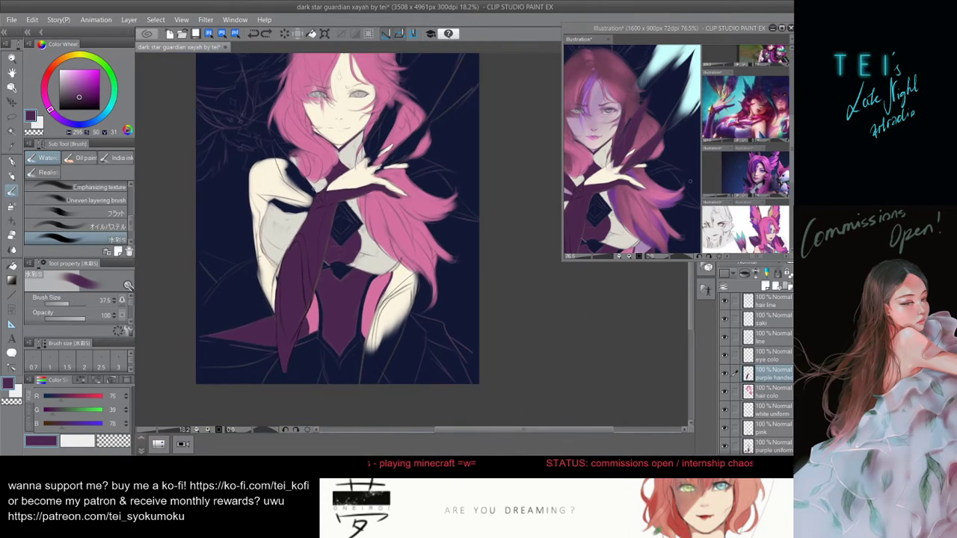
{"action": "scroll", "coordinate": [318, 92], "scroll_direction": "up", "scroll_amount": 1}
{"action": "scroll", "coordinate": [790, 446], "scroll_direction": "down", "scroll_amount": 2}
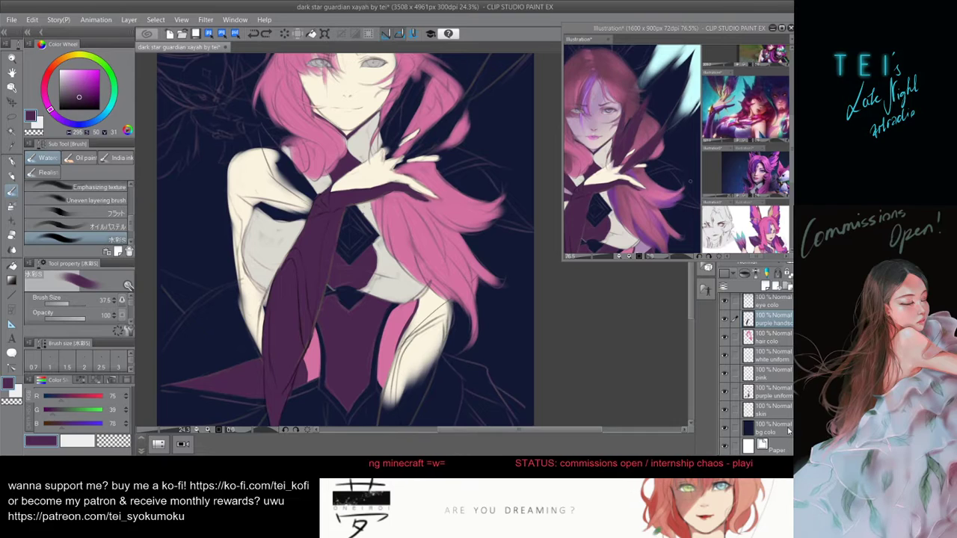
{"action": "left_click", "coordinate": [786, 413]}
{"action": "left_click", "coordinate": [258, 301], "text": "alt"}
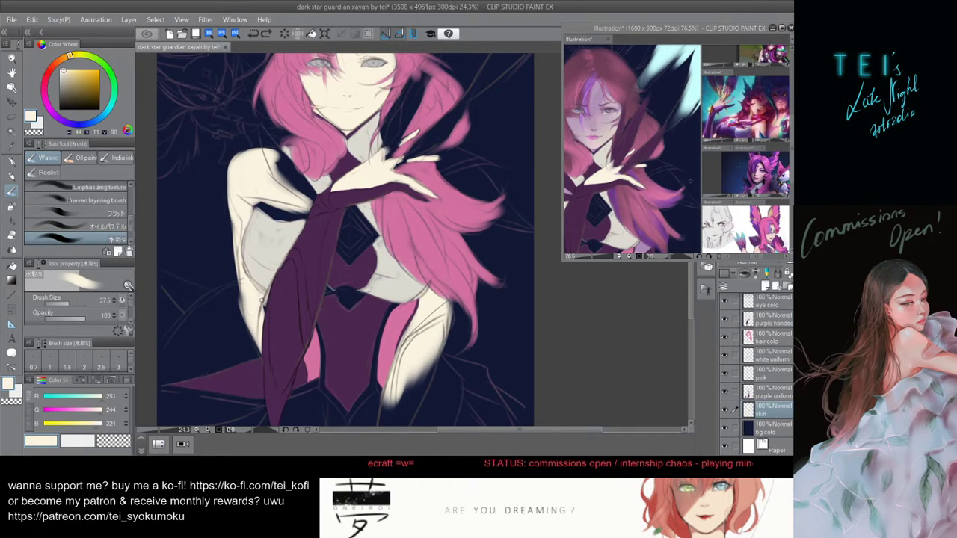
{"action": "key", "text": "]"}
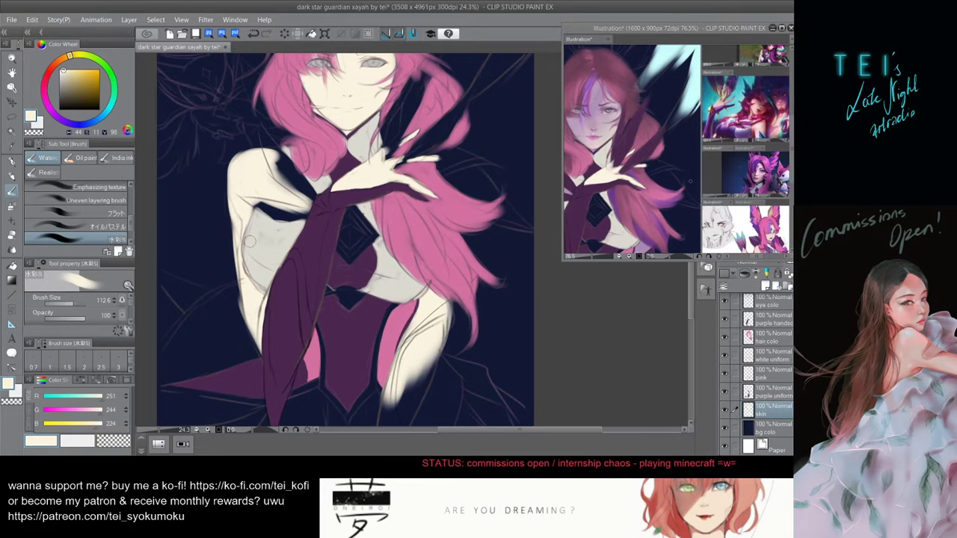
- Trim the outer contour of the bent arm on the skin layer with the hard eraser at size 68.7
{"action": "key", "text": "e"}
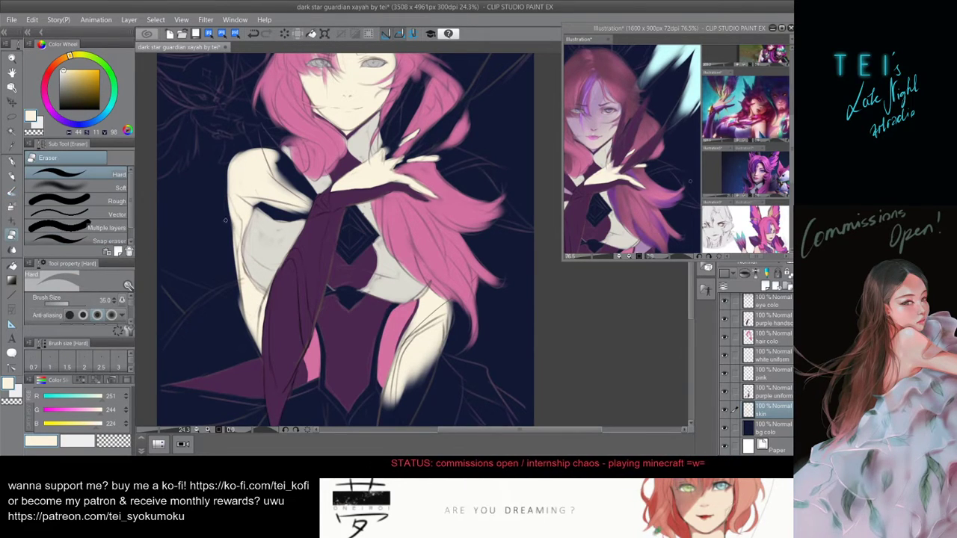
{"action": "left_click_drag", "start_coordinate": [225, 219], "coordinate": [225, 214]}
{"action": "key", "text": "ctrl+z"}
{"action": "mouse_move", "coordinate": [227, 229]}
{"action": "left_mouse_down"}
{"action": "mouse_move", "coordinate": [232, 300]}
{"action": "mouse_move", "coordinate": [225, 214]}
{"action": "mouse_move", "coordinate": [239, 310]}
{"action": "left_mouse_up"}
{"action": "key", "text": "ctrl+z"}
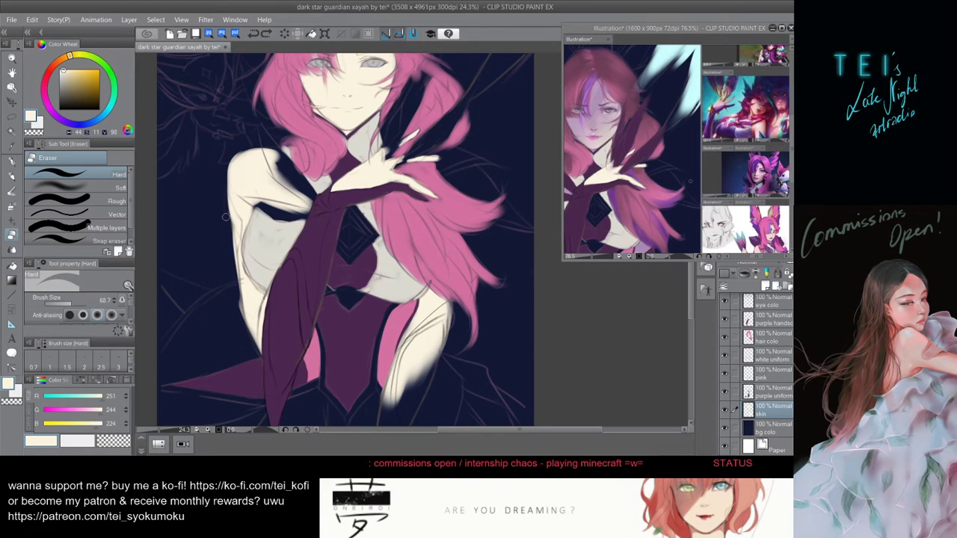
{"action": "mouse_move", "coordinate": [226, 216]}
{"action": "left_mouse_down"}
{"action": "mouse_move", "coordinate": [242, 322]}
{"action": "mouse_move", "coordinate": [232, 258]}
{"action": "mouse_move", "coordinate": [236, 311]}
{"action": "left_mouse_up"}
{"action": "mouse_move", "coordinate": [230, 238]}
{"action": "left_mouse_down"}
{"action": "mouse_move", "coordinate": [244, 324]}
{"action": "mouse_move", "coordinate": [237, 314]}
{"action": "left_mouse_up"}
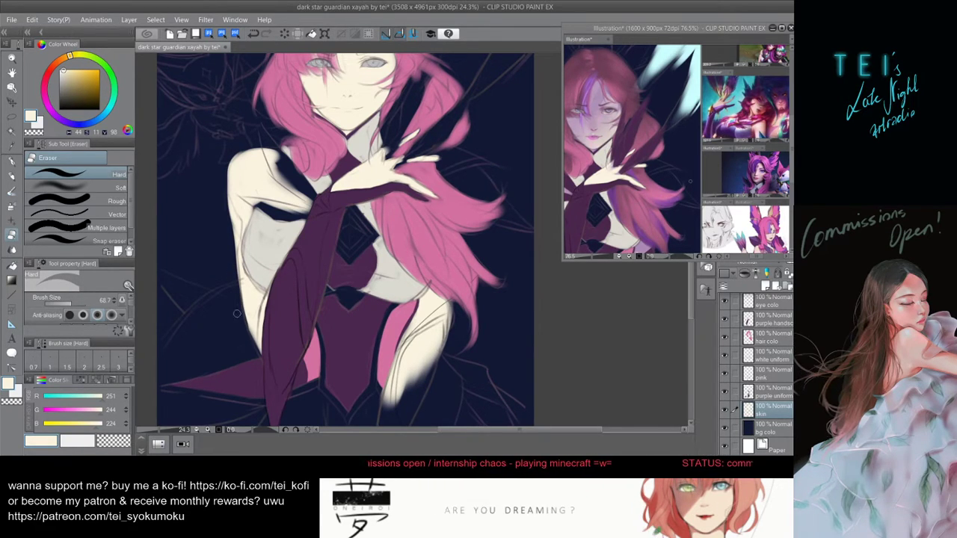
{"action": "left_click_drag", "start_coordinate": [226, 256], "coordinate": [234, 288]}
{"action": "left_click_drag", "start_coordinate": [227, 232], "coordinate": [234, 273]}
{"action": "key", "text": "ctrl+z"}
{"action": "left_click_drag", "start_coordinate": [230, 240], "coordinate": [241, 307]}
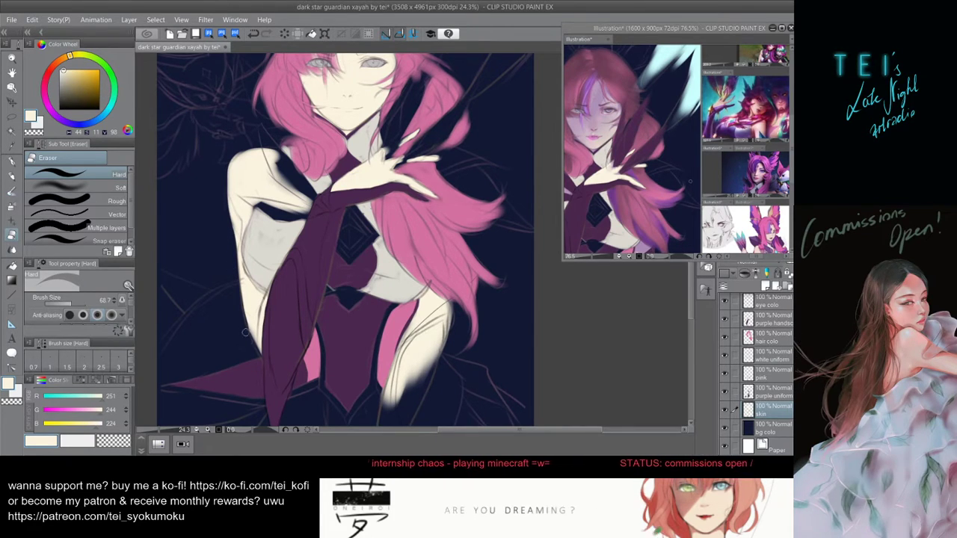
- Paint cream skin along the bent arm's forearm beside the purple glove, reducing the brush size from 112.6 to 24.3
{"action": "key", "text": "b"}
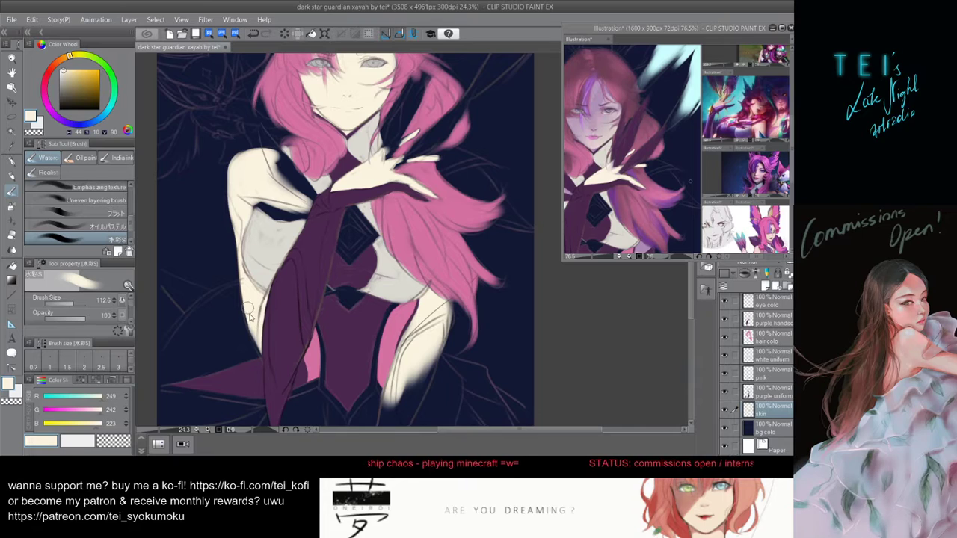
{"action": "left_click_drag", "start_coordinate": [244, 288], "coordinate": [262, 349]}
{"action": "key", "text": "ctrl+z"}
{"action": "left_click_drag", "start_coordinate": [249, 306], "coordinate": [260, 350]}
{"action": "key", "text": "["}
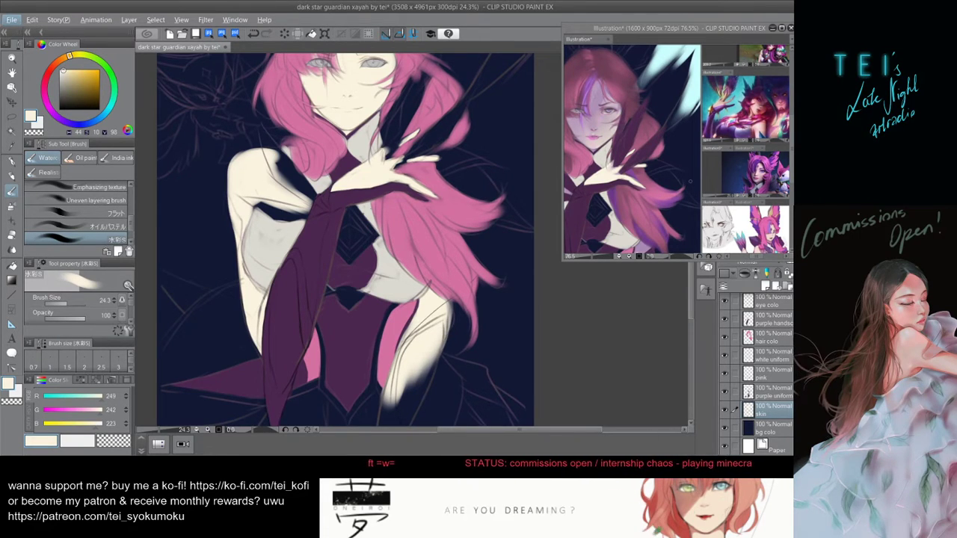
- On the purple hand layer, sample the glove's dark purple and paint the other forearm's inner edge with brush size 58.2
{"action": "left_click", "coordinate": [772, 320]}
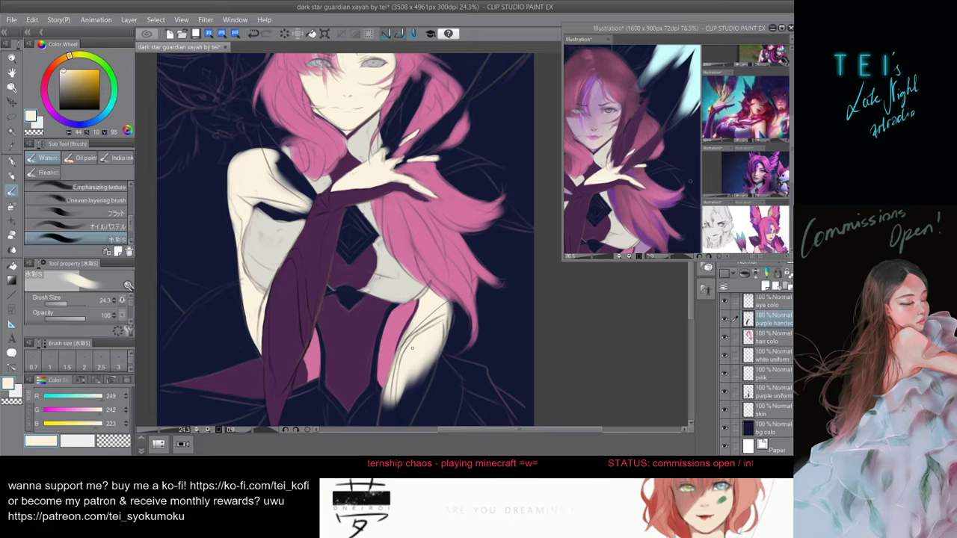
{"action": "key", "text": "]"}
{"action": "left_click_drag", "start_coordinate": [390, 415], "coordinate": [361, 337]}
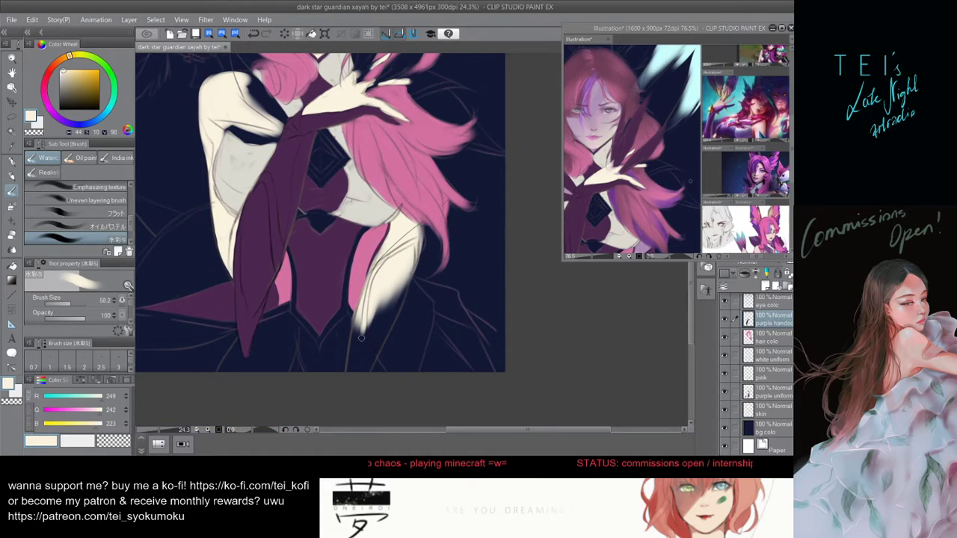
{"action": "left_click", "coordinate": [262, 256], "text": "alt"}
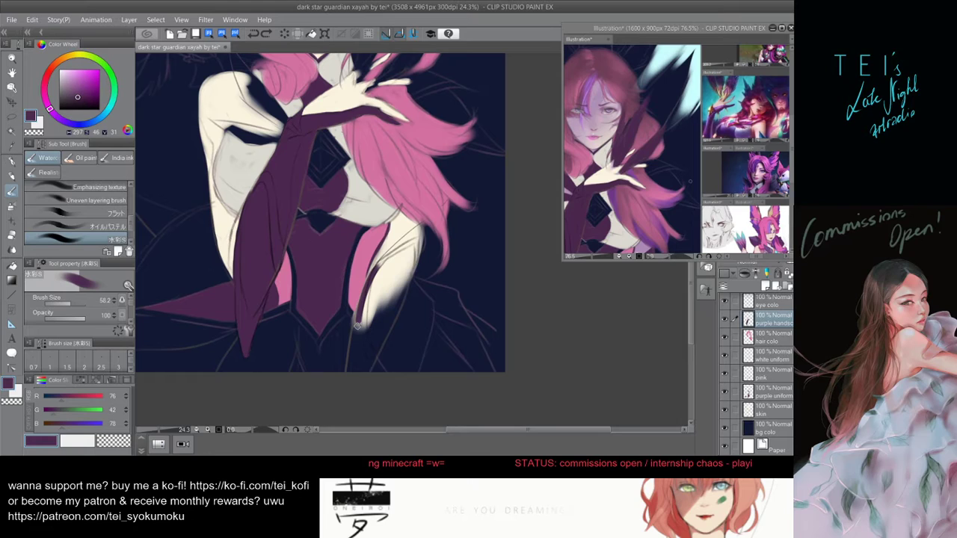
{"action": "left_click_drag", "start_coordinate": [357, 325], "coordinate": [351, 344]}
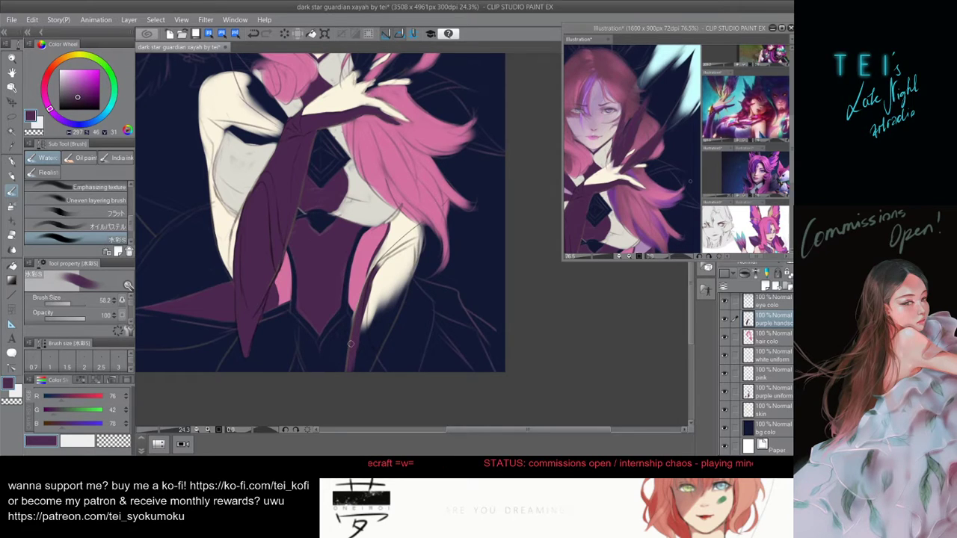
- Fill the second forearm with dark purple down to the canvas edge and shape the glove's upper end near the elbow
{"action": "left_click_drag", "start_coordinate": [392, 268], "coordinate": [360, 370]}
{"action": "left_click_drag", "start_coordinate": [400, 274], "coordinate": [373, 370]}
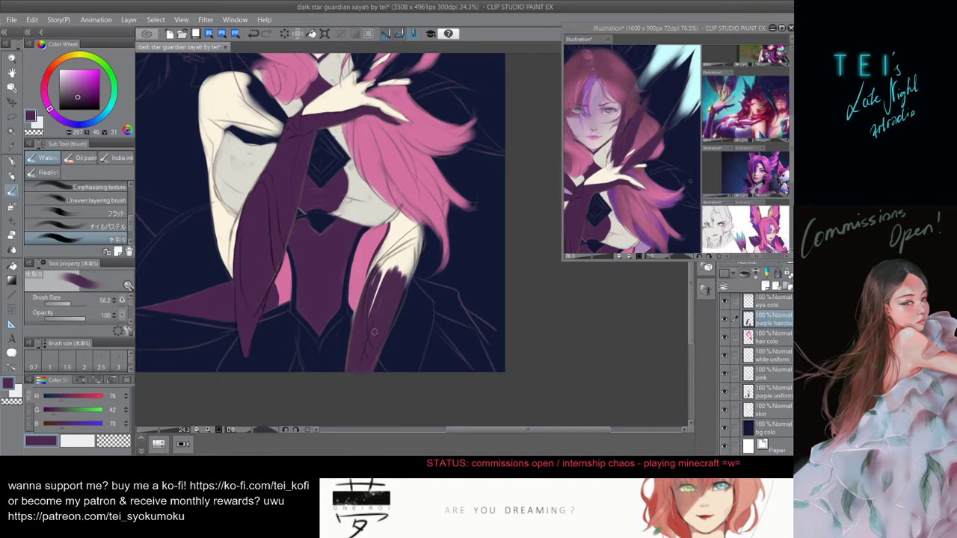
{"action": "mouse_move", "coordinate": [405, 278]}
{"action": "left_mouse_down"}
{"action": "mouse_move", "coordinate": [390, 330]}
{"action": "mouse_move", "coordinate": [361, 371]}
{"action": "left_mouse_up"}
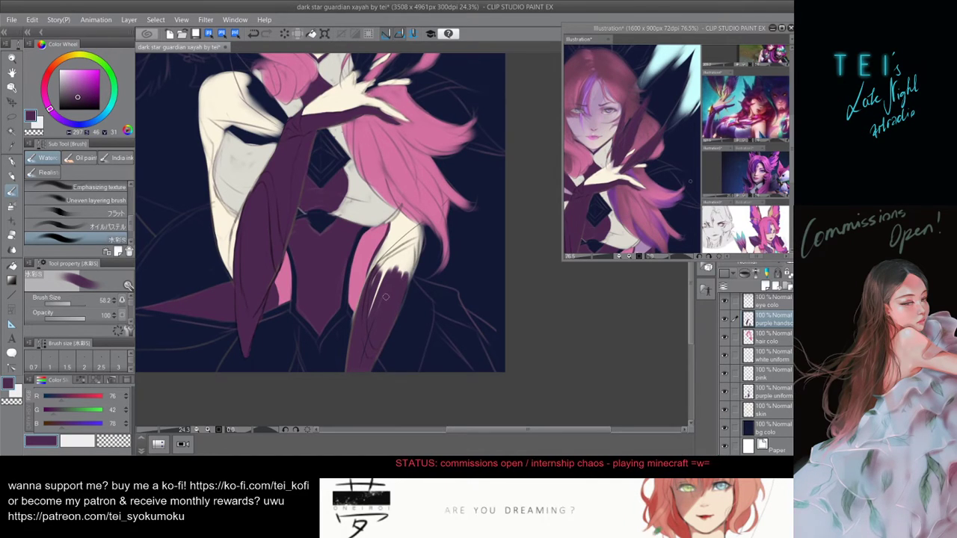
{"action": "mouse_move", "coordinate": [386, 276]}
{"action": "left_mouse_down"}
{"action": "mouse_move", "coordinate": [371, 314]}
{"action": "mouse_move", "coordinate": [376, 303]}
{"action": "left_mouse_up"}
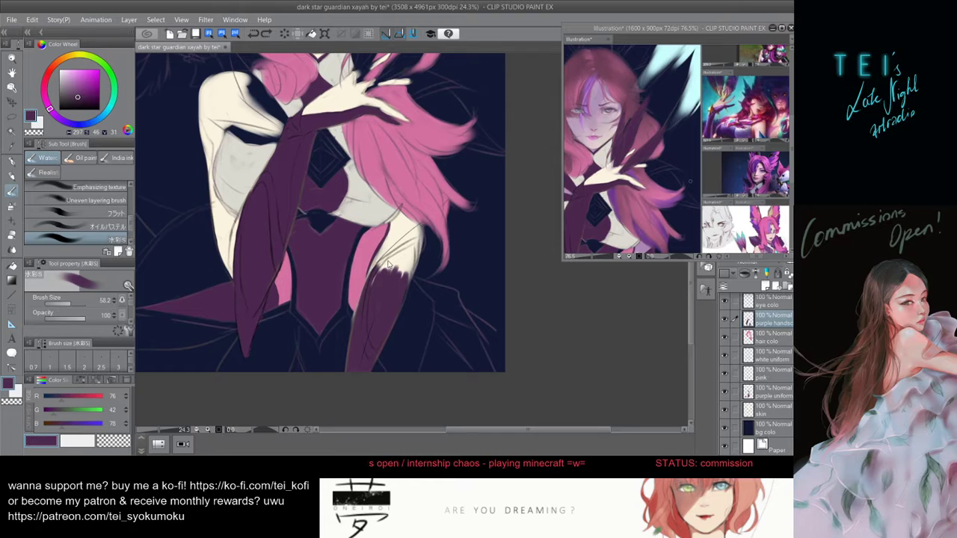
{"action": "mouse_move", "coordinate": [391, 254]}
{"action": "left_mouse_down"}
{"action": "mouse_move", "coordinate": [369, 326]}
{"action": "mouse_move", "coordinate": [420, 228]}
{"action": "left_mouse_up"}
{"action": "key", "text": "ctrl+z"}
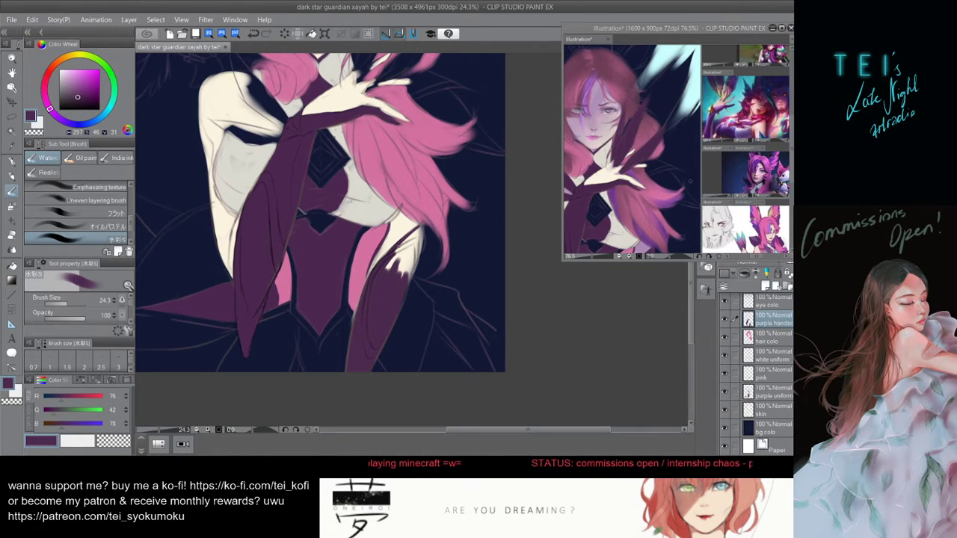
- Redo the second forearm glove's upper outer edge near the elbow in dark purple, covering the exposed skin with brush size 50.4
{"action": "mouse_move", "coordinate": [396, 246]}
{"action": "left_mouse_down", "text": "ctrl+alt"}
{"action": "mouse_move", "coordinate": [407, 246]}
{"action": "mouse_move", "coordinate": [377, 265]}
{"action": "mouse_move", "coordinate": [388, 267]}
{"action": "mouse_move", "coordinate": [384, 283]}
{"action": "left_mouse_up", "text": "ctrl+alt"}
{"action": "key", "text": "ctrl+z"}
{"action": "key", "text": "ctrl+z"}
{"action": "key", "text": "bracketleft"}
{"action": "key", "text": "bracketleft"}
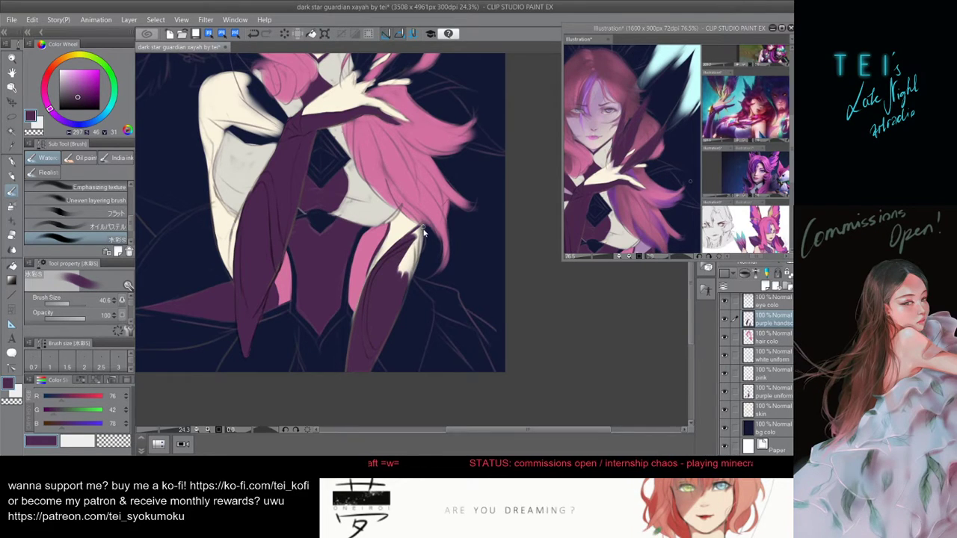
{"action": "mouse_move", "coordinate": [421, 225]}
{"action": "left_mouse_down"}
{"action": "mouse_move", "coordinate": [401, 246]}
{"action": "mouse_move", "coordinate": [421, 227]}
{"action": "mouse_move", "coordinate": [393, 272]}
{"action": "mouse_move", "coordinate": [417, 234]}
{"action": "mouse_move", "coordinate": [403, 271]}
{"action": "left_mouse_up"}
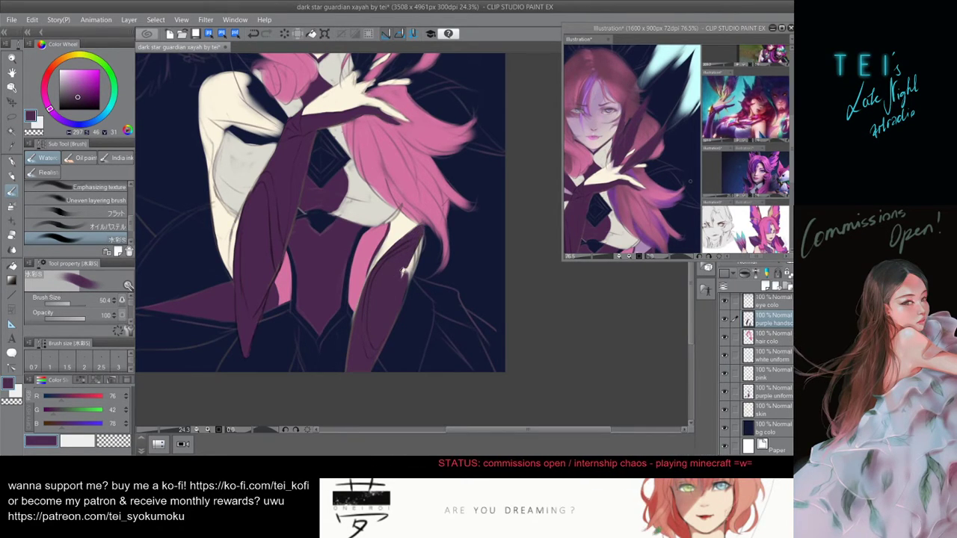
{"action": "left_click_drag", "start_coordinate": [420, 230], "coordinate": [410, 278]}
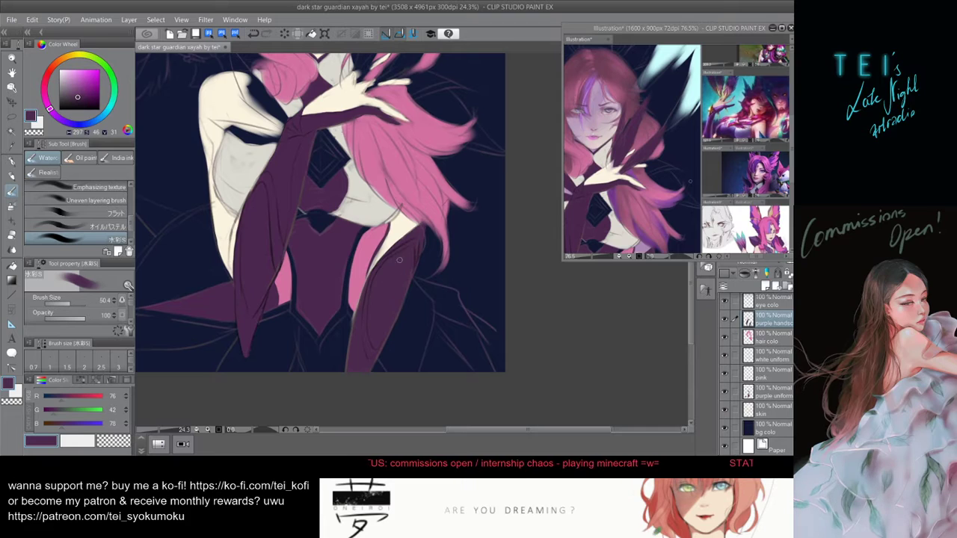
{"action": "scroll", "coordinate": [337, 295], "scroll_direction": "down", "scroll_amount": 3}
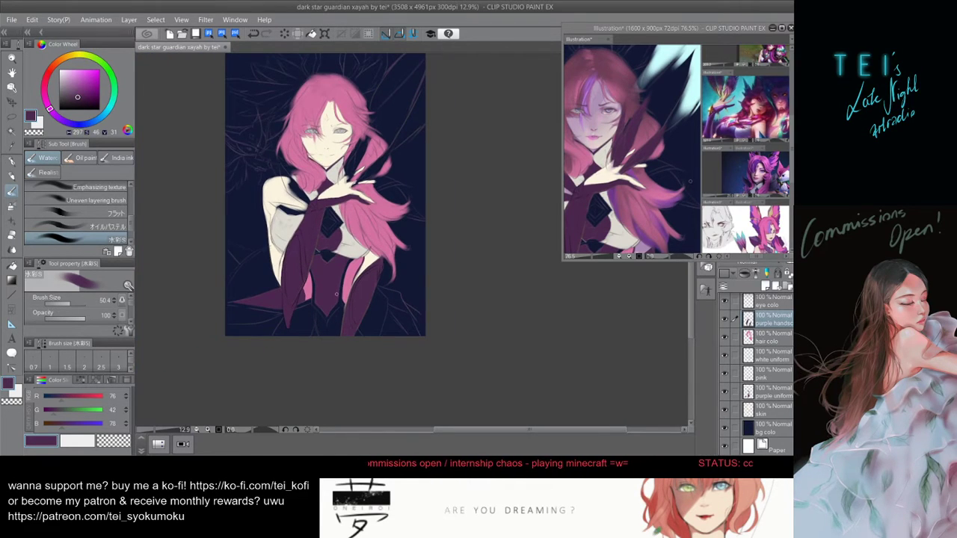
{"action": "scroll", "coordinate": [312, 200], "scroll_direction": "up", "scroll_amount": 2}
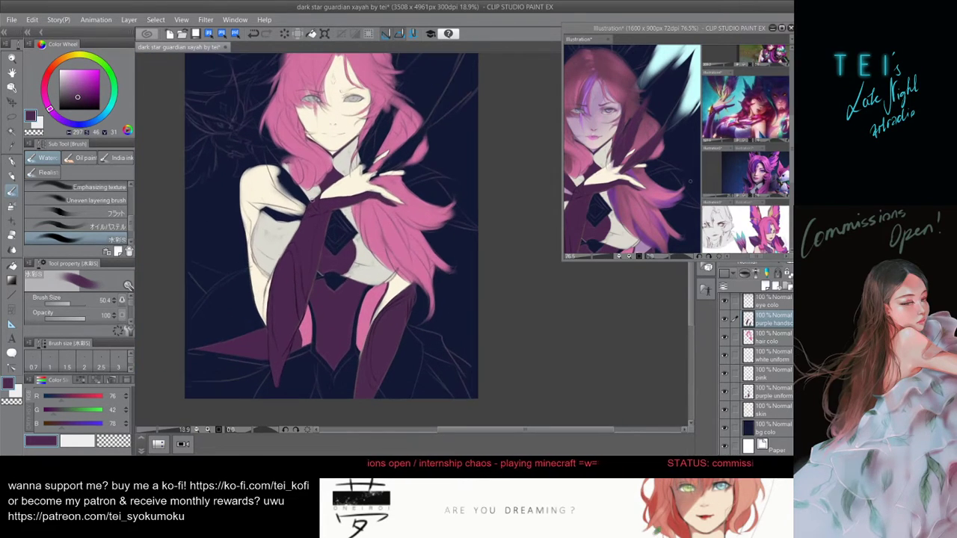
- On the purple uniform layer, paint two pointed dark purple shapes fanning from the wrist across the shoulder, with brush sizes 36.2 and 49.2
{"action": "left_click", "coordinate": [781, 389]}
{"action": "scroll", "coordinate": [335, 193], "scroll_direction": "up", "scroll_amount": 2}
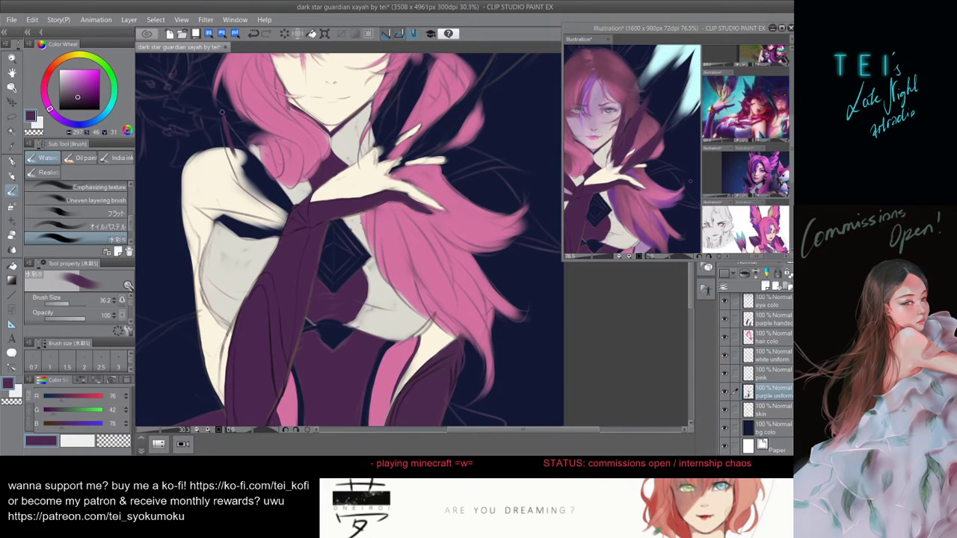
{"action": "mouse_move", "coordinate": [222, 112]}
{"action": "left_mouse_down"}
{"action": "mouse_move", "coordinate": [236, 164]}
{"action": "mouse_move", "coordinate": [247, 161]}
{"action": "mouse_move", "coordinate": [222, 115]}
{"action": "mouse_move", "coordinate": [256, 177]}
{"action": "left_mouse_up"}
{"action": "mouse_move", "coordinate": [230, 129]}
{"action": "left_mouse_down"}
{"action": "mouse_move", "coordinate": [254, 166]}
{"action": "mouse_move", "coordinate": [233, 143]}
{"action": "mouse_move", "coordinate": [247, 173]}
{"action": "mouse_move", "coordinate": [231, 144]}
{"action": "mouse_move", "coordinate": [262, 189]}
{"action": "mouse_move", "coordinate": [230, 138]}
{"action": "mouse_move", "coordinate": [269, 187]}
{"action": "left_mouse_up"}
{"action": "mouse_move", "coordinate": [230, 146]}
{"action": "left_mouse_down"}
{"action": "mouse_move", "coordinate": [267, 196]}
{"action": "mouse_move", "coordinate": [256, 192]}
{"action": "left_mouse_up"}
{"action": "key", "text": "ctrl+z"}
{"action": "mouse_move", "coordinate": [232, 160]}
{"action": "left_mouse_down"}
{"action": "mouse_move", "coordinate": [249, 189]}
{"action": "mouse_move", "coordinate": [281, 212]}
{"action": "mouse_move", "coordinate": [262, 197]}
{"action": "mouse_move", "coordinate": [289, 206]}
{"action": "left_mouse_up"}
{"action": "key", "text": "bracketleft"}
{"action": "left_click_drag", "start_coordinate": [244, 152], "coordinate": [285, 205]}
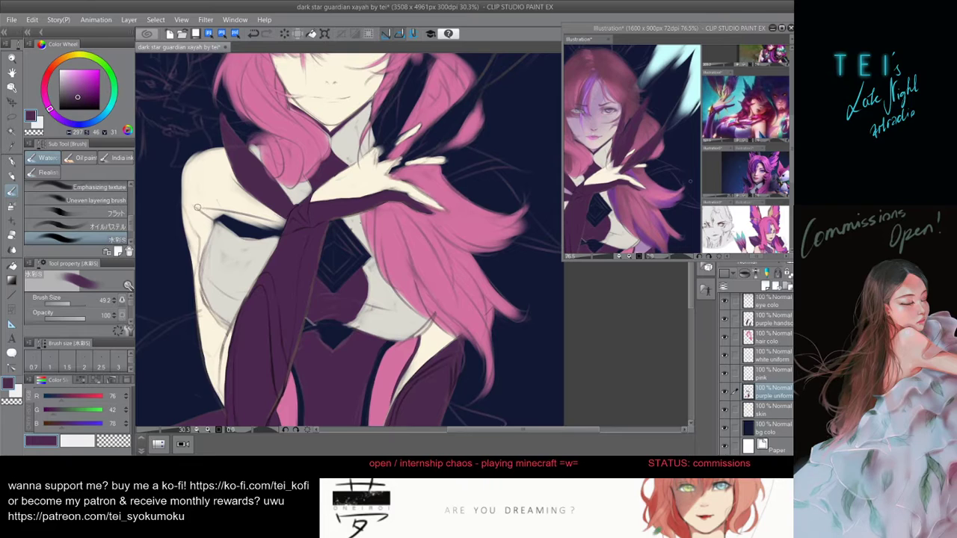
{"action": "mouse_move", "coordinate": [196, 206]}
{"action": "left_mouse_down"}
{"action": "mouse_move", "coordinate": [270, 223]}
{"action": "mouse_move", "coordinate": [203, 214]}
{"action": "mouse_move", "coordinate": [261, 237]}
{"action": "mouse_move", "coordinate": [251, 237]}
{"action": "mouse_move", "coordinate": [262, 229]}
{"action": "mouse_move", "coordinate": [225, 222]}
{"action": "mouse_move", "coordinate": [283, 234]}
{"action": "left_mouse_up"}
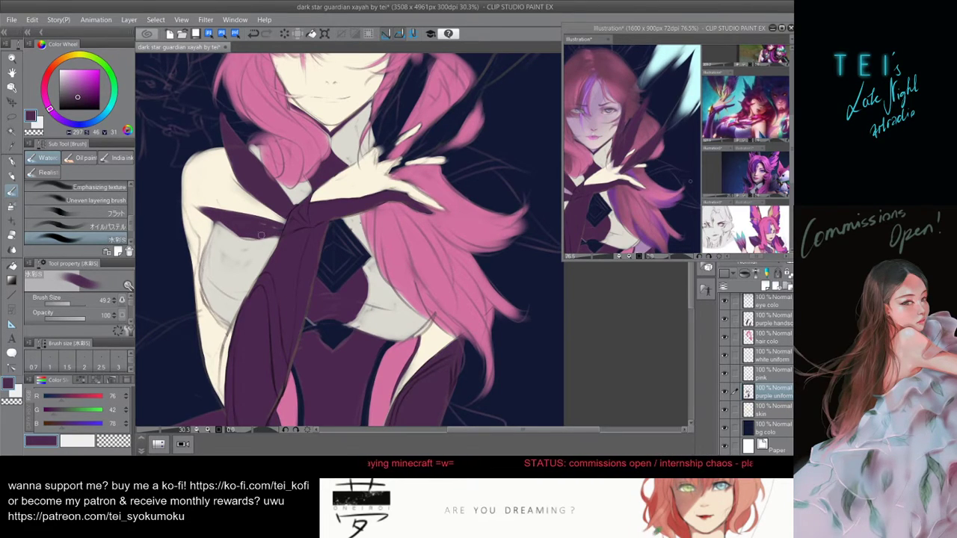
- Trim the glove's edge along the torso on the purple hand layer with the hard eraser at size 68.7
{"action": "left_click", "coordinate": [751, 358]}
{"action": "left_click", "coordinate": [11, 235]}
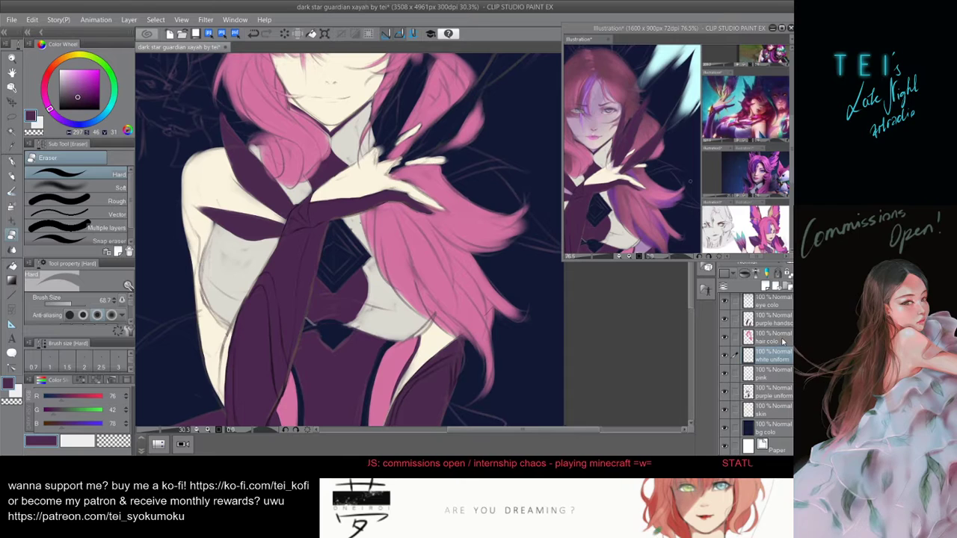
{"action": "left_click", "coordinate": [771, 319]}
{"action": "scroll", "coordinate": [299, 217], "scroll_direction": "up", "scroll_amount": 1}
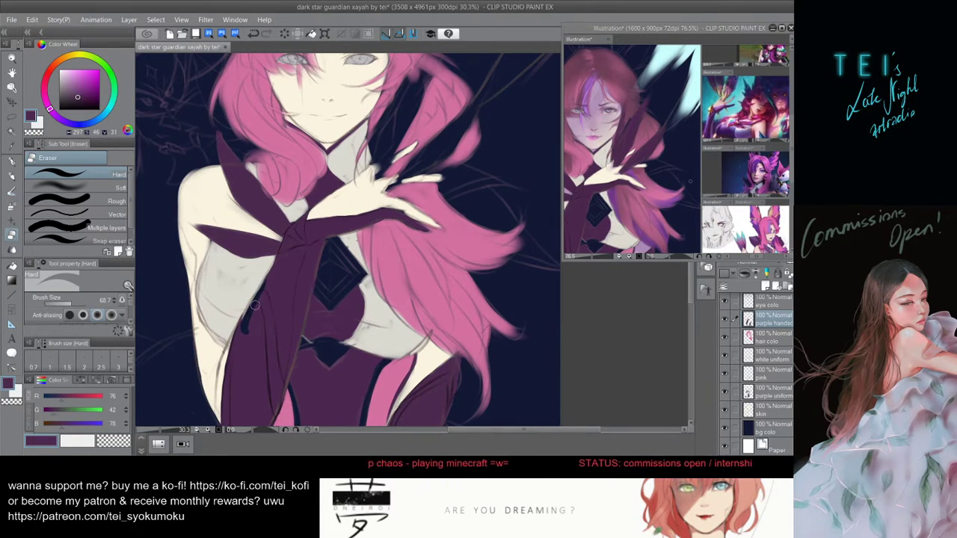
- Add a new layer named feather directly above the purple hand layer
{"action": "scroll", "coordinate": [251, 282], "scroll_direction": "down", "scroll_amount": 1}
{"action": "scroll", "coordinate": [251, 282], "scroll_direction": "down", "scroll_amount": 2}
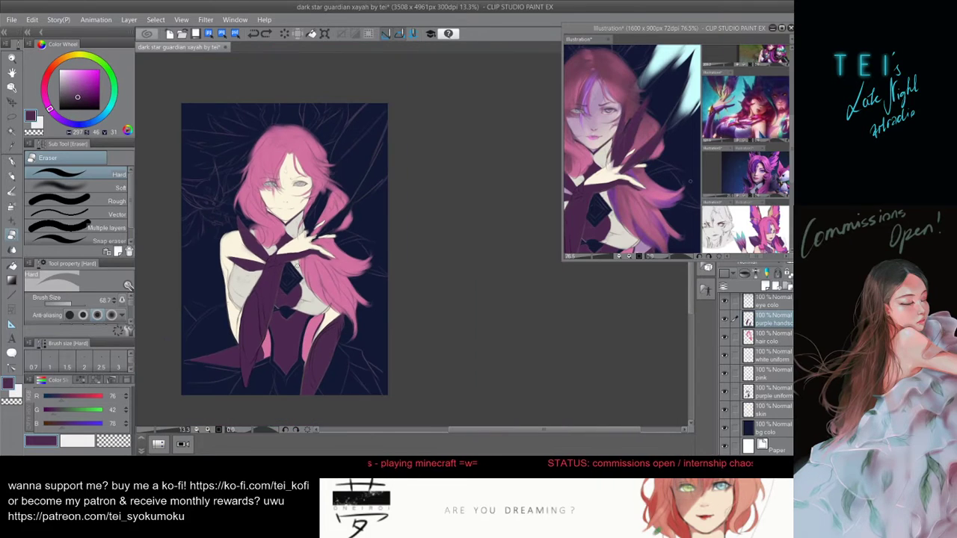
{"action": "scroll", "coordinate": [389, 265], "scroll_direction": "up", "scroll_amount": 1}
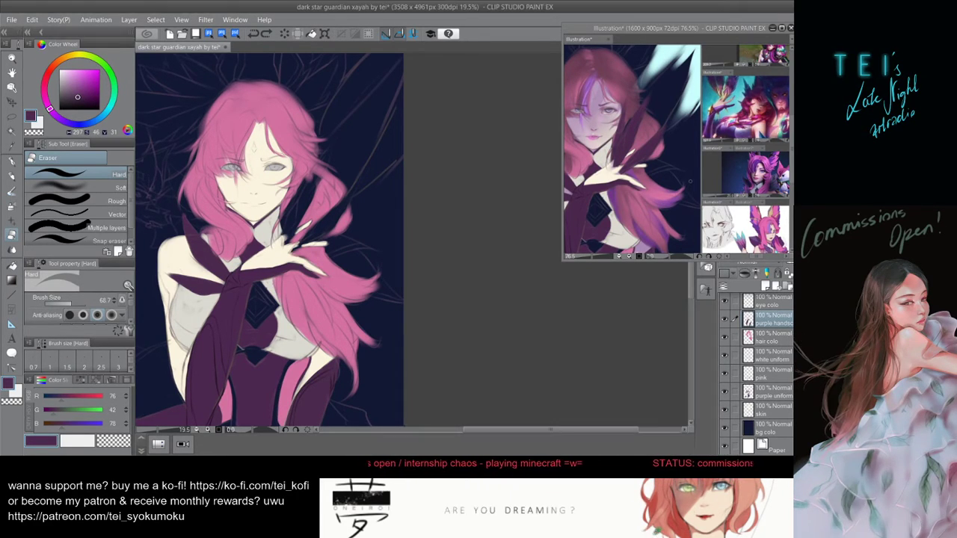
{"action": "scroll", "coordinate": [278, 183], "scroll_direction": "up", "scroll_amount": 1}
{"action": "scroll", "coordinate": [329, 209], "scroll_direction": "down", "scroll_amount": 5}
{"action": "scroll", "coordinate": [329, 209], "scroll_direction": "up", "scroll_amount": 5}
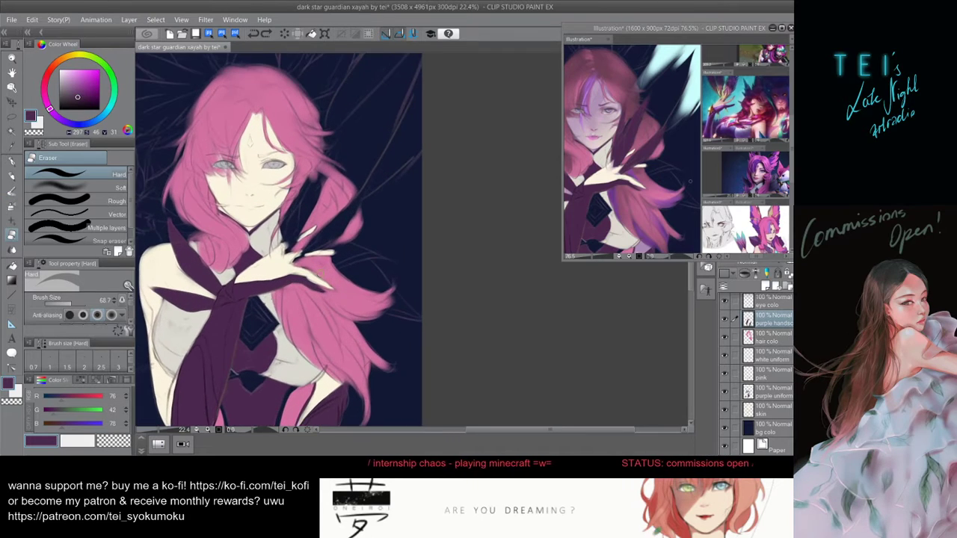
{"action": "scroll", "coordinate": [331, 206], "scroll_direction": "up", "scroll_amount": 2}
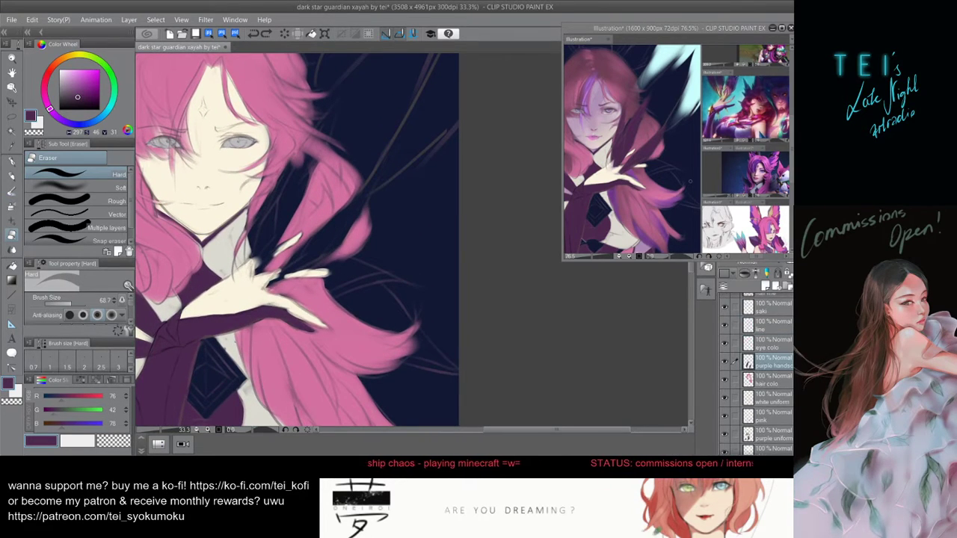
{"action": "left_click", "coordinate": [765, 286]}
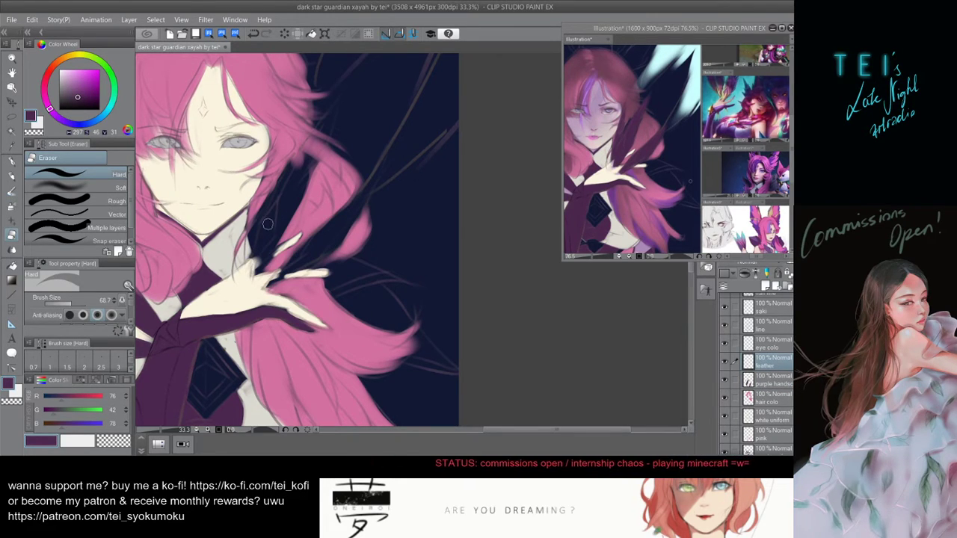
- On the feather layer, outline the tall dark purple feather rising behind the hand with the watercolour brush, starting at size 15.6
{"action": "left_click_drag", "start_coordinate": [278, 207], "coordinate": [280, 211]}
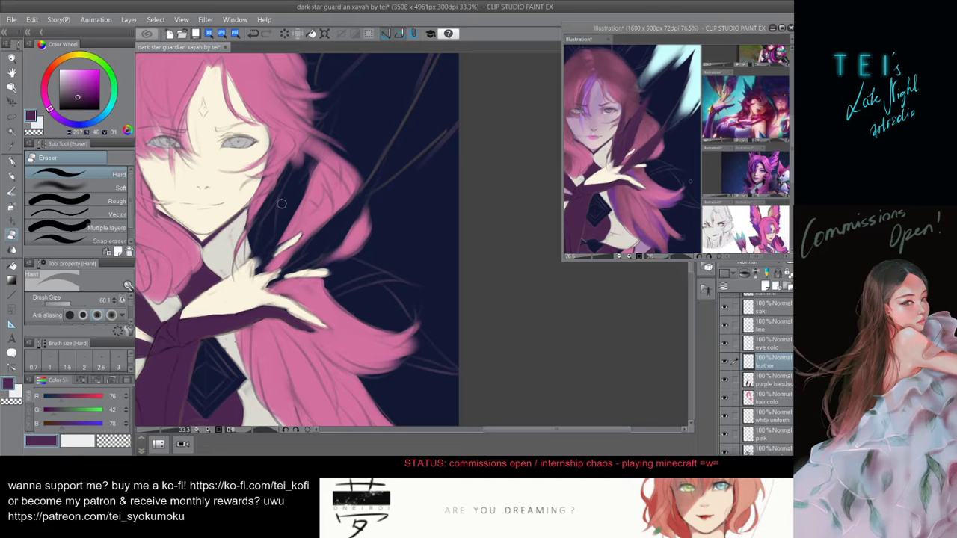
{"action": "key", "text": "b"}
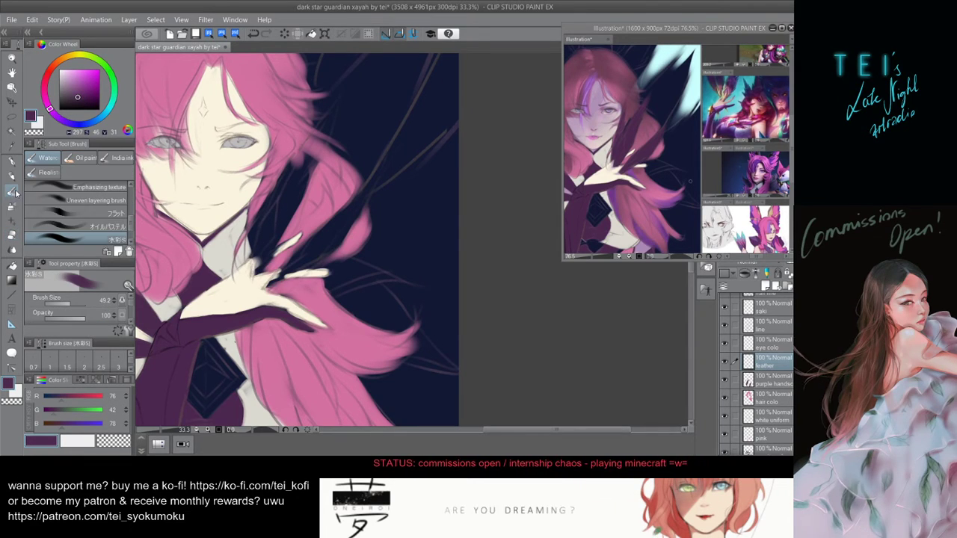
{"action": "left_click_drag", "start_coordinate": [270, 230], "coordinate": [260, 229]}
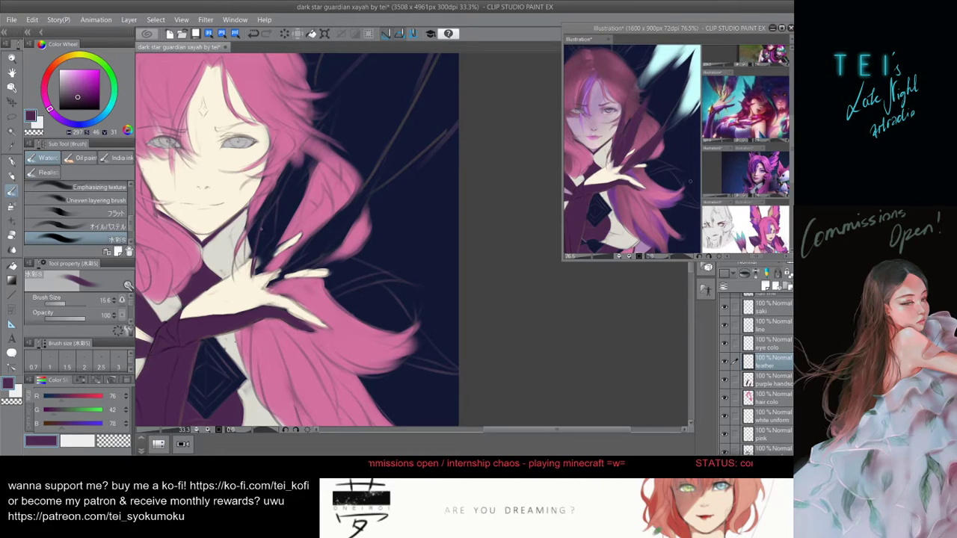
{"action": "left_click_drag", "start_coordinate": [271, 212], "coordinate": [272, 212]}
{"action": "left_click_drag", "start_coordinate": [263, 231], "coordinate": [286, 171]}
{"action": "left_click_drag", "start_coordinate": [270, 209], "coordinate": [317, 128]}
{"action": "mouse_move", "coordinate": [280, 189]}
{"action": "left_mouse_down"}
{"action": "mouse_move", "coordinate": [339, 99]}
{"action": "mouse_move", "coordinate": [286, 192]}
{"action": "left_mouse_up"}
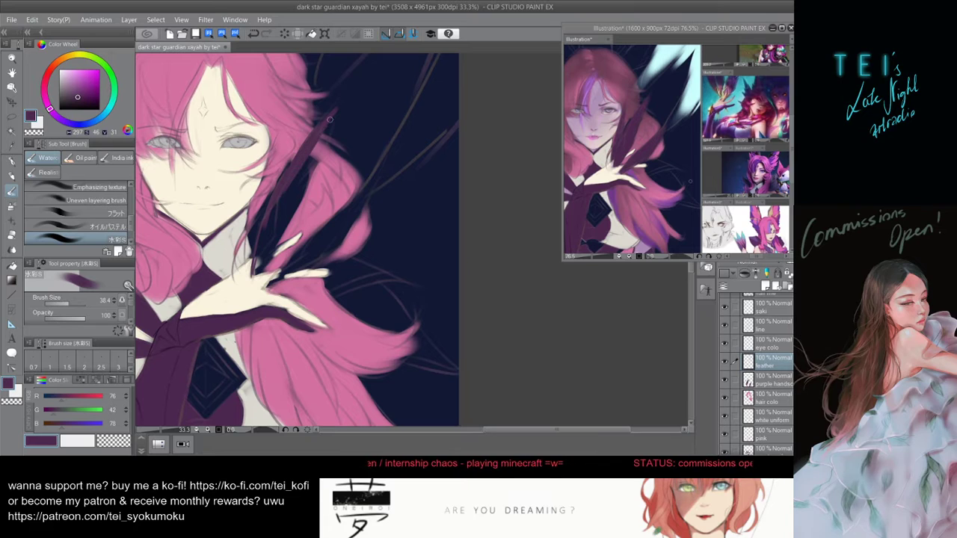
- Fill the tall feather with dark purple from its tip down to the hand, using brush size 38.4
{"action": "left_click_drag", "start_coordinate": [329, 121], "coordinate": [276, 204]}
{"action": "mouse_move", "coordinate": [307, 171]}
{"action": "left_mouse_down"}
{"action": "mouse_move", "coordinate": [270, 221]}
{"action": "mouse_move", "coordinate": [259, 263]}
{"action": "left_mouse_up"}
{"action": "left_click_drag", "start_coordinate": [274, 201], "coordinate": [257, 242]}
{"action": "left_click_drag", "start_coordinate": [291, 197], "coordinate": [277, 234]}
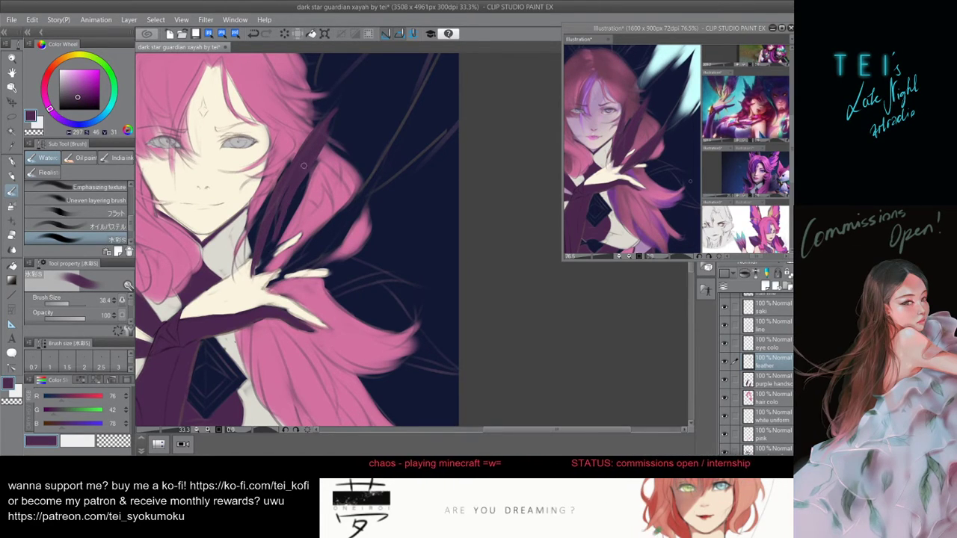
{"action": "left_click_drag", "start_coordinate": [305, 176], "coordinate": [288, 210]}
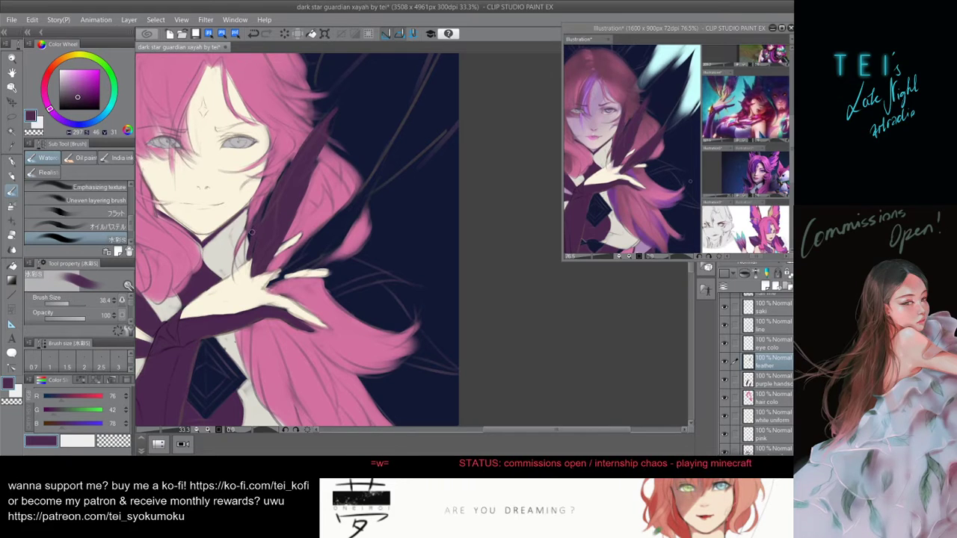
- Paint a narrower dark purple feather between the face and the tall feather, redoing the strokes until its shape fits
{"action": "left_click_drag", "start_coordinate": [251, 224], "coordinate": [282, 139]}
{"action": "key", "text": "ctrl+z"}
{"action": "left_click_drag", "start_coordinate": [254, 216], "coordinate": [288, 132]}
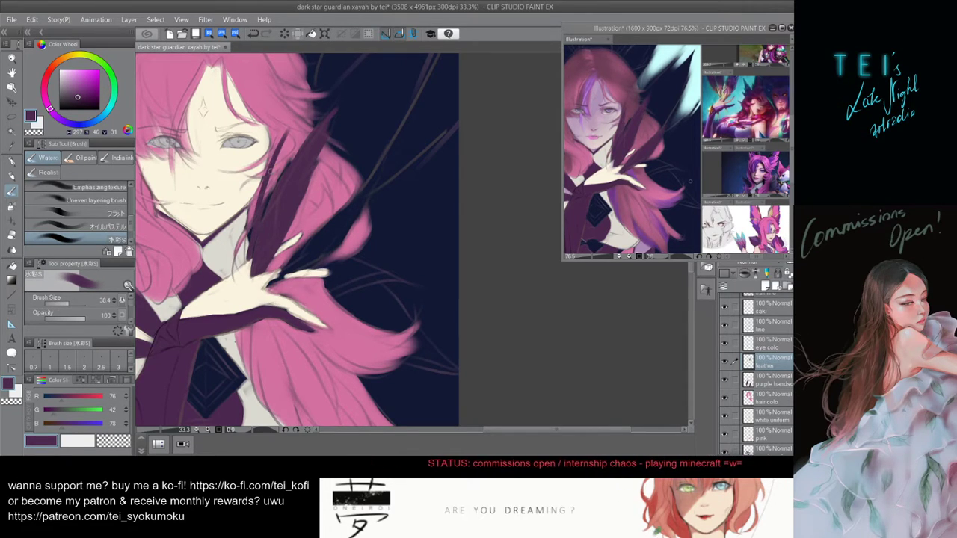
{"action": "key", "text": "ctrl+z"}
{"action": "left_click_drag", "start_coordinate": [252, 237], "coordinate": [284, 121]}
{"action": "key", "text": "ctrl+z"}
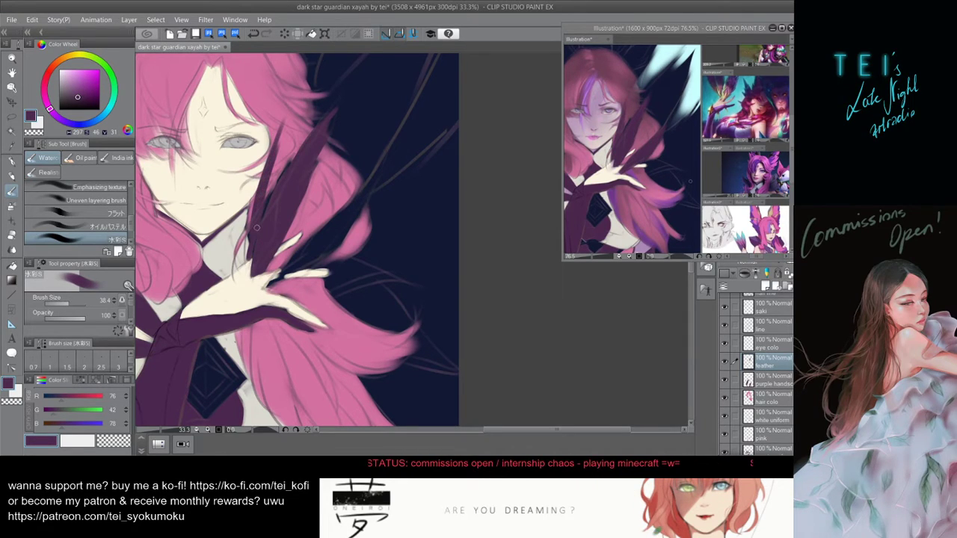
{"action": "mouse_move", "coordinate": [257, 240]}
{"action": "left_mouse_down"}
{"action": "mouse_move", "coordinate": [276, 157]}
{"action": "mouse_move", "coordinate": [275, 170]}
{"action": "left_mouse_up"}
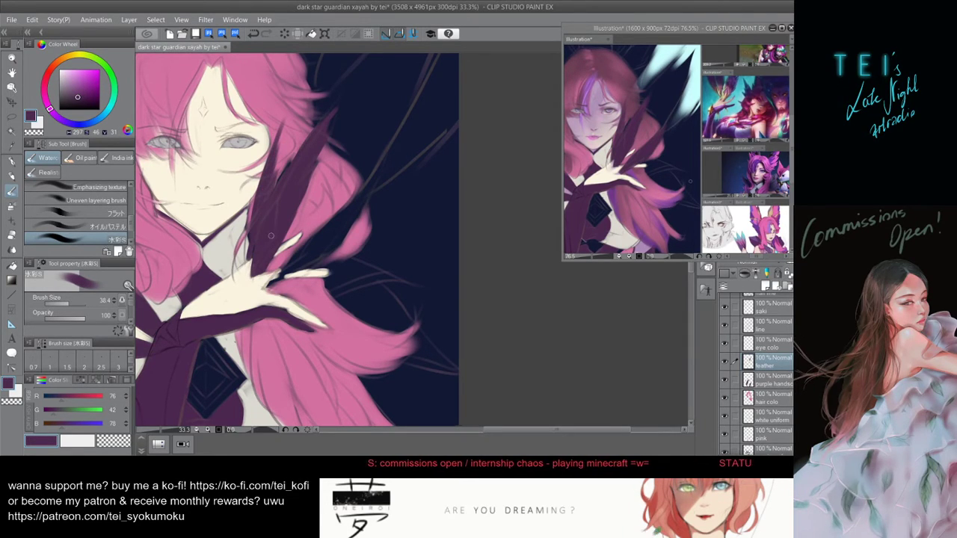
{"action": "key", "text": "ctrl+z"}
{"action": "left_click_drag", "start_coordinate": [257, 227], "coordinate": [275, 185]}
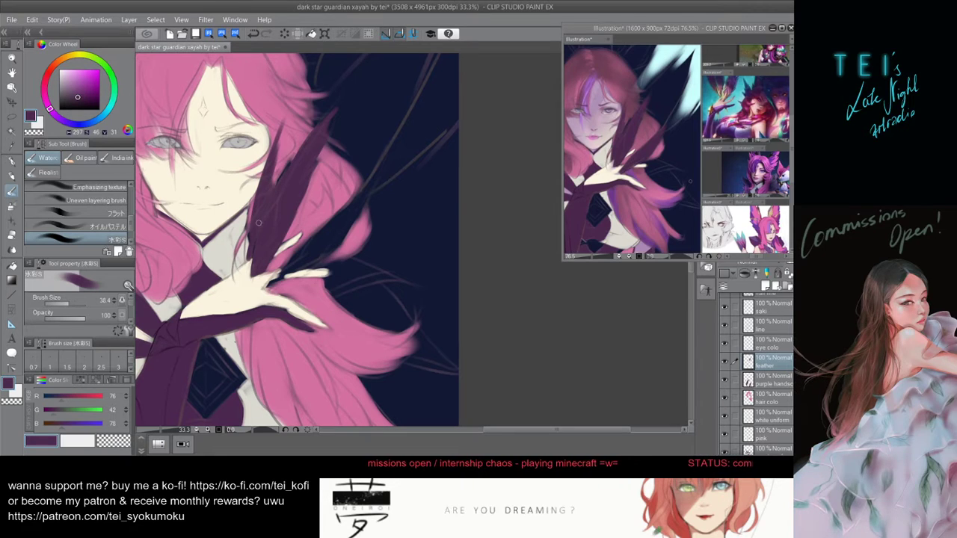
- Paint a third dark purple feather from the fingers diagonally outward over the hair, with brush sizes from 33.2 to 74
{"action": "key", "text": "["}
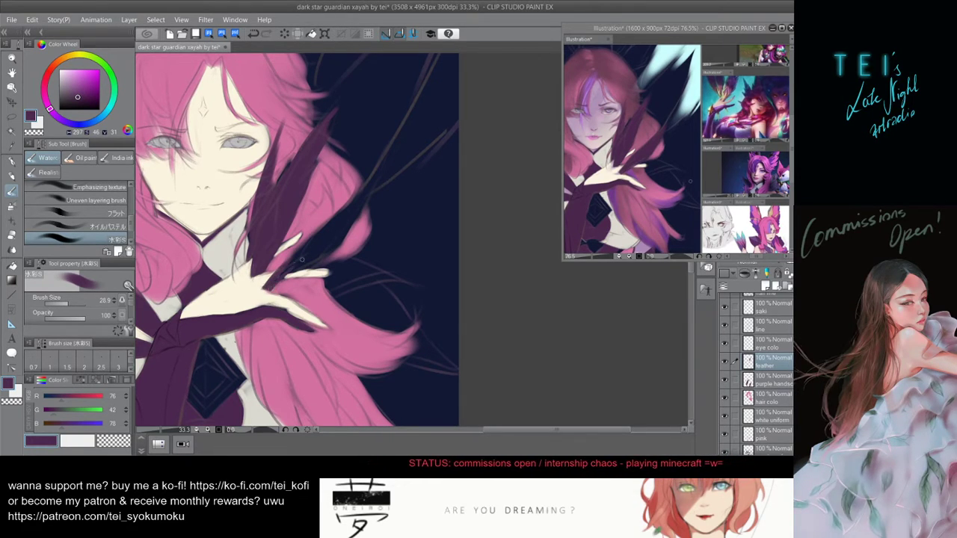
{"action": "key", "text": "]"}
{"action": "left_click_drag", "start_coordinate": [272, 284], "coordinate": [328, 229]}
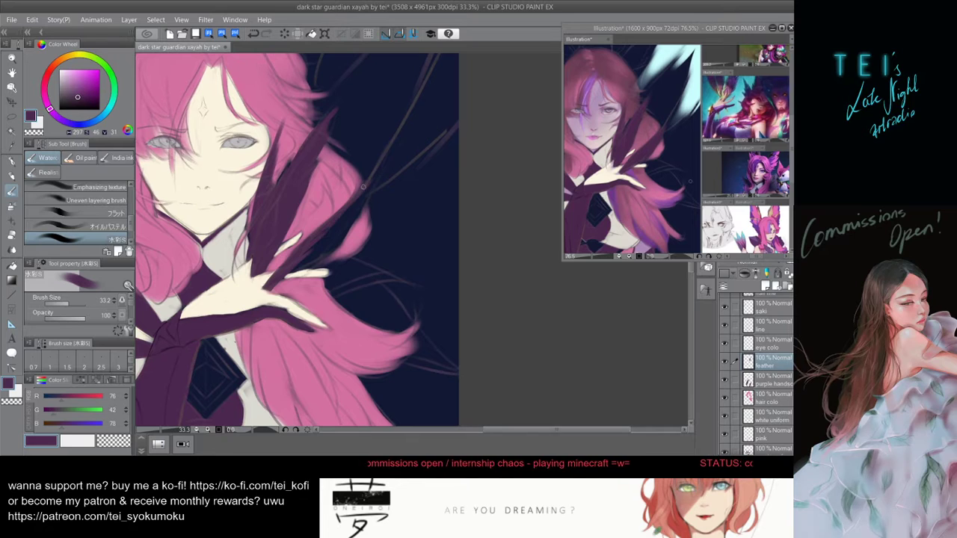
{"action": "left_click_drag", "start_coordinate": [281, 275], "coordinate": [347, 220]}
{"action": "key", "text": "ctrl+z"}
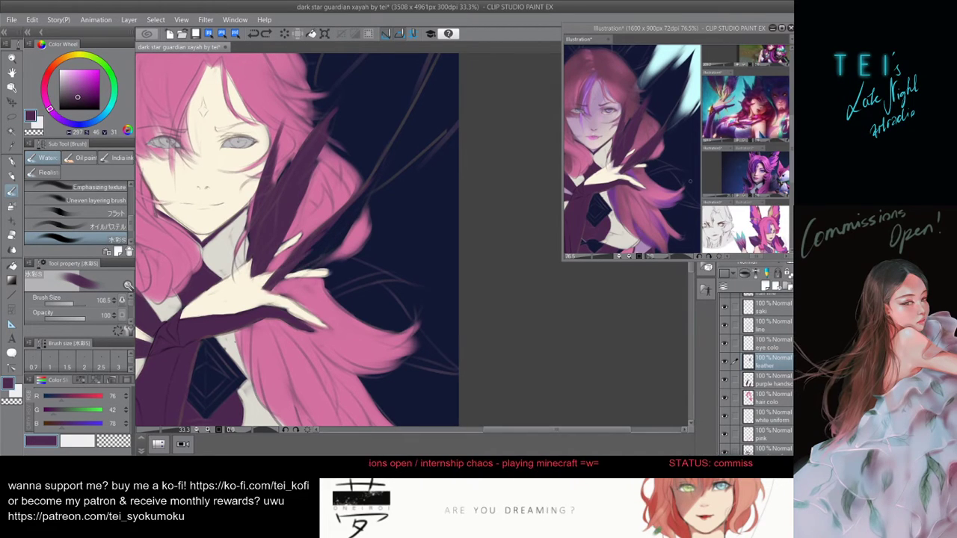
{"action": "key", "text": "["}
{"action": "key", "text": "["}
{"action": "key", "text": "["}
{"action": "left_click_drag", "start_coordinate": [281, 276], "coordinate": [300, 261]}
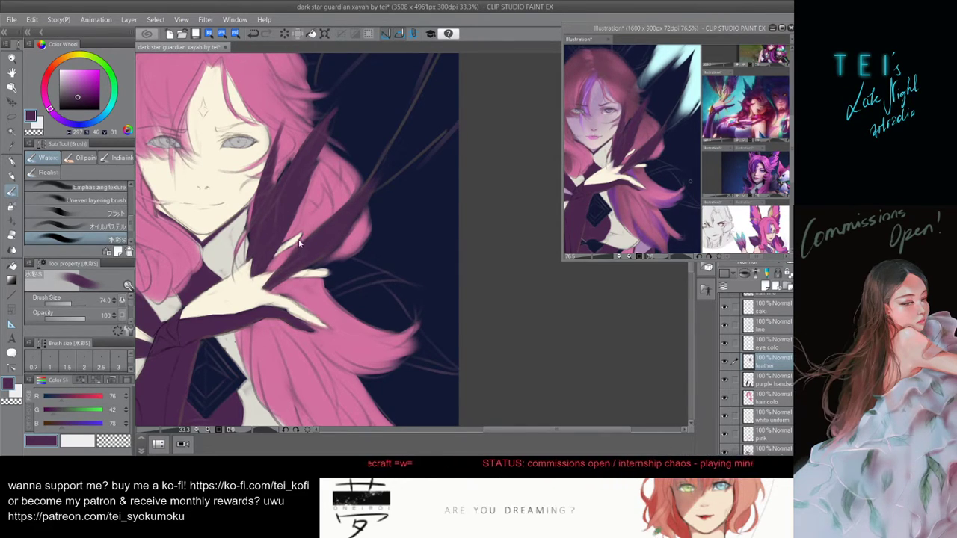
- On the skin layer, sample the hand's cream colour and repaint the raised finger between the feathers with brush size about 33
{"action": "mouse_move", "coordinate": [298, 243]}
{"action": "left_mouse_down", "text": "ctrl+alt"}
{"action": "mouse_move", "coordinate": [306, 229]}
{"action": "mouse_move", "coordinate": [297, 249]}
{"action": "left_mouse_up", "text": "ctrl+alt"}
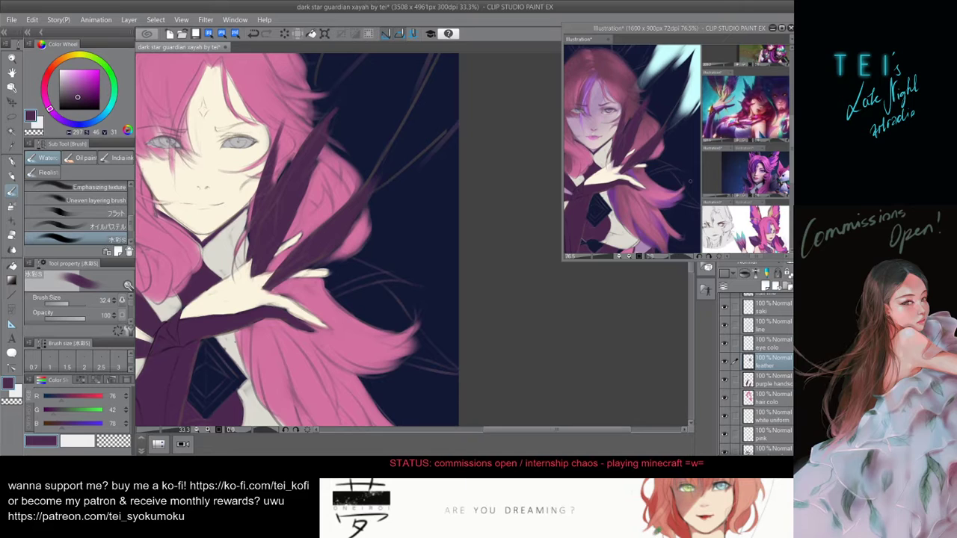
{"action": "scroll", "coordinate": [762, 367], "scroll_direction": "down", "scroll_amount": 3}
{"action": "left_click", "coordinate": [766, 420]}
{"action": "left_click", "coordinate": [258, 286], "text": "alt"}
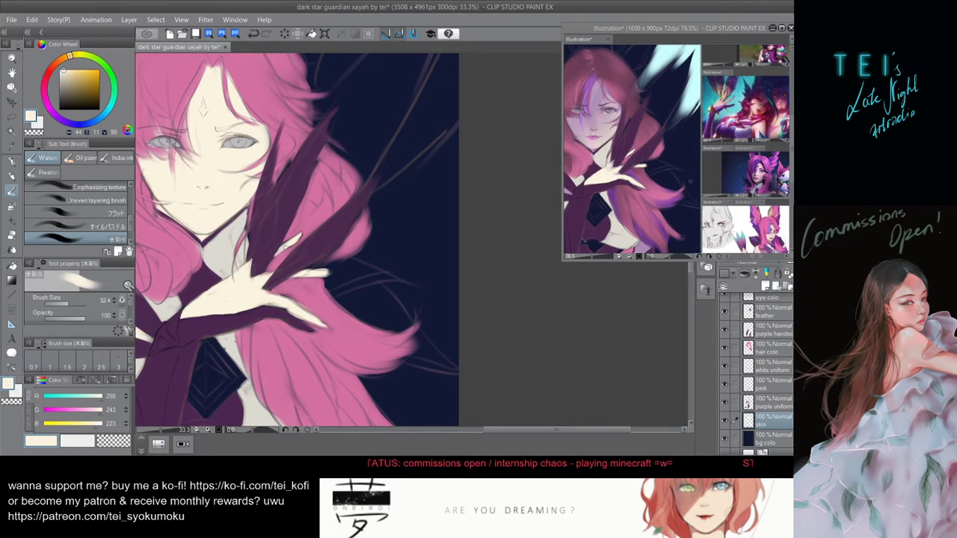
{"action": "left_click_drag", "start_coordinate": [293, 239], "coordinate": [272, 252]}
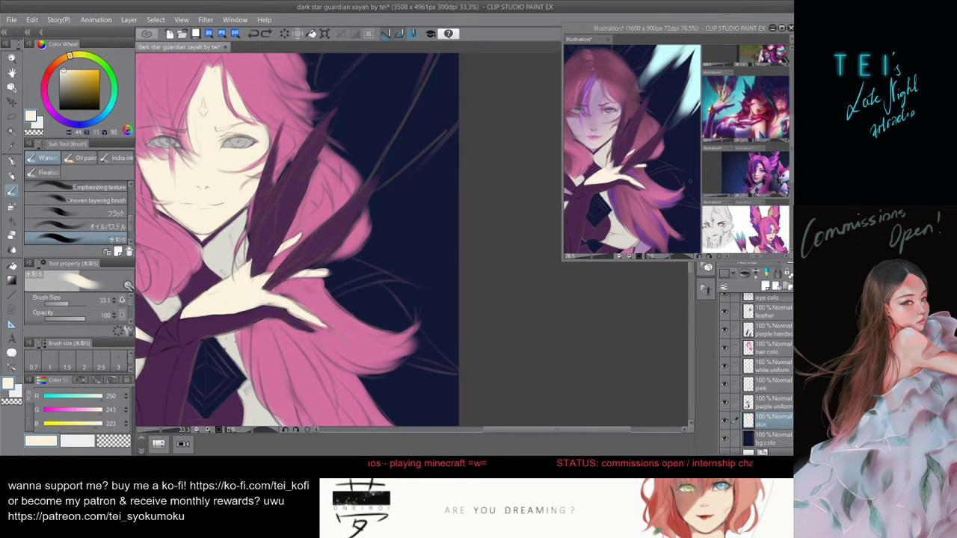
{"action": "scroll", "coordinate": [230, 306], "scroll_direction": "down", "scroll_amount": 2}
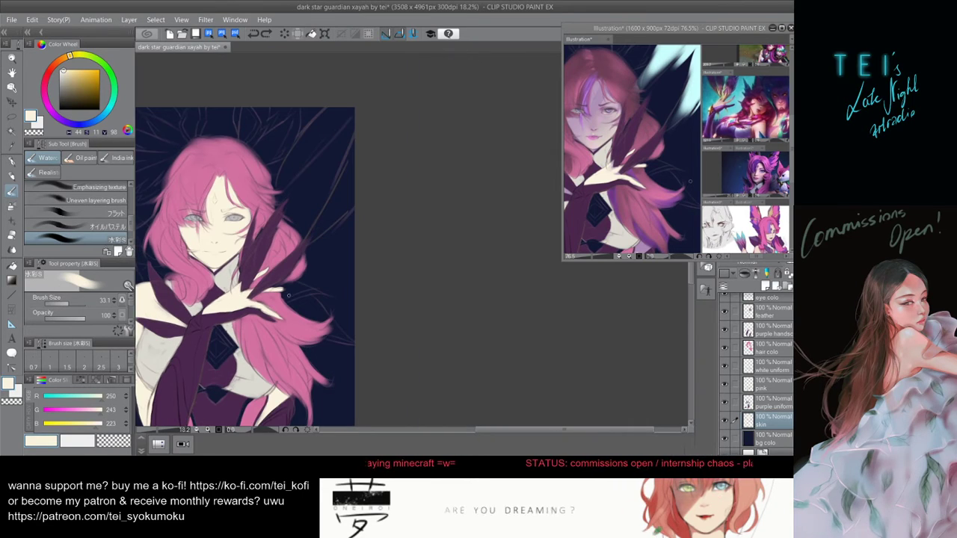
{"action": "scroll", "coordinate": [341, 254], "scroll_direction": "down", "scroll_amount": 1}
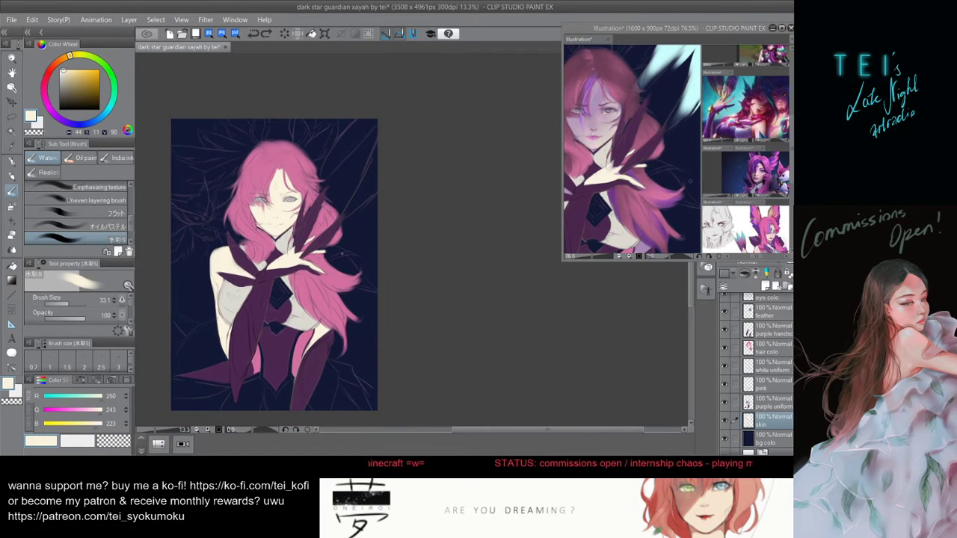
{"action": "scroll", "coordinate": [196, 192], "scroll_direction": "up", "scroll_amount": 1}
{"action": "scroll", "coordinate": [127, 200], "scroll_direction": "down", "scroll_amount": 1}
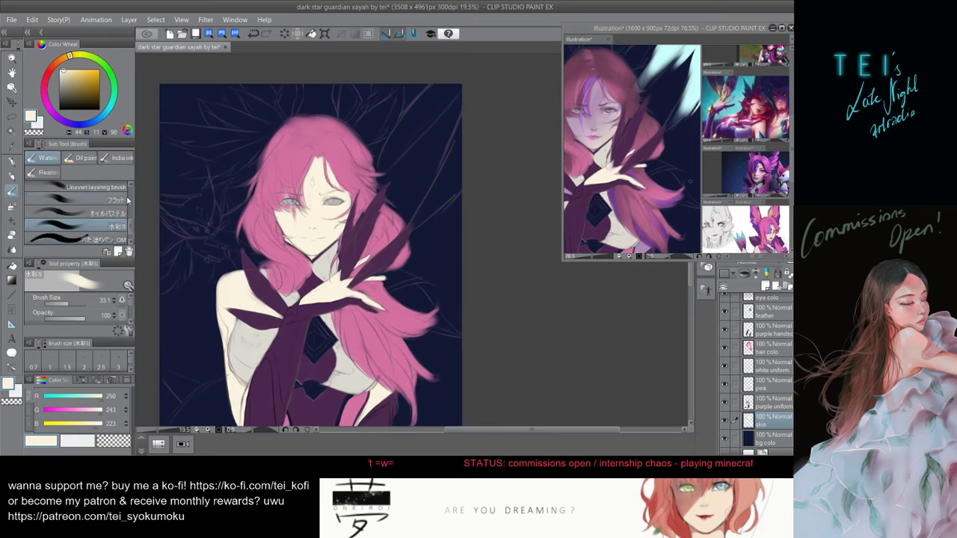
- Save the painting
{"action": "scroll", "coordinate": [127, 200], "scroll_direction": "down", "scroll_amount": 1}
{"action": "scroll", "coordinate": [294, 212], "scroll_direction": "down", "scroll_amount": 2}
{"action": "scroll", "coordinate": [358, 212], "scroll_direction": "up", "scroll_amount": 1}
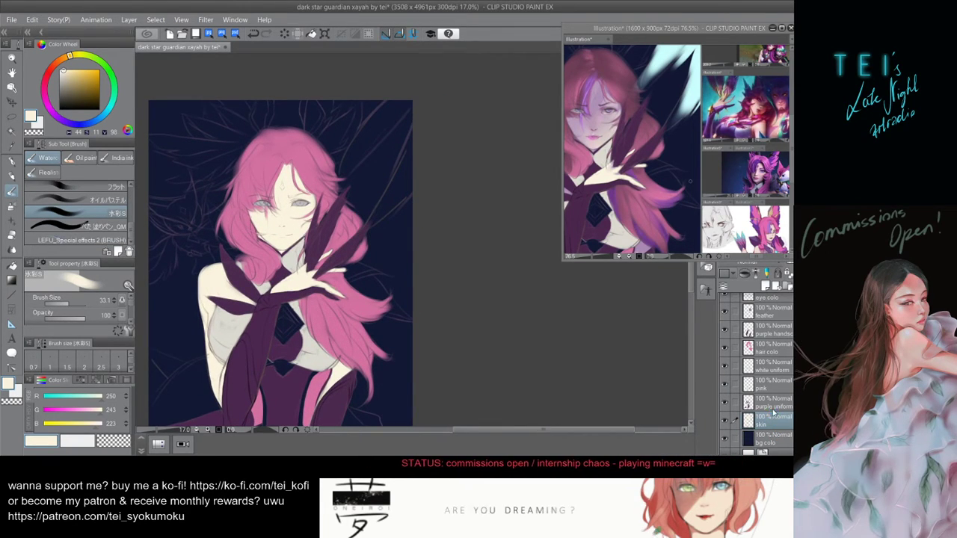
{"action": "key", "text": "ctrl+s"}
- Sample the wing's light cyan from the reference and add a layer named "bright wings fro" above the hair line layer
{"action": "left_click", "coordinate": [691, 63]}
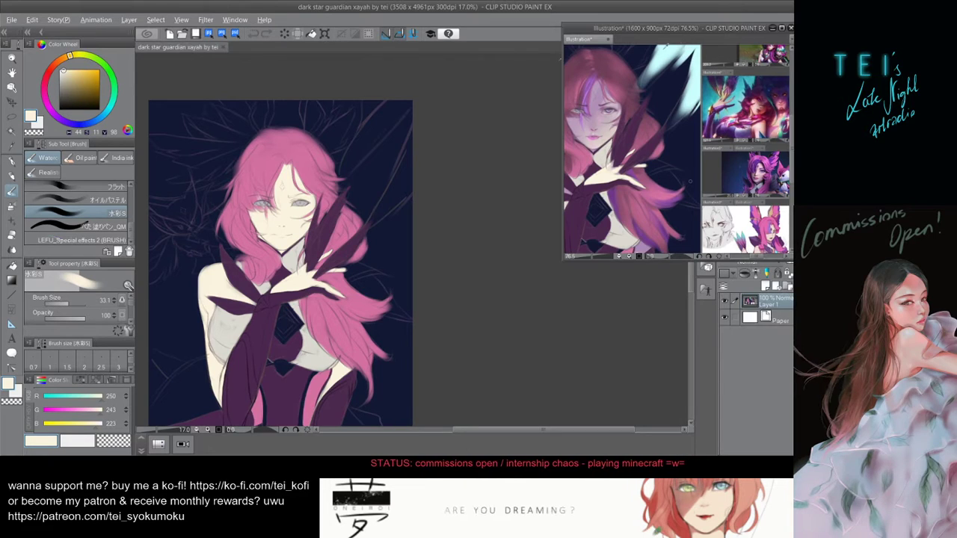
{"action": "left_click", "coordinate": [680, 60], "text": "alt"}
{"action": "left_click", "coordinate": [589, 352]}
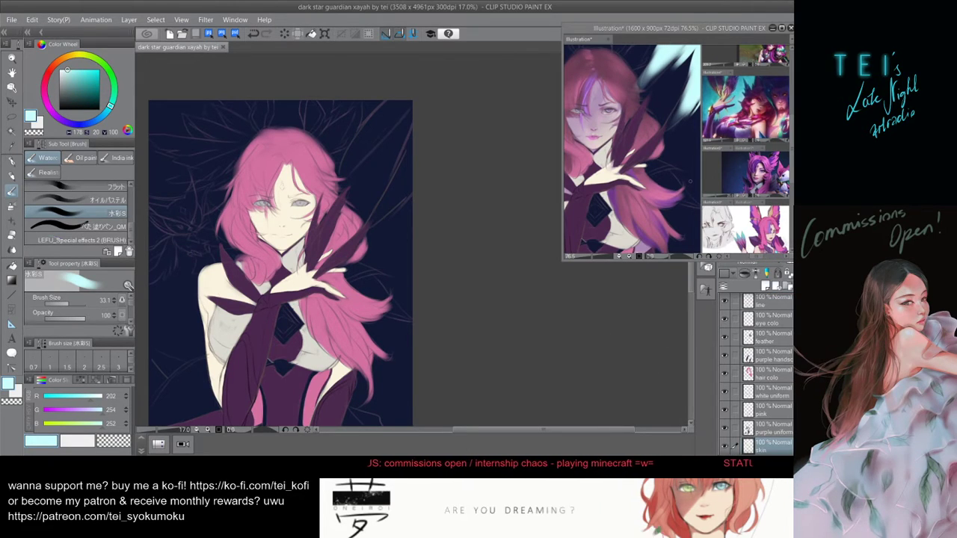
{"action": "scroll", "coordinate": [754, 374], "scroll_direction": "up", "scroll_amount": 1}
{"action": "left_click", "coordinate": [768, 302]}
{"action": "left_click", "coordinate": [765, 285]}
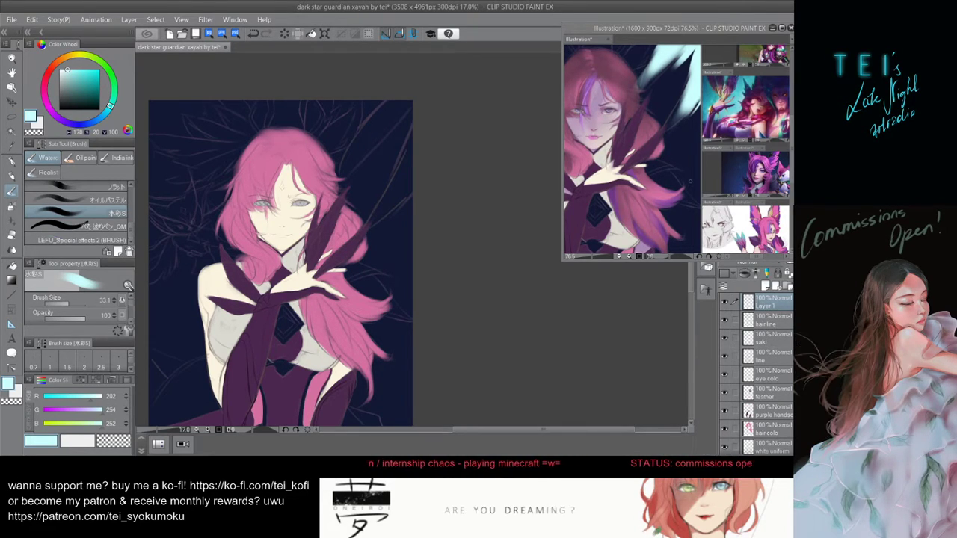
{"action": "type", "text": "bright wings fro"}
{"action": "key", "text": "Return"}
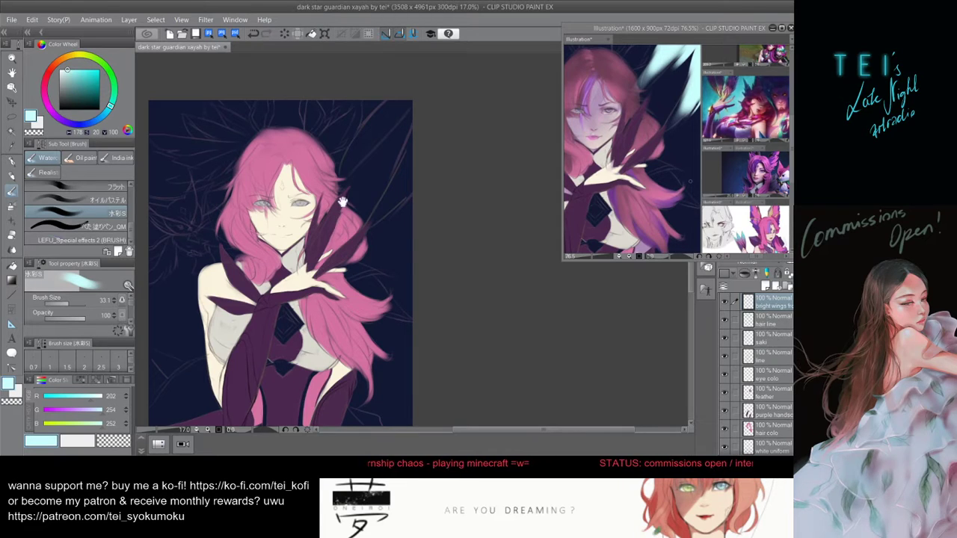
- Paint a bright cyan wing feather from the canvas's upper-right corner down toward the hair, with brush sizes from 190.9 to 308.3
{"action": "left_click_drag", "start_coordinate": [380, 140], "coordinate": [371, 147]}
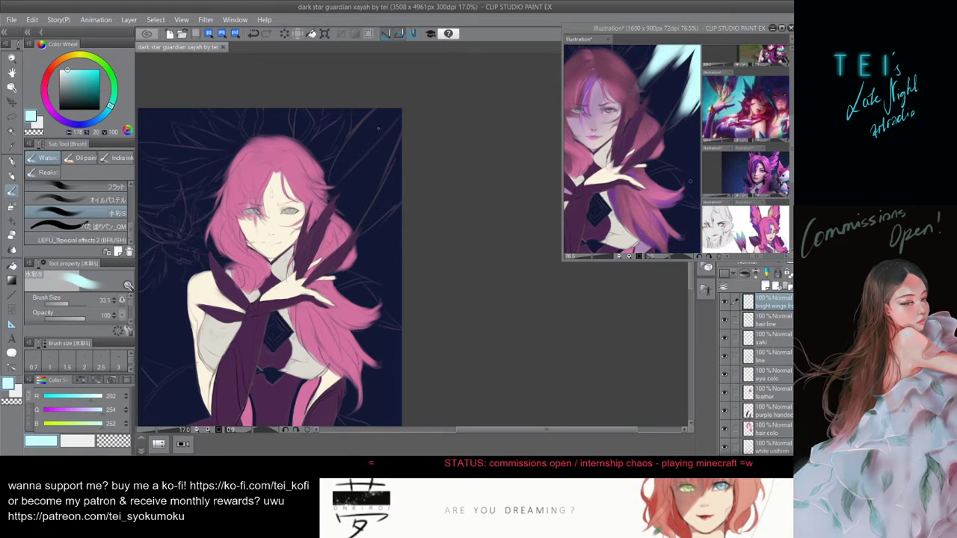
{"action": "key", "text": "bracketright"}
{"action": "mouse_move", "coordinate": [393, 106]}
{"action": "left_mouse_down"}
{"action": "mouse_move", "coordinate": [337, 164]}
{"action": "mouse_move", "coordinate": [382, 120]}
{"action": "mouse_move", "coordinate": [343, 166]}
{"action": "mouse_move", "coordinate": [358, 146]}
{"action": "left_mouse_up"}
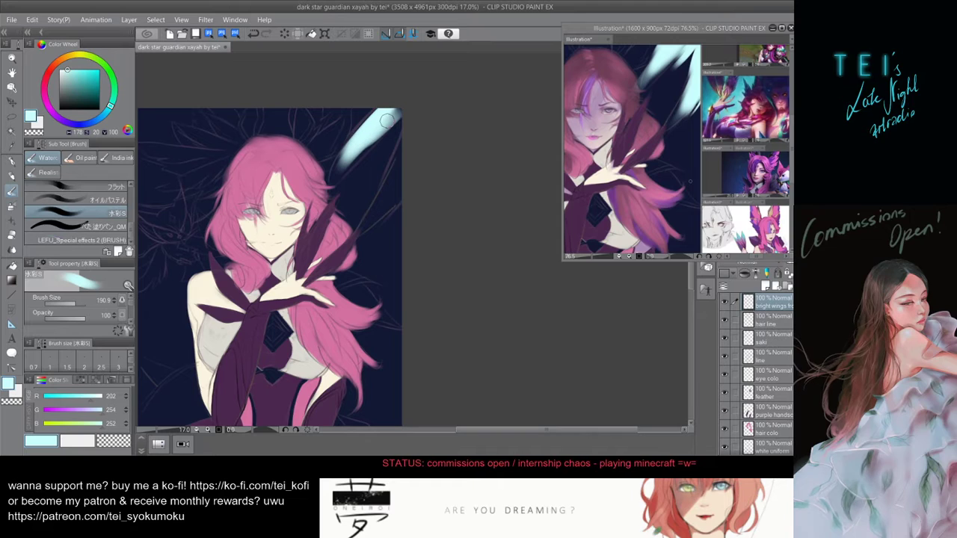
{"action": "left_click_drag", "start_coordinate": [387, 118], "coordinate": [332, 169]}
{"action": "mouse_move", "coordinate": [386, 117]}
{"action": "left_mouse_down"}
{"action": "mouse_move", "coordinate": [377, 101]}
{"action": "mouse_move", "coordinate": [344, 162]}
{"action": "left_mouse_up"}
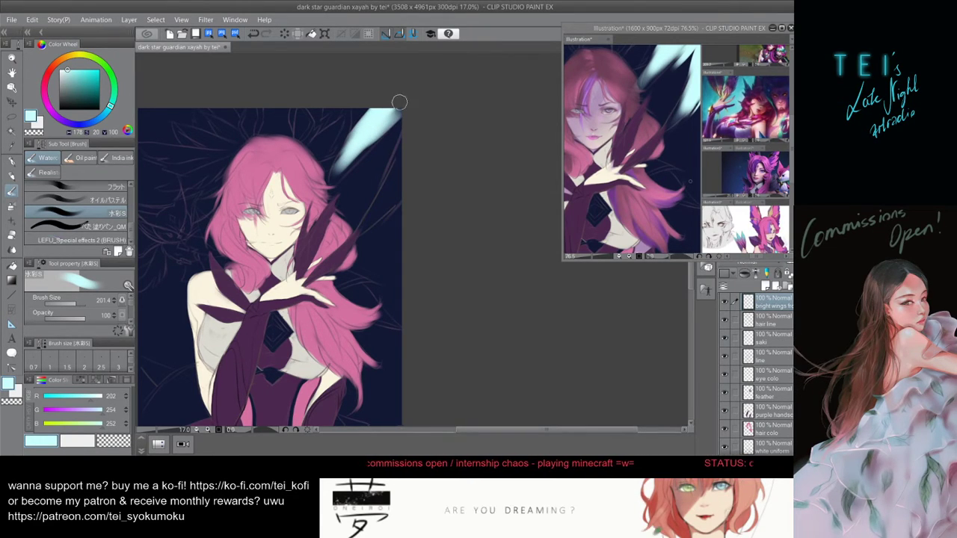
{"action": "mouse_move", "coordinate": [385, 120]}
{"action": "left_mouse_down", "text": "ctrl+alt"}
{"action": "mouse_move", "coordinate": [396, 113]}
{"action": "mouse_move", "coordinate": [356, 157]}
{"action": "left_mouse_up", "text": "ctrl+alt"}
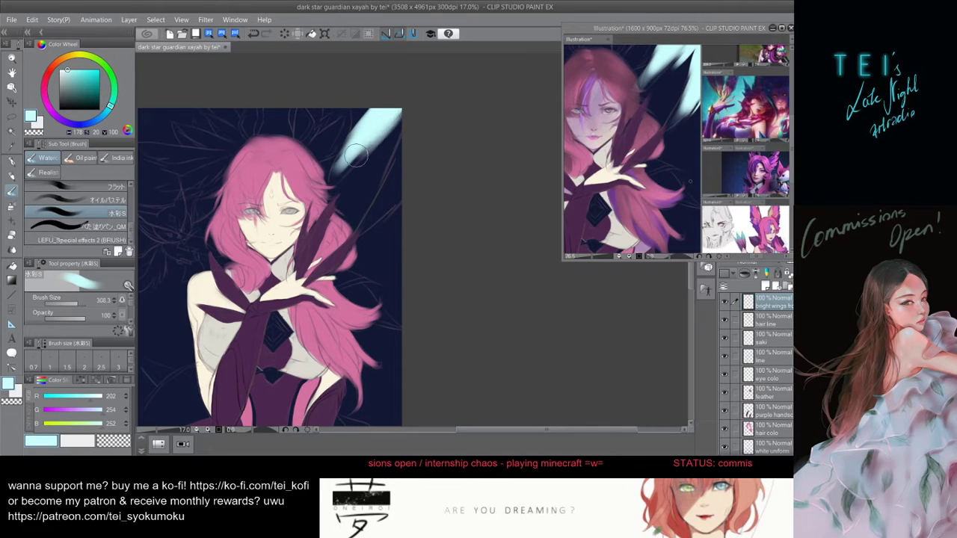
{"action": "left_click_drag", "start_coordinate": [407, 110], "coordinate": [361, 158], "text": "ctrl+alt"}
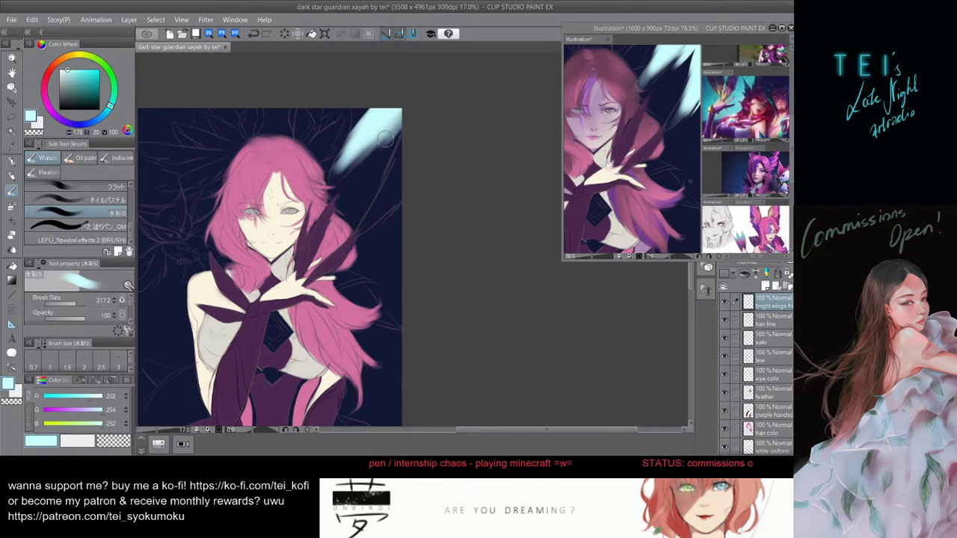
- Paint a second cyan feather downward from the canvas's right edge, redoing the first strokes, with brush size 158.2
{"action": "left_click_drag", "start_coordinate": [404, 136], "coordinate": [387, 177]}
{"action": "key", "text": "ctrl+z"}
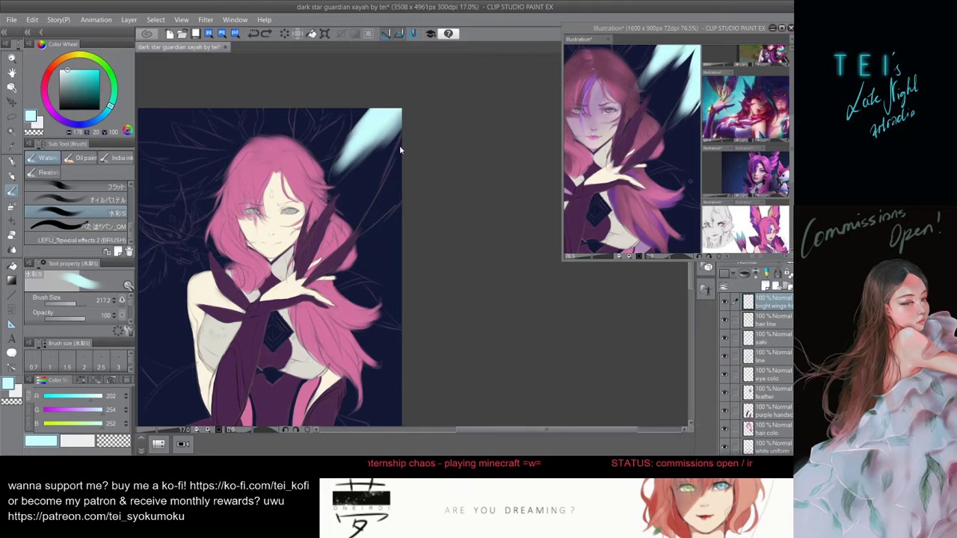
{"action": "mouse_move", "coordinate": [406, 124]}
{"action": "left_mouse_down", "text": "ctrl+alt"}
{"action": "mouse_move", "coordinate": [411, 116]}
{"action": "mouse_move", "coordinate": [390, 168]}
{"action": "left_mouse_up", "text": "ctrl+alt"}
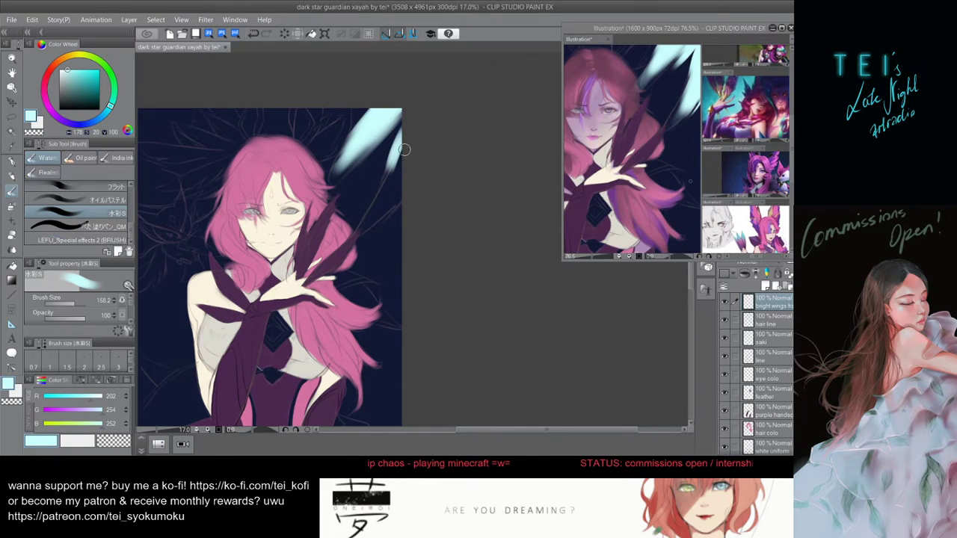
{"action": "key", "text": "ctrl+z"}
{"action": "left_click_drag", "start_coordinate": [406, 127], "coordinate": [387, 190]}
{"action": "left_click_drag", "start_coordinate": [405, 152], "coordinate": [383, 192]}
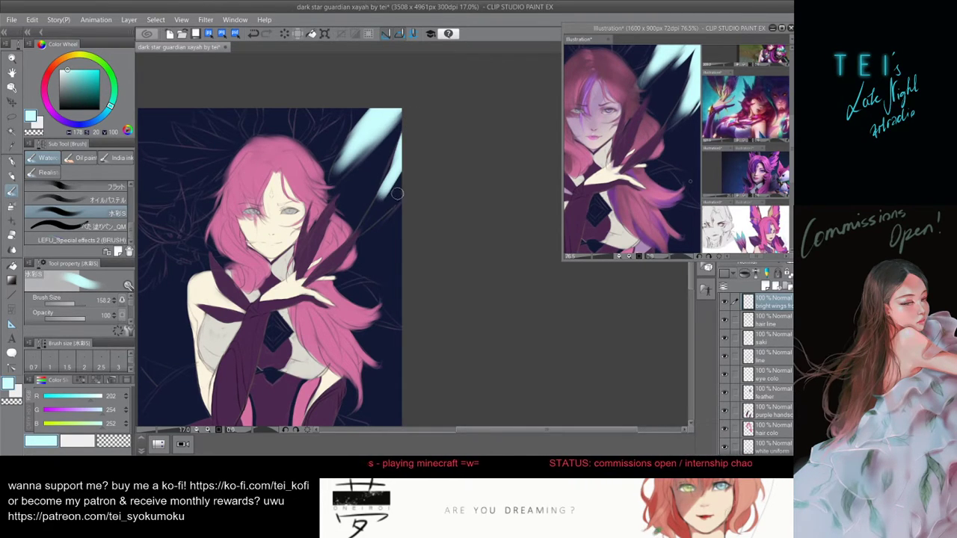
{"action": "mouse_move", "coordinate": [406, 160]}
{"action": "left_mouse_down"}
{"action": "mouse_move", "coordinate": [371, 185]}
{"action": "mouse_move", "coordinate": [369, 218]}
{"action": "left_mouse_up"}
- Lengthen the second cyan feather toward the purple hand feathers and thicken its upper part with brush sizes 217.2 and 199
{"action": "key", "text": "]"}
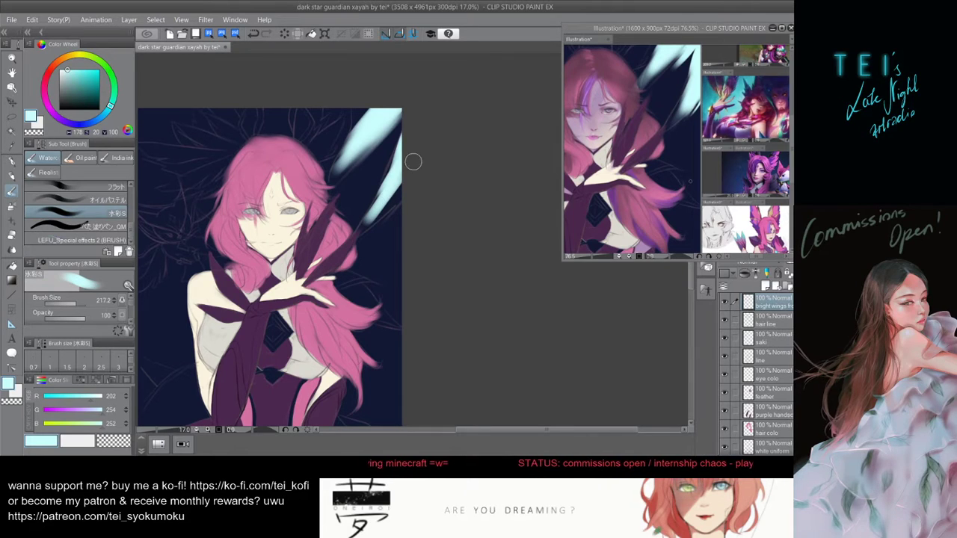
{"action": "left_click_drag", "start_coordinate": [414, 162], "coordinate": [340, 249]}
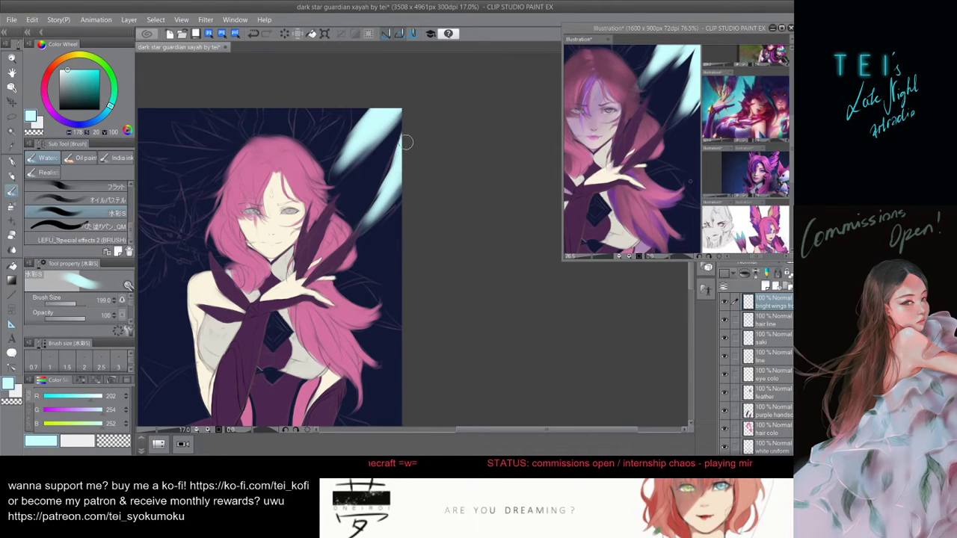
{"action": "left_click_drag", "start_coordinate": [401, 149], "coordinate": [372, 207]}
{"action": "key", "text": "["}
{"action": "left_click_drag", "start_coordinate": [406, 135], "coordinate": [398, 156]}
{"action": "key", "text": "]"}
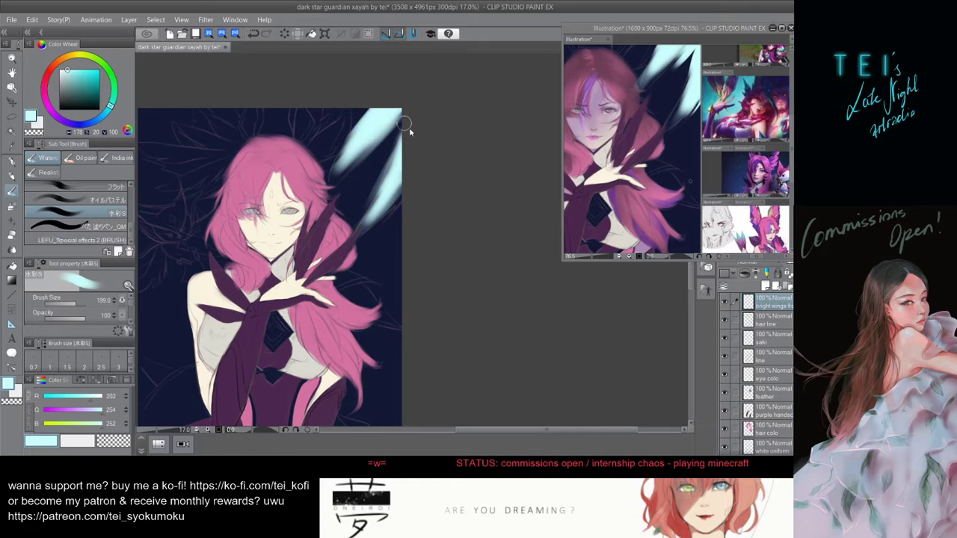
- Widen the corner feather along its lower and outer edges, redoing the outer strokes with brush sizes down to 107.9
{"action": "left_click_drag", "start_coordinate": [396, 119], "coordinate": [375, 156]}
{"action": "key", "text": "bracketleft"}
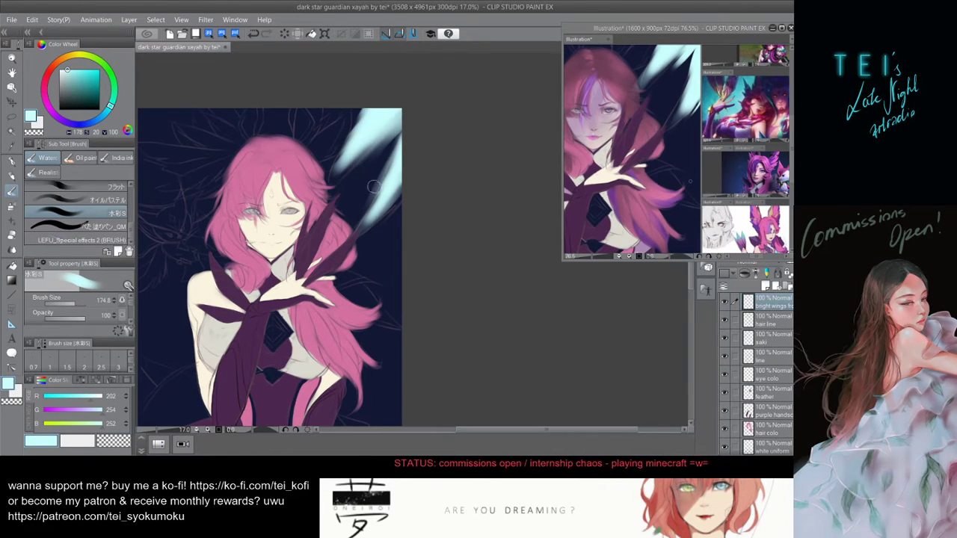
{"action": "left_click_drag", "start_coordinate": [371, 107], "coordinate": [318, 147]}
{"action": "key", "text": "ctrl+z"}
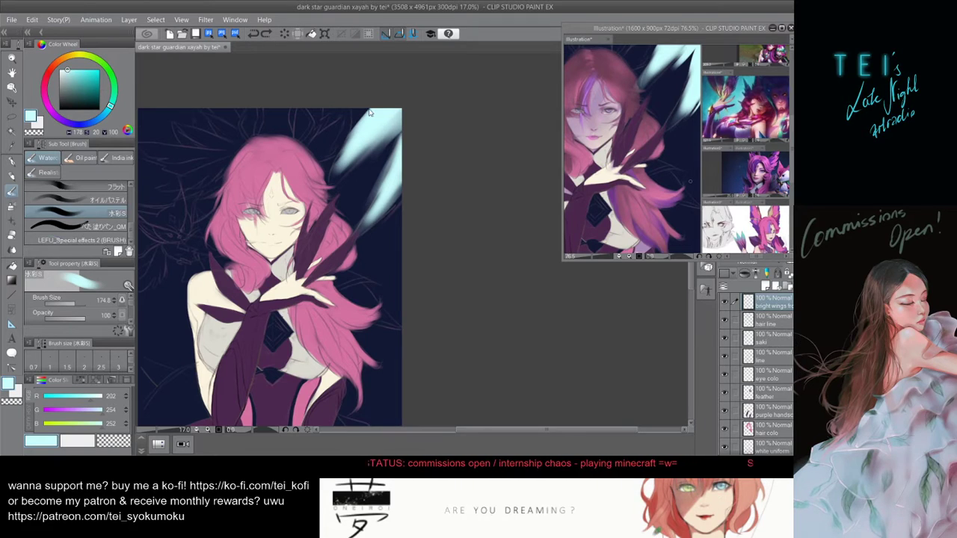
{"action": "left_click_drag", "start_coordinate": [381, 86], "coordinate": [328, 134]}
{"action": "key", "text": "bracketleft"}
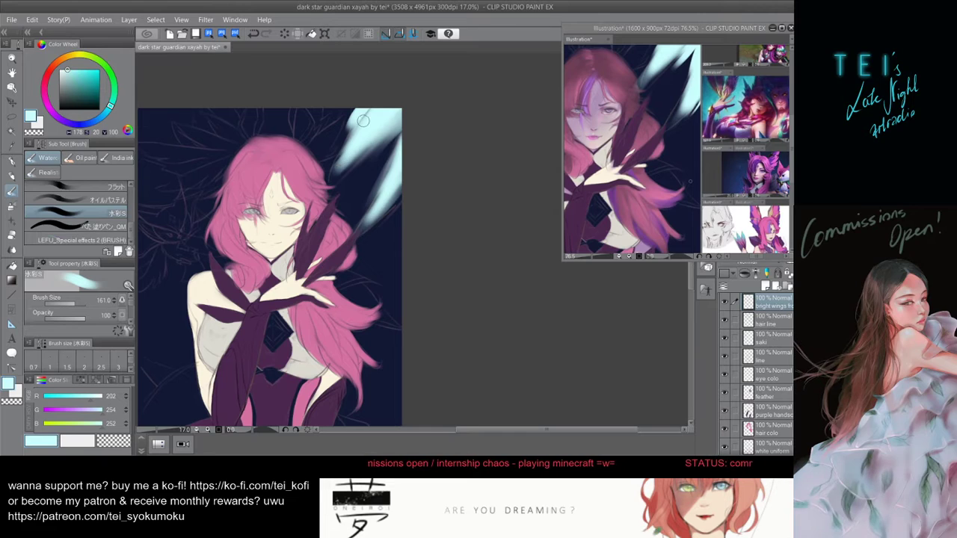
{"action": "key", "text": "ctrl+z"}
{"action": "key", "text": "["}
{"action": "left_click_drag", "start_coordinate": [373, 100], "coordinate": [345, 146]}
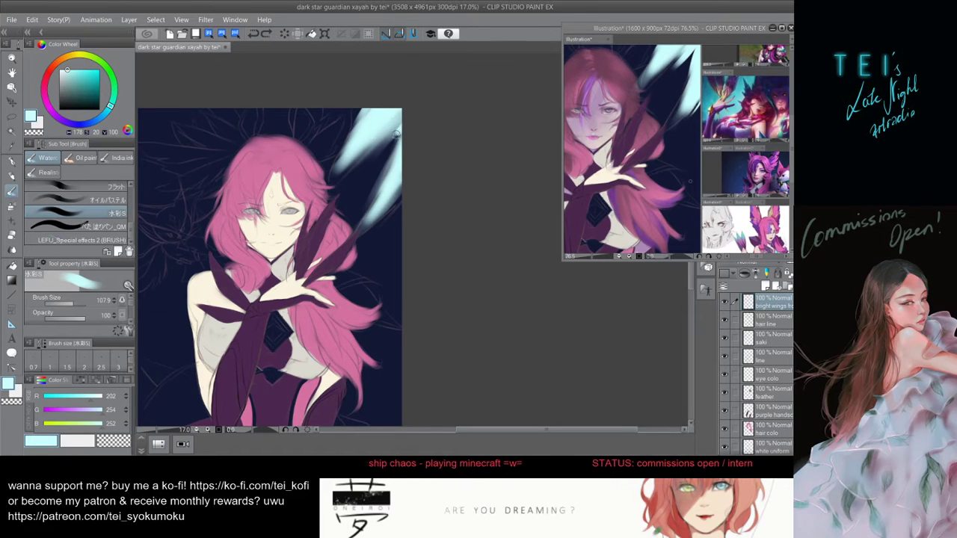
- Fill where the two cyan feathers meet and refine the second one's lower edge with brush sizes from 141.4 down to 35.4
{"action": "left_click_drag", "start_coordinate": [401, 123], "coordinate": [380, 140]}
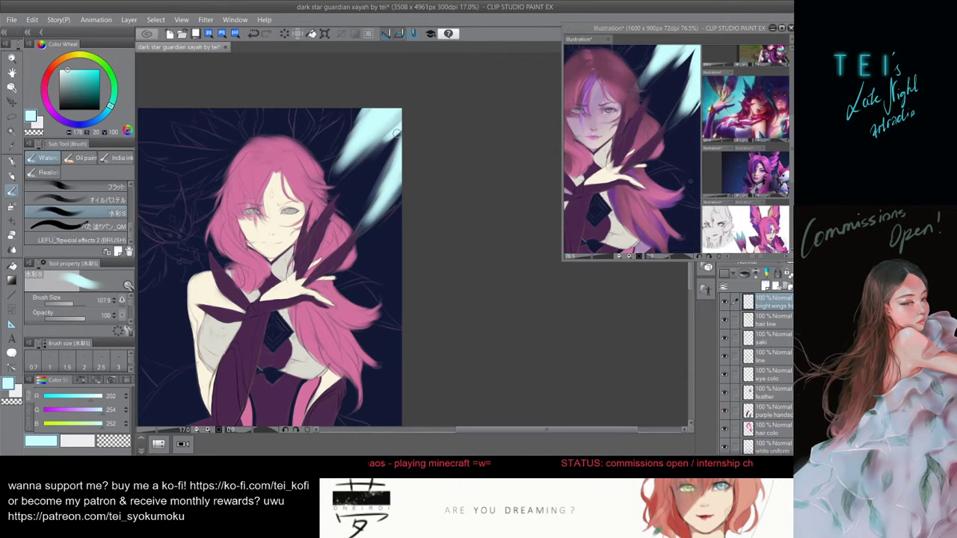
{"action": "mouse_move", "coordinate": [410, 113]}
{"action": "left_mouse_down"}
{"action": "mouse_move", "coordinate": [346, 159]}
{"action": "mouse_move", "coordinate": [364, 151]}
{"action": "mouse_move", "coordinate": [374, 166]}
{"action": "mouse_move", "coordinate": [423, 128]}
{"action": "mouse_move", "coordinate": [394, 150]}
{"action": "mouse_move", "coordinate": [408, 121]}
{"action": "mouse_move", "coordinate": [393, 180]}
{"action": "left_mouse_up"}
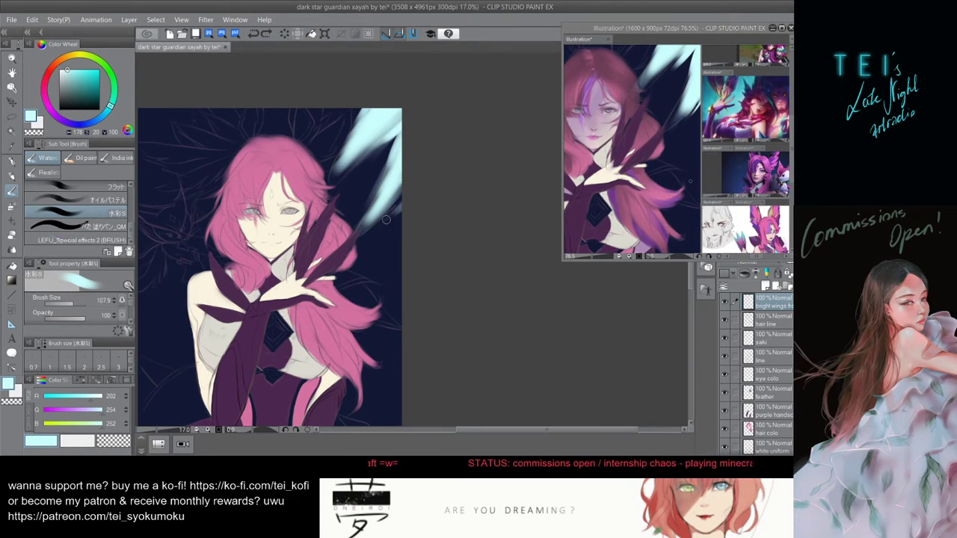
{"action": "key", "text": "["}
{"action": "key", "text": "["}
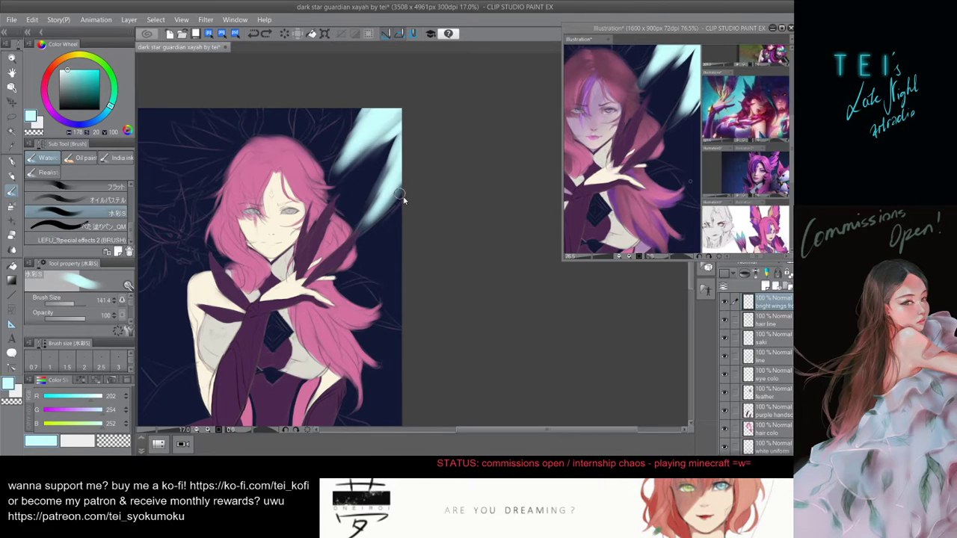
{"action": "left_click_drag", "start_coordinate": [400, 191], "coordinate": [385, 214]}
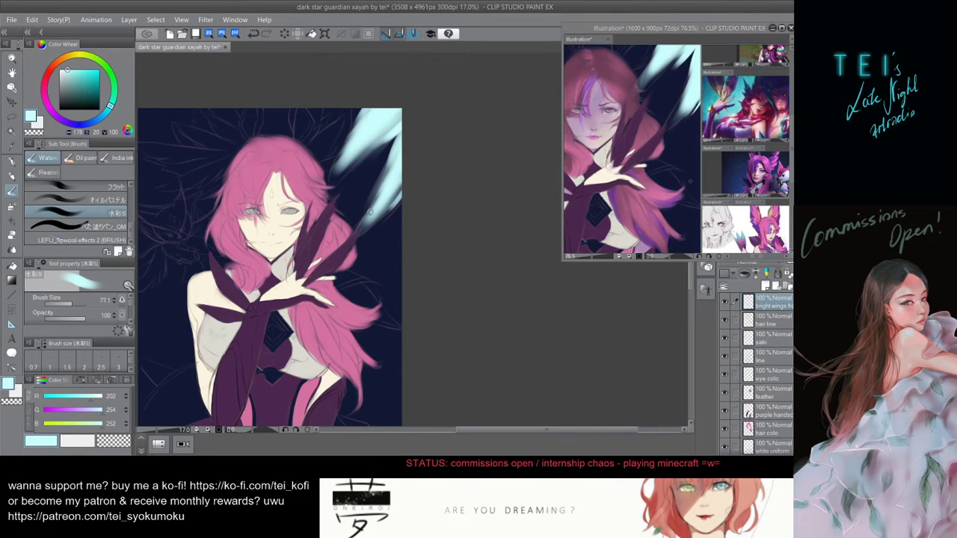
{"action": "key", "text": "bracketleft"}
{"action": "key", "text": "bracketleft"}
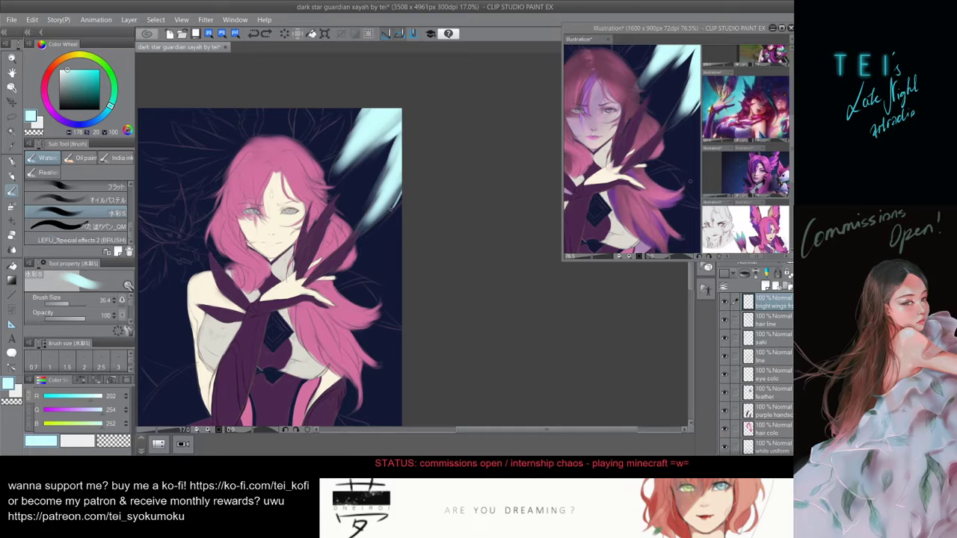
{"action": "key", "text": "bracketleft"}
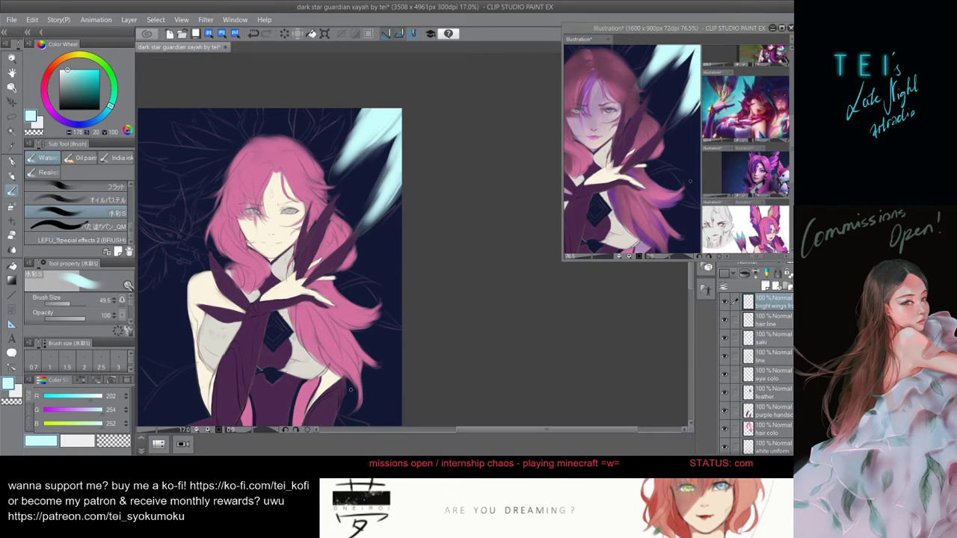
- Enlarge the reference to 100% and widen its view to show the whole face and raised hand
{"action": "left_click_drag", "start_coordinate": [363, 328], "coordinate": [371, 275]}
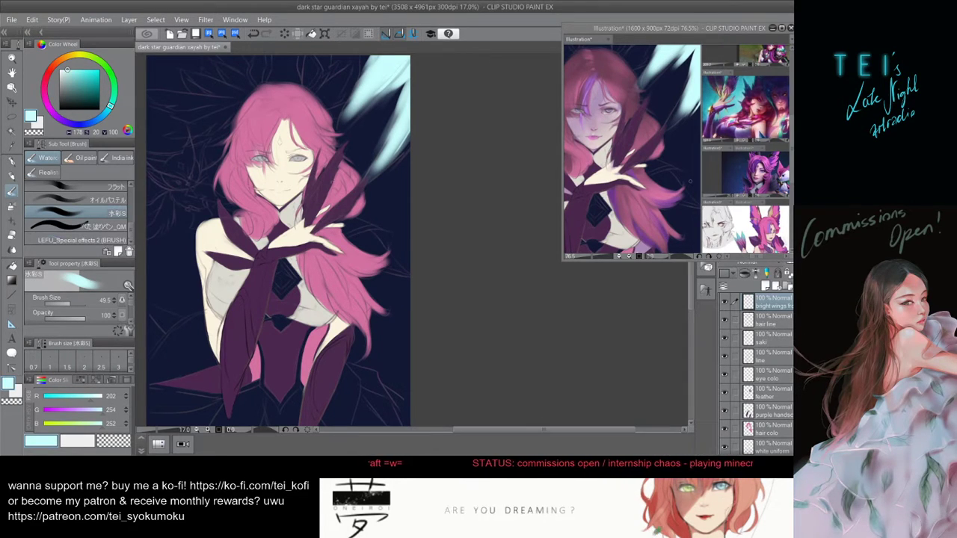
{"action": "left_click", "coordinate": [636, 107]}
{"action": "scroll", "coordinate": [633, 108], "scroll_direction": "up", "scroll_amount": 1}
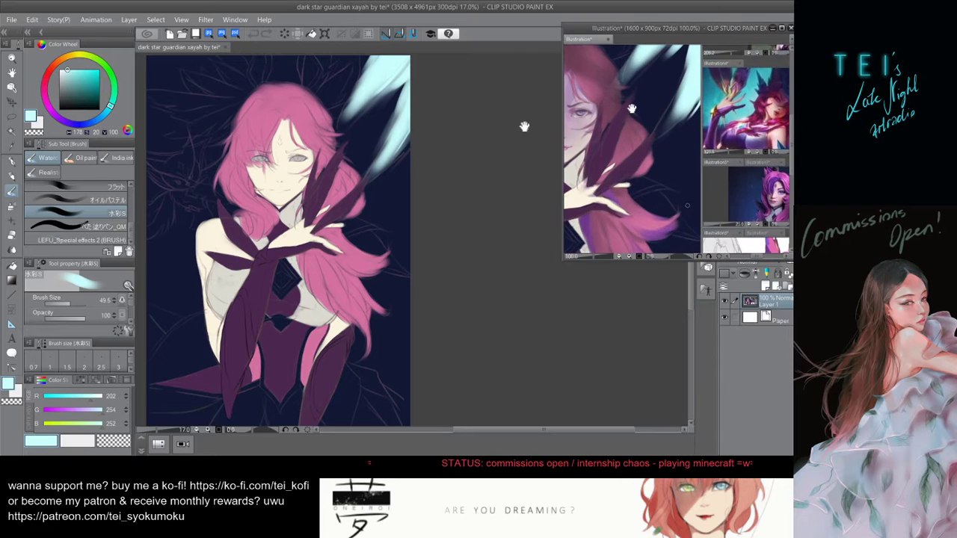
{"action": "left_click_drag", "start_coordinate": [632, 108], "coordinate": [682, 123]}
{"action": "left_click_drag", "start_coordinate": [765, 201], "coordinate": [775, 235]}
{"action": "left_click", "coordinate": [504, 420]}
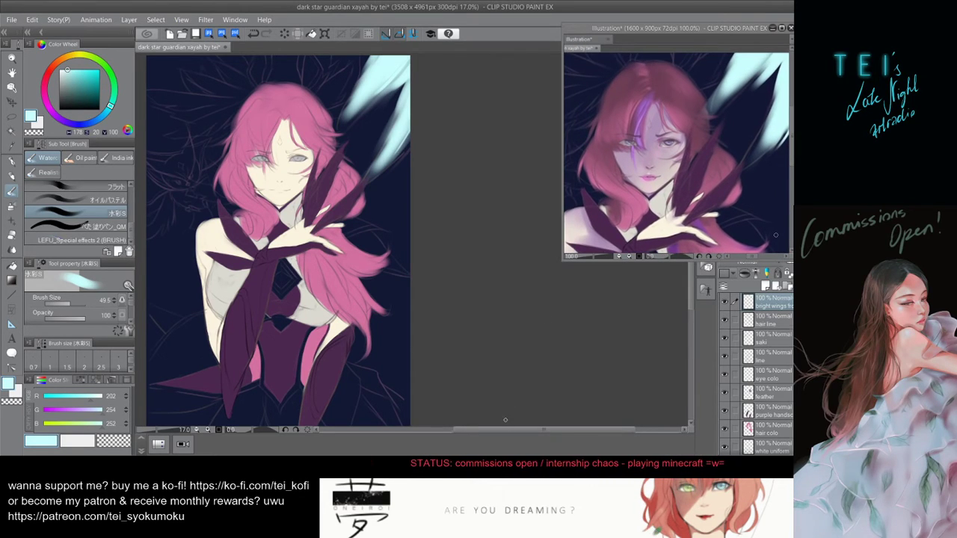
- Sample the muted purple face shadow from the reference and make the skin layer active in the painting
{"action": "scroll", "coordinate": [334, 136], "scroll_direction": "up", "scroll_amount": 2}
{"action": "scroll", "coordinate": [362, 113], "scroll_direction": "up", "scroll_amount": 1}
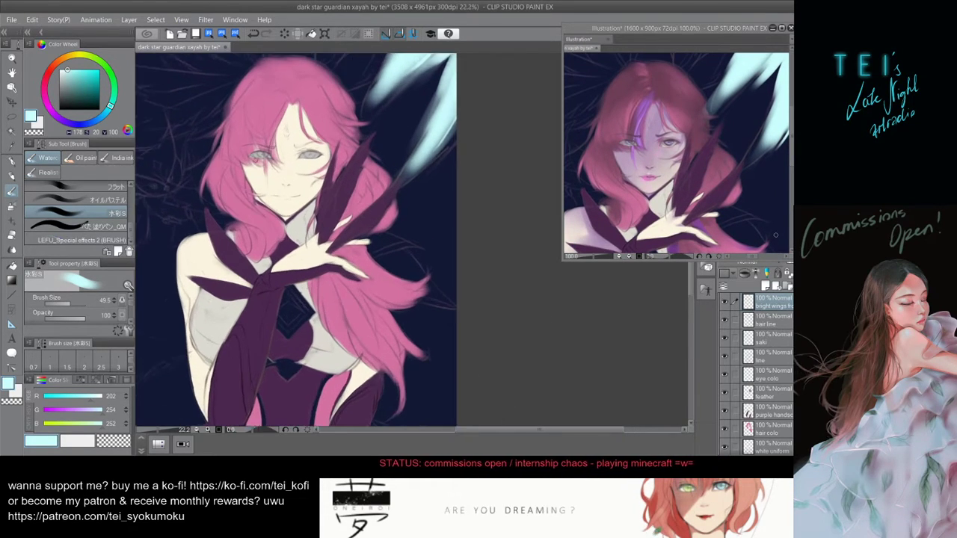
{"action": "left_click", "coordinate": [619, 133]}
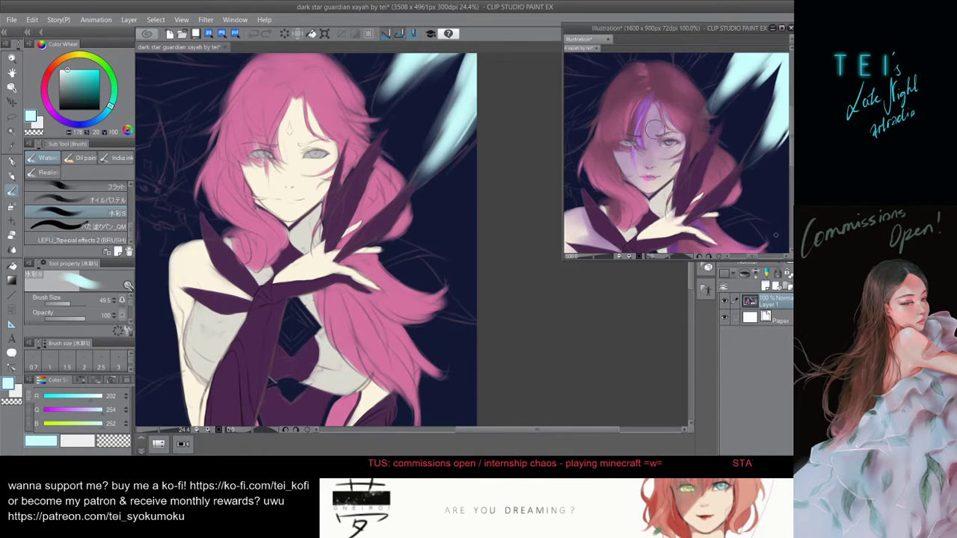
{"action": "left_click", "coordinate": [647, 136], "text": "alt"}
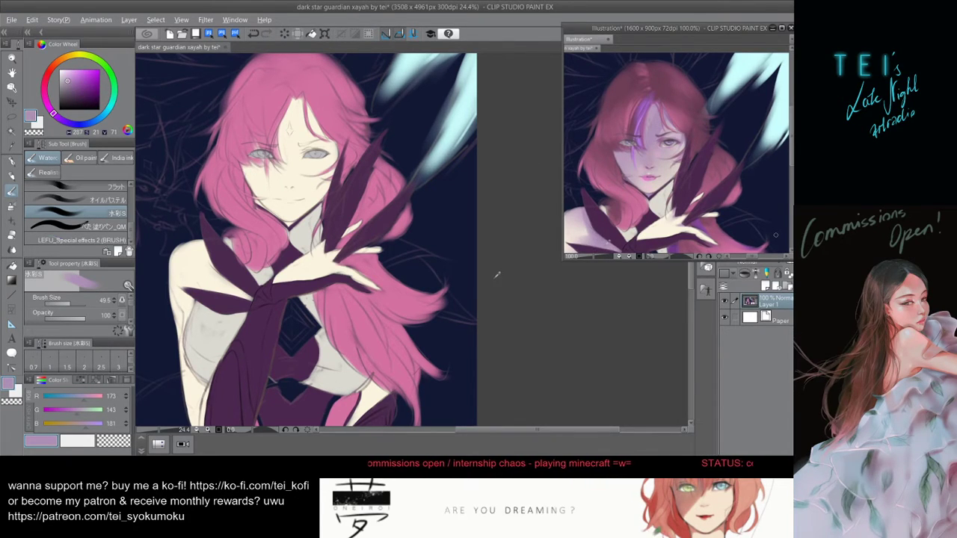
{"action": "left_click", "coordinate": [665, 377]}
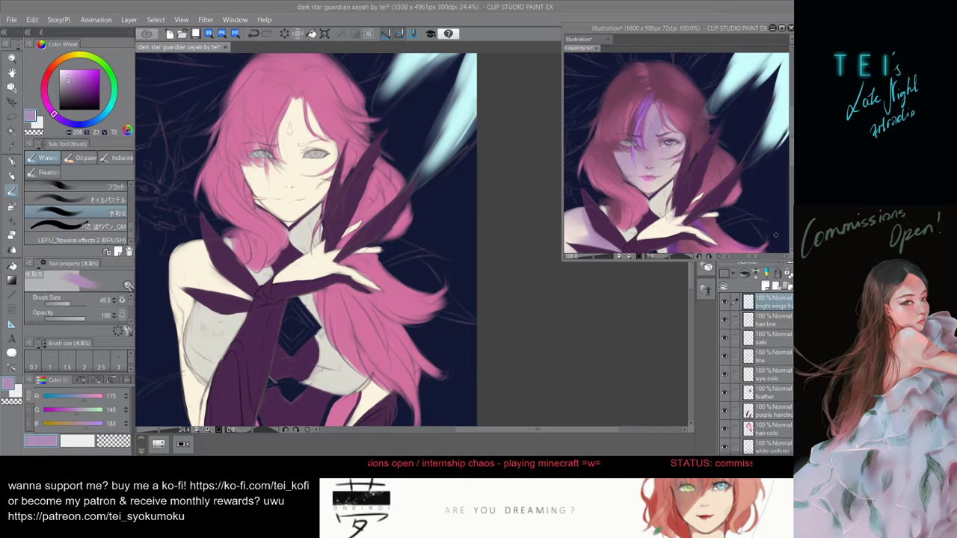
{"action": "scroll", "coordinate": [770, 358], "scroll_direction": "down", "scroll_amount": 5}
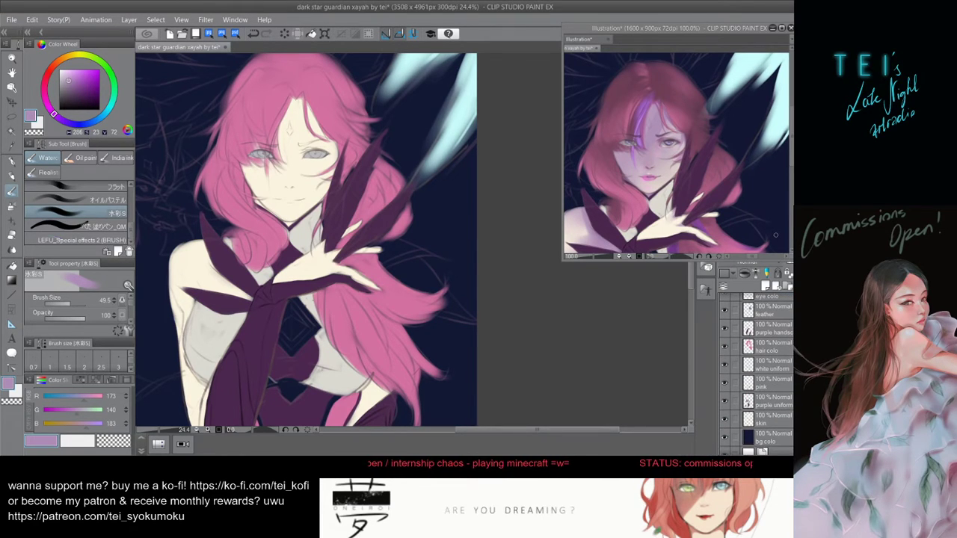
{"action": "left_click", "coordinate": [781, 423]}
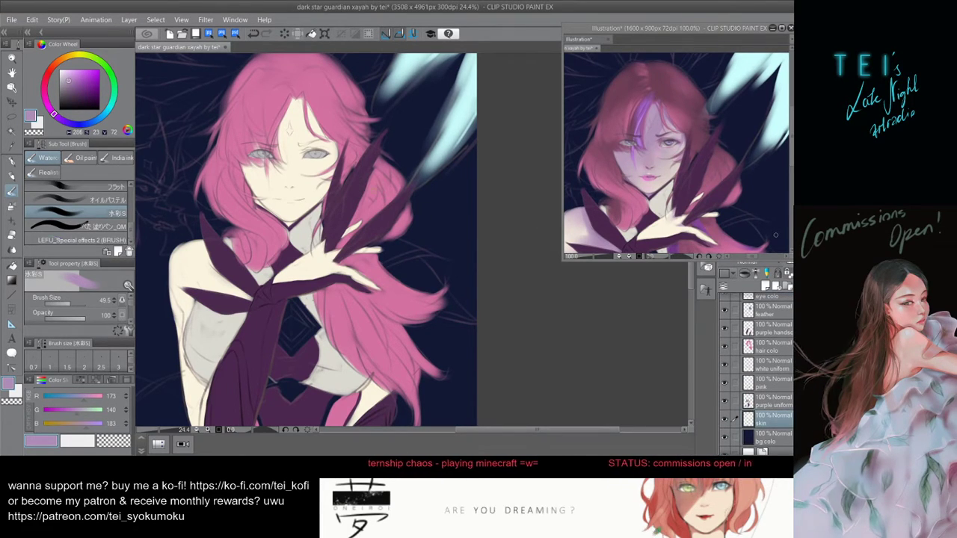
- Bring the whole figure into view in both the painting and the reference, reducing the reference to 55%
{"action": "scroll", "coordinate": [548, 168], "scroll_direction": "down", "scroll_amount": 3}
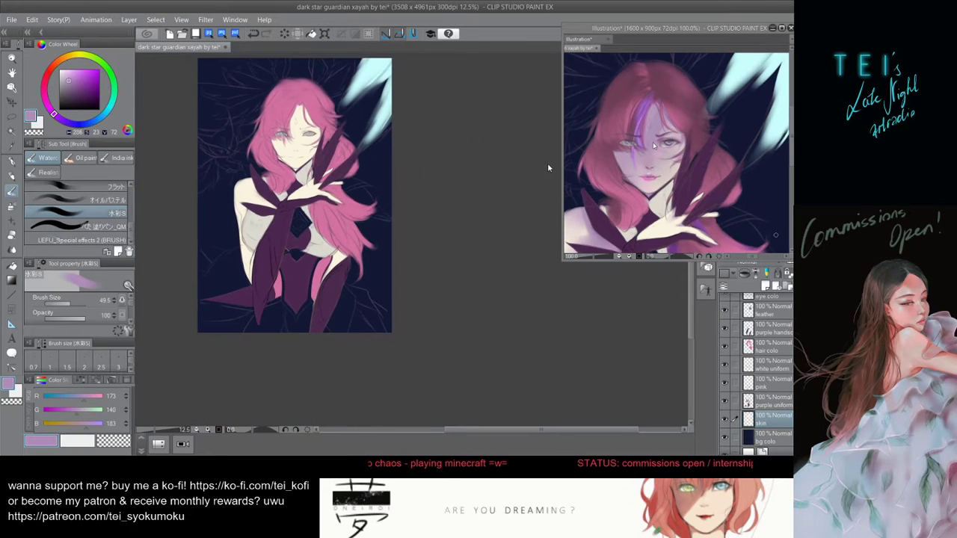
{"action": "left_click", "coordinate": [663, 170]}
{"action": "scroll", "coordinate": [662, 170], "scroll_direction": "down", "scroll_amount": 2}
{"action": "scroll", "coordinate": [668, 166], "scroll_direction": "up", "scroll_amount": 1}
{"action": "left_click", "coordinate": [529, 325]}
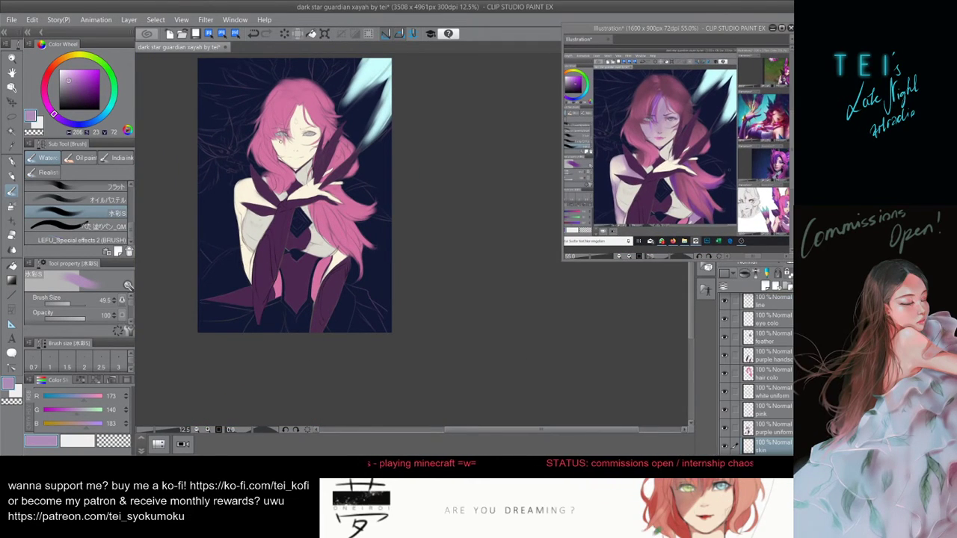
{"action": "scroll", "coordinate": [277, 93], "scroll_direction": "up", "scroll_amount": 1}
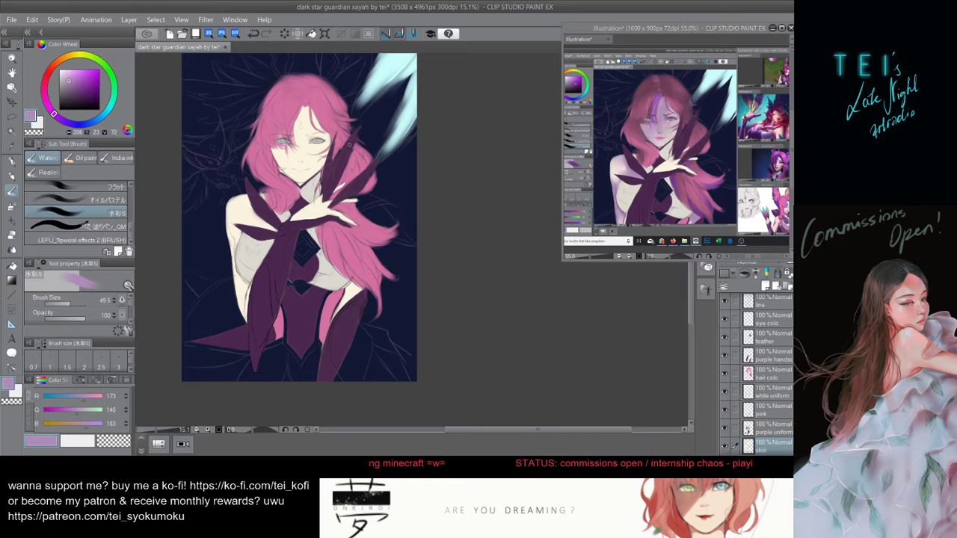
- Shade the forehead and the hair-shadowed side of the face softly in muted purple, redoing strokes with brush sizes between 284.9 and 765.2
{"action": "left_click_drag", "start_coordinate": [320, 82], "coordinate": [341, 82], "text": "ctrl+alt"}
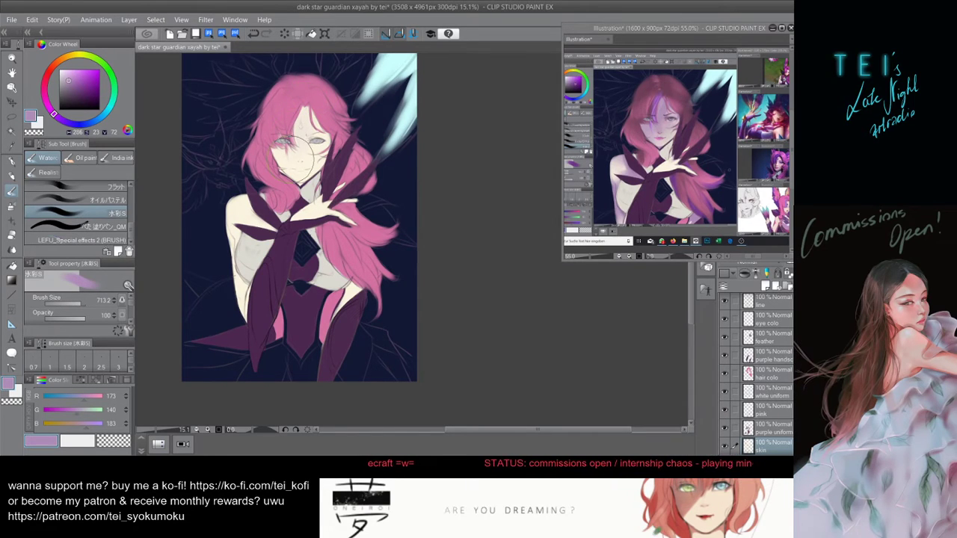
{"action": "mouse_move", "coordinate": [328, 114]}
{"action": "left_mouse_down"}
{"action": "mouse_move", "coordinate": [315, 136]}
{"action": "mouse_move", "coordinate": [303, 129]}
{"action": "mouse_move", "coordinate": [301, 157]}
{"action": "mouse_move", "coordinate": [304, 137]}
{"action": "left_mouse_up"}
{"action": "key", "text": "["}
{"action": "key", "text": "ctrl+z"}
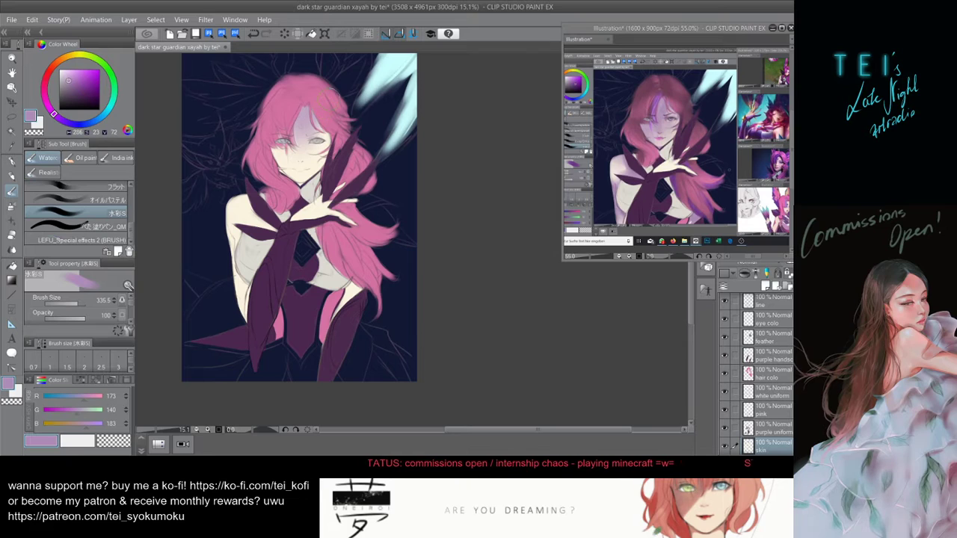
{"action": "left_click_drag", "start_coordinate": [288, 159], "coordinate": [306, 147]}
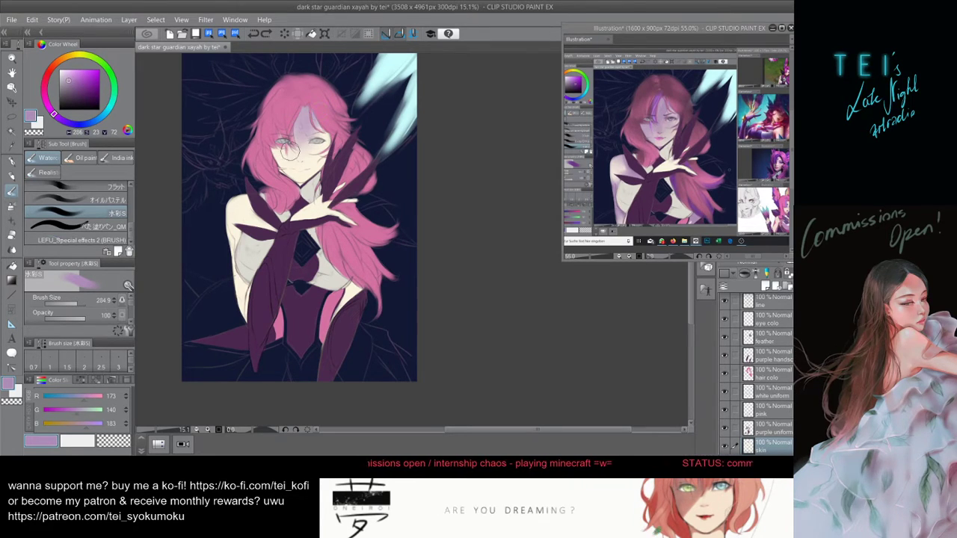
{"action": "key", "text": "ctrl+z"}
{"action": "mouse_move", "coordinate": [298, 130]}
{"action": "left_mouse_down"}
{"action": "mouse_move", "coordinate": [312, 159]}
{"action": "mouse_move", "coordinate": [302, 147]}
{"action": "mouse_move", "coordinate": [318, 120]}
{"action": "left_mouse_up"}
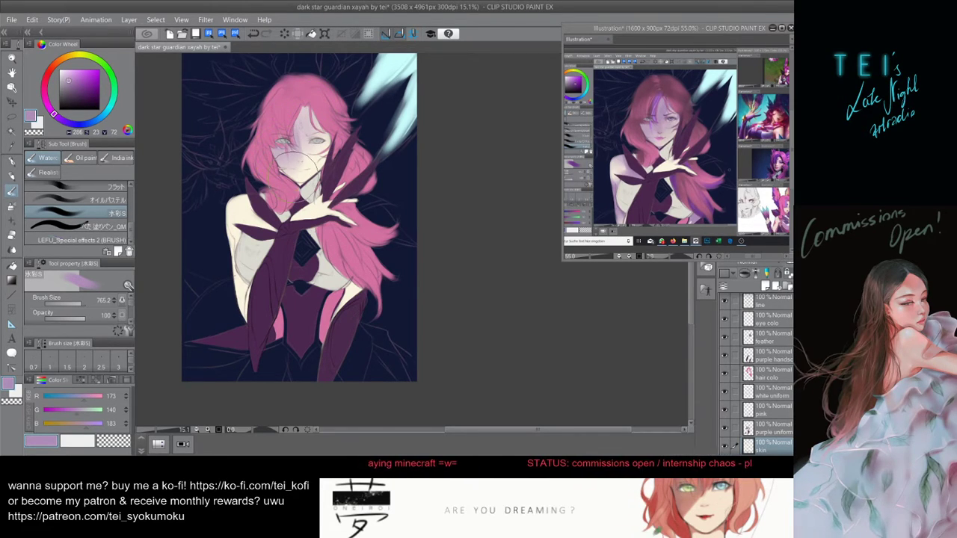
{"action": "mouse_move", "coordinate": [286, 144]}
{"action": "left_mouse_down"}
{"action": "mouse_move", "coordinate": [305, 178]}
{"action": "mouse_move", "coordinate": [299, 171]}
{"action": "left_mouse_up"}
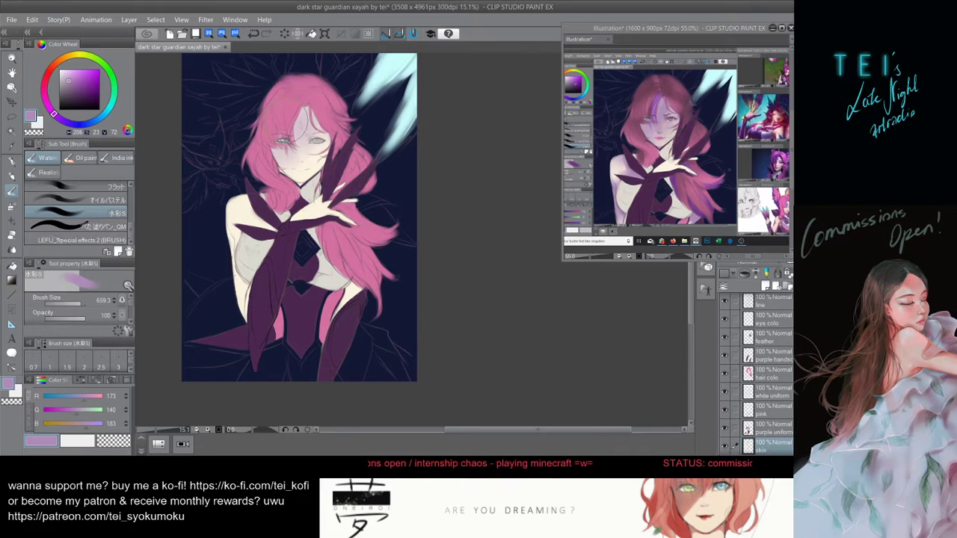
- Shade the shoulder beneath the hair and between the glove's pointed cuff feathers in muted purple, varying the brush size down to 226.3
{"action": "key", "text": "bracketleft"}
{"action": "key", "text": "bracketleft"}
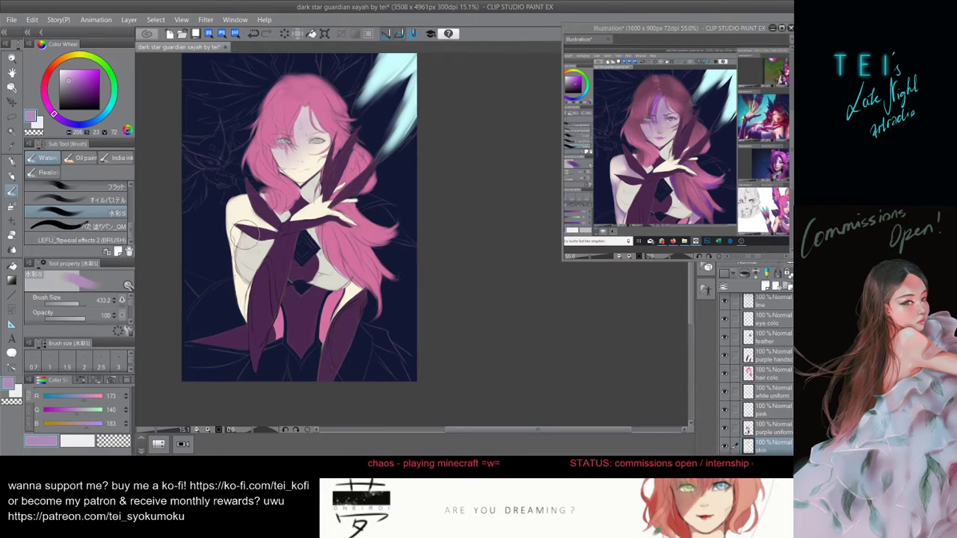
{"action": "key", "text": "bracketleft"}
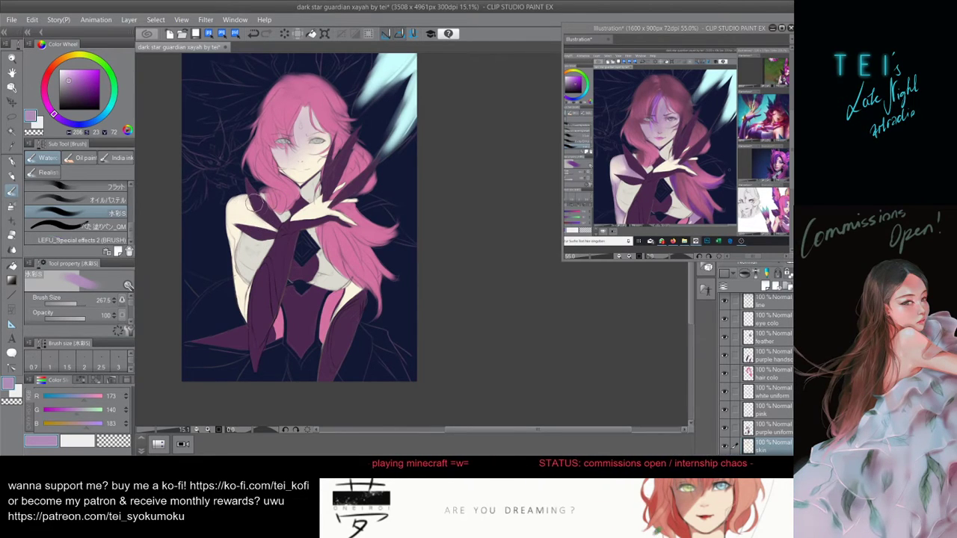
{"action": "key", "text": "bracketleft"}
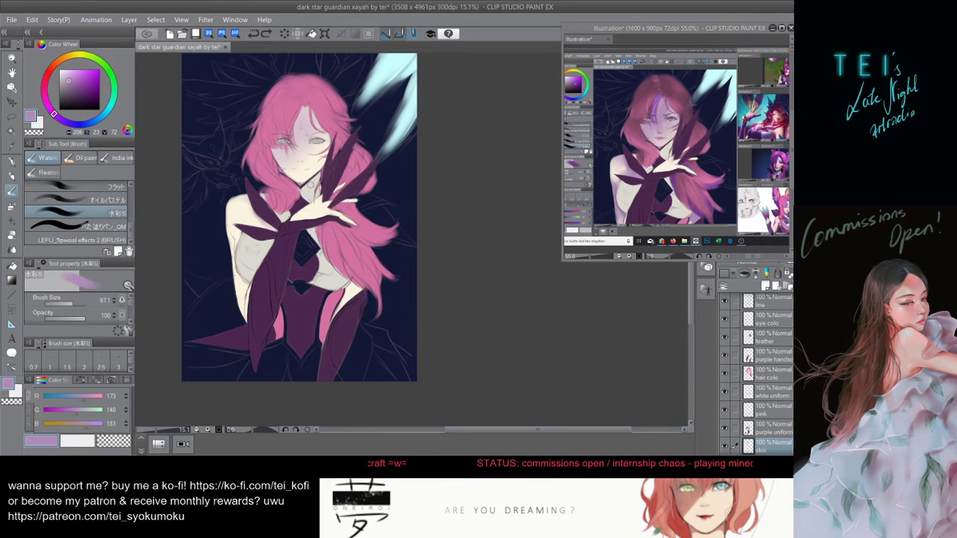
{"action": "left_click_drag", "start_coordinate": [249, 220], "coordinate": [258, 212], "text": "ctrl+alt"}
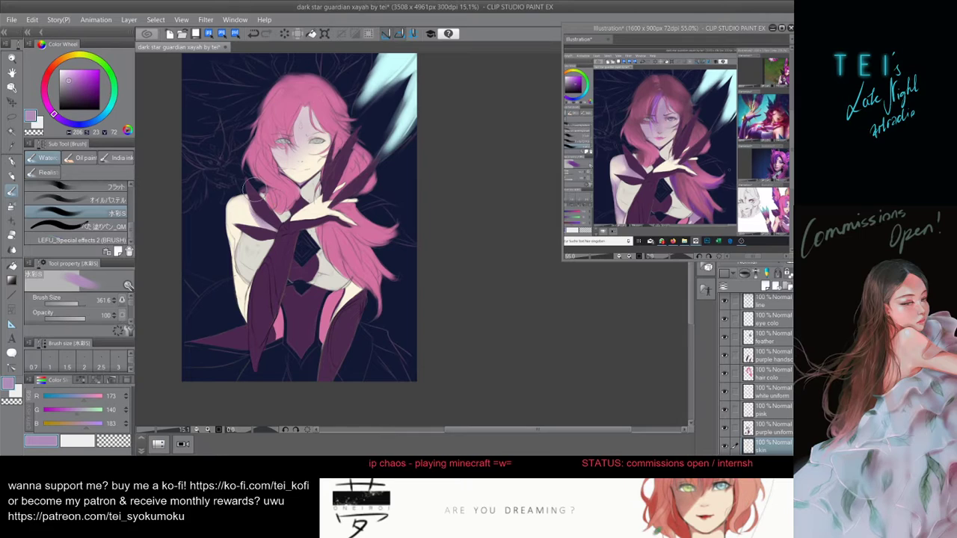
{"action": "left_click_drag", "start_coordinate": [263, 221], "coordinate": [268, 230]}
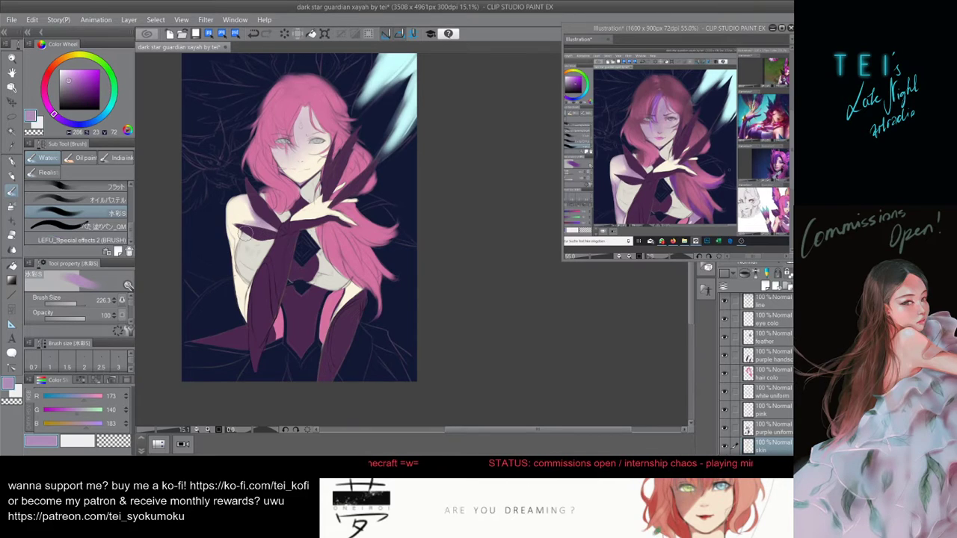
- Paint the muted purple shadow along the outer edge of the raised arm's upper arm with brush sizes from 295.5 to 139.0
{"action": "key", "text": "bracketright"}
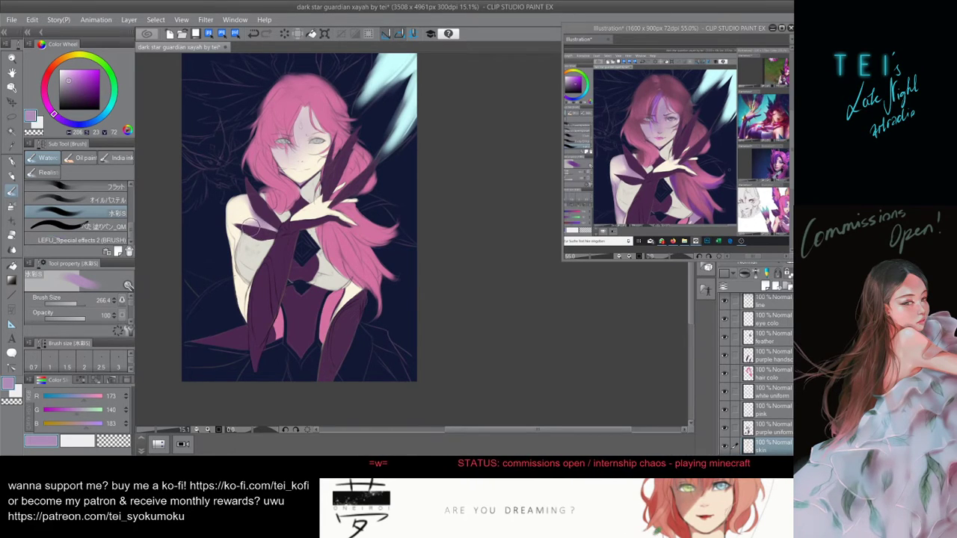
{"action": "key", "text": "bracketright"}
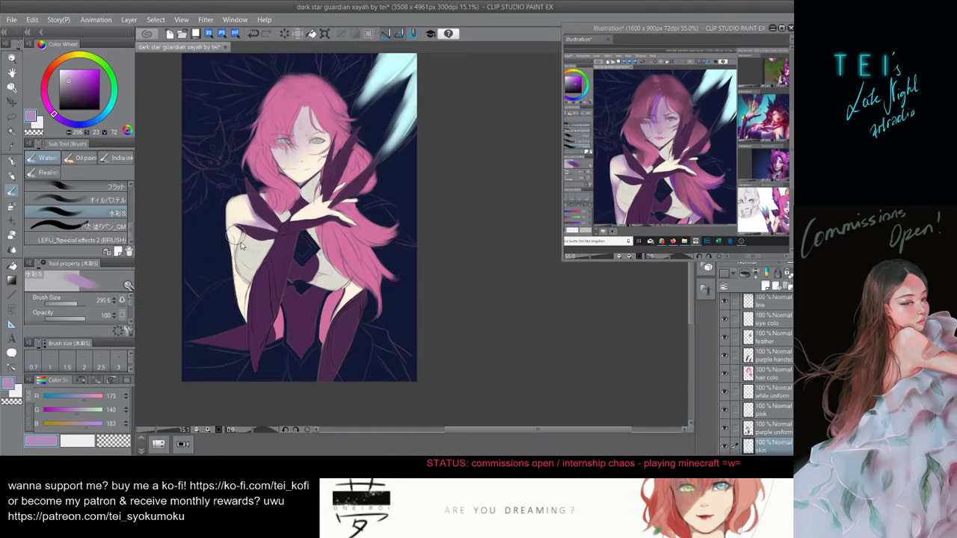
{"action": "left_click_drag", "start_coordinate": [240, 242], "coordinate": [230, 249]}
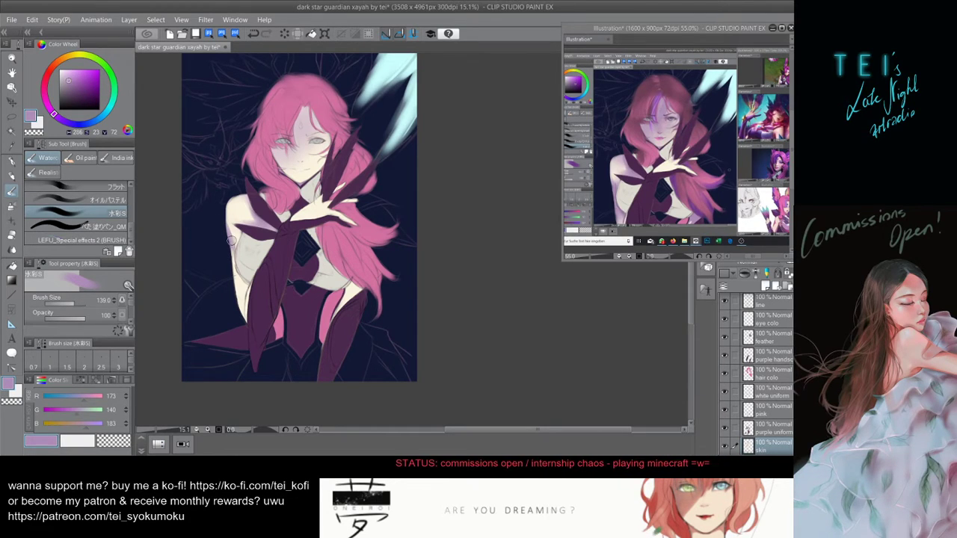
{"action": "key", "text": "bracketright"}
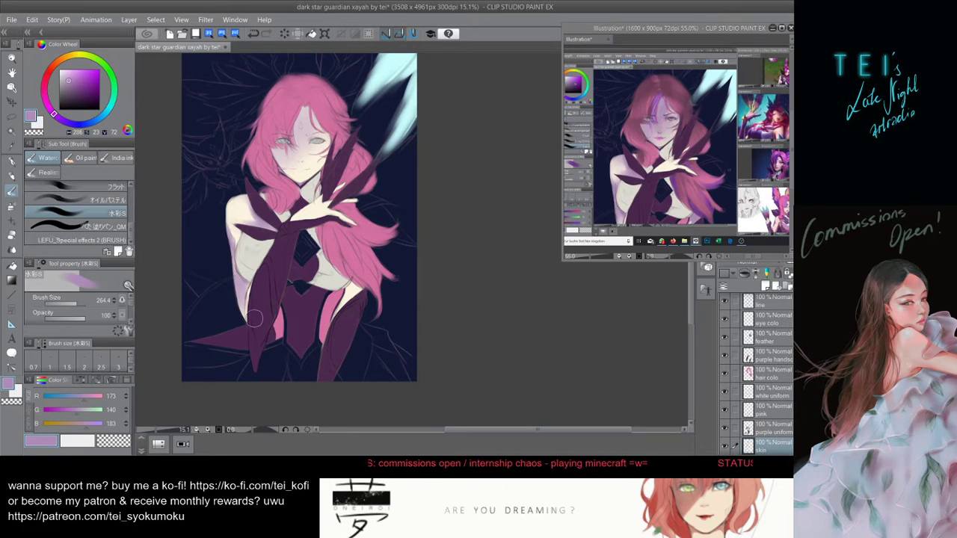
- Try broad muted purple shading on the lowered arm above its long glove with brush sizes of 561.4 to 575.9
{"action": "key", "text": "bracketright"}
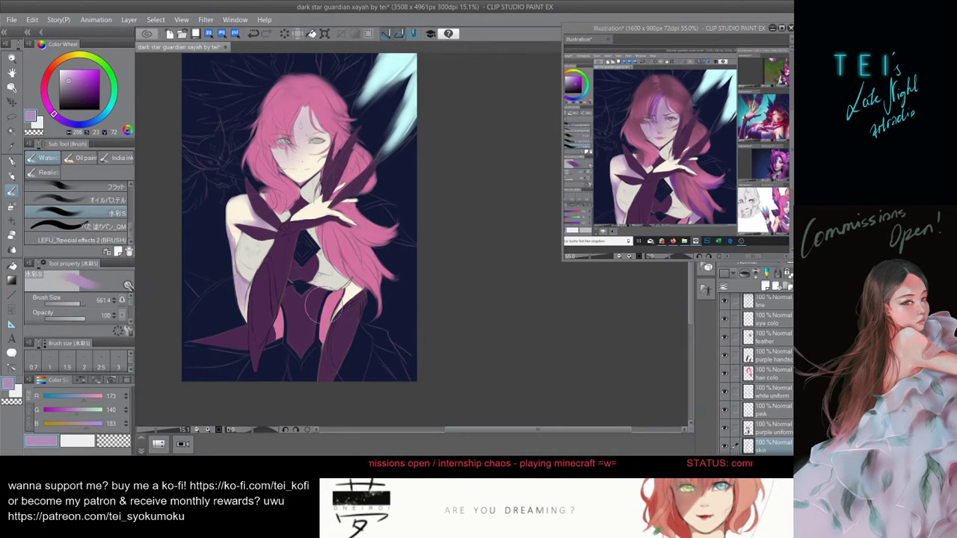
{"action": "key", "text": "bracketright"}
{"action": "key", "text": "bracketright"}
{"action": "left_click_drag", "start_coordinate": [365, 263], "coordinate": [343, 350]}
{"action": "left_click_drag", "start_coordinate": [362, 258], "coordinate": [370, 280]}
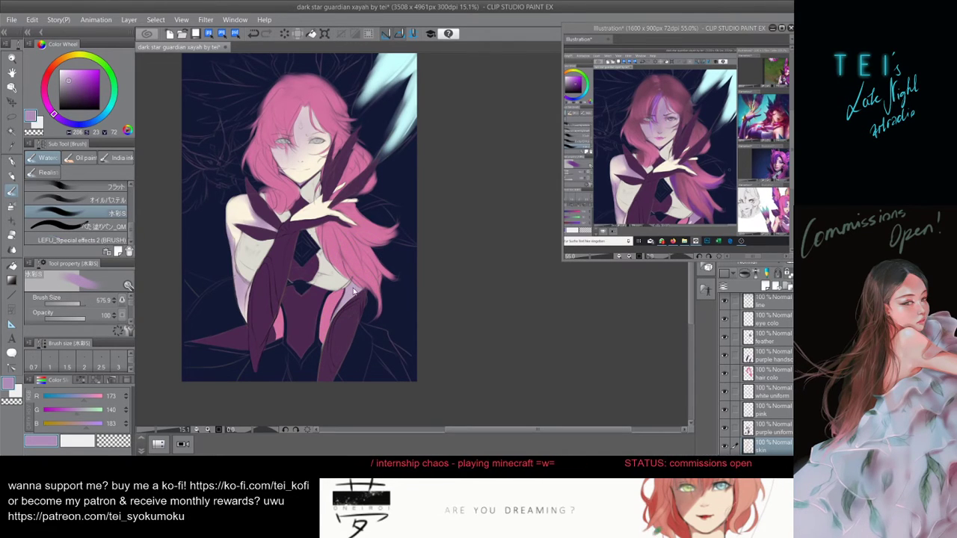
- Try narrower shading on the lowered arm with brush sizes 264.4 and 161.1, then undo those strokes
{"action": "key", "text": "bracketleft"}
{"action": "key", "text": "bracketleft"}
{"action": "key", "text": "bracketleft"}
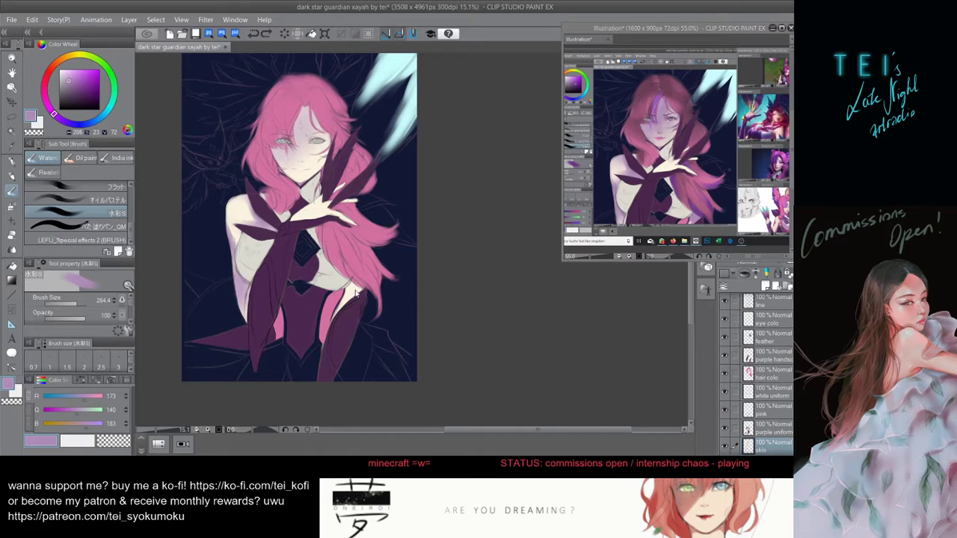
{"action": "left_click_drag", "start_coordinate": [356, 293], "coordinate": [341, 325]}
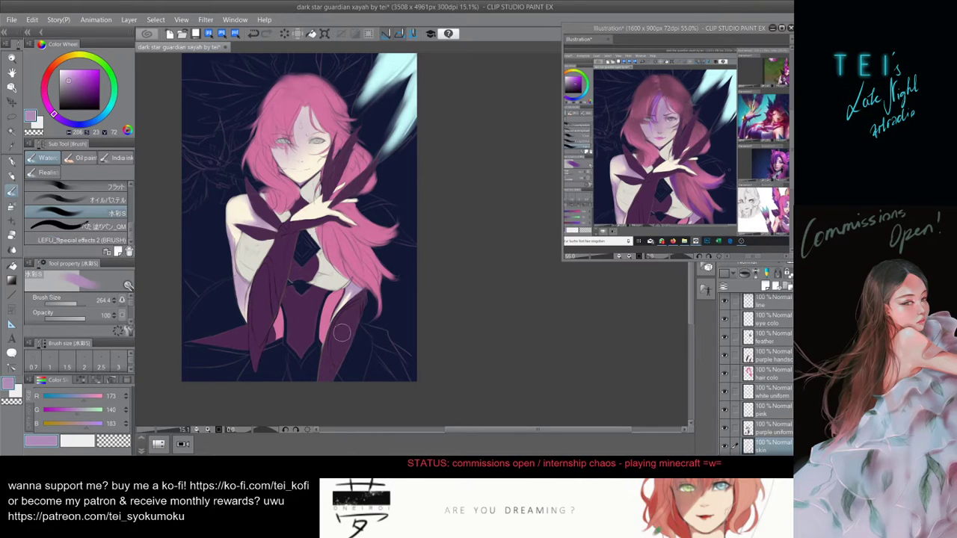
{"action": "left_click_drag", "start_coordinate": [356, 314], "coordinate": [346, 302]}
{"action": "key", "text": "ctrl+z"}
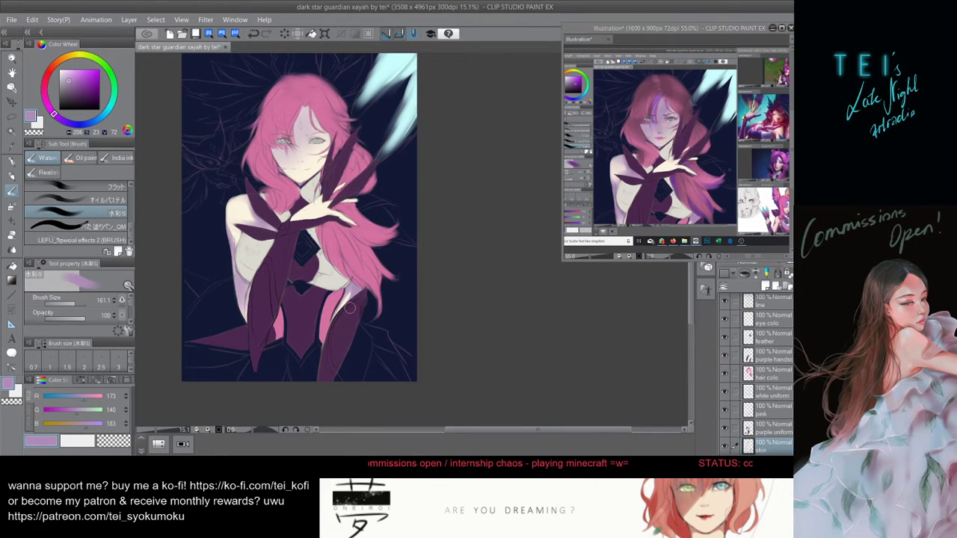
{"action": "key", "text": "ctrl+z"}
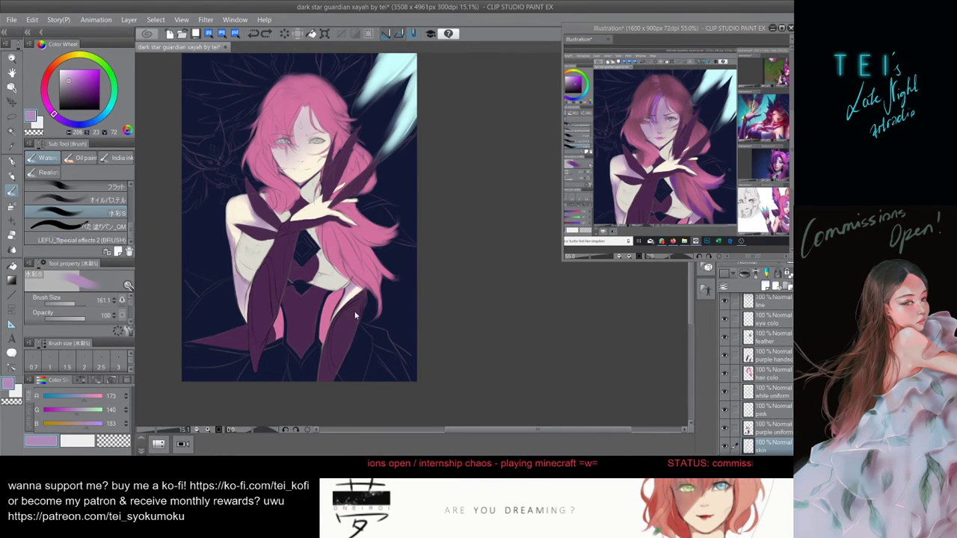
- Check the reference's lower body and shade the lowered arm above the glove at brush size 161.1, redoing the stroke until it fits
{"action": "left_click", "coordinate": [627, 190]}
{"action": "left_click_drag", "start_coordinate": [514, 207], "coordinate": [503, 166]}
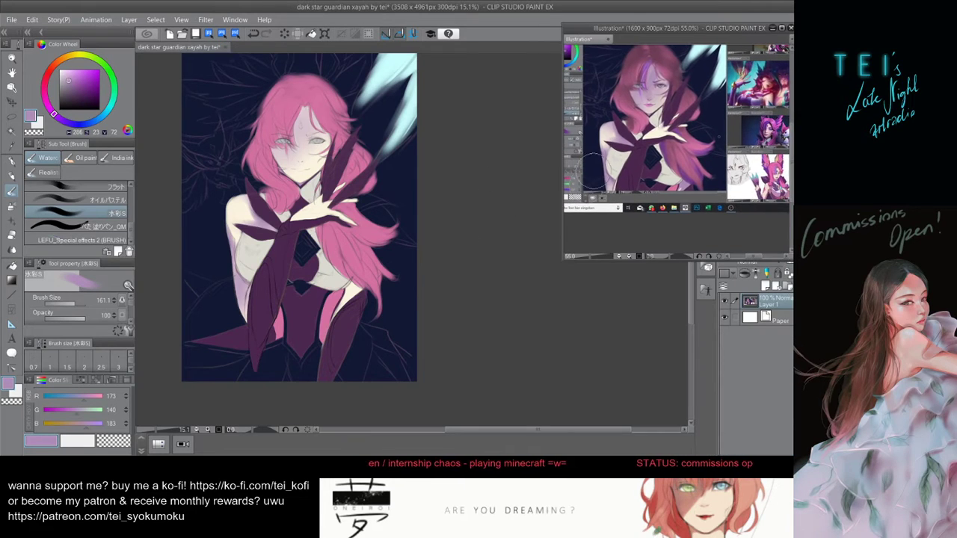
{"action": "left_click", "coordinate": [466, 346]}
{"action": "mouse_move", "coordinate": [357, 286]}
{"action": "left_mouse_down"}
{"action": "mouse_move", "coordinate": [340, 306]}
{"action": "mouse_move", "coordinate": [342, 326]}
{"action": "left_mouse_up"}
{"action": "key", "text": "ctrl+z"}
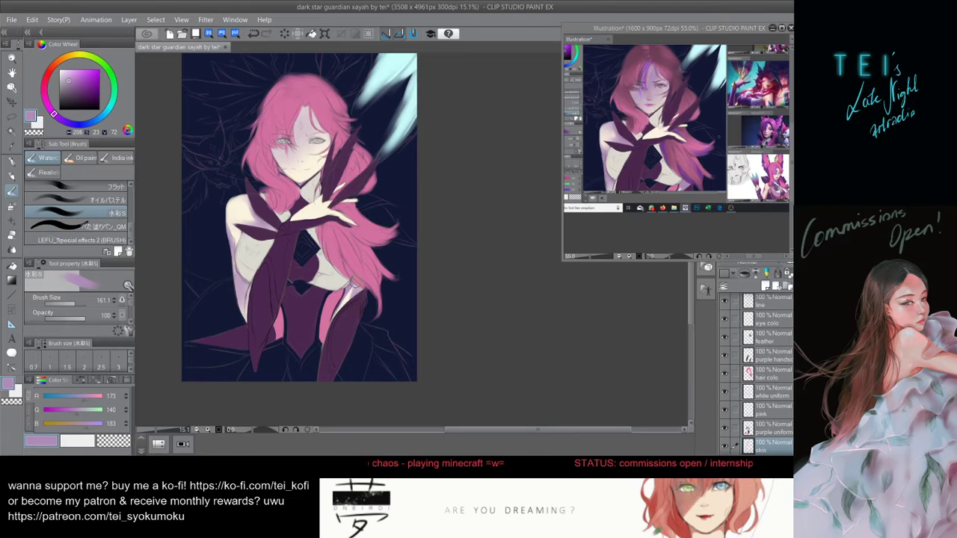
{"action": "left_click_drag", "start_coordinate": [357, 284], "coordinate": [350, 300]}
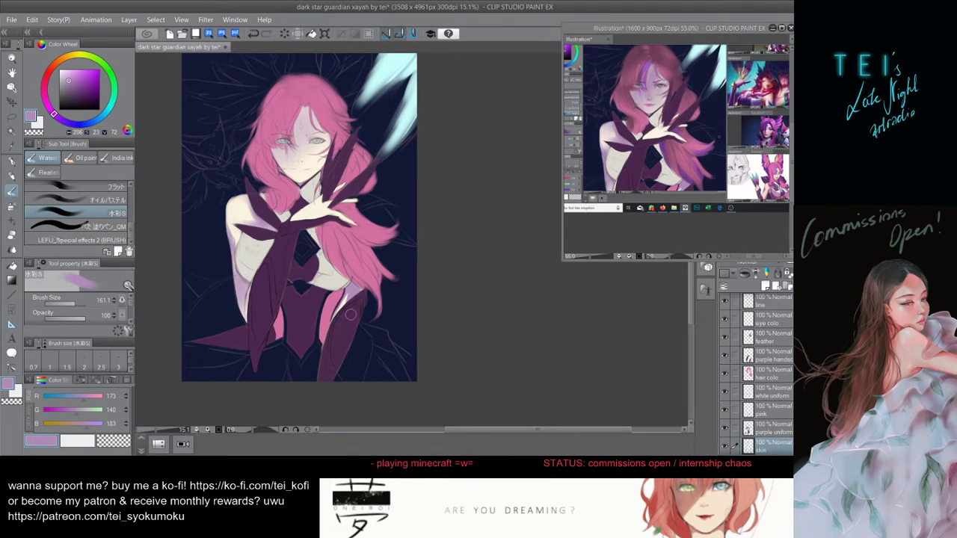
{"action": "key", "text": "ctrl+z"}
{"action": "left_click_drag", "start_coordinate": [356, 291], "coordinate": [337, 328]}
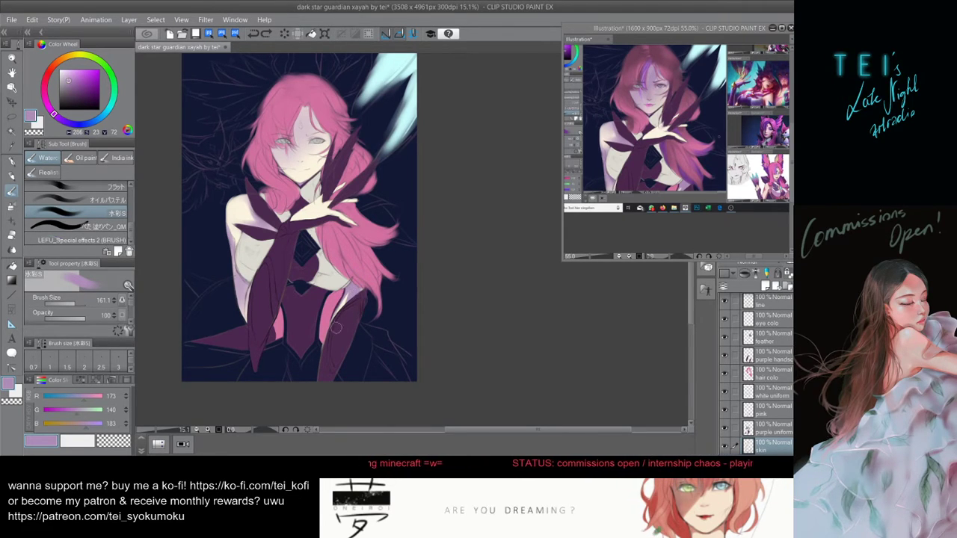
{"action": "mouse_move", "coordinate": [357, 291]}
{"action": "left_mouse_down"}
{"action": "mouse_move", "coordinate": [331, 337]}
{"action": "mouse_move", "coordinate": [334, 327]}
{"action": "left_mouse_up"}
{"action": "key", "text": "ctrl+z"}
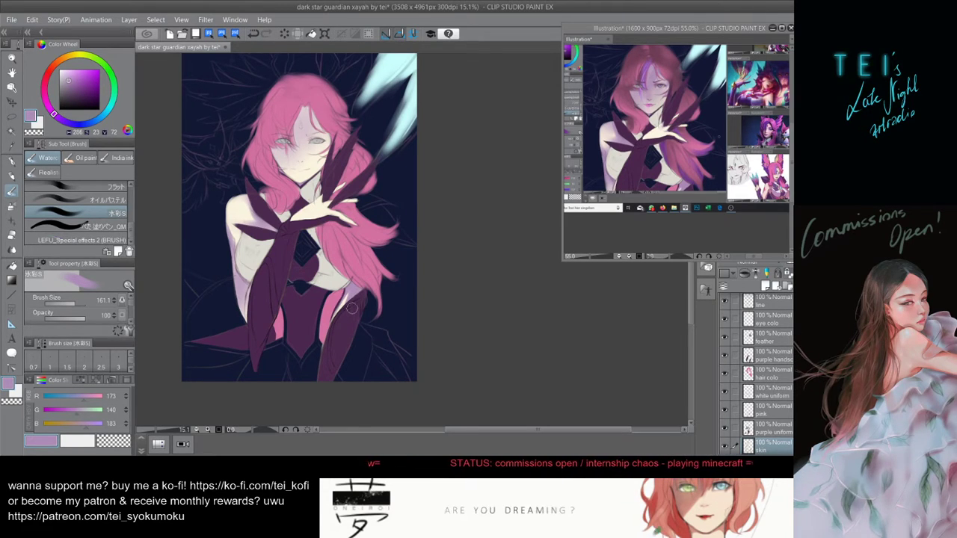
{"action": "left_click_drag", "start_coordinate": [354, 307], "coordinate": [335, 349]}
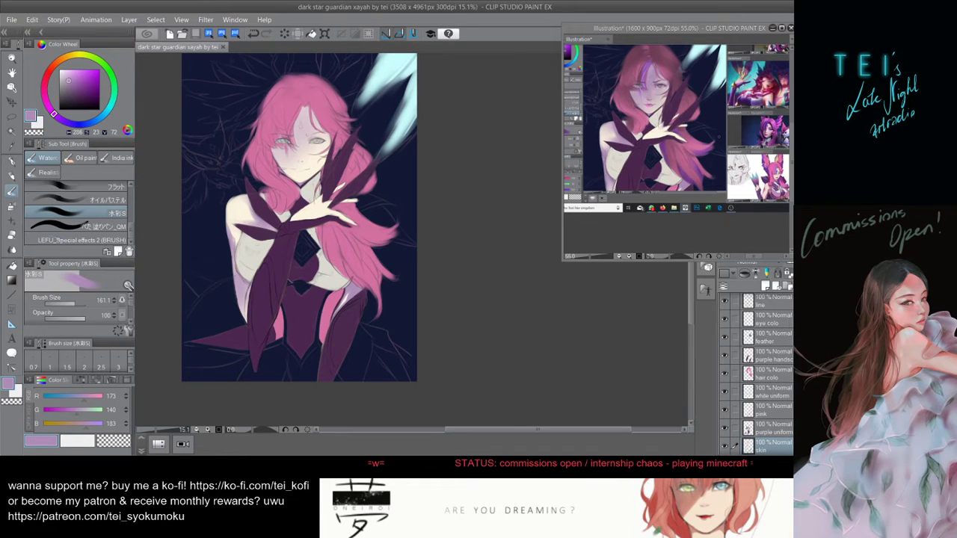
- Deepen the soft purple shadow over the forehead, eyes and cheeks at 25% zoom, redoing strokes with brush sizes between 438.6 and 514.4
{"action": "scroll", "coordinate": [299, 176], "scroll_direction": "up", "scroll_amount": 3}
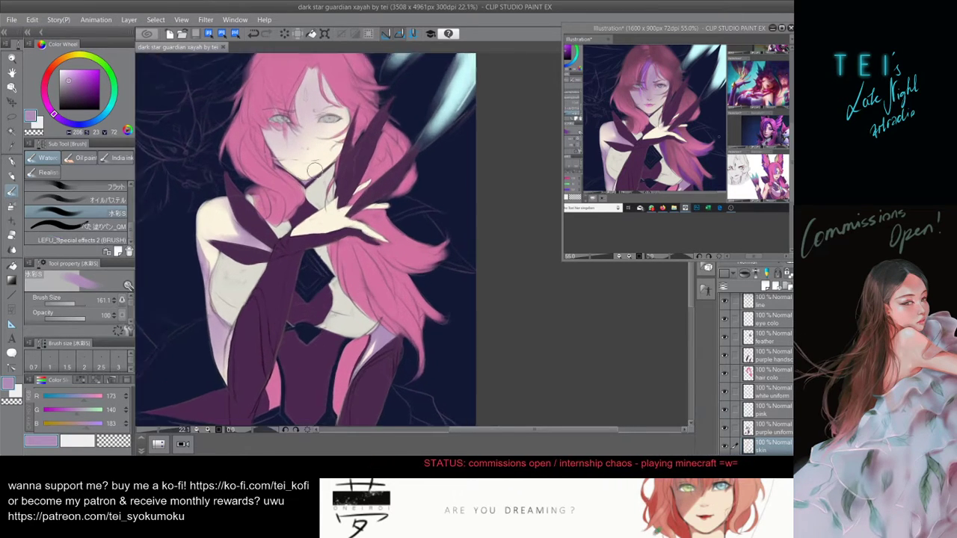
{"action": "key", "text": "bracketright"}
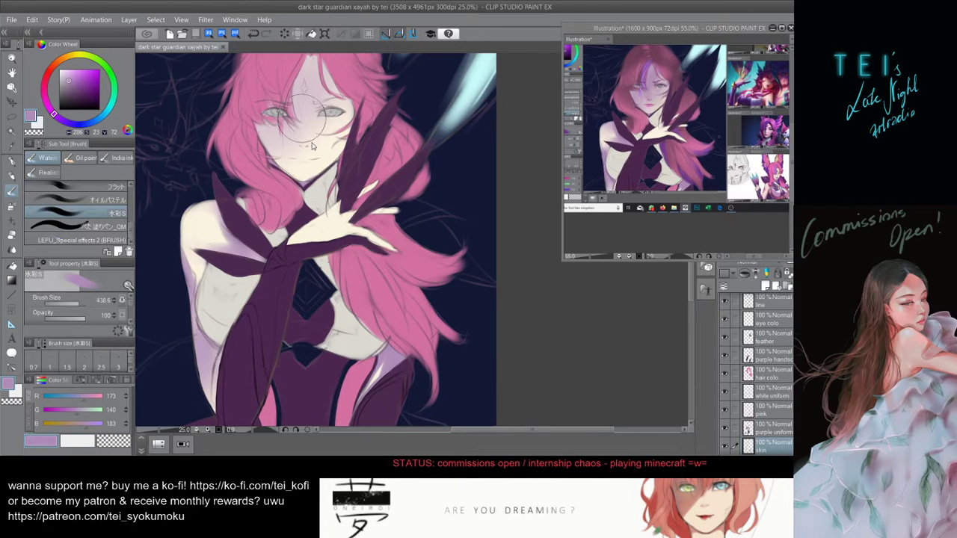
{"action": "left_click_drag", "start_coordinate": [292, 119], "coordinate": [312, 139]}
{"action": "key", "text": "ctrl+z"}
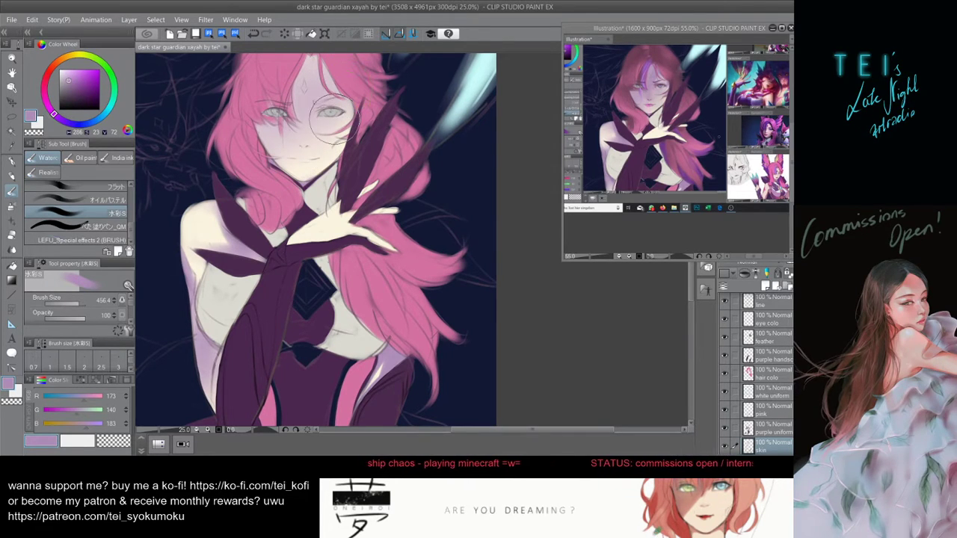
{"action": "left_click_drag", "start_coordinate": [337, 194], "coordinate": [343, 255]}
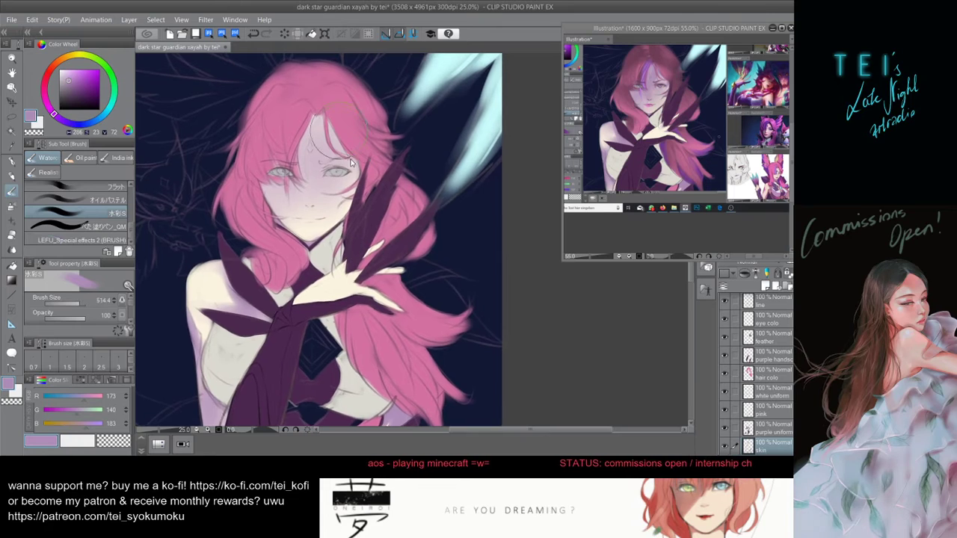
{"action": "left_click_drag", "start_coordinate": [323, 153], "coordinate": [329, 153]}
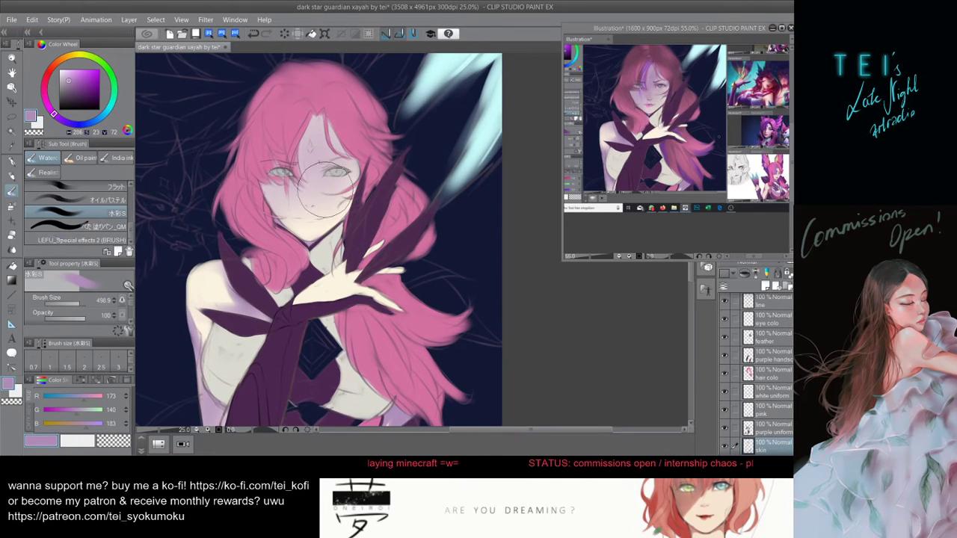
{"action": "left_click_drag", "start_coordinate": [326, 191], "coordinate": [308, 190]}
{"action": "left_click_drag", "start_coordinate": [332, 131], "coordinate": [313, 168]}
{"action": "key", "text": "ctrl+z"}
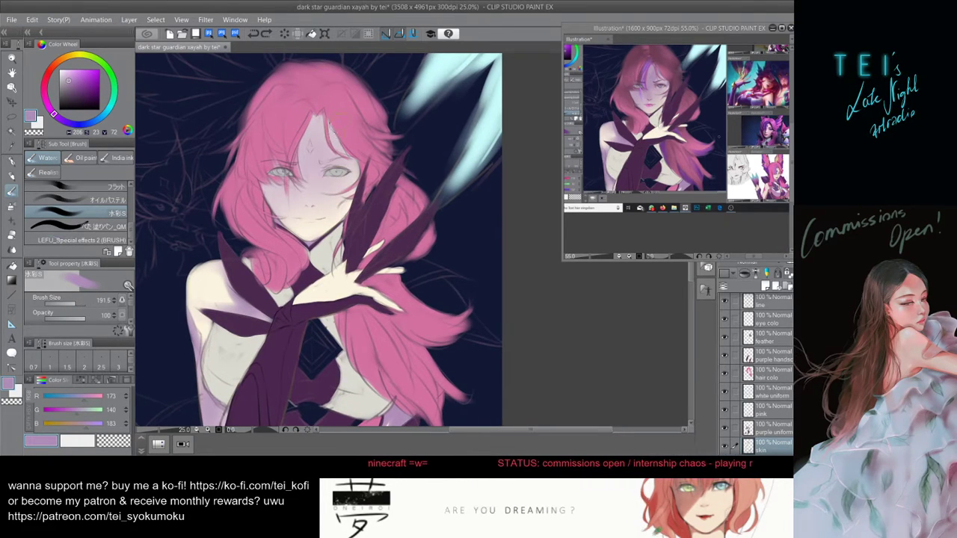
- Shade the forehead between the parted bangs in muted purple with brush sizes of 130.6 to 152.1
{"action": "left_click_drag", "start_coordinate": [339, 130], "coordinate": [311, 163]}
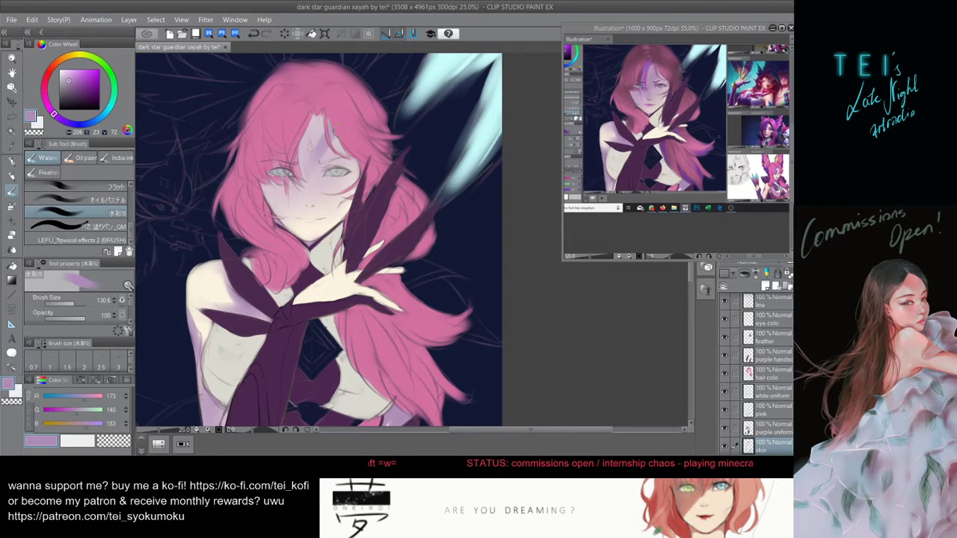
{"action": "left_click_drag", "start_coordinate": [324, 131], "coordinate": [307, 161]}
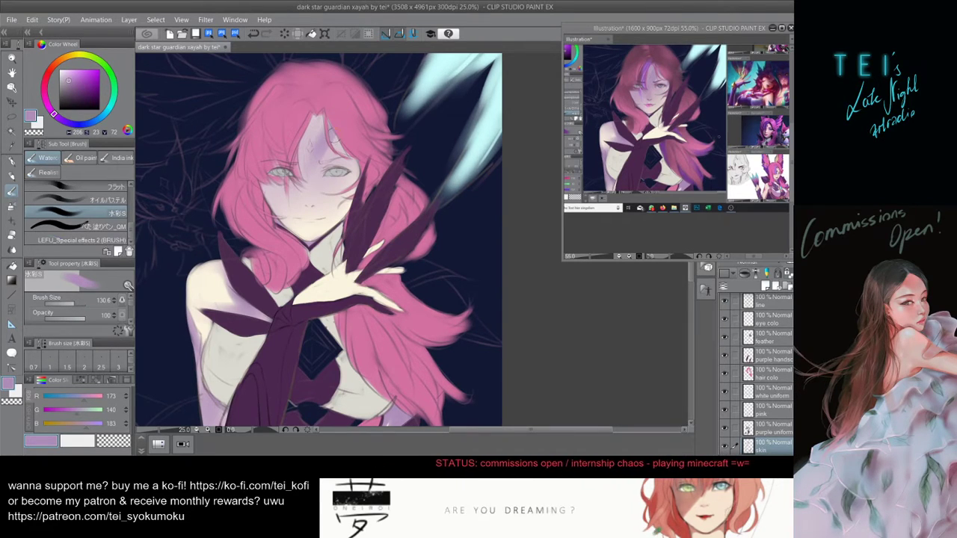
{"action": "left_click_drag", "start_coordinate": [320, 126], "coordinate": [296, 195]}
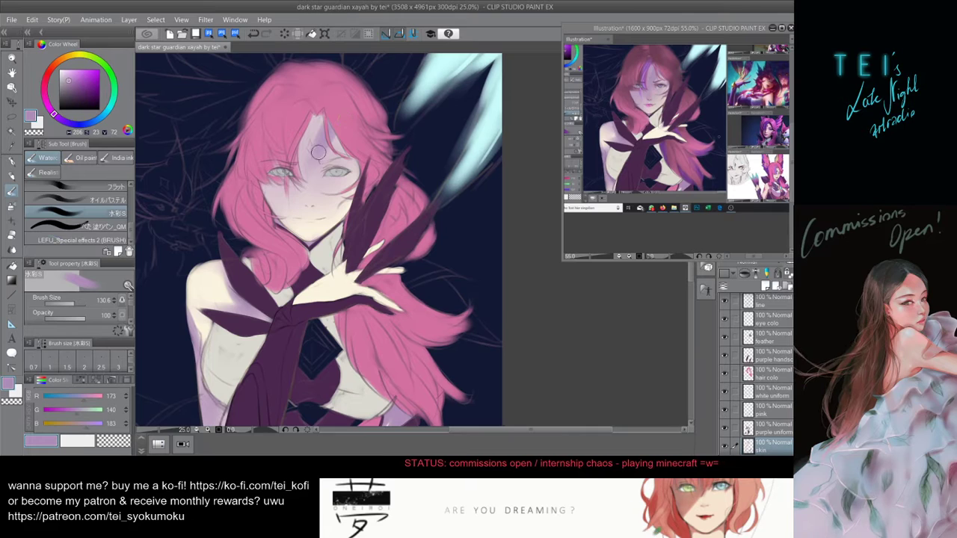
{"action": "key", "text": "bracketright"}
{"action": "left_click_drag", "start_coordinate": [324, 147], "coordinate": [298, 182]}
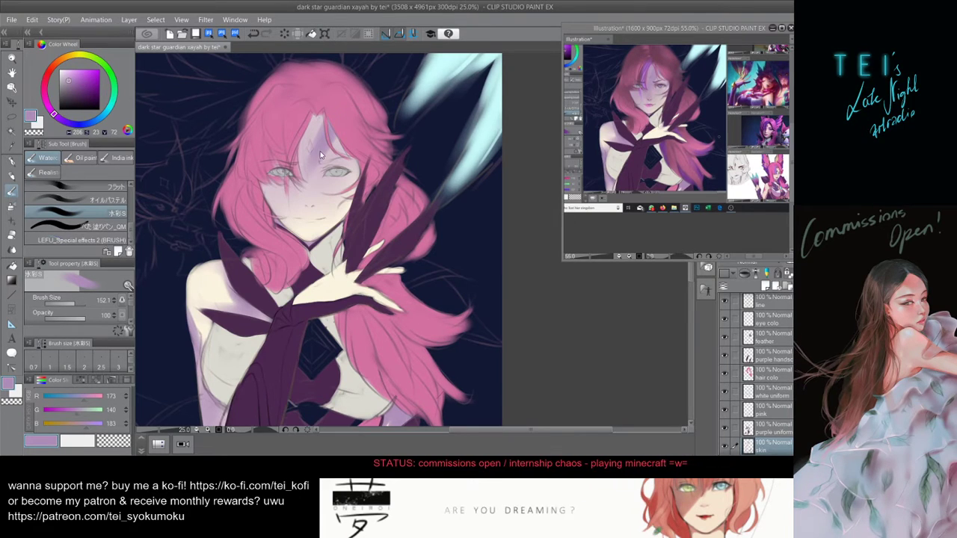
- Try broader muted purple strokes from the forehead down the nose at brush size 204.1, undoing each attempt
{"action": "key", "text": "bracketright"}
{"action": "left_click_drag", "start_coordinate": [319, 142], "coordinate": [297, 187]}
{"action": "key", "text": "ctrl+z"}
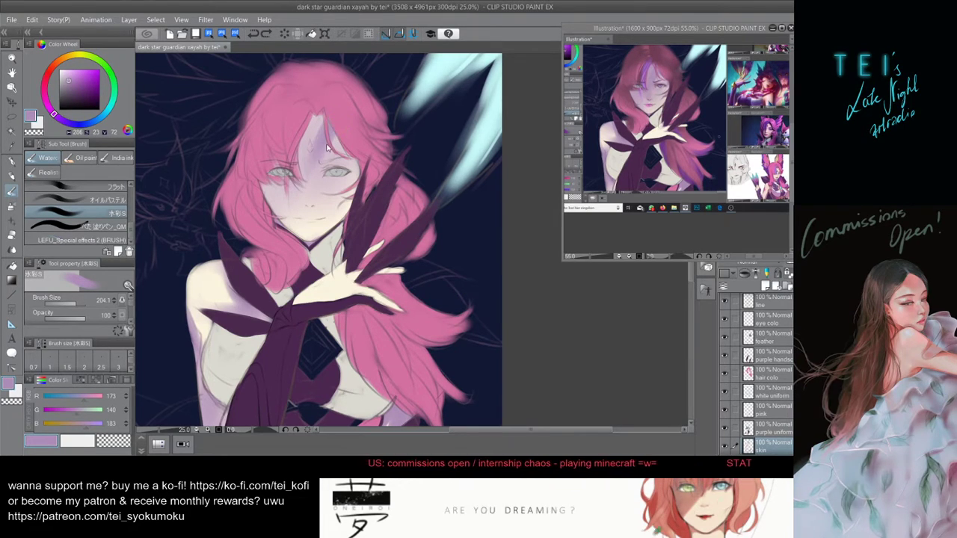
{"action": "key", "text": "ctrl+z"}
{"action": "mouse_move", "coordinate": [326, 133]}
{"action": "left_mouse_down"}
{"action": "mouse_move", "coordinate": [295, 248]}
{"action": "mouse_move", "coordinate": [297, 190]}
{"action": "left_mouse_up"}
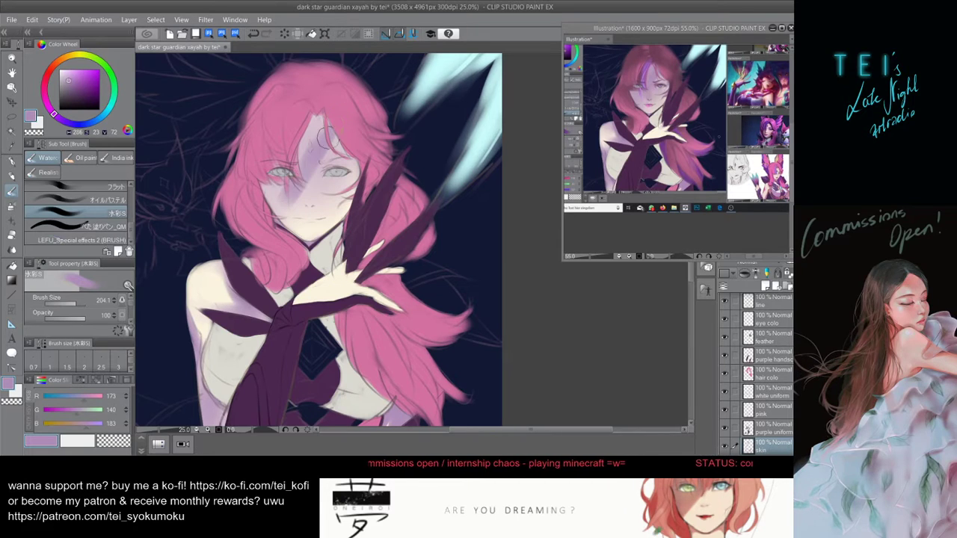
{"action": "key", "text": "ctrl+z"}
{"action": "left_click_drag", "start_coordinate": [316, 135], "coordinate": [305, 164]}
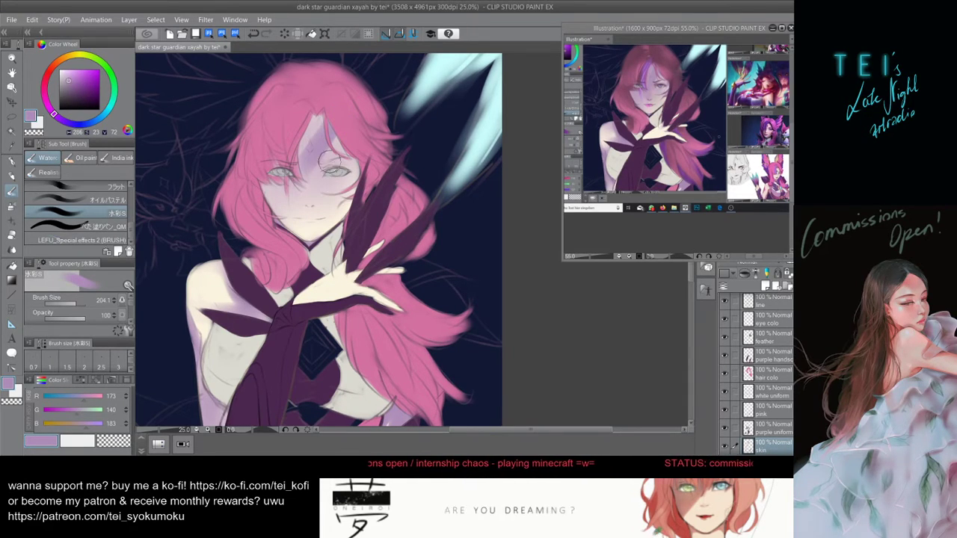
{"action": "key", "text": "ctrl+z"}
- Deepen the soft purple shadow across the forehead and nose bridge with brush sizes from 222.0 up to 316.0
{"action": "mouse_move", "coordinate": [322, 127]}
{"action": "left_mouse_down"}
{"action": "mouse_move", "coordinate": [299, 175]}
{"action": "mouse_move", "coordinate": [322, 144]}
{"action": "mouse_move", "coordinate": [292, 184]}
{"action": "mouse_move", "coordinate": [310, 173]}
{"action": "mouse_move", "coordinate": [315, 151]}
{"action": "mouse_move", "coordinate": [294, 185]}
{"action": "mouse_move", "coordinate": [296, 216]}
{"action": "mouse_move", "coordinate": [319, 137]}
{"action": "mouse_move", "coordinate": [293, 187]}
{"action": "mouse_move", "coordinate": [317, 142]}
{"action": "mouse_move", "coordinate": [299, 203]}
{"action": "mouse_move", "coordinate": [320, 136]}
{"action": "left_mouse_up"}
{"action": "key", "text": "]"}
{"action": "left_click_drag", "start_coordinate": [286, 201], "coordinate": [298, 182]}
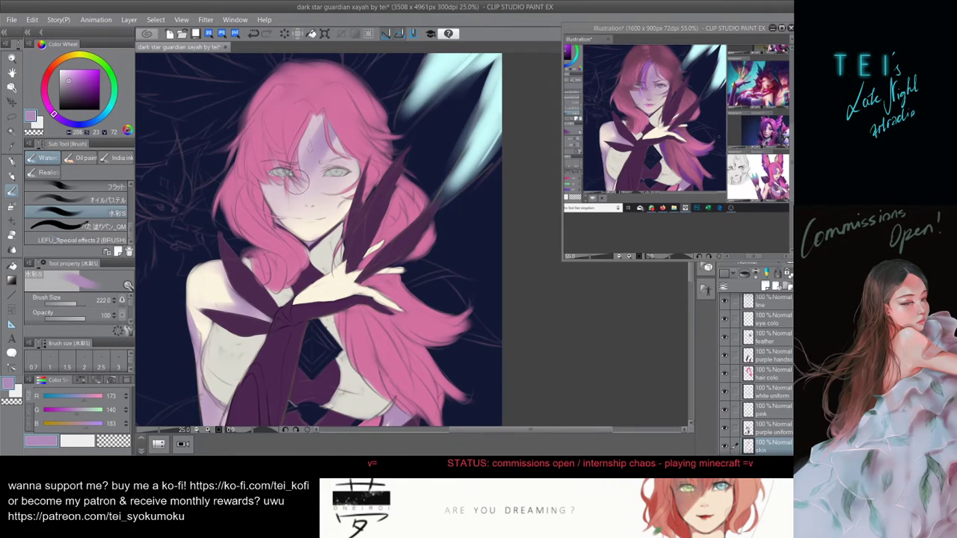
{"action": "key", "text": "]"}
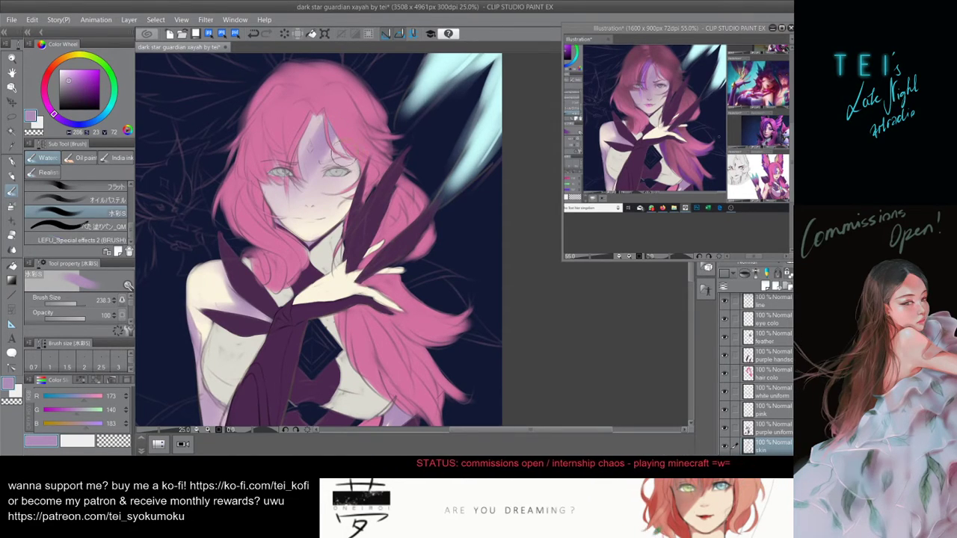
{"action": "scroll", "coordinate": [343, 158], "scroll_direction": "down", "scroll_amount": 3}
{"action": "scroll", "coordinate": [393, 204], "scroll_direction": "up", "scroll_amount": 3}
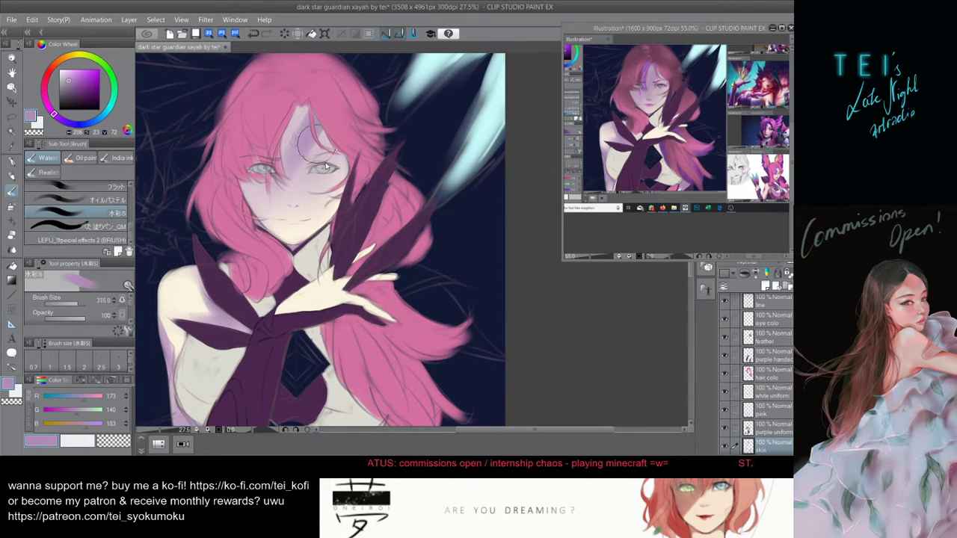
{"action": "left_click_drag", "start_coordinate": [317, 145], "coordinate": [296, 159]}
- Enlarge the reference painting to 121% around the face to examine its facial shading
{"action": "left_click", "coordinate": [672, 233]}
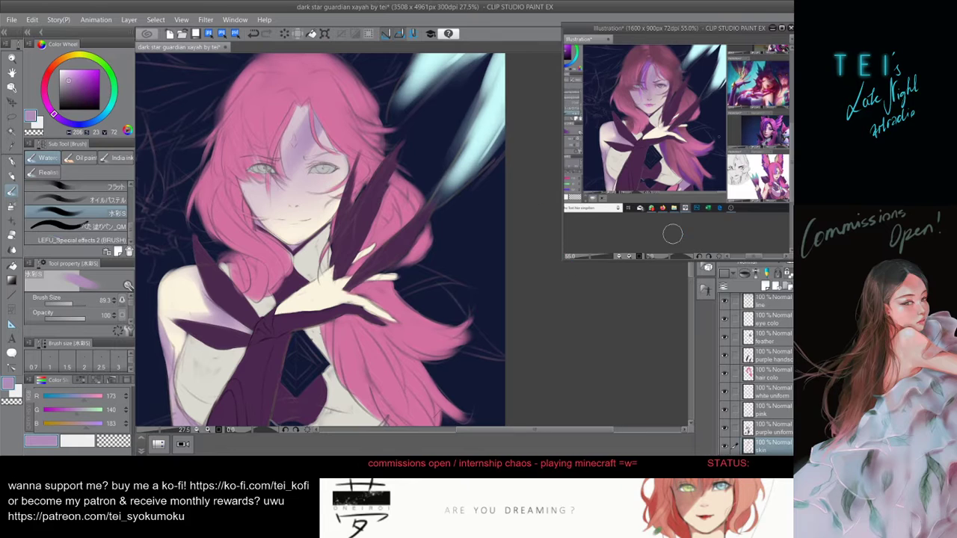
{"action": "scroll", "coordinate": [684, 97], "scroll_direction": "up", "scroll_amount": 1}
{"action": "left_click_drag", "start_coordinate": [687, 99], "coordinate": [694, 113]}
{"action": "scroll", "coordinate": [693, 113], "scroll_direction": "up", "scroll_amount": 2}
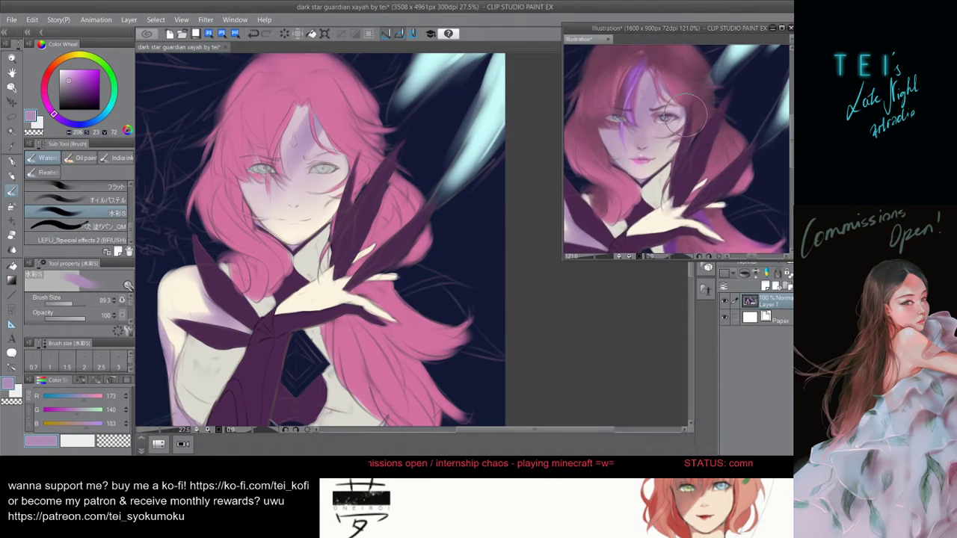
- Shade around the uncovered eye and its cheek at 36.7% zoom with brush sizes of 59.8 to 158.9
{"action": "left_click", "coordinate": [601, 325]}
{"action": "scroll", "coordinate": [278, 109], "scroll_direction": "up", "scroll_amount": 1}
{"action": "left_click_drag", "start_coordinate": [336, 172], "coordinate": [323, 191]}
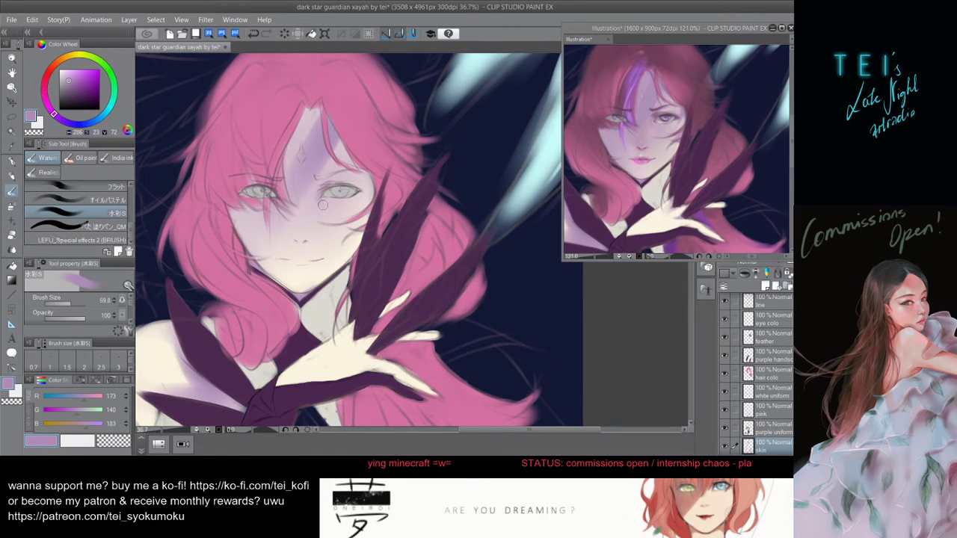
{"action": "key", "text": "]"}
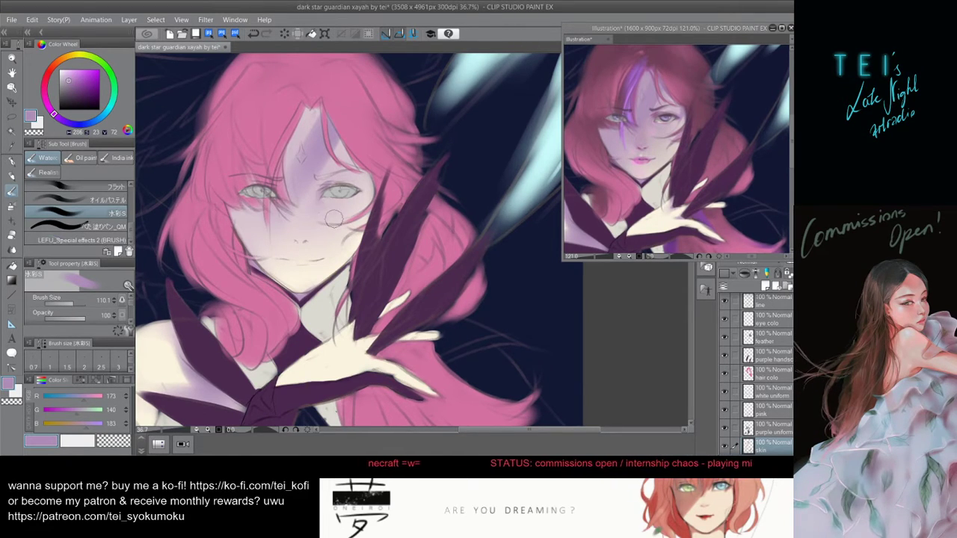
{"action": "key", "text": "]"}
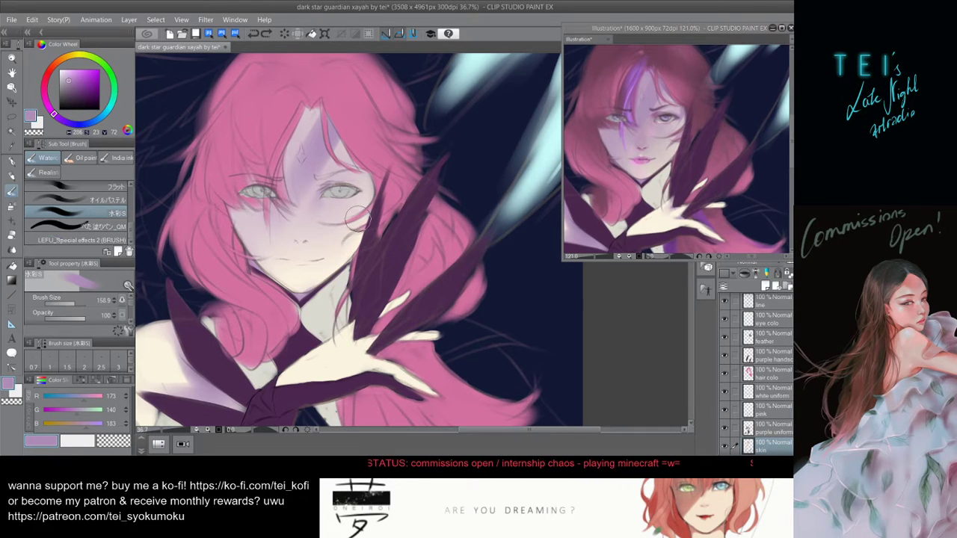
- Undo the broad face stroke made at size 235.1 and shade the forehead and nose again at size 134.7
{"action": "left_click_drag", "start_coordinate": [353, 169], "coordinate": [366, 188], "text": "ctrl+alt"}
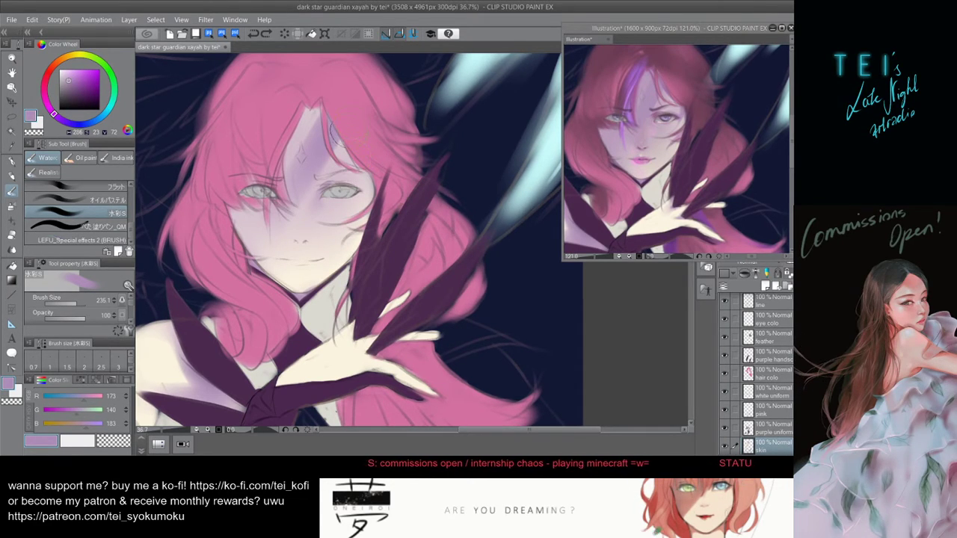
{"action": "key", "text": "ctrl+z"}
{"action": "mouse_move", "coordinate": [335, 151]}
{"action": "left_mouse_down", "text": "ctrl+alt"}
{"action": "mouse_move", "coordinate": [320, 151]}
{"action": "mouse_move", "coordinate": [301, 200]}
{"action": "left_mouse_up", "text": "ctrl+alt"}
{"action": "left_click_drag", "start_coordinate": [322, 154], "coordinate": [284, 216]}
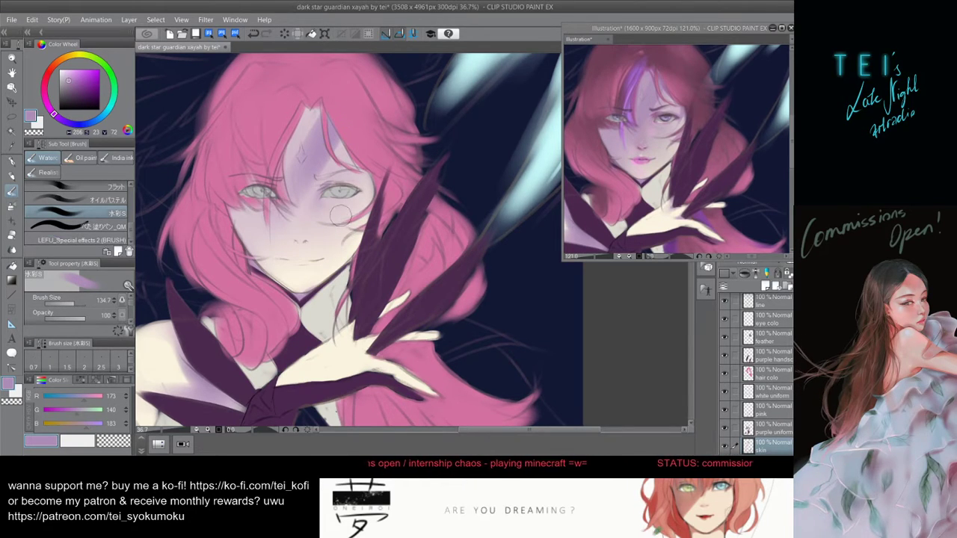
- Add narrow purple shadows at the temple, under the uncovered eye and beside the nose with brush sizes of 21.4 to 49.2
{"action": "left_click_drag", "start_coordinate": [365, 177], "coordinate": [374, 185], "text": "ctrl+alt"}
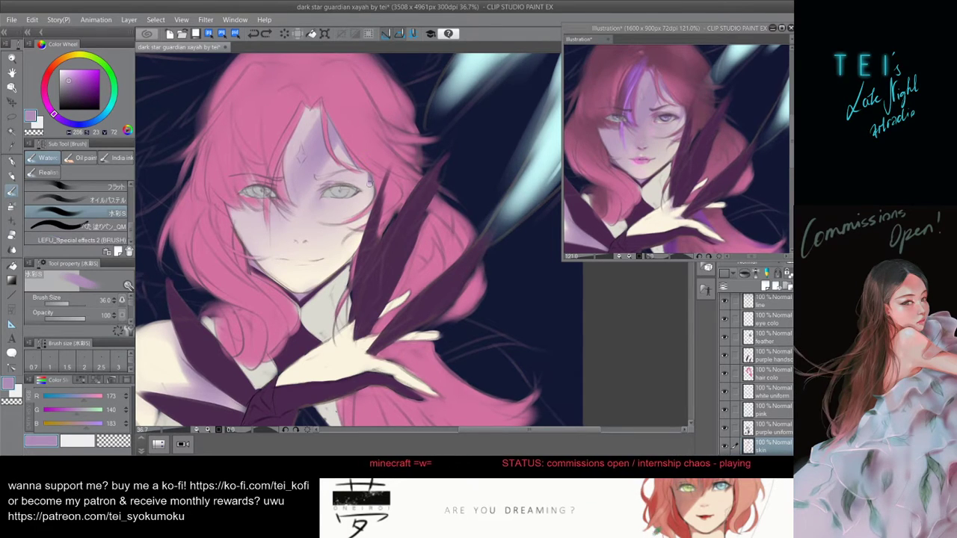
{"action": "mouse_move", "coordinate": [368, 176]}
{"action": "left_mouse_down"}
{"action": "mouse_move", "coordinate": [337, 211]}
{"action": "mouse_move", "coordinate": [368, 188]}
{"action": "left_mouse_up"}
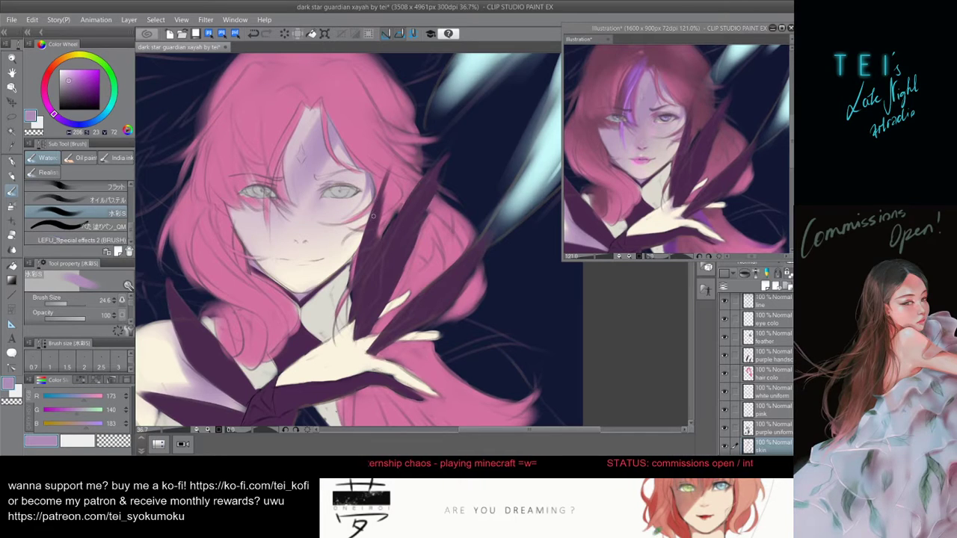
{"action": "key", "text": "bracketright"}
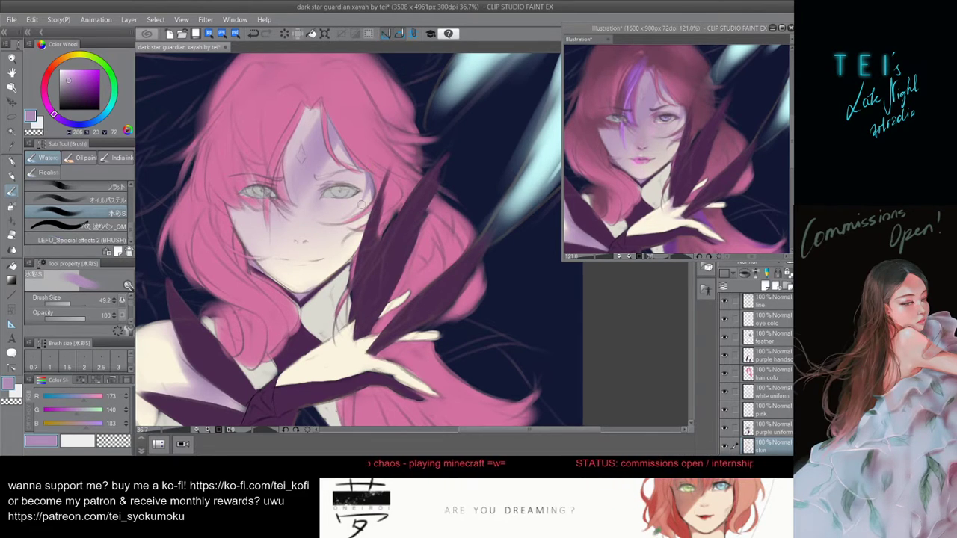
{"action": "key", "text": "bracketleft"}
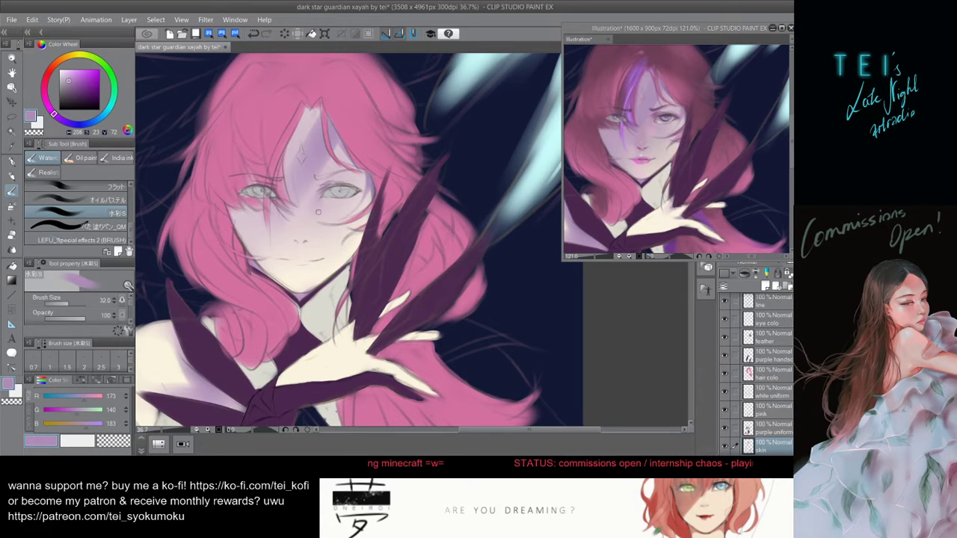
{"action": "key", "text": "bracketleft"}
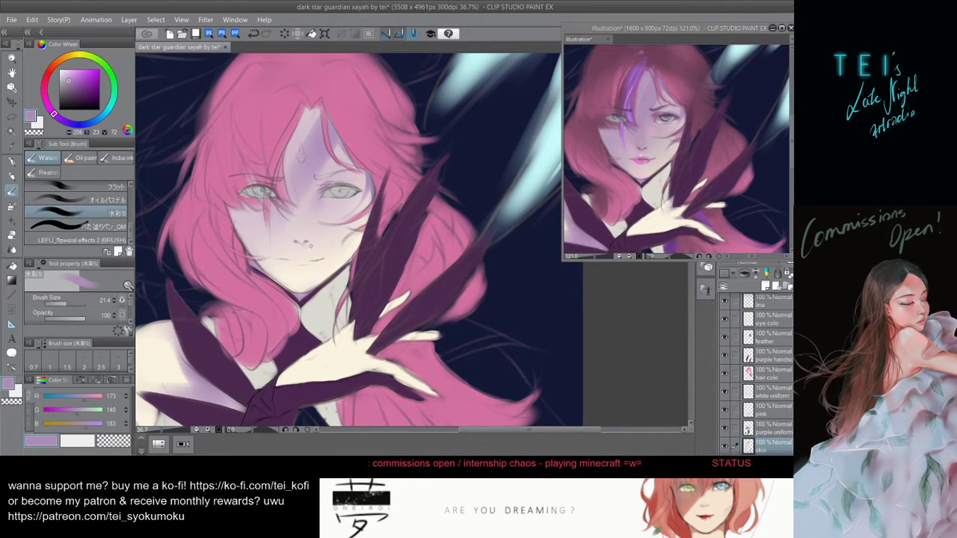
- Shade the area just below the lips on the chin in muted purple at brush size 101.0
{"action": "key", "text": "]"}
{"action": "key", "text": "]"}
{"action": "key", "text": "]"}
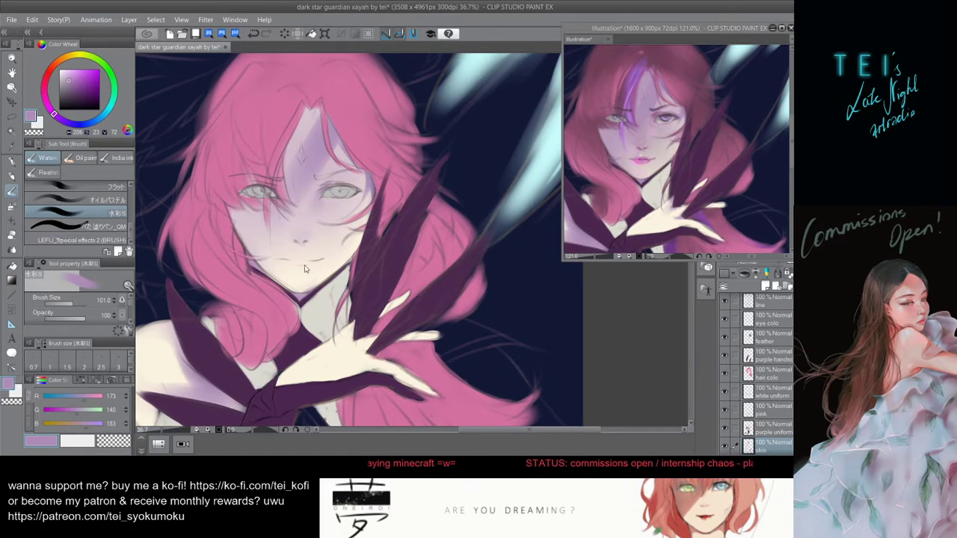
{"action": "left_click_drag", "start_coordinate": [305, 266], "coordinate": [297, 262]}
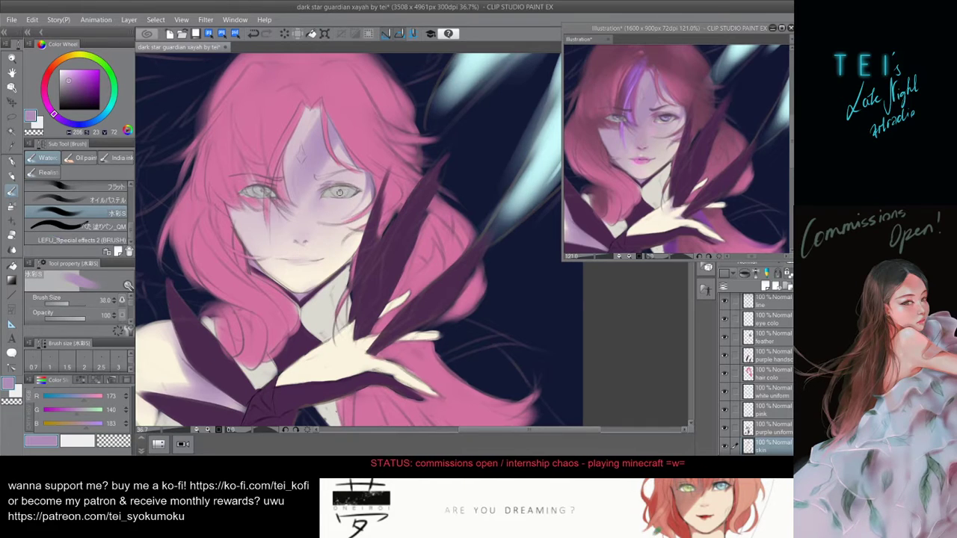
- Deepen the shadow around the uncovered eye and its outer corner with brush sizes between 47.7 and 76.9
{"action": "key", "text": "["}
{"action": "key", "text": "bracketright"}
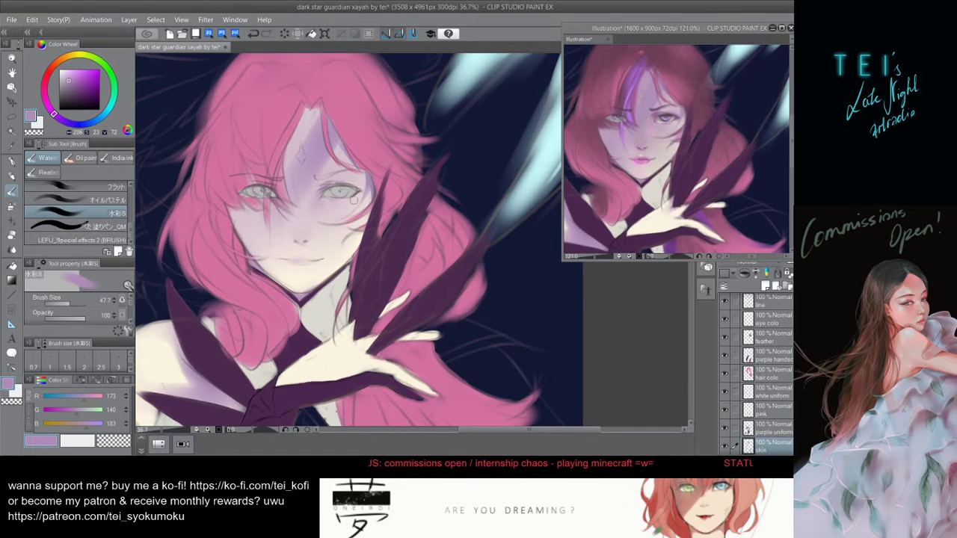
{"action": "key", "text": "bracketright"}
{"action": "key", "text": "bracketright"}
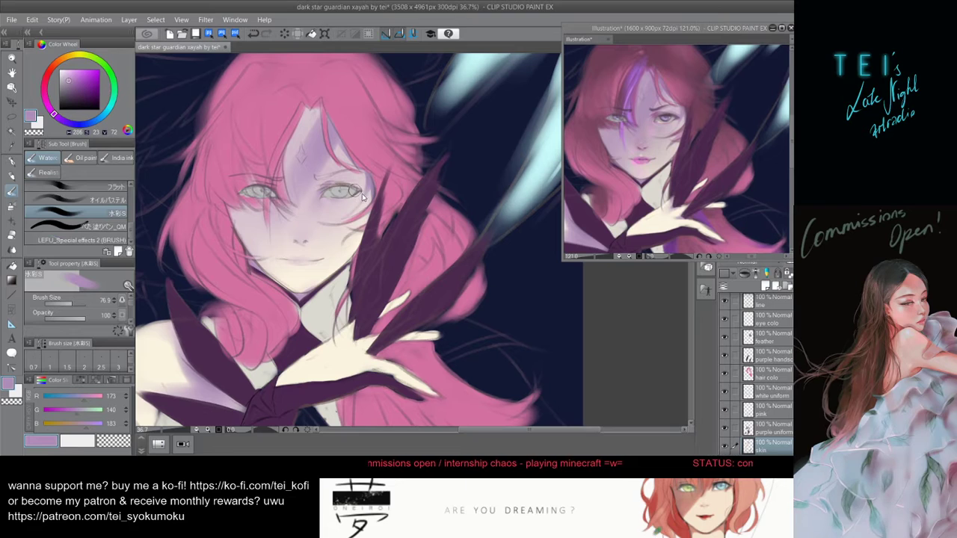
{"action": "key", "text": "bracketleft"}
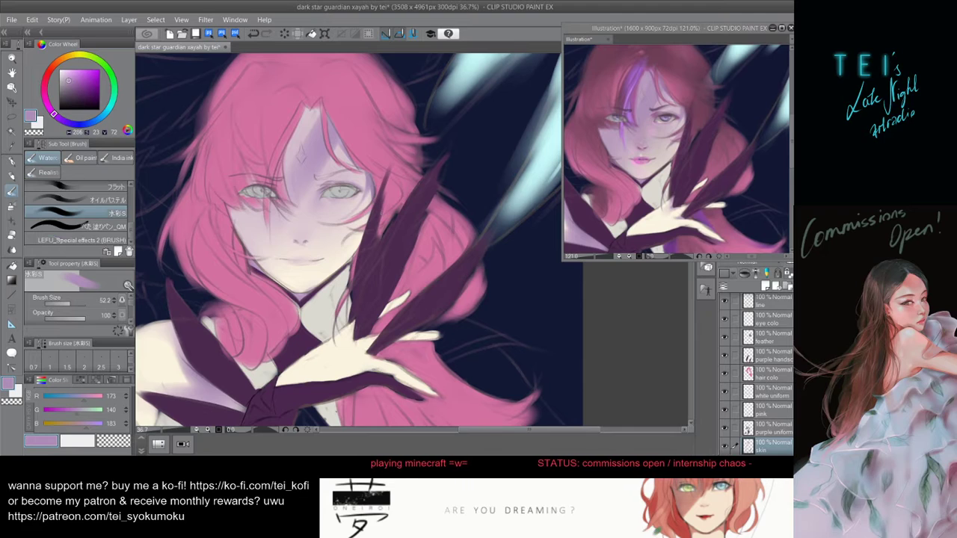
{"action": "key", "text": "]"}
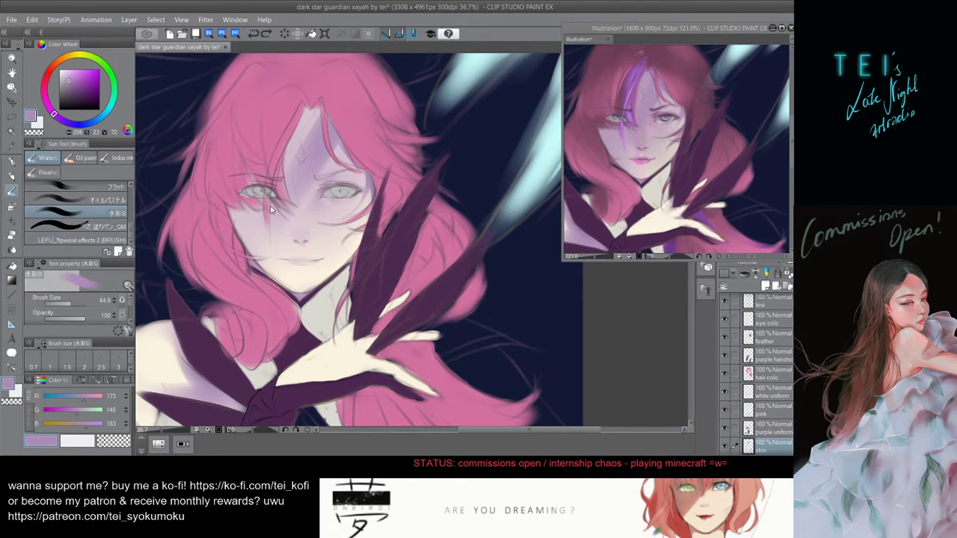
- Shade beneath the partly hair-covered eye and beside the nose bridge with brush sizes of 32.0 to 80.6
{"action": "key", "text": "bracketleft"}
{"action": "key", "text": "bracketleft"}
{"action": "key", "text": "bracketleft"}
{"action": "key", "text": "bracketleft"}
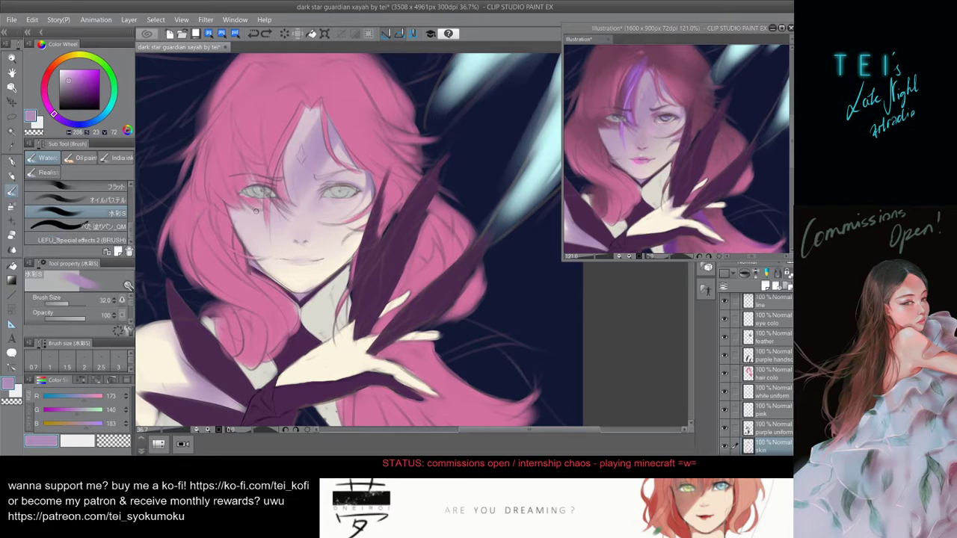
{"action": "key", "text": "bracketright"}
{"action": "key", "text": "bracketright"}
{"action": "key", "text": "bracketright"}
{"action": "key", "text": "bracketright"}
{"action": "key", "text": "bracketright"}
{"action": "left_click_drag", "start_coordinate": [263, 206], "coordinate": [254, 209]}
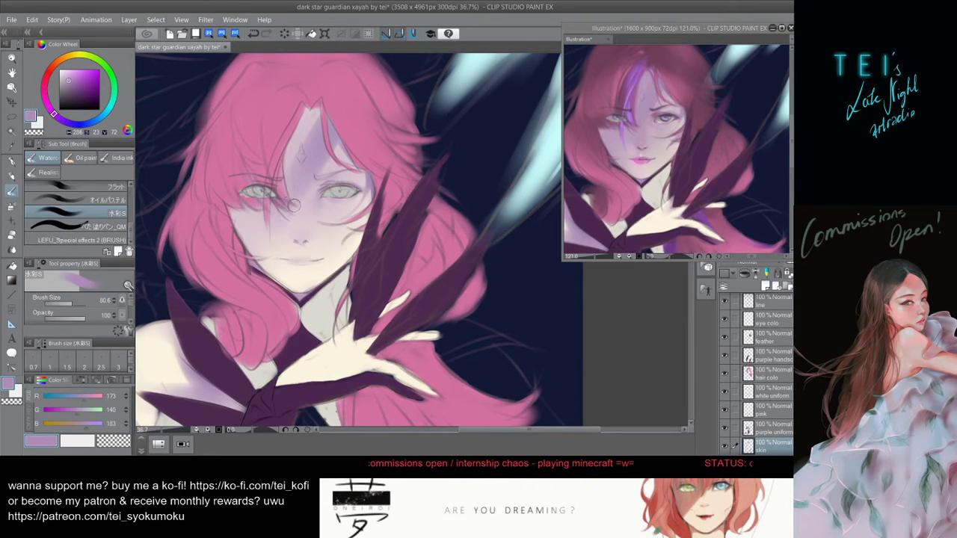
- Darken the forehead along the edge of the parted bangs with brush sizes of 83.0 and 57.8
{"action": "key", "text": "bracketleft"}
{"action": "key", "text": "bracketleft"}
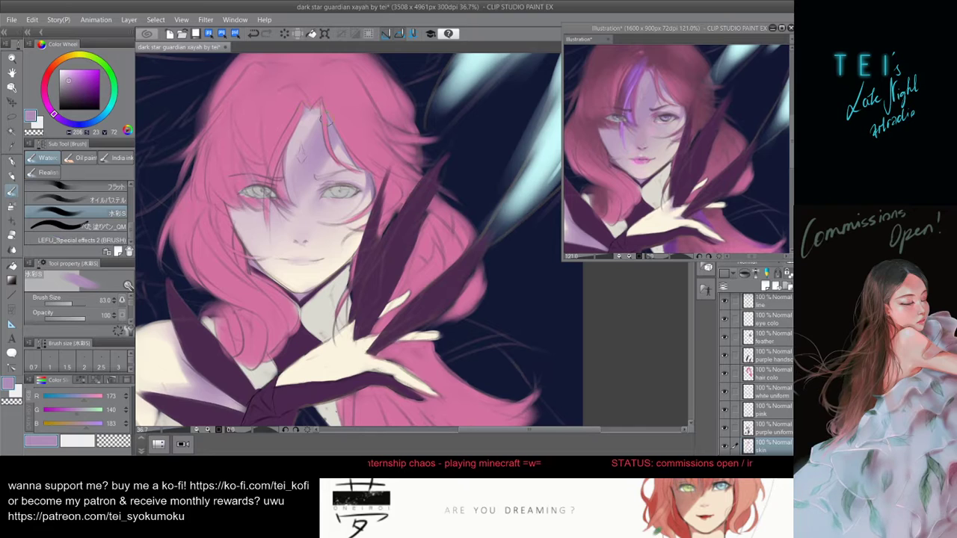
{"action": "mouse_move", "coordinate": [313, 146]}
{"action": "left_mouse_down"}
{"action": "mouse_move", "coordinate": [308, 111]}
{"action": "mouse_move", "coordinate": [316, 120]}
{"action": "left_mouse_up"}
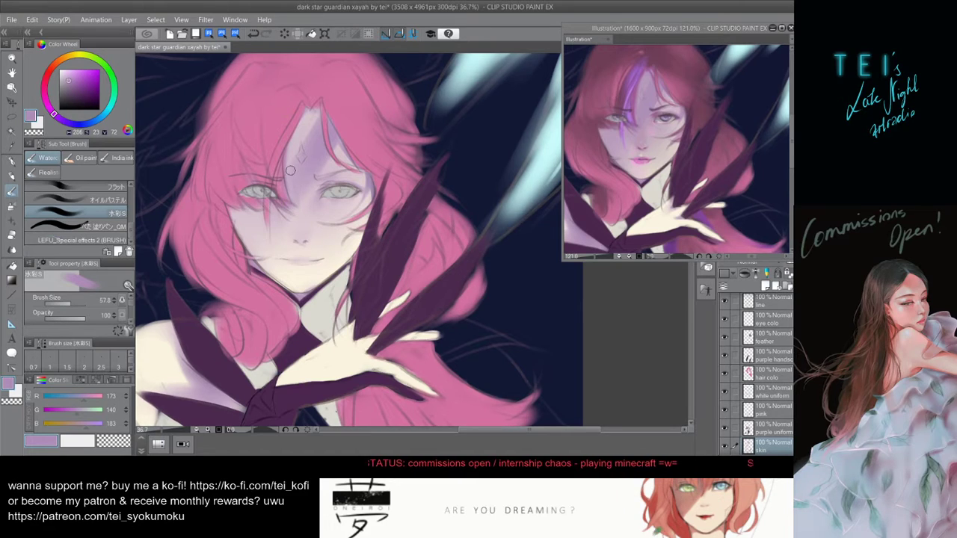
- Blend broad, soft muted purple shading across the middle of the face with brush sizes from 284.3 to 493.2
{"action": "left_click_drag", "start_coordinate": [304, 244], "coordinate": [345, 261], "text": "ctrl+alt"}
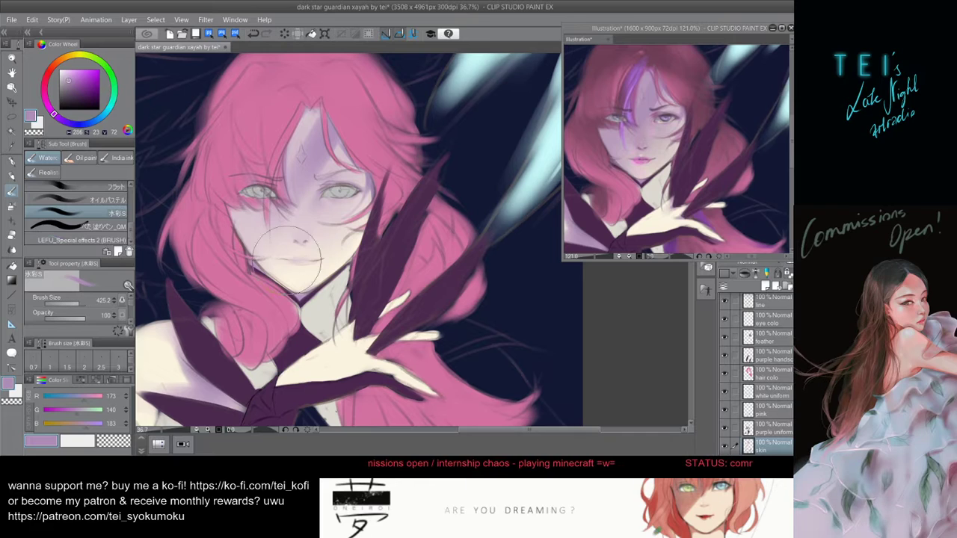
{"action": "left_click_drag", "start_coordinate": [254, 209], "coordinate": [263, 241]}
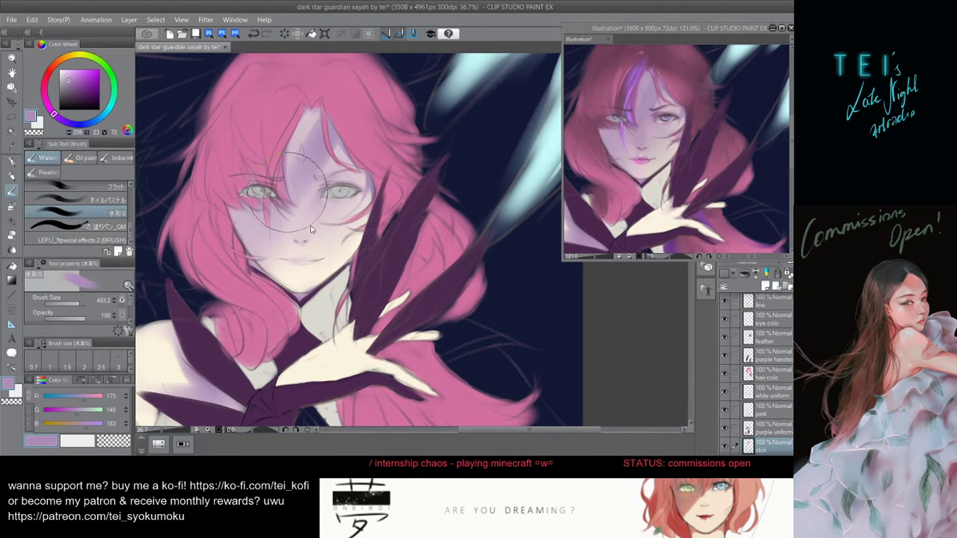
{"action": "key", "text": "bracketleft"}
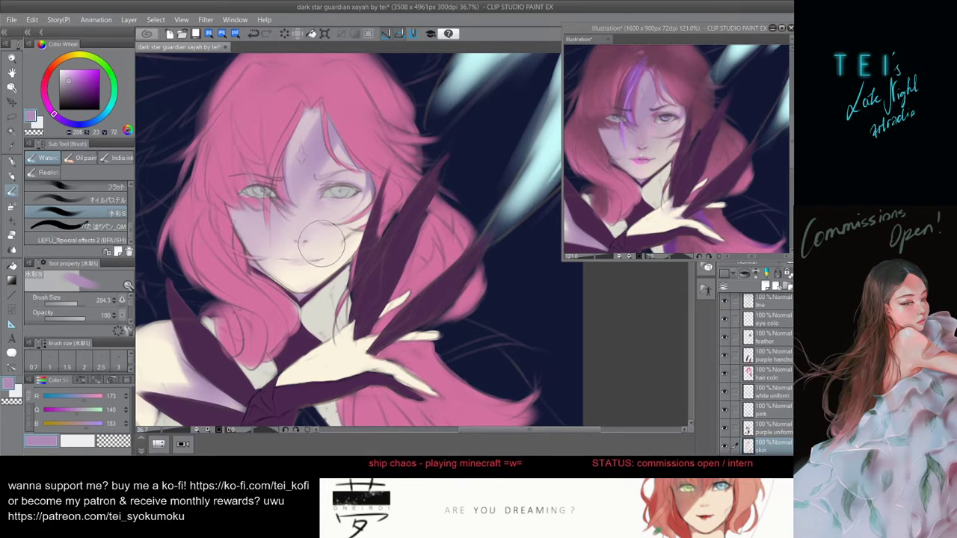
{"action": "key", "text": "bracketleft"}
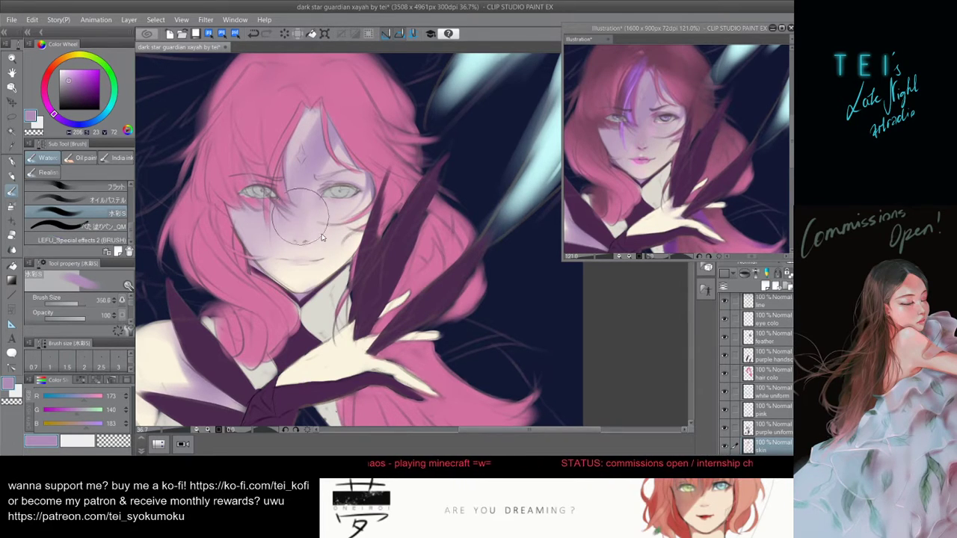
{"action": "key", "text": "bracketleft"}
{"action": "key", "text": "bracketleft"}
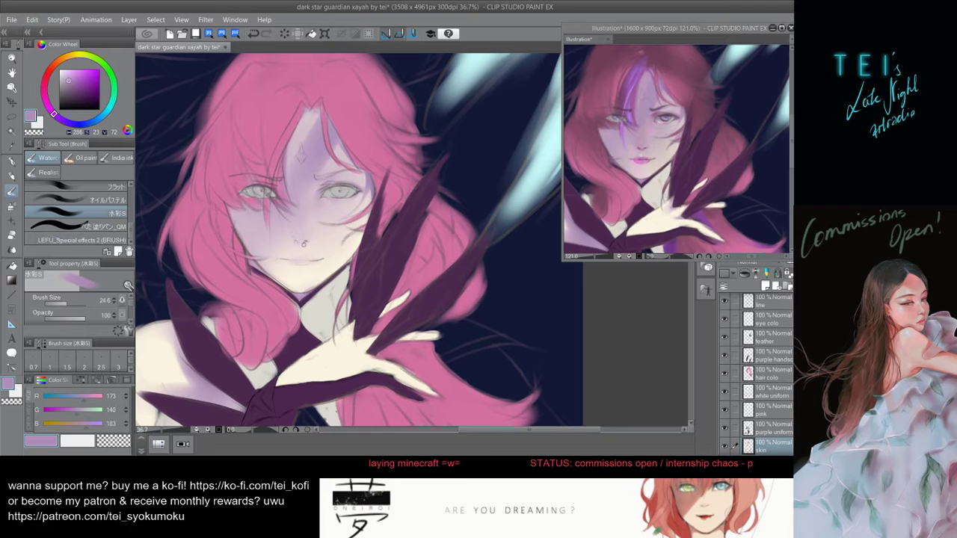
- Sample the nose shadow colour from the reference and adjust it to a dusty pink of RGB 191, 141, 181
{"action": "key", "text": "bracketright"}
{"action": "left_click", "coordinate": [644, 143]}
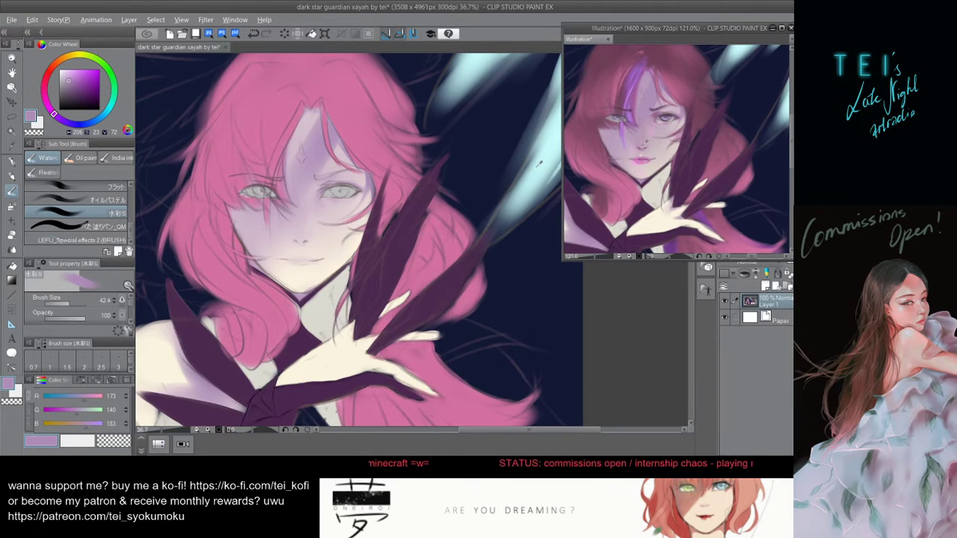
{"action": "left_click", "coordinate": [323, 212]}
{"action": "key", "text": "bracketright"}
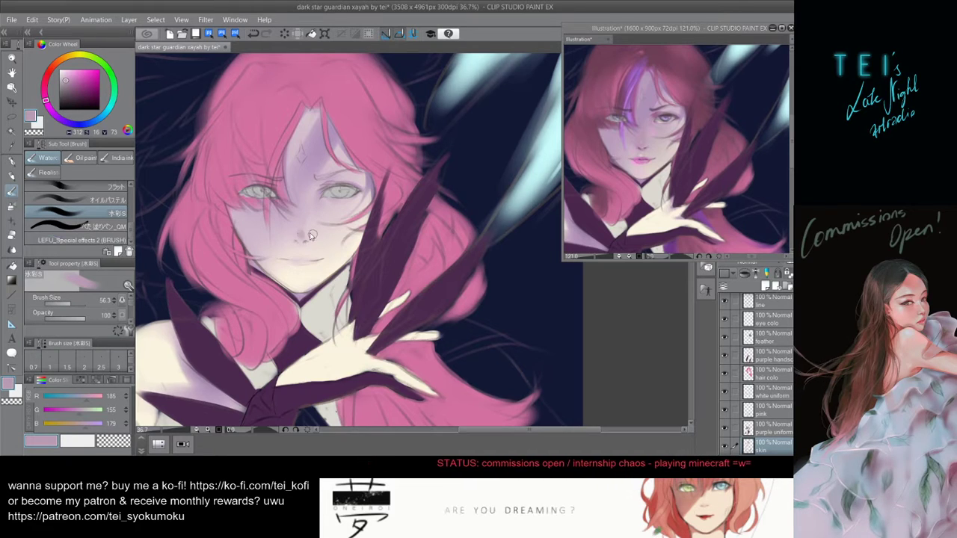
{"action": "left_click", "coordinate": [71, 76]}
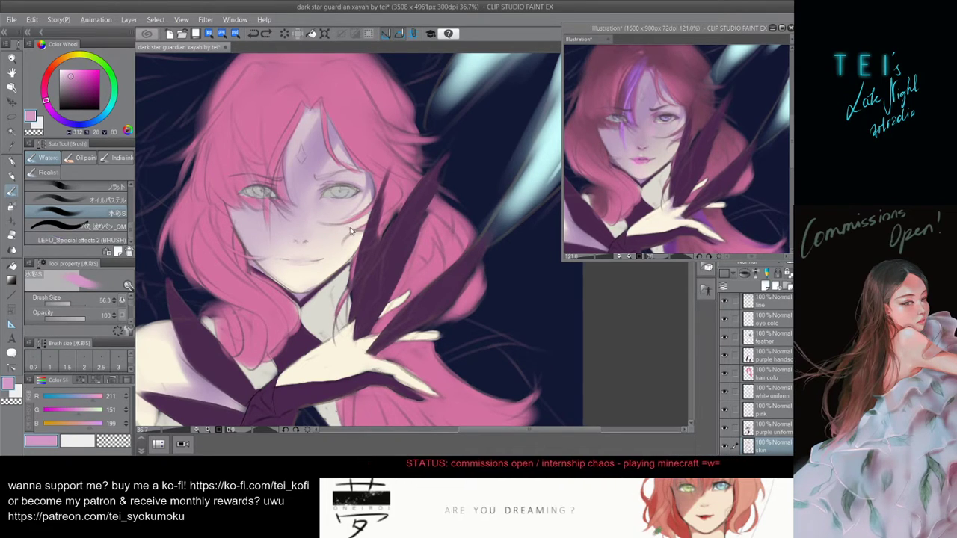
{"action": "key", "text": "]"}
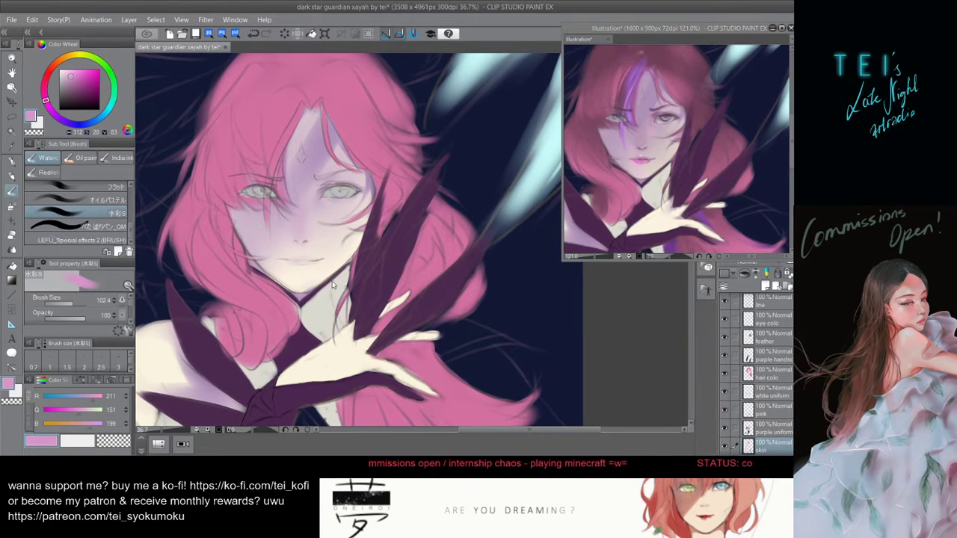
{"action": "left_click", "coordinate": [71, 78]}
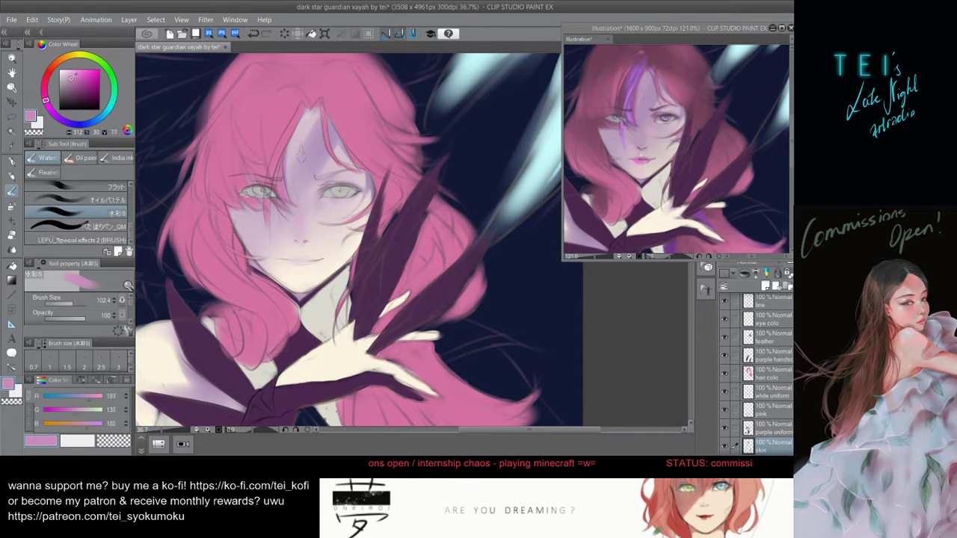
{"action": "left_click", "coordinate": [70, 79]}
{"action": "left_click_drag", "start_coordinate": [302, 231], "coordinate": [301, 228]}
{"action": "key", "text": "ctrl+z"}
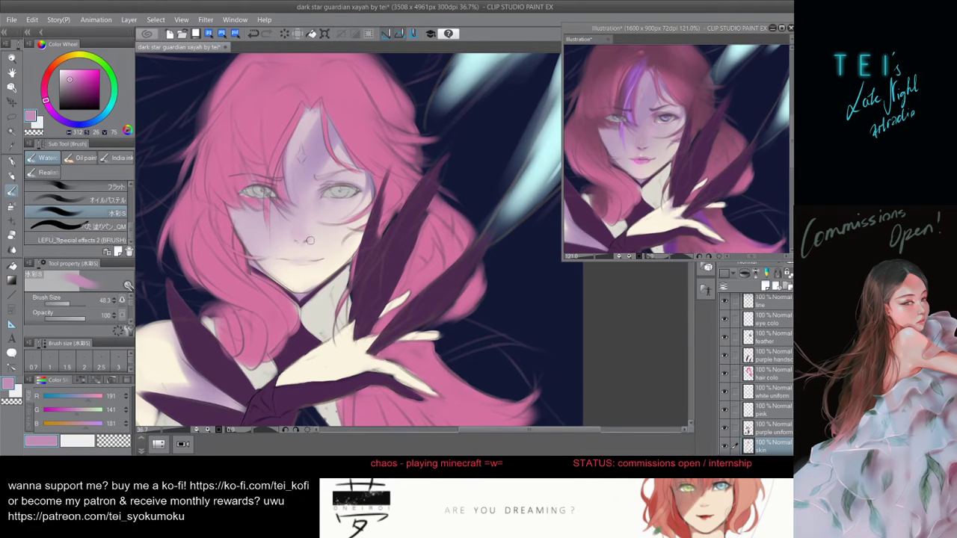
{"action": "mouse_move", "coordinate": [300, 234]}
{"action": "left_mouse_down"}
{"action": "mouse_move", "coordinate": [310, 234]}
{"action": "mouse_move", "coordinate": [299, 214]}
{"action": "left_mouse_up"}
{"action": "key", "text": "ctrl+z"}
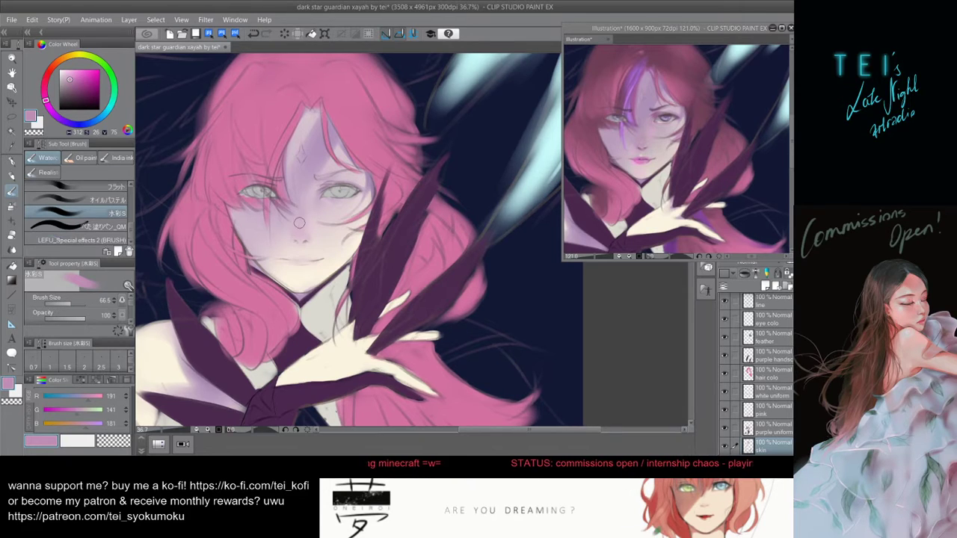
- Shade the nose bridge, nose tip and upper mouth area in dusty pink with brush sizes between 37.1 and 128.0
{"action": "left_click_drag", "start_coordinate": [305, 212], "coordinate": [314, 180]}
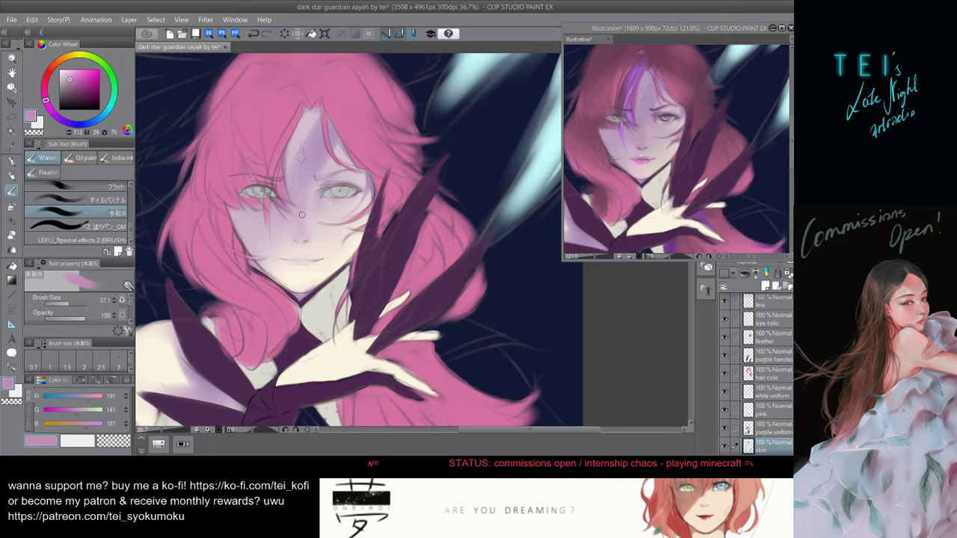
{"action": "left_click_drag", "start_coordinate": [319, 250], "coordinate": [309, 219]}
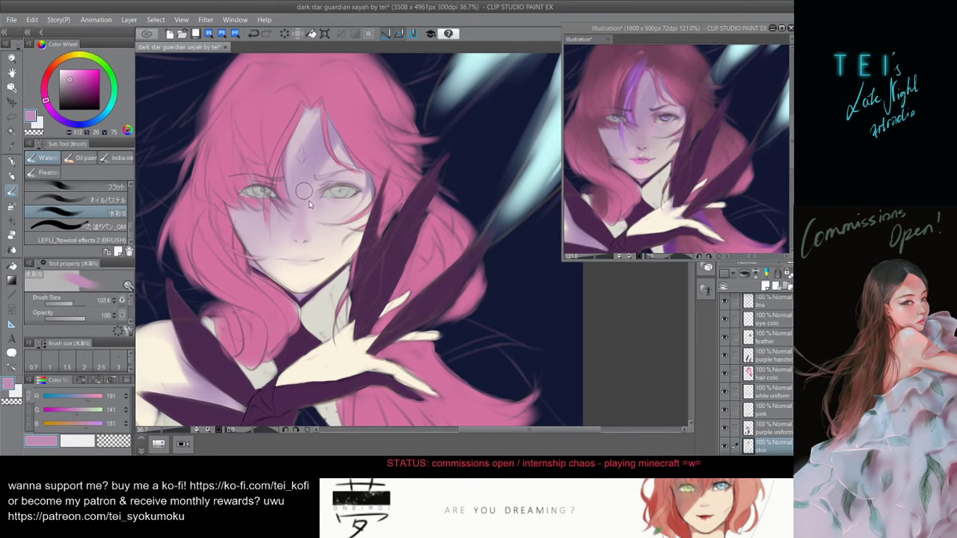
{"action": "key", "text": "]"}
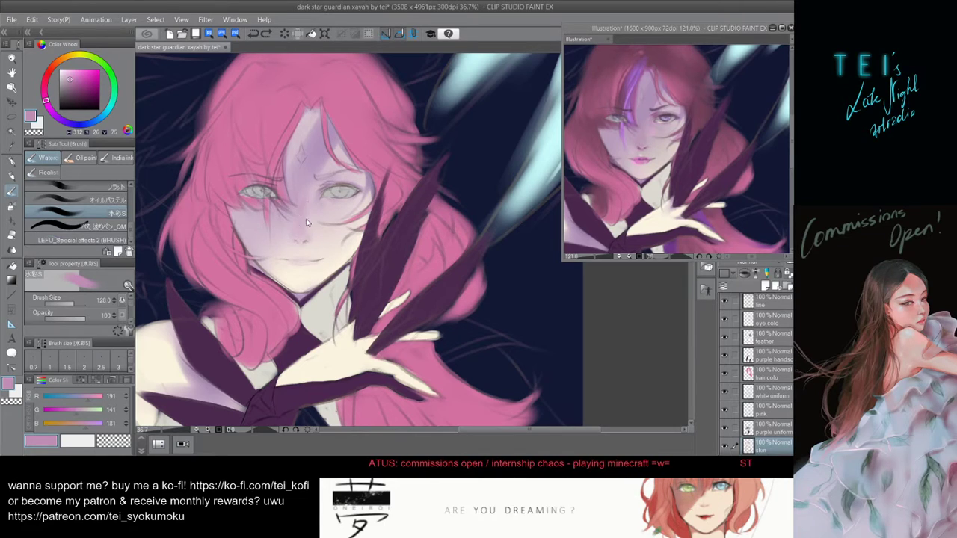
{"action": "left_click_drag", "start_coordinate": [307, 223], "coordinate": [298, 204]}
{"action": "mouse_move", "coordinate": [305, 241]}
{"action": "left_mouse_down"}
{"action": "mouse_move", "coordinate": [298, 237]}
{"action": "mouse_move", "coordinate": [327, 240]}
{"action": "mouse_move", "coordinate": [301, 233]}
{"action": "mouse_move", "coordinate": [317, 239]}
{"action": "left_mouse_up"}
{"action": "key", "text": "ctrl+z"}
{"action": "key", "text": "ctrl+y"}
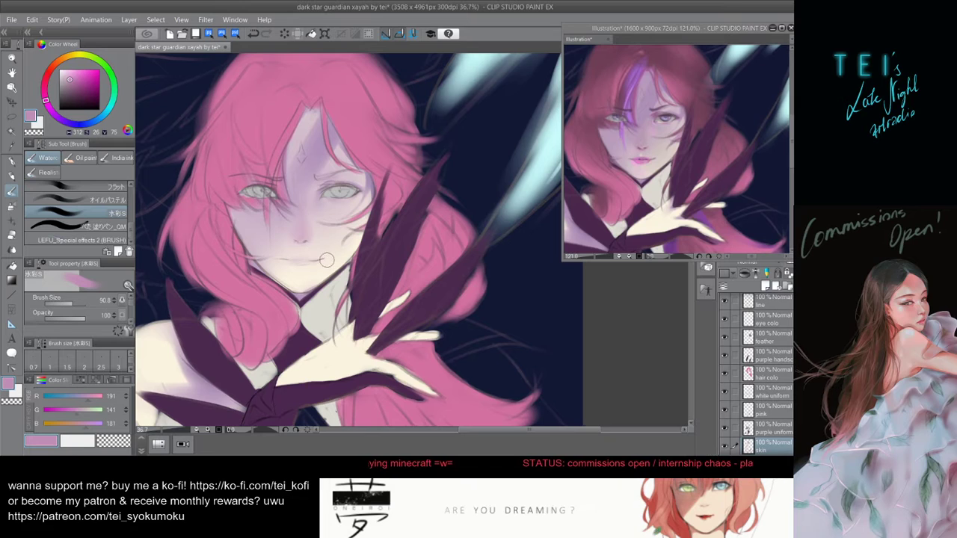
{"action": "left_click_drag", "start_coordinate": [312, 259], "coordinate": [302, 255]}
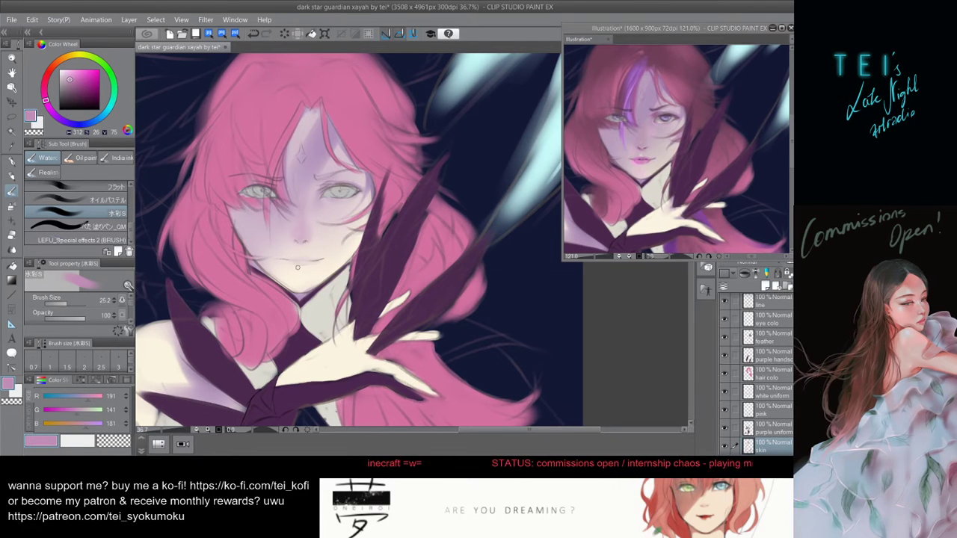
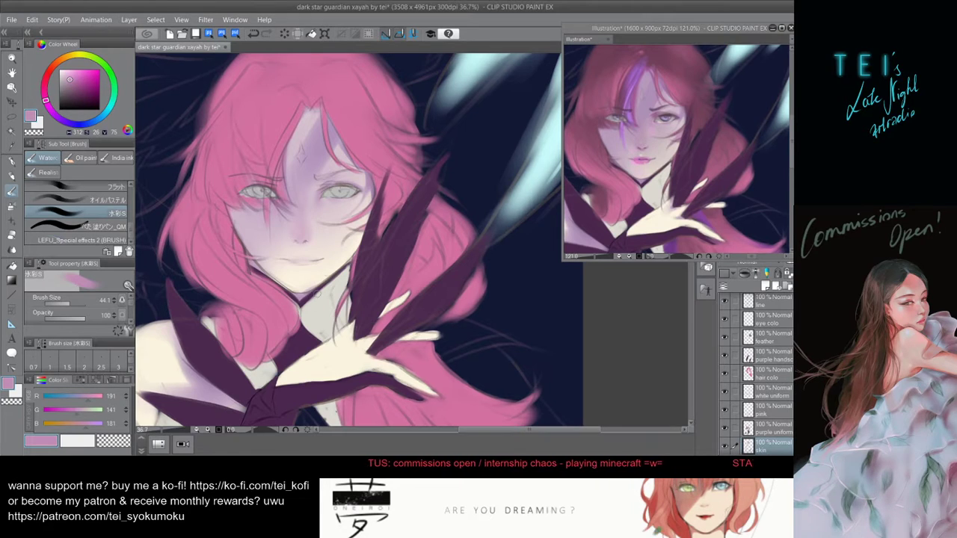
- Deepen the lid and inner corner of the uncovered eye in dusty pink with brush sizes between 8.3 and 30.1
{"action": "key", "text": "["}
{"action": "key", "text": "["}
{"action": "key", "text": "["}
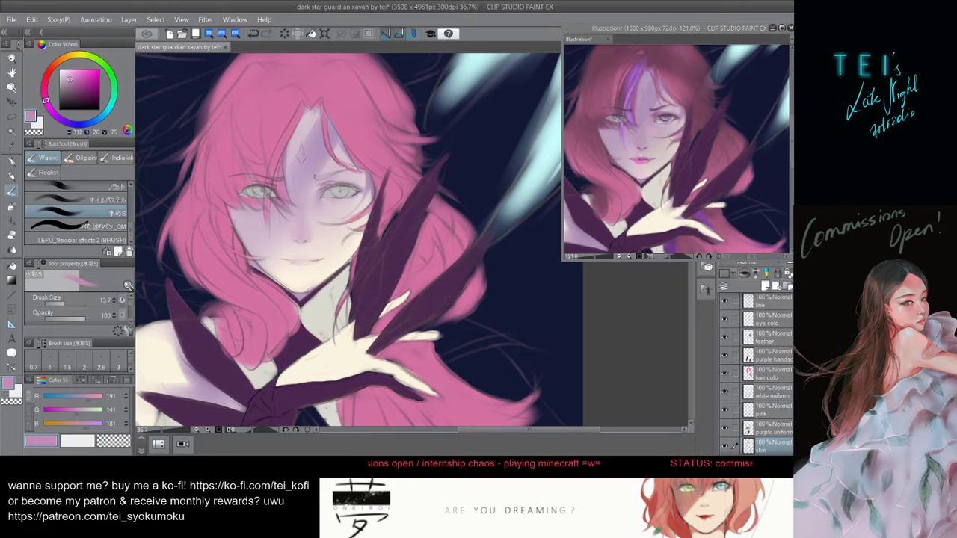
{"action": "key", "text": "bracketright"}
{"action": "key", "text": "bracketright"}
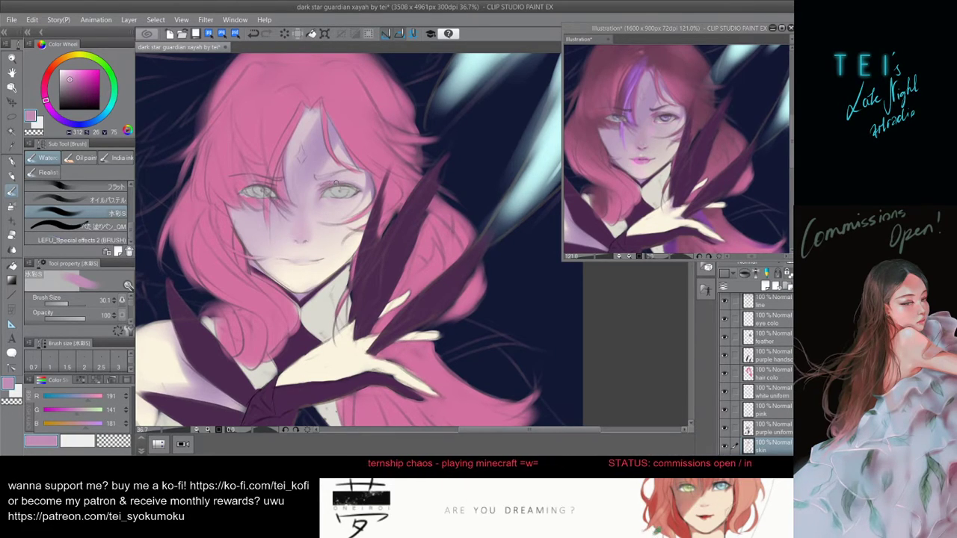
{"action": "key", "text": "bracketleft"}
{"action": "key", "text": "bracketleft"}
{"action": "key", "text": "bracketleft"}
{"action": "key", "text": "bracketleft"}
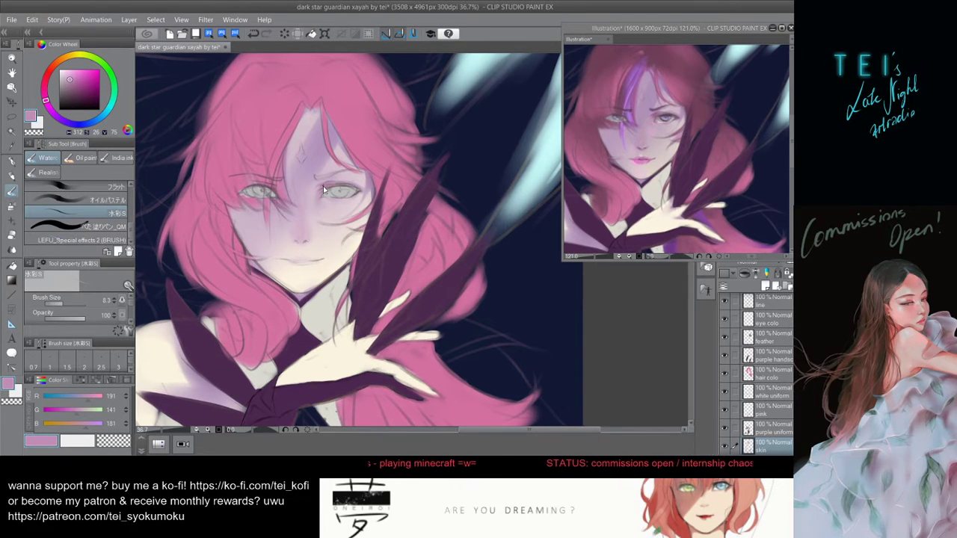
{"action": "key", "text": "bracketright"}
{"action": "key", "text": "bracketright"}
{"action": "key", "text": "bracketright"}
{"action": "key", "text": "bracketright"}
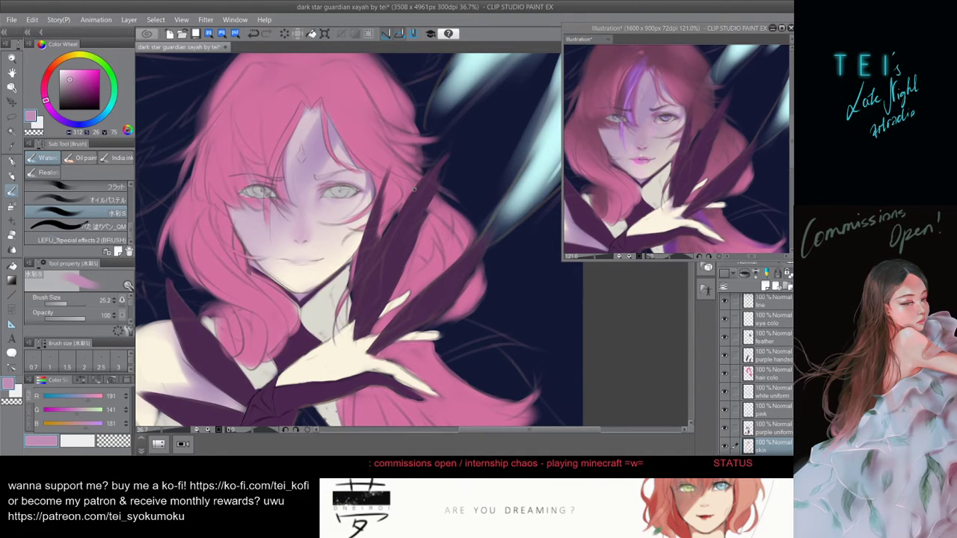
- Refine the dusty pink shading around the nose tip with brush sizes of 19.9 to 61.3, using the reference enlarged to 181.5%
{"action": "left_click", "coordinate": [648, 130]}
{"action": "left_click_drag", "start_coordinate": [647, 131], "coordinate": [662, 149]}
{"action": "scroll", "coordinate": [661, 148], "scroll_direction": "up", "scroll_amount": 1}
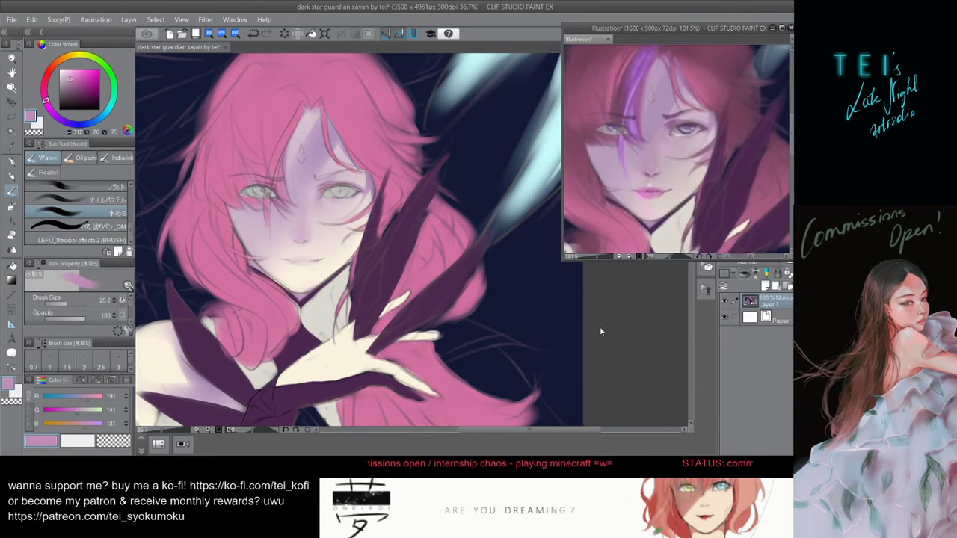
{"action": "left_click", "coordinate": [600, 331]}
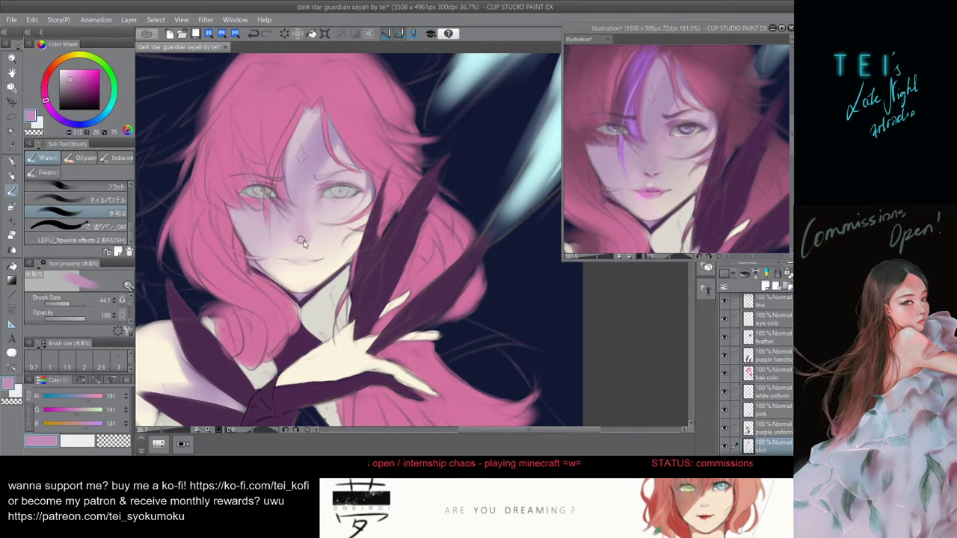
{"action": "left_click_drag", "start_coordinate": [300, 240], "coordinate": [302, 244]}
{"action": "key", "text": "ctrl+z"}
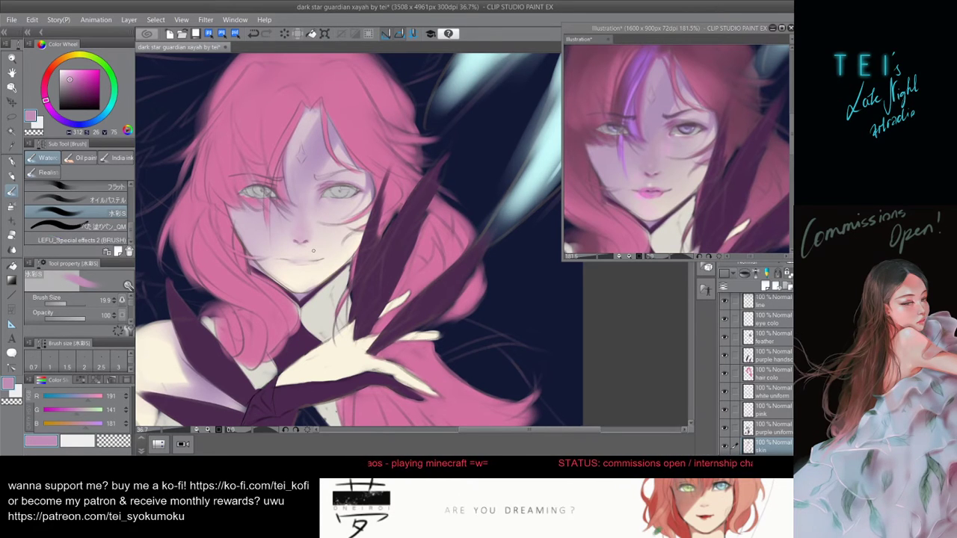
{"action": "key", "text": "]"}
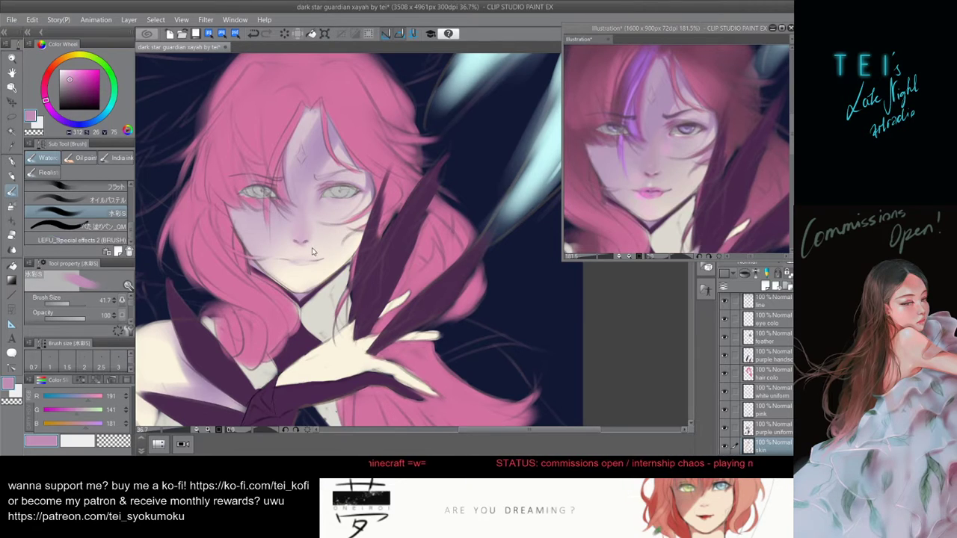
{"action": "key", "text": "]"}
{"action": "key", "text": "]"}
{"action": "key", "text": "]"}
{"action": "key", "text": "]"}
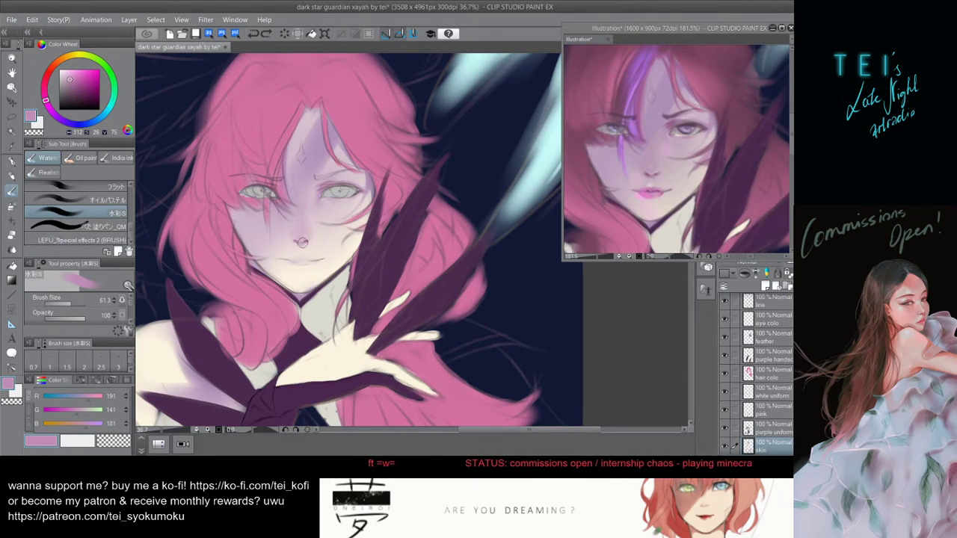
- Sample a pink of RGB 193, 130, 177 from the reference and lay a first tint over the lips
{"action": "left_click", "coordinate": [575, 180]}
{"action": "left_click", "coordinate": [575, 180], "text": "alt"}
{"action": "left_click", "coordinate": [287, 266]}
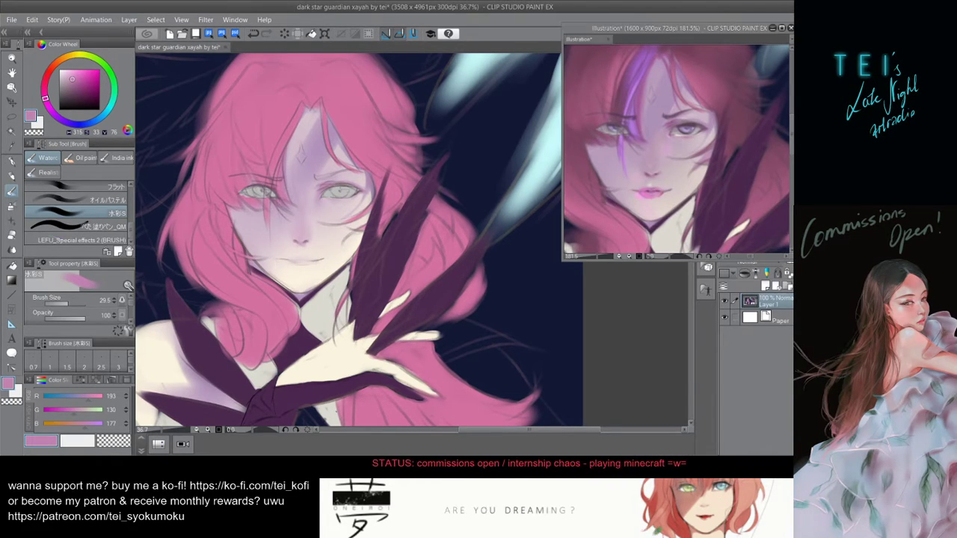
{"action": "key", "text": "["}
{"action": "key", "text": "]"}
{"action": "key", "text": "]"}
{"action": "key", "text": "]"}
{"action": "key", "text": "]"}
{"action": "key", "text": "]"}
{"action": "mouse_move", "coordinate": [309, 261]}
{"action": "left_mouse_down"}
{"action": "mouse_move", "coordinate": [297, 263]}
{"action": "mouse_move", "coordinate": [313, 261]}
{"action": "left_mouse_up"}
- Build up the pink along the lip line and mouth corner with brush sizes of 19.9 and 61.3
{"action": "key", "text": "bracketleft"}
{"action": "key", "text": "bracketleft"}
{"action": "key", "text": "bracketleft"}
{"action": "key", "text": "bracketleft"}
{"action": "key", "text": "bracketleft"}
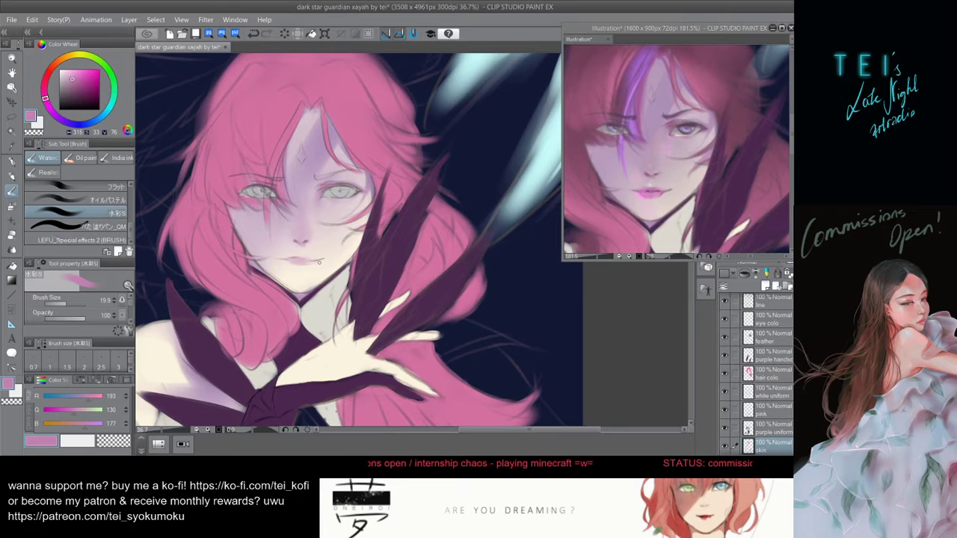
{"action": "key", "text": "bracketright"}
{"action": "key", "text": "bracketright"}
{"action": "key", "text": "bracketright"}
{"action": "key", "text": "bracketright"}
{"action": "key", "text": "bracketright"}
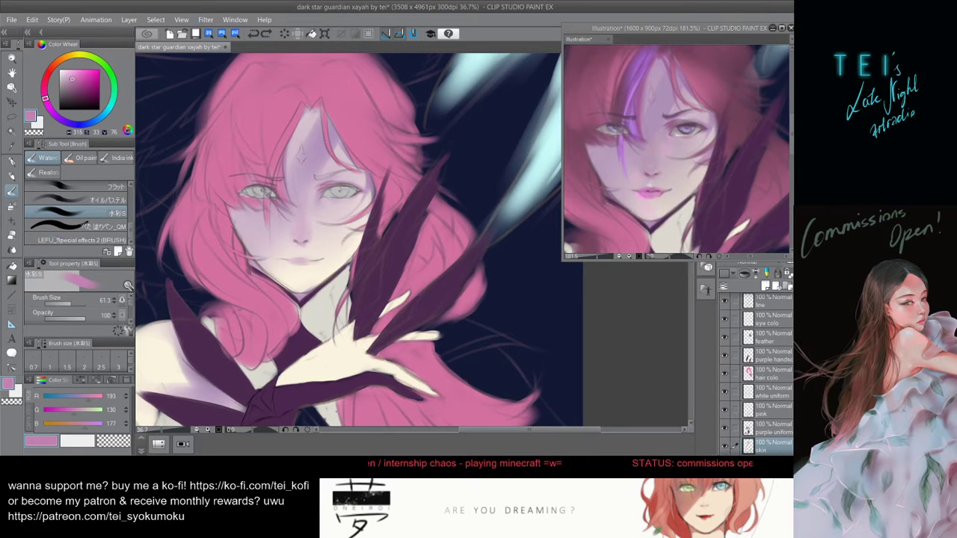
- Refine the lip colour at the mouth corner and the centre of the lips with brush sizes of 34.2 and 17.5
{"action": "key", "text": "bracketleft"}
{"action": "key", "text": "bracketleft"}
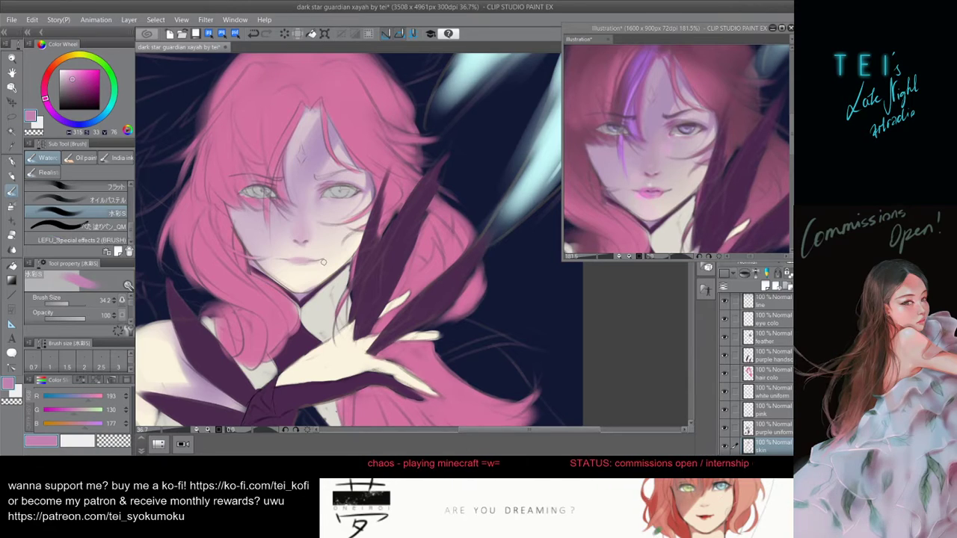
{"action": "key", "text": "bracketright"}
{"action": "key", "text": "bracketright"}
{"action": "key", "text": "bracketright"}
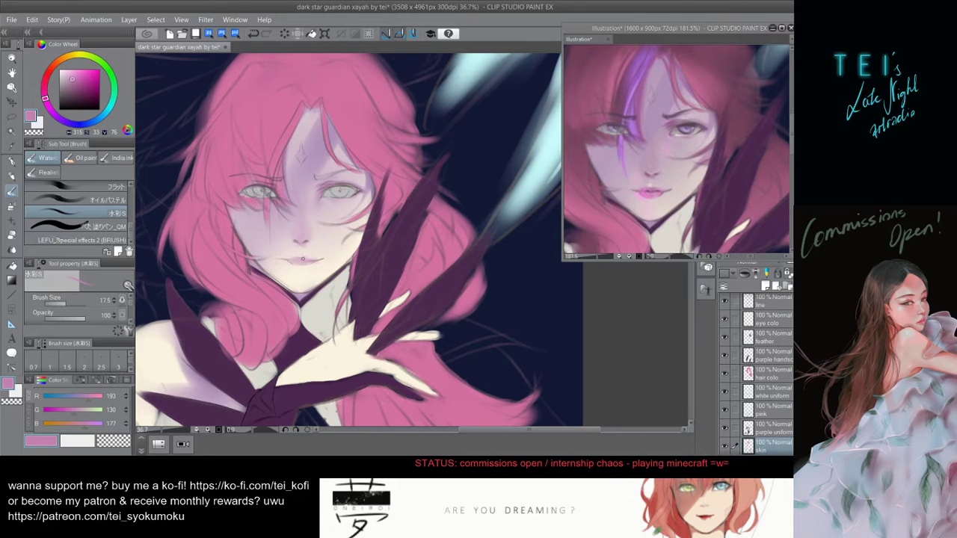
- Paint the center of the upper lip on the skin layer in muted pink with a brush size of 11.2
{"action": "key", "text": "bracketright"}
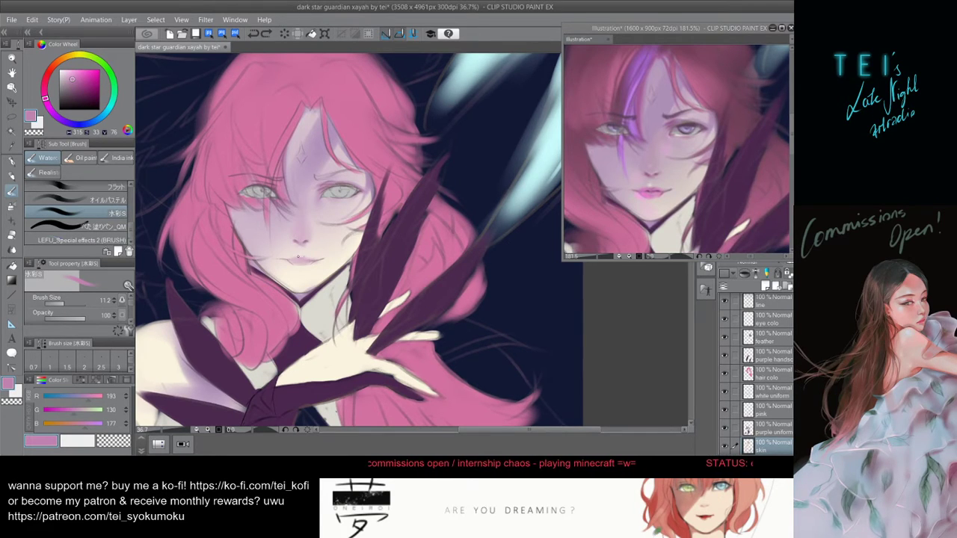
{"action": "left_click_drag", "start_coordinate": [298, 256], "coordinate": [303, 259]}
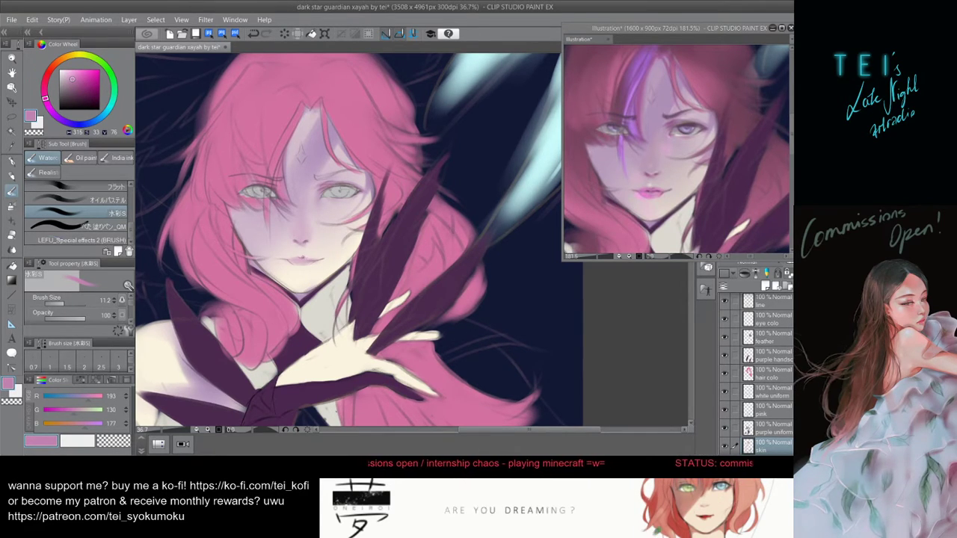
{"action": "left_click_drag", "start_coordinate": [302, 261], "coordinate": [300, 257]}
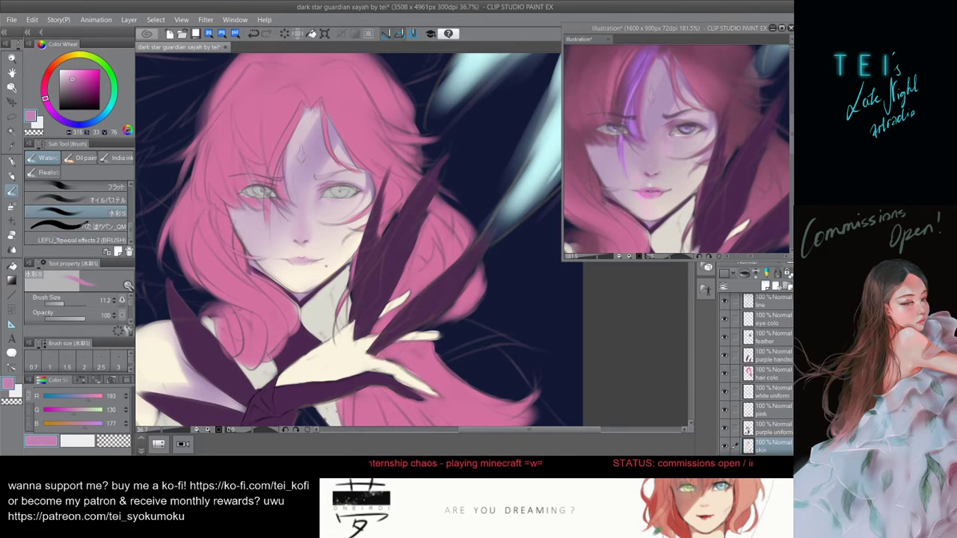
- Sample a lighter pink from the mouth and soften the lips with a brush size of 21.3
{"action": "left_click", "coordinate": [308, 259], "text": "alt"}
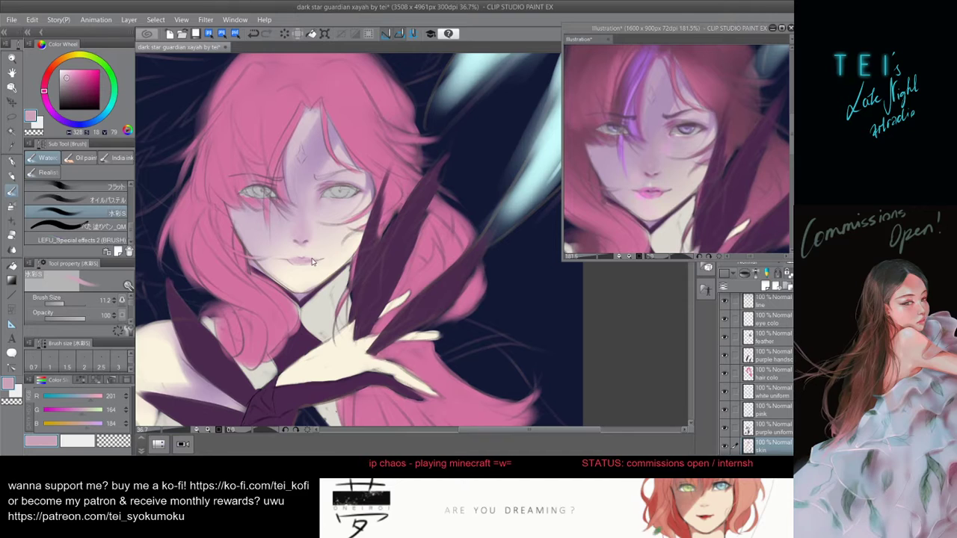
{"action": "key", "text": "]"}
{"action": "left_click_drag", "start_coordinate": [293, 260], "coordinate": [311, 261]}
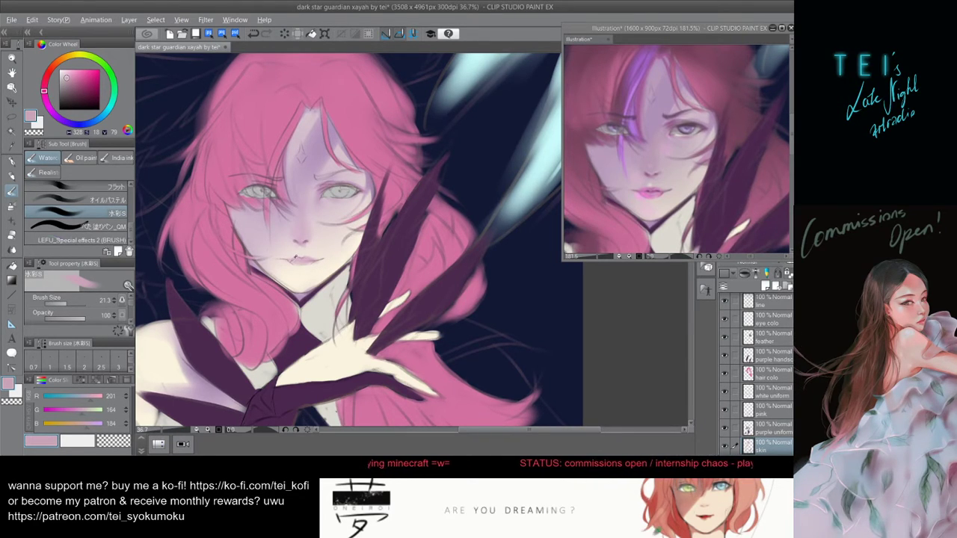
- Sample the dark mauve lip line from the reference picture and dab it on the center of the painted mouth
{"action": "left_click", "coordinate": [647, 187]}
{"action": "left_click", "coordinate": [650, 187], "text": "alt"}
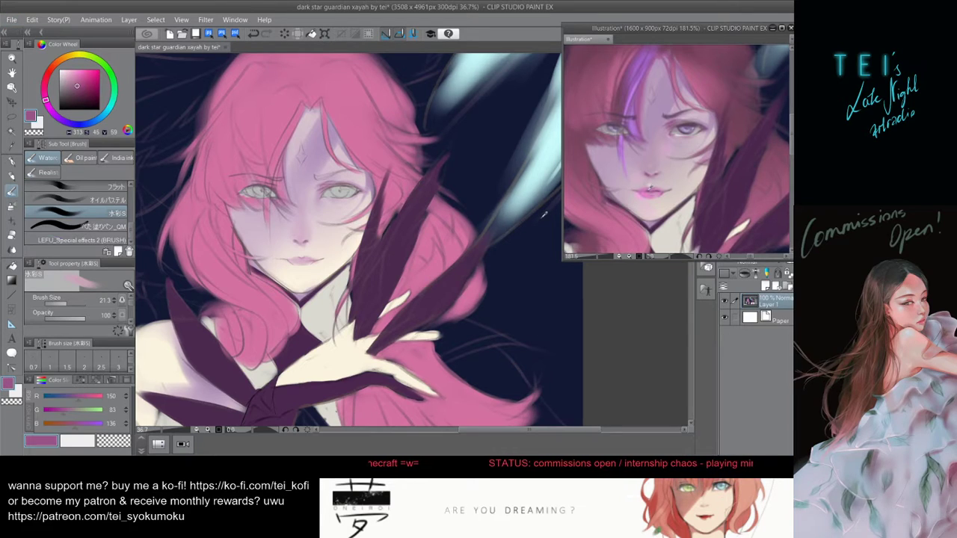
{"action": "left_click", "coordinate": [649, 187], "text": "alt"}
{"action": "left_click", "coordinate": [302, 260]}
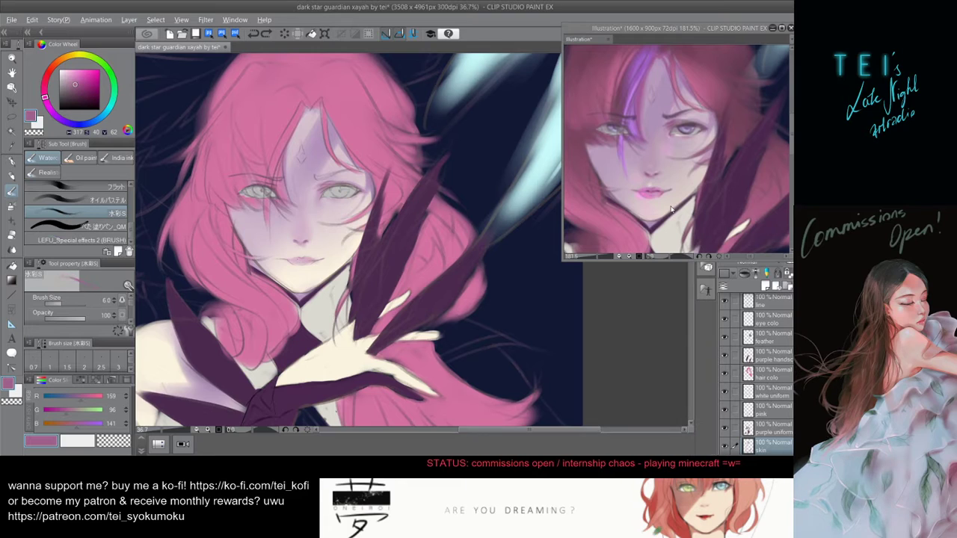
{"action": "left_click", "coordinate": [649, 189]}
{"action": "left_click", "coordinate": [649, 187], "text": "alt"}
{"action": "left_click", "coordinate": [652, 192], "text": "alt"}
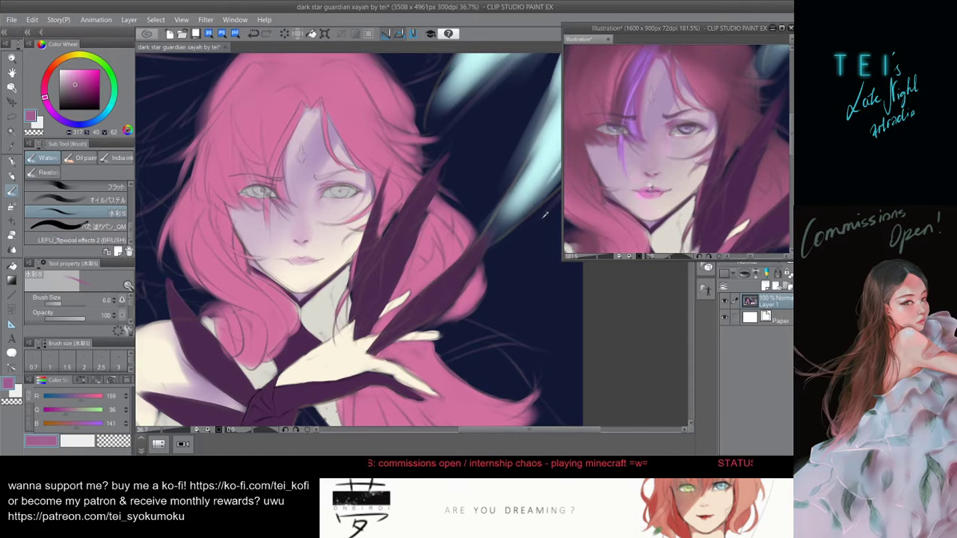
- Sample the mauve at the mouth and repaint the line between the lips with a brush size of 9.9
{"action": "left_click", "coordinate": [303, 261], "text": "alt"}
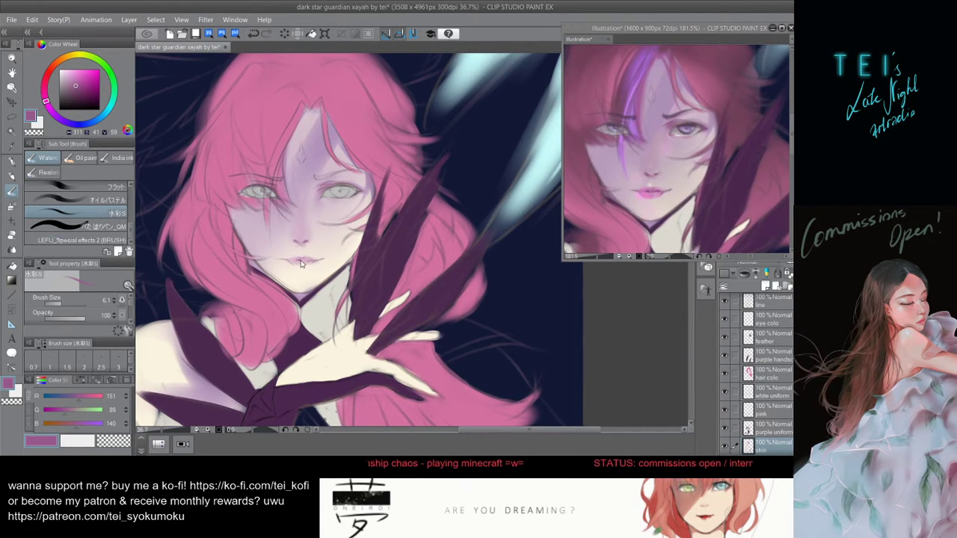
{"action": "key", "text": "]"}
{"action": "key", "text": "ctrl+z"}
{"action": "left_click_drag", "start_coordinate": [305, 262], "coordinate": [297, 263]}
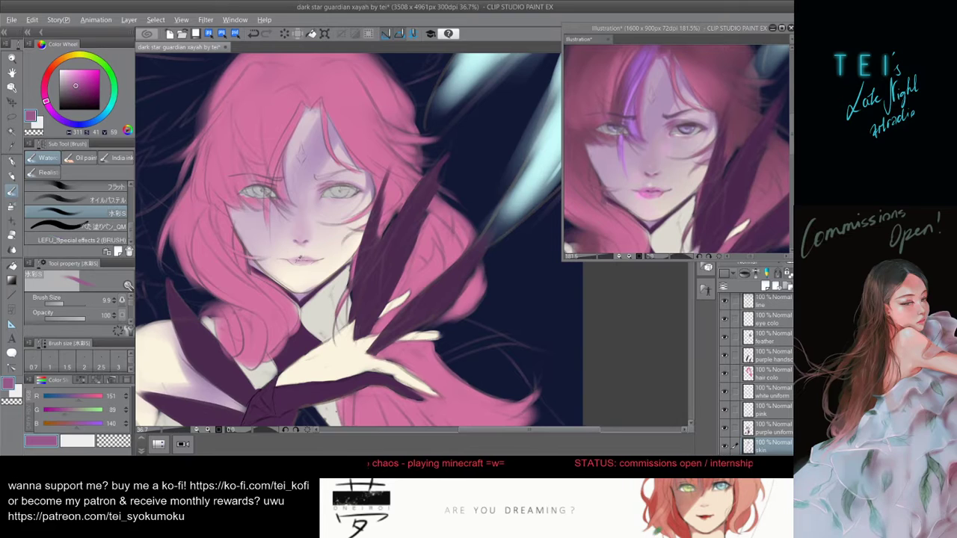
- Sample the pale pink of the lower lip for touching up the mouth and set the brush size to 8.3
{"action": "left_click", "coordinate": [304, 265], "text": "alt"}
{"action": "left_click_drag", "start_coordinate": [298, 266], "coordinate": [307, 265], "text": "ctrl+alt"}
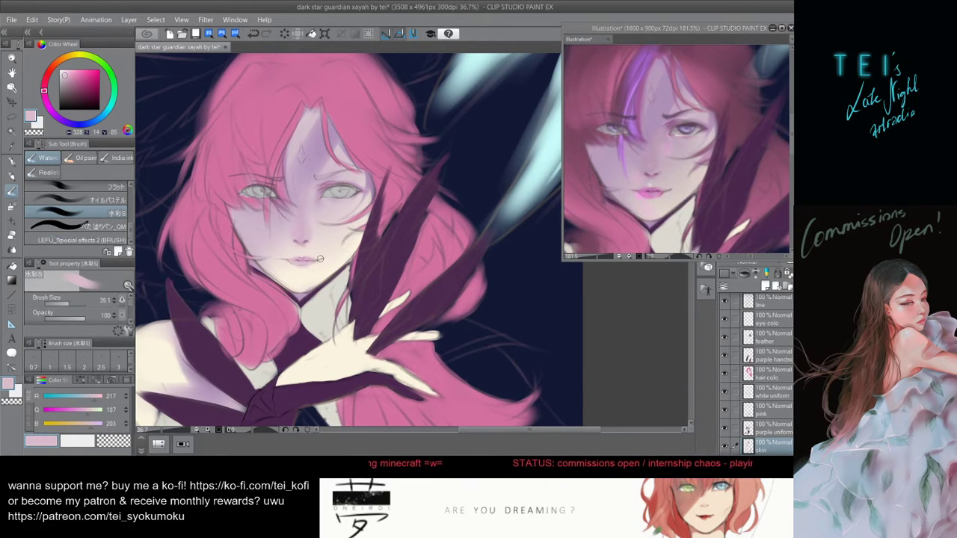
{"action": "left_click_drag", "start_coordinate": [327, 262], "coordinate": [319, 262], "text": "ctrl+alt"}
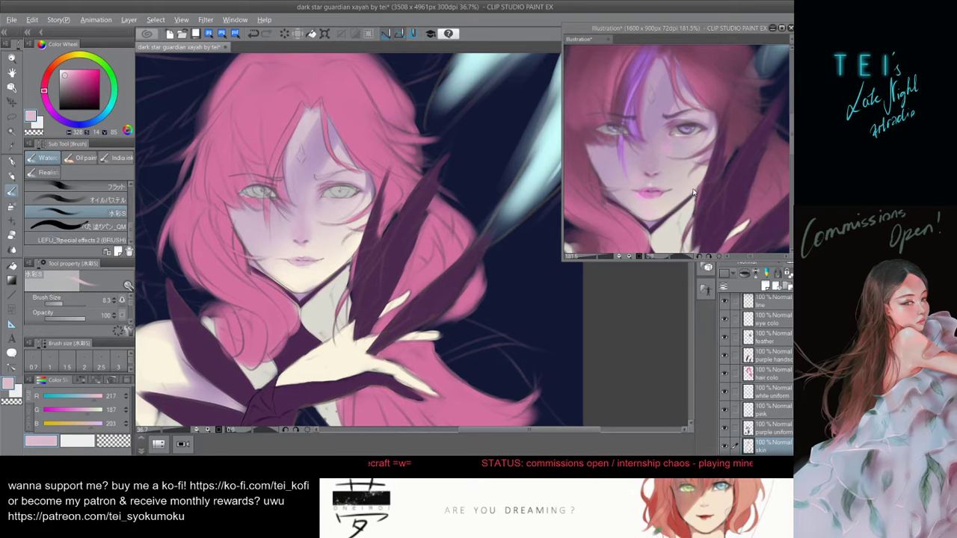
- Sample the mauve lip line from the reference picture and darken the drawing color to RGB 126, 61, 113
{"action": "left_click", "coordinate": [566, 215]}
{"action": "left_click", "coordinate": [545, 214], "text": "alt"}
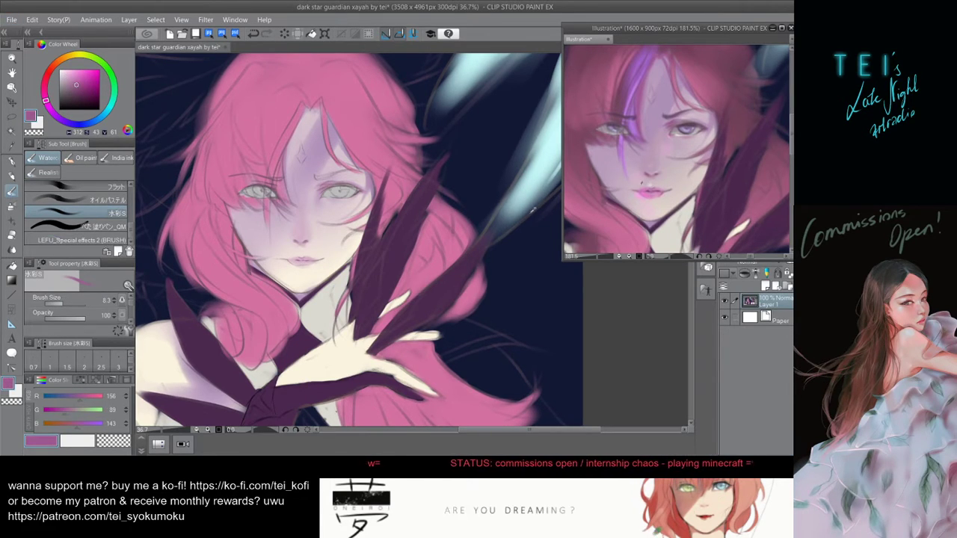
{"action": "left_click", "coordinate": [79, 90]}
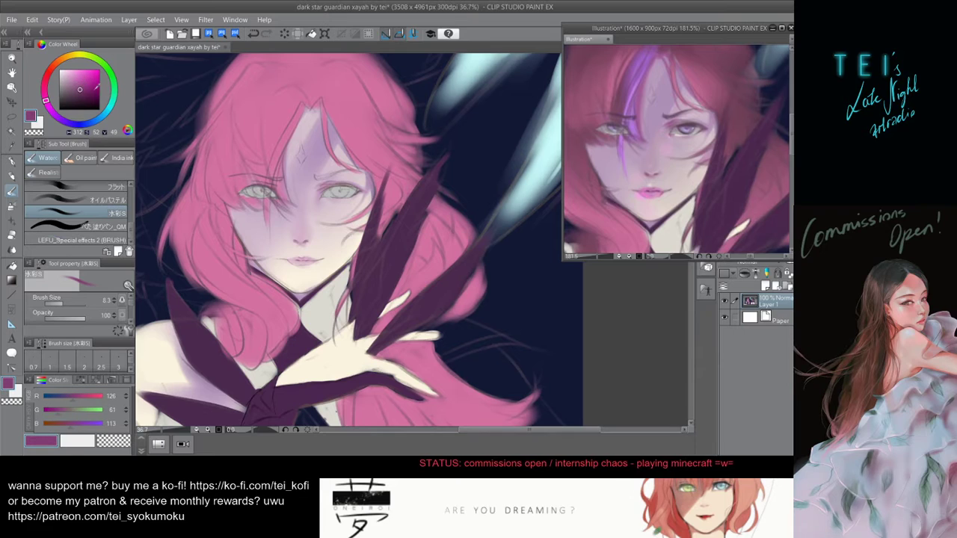
- Try dark plum strokes along the lip line and mouth corner at brush sizes 8.3 and 13.7, undoing them
{"action": "left_click", "coordinate": [315, 261]}
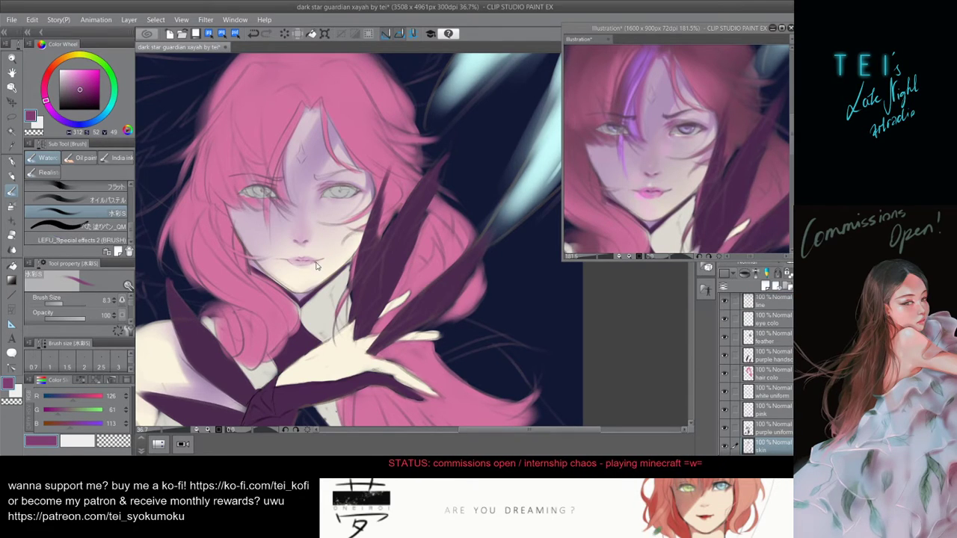
{"action": "key", "text": "ctrl+z"}
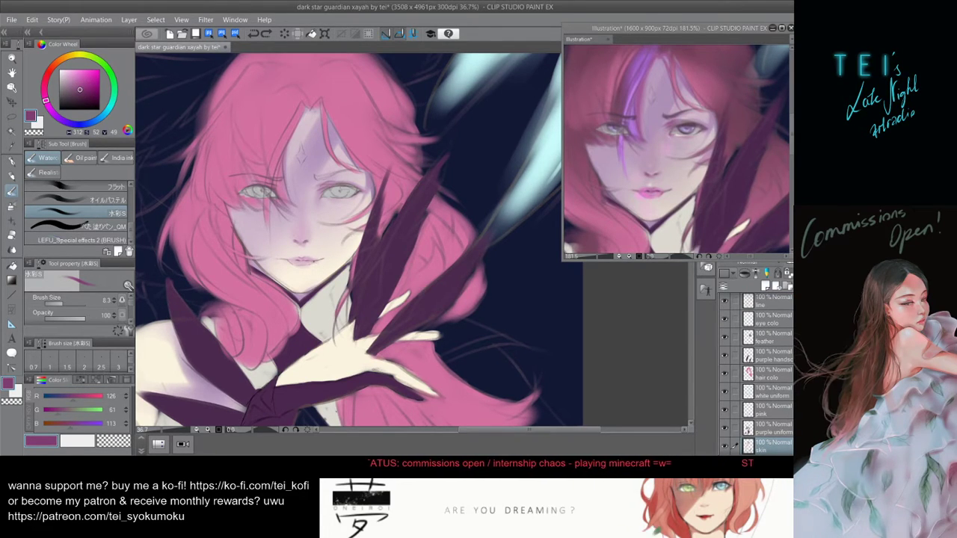
{"action": "left_click_drag", "start_coordinate": [313, 261], "coordinate": [305, 263]}
{"action": "key", "text": "ctrl+z"}
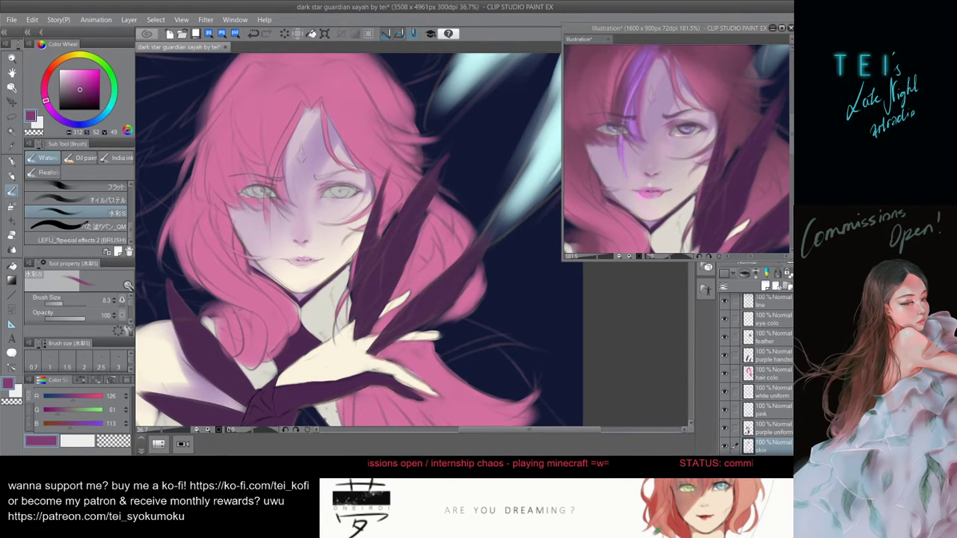
{"action": "left_click_drag", "start_coordinate": [309, 262], "coordinate": [305, 268]}
{"action": "key", "text": "ctrl+z"}
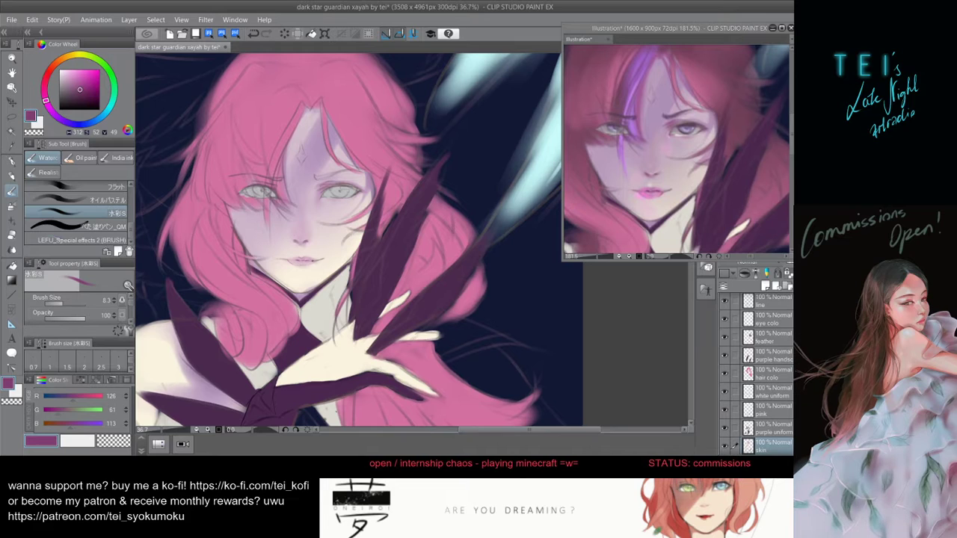
{"action": "key", "text": "ctrl+z"}
{"action": "mouse_move", "coordinate": [309, 261]}
{"action": "left_mouse_down"}
{"action": "mouse_move", "coordinate": [306, 267]}
{"action": "mouse_move", "coordinate": [324, 261]}
{"action": "left_mouse_up"}
{"action": "key", "text": "ctrl+z"}
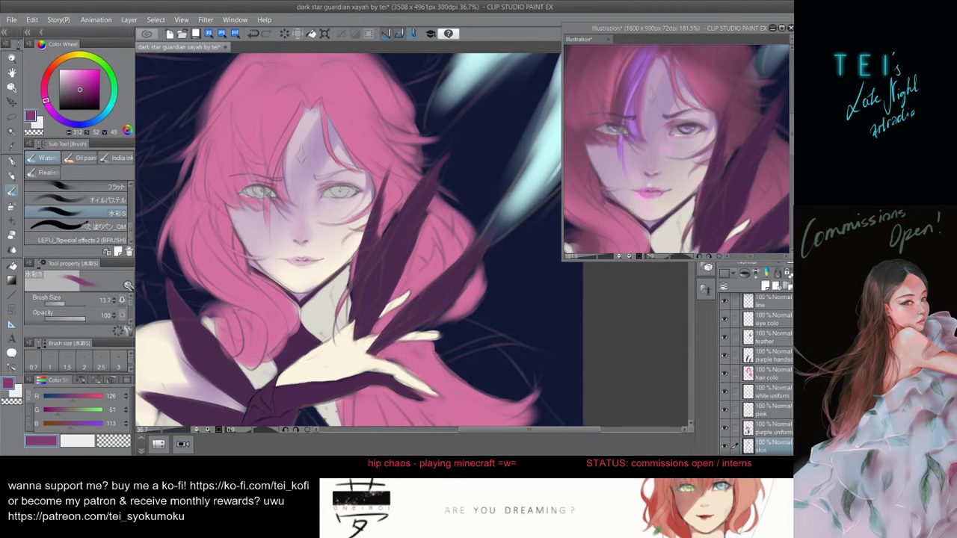
{"action": "key", "text": "ctrl+z"}
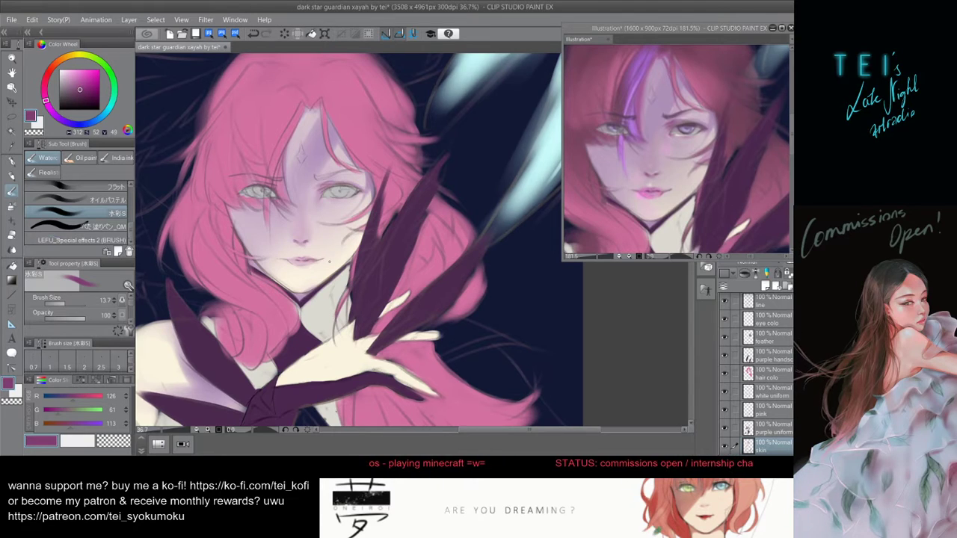
{"action": "key", "text": "ctrl+z"}
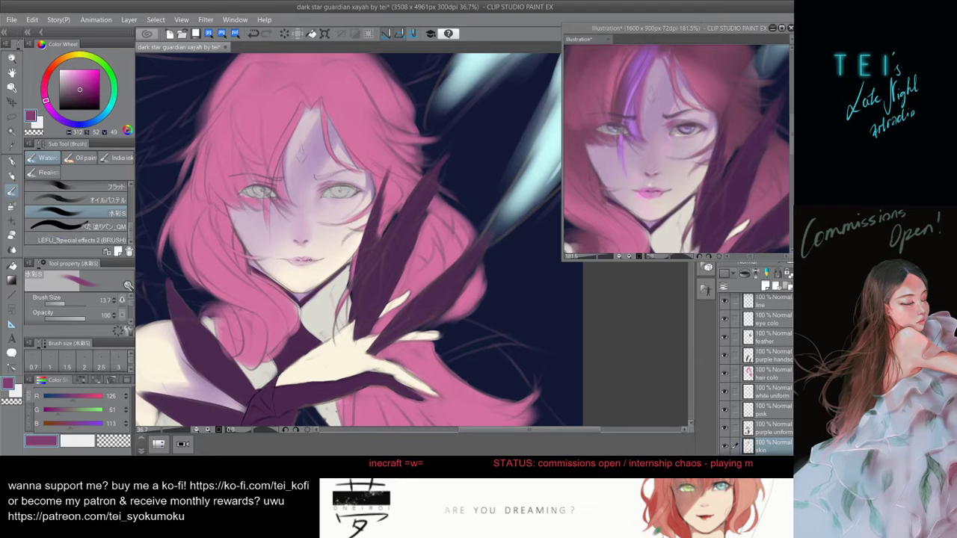
- Examine the whole reference picture at 50% and return to a close-up of its face at 165%
{"action": "left_click", "coordinate": [657, 154]}
{"action": "scroll", "coordinate": [657, 148], "scroll_direction": "down", "scroll_amount": 5}
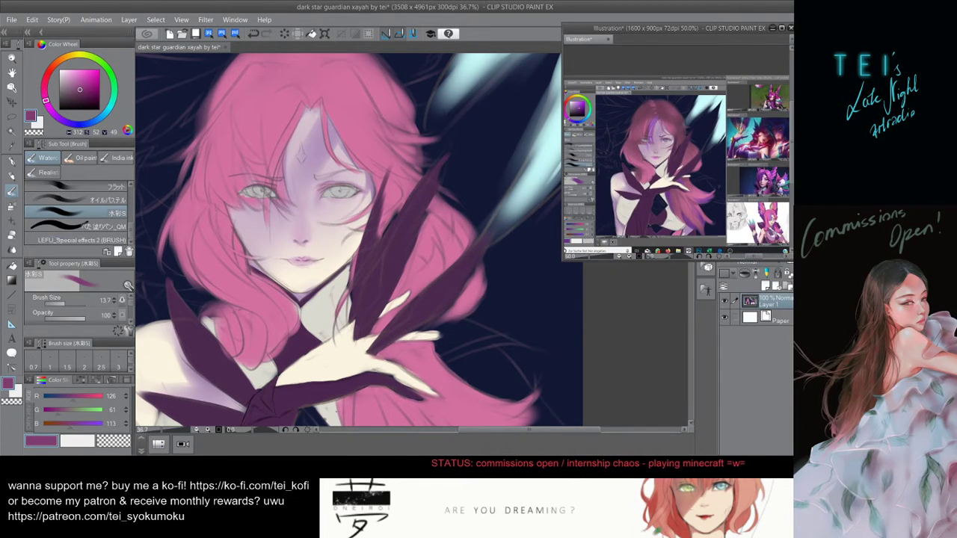
{"action": "scroll", "coordinate": [648, 161], "scroll_direction": "up", "scroll_amount": 5}
{"action": "scroll", "coordinate": [702, 179], "scroll_direction": "up", "scroll_amount": 1}
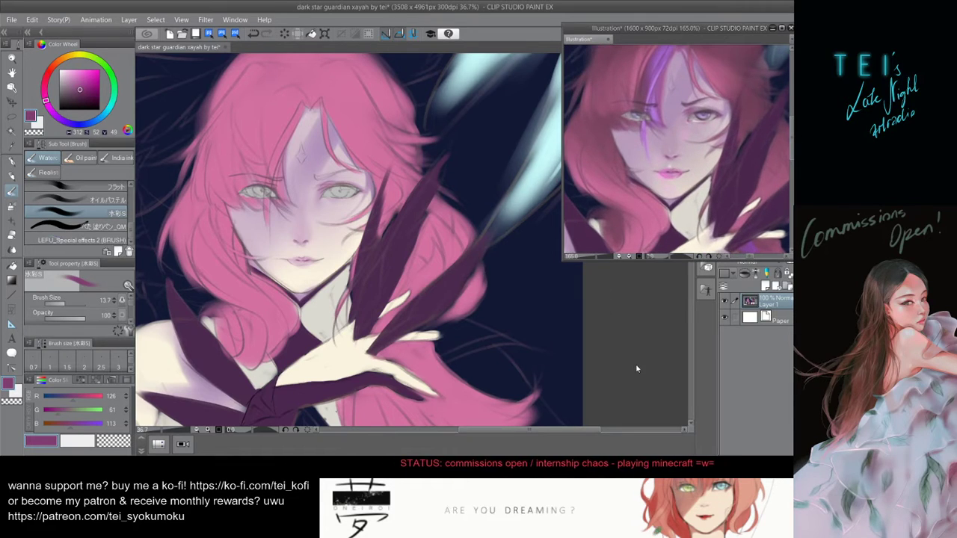
{"action": "left_click", "coordinate": [636, 366]}
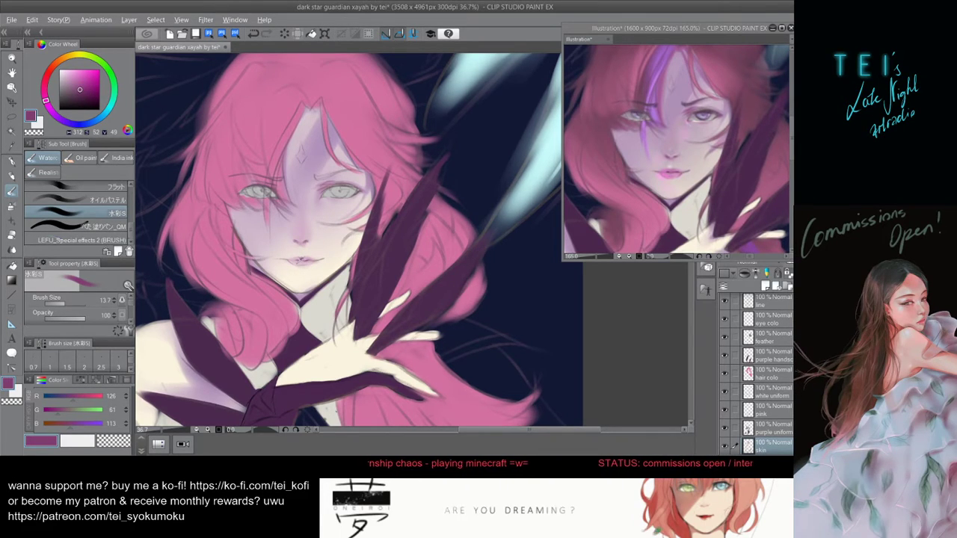
- Sample the pale pink of the lower lip, paint over the mouth's edge, and reduce the brush size to 17.5
{"action": "left_click", "coordinate": [297, 263], "text": "alt"}
{"action": "left_click_drag", "start_coordinate": [292, 261], "coordinate": [296, 262]}
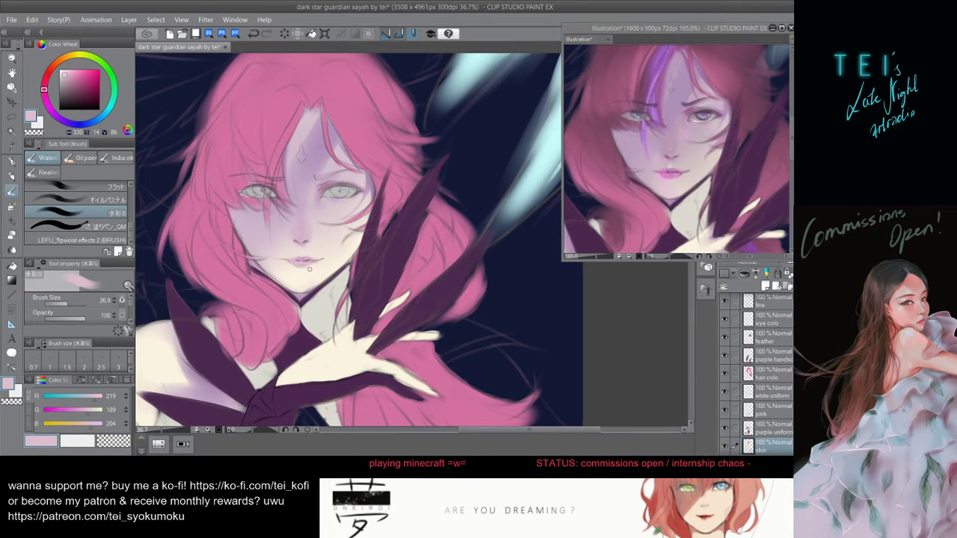
{"action": "key", "text": "bracketleft"}
{"action": "key", "text": "bracketleft"}
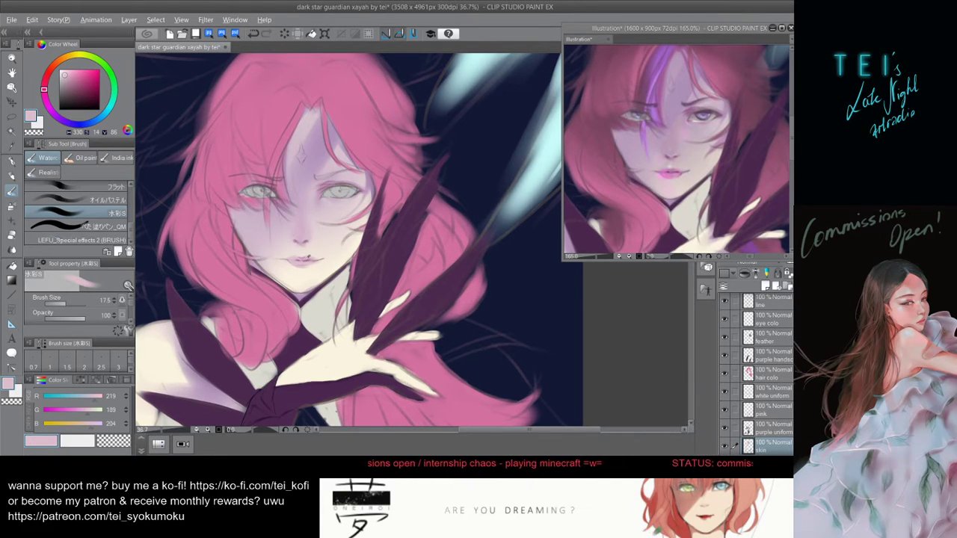
- Try mauve strokes sampled from the lip line on the lower lip, reducing the brush size to 8.3 and undoing them
{"action": "left_click", "coordinate": [306, 259], "text": "alt"}
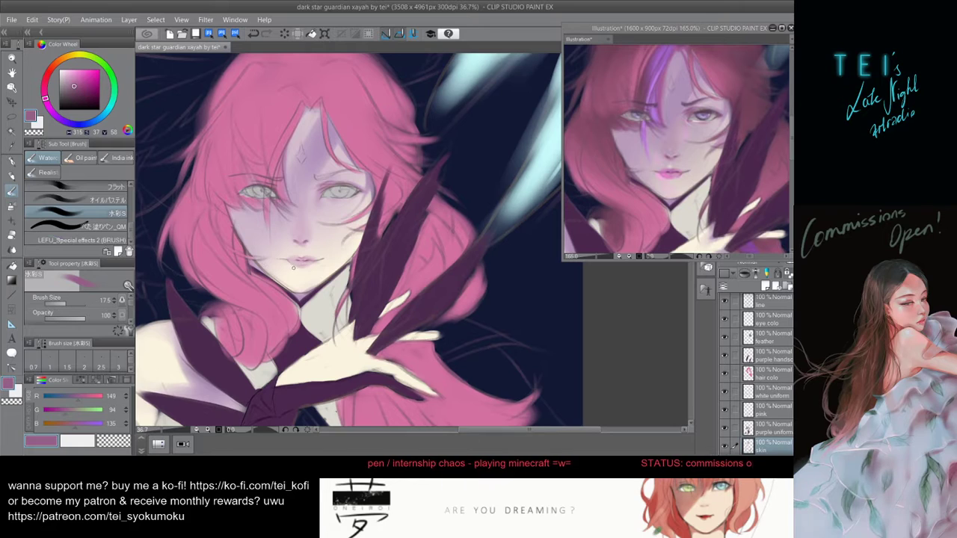
{"action": "key", "text": "ctrl+z"}
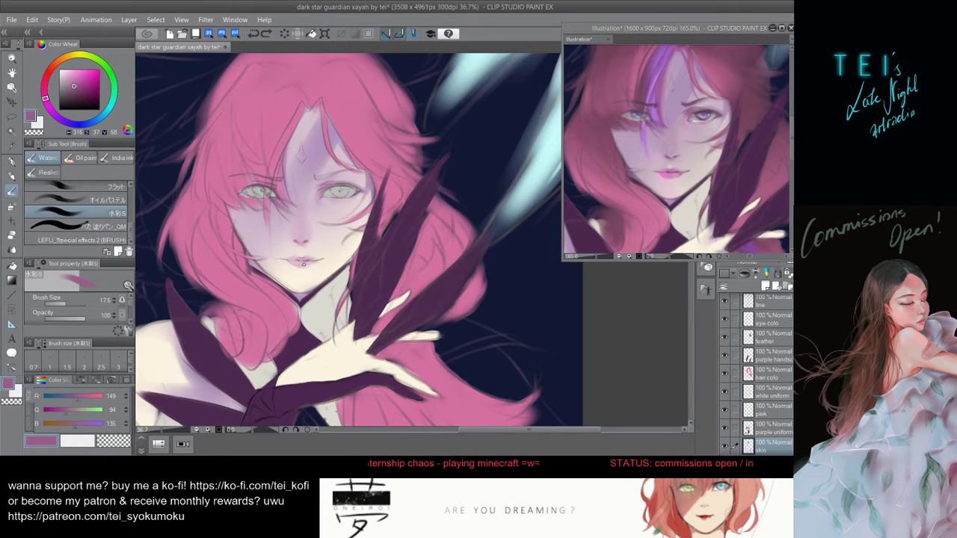
{"action": "key", "text": "bracketright"}
{"action": "key", "text": "ctrl+z"}
{"action": "key", "text": "bracketleft"}
{"action": "key", "text": "bracketleft"}
{"action": "key", "text": "bracketleft"}
{"action": "key", "text": "bracketleft"}
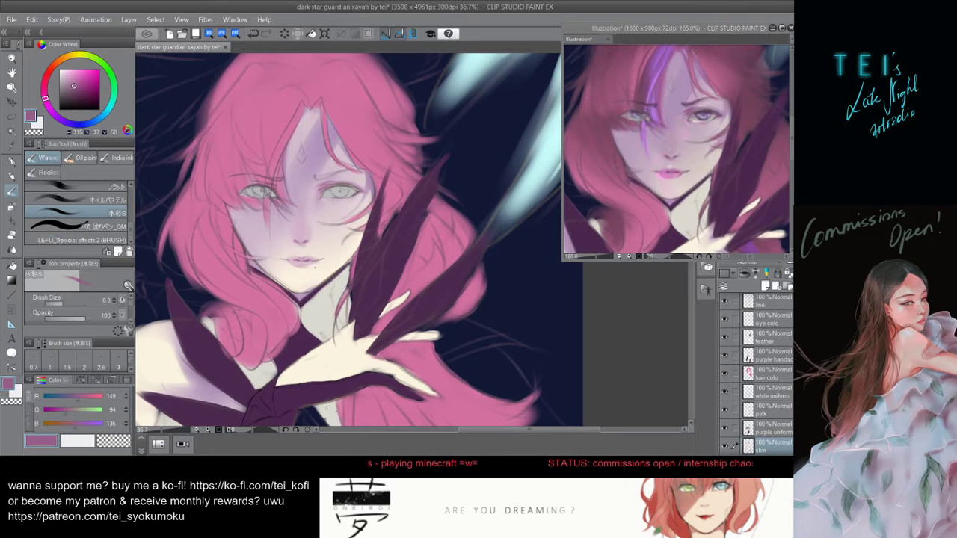
{"action": "key", "text": "ctrl+z"}
{"action": "left_click", "coordinate": [301, 264]}
{"action": "key", "text": "ctrl+z"}
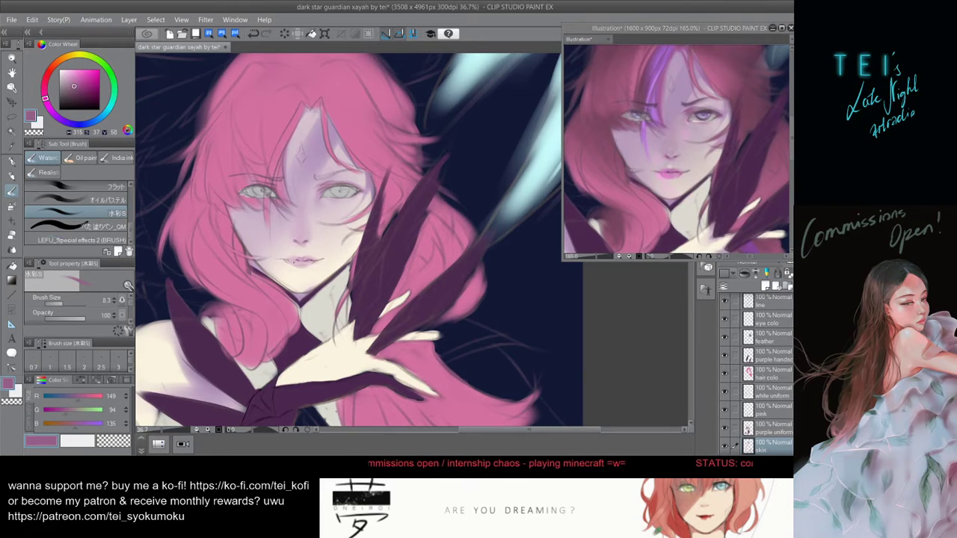
- Retouch the lips with sampled pale pink at brush size 19.9 and define the mouth's corner in sampled mauve with a smaller brush
{"action": "left_click", "coordinate": [297, 261], "text": "alt"}
{"action": "key", "text": "]"}
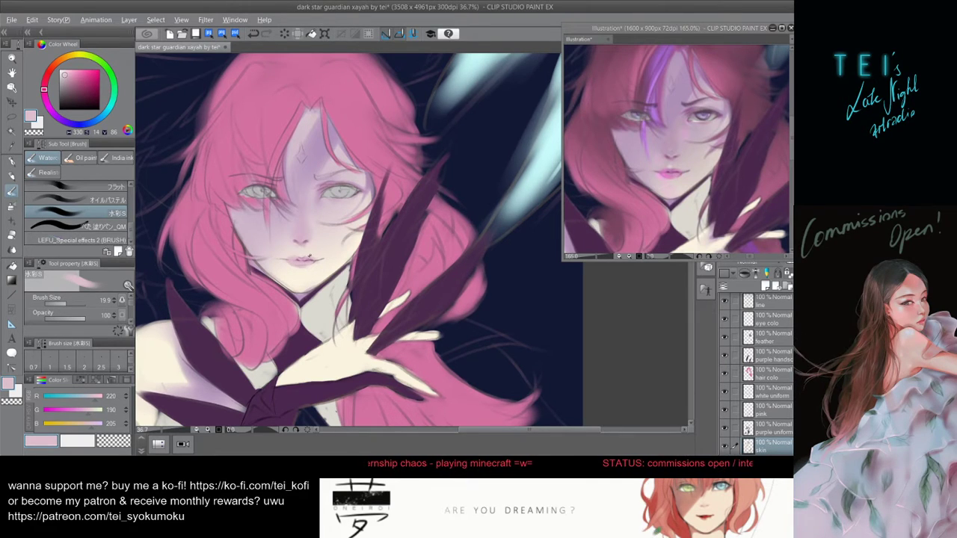
{"action": "left_click", "coordinate": [302, 257], "text": "alt"}
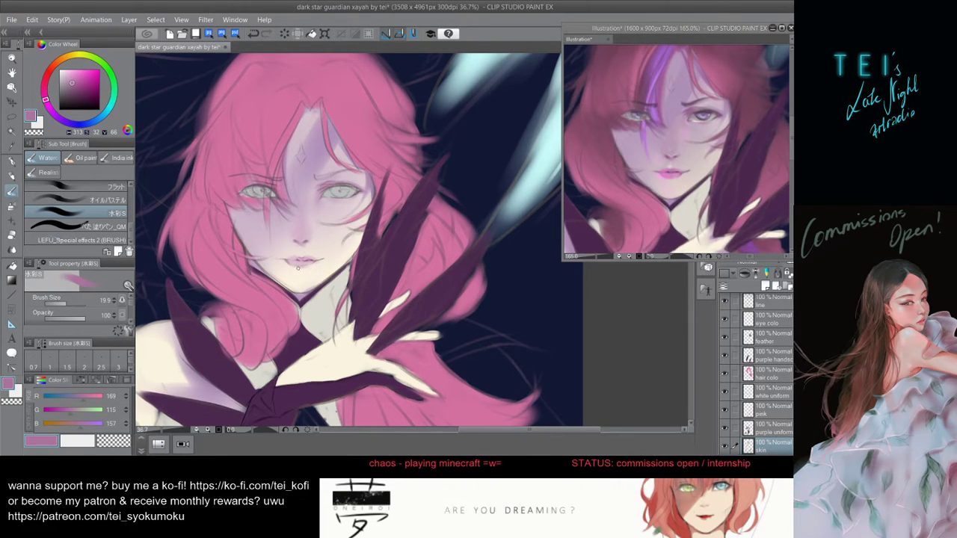
{"action": "key", "text": "["}
{"action": "key", "text": "["}
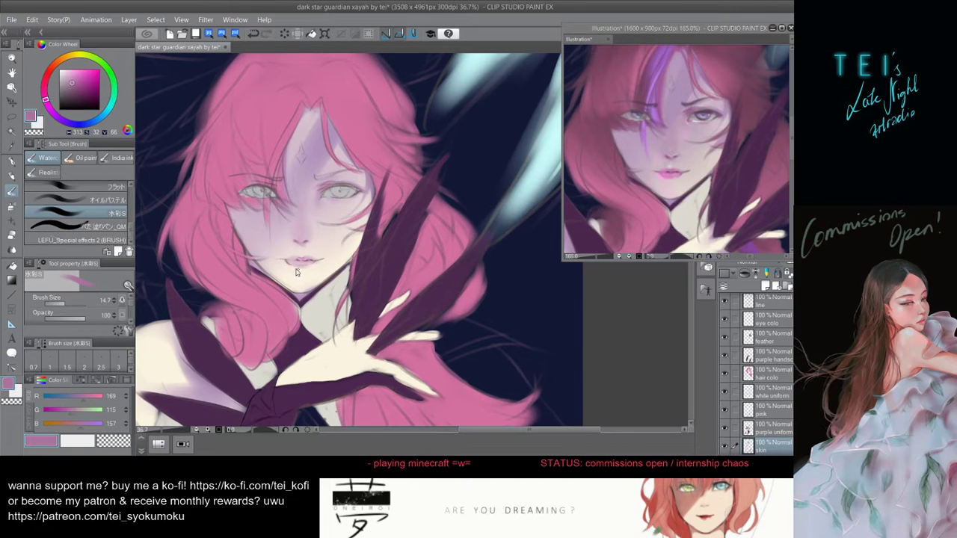
{"action": "left_click_drag", "start_coordinate": [287, 266], "coordinate": [285, 260]}
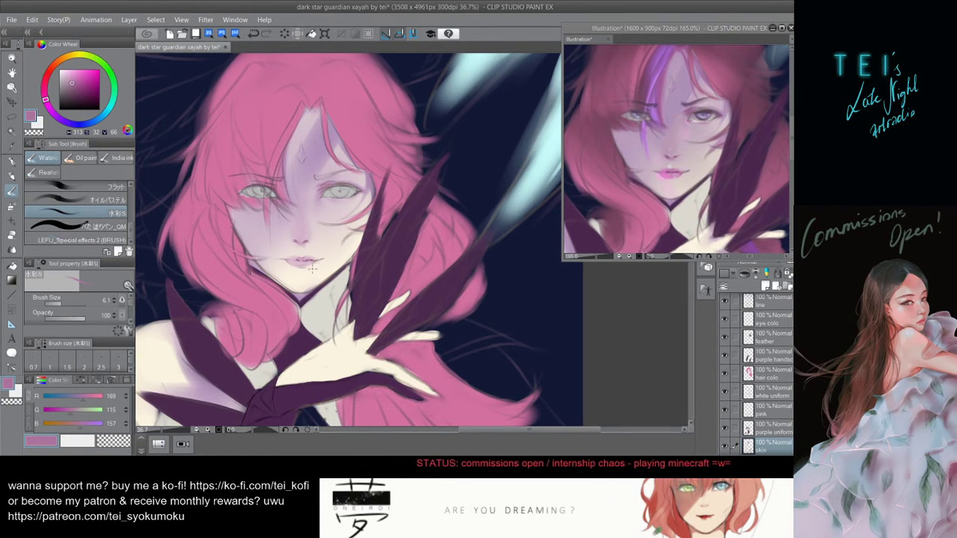
{"action": "key", "text": "]"}
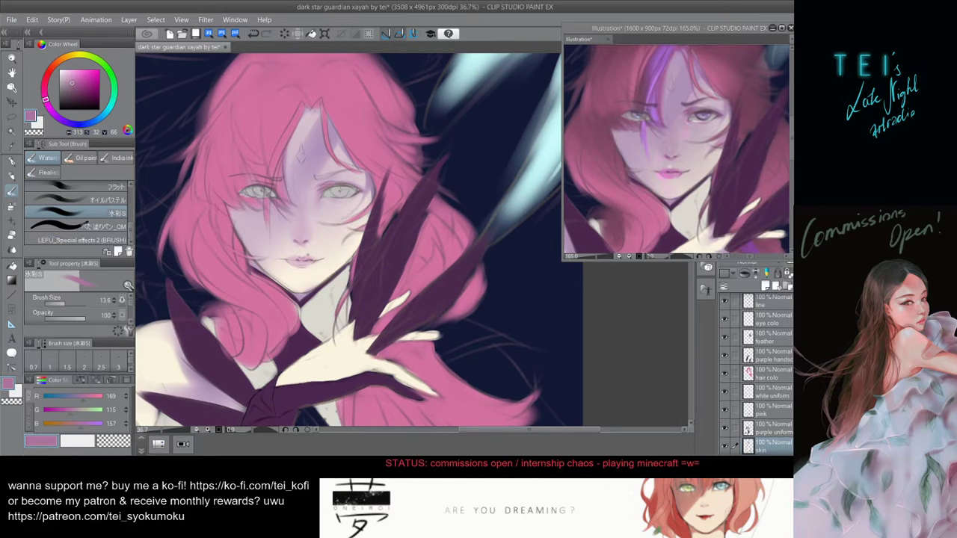
- Retouch the mouth's corner at brush size 13.6, undo the last stroke made in sampled pale pink, and sample the upper lip's mauve
{"action": "left_click_drag", "start_coordinate": [326, 257], "coordinate": [328, 265]}
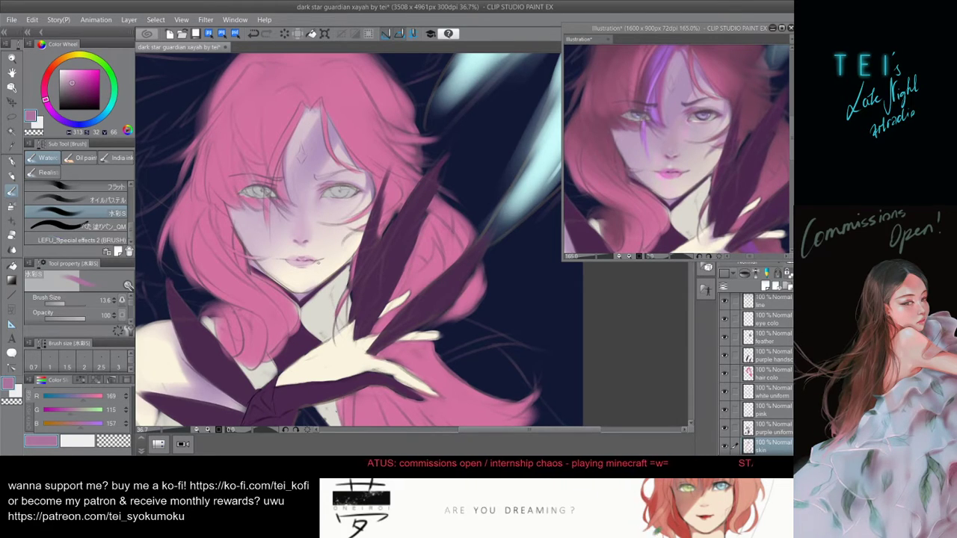
{"action": "left_click", "coordinate": [328, 265], "text": "alt"}
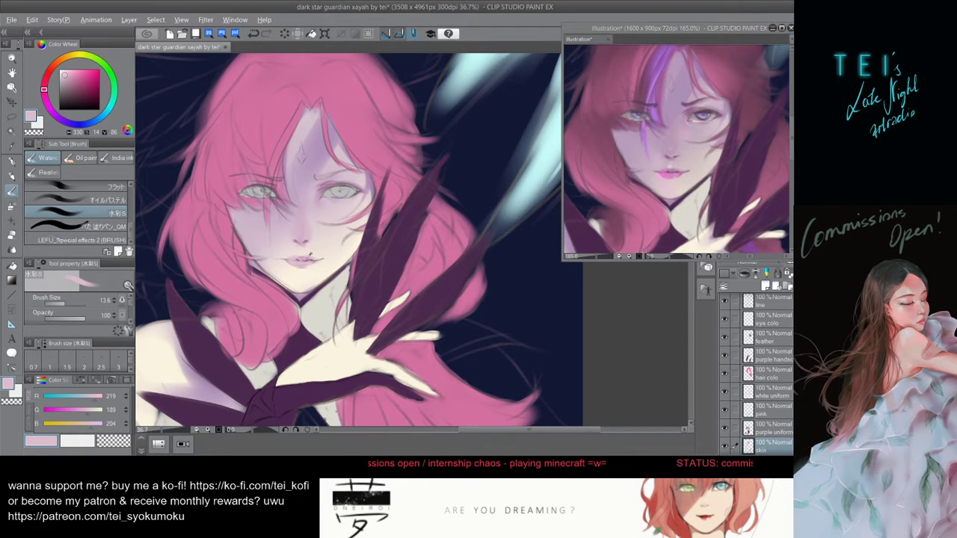
{"action": "key", "text": "alt"}
{"action": "key", "text": "ctrl+z"}
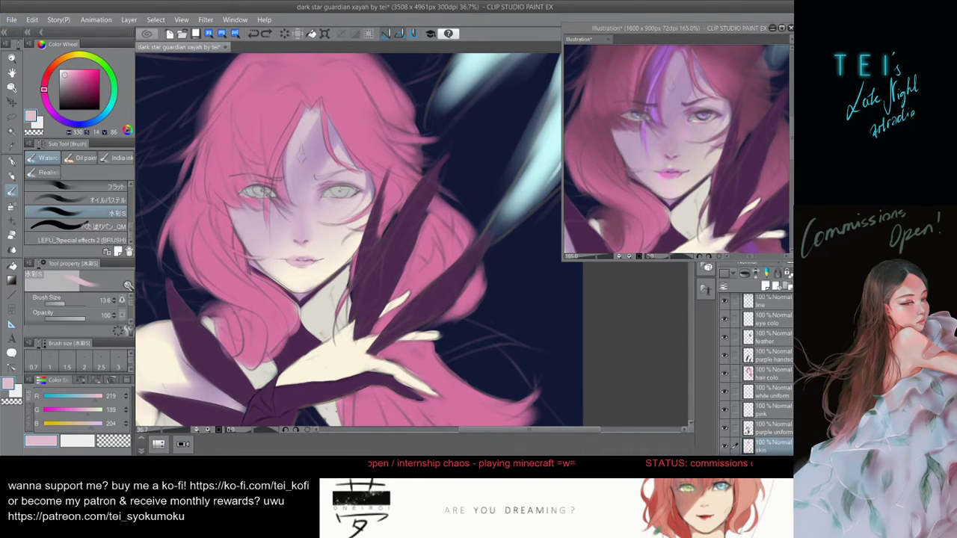
{"action": "left_click", "coordinate": [299, 251], "text": "alt"}
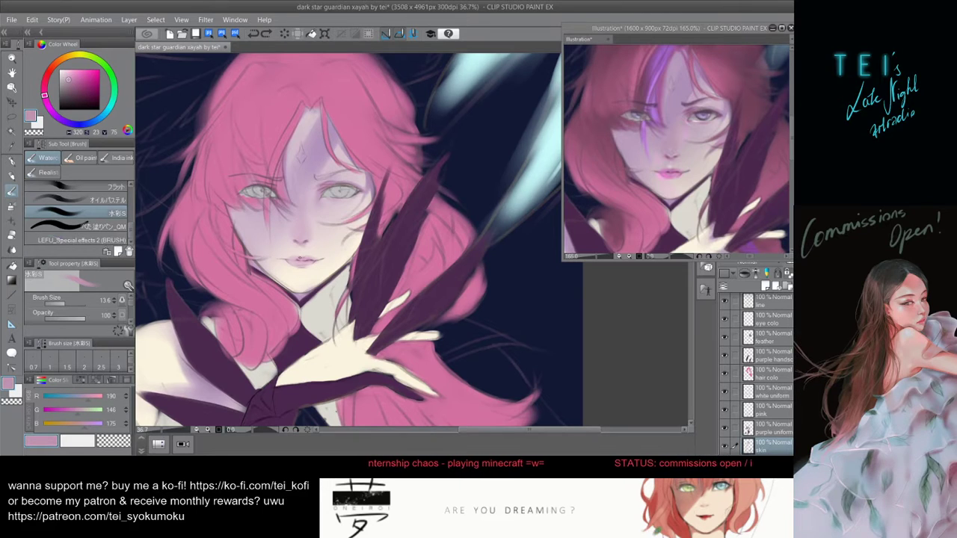
- Sample the pink of the reference's lips, brighten it, paint it onto the lower lip at brush size 37.1, and reduce the size to 25.2
{"action": "left_click", "coordinate": [688, 189]}
{"action": "left_click", "coordinate": [689, 189], "text": "alt"}
{"action": "left_click", "coordinate": [684, 184], "text": "alt"}
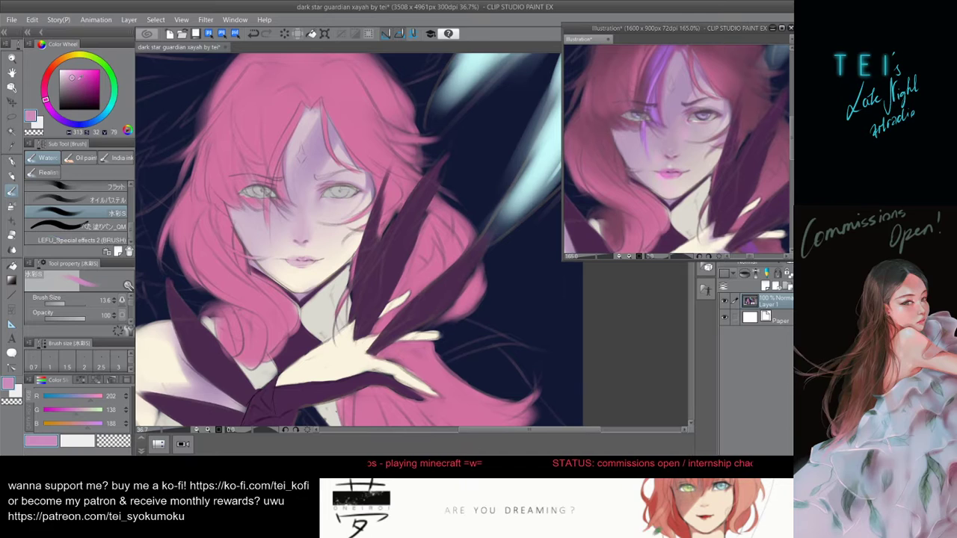
{"action": "left_click", "coordinate": [77, 74]}
{"action": "left_click", "coordinate": [300, 263]}
{"action": "left_click_drag", "start_coordinate": [298, 267], "coordinate": [293, 261]}
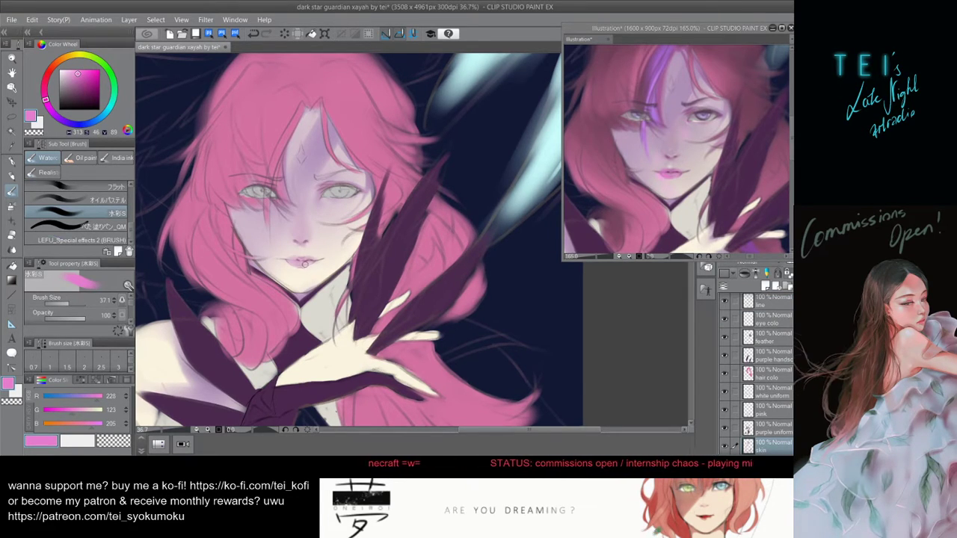
{"action": "key", "text": "bracketleft"}
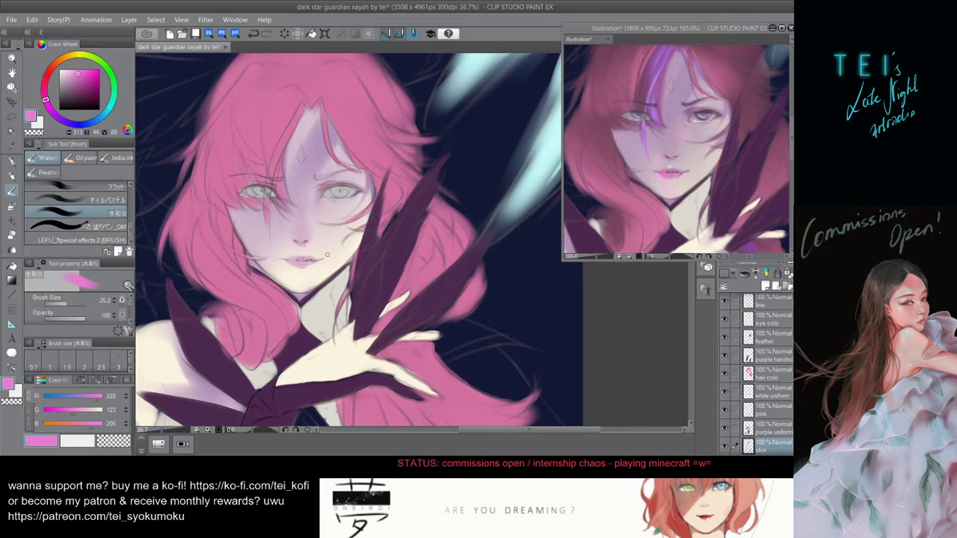
- Shift the sampled lip color to a vivid pink (RGB 255, 120, 226) and paint it across the lips at brush size 25.2
{"action": "left_click", "coordinate": [298, 258], "text": "alt"}
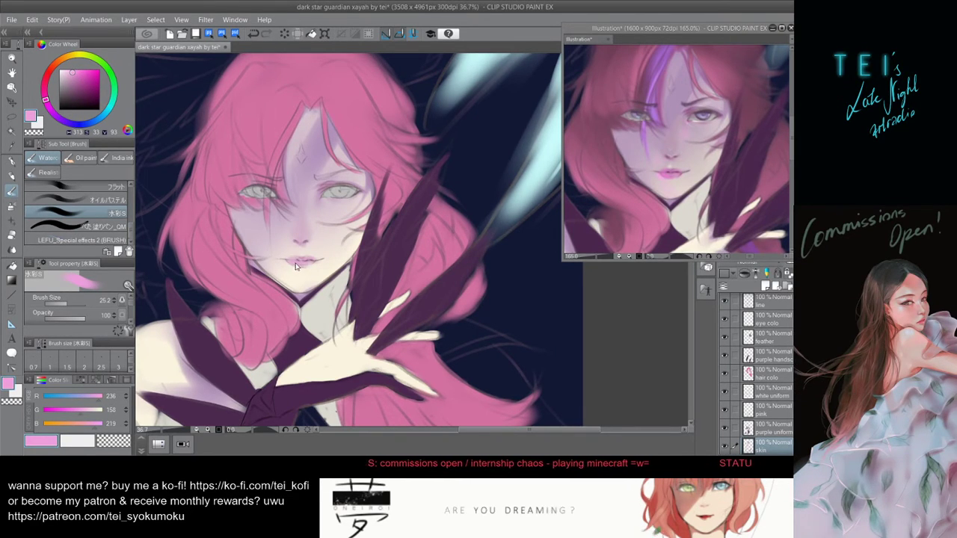
{"action": "left_click_drag", "start_coordinate": [82, 81], "coordinate": [79, 69]}
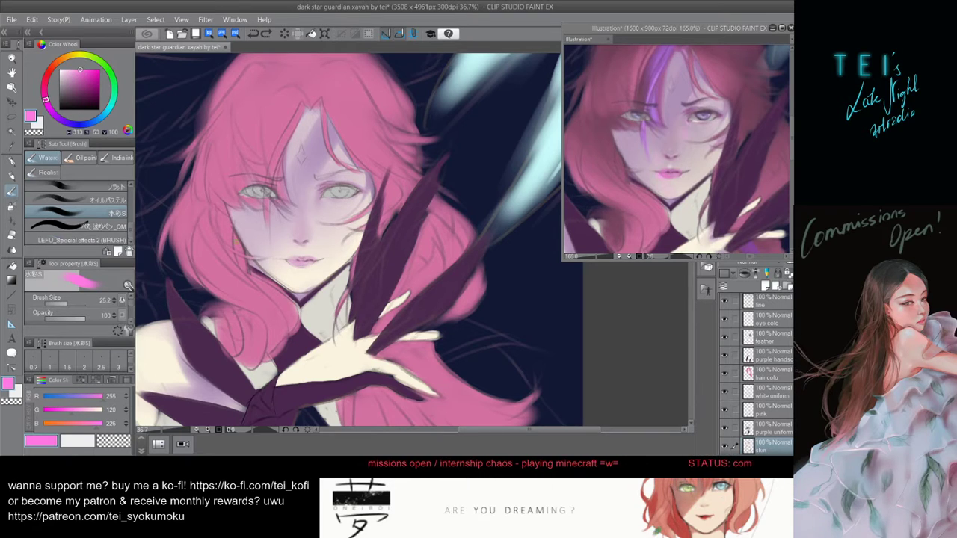
{"action": "left_click_drag", "start_coordinate": [291, 261], "coordinate": [303, 263]}
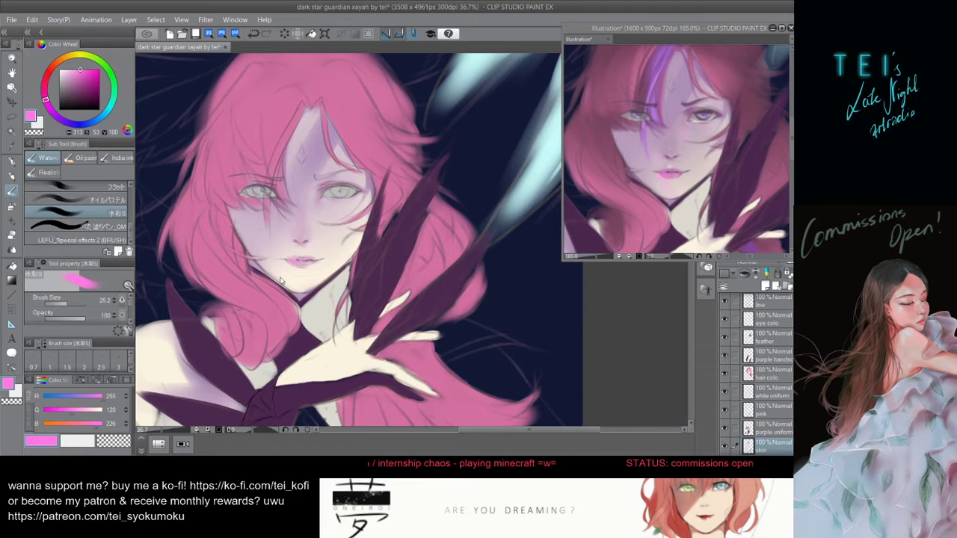
- Glaze the face's sampled muted purple softly over the lips and cheeks with large brush sizes, undoing unwanted strokes and resampling from the forehead
{"action": "left_click", "coordinate": [318, 284], "text": "alt"}
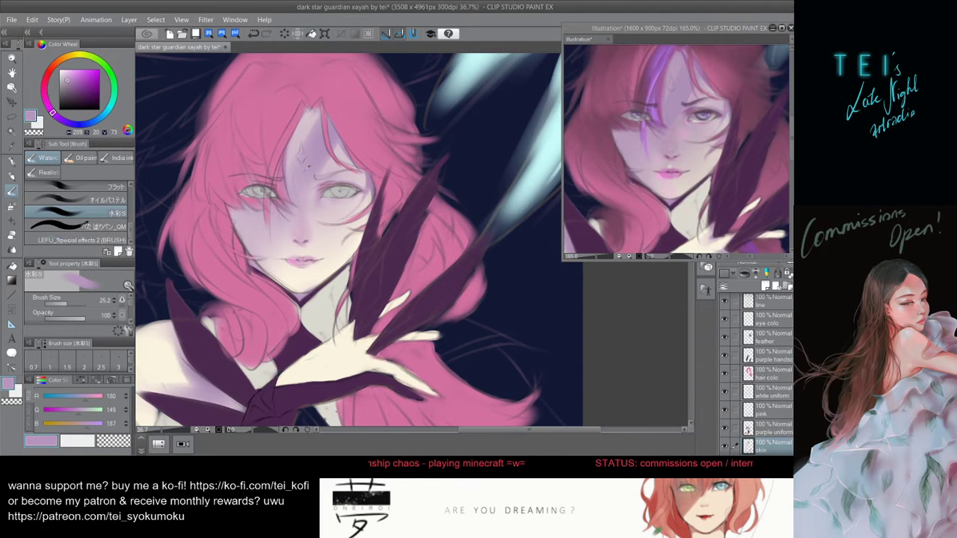
{"action": "left_click_drag", "start_coordinate": [282, 275], "coordinate": [301, 275], "text": "ctrl+alt"}
{"action": "mouse_move", "coordinate": [258, 224]}
{"action": "left_mouse_down"}
{"action": "mouse_move", "coordinate": [311, 287]}
{"action": "mouse_move", "coordinate": [290, 261]}
{"action": "mouse_move", "coordinate": [288, 284]}
{"action": "left_mouse_up"}
{"action": "key", "text": "ctrl+z"}
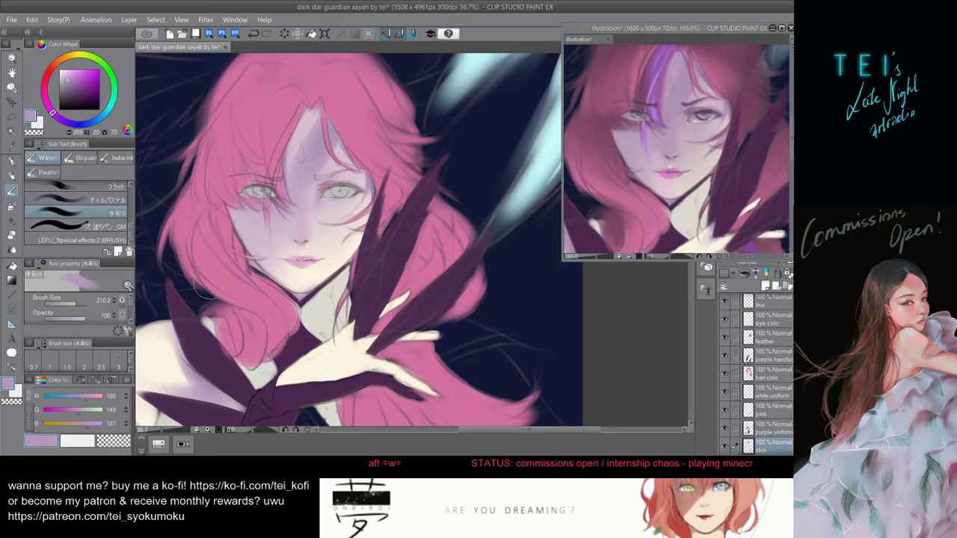
{"action": "mouse_move", "coordinate": [280, 226]}
{"action": "left_mouse_down", "text": "ctrl+alt"}
{"action": "mouse_move", "coordinate": [296, 241]}
{"action": "mouse_move", "coordinate": [284, 238]}
{"action": "left_mouse_up", "text": "ctrl+alt"}
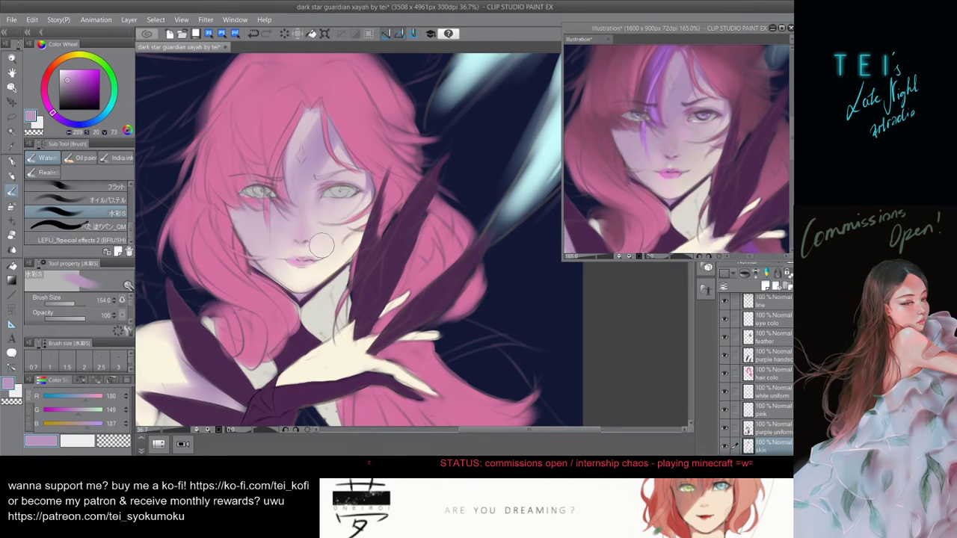
{"action": "key", "text": "ctrl+z"}
{"action": "mouse_move", "coordinate": [341, 224]}
{"action": "left_mouse_down", "text": "ctrl+alt"}
{"action": "mouse_move", "coordinate": [367, 224]}
{"action": "mouse_move", "coordinate": [329, 221]}
{"action": "left_mouse_up", "text": "ctrl+alt"}
{"action": "key", "text": "ctrl+z"}
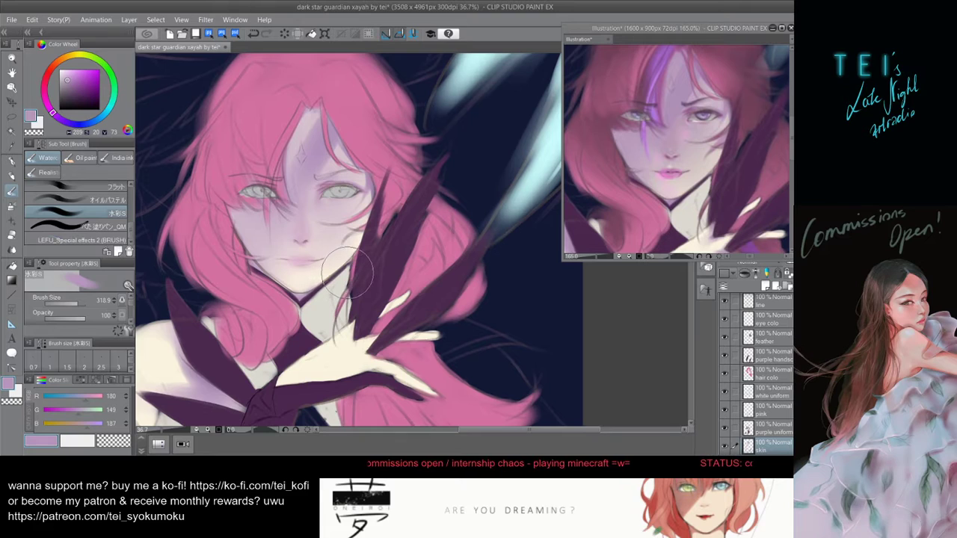
{"action": "mouse_move", "coordinate": [304, 252]}
{"action": "left_mouse_down"}
{"action": "mouse_move", "coordinate": [341, 261]}
{"action": "mouse_move", "coordinate": [254, 246]}
{"action": "mouse_move", "coordinate": [253, 214]}
{"action": "left_mouse_up"}
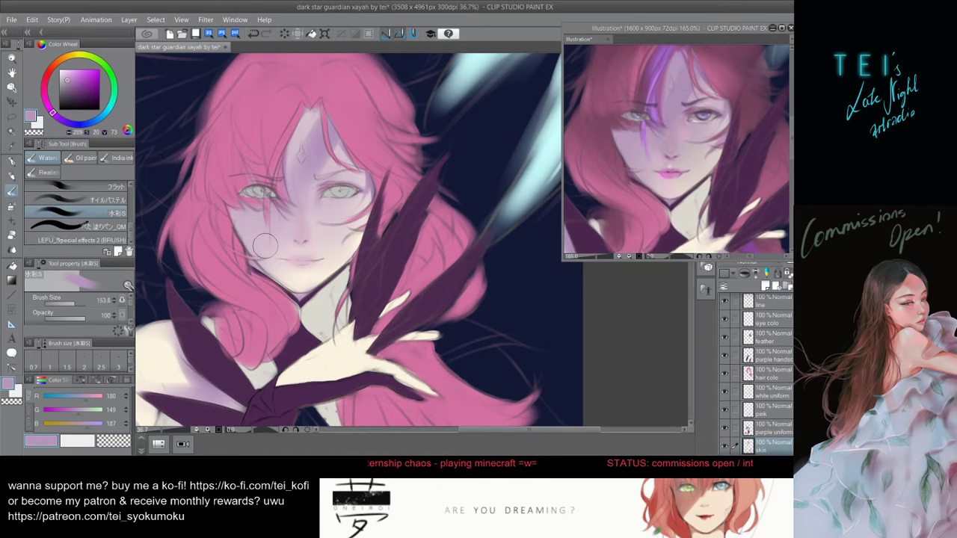
{"action": "left_click", "coordinate": [307, 157], "text": "alt"}
{"action": "left_click_drag", "start_coordinate": [291, 183], "coordinate": [299, 183], "text": "ctrl+alt"}
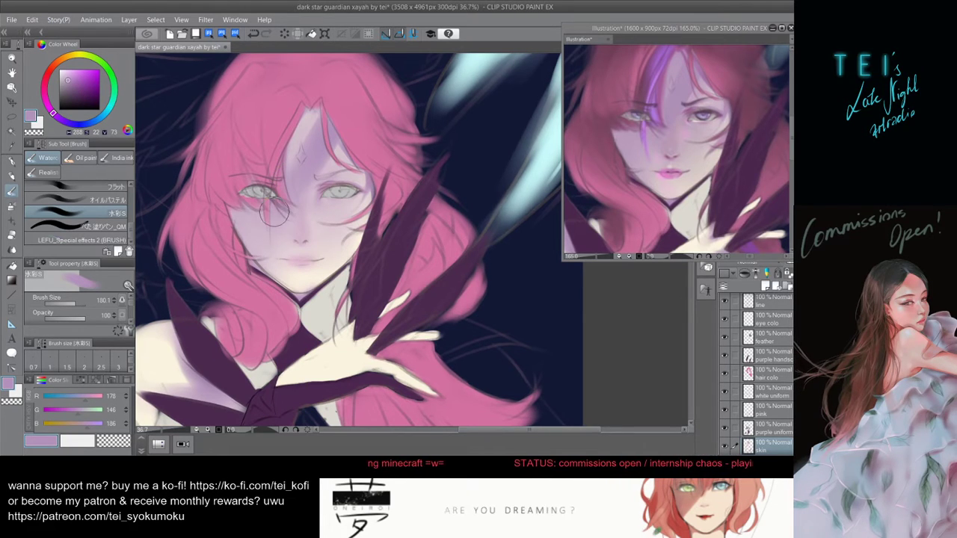
- Repaint the lip shape in pink sampled from the reference (RGB 204, 145, 191), with brush sizes 18.2 and 23.3
{"action": "mouse_move", "coordinate": [302, 268]}
{"action": "left_mouse_down", "text": "ctrl+alt"}
{"action": "mouse_move", "coordinate": [322, 268]}
{"action": "mouse_move", "coordinate": [294, 253]}
{"action": "left_mouse_up", "text": "ctrl+alt"}
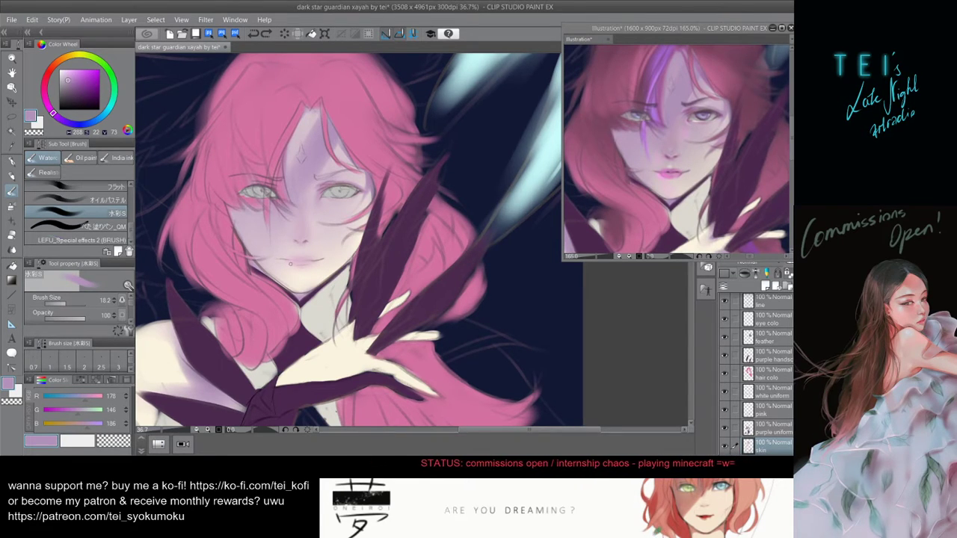
{"action": "left_click", "coordinate": [701, 167]}
{"action": "left_click", "coordinate": [701, 167], "text": "alt"}
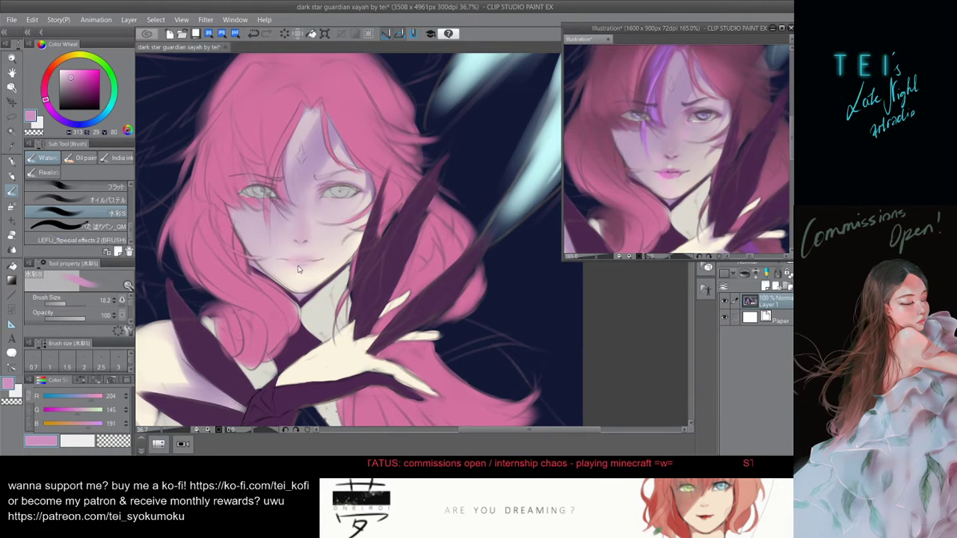
{"action": "left_click", "coordinate": [288, 264]}
{"action": "key", "text": "ctrl+z"}
{"action": "left_click_drag", "start_coordinate": [303, 262], "coordinate": [303, 263]}
{"action": "key", "text": "]"}
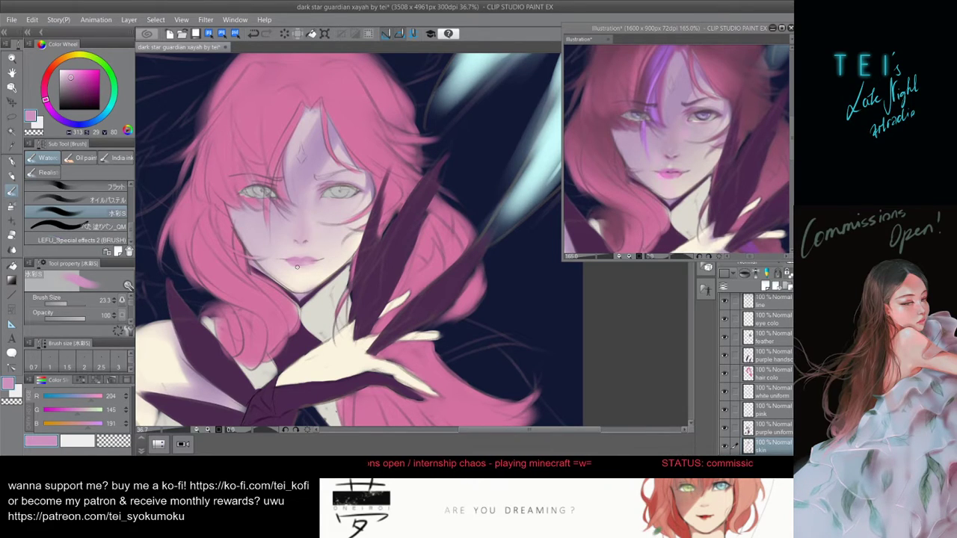
- Fill out the lower lip at brush size 36.7, undo the last stroke, and reduce the brush size to 25.2
{"action": "left_click_drag", "start_coordinate": [306, 262], "coordinate": [307, 265], "text": "ctrl+alt"}
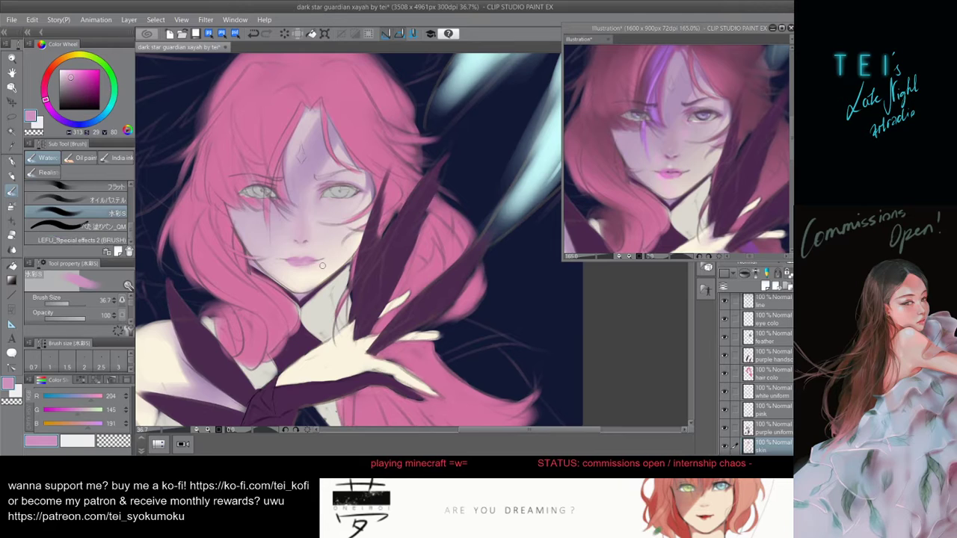
{"action": "left_click_drag", "start_coordinate": [302, 265], "coordinate": [314, 266]}
{"action": "key", "text": "ctrl+z"}
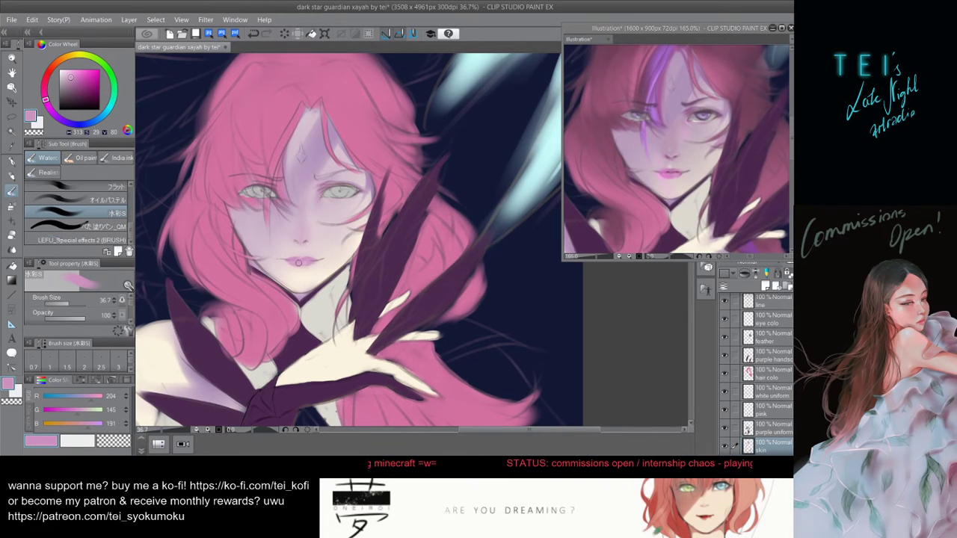
{"action": "key", "text": "bracketleft"}
{"action": "key", "text": "bracketleft"}
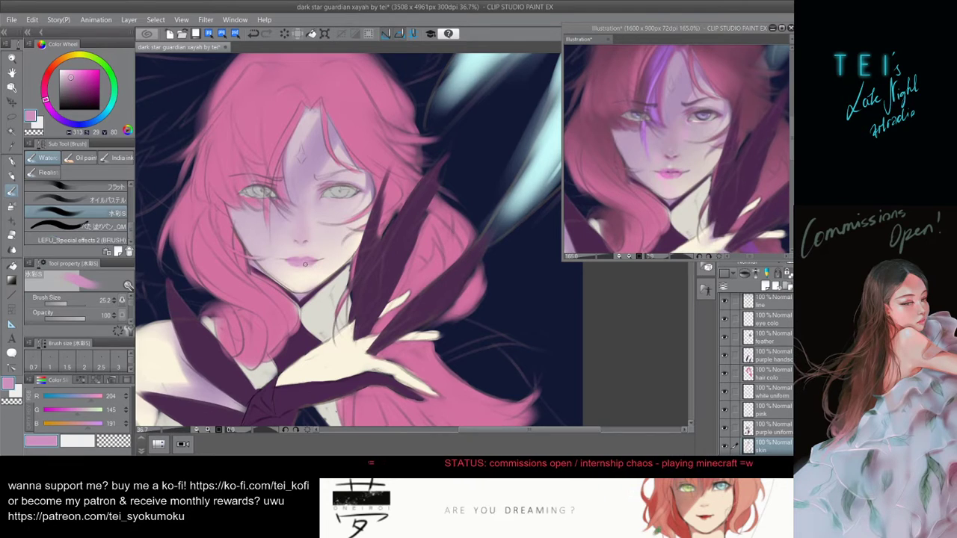
- Define the lip line and mouth corner in a darker mauve (RGB 163, 107, 151), varying the brush size between 6.1 and 13.7
{"action": "left_click", "coordinate": [72, 83]}
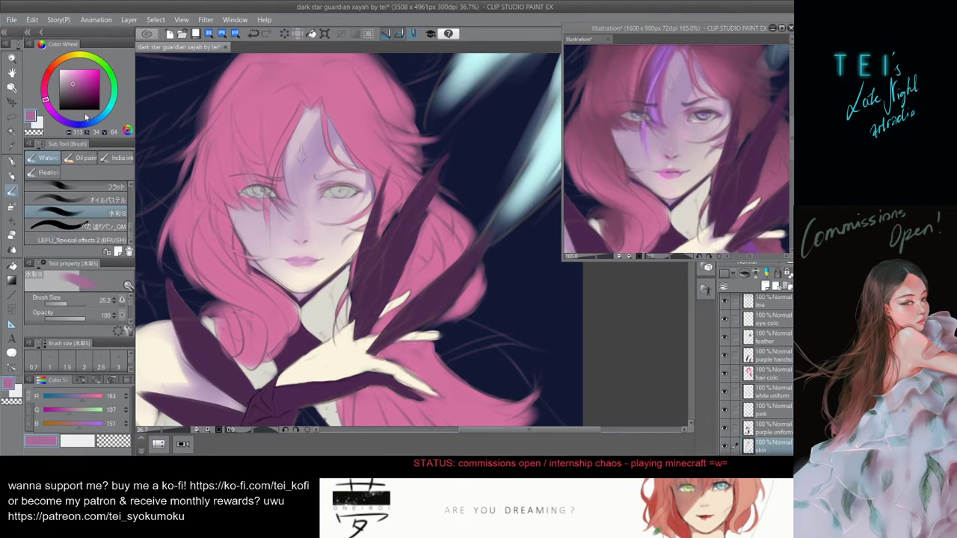
{"action": "left_click_drag", "start_coordinate": [306, 261], "coordinate": [290, 263], "text": "ctrl+alt"}
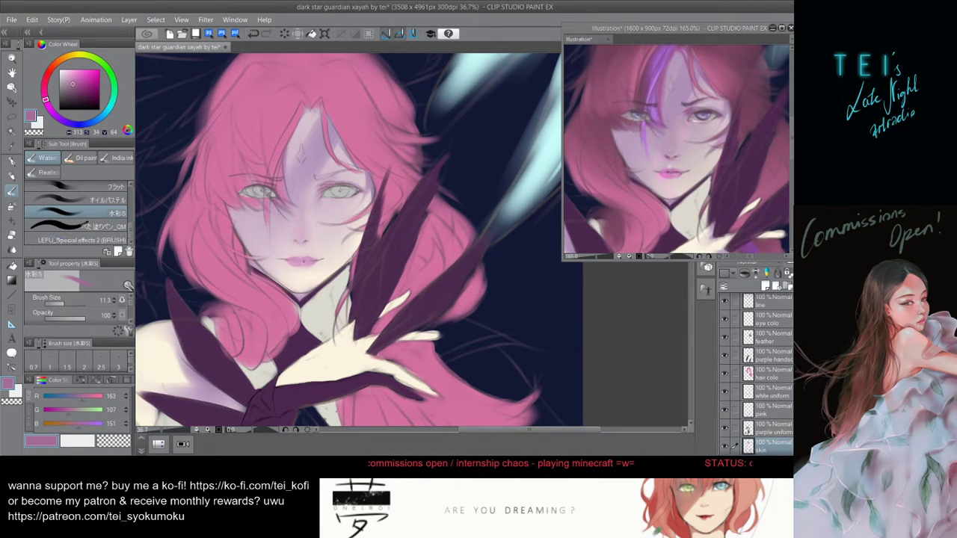
{"action": "key", "text": "["}
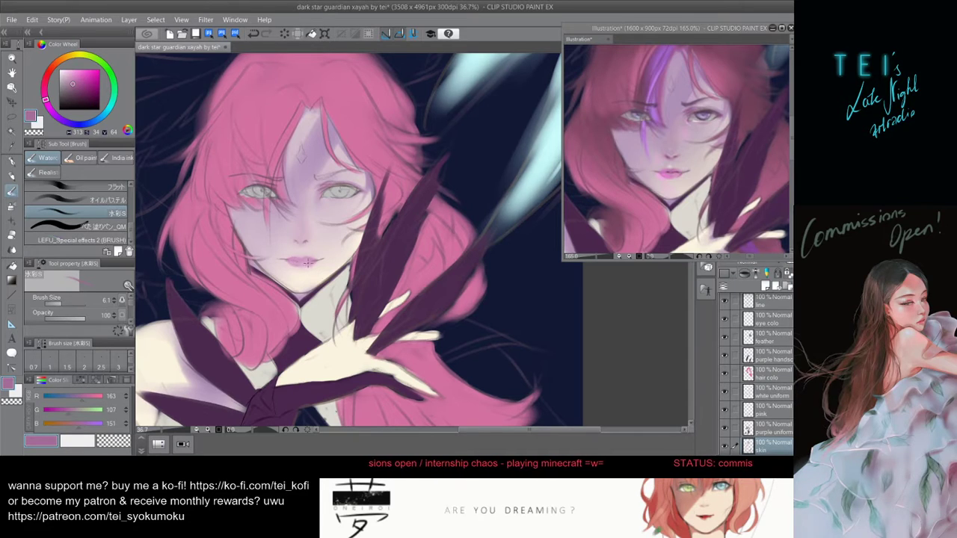
{"action": "key", "text": "]"}
{"action": "key", "text": "]"}
{"action": "key", "text": "]"}
{"action": "key", "text": "]"}
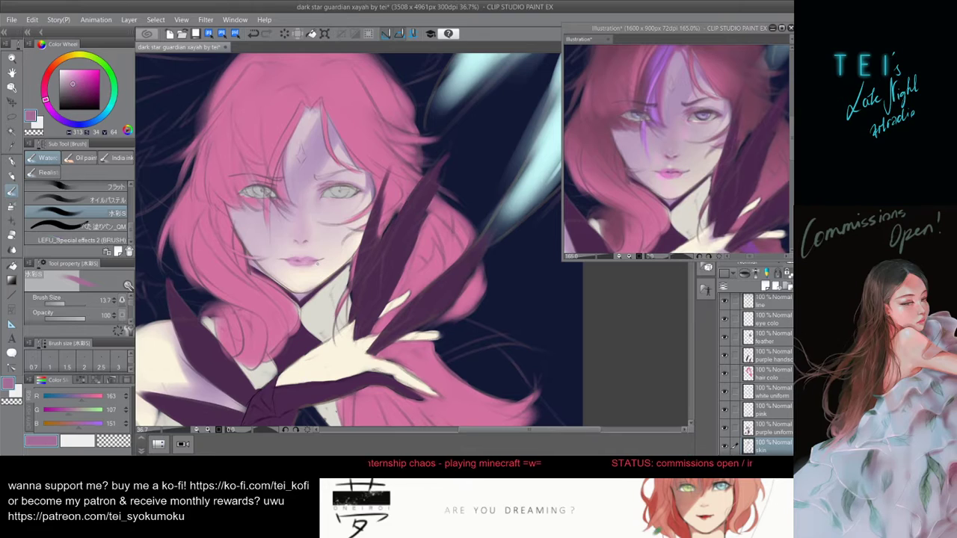
{"action": "left_click", "coordinate": [320, 261]}
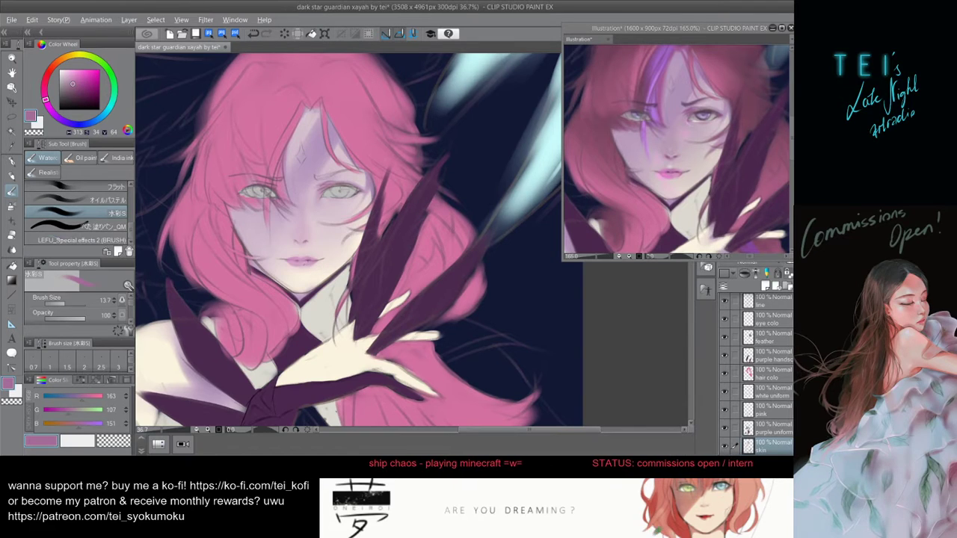
- Soften the lower lip with its sampled light pink at brush size 37.2, undo the last stroke, and check the face at smaller scale
{"action": "left_click", "coordinate": [298, 264], "text": "alt"}
{"action": "mouse_move", "coordinate": [295, 265]}
{"action": "left_mouse_down"}
{"action": "mouse_move", "coordinate": [304, 264]}
{"action": "mouse_move", "coordinate": [291, 265]}
{"action": "left_mouse_up"}
{"action": "key", "text": "ctrl+z"}
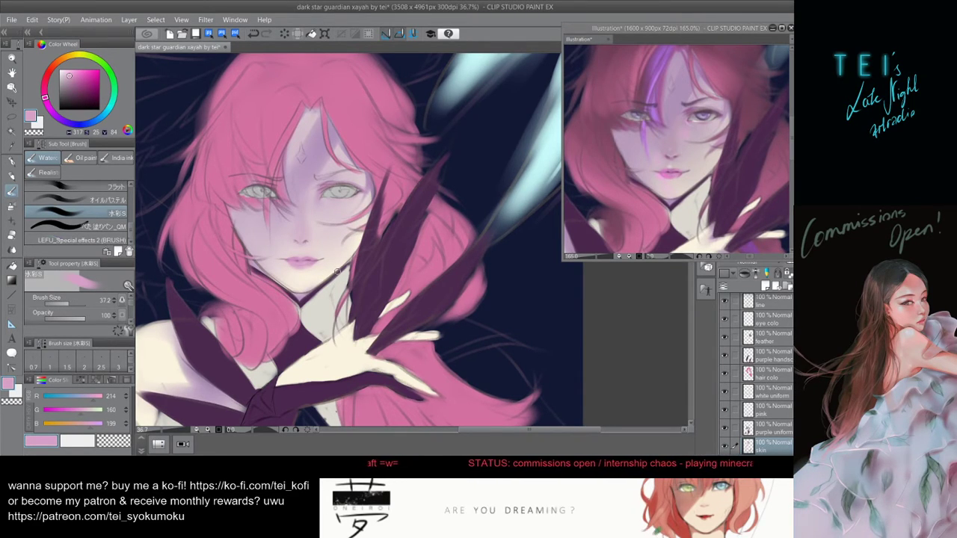
{"action": "scroll", "coordinate": [338, 271], "scroll_direction": "down", "scroll_amount": 2}
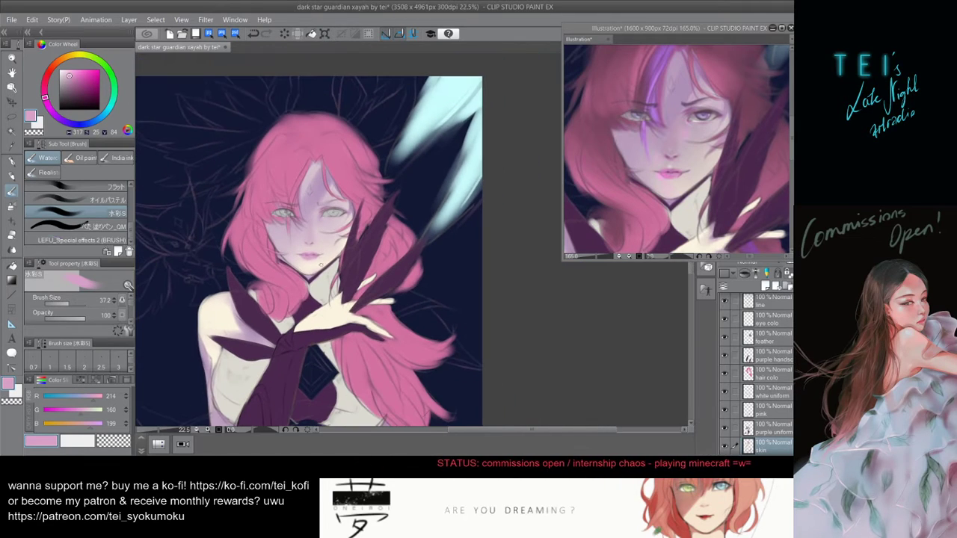
{"action": "scroll", "coordinate": [321, 263], "scroll_direction": "up", "scroll_amount": 2}
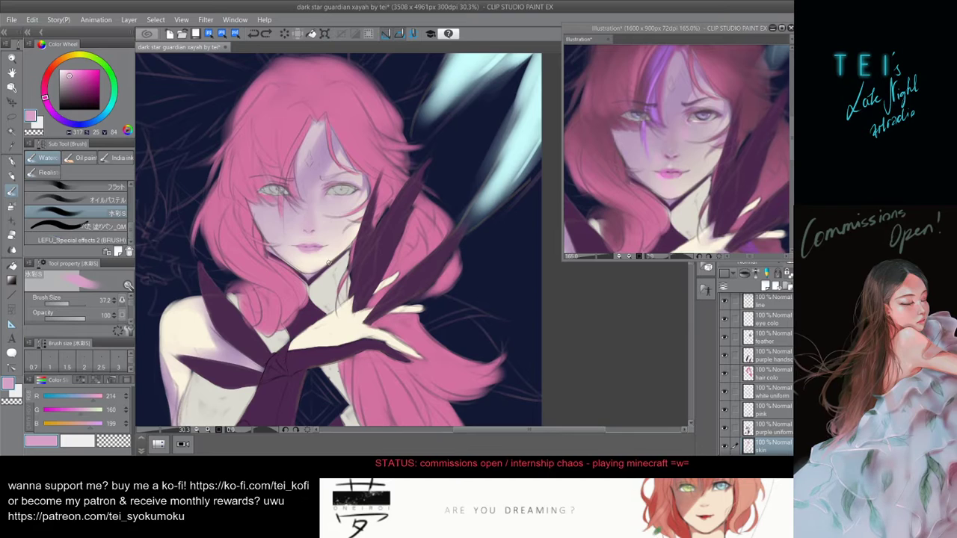
- Darken the lip line in magenta (RGB 168, 78, 143) at brush size 9.4, undoing the last two strokes across the mouth
{"action": "key", "text": "["}
{"action": "left_click_drag", "start_coordinate": [80, 75], "coordinate": [80, 85]}
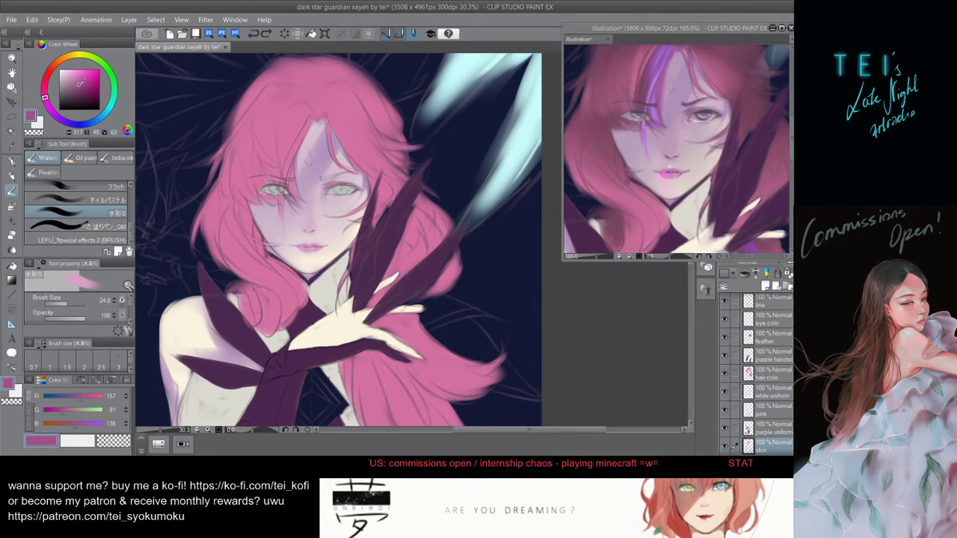
{"action": "key", "text": "bracketleft"}
{"action": "key", "text": "bracketleft"}
{"action": "key", "text": "bracketleft"}
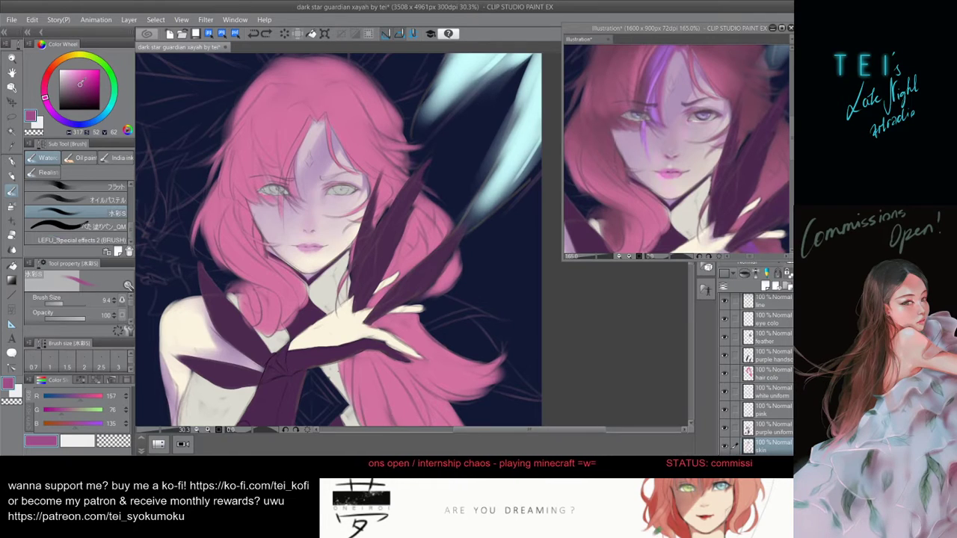
{"action": "left_click", "coordinate": [81, 82]}
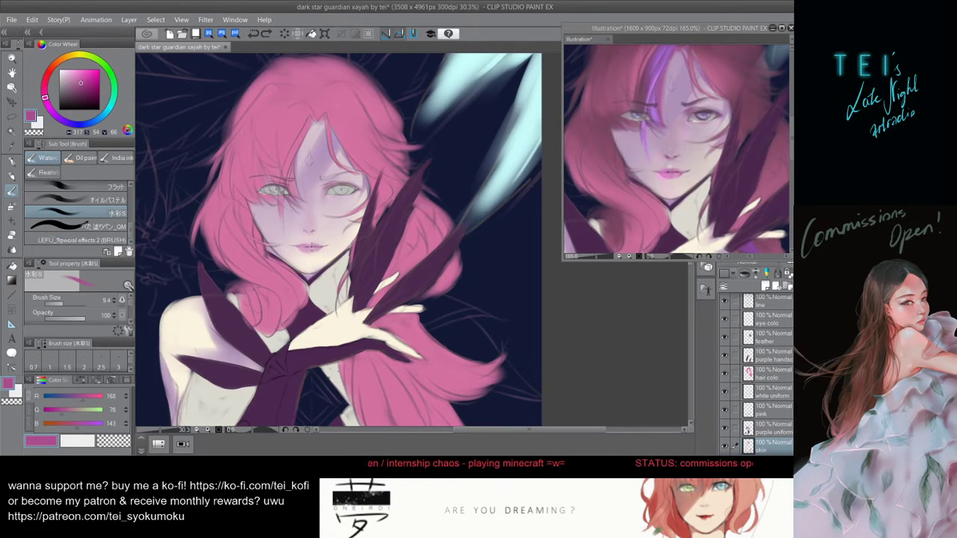
{"action": "left_click_drag", "start_coordinate": [299, 247], "coordinate": [317, 253]}
{"action": "key", "text": "ctrl+z"}
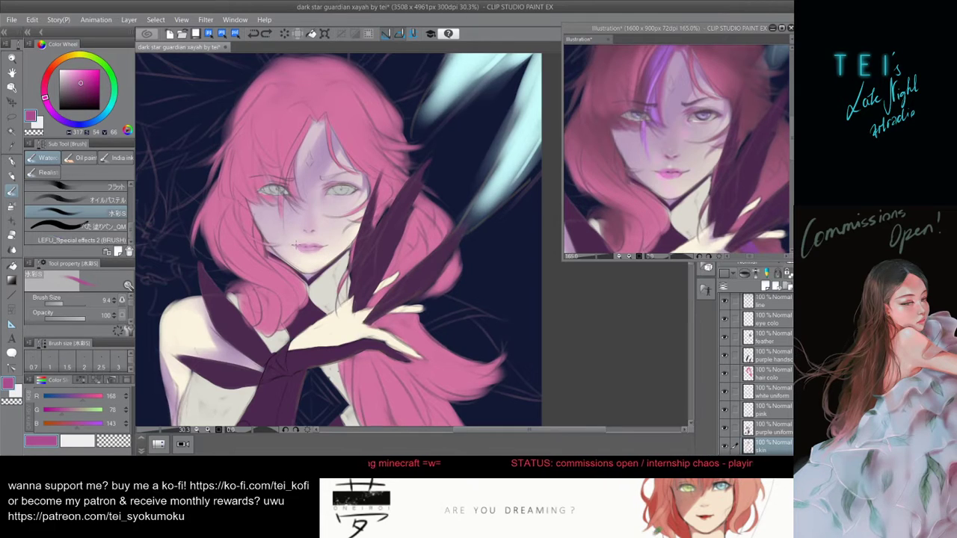
{"action": "left_click_drag", "start_coordinate": [296, 245], "coordinate": [319, 250]}
{"action": "key", "text": "ctrl+z"}
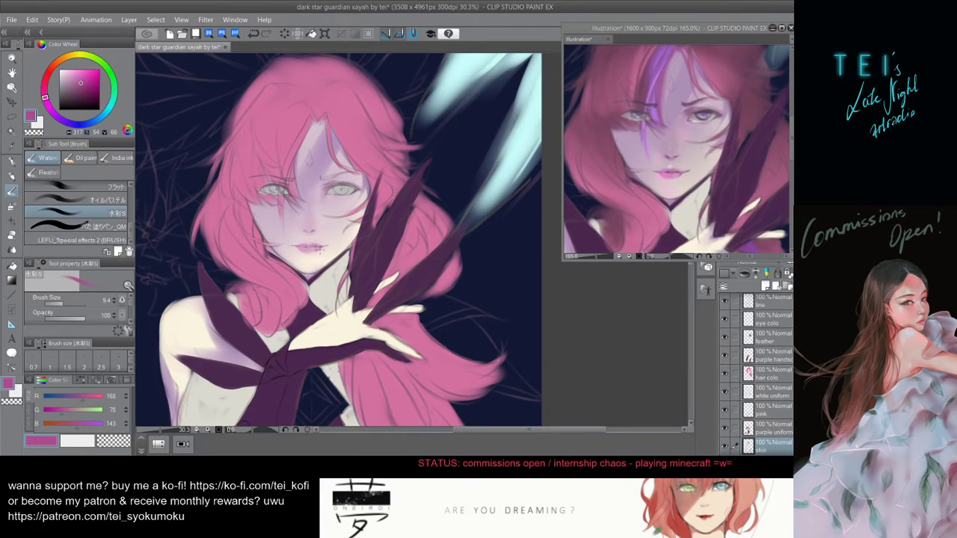
- Soften the lips with the light pink sampled from them (RGB 205, 147, 191), using brush sizes 49.6 and 18.1
{"action": "left_click", "coordinate": [307, 243], "text": "alt"}
{"action": "key", "text": "]"}
{"action": "key", "text": "]"}
{"action": "key", "text": "]"}
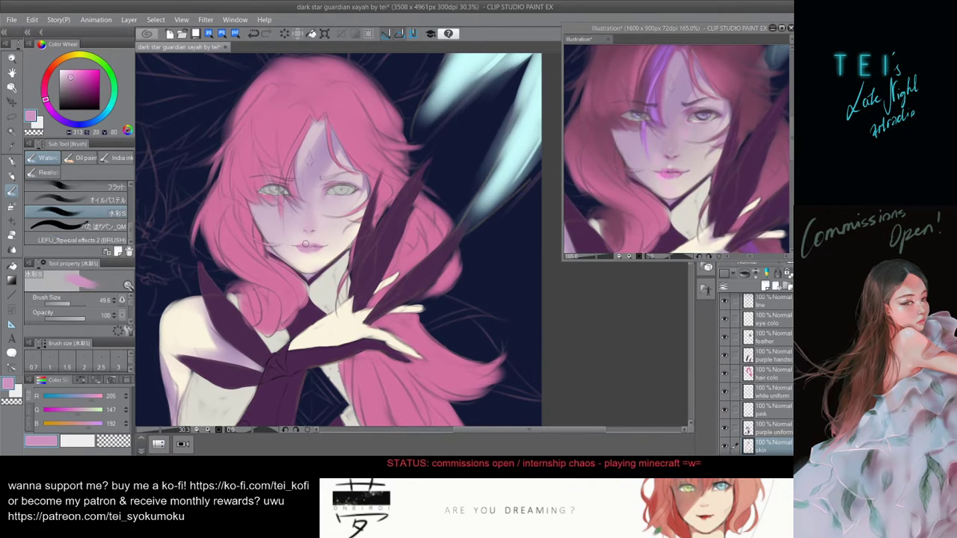
{"action": "key", "text": "bracketleft"}
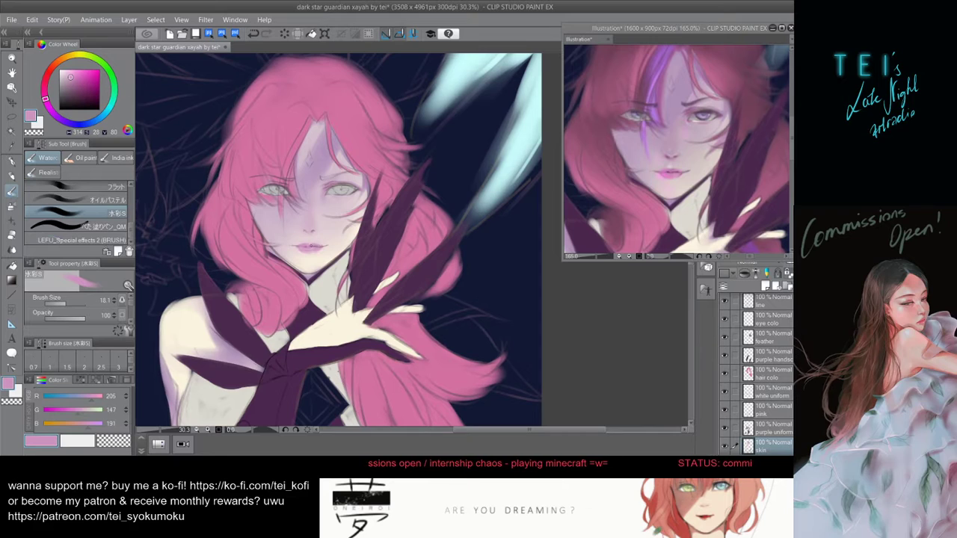
- Deepen the lip line in dark magenta (RGB 135, 41, 112) at brush size 18.1, undo the unwanted strokes, and check the face at smaller scale
{"action": "left_click", "coordinate": [321, 241], "text": "alt"}
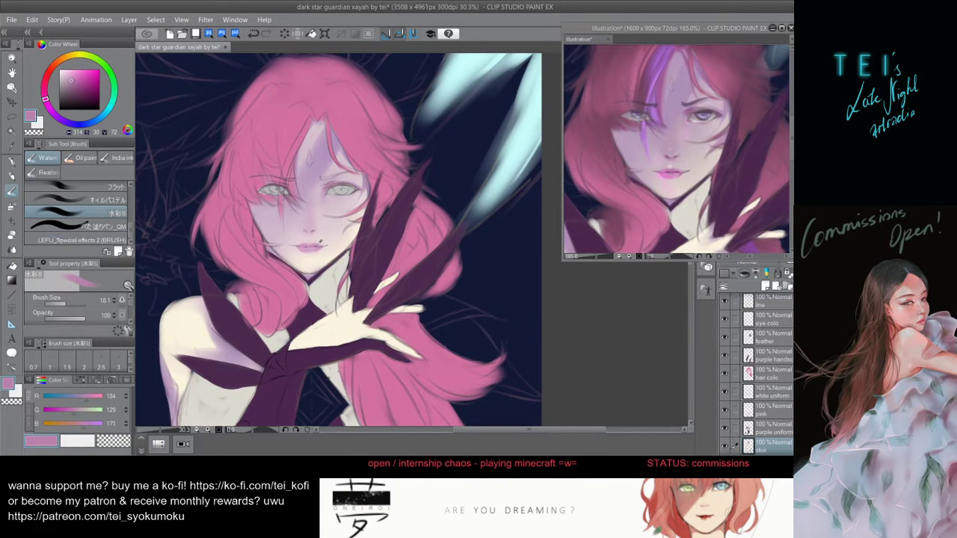
{"action": "left_click_drag", "start_coordinate": [80, 77], "coordinate": [87, 88]}
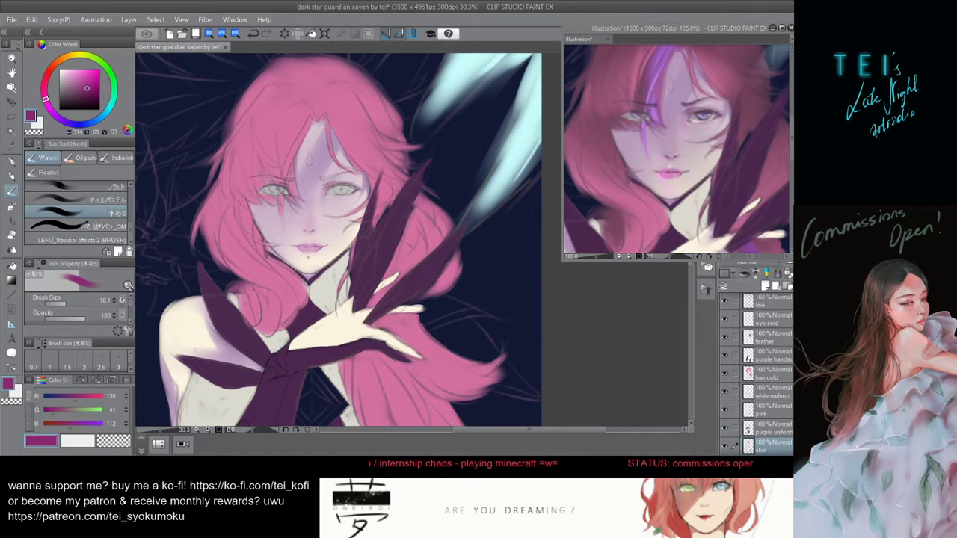
{"action": "left_click_drag", "start_coordinate": [305, 249], "coordinate": [314, 249]}
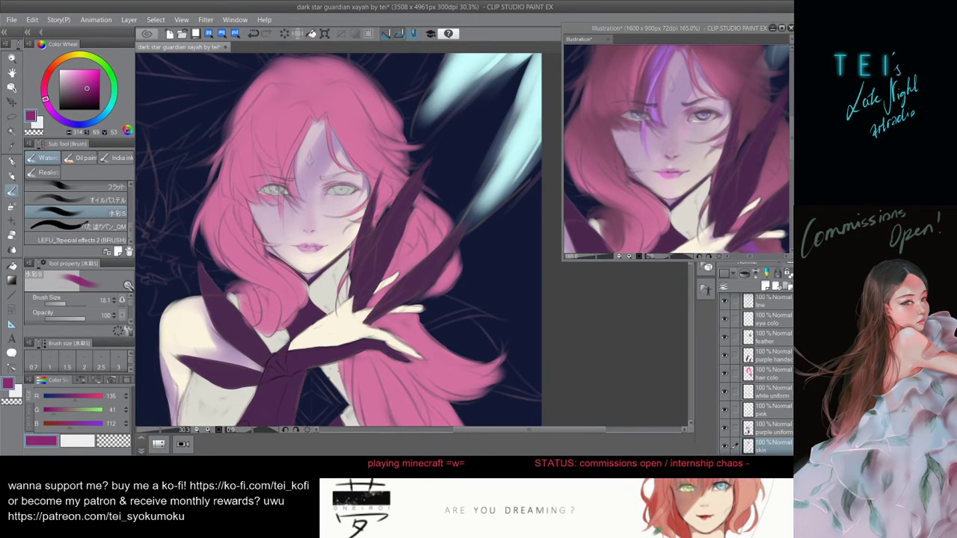
{"action": "key", "text": "ctrl+z"}
{"action": "key", "text": "ctrl+z"}
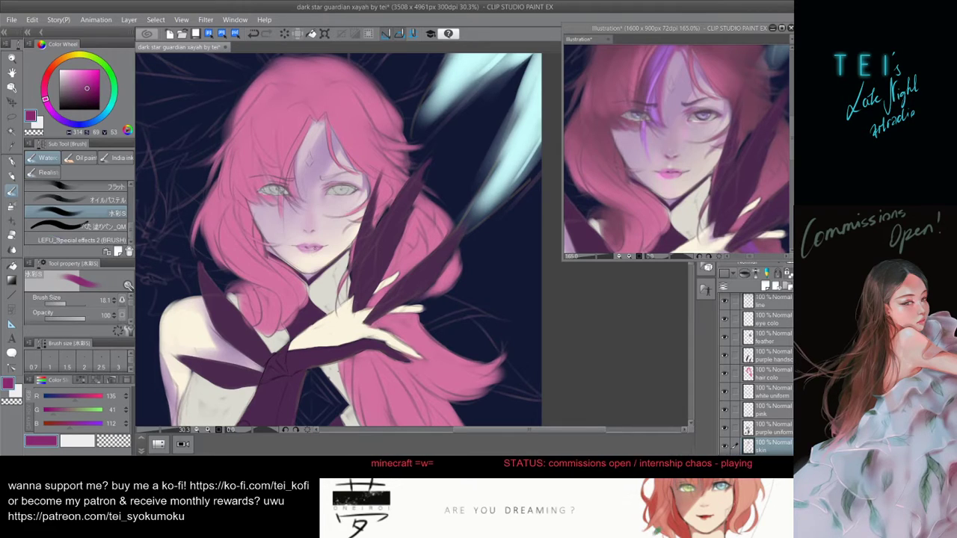
{"action": "key", "text": "ctrl+z"}
{"action": "left_click_drag", "start_coordinate": [314, 247], "coordinate": [326, 249]}
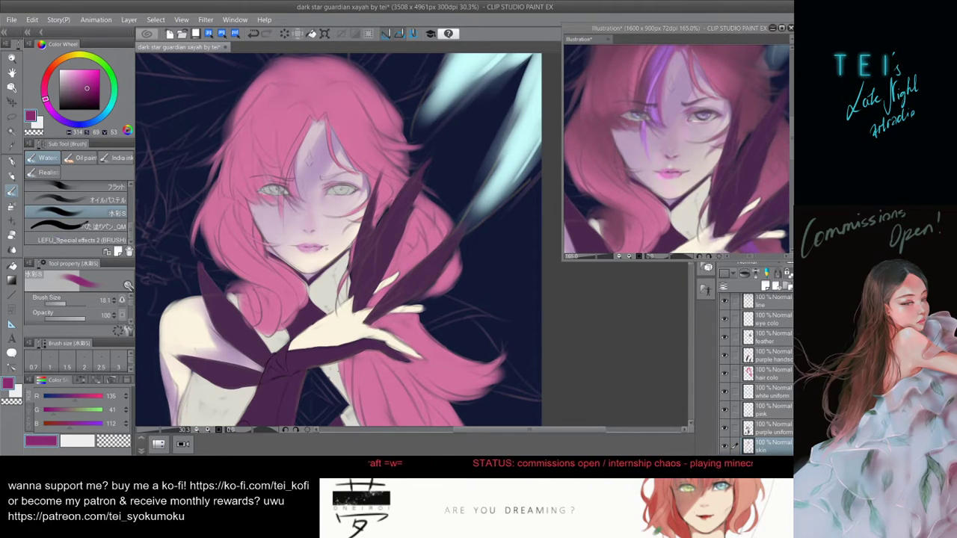
{"action": "scroll", "coordinate": [336, 230], "scroll_direction": "down", "scroll_amount": 2}
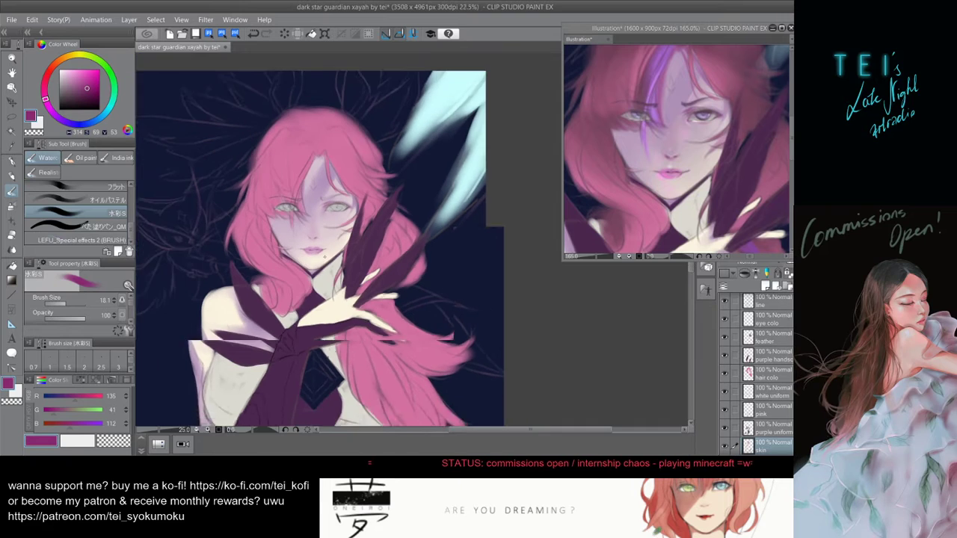
{"action": "scroll", "coordinate": [336, 230], "scroll_direction": "up", "scroll_amount": 1}
{"action": "scroll", "coordinate": [315, 259], "scroll_direction": "up", "scroll_amount": 2}
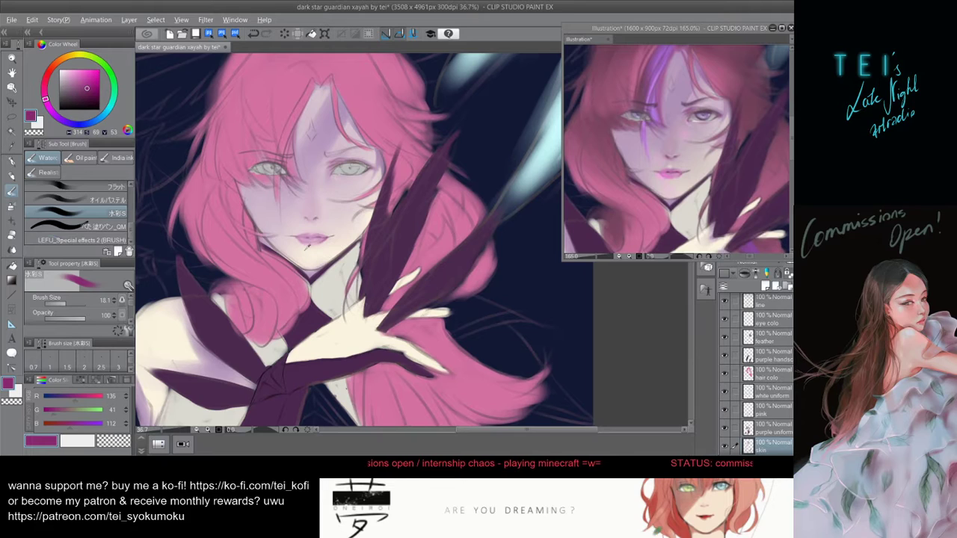
- Clean the lip edges with sampled skin tone, and refine the lip contour in sampled mauve pink (RGB 195, 131, 180) at brush sizes 6.0 and 10.4
{"action": "left_click", "coordinate": [304, 246], "text": "alt"}
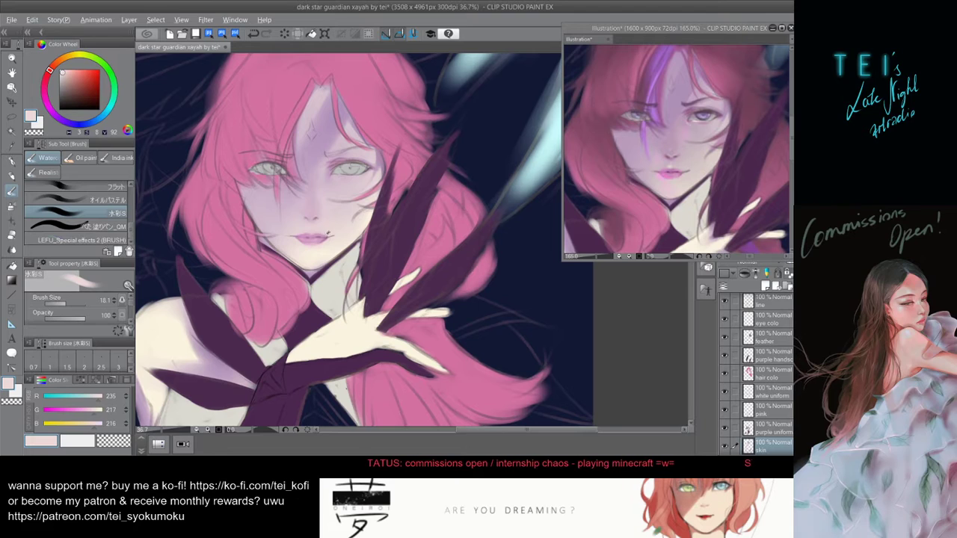
{"action": "left_click", "coordinate": [310, 235], "text": "alt"}
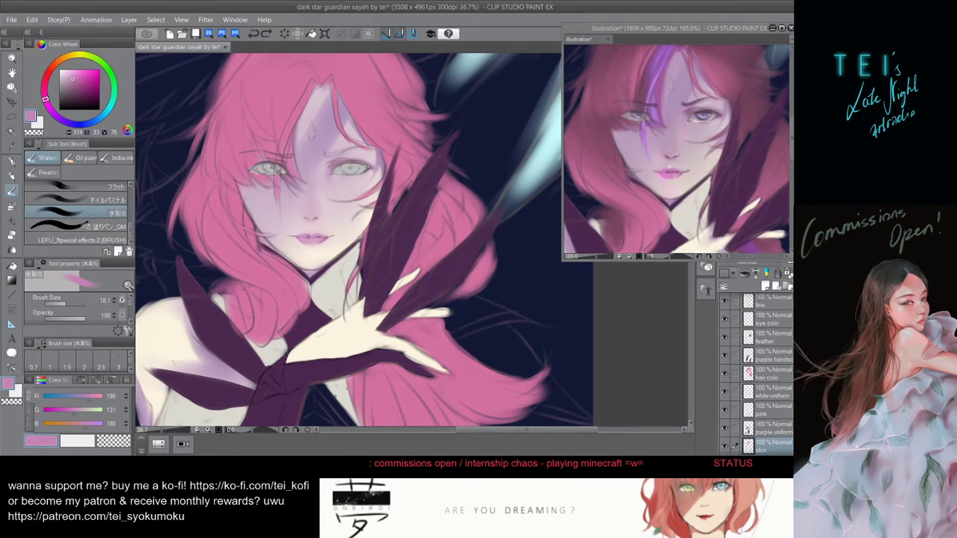
{"action": "key", "text": "bracketleft"}
{"action": "key", "text": "bracketleft"}
{"action": "key", "text": "bracketleft"}
{"action": "key", "text": "bracketleft"}
{"action": "key", "text": "bracketleft"}
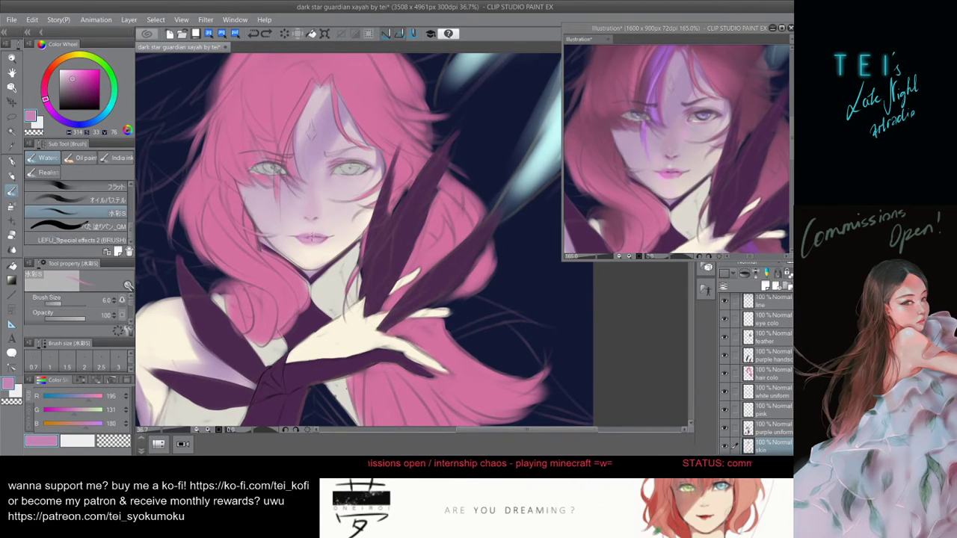
{"action": "key", "text": "bracketright"}
{"action": "key", "text": "bracketright"}
{"action": "key", "text": "bracketright"}
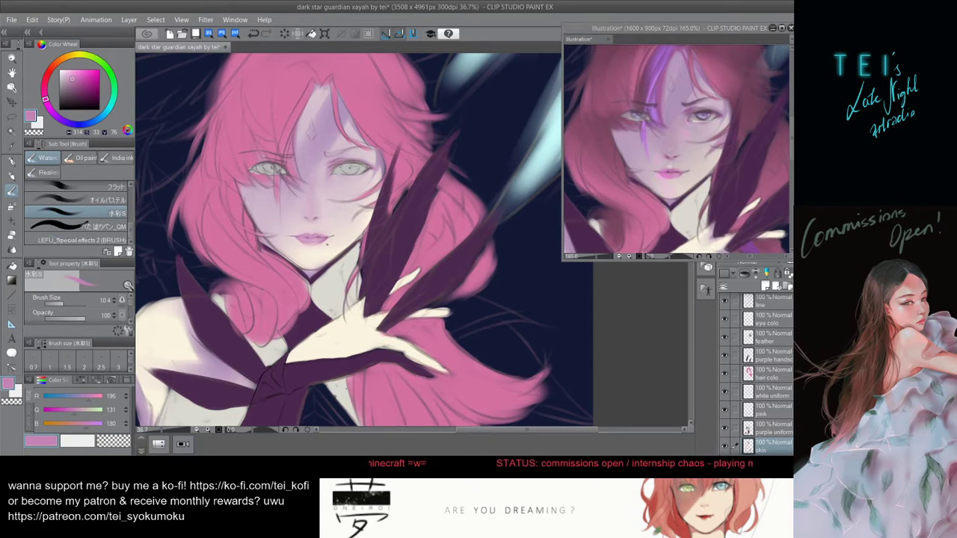
- Accent the lip line in dark purple (RGB 109, 37, 92) at size 10.4, and tidy around the mouth corner with sampled skin tones
{"action": "left_click", "coordinate": [85, 92]}
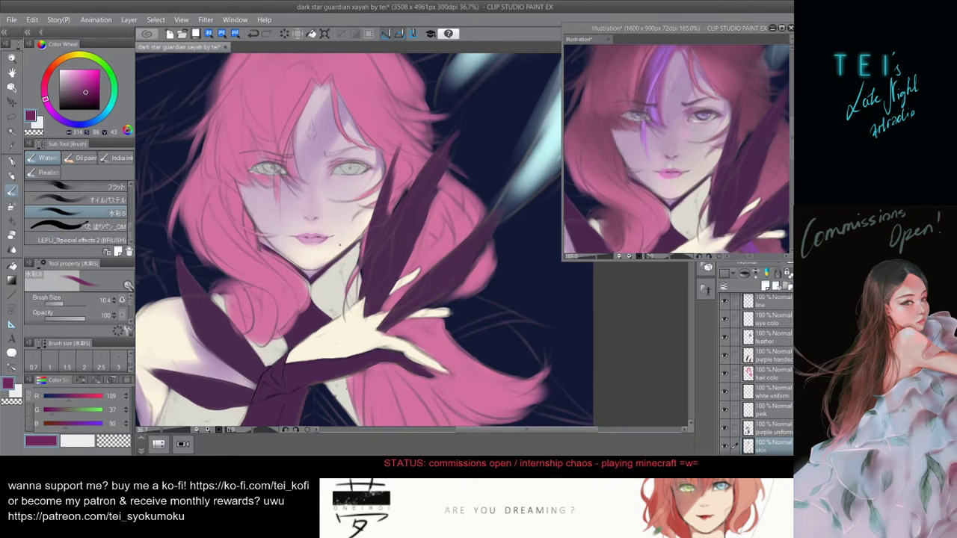
{"action": "left_click", "coordinate": [331, 230], "text": "alt"}
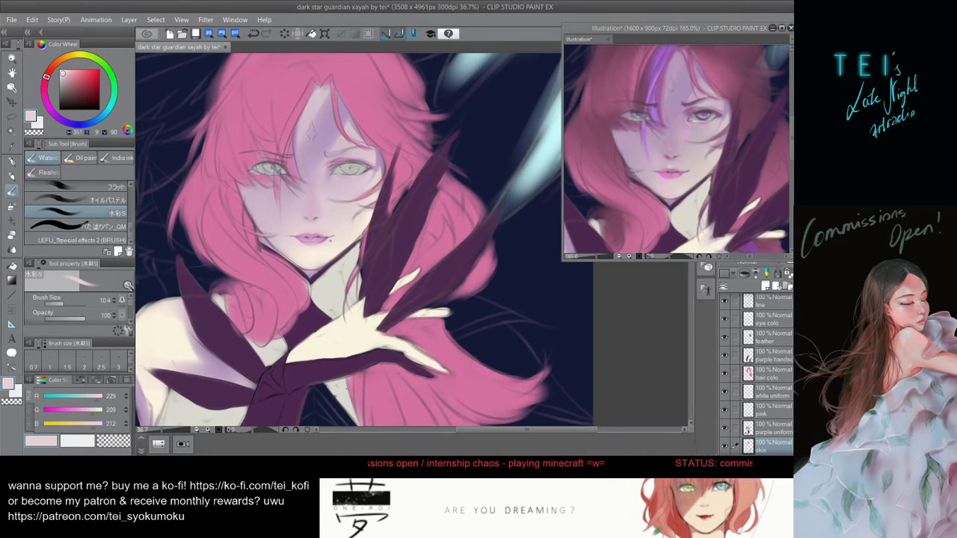
{"action": "left_click", "coordinate": [333, 238], "text": "alt"}
{"action": "left_click_drag", "start_coordinate": [331, 245], "coordinate": [329, 238], "text": "ctrl+alt"}
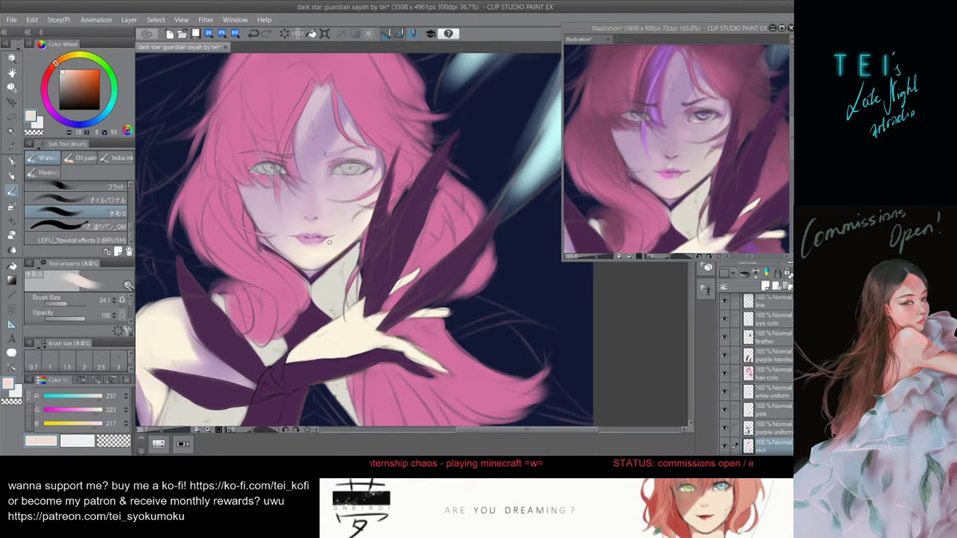
- Brighten the lips with pink sampled from the reference's mouth (RGB 233, 133, 203), reducing the brush from 56.2 to 28.5 and 16.4
{"action": "left_click", "coordinate": [676, 174], "text": "alt"}
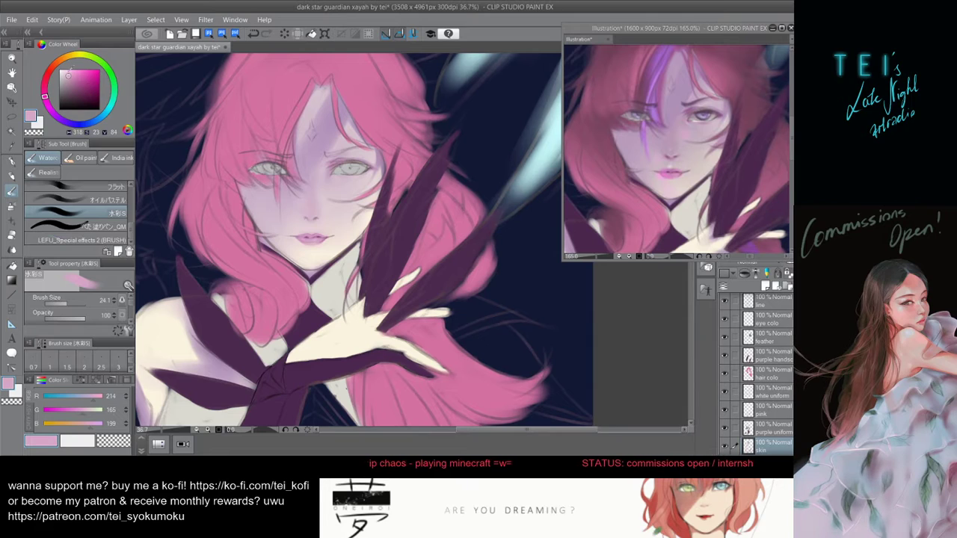
{"action": "left_click", "coordinate": [670, 174], "text": "alt"}
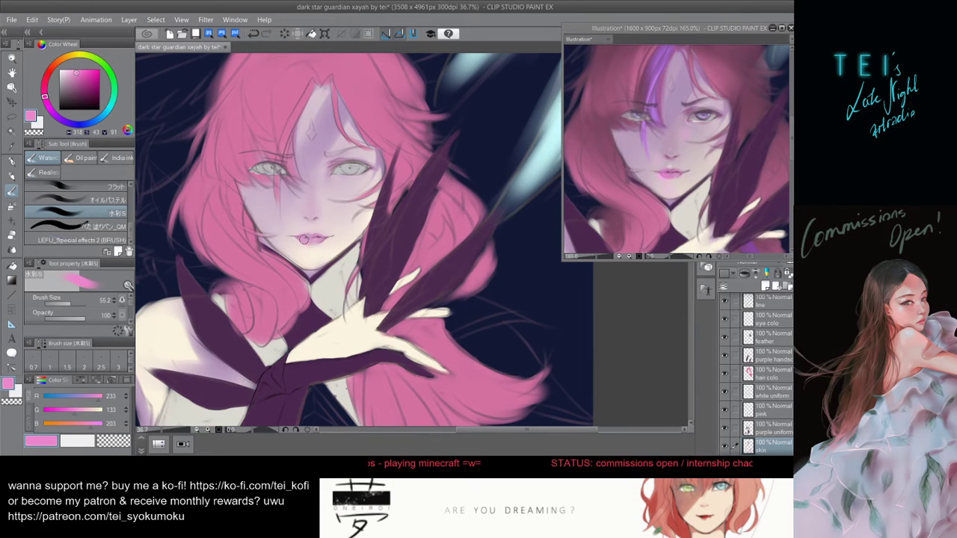
{"action": "left_click_drag", "start_coordinate": [309, 239], "coordinate": [319, 240], "text": "ctrl+alt"}
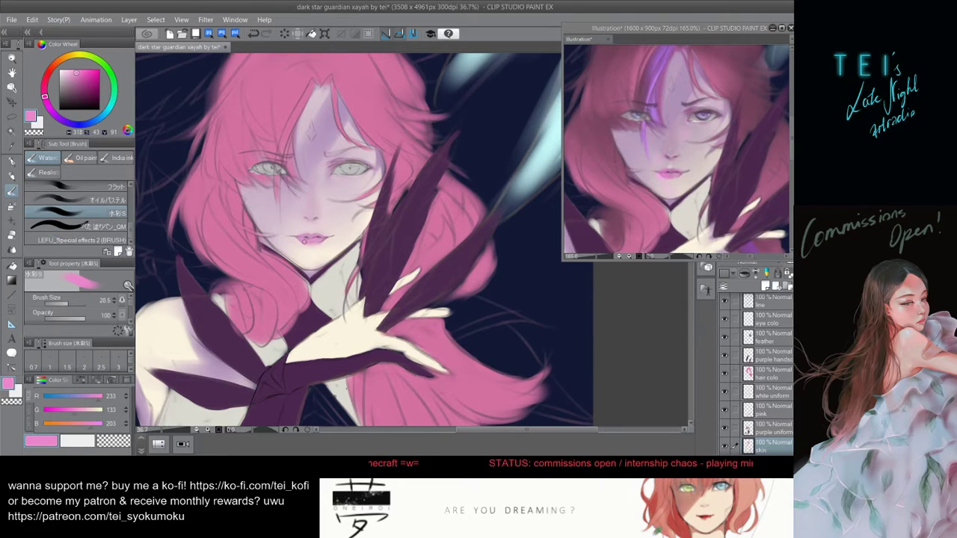
{"action": "key", "text": "bracketleft"}
{"action": "key", "text": "bracketleft"}
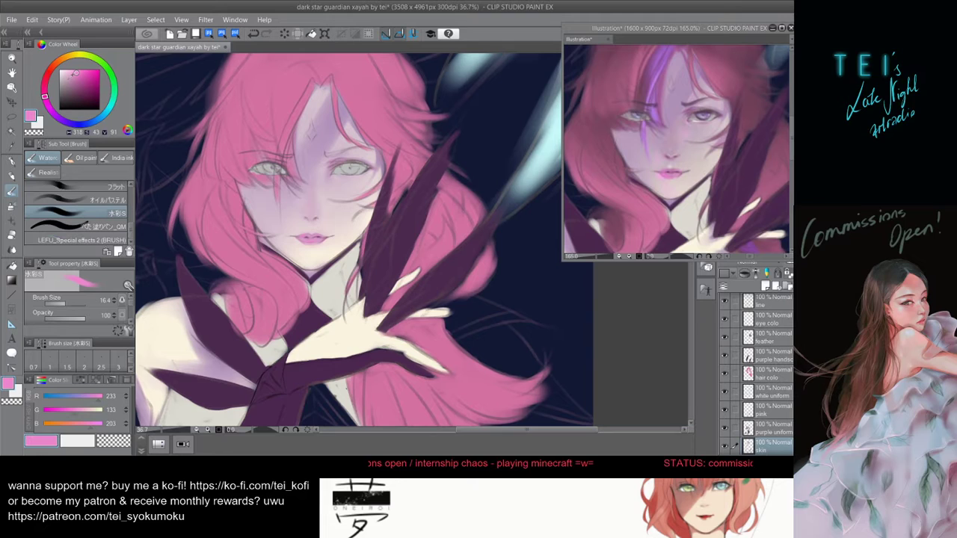
- Add light pink highlights (RGB 250, 179, 228) to the lips, varying the brush size between 8.8, 10.4 and 21.2
{"action": "left_click", "coordinate": [73, 74]}
{"action": "left_click", "coordinate": [312, 230], "text": "alt"}
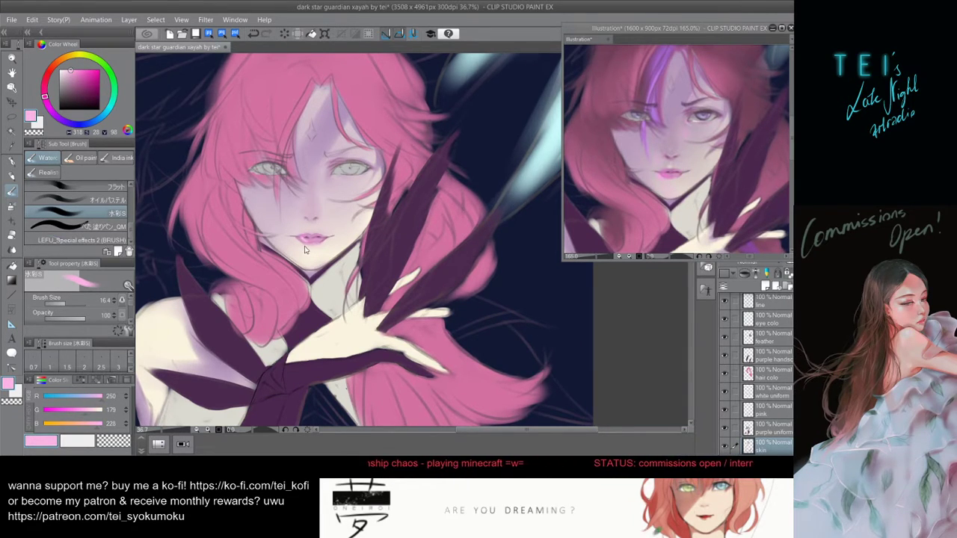
{"action": "key", "text": "["}
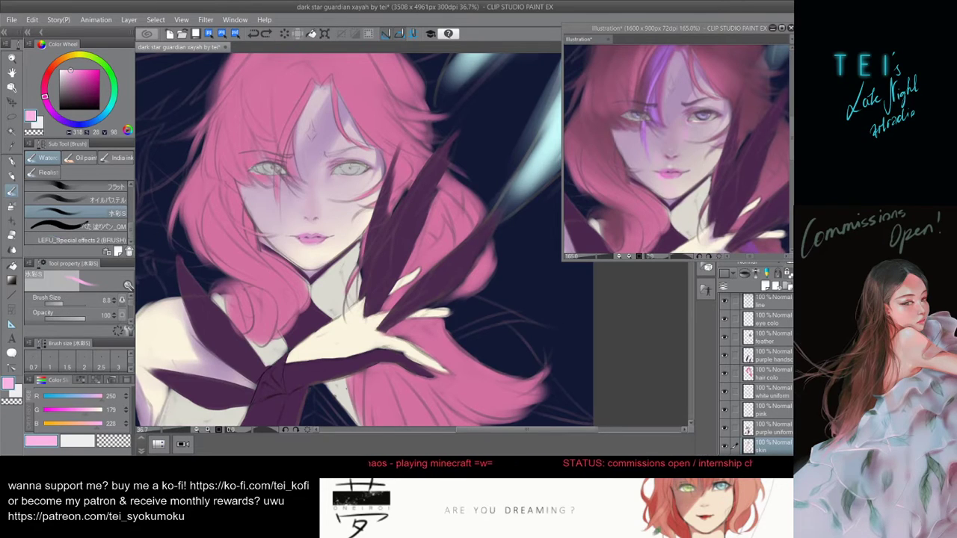
{"action": "key", "text": "bracketright"}
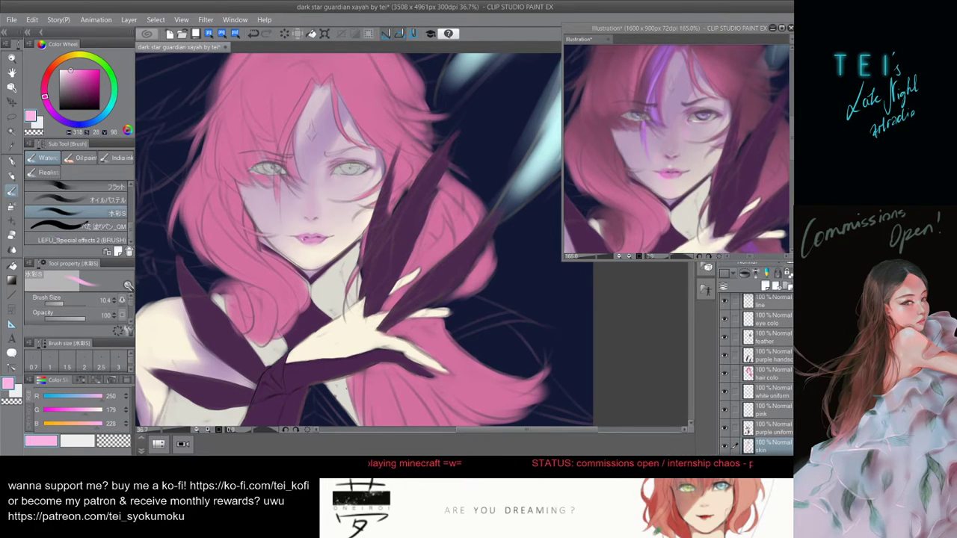
{"action": "key", "text": "bracketright"}
{"action": "key", "text": "bracketright"}
{"action": "key", "text": "bracketright"}
{"action": "key", "text": "bracketright"}
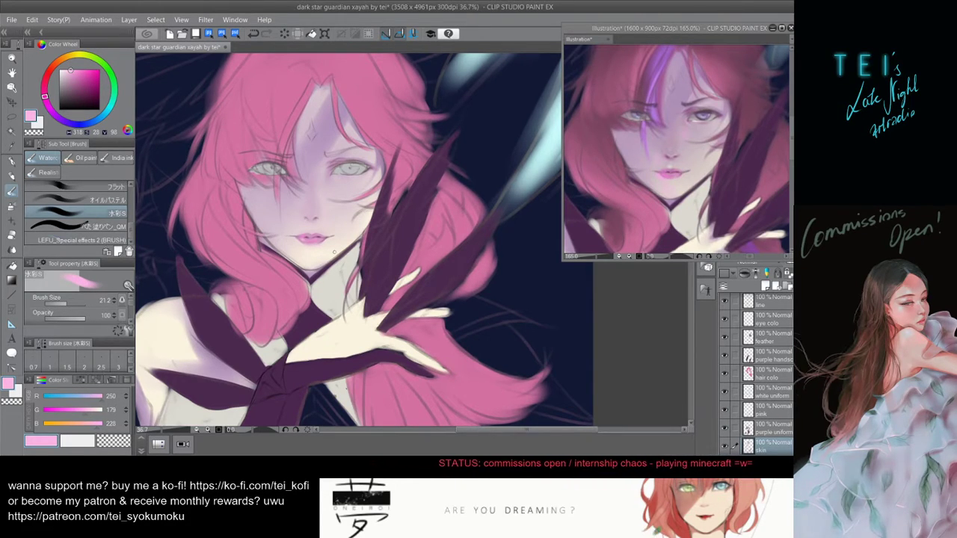
- Intensify the lips with saturated pink (RGB 255, 120, 214) at brush sizes 21.2, 16.1 and 46.8, checking the whole figure in between
{"action": "left_click", "coordinate": [73, 75]}
{"action": "left_click_drag", "start_coordinate": [73, 75], "coordinate": [80, 69]}
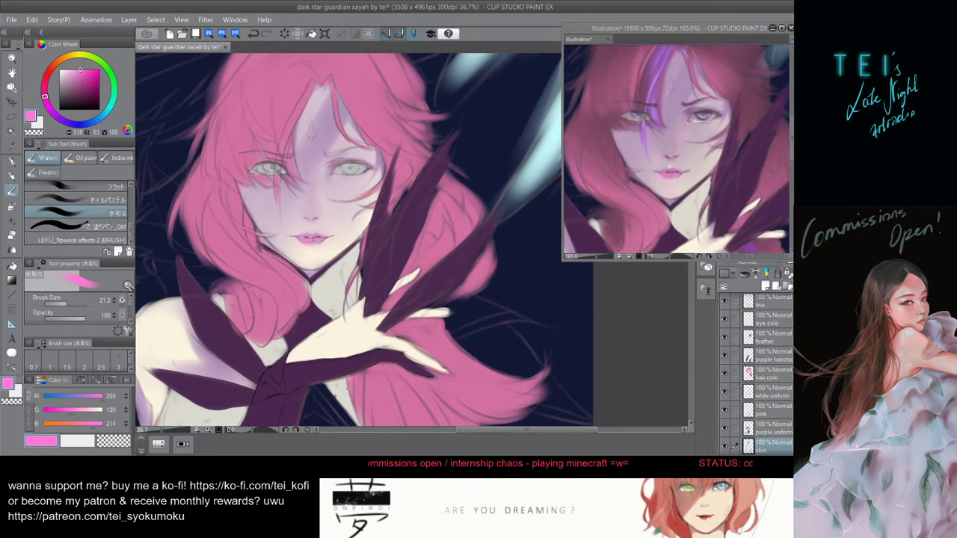
{"action": "key", "text": "bracketleft"}
{"action": "key", "text": "bracketleft"}
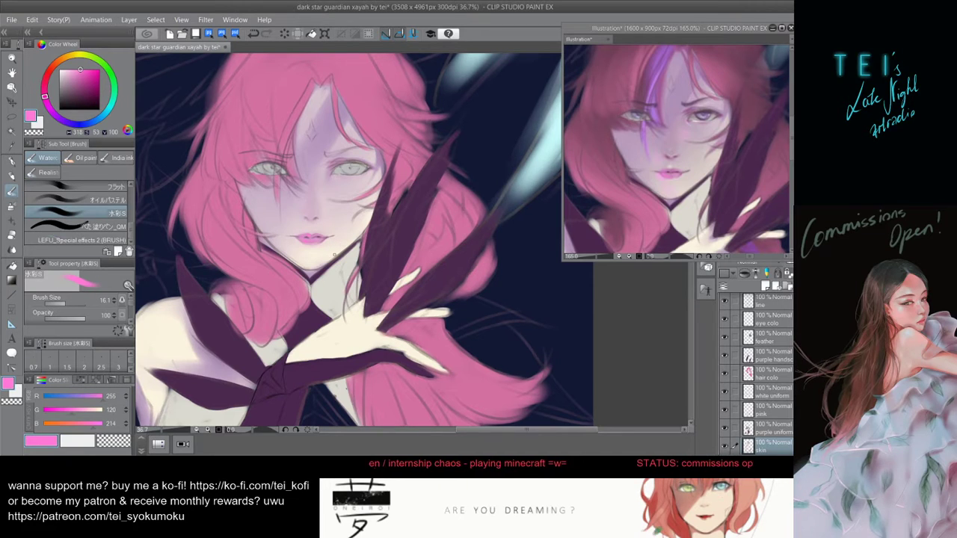
{"action": "scroll", "coordinate": [334, 255], "scroll_direction": "down", "scroll_amount": 7}
{"action": "scroll", "coordinate": [326, 237], "scroll_direction": "up", "scroll_amount": 8}
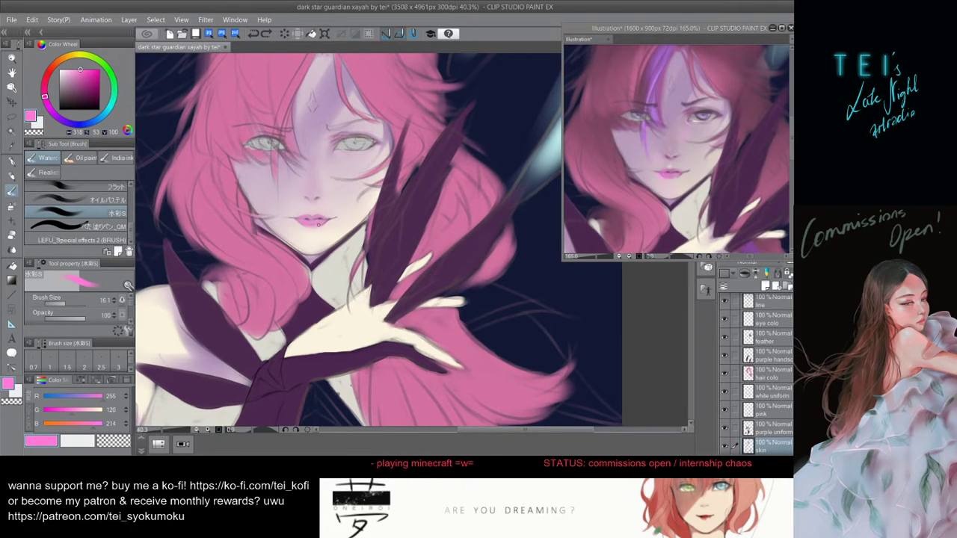
{"action": "left_click_drag", "start_coordinate": [304, 232], "coordinate": [298, 225]}
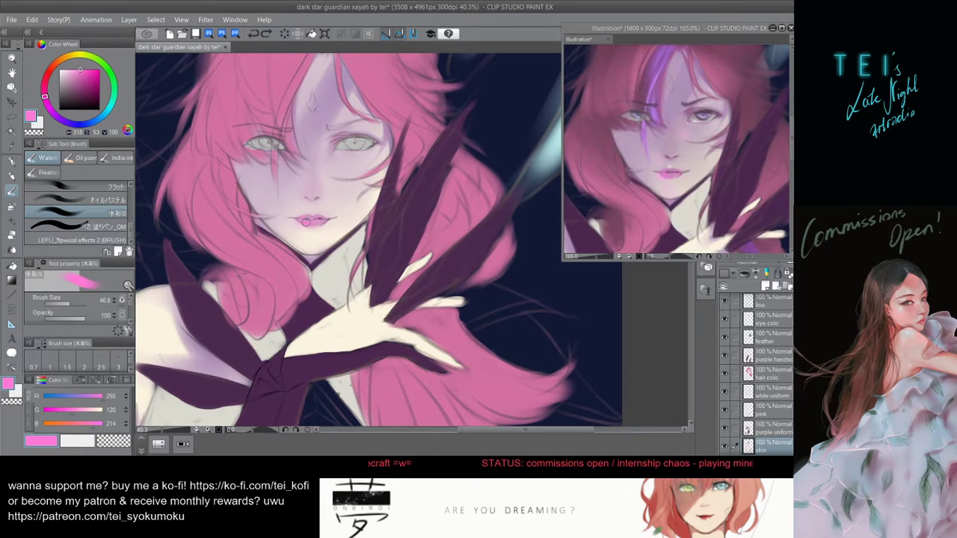
- Soften the lower lip in muted pinks (RGB 228, 150, 204 and RGB 205, 135, 184), reducing the brush to 23.4
{"action": "left_click", "coordinate": [73, 73]}
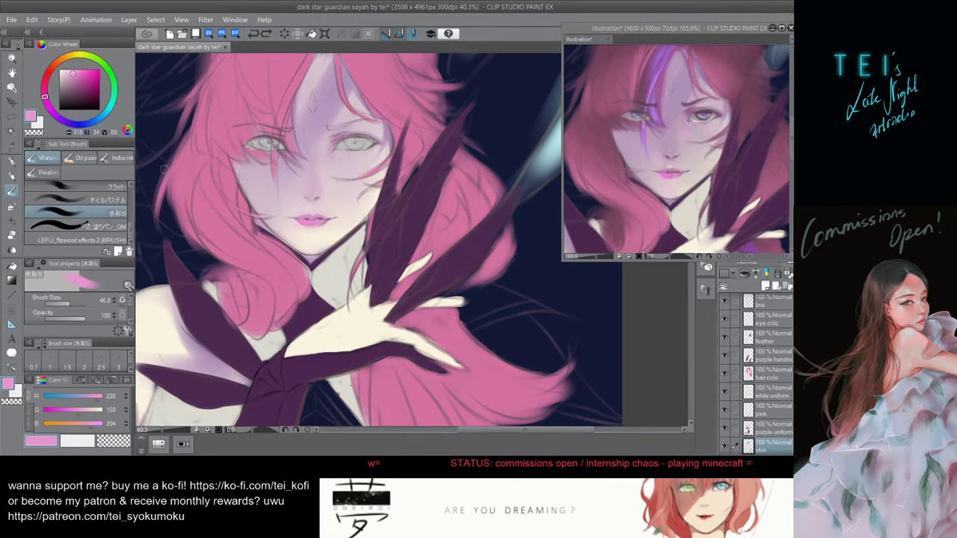
{"action": "key", "text": "bracketleft"}
{"action": "key", "text": "bracketleft"}
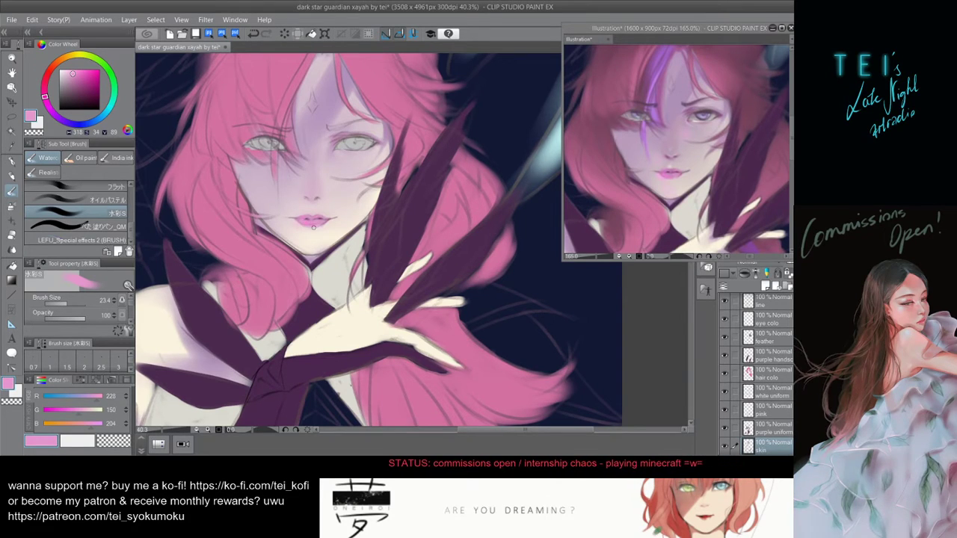
{"action": "left_click_drag", "start_coordinate": [73, 74], "coordinate": [73, 78]}
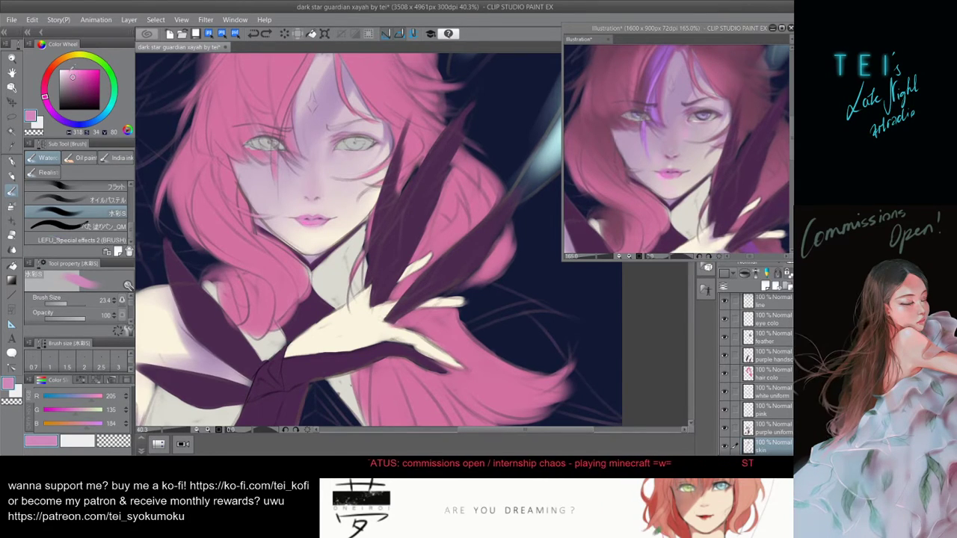
- Rework the lower lip highlight in pale pink (RGB 239, 184, 222) at size 13.7, blending with sampled pink (RGB 247, 166, 223)
{"action": "left_click", "coordinate": [68, 73]}
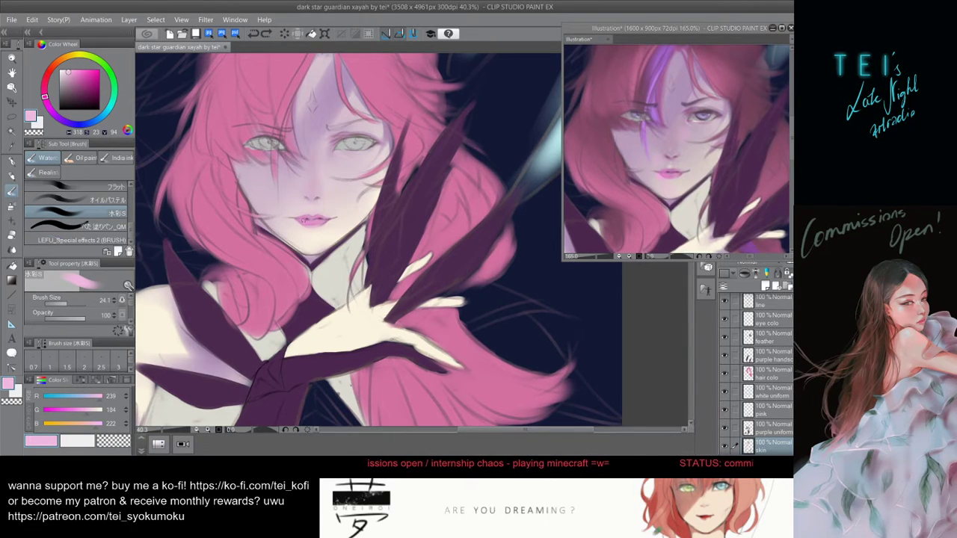
{"action": "key", "text": "ctrl+z"}
{"action": "left_click_drag", "start_coordinate": [305, 223], "coordinate": [314, 229]}
{"action": "key", "text": "["}
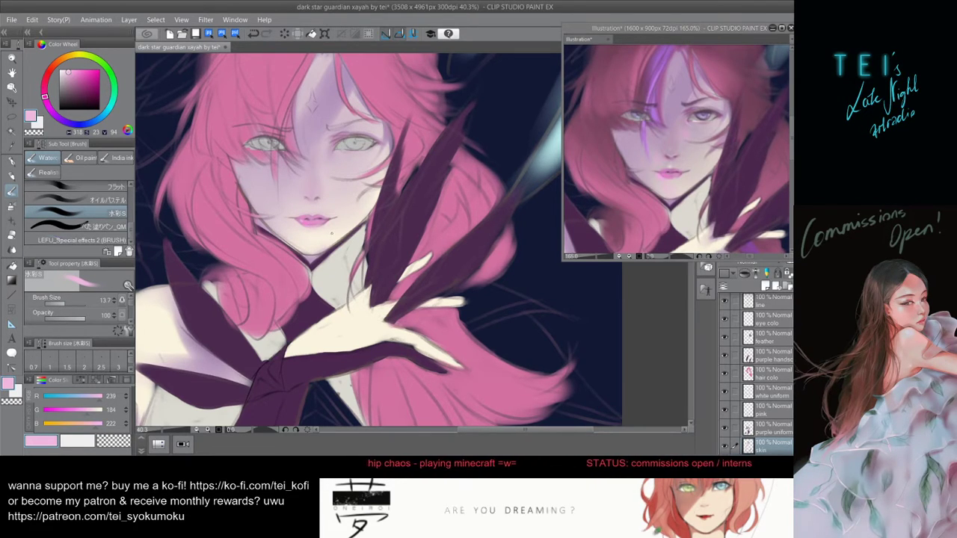
{"action": "left_click", "coordinate": [324, 231], "text": "alt"}
{"action": "left_click", "coordinate": [305, 225], "text": "alt"}
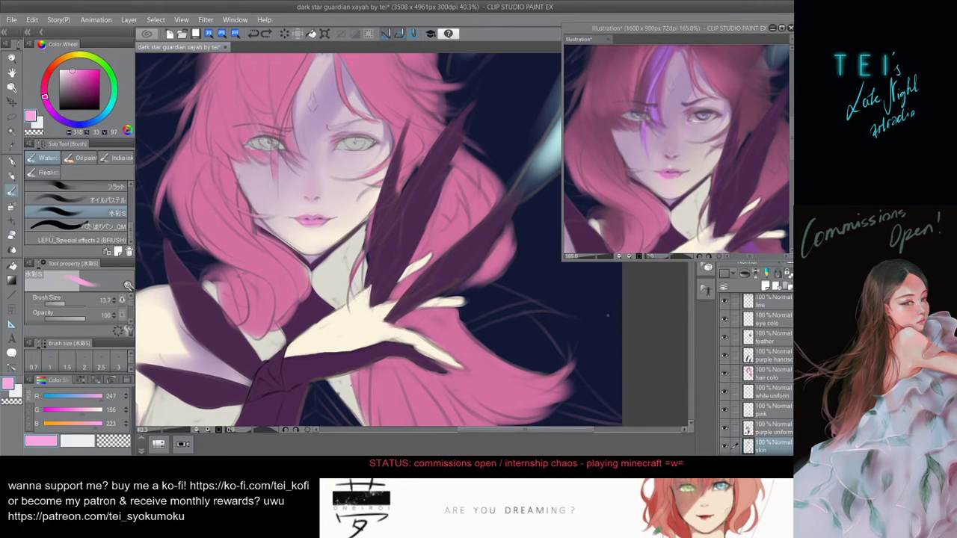
- Check the whole figure and touch up the underside of the nose with a sampled skin tone (RGB 211, 177, 201) at size 13.7
{"action": "scroll", "coordinate": [419, 210], "scroll_direction": "down", "scroll_amount": 3}
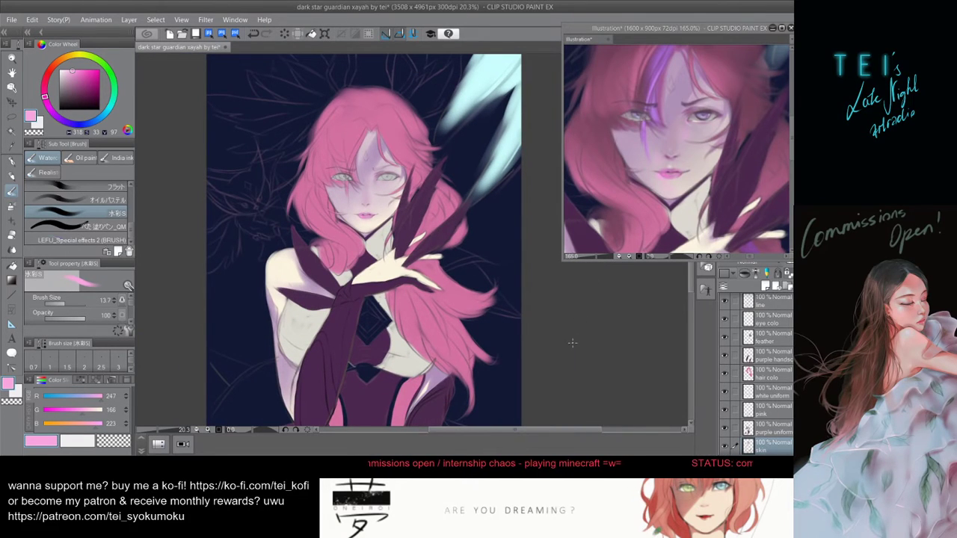
{"action": "scroll", "coordinate": [396, 158], "scroll_direction": "up", "scroll_amount": 2}
{"action": "scroll", "coordinate": [383, 181], "scroll_direction": "up", "scroll_amount": 1}
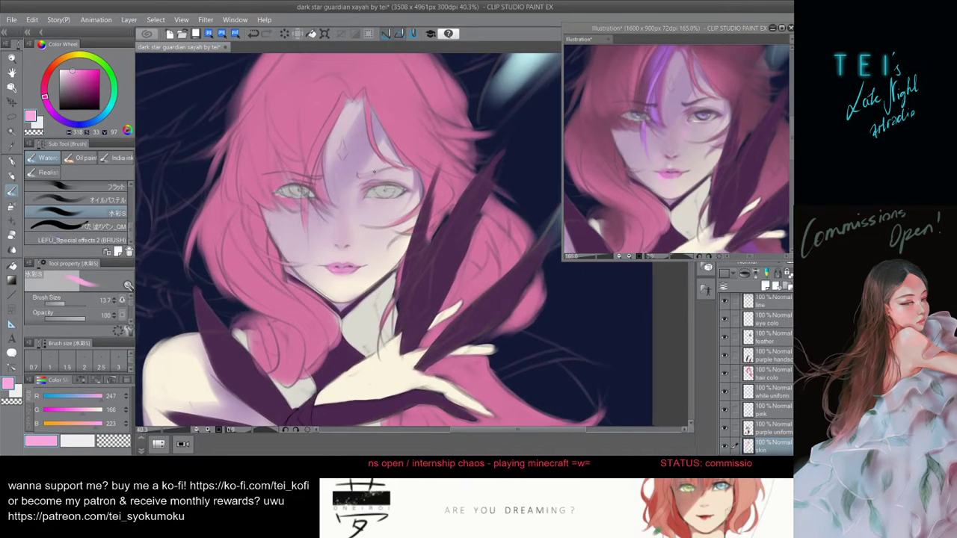
{"action": "left_click", "coordinate": [348, 239], "text": "alt"}
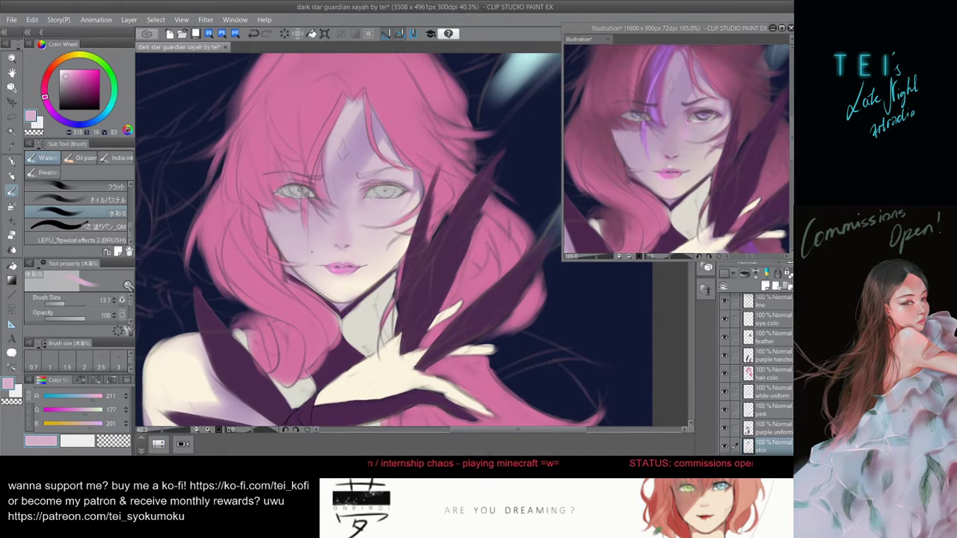
{"action": "left_click_drag", "start_coordinate": [332, 254], "coordinate": [345, 238]}
- Shade the nose with sampled violet (RGB 180, 148, 187) and mauve (RGB 199, 154, 187), varying the brush between 85.9, 87.9 and 36.7
{"action": "left_click", "coordinate": [359, 147], "text": "alt"}
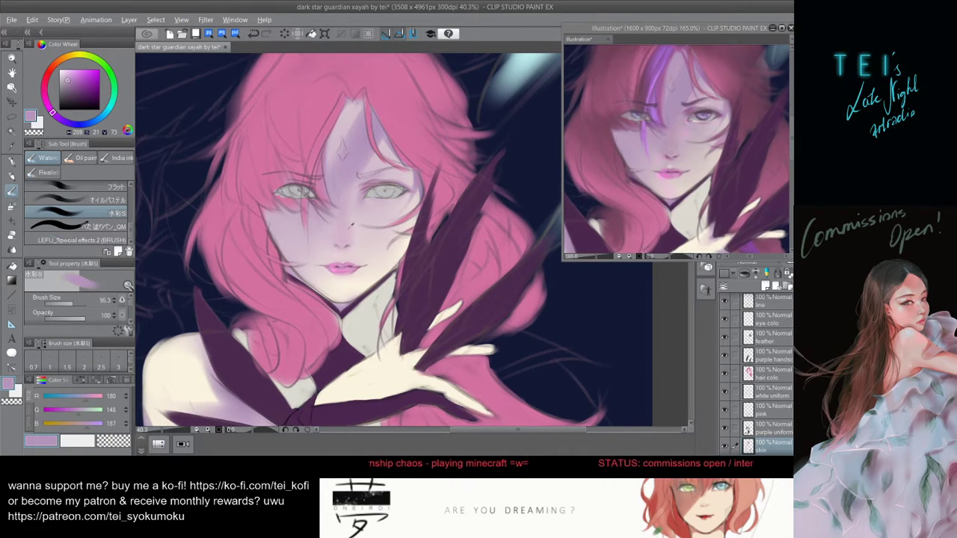
{"action": "left_click", "coordinate": [342, 236], "text": "alt"}
{"action": "left_click", "coordinate": [343, 245], "text": "alt"}
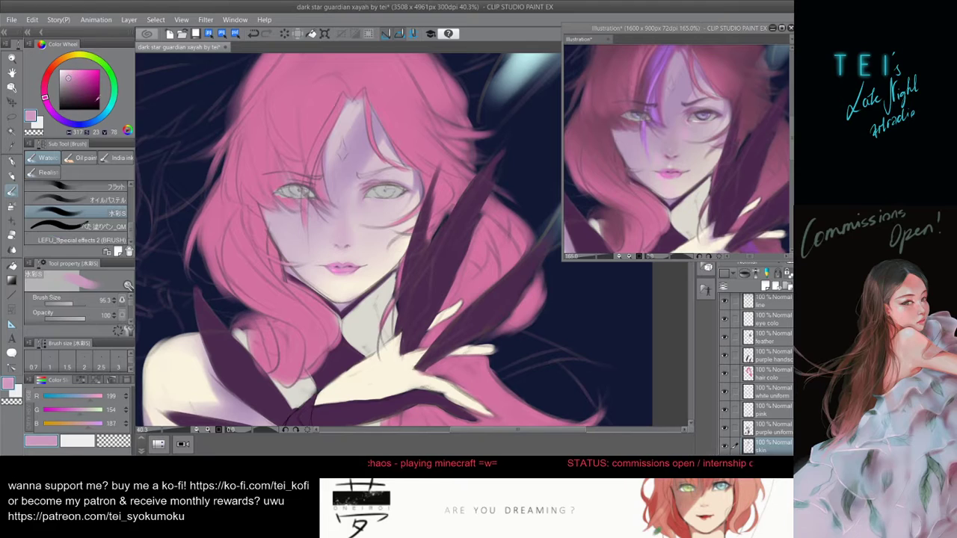
{"action": "key", "text": "bracketright"}
{"action": "key", "text": "bracketleft"}
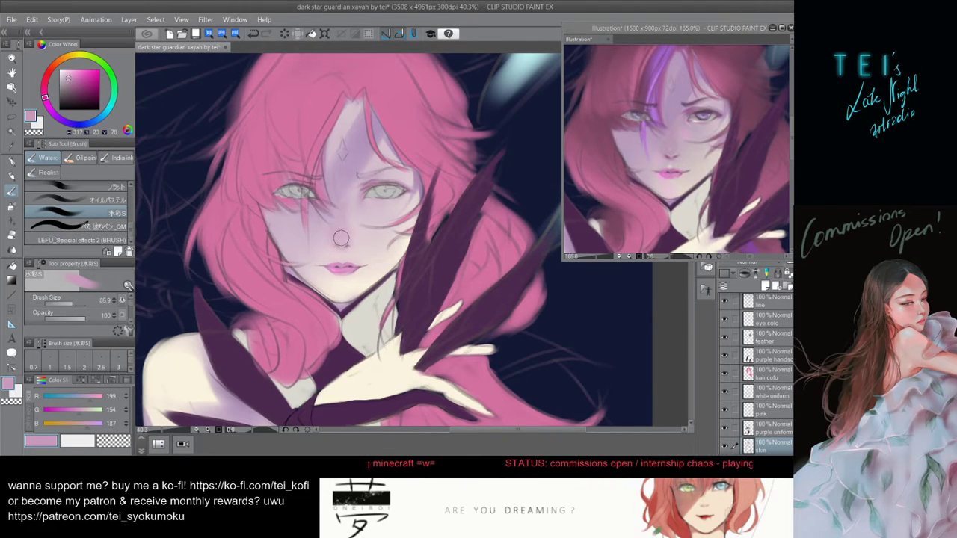
{"action": "key", "text": "bracketleft"}
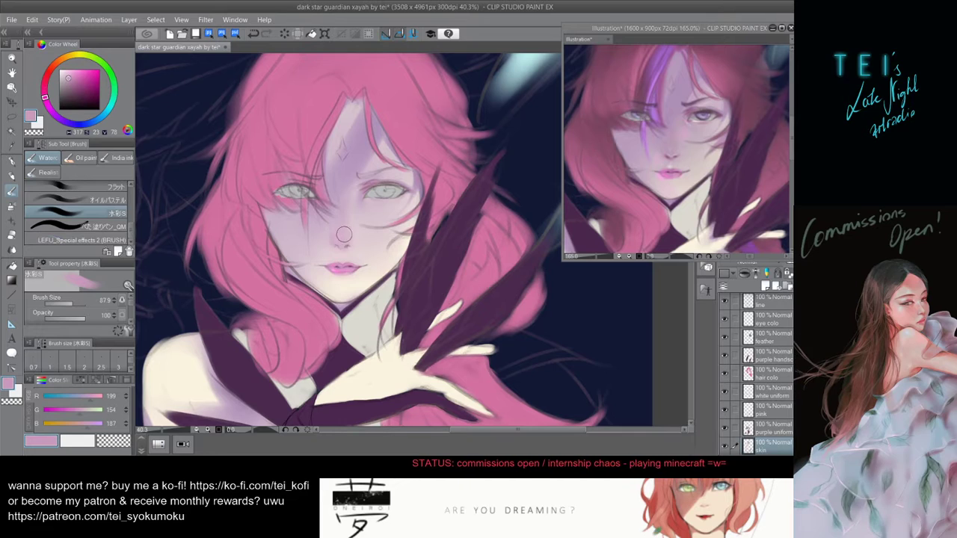
{"action": "key", "text": "bracketright"}
{"action": "key", "text": "bracketleft"}
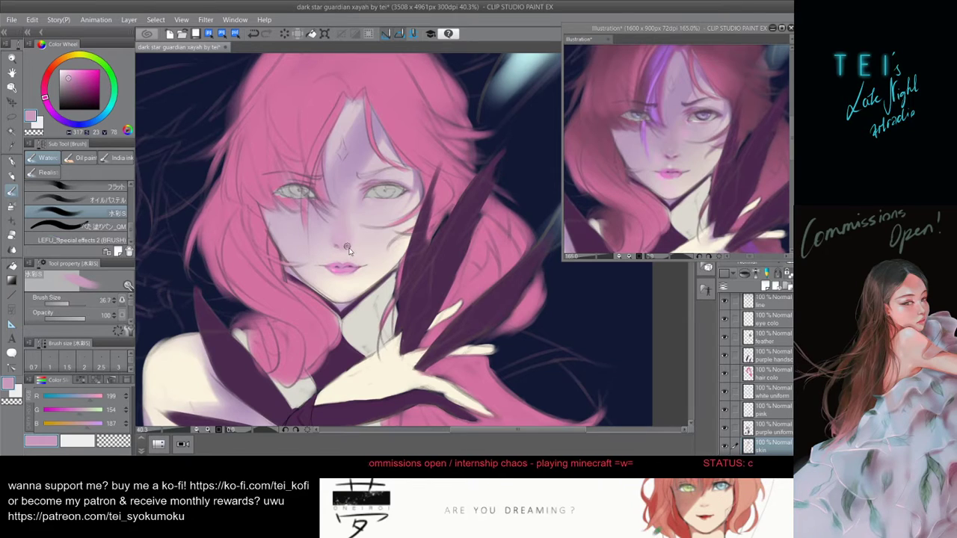
- Refine the nose tip and nostril in mauve at size 12.7, undoing one stroke and repainting it
{"action": "key", "text": "["}
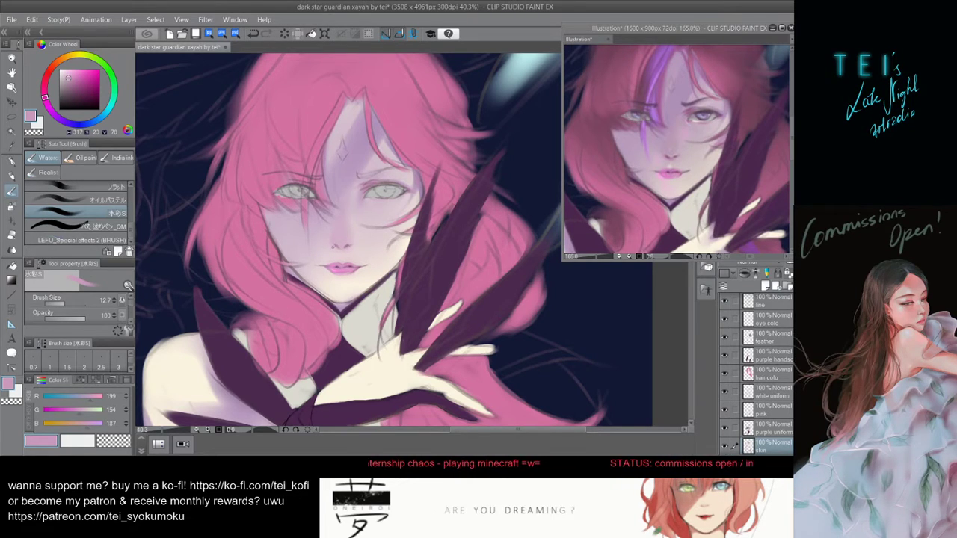
{"action": "key", "text": "ctrl+z"}
{"action": "left_click_drag", "start_coordinate": [338, 245], "coordinate": [345, 249]}
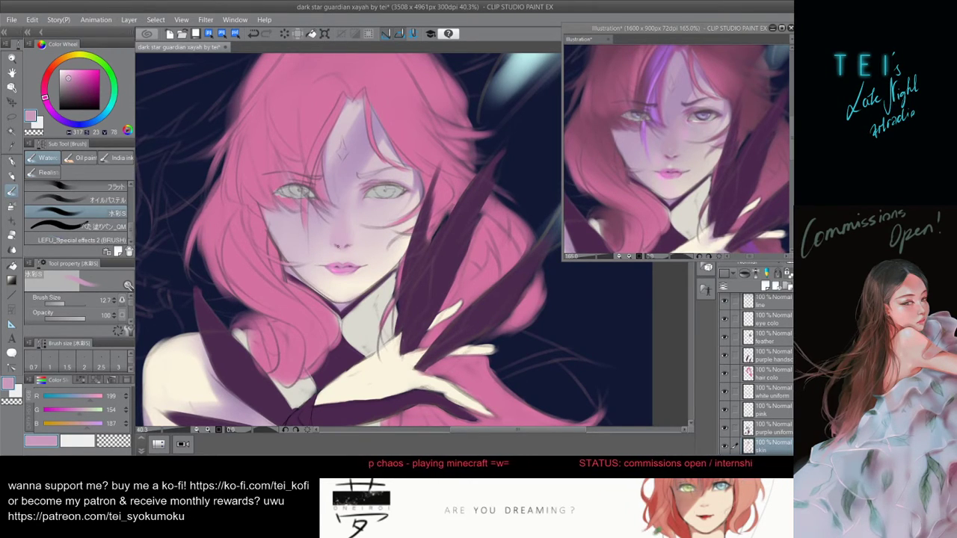
- Even out the lips with sampled bright pink (RGB 245, 129, 210), setting the brush size to 26.4 and 36.7
{"action": "key", "text": "]"}
{"action": "key", "text": "]"}
{"action": "key", "text": "]"}
{"action": "key", "text": "]"}
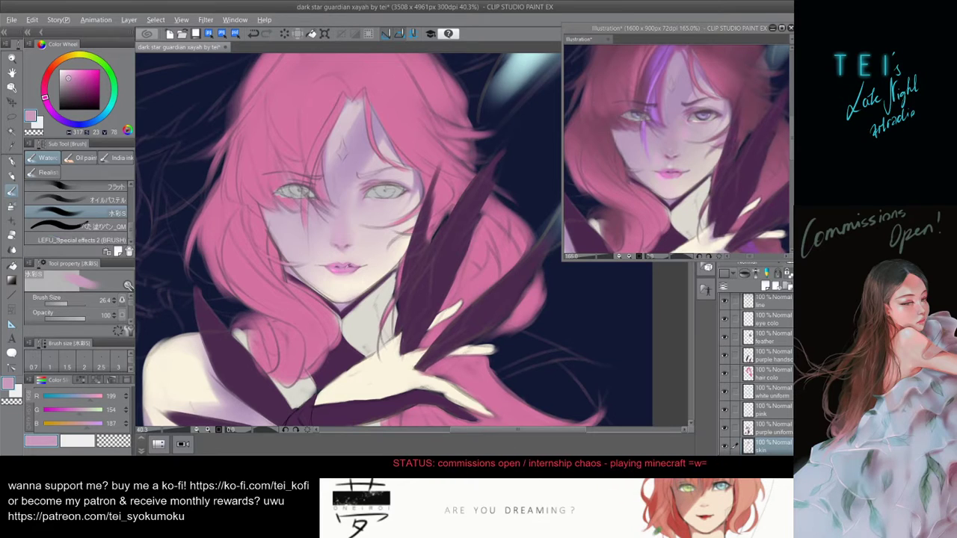
{"action": "left_click", "coordinate": [343, 272], "text": "alt"}
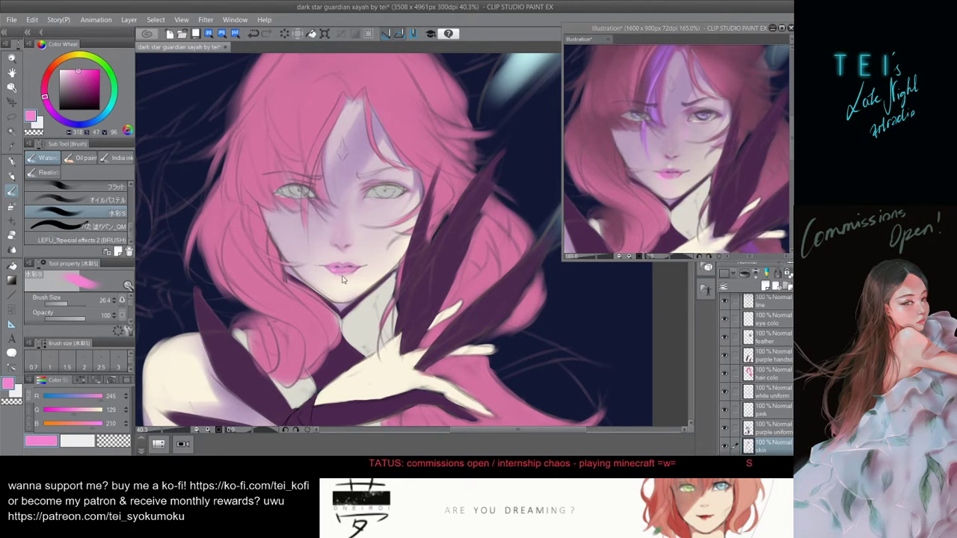
{"action": "left_click_drag", "start_coordinate": [340, 275], "coordinate": [337, 275], "text": "ctrl+alt"}
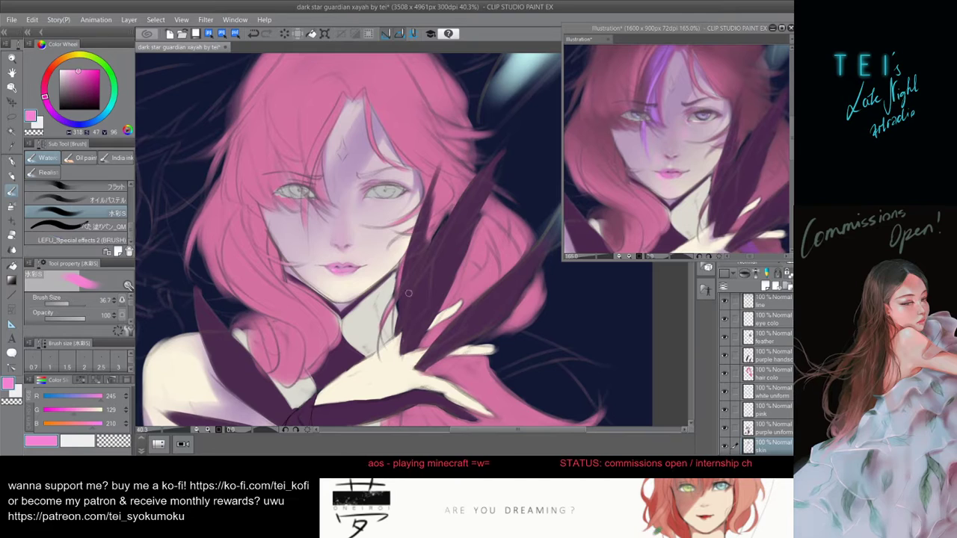
{"action": "left_click", "coordinate": [770, 320]}
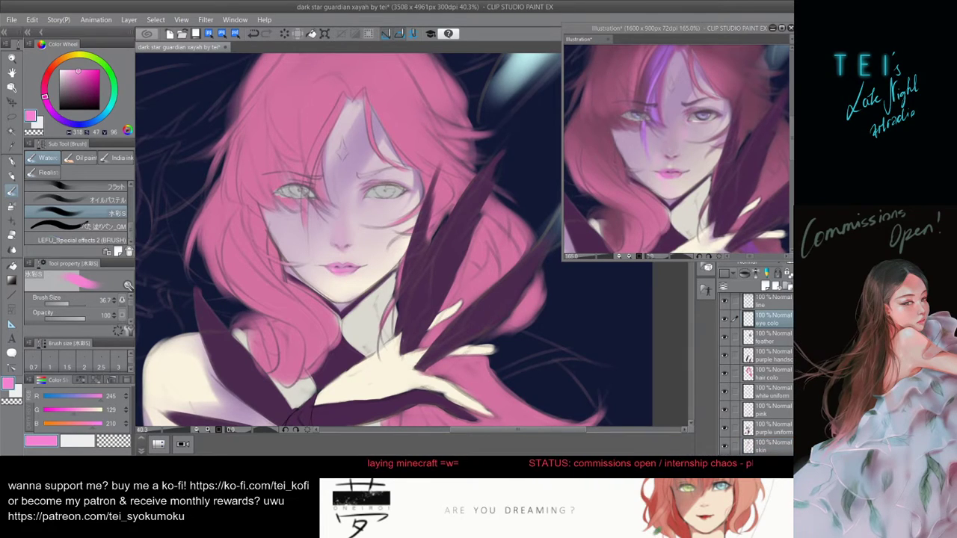
{"action": "key", "text": "e"}
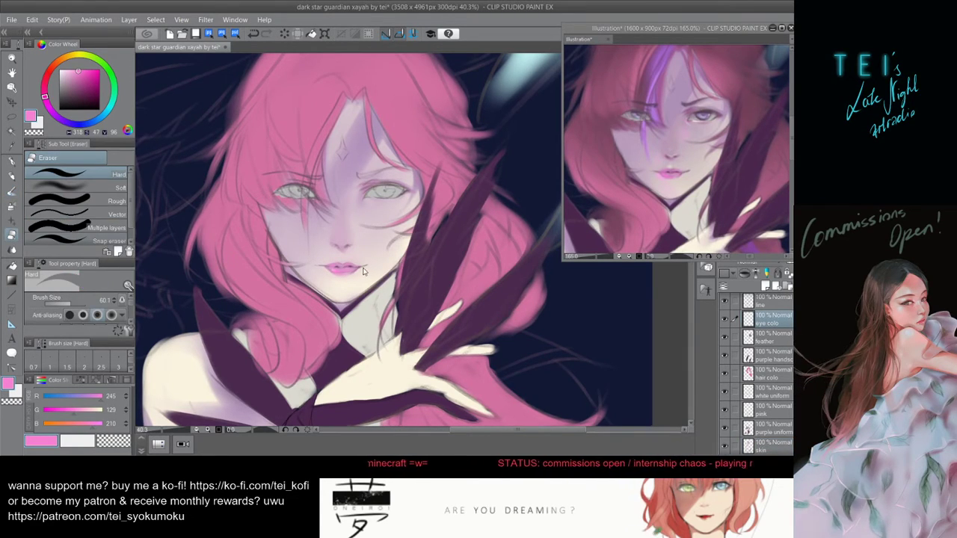
{"action": "left_click_drag", "start_coordinate": [346, 277], "coordinate": [342, 272]}
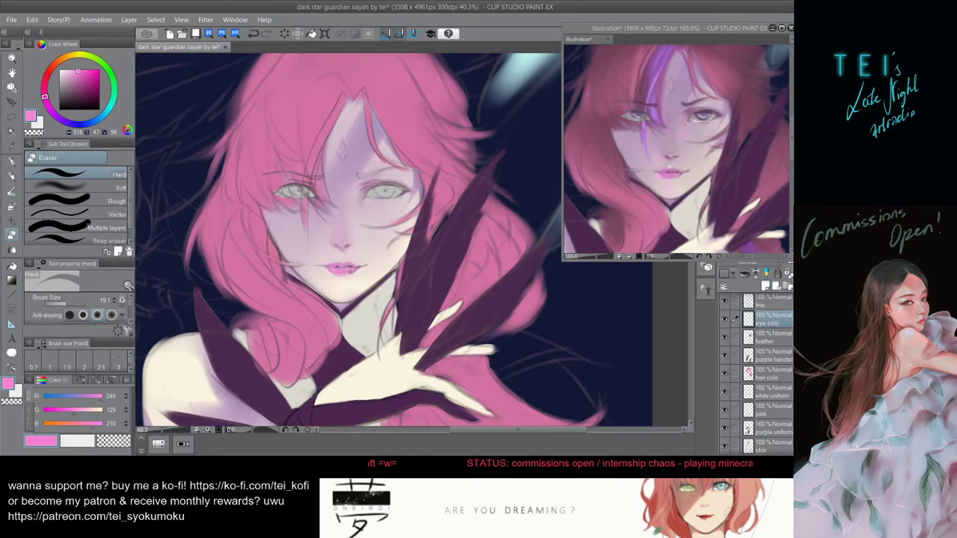
{"action": "key", "text": "ctrl+z"}
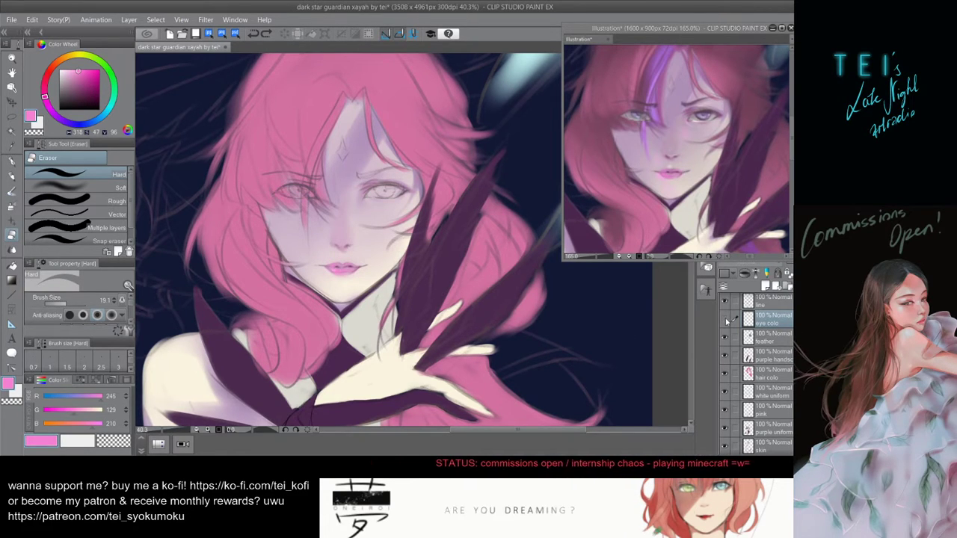
{"action": "left_click", "coordinate": [766, 306]}
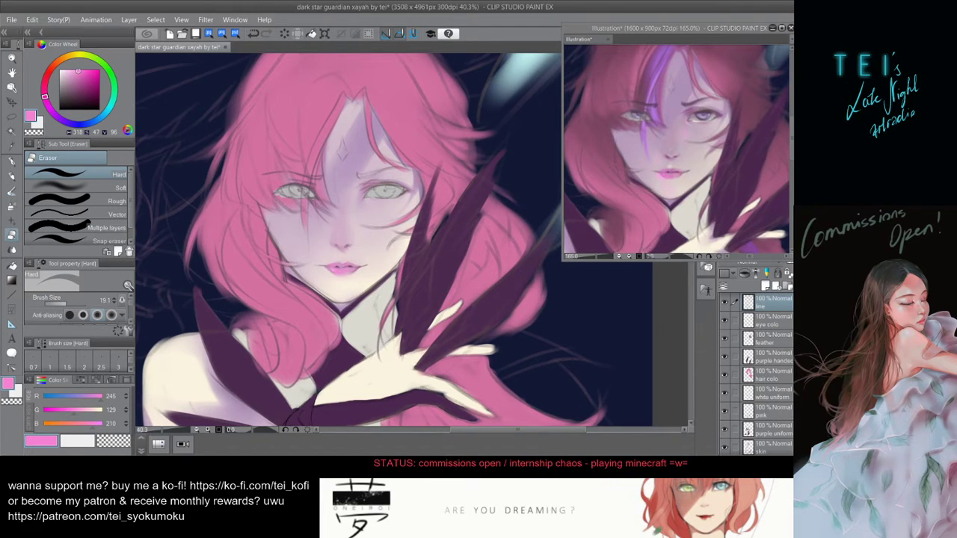
{"action": "scroll", "coordinate": [770, 369], "scroll_direction": "down", "scroll_amount": 2}
{"action": "left_click", "coordinate": [770, 410]}
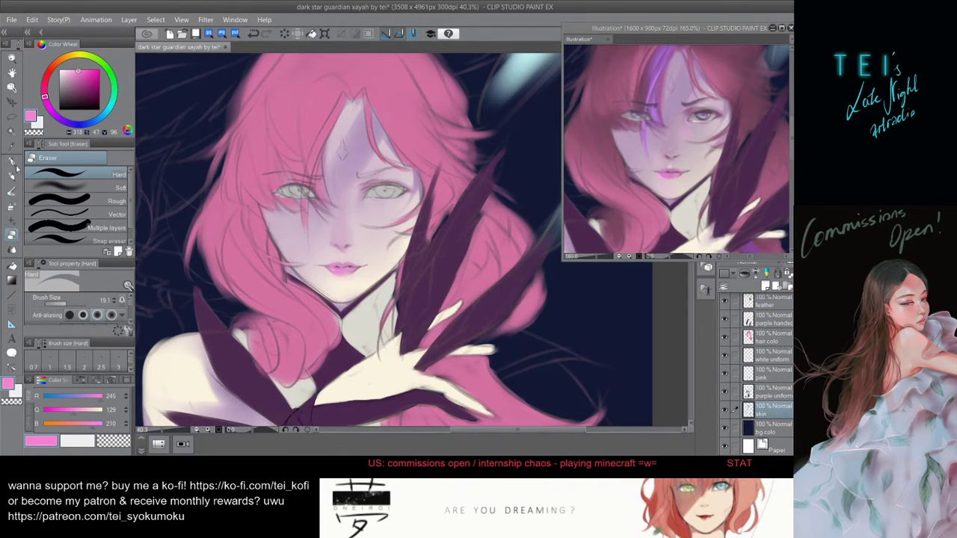
{"action": "left_click", "coordinate": [11, 191]}
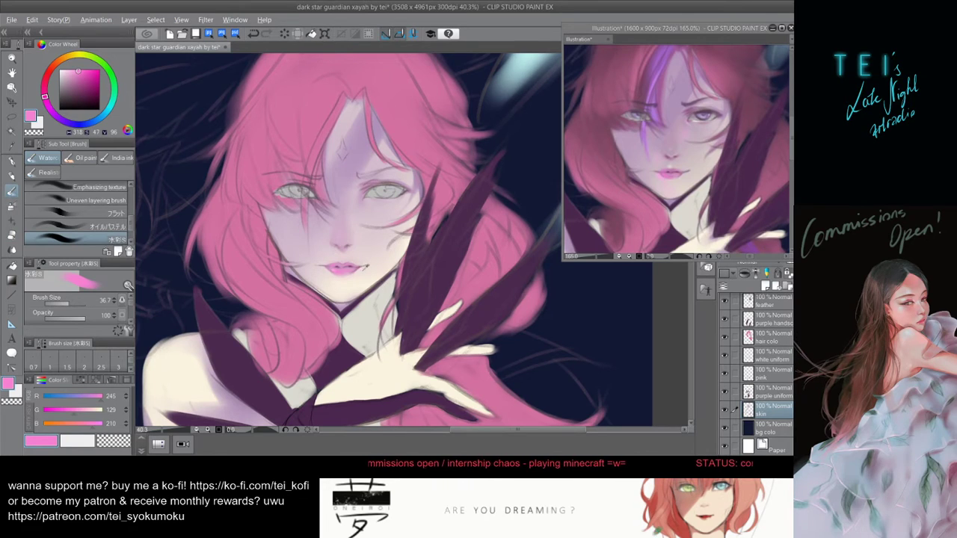
- Refine the lips on the skin layer with sampled pink (RGB 241, 134, 208), reducing the brush to 25.8 and 19.7
{"action": "key", "text": "bracketleft"}
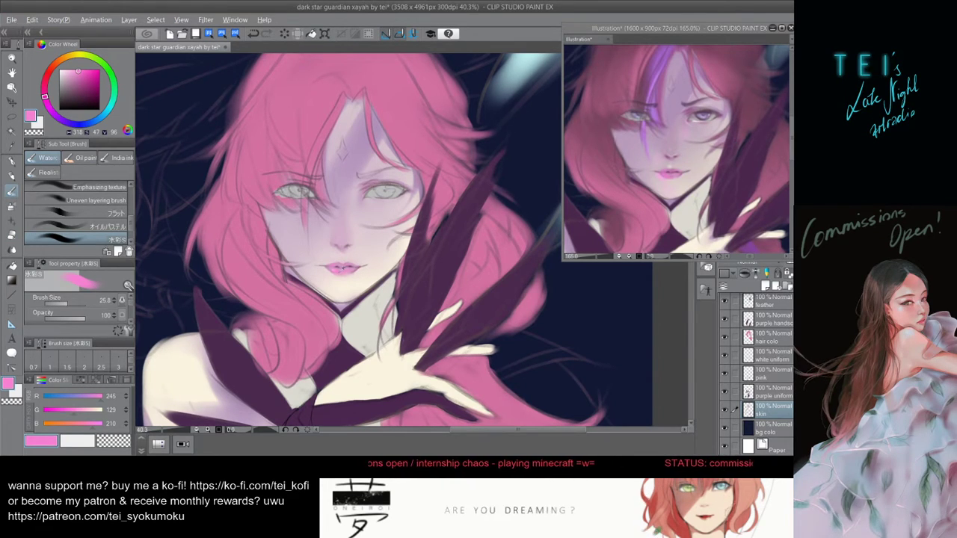
{"action": "left_click", "coordinate": [340, 273], "text": "alt"}
{"action": "key", "text": "bracketleft"}
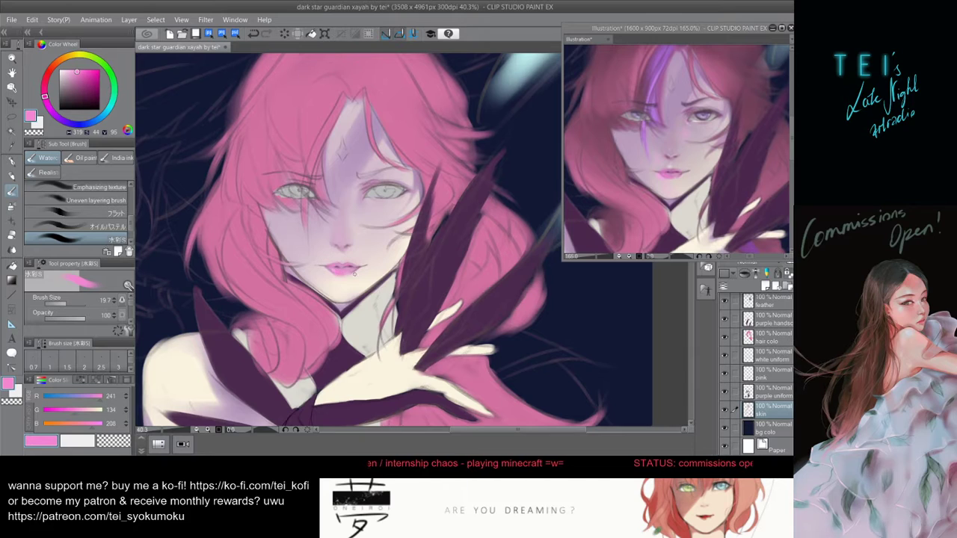
- Paint a lighter pink highlight (RGB 247, 158, 220) on the lips at size 13.0, undoing one stroke and redrawing it
{"action": "left_click", "coordinate": [73, 71]}
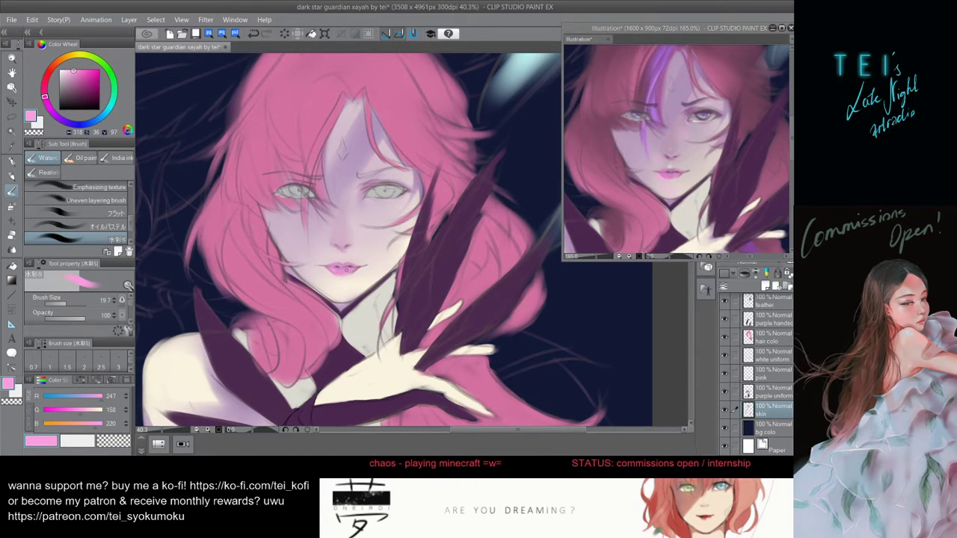
{"action": "key", "text": "bracketleft"}
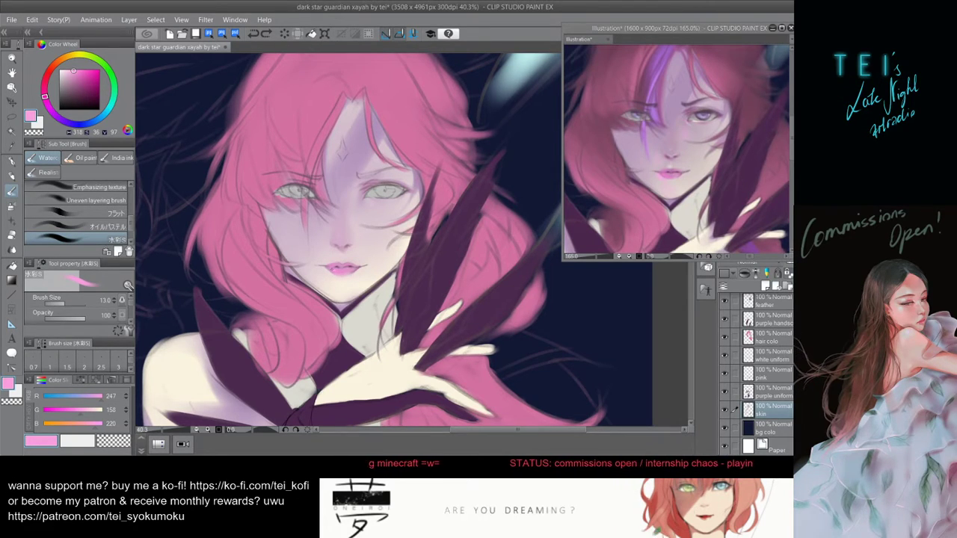
{"action": "key", "text": "ctrl+z"}
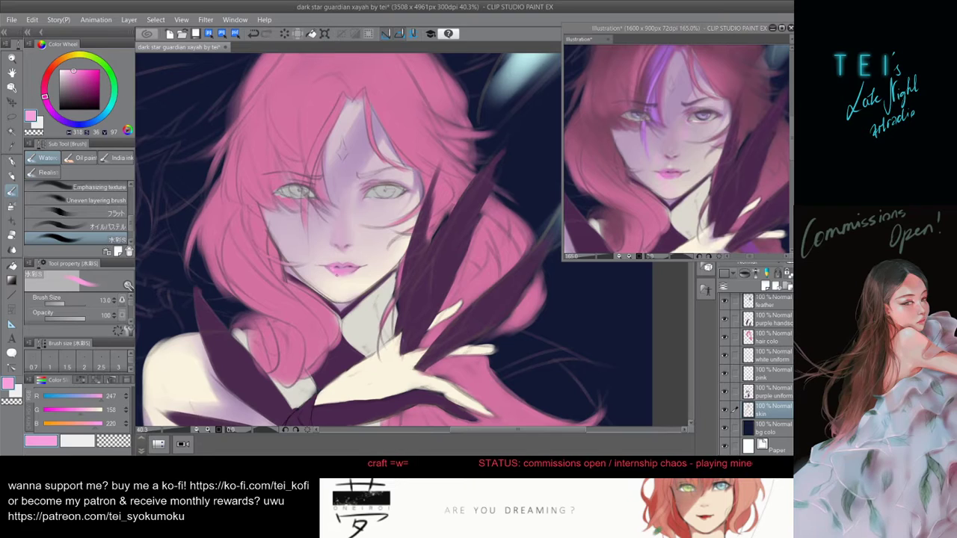
{"action": "left_click_drag", "start_coordinate": [338, 266], "coordinate": [350, 267]}
- Blend the lips with sampled pale pink (RGB 247, 177, 226) and muted mauve (RGB 207, 152, 194) at size 13.0
{"action": "left_click", "coordinate": [346, 269], "text": "alt"}
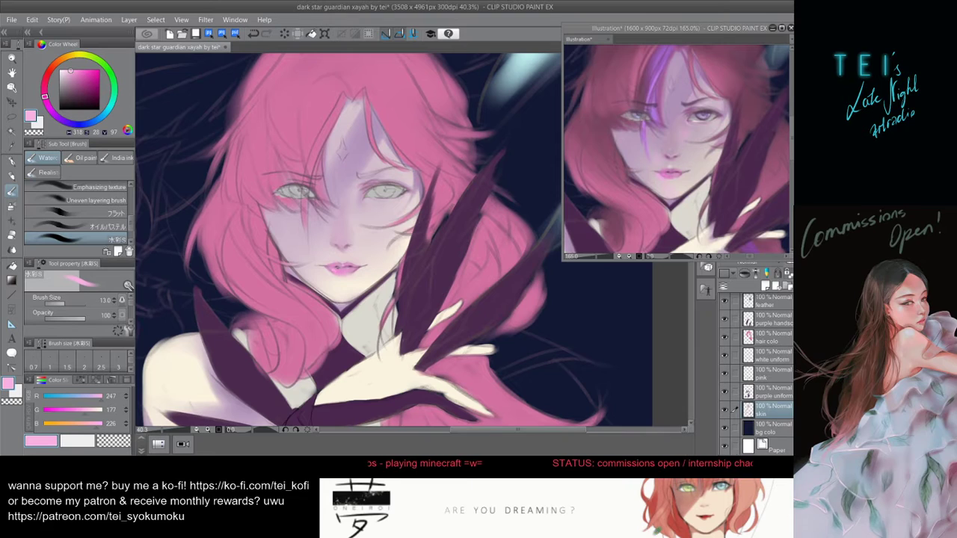
{"action": "left_click", "coordinate": [333, 267], "text": "alt"}
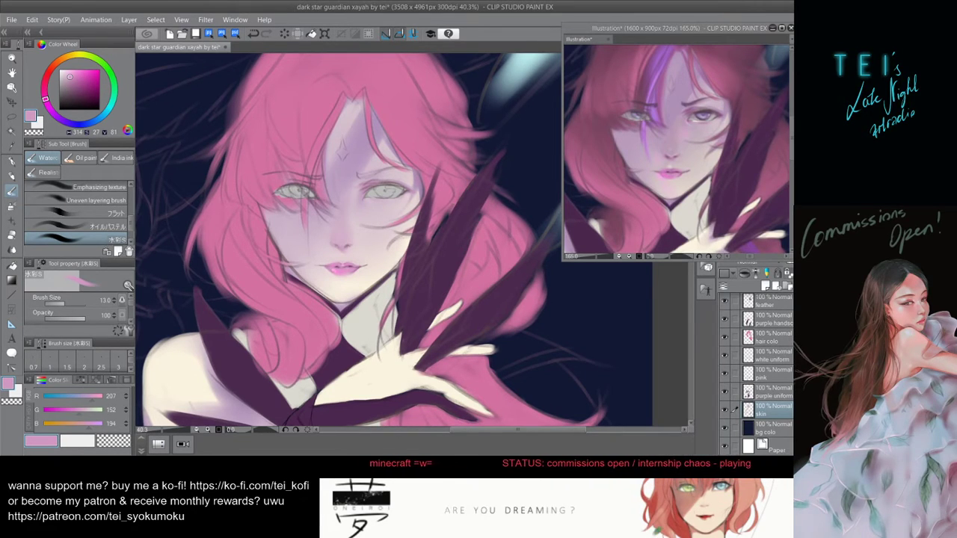
{"action": "scroll", "coordinate": [755, 366], "scroll_direction": "up", "scroll_amount": 4}
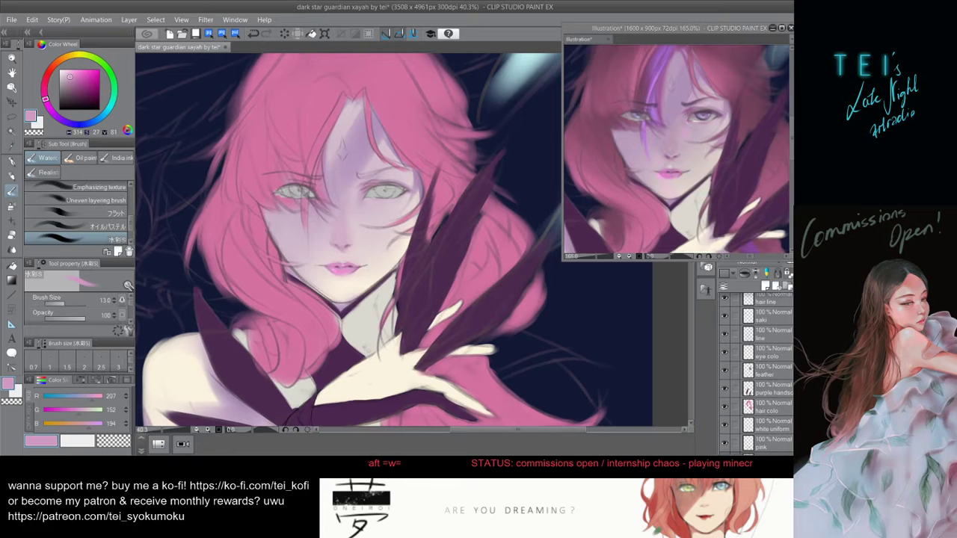
{"action": "scroll", "coordinate": [755, 366], "scroll_direction": "down", "scroll_amount": 4}
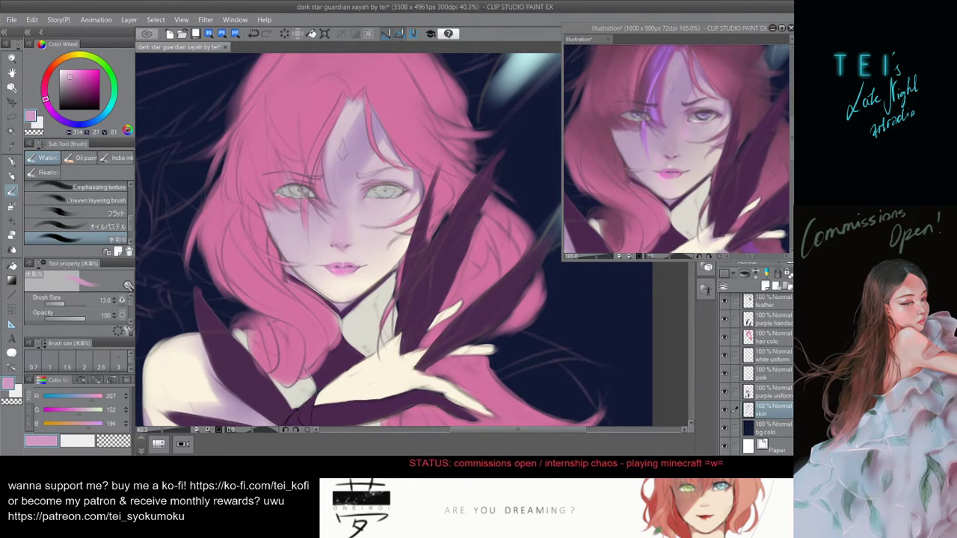
- Highlight the nose with light pink (RGB 255, 197, 241) and blend it using sampled skin pink (RGB 213, 182, 202) at size 21.1
{"action": "left_click", "coordinate": [70, 72]}
{"action": "left_click", "coordinate": [68, 70]}
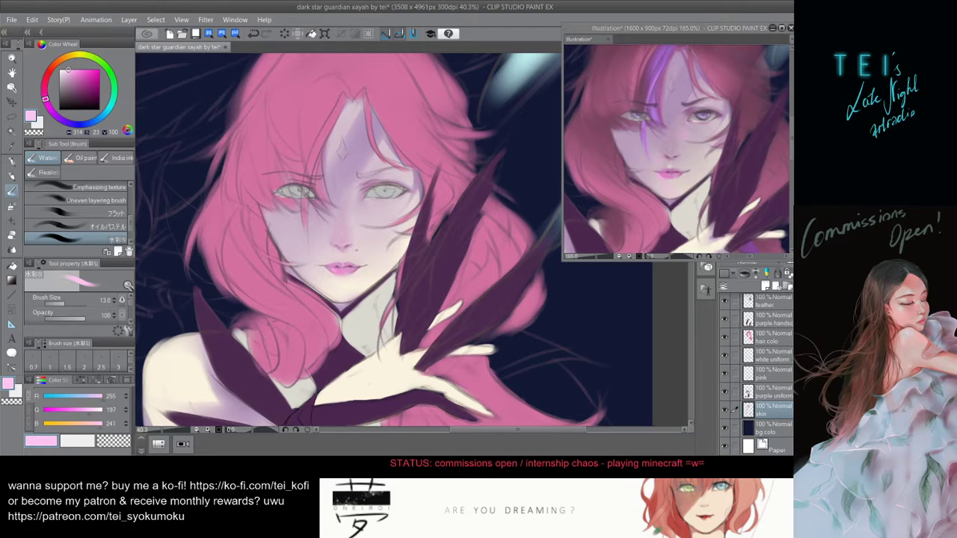
{"action": "left_click", "coordinate": [353, 231], "text": "alt"}
{"action": "key", "text": "]"}
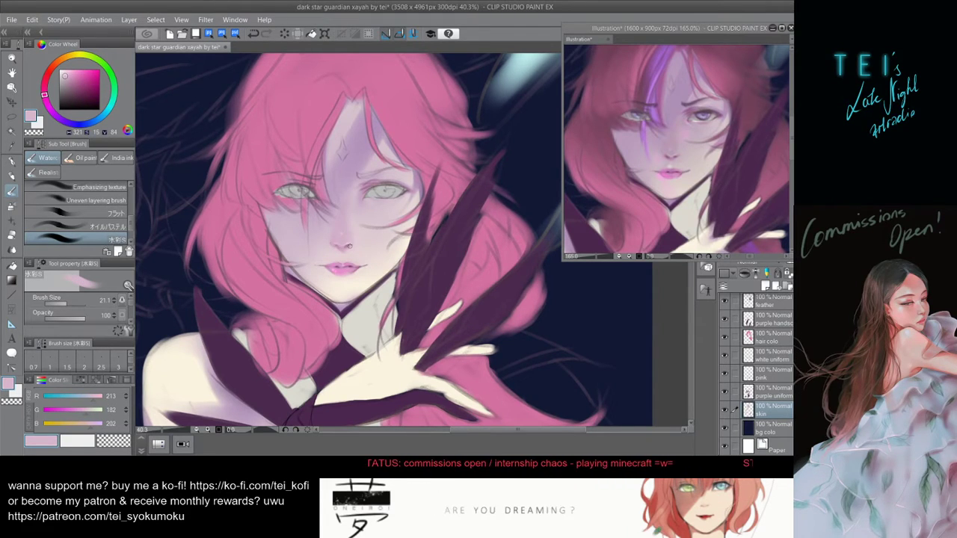
{"action": "left_click_drag", "start_coordinate": [342, 245], "coordinate": [346, 247]}
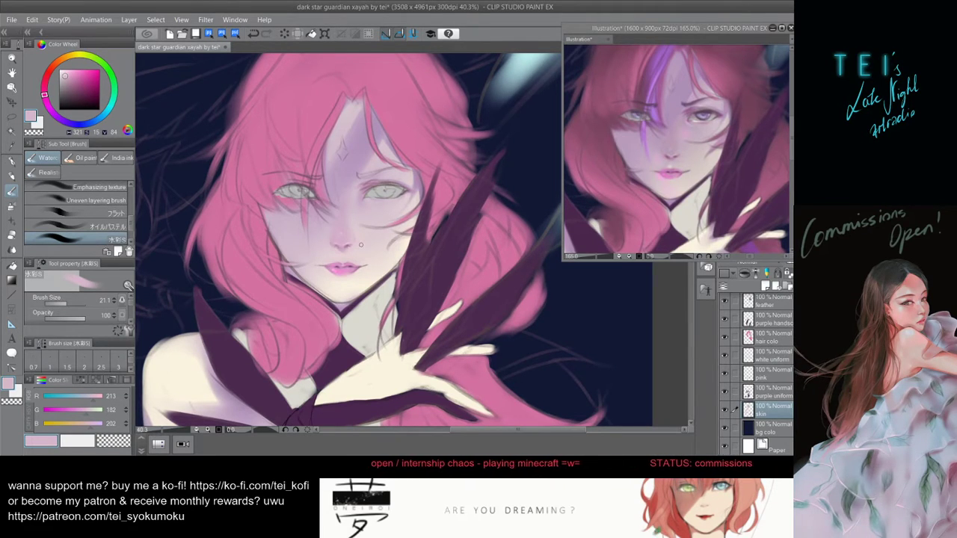
- Refine the underside of the nose with sampled mauves (RGB 206, 166, 194 and 202, 159, 189) at sizes 8.9 and 12.2, undoing stray strokes
{"action": "key", "text": "["}
{"action": "key", "text": "["}
{"action": "key", "text": "["}
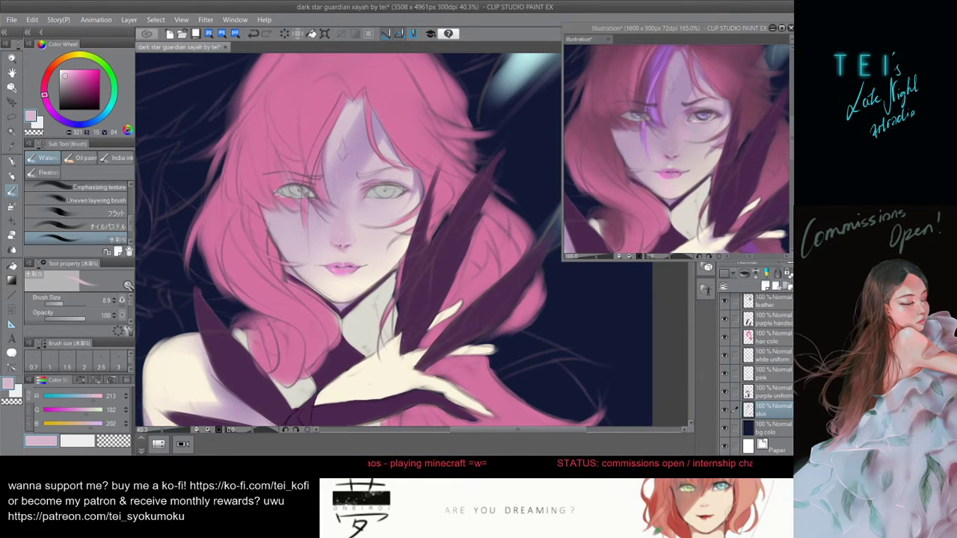
{"action": "left_click", "coordinate": [332, 242], "text": "alt"}
{"action": "left_click_drag", "start_coordinate": [334, 243], "coordinate": [343, 244]}
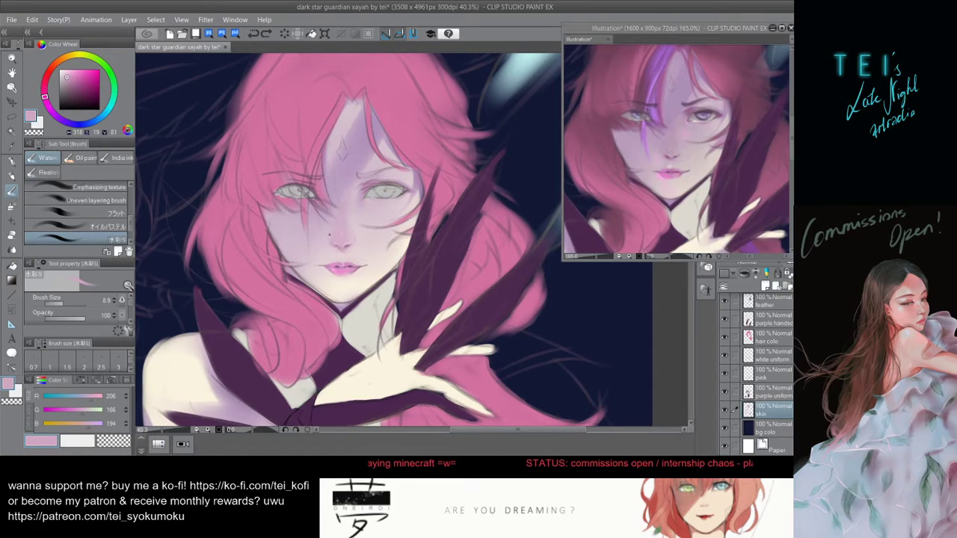
{"action": "key", "text": "ctrl+z"}
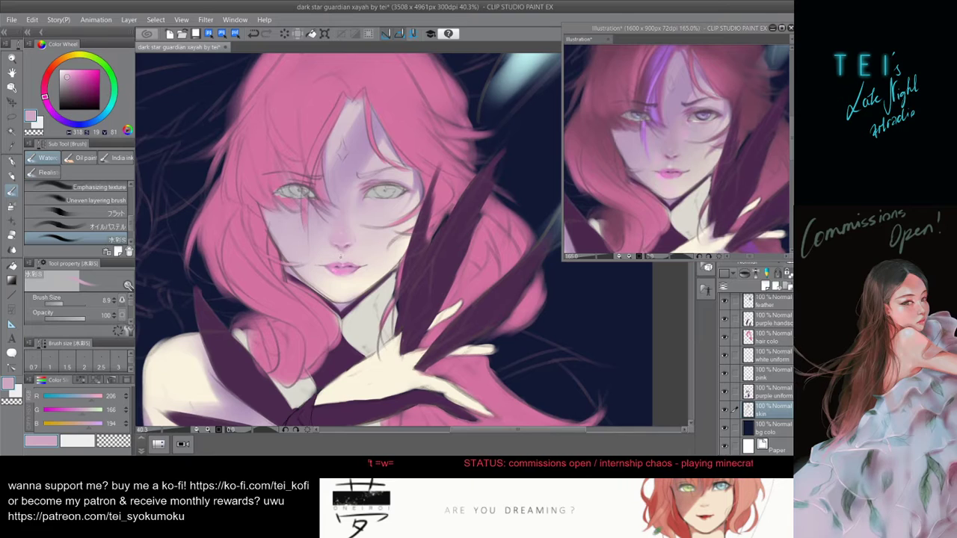
{"action": "mouse_move", "coordinate": [343, 270]}
{"action": "left_mouse_down"}
{"action": "mouse_move", "coordinate": [333, 227]}
{"action": "mouse_move", "coordinate": [331, 237]}
{"action": "left_mouse_up"}
{"action": "key", "text": "ctrl+z"}
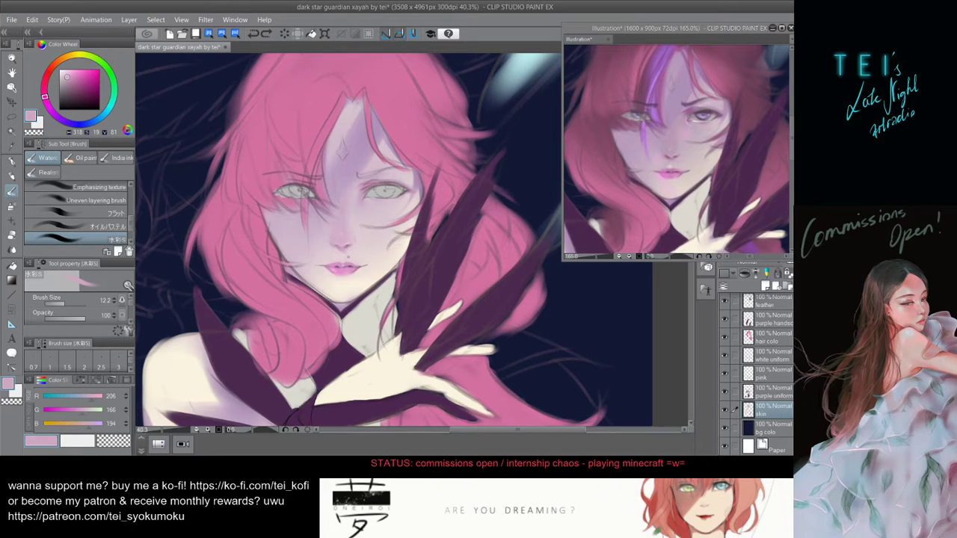
{"action": "left_click", "coordinate": [349, 260], "text": "alt"}
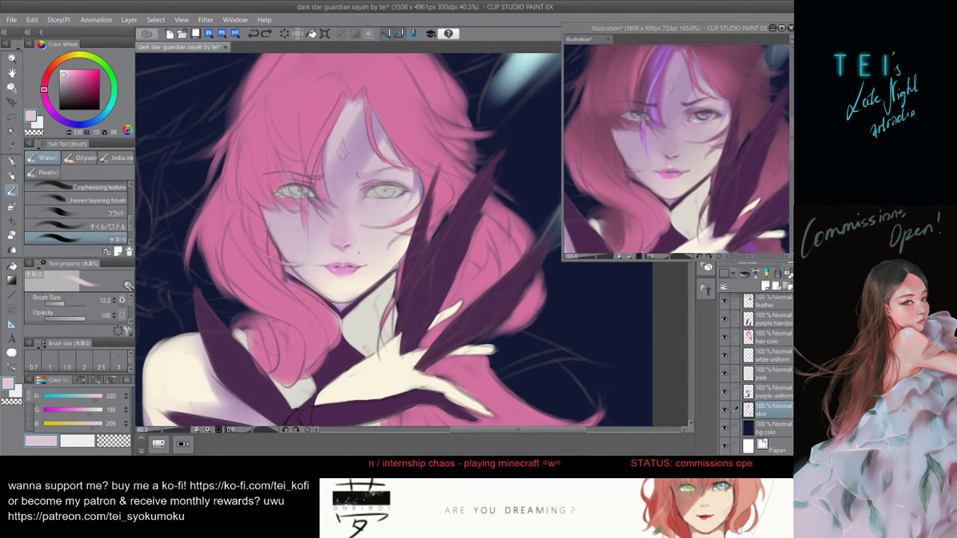
{"action": "left_click", "coordinate": [349, 243], "text": "alt"}
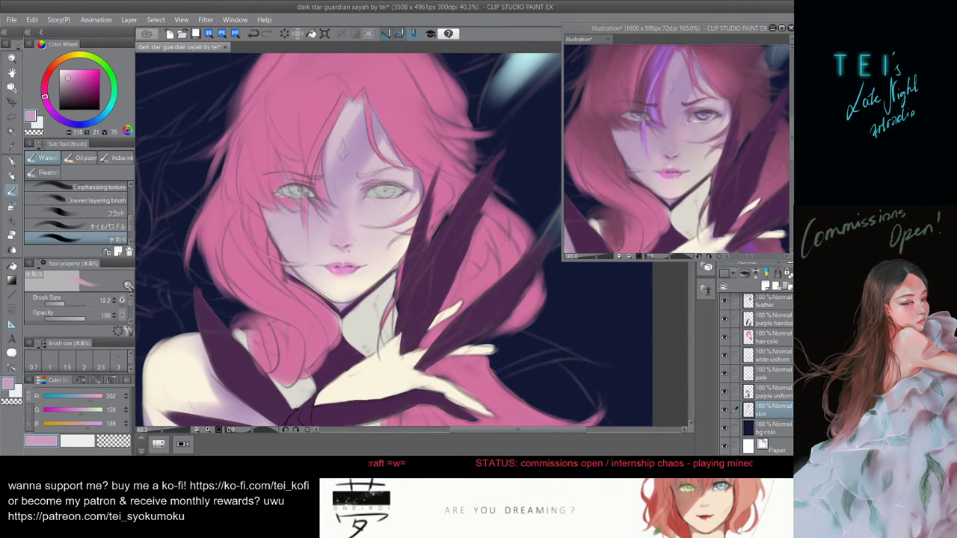
- Deepen the lips with saturated magenta (RGB 180, 67, 146), reducing the brush size from 12.2 to 6.8
{"action": "left_click_drag", "start_coordinate": [71, 79], "coordinate": [84, 81]}
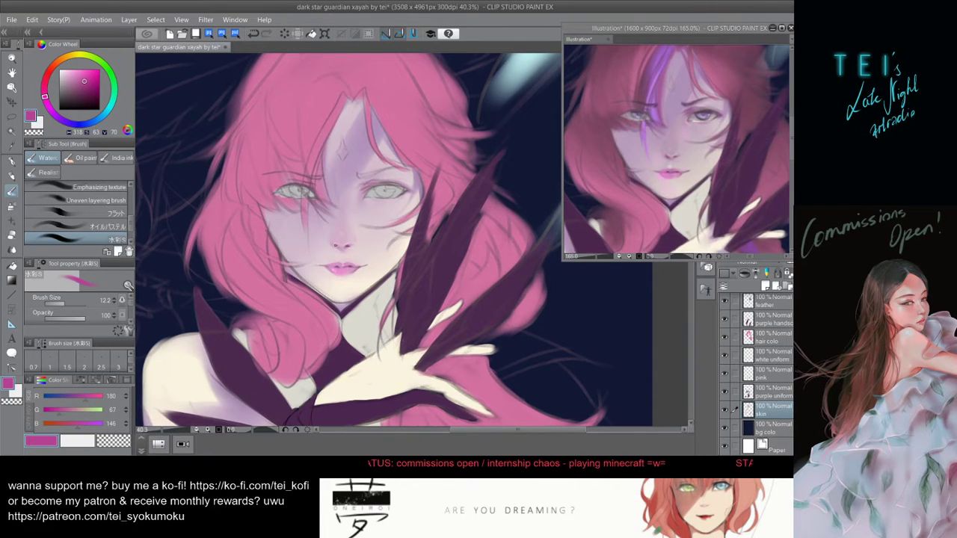
{"action": "left_click", "coordinate": [363, 262]}
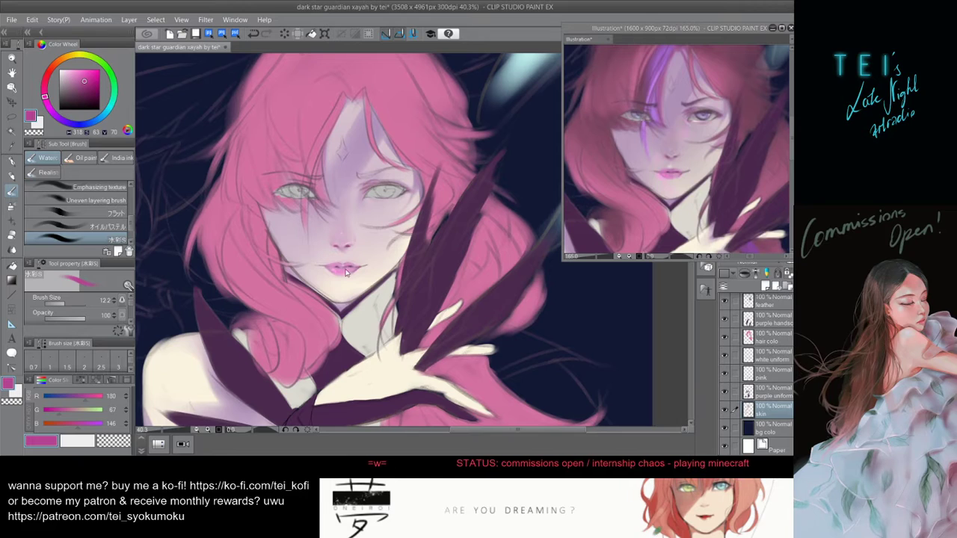
{"action": "key", "text": "["}
{"action": "key", "text": "bracketleft"}
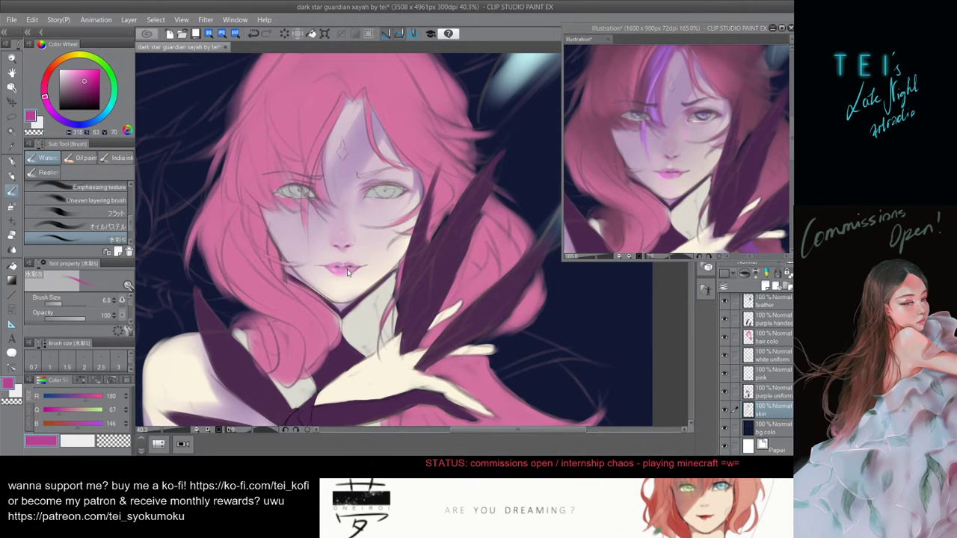
- Try a magenta accent beneath the character's left eye at brush size 14.5
{"action": "key", "text": "bracketright"}
{"action": "key", "text": "bracketright"}
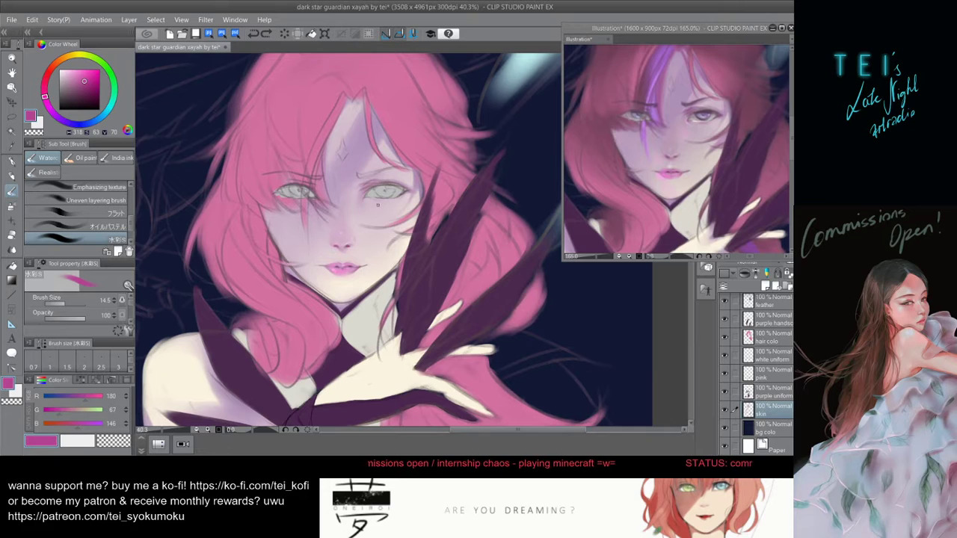
{"action": "mouse_move", "coordinate": [378, 201]}
{"action": "left_mouse_down"}
{"action": "mouse_move", "coordinate": [394, 203]}
{"action": "mouse_move", "coordinate": [385, 200]}
{"action": "left_mouse_up"}
{"action": "key", "text": "ctrl+z"}
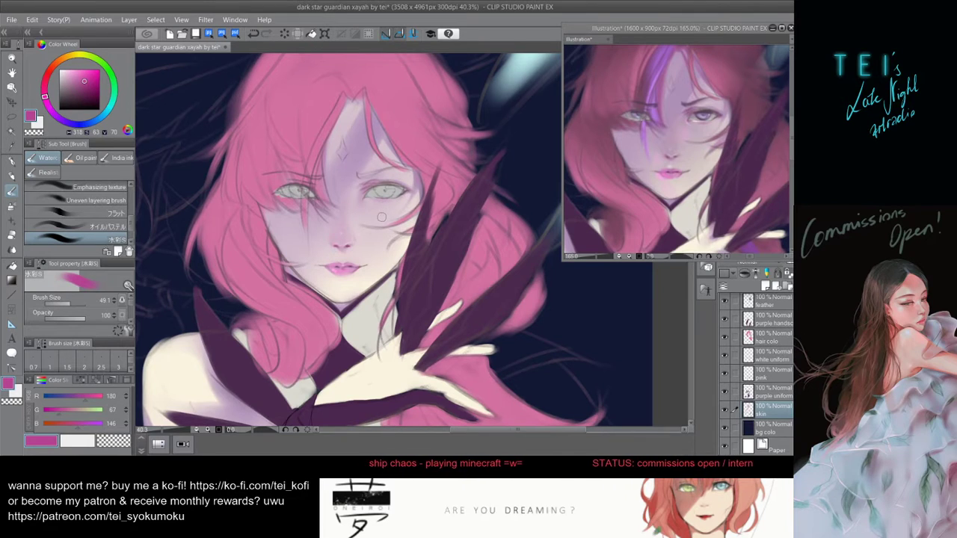
- Blend the skin between the nose bridge and left eye with sampled pink (RGB 209, 176, 201), bringing the brush down to 56.8
{"action": "key", "text": "]"}
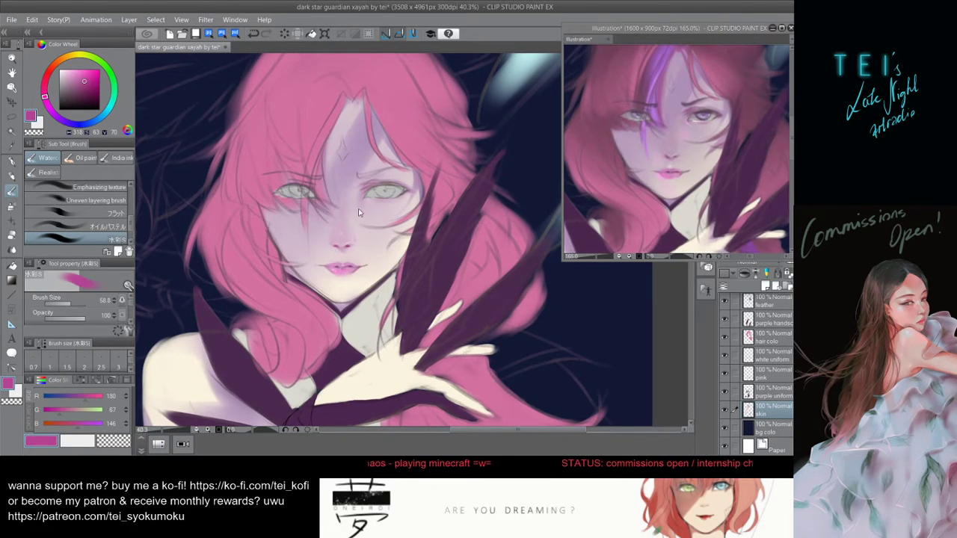
{"action": "key", "text": "]"}
{"action": "key", "text": "]"}
{"action": "key", "text": "]"}
{"action": "key", "text": "]"}
{"action": "left_click", "coordinate": [339, 224], "text": "alt"}
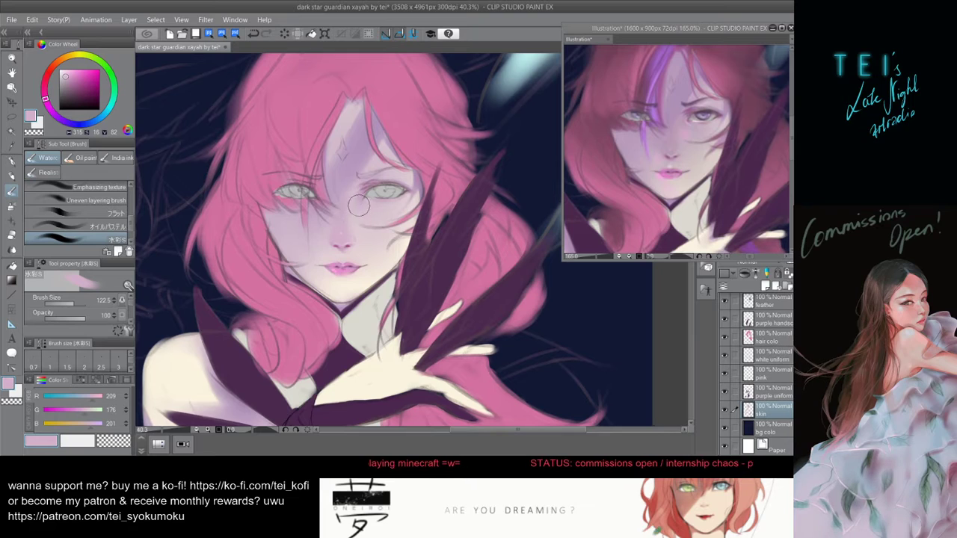
{"action": "key", "text": "["}
{"action": "key", "text": "["}
{"action": "key", "text": "["}
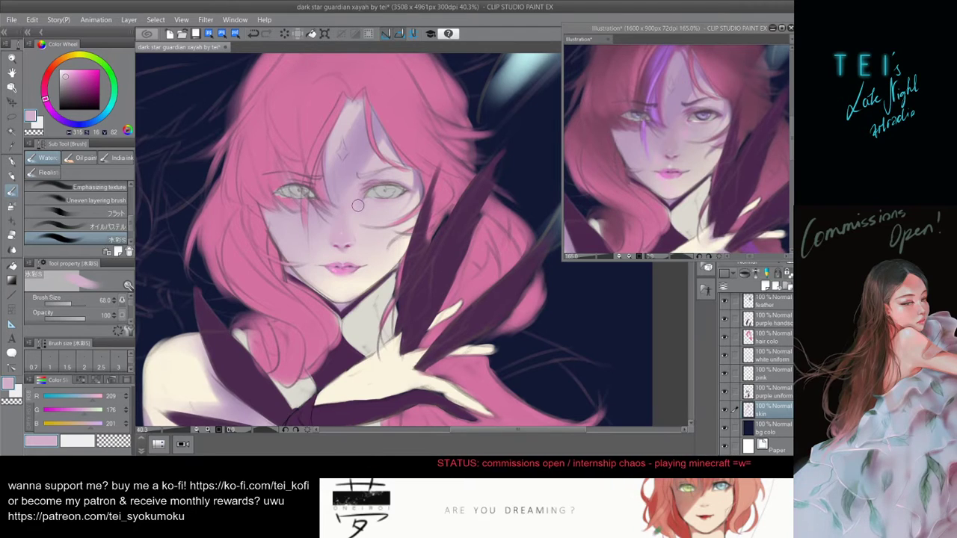
{"action": "key", "text": "ctrl+z"}
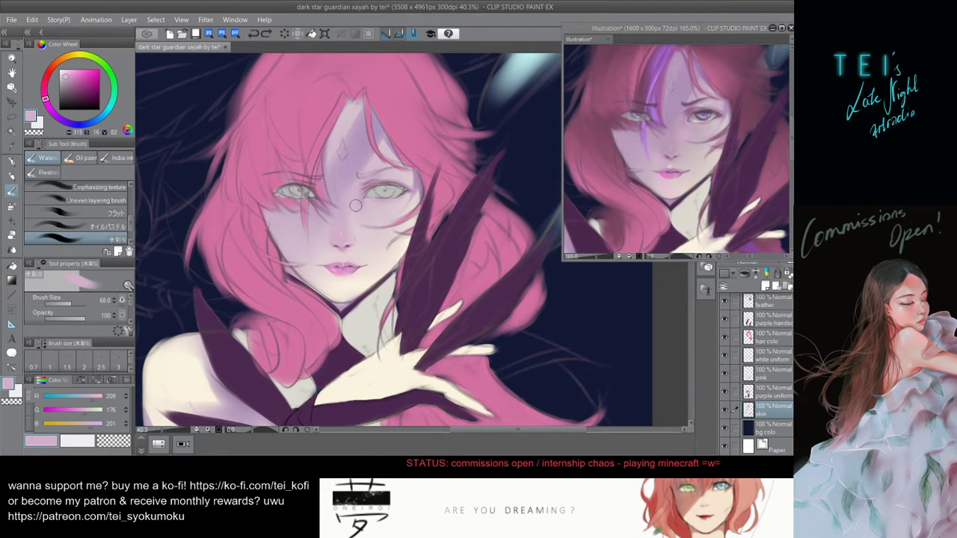
{"action": "key", "text": "["}
{"action": "left_click_drag", "start_coordinate": [347, 215], "coordinate": [356, 224]}
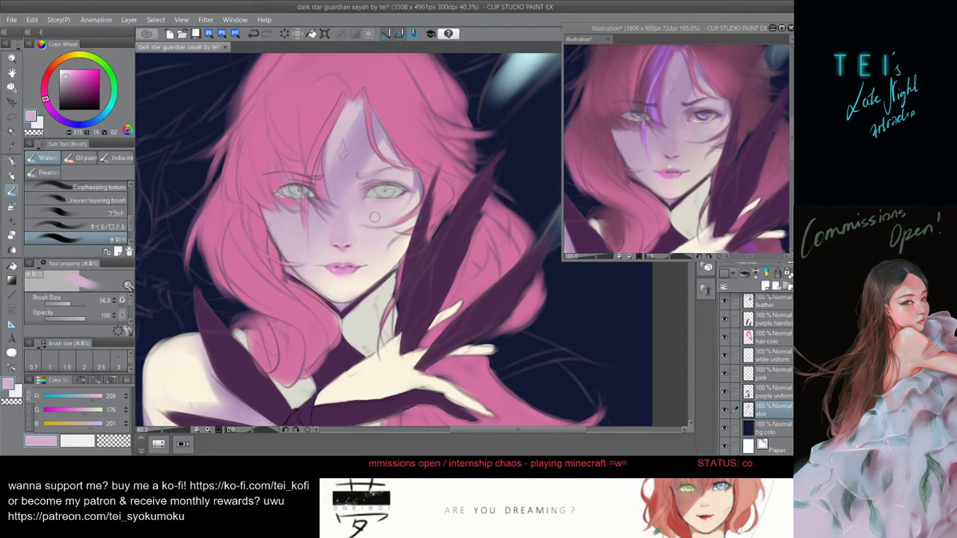
- Paint light pink (RGB 255, 197, 241) along the left eye's lower lid at size 13.8, and pick a paler pink (RGB 253, 212, 243)
{"action": "key", "text": "alt"}
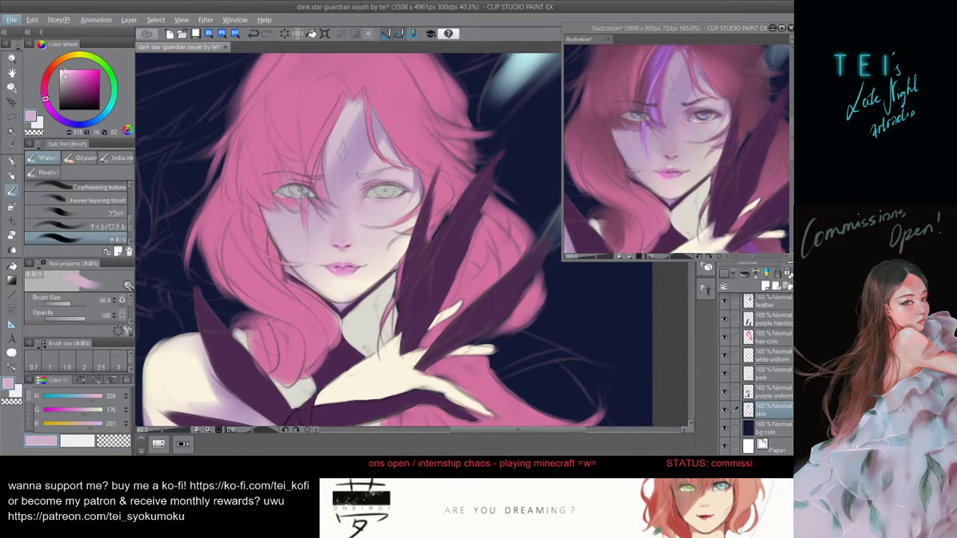
{"action": "left_click_drag", "start_coordinate": [64, 74], "coordinate": [68, 70]}
{"action": "left_click_drag", "start_coordinate": [376, 198], "coordinate": [373, 192]}
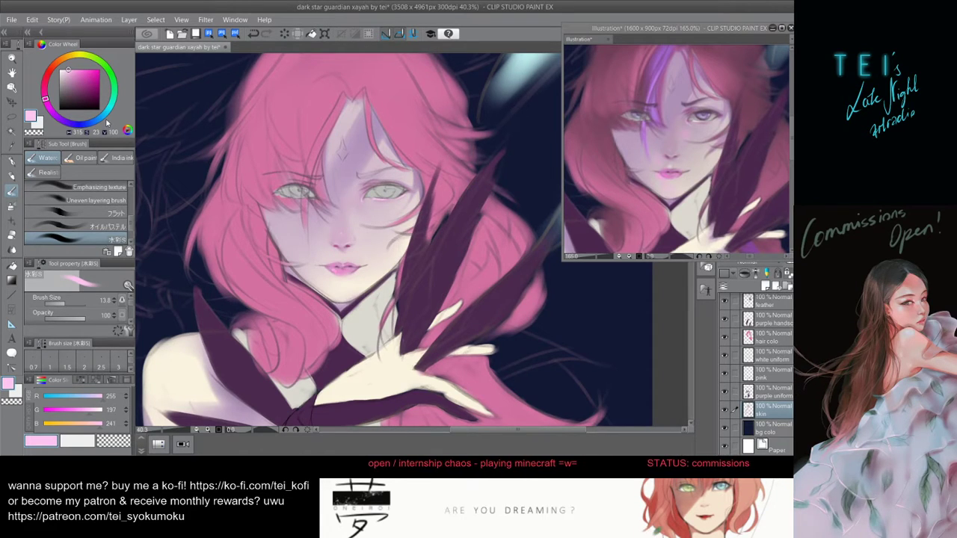
{"action": "left_click", "coordinate": [66, 70]}
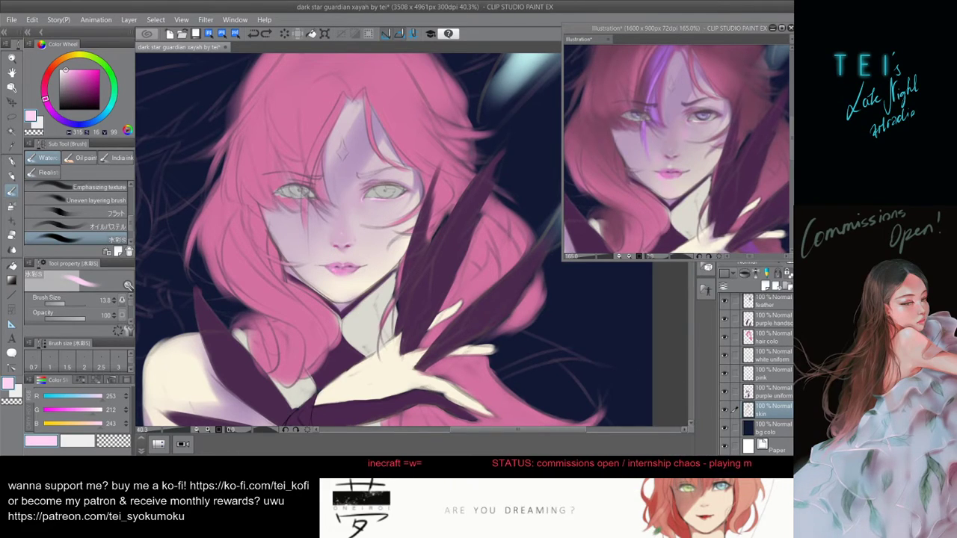
- Clean up the eye color on the eye colo layer with the Hard eraser at size 19.1
{"action": "left_click", "coordinate": [770, 337]}
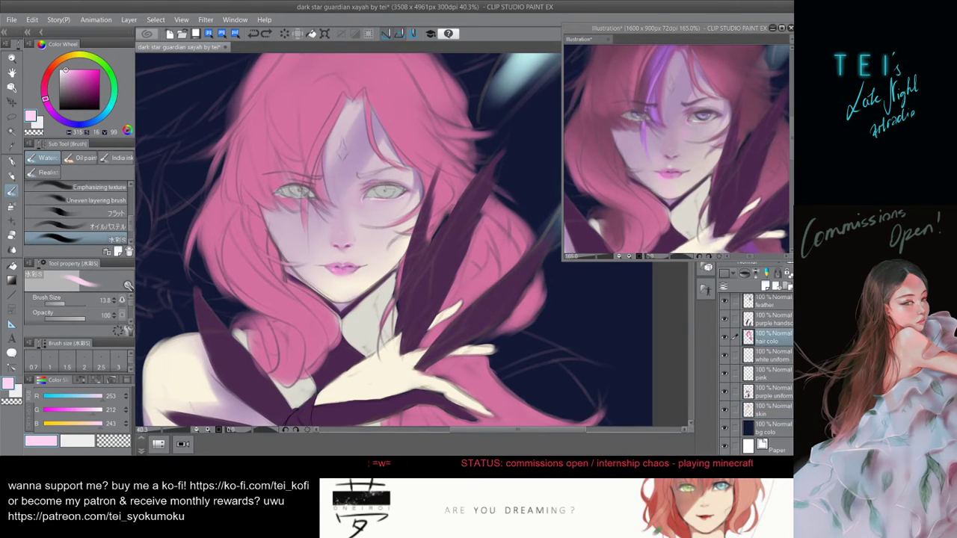
{"action": "scroll", "coordinate": [757, 366], "scroll_direction": "up", "scroll_amount": 3}
{"action": "left_click", "coordinate": [769, 323]}
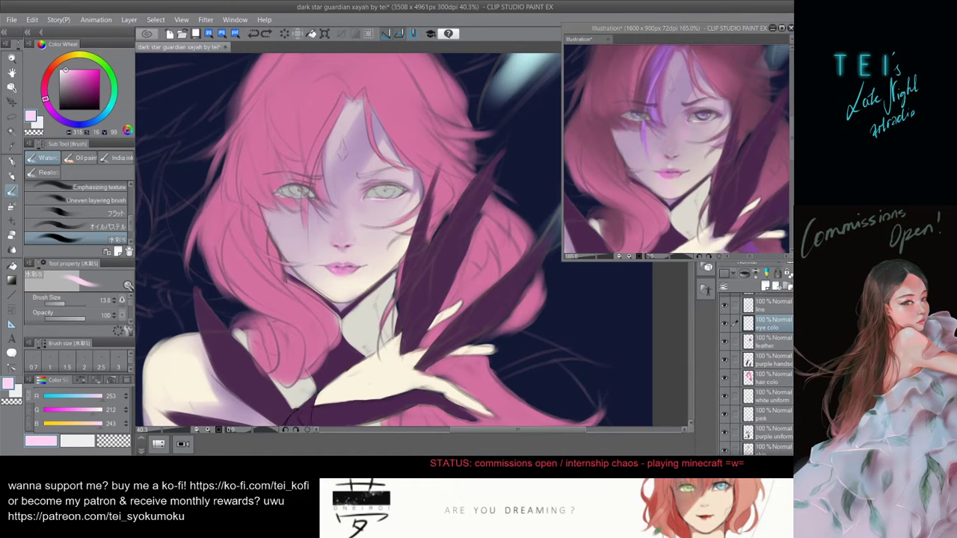
{"action": "key", "text": "e"}
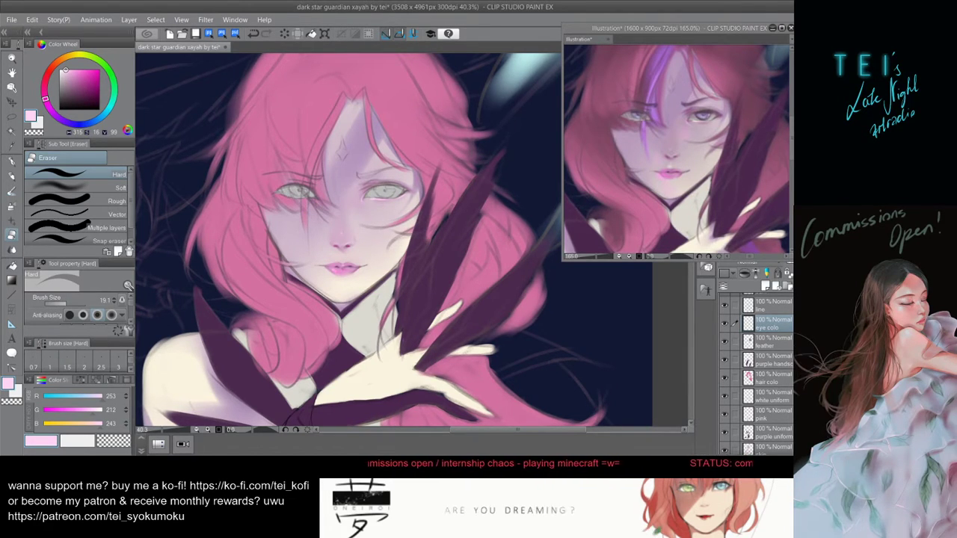
- On the skin layer, sample muted purple (RGB 161, 121, 153) above the left eye and try erasing below the eye at size 27.9
{"action": "scroll", "coordinate": [755, 373], "scroll_direction": "down", "scroll_amount": 2}
{"action": "left_click", "coordinate": [759, 410]}
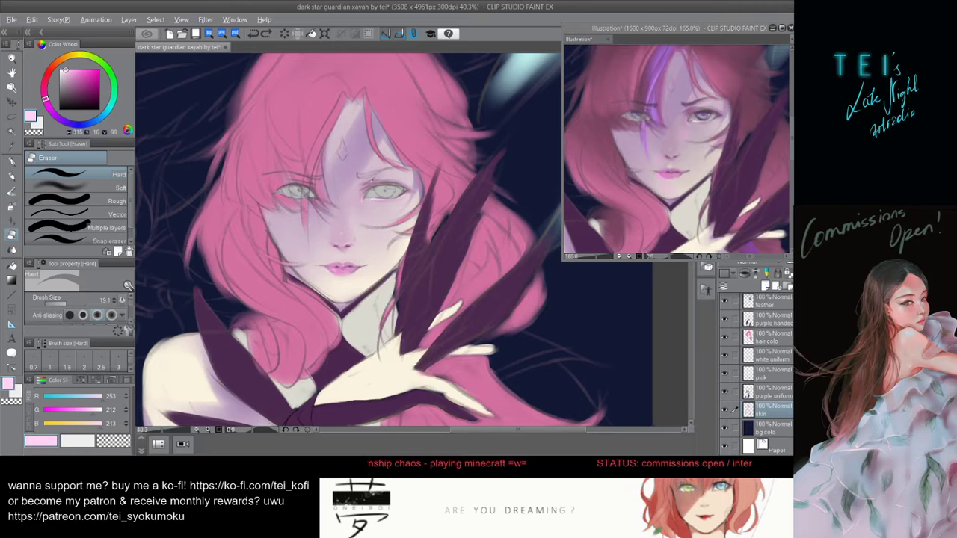
{"action": "left_click", "coordinate": [373, 181], "text": "alt"}
{"action": "key", "text": "bracketright"}
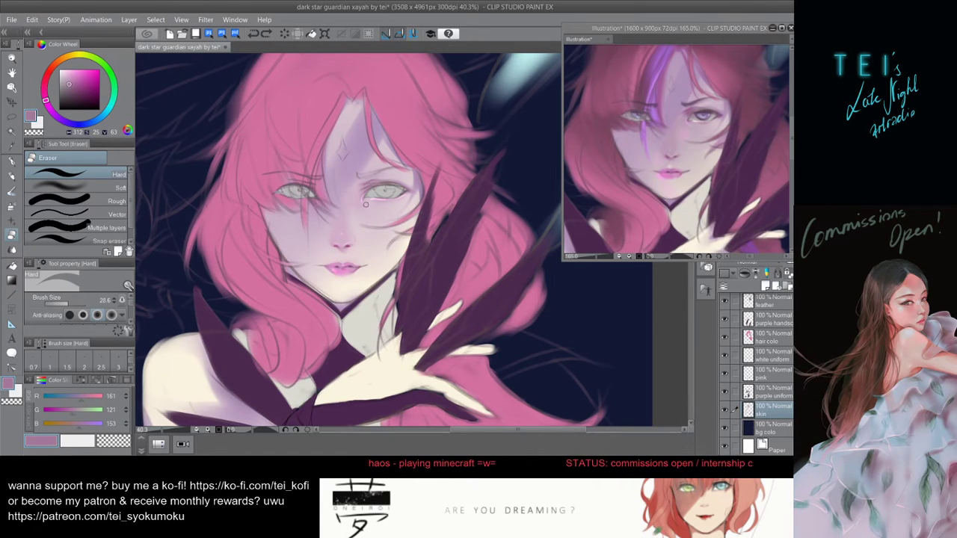
{"action": "key", "text": "bracketleft"}
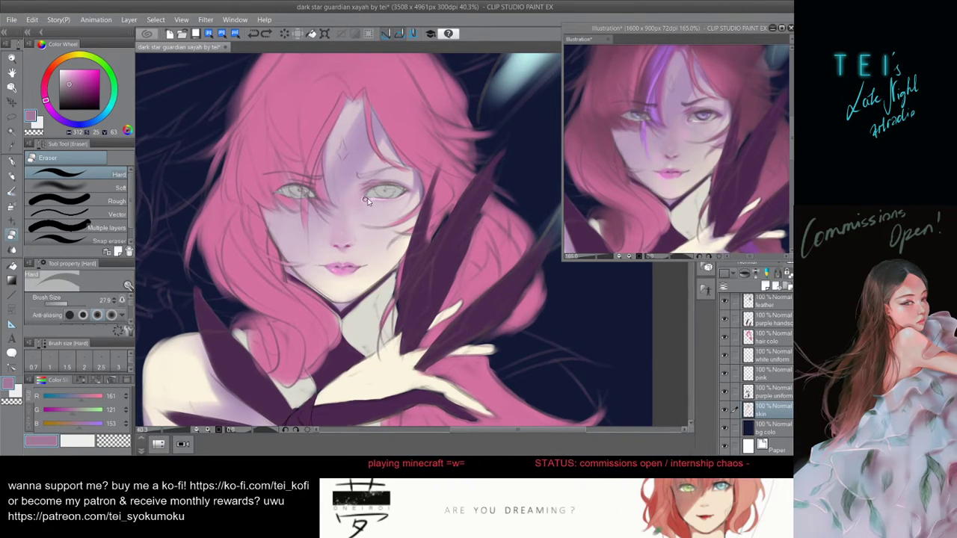
{"action": "left_click_drag", "start_coordinate": [372, 197], "coordinate": [364, 199]}
{"action": "key", "text": "ctrl+z"}
- Shade beneath the left eye with the watercolor brush in the sampled purple, undoing the size 16.7 strokes and enlarging to 26.5 and 49.3
{"action": "key", "text": "b"}
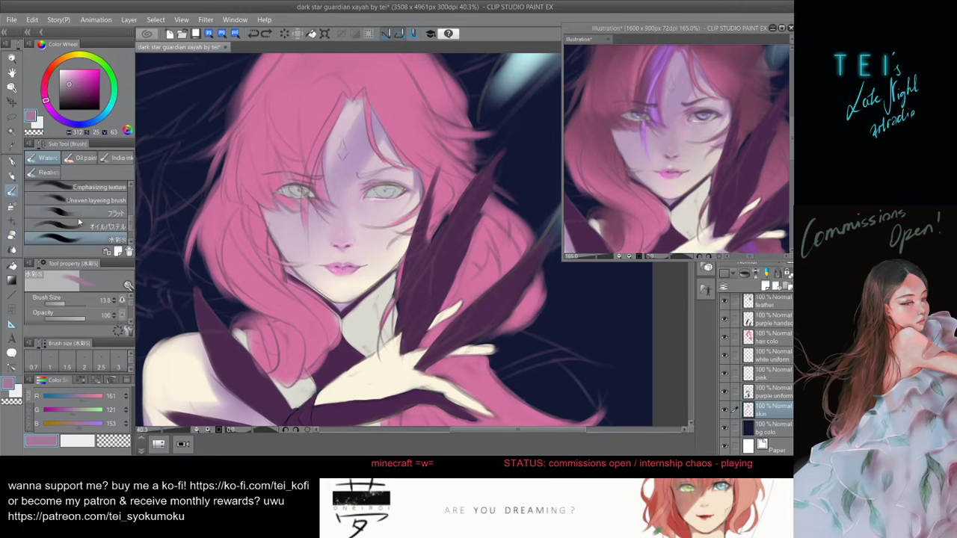
{"action": "key", "text": "bracketright"}
{"action": "left_click_drag", "start_coordinate": [365, 198], "coordinate": [372, 203]}
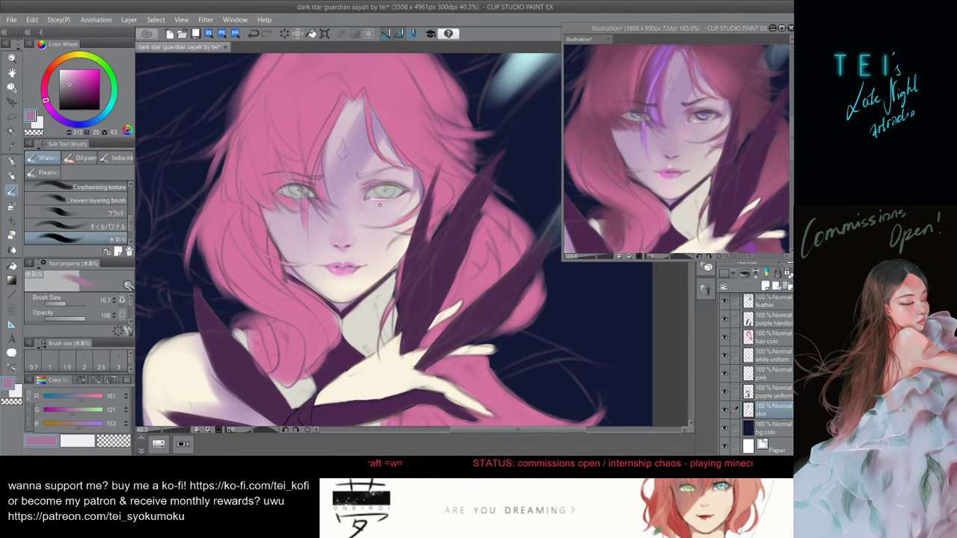
{"action": "key", "text": "ctrl+z"}
{"action": "key", "text": "ctrl+z"}
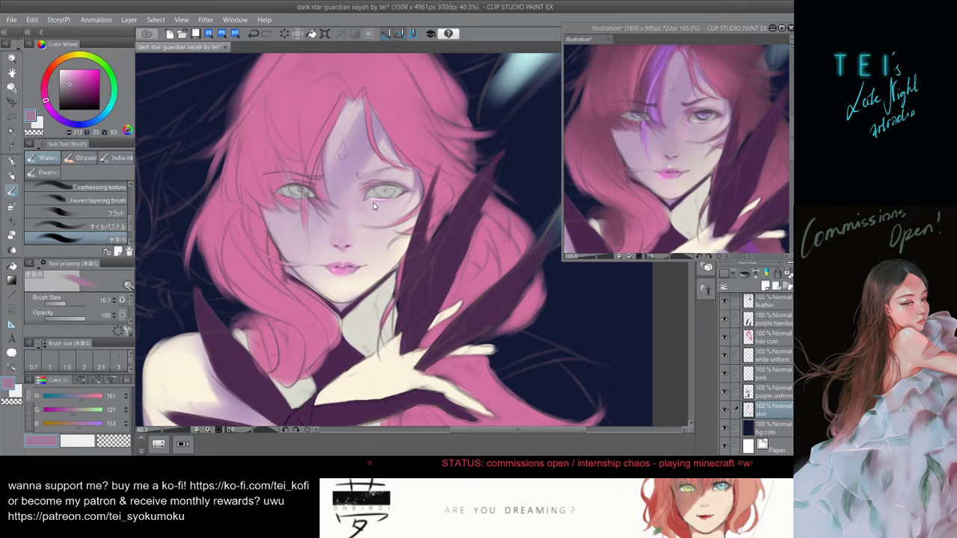
{"action": "key", "text": "bracketright"}
{"action": "key", "text": "bracketright"}
{"action": "key", "text": "bracketright"}
{"action": "left_click_drag", "start_coordinate": [385, 210], "coordinate": [376, 208]}
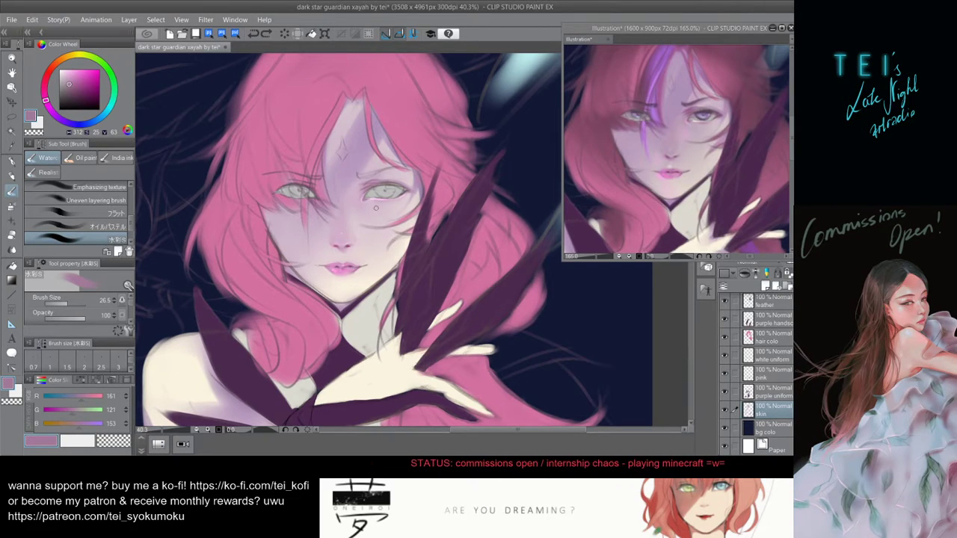
{"action": "key", "text": "bracketright"}
{"action": "key", "text": "bracketright"}
{"action": "key", "text": "bracketright"}
{"action": "key", "text": "bracketright"}
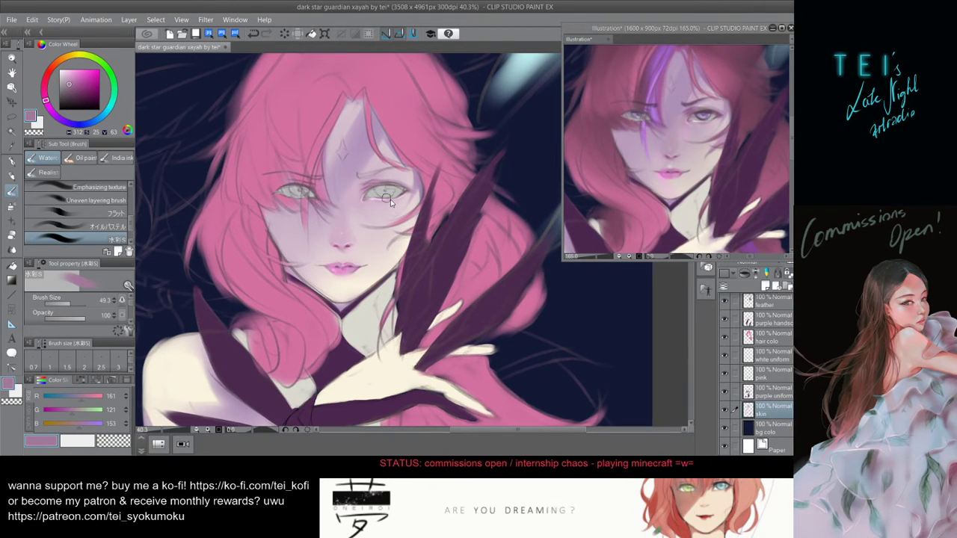
- Reduce the watercolor brush to 20.5, pick a stronger orchid pink (RGB 191, 105, 174), and start coloring around the left eye
{"action": "key", "text": "bracketleft"}
{"action": "key", "text": "bracketleft"}
{"action": "key", "text": "bracketleft"}
{"action": "key", "text": "bracketleft"}
{"action": "key", "text": "bracketleft"}
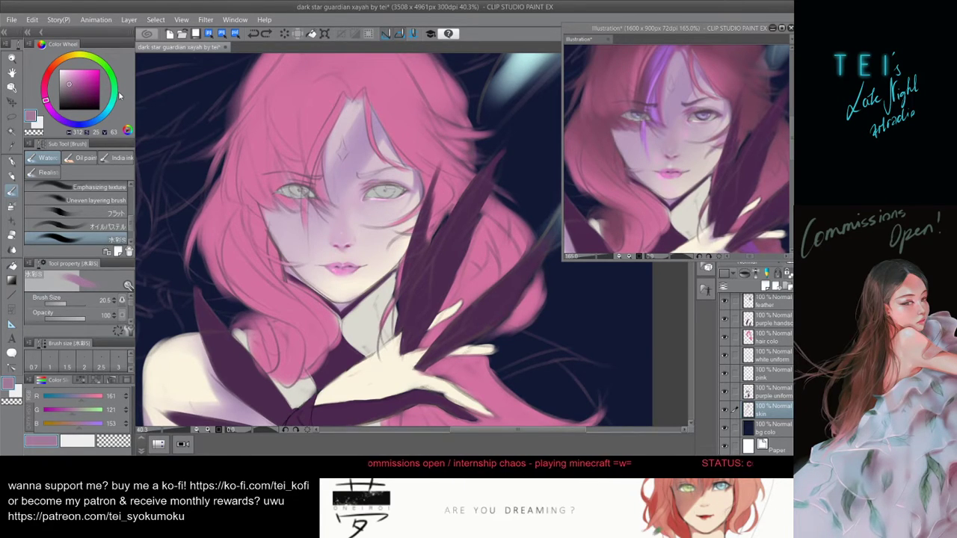
{"action": "left_click", "coordinate": [77, 79]}
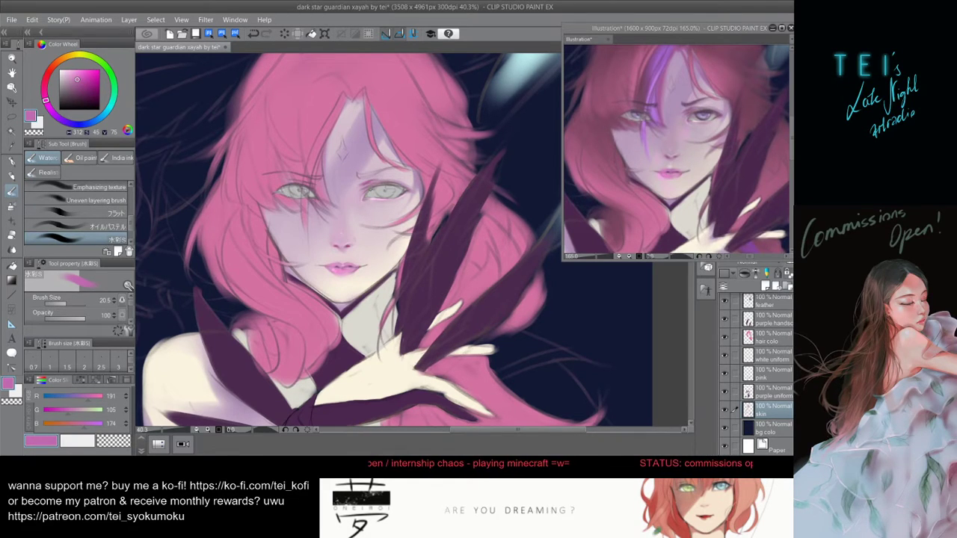
{"action": "left_click_drag", "start_coordinate": [373, 193], "coordinate": [383, 181]}
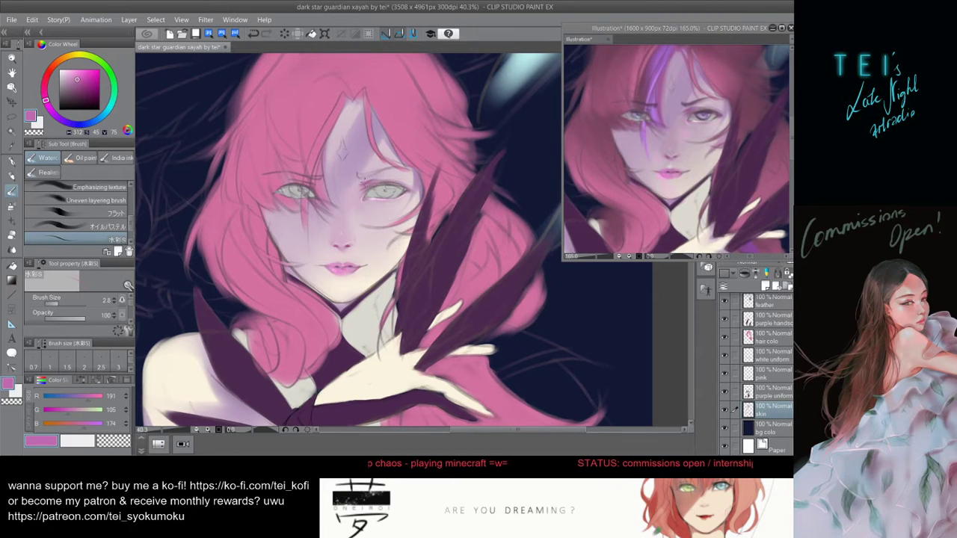
- Refine the orchid pink accents around the left eye on the skin layer, using brush sizes 16.8, 8.0 and 13.6
{"action": "key", "text": "bracketleft"}
{"action": "key", "text": "bracketleft"}
{"action": "key", "text": "bracketleft"}
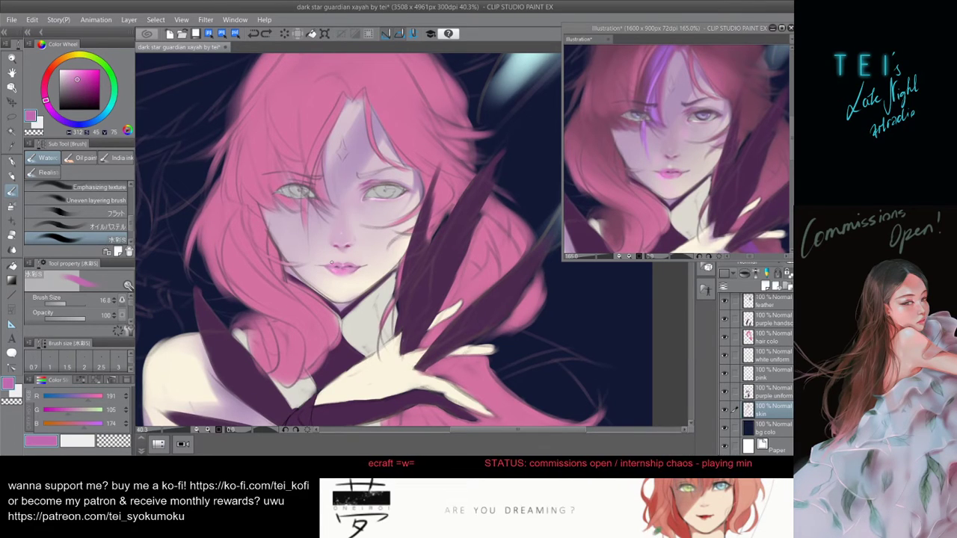
{"action": "key", "text": "["}
{"action": "key", "text": "["}
{"action": "key", "text": "["}
{"action": "key", "text": "["}
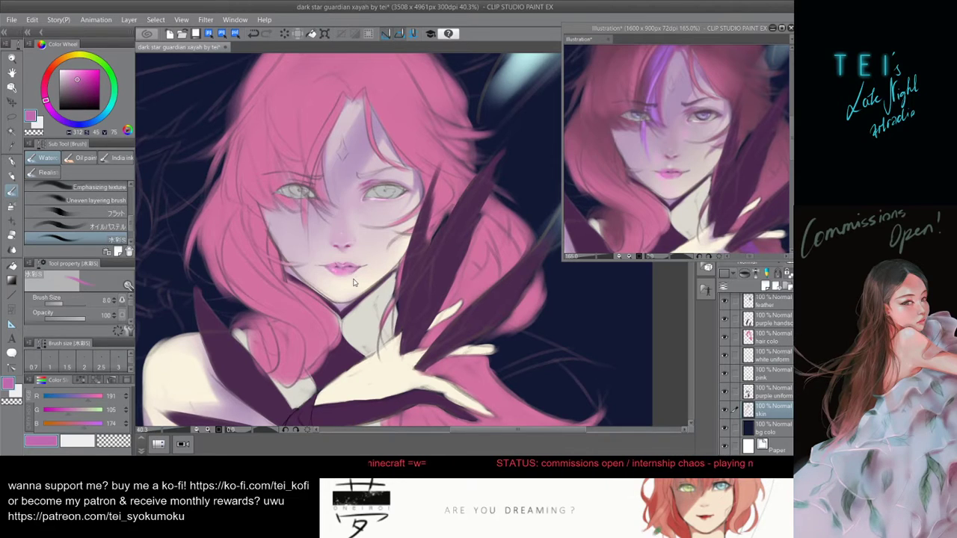
{"action": "key", "text": "]"}
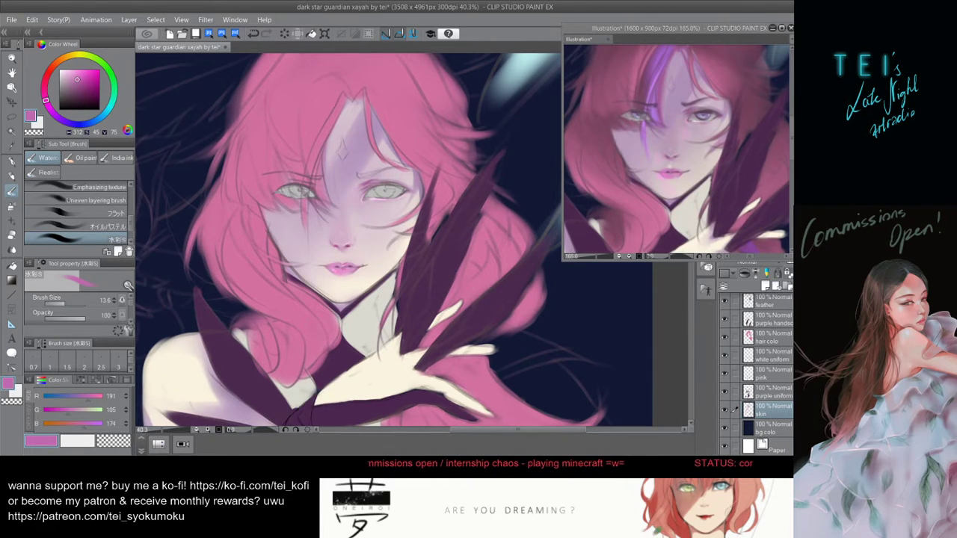
- Check the repainted face against the whole figure and save the illustration
{"action": "scroll", "coordinate": [366, 232], "scroll_direction": "down", "scroll_amount": 4}
{"action": "scroll", "coordinate": [367, 231], "scroll_direction": "up", "scroll_amount": 1}
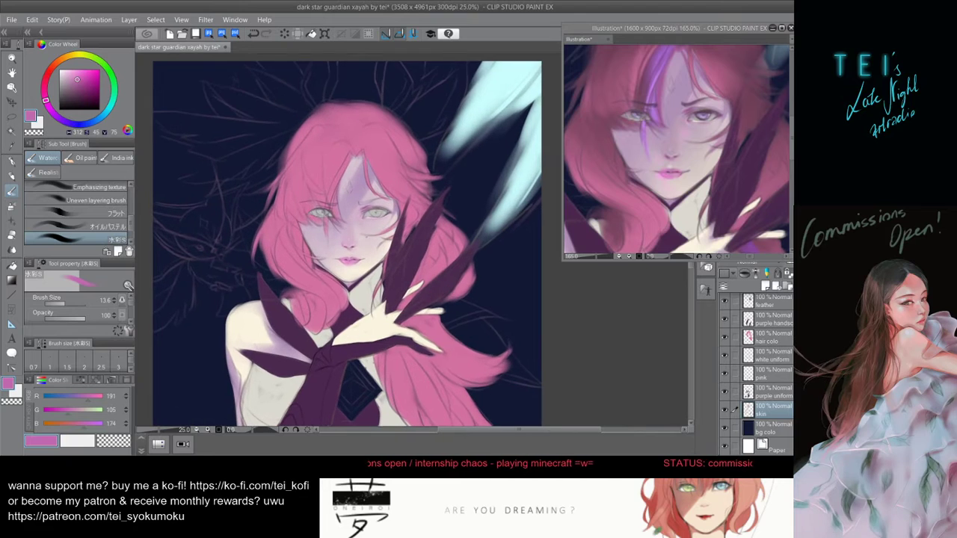
{"action": "scroll", "coordinate": [355, 247], "scroll_direction": "down", "scroll_amount": 2}
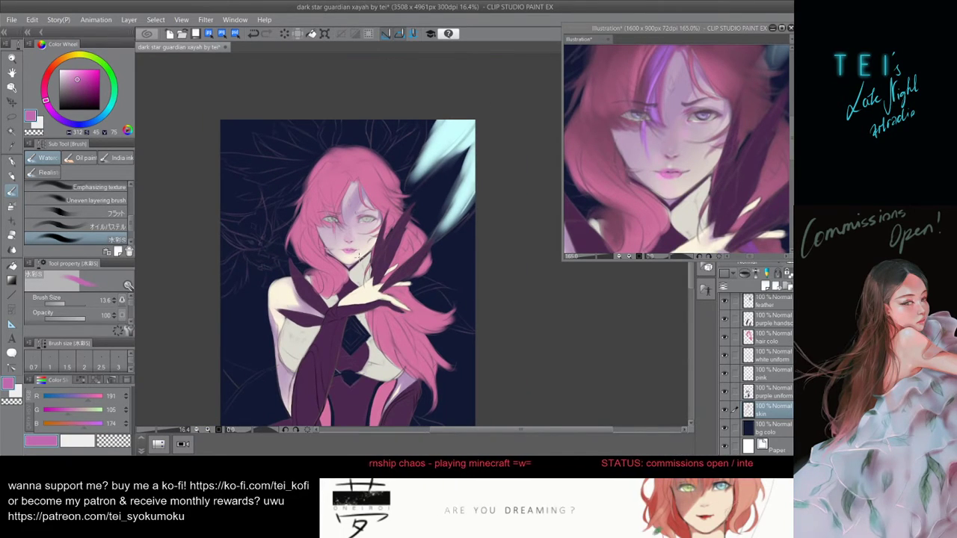
{"action": "scroll", "coordinate": [358, 255], "scroll_direction": "down", "scroll_amount": 1}
{"action": "scroll", "coordinate": [357, 269], "scroll_direction": "up", "scroll_amount": 1}
{"action": "scroll", "coordinate": [354, 257], "scroll_direction": "up", "scroll_amount": 2}
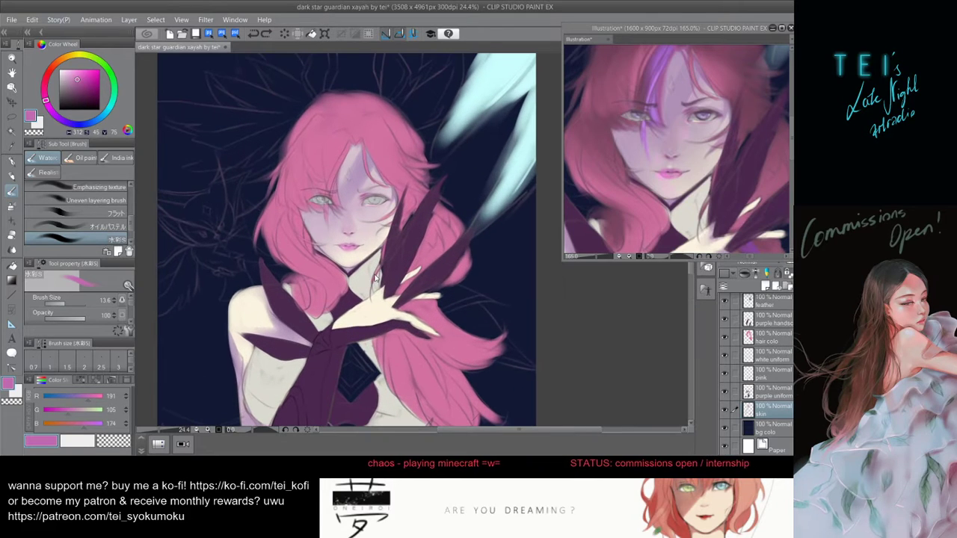
{"action": "scroll", "coordinate": [363, 254], "scroll_direction": "up", "scroll_amount": 1}
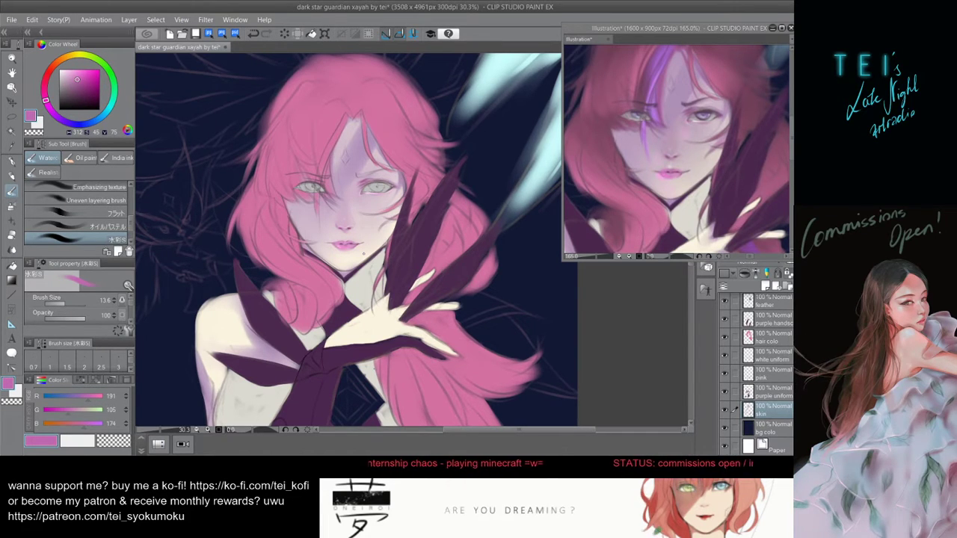
{"action": "scroll", "coordinate": [470, 192], "scroll_direction": "down", "scroll_amount": 1}
{"action": "scroll", "coordinate": [382, 204], "scroll_direction": "up", "scroll_amount": 2}
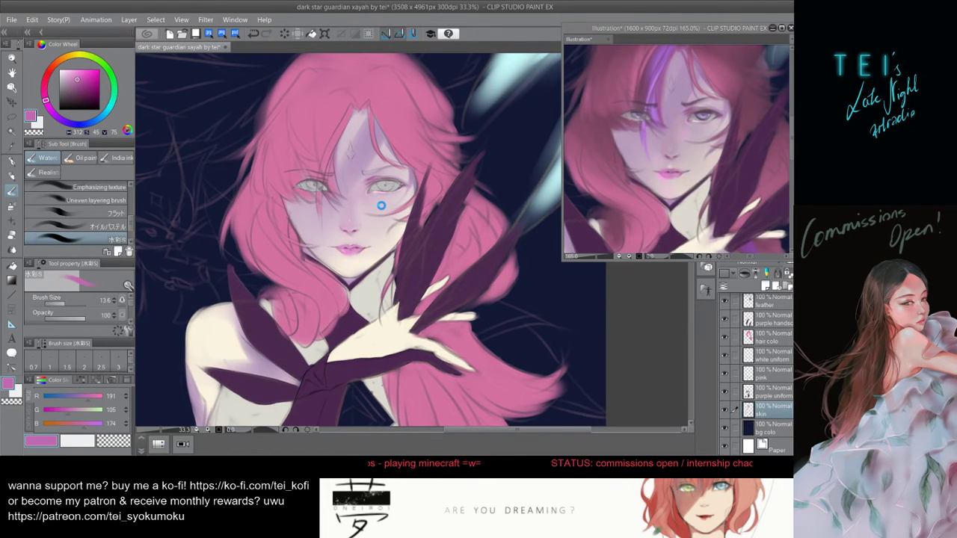
{"action": "key", "text": "ctrl+s"}
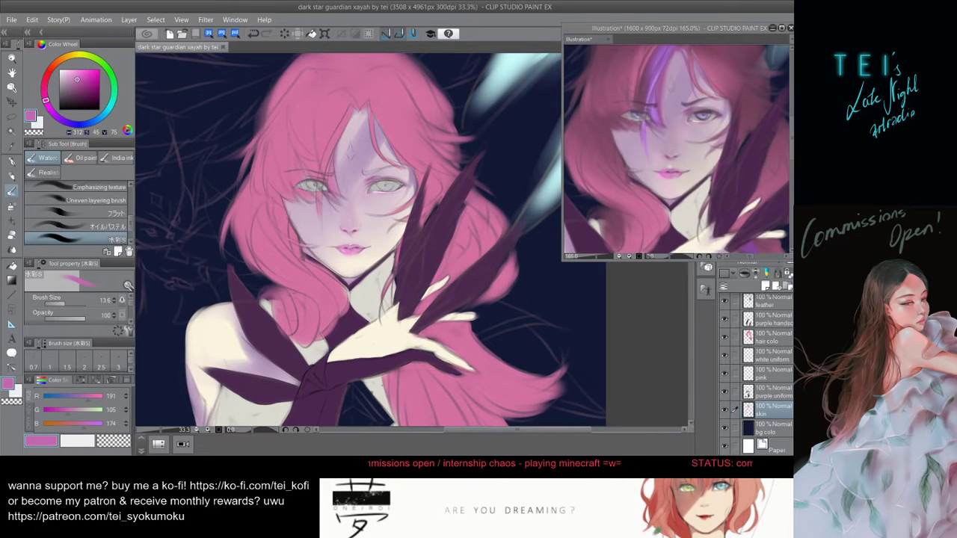
- Lock transparent pixels on the eye colo layer and sample muted mauve (RGB 162, 135, 154) from the reference painting's eye
{"action": "scroll", "coordinate": [757, 351], "scroll_direction": "up", "scroll_amount": 3}
{"action": "left_click", "coordinate": [762, 342]}
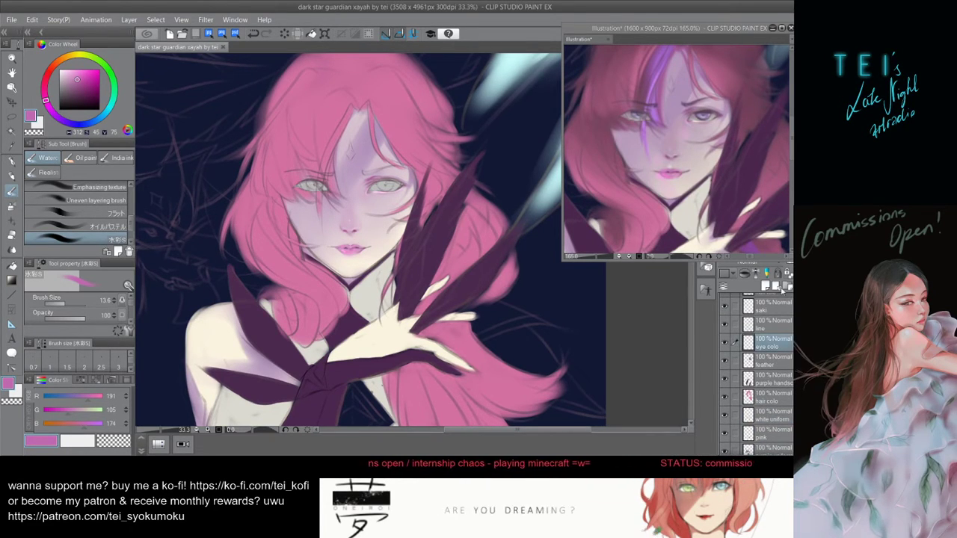
{"action": "left_click", "coordinate": [787, 273]}
{"action": "left_click", "coordinate": [386, 185], "text": "alt"}
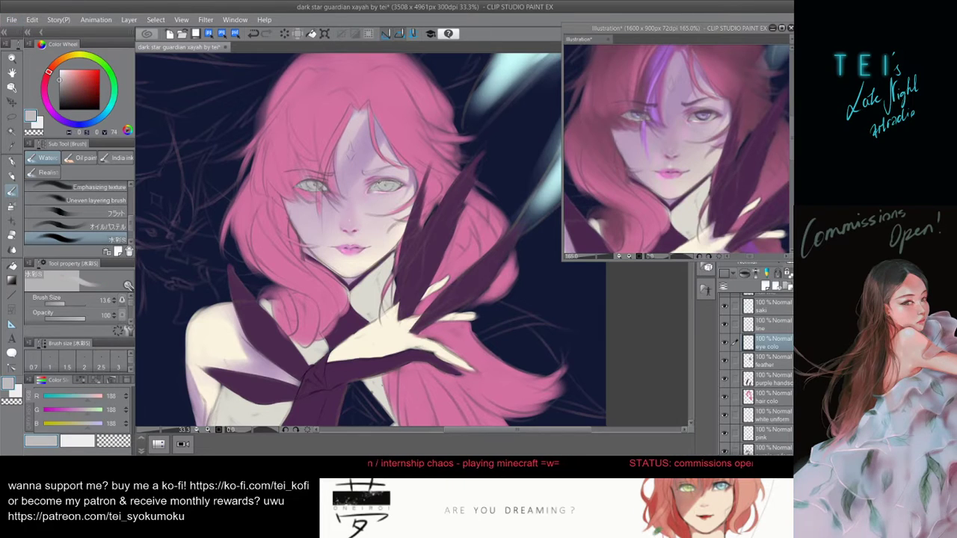
{"action": "left_click", "coordinate": [715, 93]}
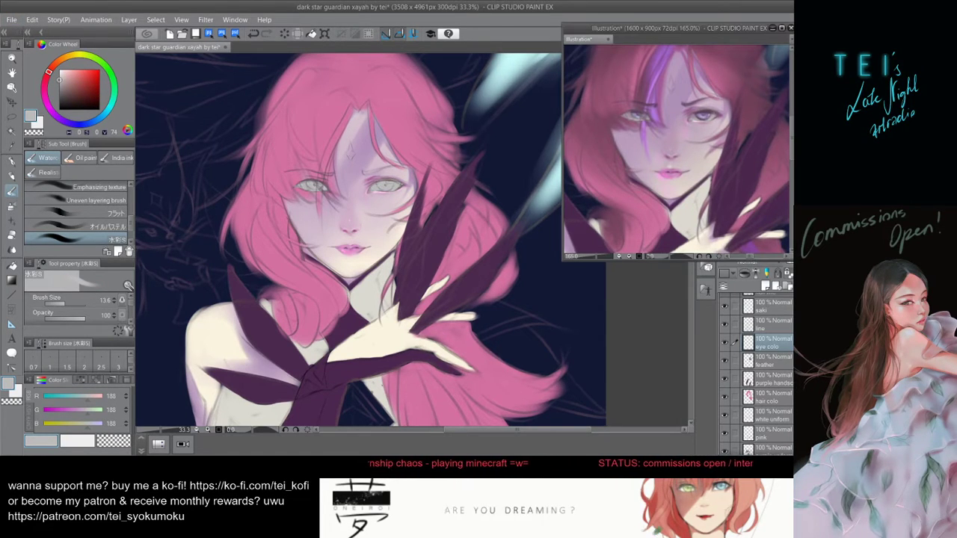
{"action": "left_click", "coordinate": [702, 117], "text": "alt"}
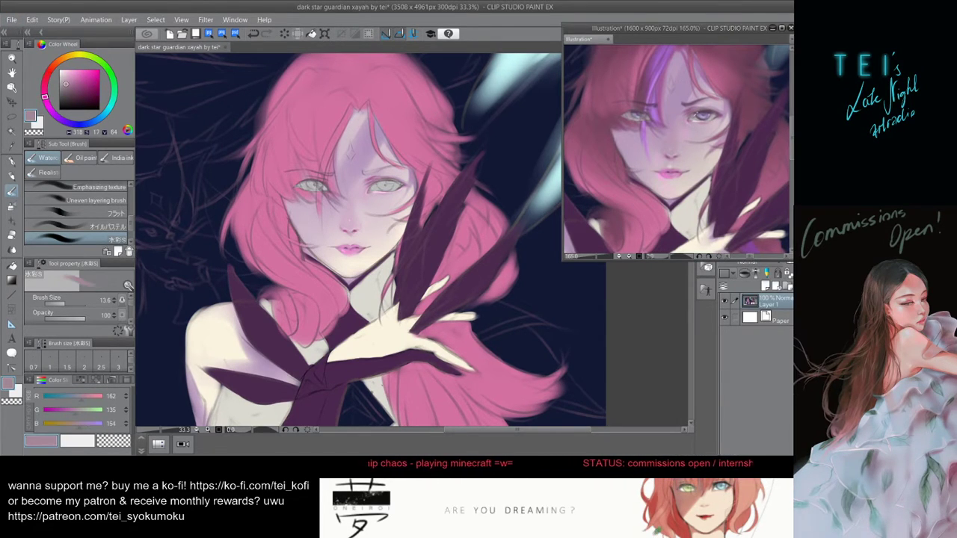
- Tint both eyes with the sampled mauve using a large watercolor brush of 135 to 147.9, refining at 60.8 and 23.0
{"action": "left_click", "coordinate": [367, 175]}
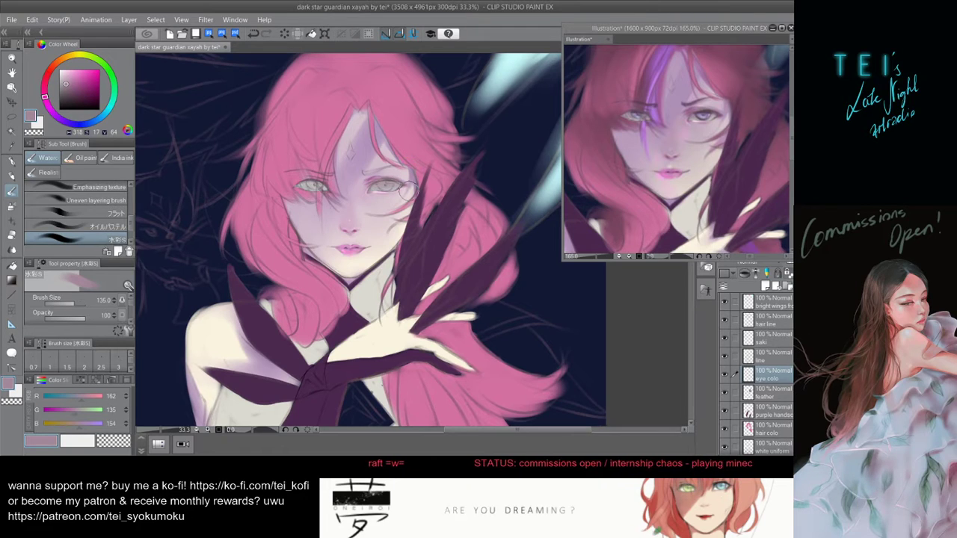
{"action": "key", "text": "]"}
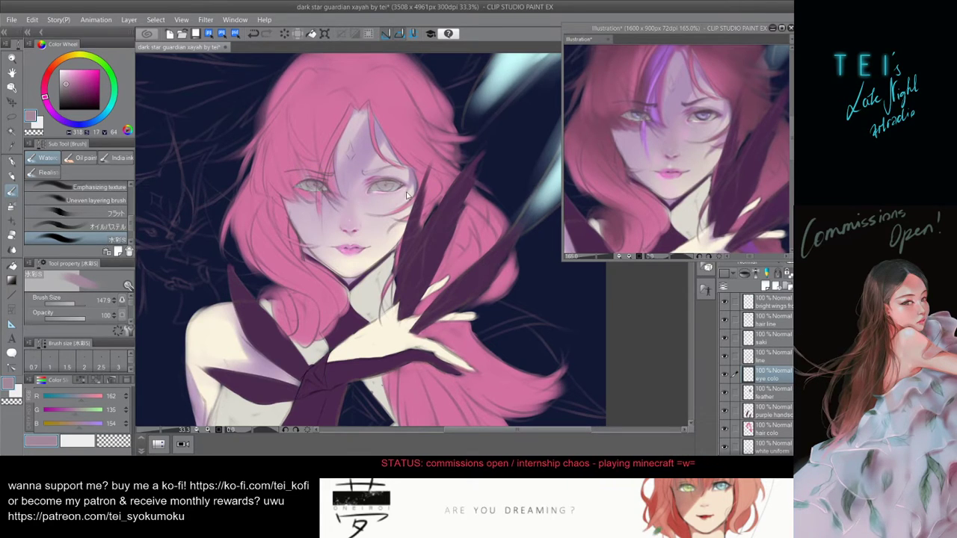
{"action": "key", "text": "bracketleft"}
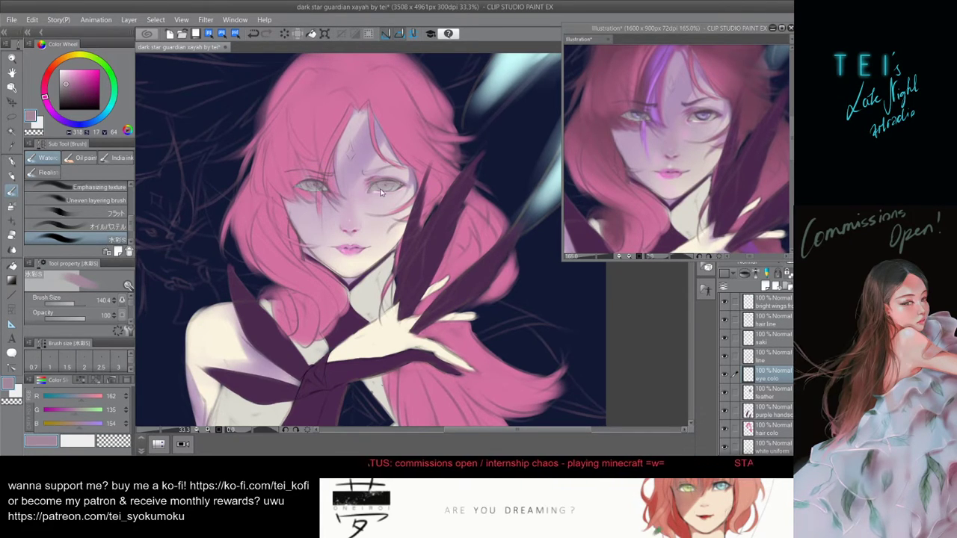
{"action": "left_click_drag", "start_coordinate": [380, 190], "coordinate": [362, 187], "text": "ctrl+alt"}
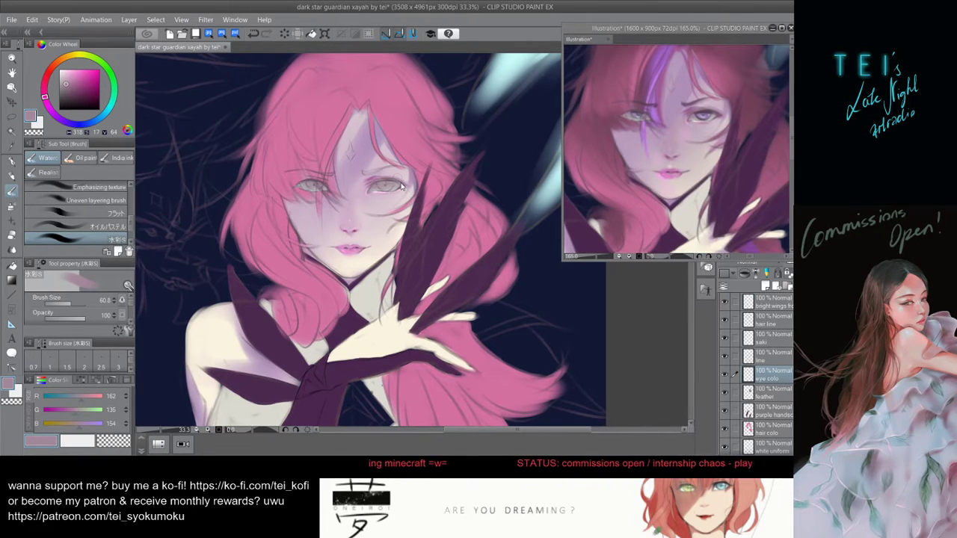
{"action": "left_click_drag", "start_coordinate": [399, 180], "coordinate": [385, 187], "text": "ctrl+alt"}
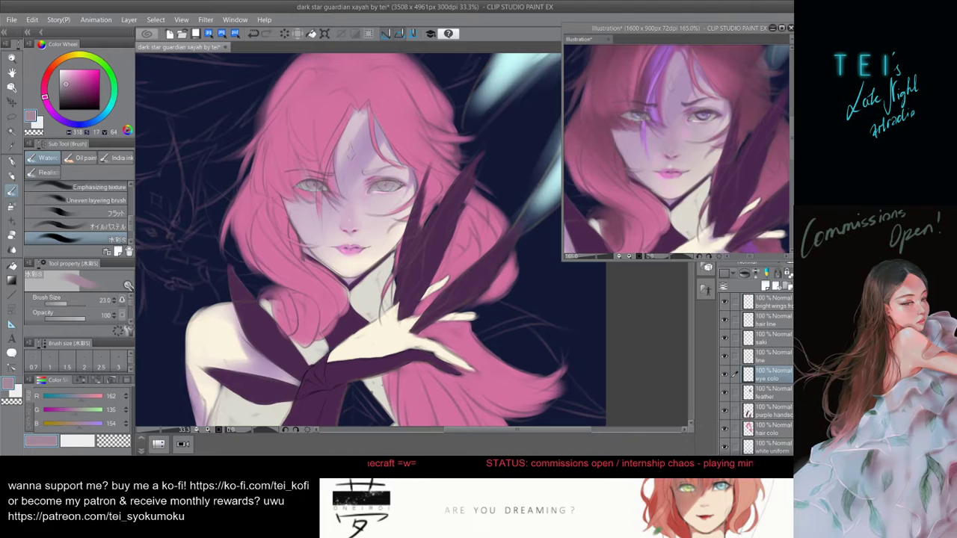
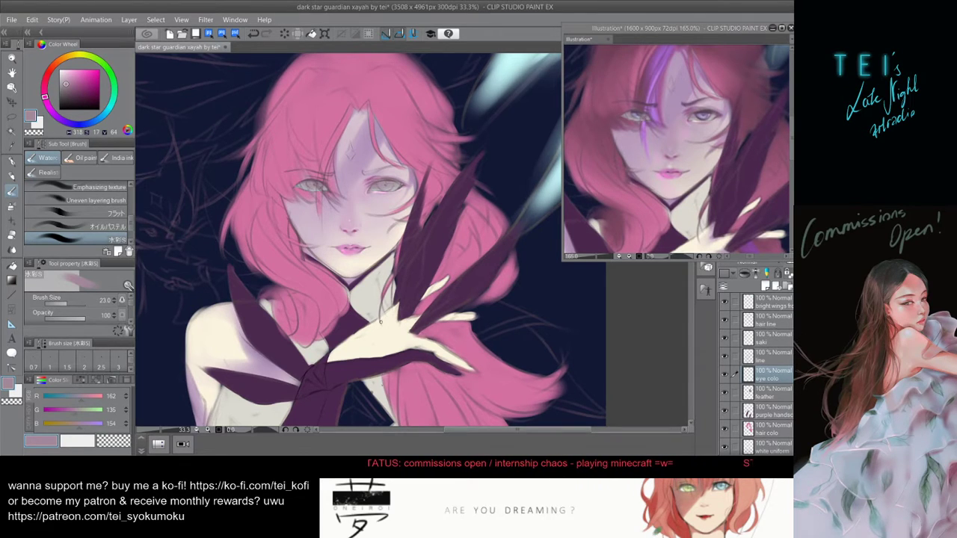
- Continue the mauve shading in the left eye with the watercolor brush at sizes 81.5 and 35.3
{"action": "left_click_drag", "start_coordinate": [380, 318], "coordinate": [365, 314]}
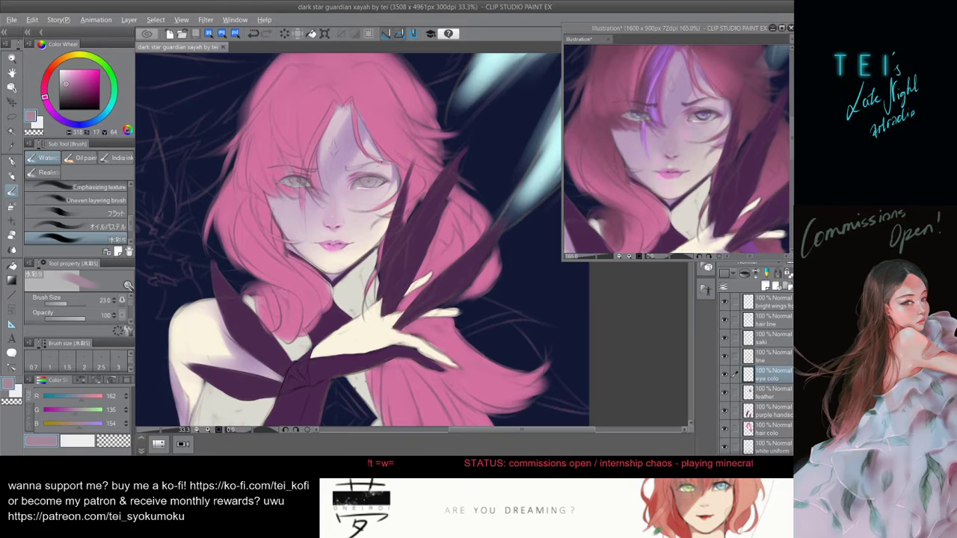
{"action": "left_click_drag", "start_coordinate": [380, 162], "coordinate": [383, 178], "text": "ctrl+alt"}
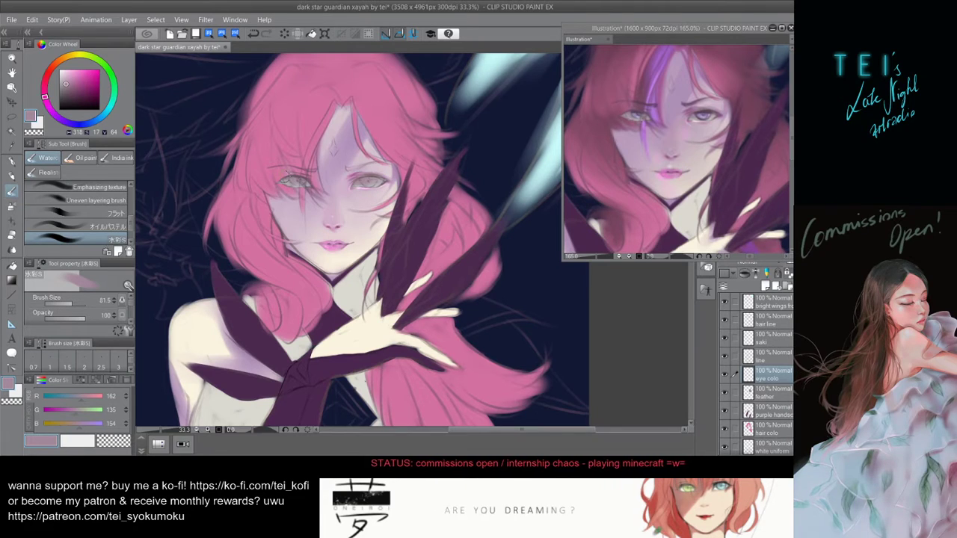
{"action": "left_click_drag", "start_coordinate": [365, 187], "coordinate": [364, 182], "text": "ctrl+alt"}
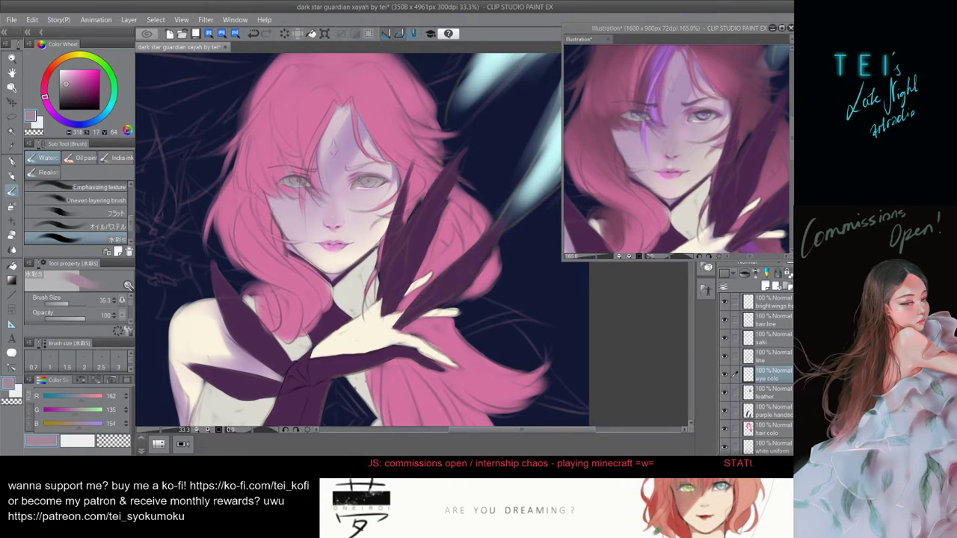
- Try tinting the left iris at size 73.7 with blue-violet (RGB 139, 133, 167) sampled from the reference iris
{"action": "left_click", "coordinate": [689, 145]}
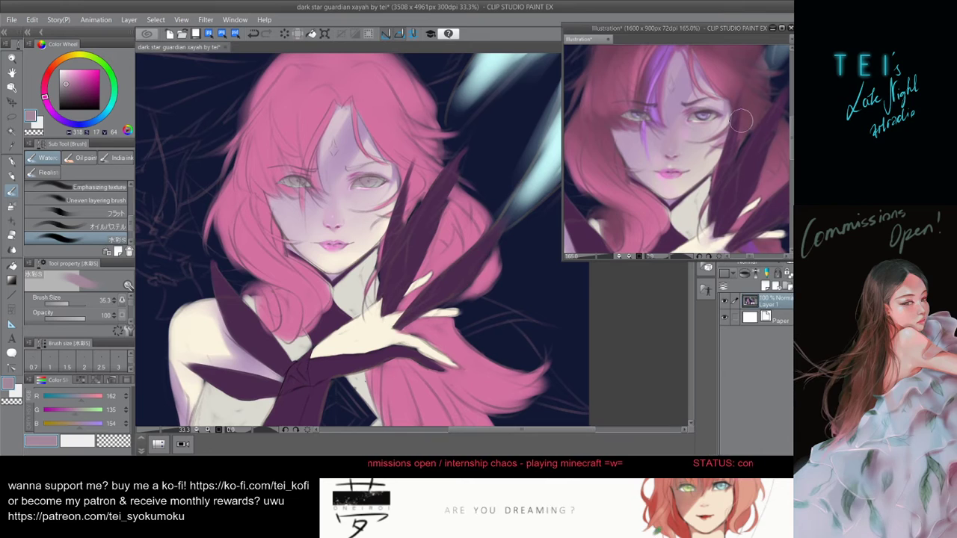
{"action": "scroll", "coordinate": [736, 113], "scroll_direction": "up", "scroll_amount": 3}
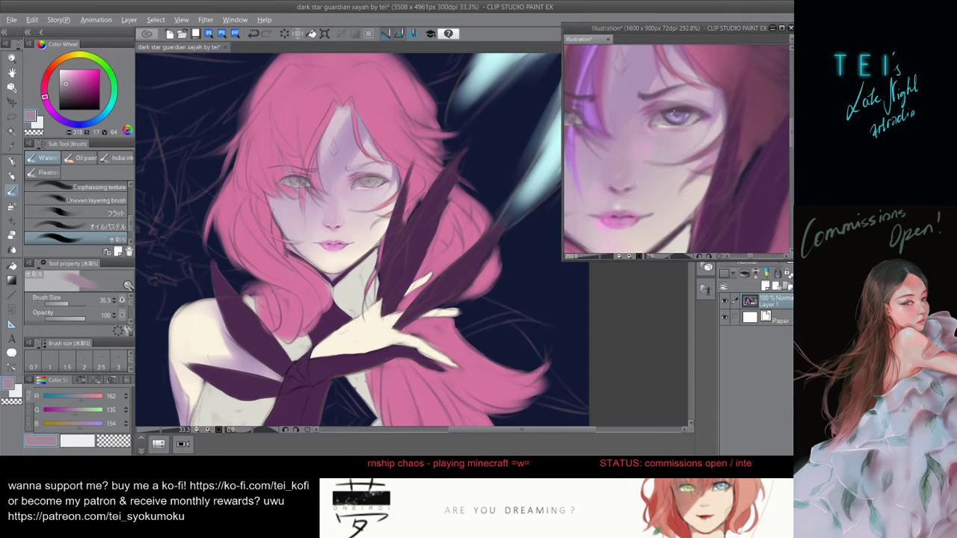
{"action": "left_click", "coordinate": [675, 116], "text": "alt"}
{"action": "left_click", "coordinate": [310, 196]}
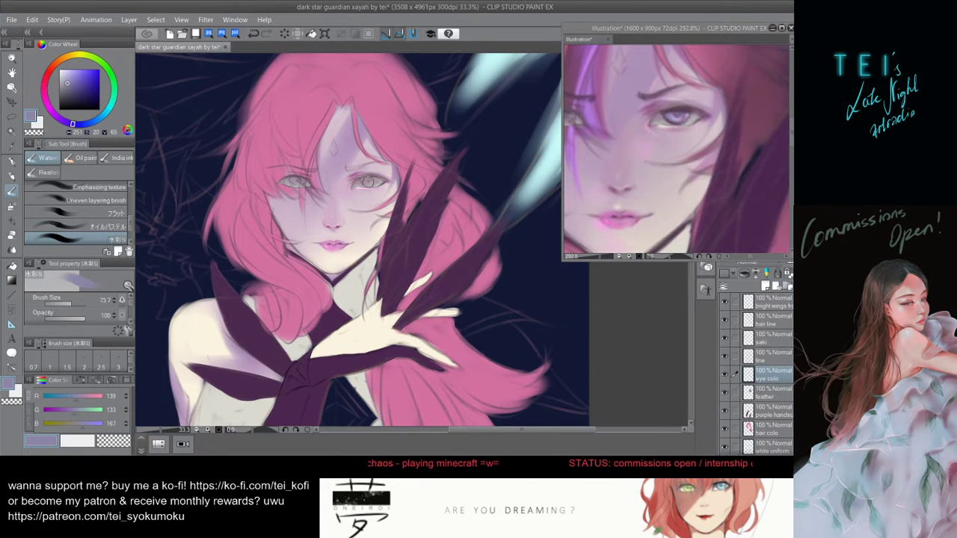
{"action": "scroll", "coordinate": [380, 191], "scroll_direction": "up", "scroll_amount": 2}
{"action": "scroll", "coordinate": [396, 191], "scroll_direction": "up", "scroll_amount": 2}
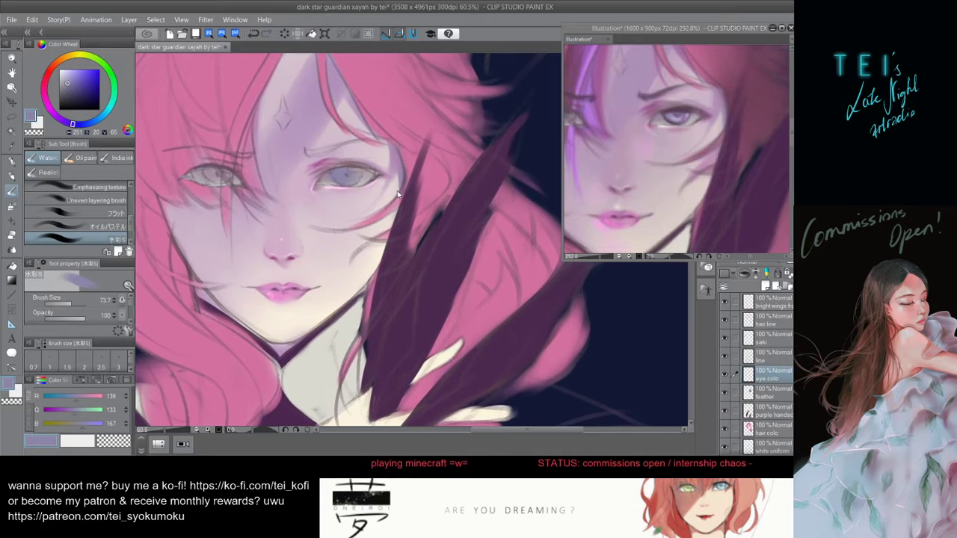
- Sample dark plum (RGB 87, 61, 86) from the reference eye, undo the first left iris strokes, and enlarge the brush to 84.3
{"action": "left_click", "coordinate": [682, 112]}
{"action": "left_click", "coordinate": [682, 112], "text": "alt"}
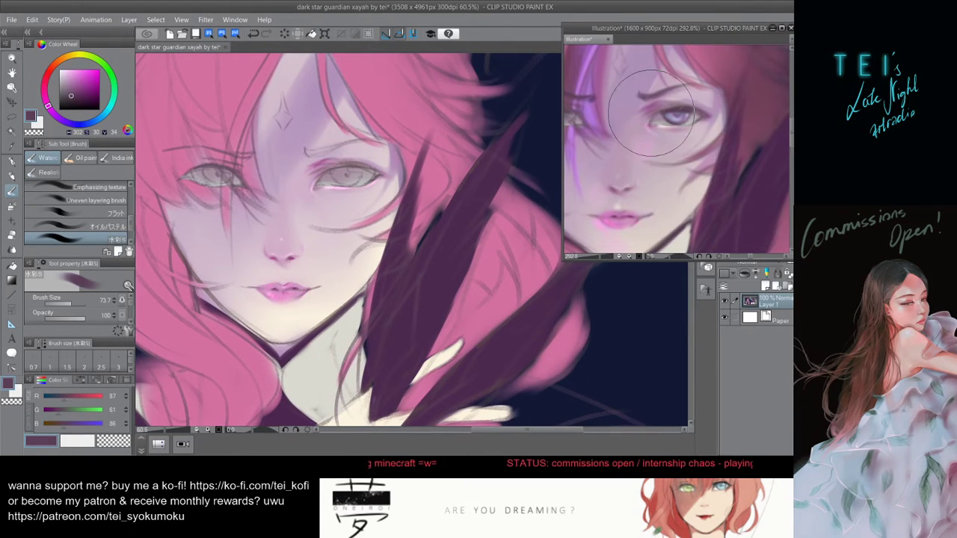
{"action": "left_click", "coordinate": [348, 172]}
{"action": "mouse_move", "coordinate": [338, 165]}
{"action": "left_mouse_down"}
{"action": "mouse_move", "coordinate": [361, 168]}
{"action": "mouse_move", "coordinate": [342, 173]}
{"action": "mouse_move", "coordinate": [333, 159]}
{"action": "mouse_move", "coordinate": [359, 164]}
{"action": "mouse_move", "coordinate": [344, 163]}
{"action": "mouse_move", "coordinate": [351, 172]}
{"action": "mouse_move", "coordinate": [353, 155]}
{"action": "mouse_move", "coordinate": [343, 176]}
{"action": "mouse_move", "coordinate": [334, 160]}
{"action": "mouse_move", "coordinate": [362, 157]}
{"action": "mouse_move", "coordinate": [348, 170]}
{"action": "mouse_move", "coordinate": [334, 162]}
{"action": "mouse_move", "coordinate": [342, 174]}
{"action": "mouse_move", "coordinate": [360, 159]}
{"action": "mouse_move", "coordinate": [351, 183]}
{"action": "mouse_move", "coordinate": [353, 164]}
{"action": "mouse_move", "coordinate": [339, 159]}
{"action": "mouse_move", "coordinate": [341, 177]}
{"action": "mouse_move", "coordinate": [360, 171]}
{"action": "mouse_move", "coordinate": [347, 159]}
{"action": "mouse_move", "coordinate": [351, 172]}
{"action": "mouse_move", "coordinate": [358, 158]}
{"action": "mouse_move", "coordinate": [348, 184]}
{"action": "left_mouse_up"}
{"action": "key", "text": "ctrl+z"}
{"action": "key", "text": "ctrl+z"}
{"action": "key", "text": "]"}
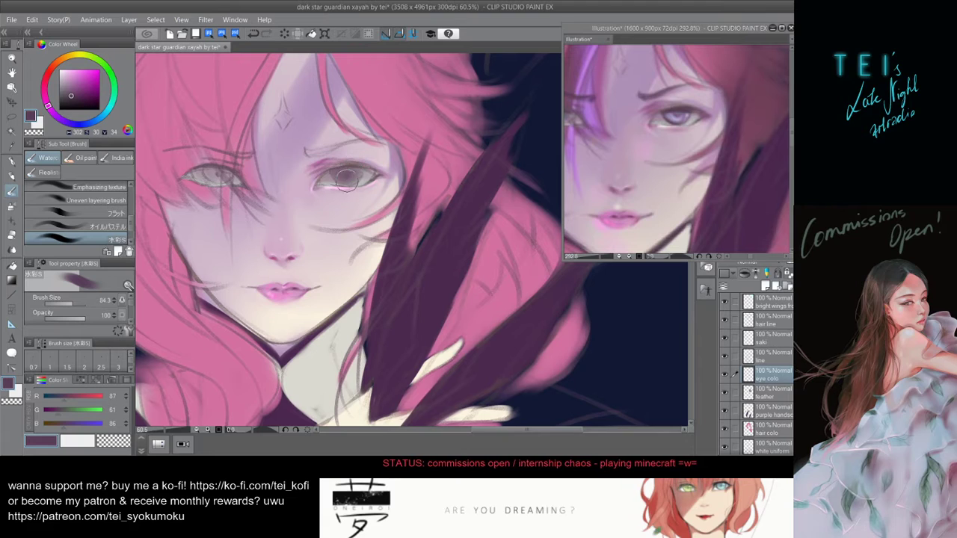
- Darken the left iris with the plum color, reducing the watercolor brush to 61.3 and 60.5
{"action": "key", "text": "["}
{"action": "key", "text": "["}
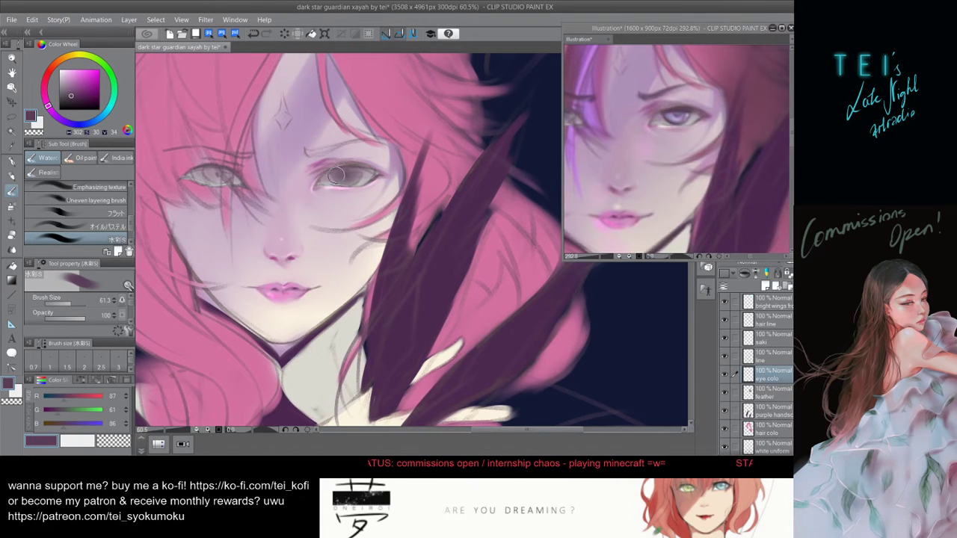
{"action": "key", "text": "["}
{"action": "key", "text": "["}
{"action": "key", "text": "]"}
{"action": "key", "text": "]"}
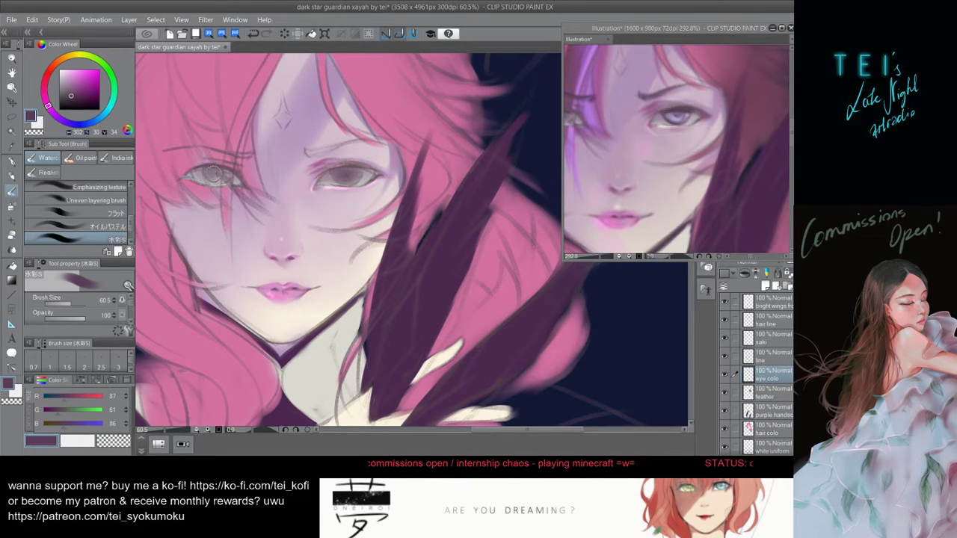
- Darken the right iris with the same plum at size 60.5, undoing the first stroke and repainting it
{"action": "left_click_drag", "start_coordinate": [213, 174], "coordinate": [222, 173]}
{"action": "key", "text": "ctrl+z"}
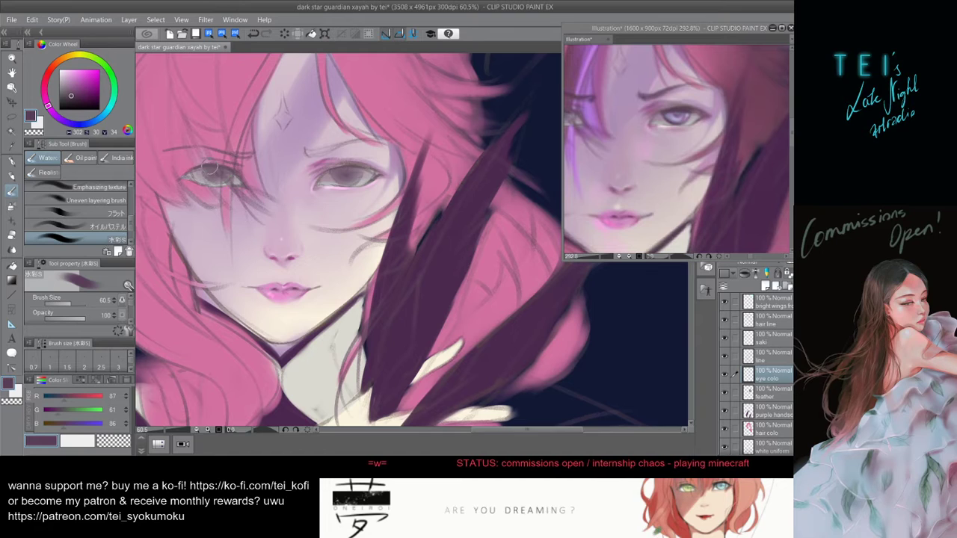
{"action": "left_click_drag", "start_coordinate": [210, 170], "coordinate": [233, 177]}
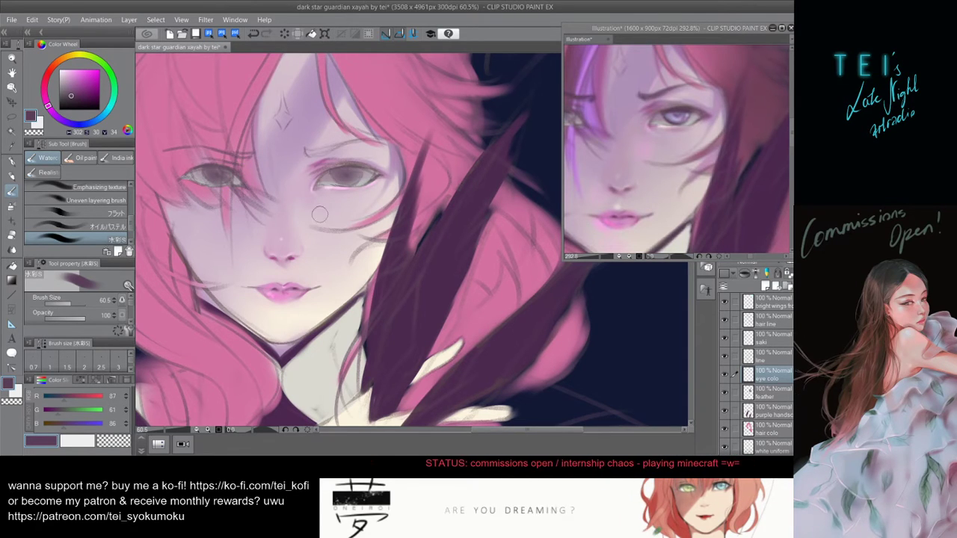
- Recenter the reference on both eyes, then try darkening the upper right iris with plum at size 28.8 and undo the strokes
{"action": "left_click_drag", "start_coordinate": [615, 139], "coordinate": [648, 157]}
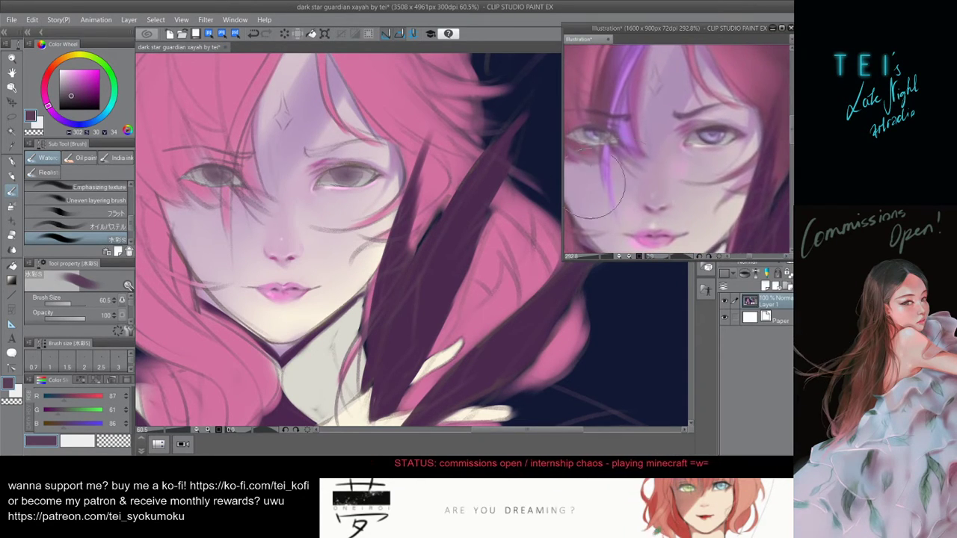
{"action": "left_click", "coordinate": [362, 183]}
{"action": "left_click", "coordinate": [716, 127]}
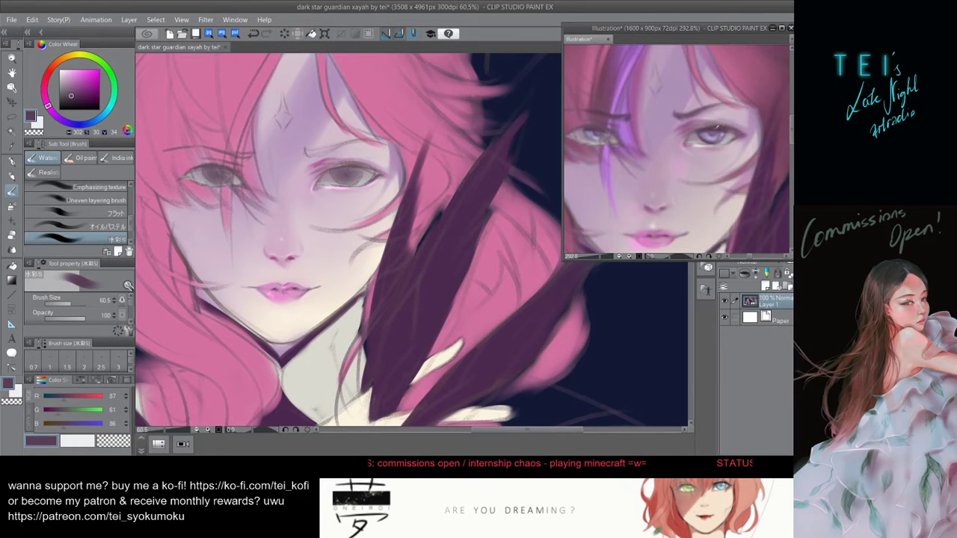
{"action": "left_click", "coordinate": [344, 172]}
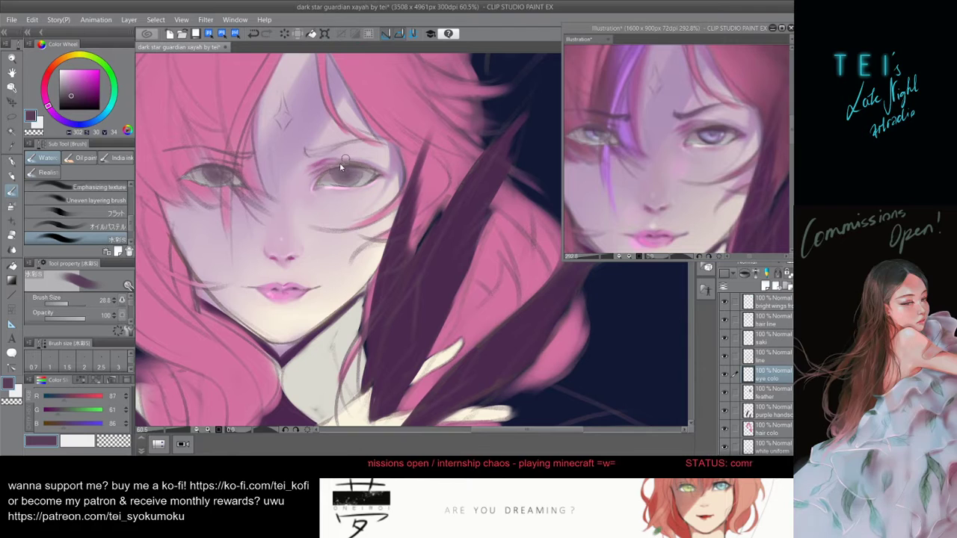
{"action": "left_click_drag", "start_coordinate": [335, 171], "coordinate": [360, 172]}
{"action": "key", "text": "ctrl+z"}
{"action": "key", "text": "ctrl+z"}
{"action": "key", "text": "ctrl+z"}
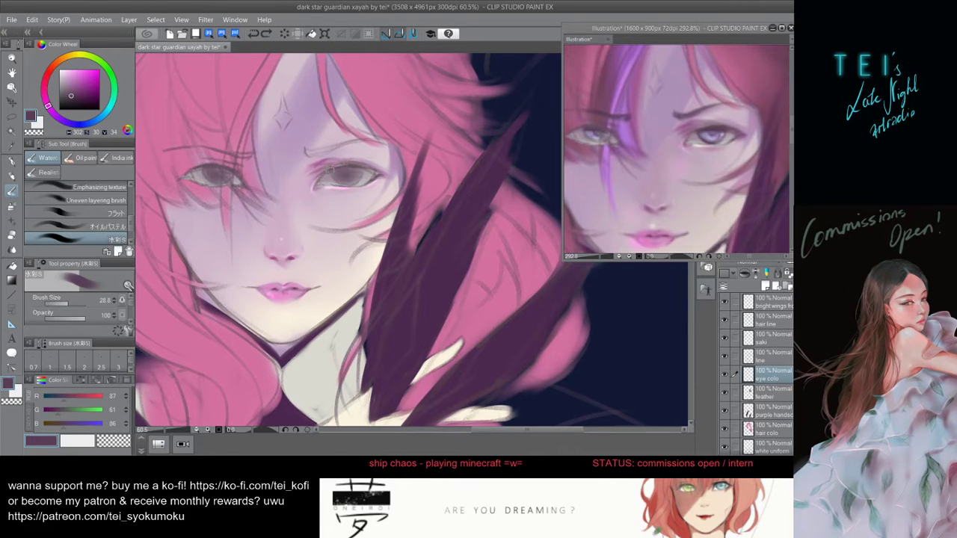
{"action": "left_click_drag", "start_coordinate": [351, 167], "coordinate": [367, 173]}
{"action": "key", "text": "ctrl+z"}
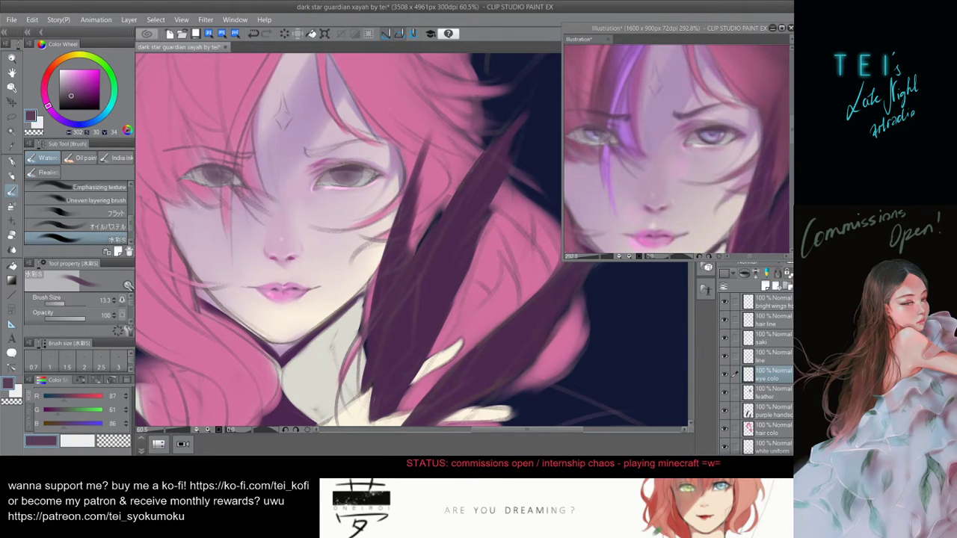
- Paint the right eye's pupil in dark plum with the watercolor brush at sizes 21.2 and 10.3, undoing unwanted strokes
{"action": "left_click_drag", "start_coordinate": [363, 172], "coordinate": [360, 166]}
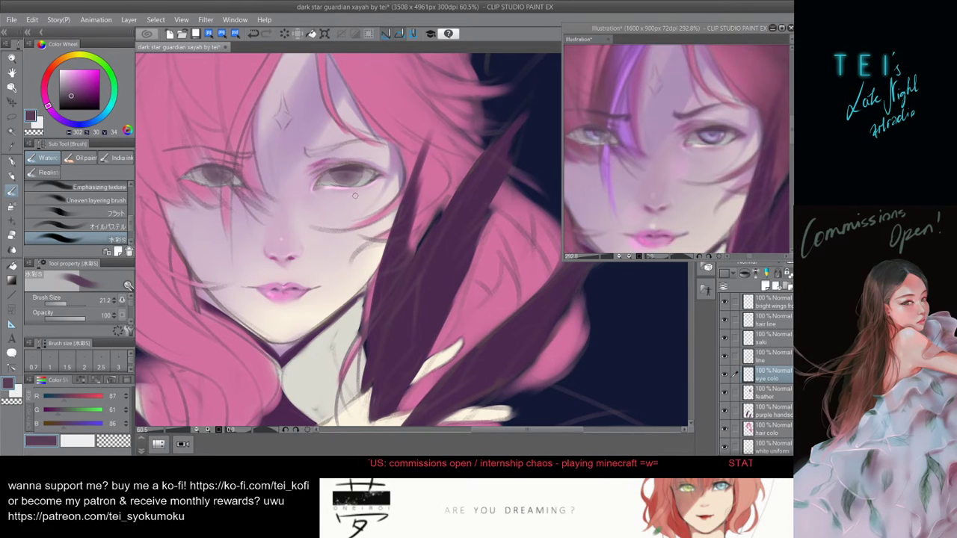
{"action": "left_click_drag", "start_coordinate": [356, 193], "coordinate": [329, 169]}
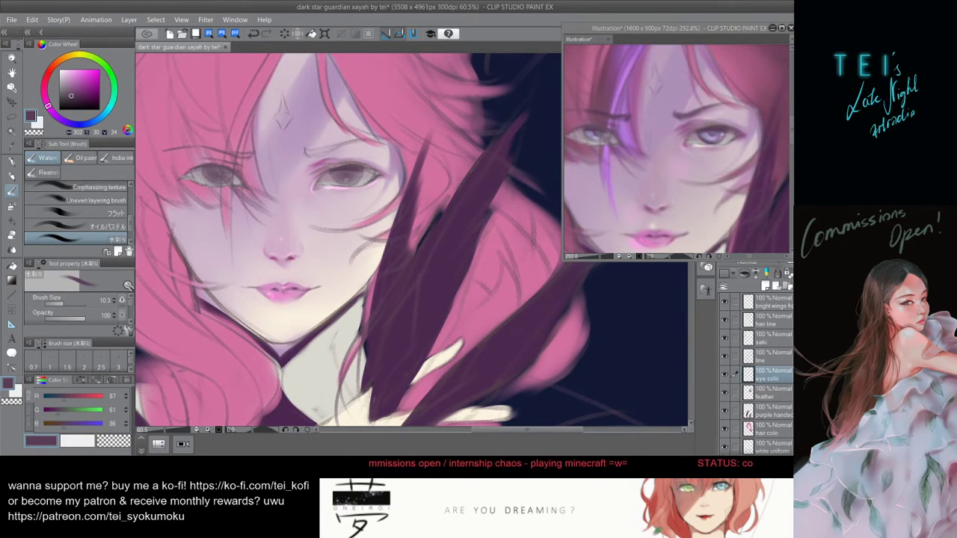
{"action": "key", "text": "ctrl+z"}
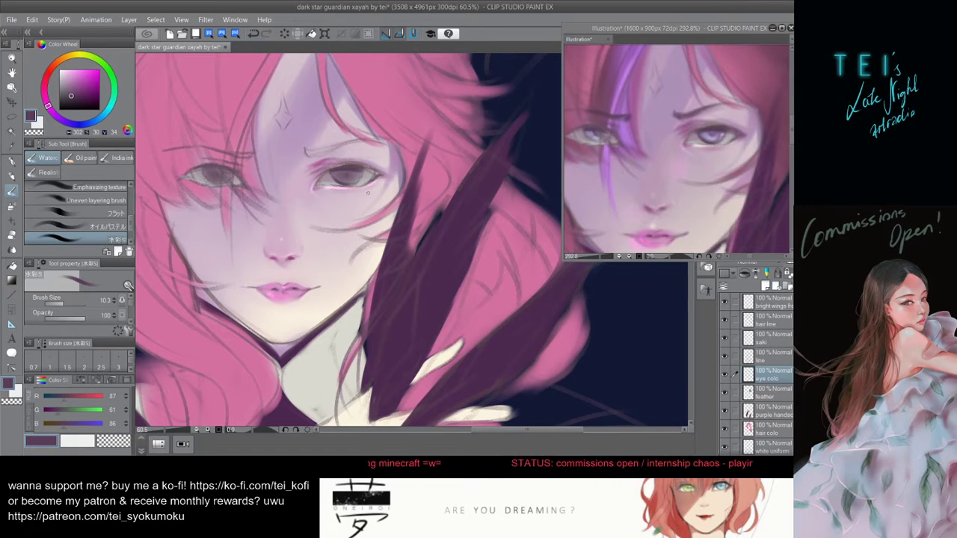
{"action": "key", "text": "ctrl+z"}
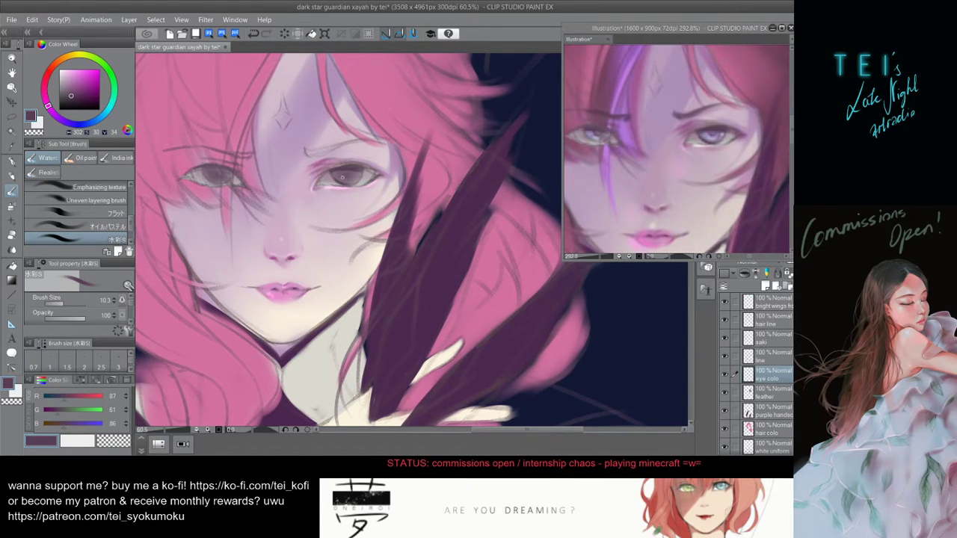
- Build up the dark plum around the right eye's pupil and upper iris, varying the brush between 21.2, 15.2 and 10.0
{"action": "left_click_drag", "start_coordinate": [337, 171], "coordinate": [342, 168]}
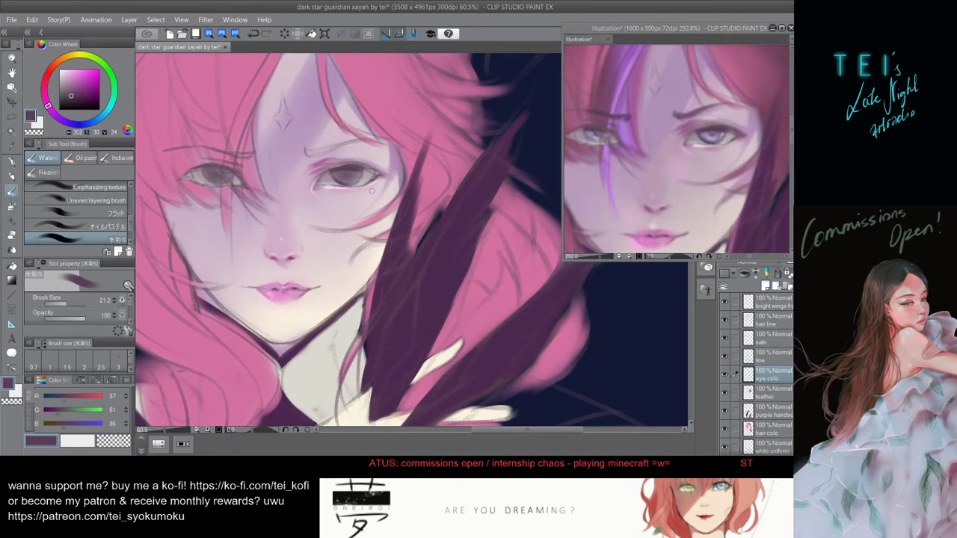
{"action": "key", "text": "bracketleft"}
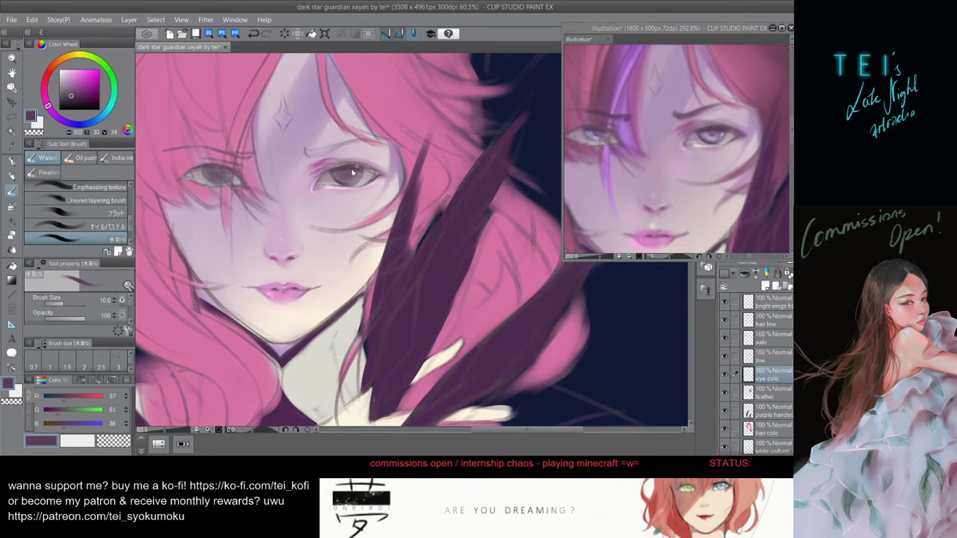
{"action": "key", "text": "bracketright"}
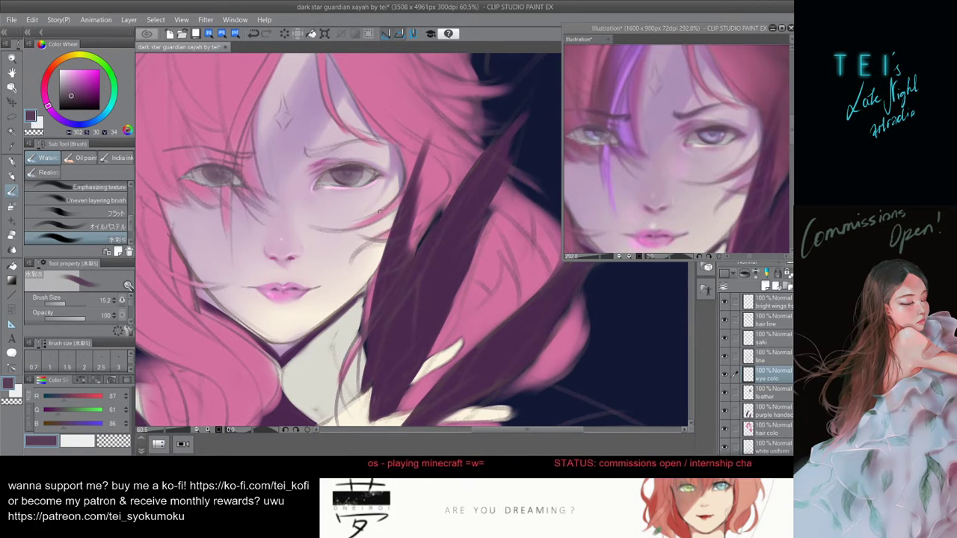
{"action": "key", "text": "bracketleft"}
{"action": "key", "text": "bracketleft"}
{"action": "key", "text": "bracketleft"}
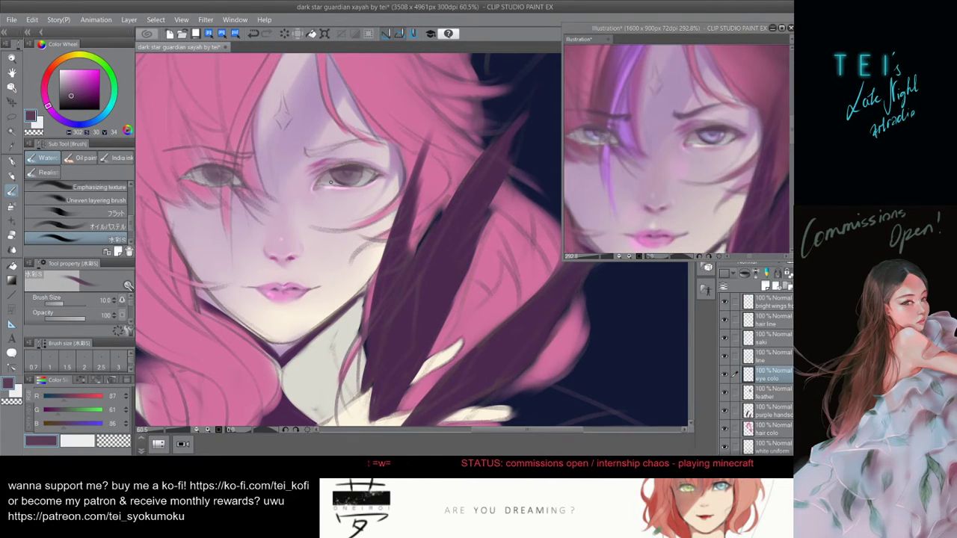
- Sample mauve (RGB 141, 116, 135) from the reference eye's outer corner and shade the right eye's outer corner, enlarging the brush to 20.3
{"action": "left_click", "coordinate": [736, 133]}
{"action": "left_click", "coordinate": [736, 135], "text": "alt"}
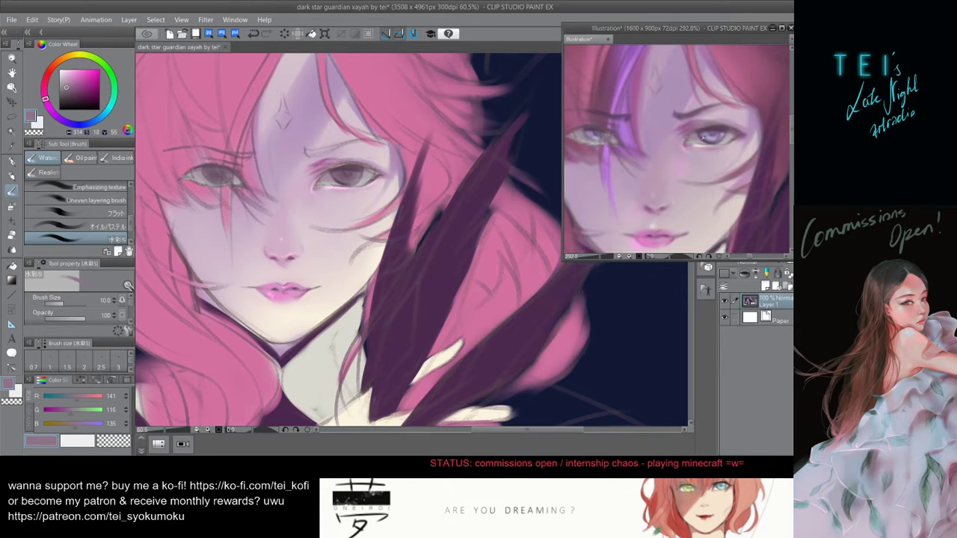
{"action": "left_click", "coordinate": [372, 161]}
{"action": "left_click_drag", "start_coordinate": [367, 172], "coordinate": [364, 170], "text": "ctrl+alt"}
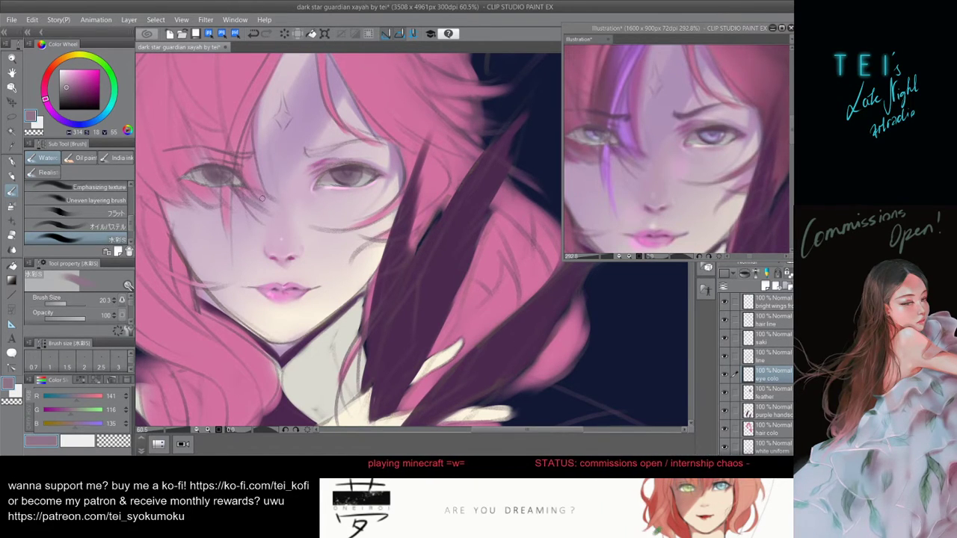
- Sample dark plum (RGB 93, 72, 84) from the right pupil and paint the left pupil at size 20.3, undoing the first strokes
{"action": "left_click", "coordinate": [343, 177], "text": "alt"}
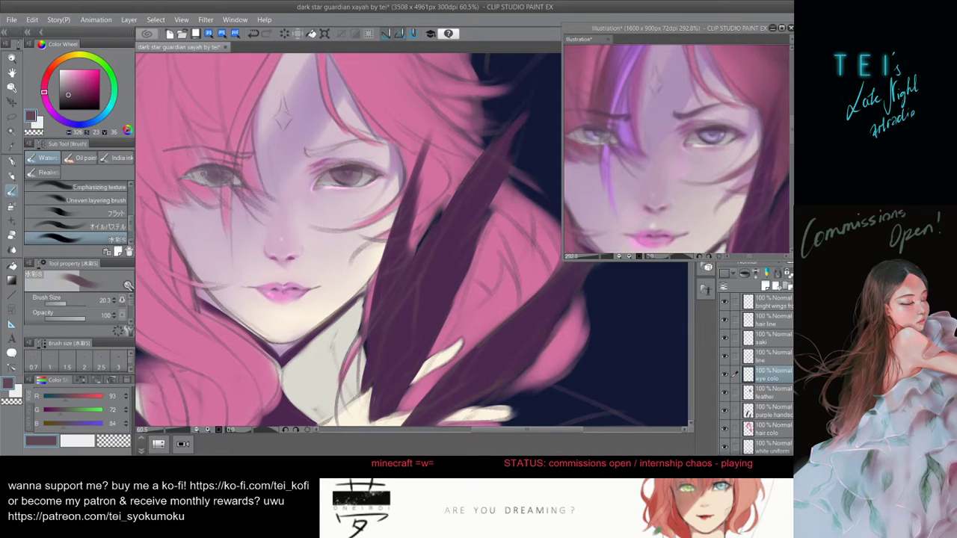
{"action": "mouse_move", "coordinate": [216, 170]}
{"action": "left_mouse_down"}
{"action": "mouse_move", "coordinate": [206, 169]}
{"action": "mouse_move", "coordinate": [242, 180]}
{"action": "mouse_move", "coordinate": [234, 171]}
{"action": "left_mouse_up"}
{"action": "key", "text": "ctrl+z"}
{"action": "key", "text": "ctrl+z"}
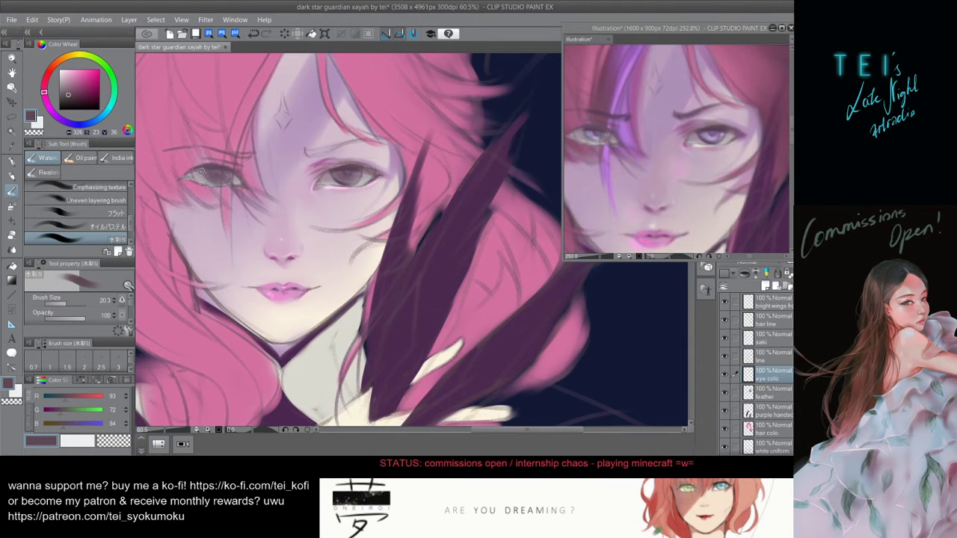
{"action": "key", "text": "ctrl+z"}
{"action": "left_click_drag", "start_coordinate": [213, 172], "coordinate": [216, 179]}
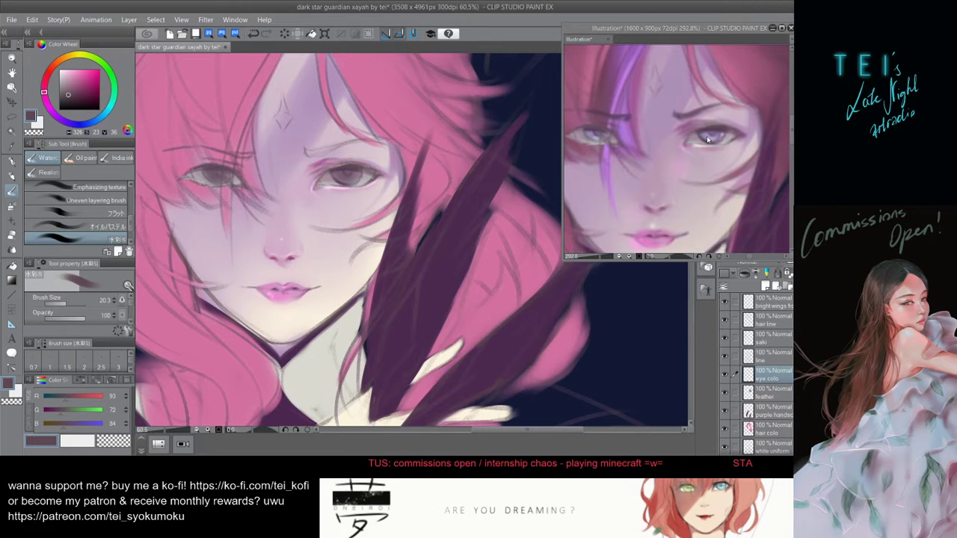
- Tint both irises with blue-violet (RGB 121, 110, 140) sampled from the reference iris, using brush sizes between 22.5 and 10.7
{"action": "left_click", "coordinate": [707, 139]}
{"action": "left_click", "coordinate": [707, 133], "text": "alt"}
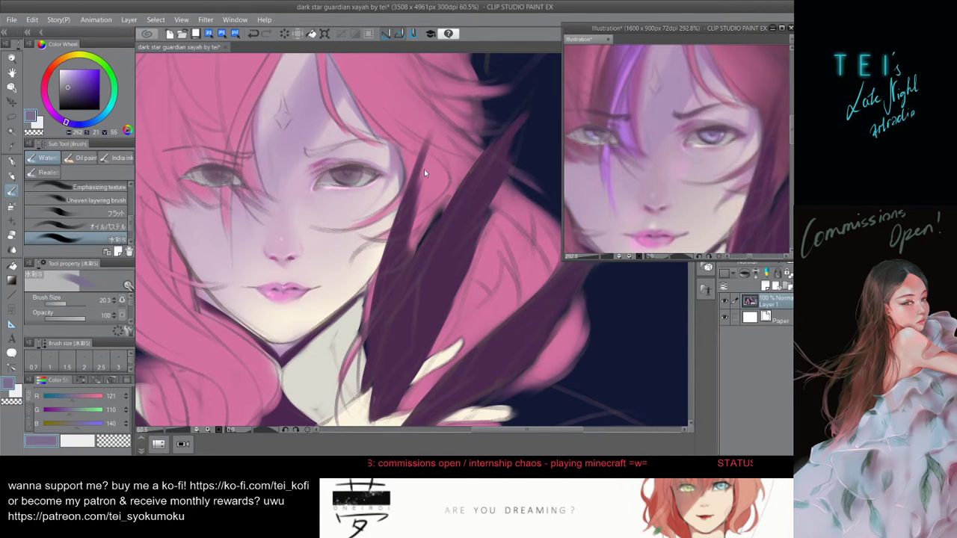
{"action": "left_click", "coordinate": [345, 178]}
{"action": "mouse_move", "coordinate": [345, 179]}
{"action": "left_mouse_down"}
{"action": "mouse_move", "coordinate": [340, 173]}
{"action": "mouse_move", "coordinate": [352, 171]}
{"action": "mouse_move", "coordinate": [336, 182]}
{"action": "left_mouse_up"}
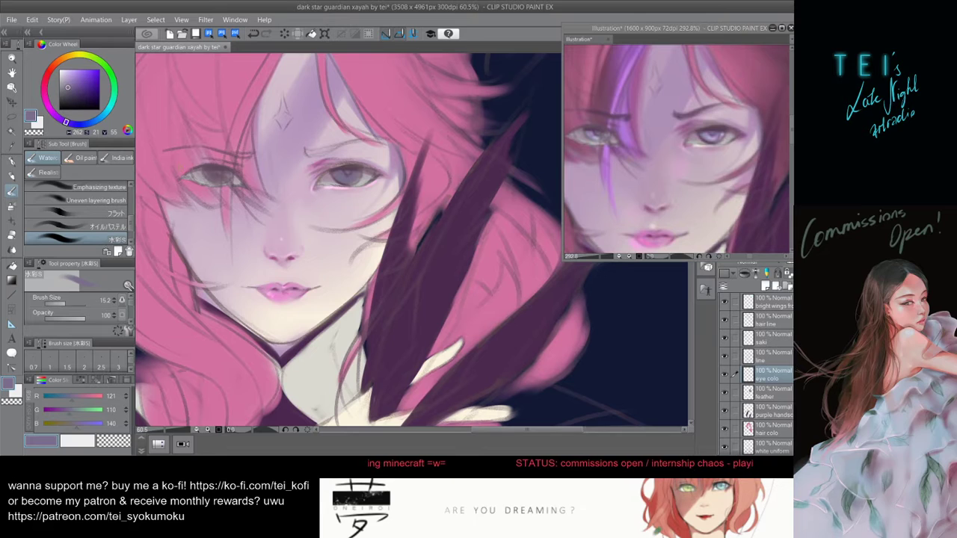
{"action": "key", "text": "]"}
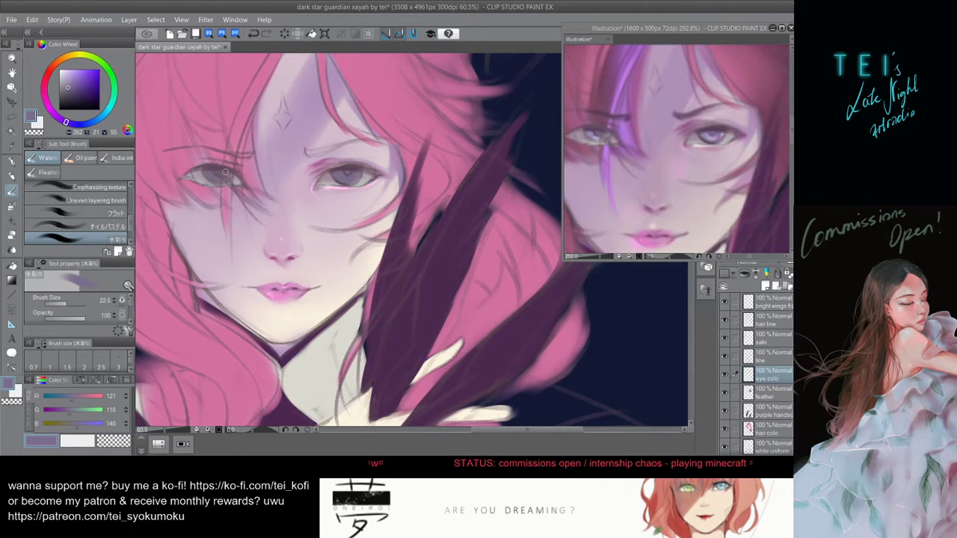
{"action": "key", "text": "bracketleft"}
{"action": "key", "text": "bracketleft"}
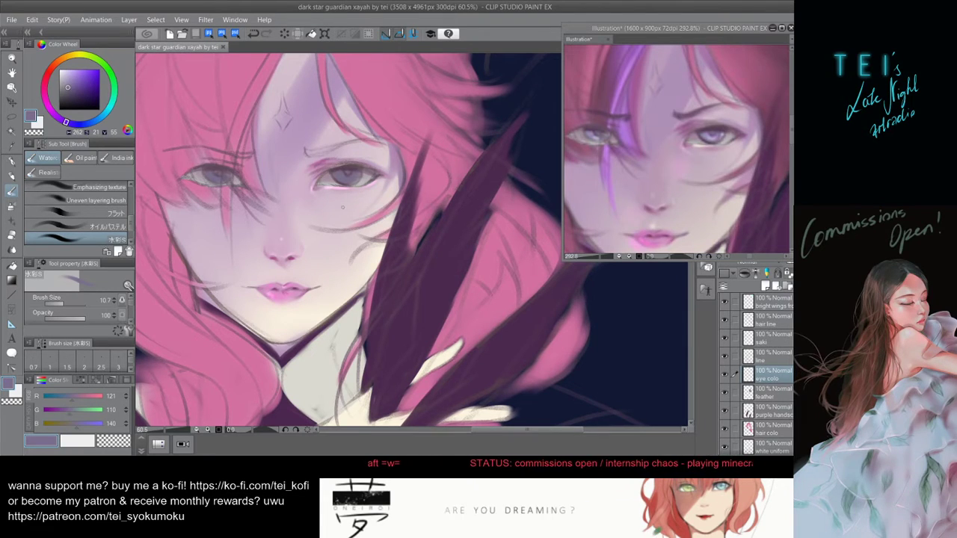
- Lighten the right iris with pale lavender (RGB 177, 165, 205) sampled from the reference iris, enlarging the brush to 24.3 and 33.2
{"action": "left_click", "coordinate": [707, 138]}
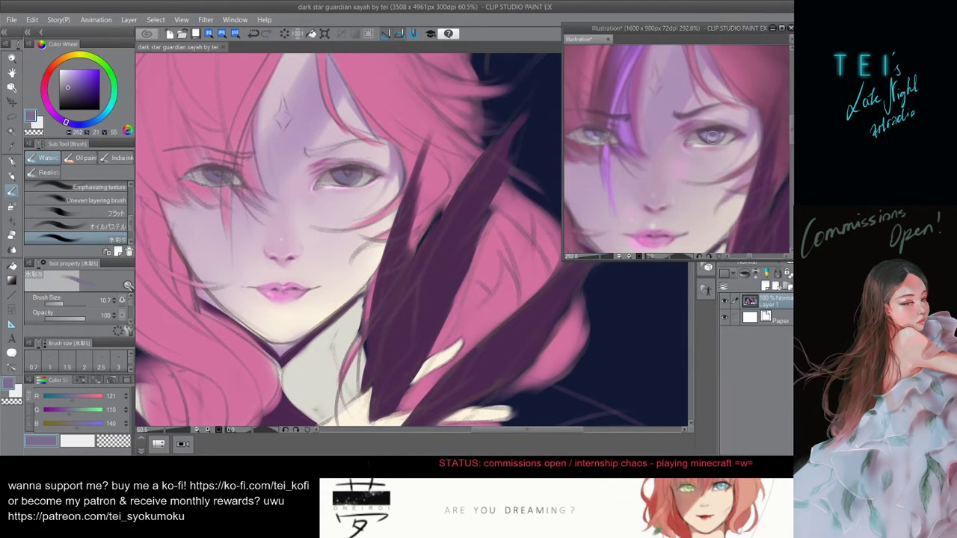
{"action": "left_click", "coordinate": [713, 135], "text": "alt"}
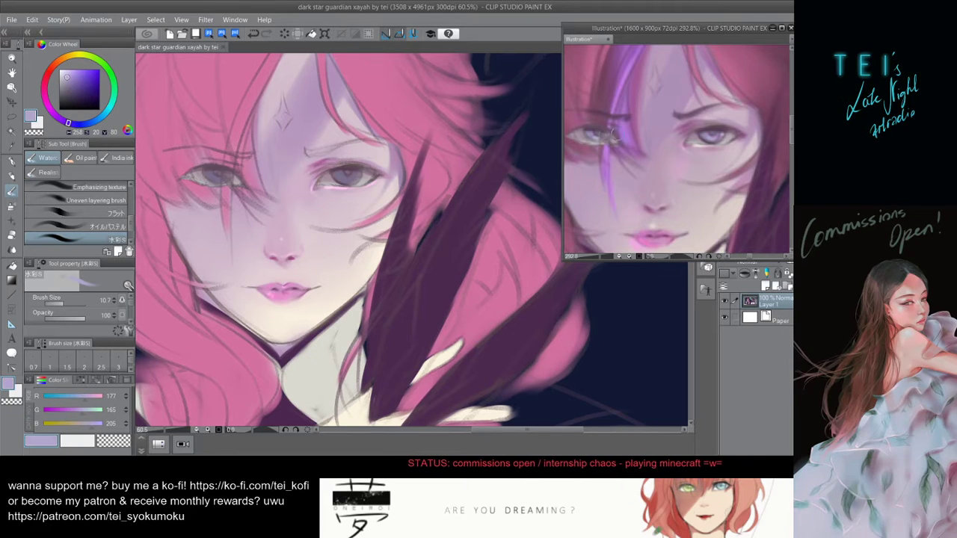
{"action": "left_click", "coordinate": [345, 182]}
{"action": "mouse_move", "coordinate": [346, 183]}
{"action": "left_mouse_down", "text": "ctrl+alt"}
{"action": "mouse_move", "coordinate": [357, 181]}
{"action": "mouse_move", "coordinate": [343, 177]}
{"action": "left_mouse_up", "text": "ctrl+alt"}
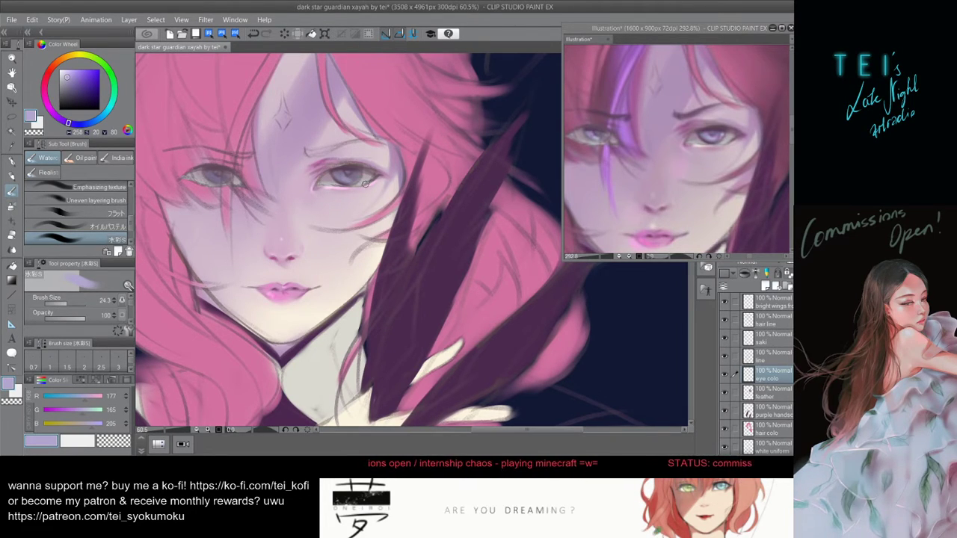
{"action": "left_click_drag", "start_coordinate": [348, 178], "coordinate": [357, 183], "text": "ctrl+alt"}
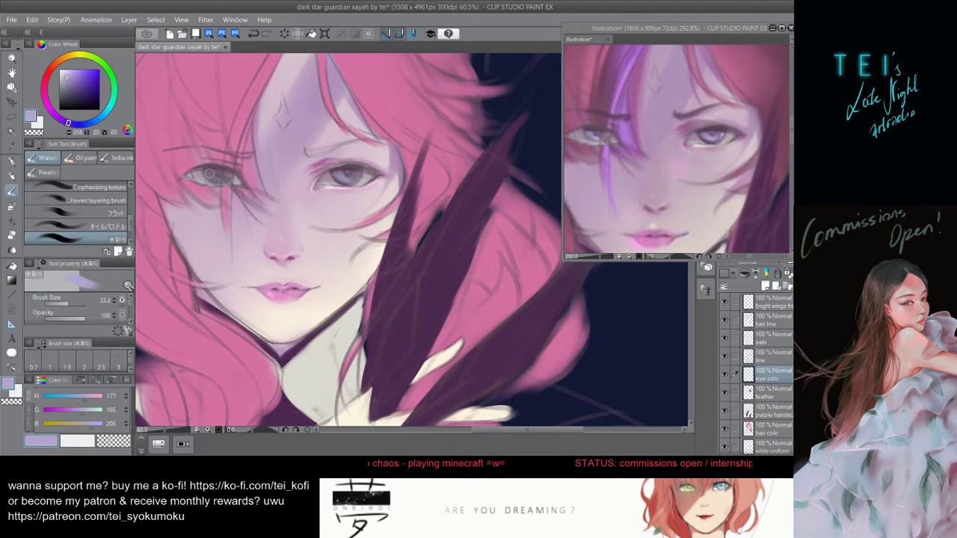
- Lighten the left iris with the same pale lavender, reducing the brush from 31.0 to 10.6 for finer strokes
{"action": "key", "text": "["}
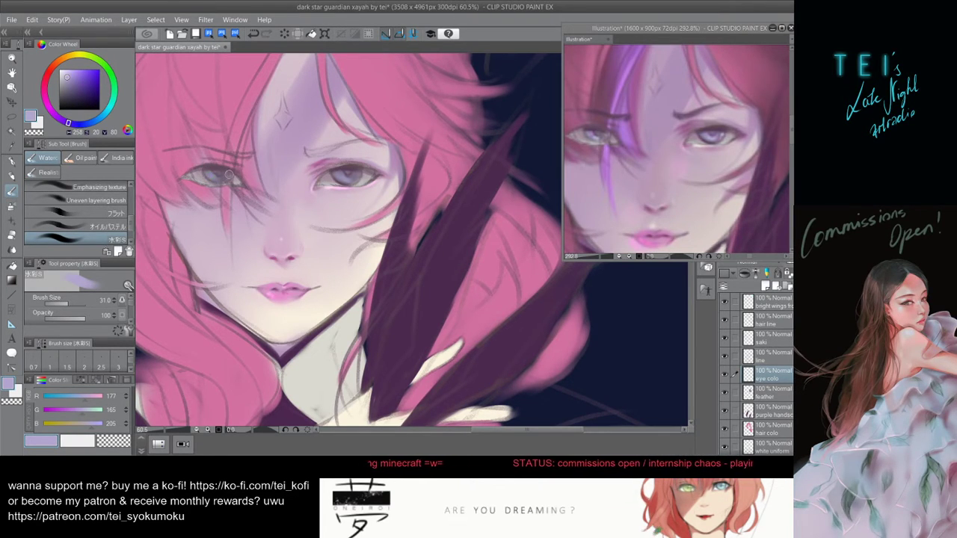
{"action": "key", "text": "["}
{"action": "key", "text": "["}
{"action": "key", "text": "["}
{"action": "key", "text": "["}
{"action": "key", "text": "["}
{"action": "key", "text": "["}
{"action": "key", "text": "["}
{"action": "key", "text": "["}
{"action": "key", "text": "["}
{"action": "key", "text": "["}
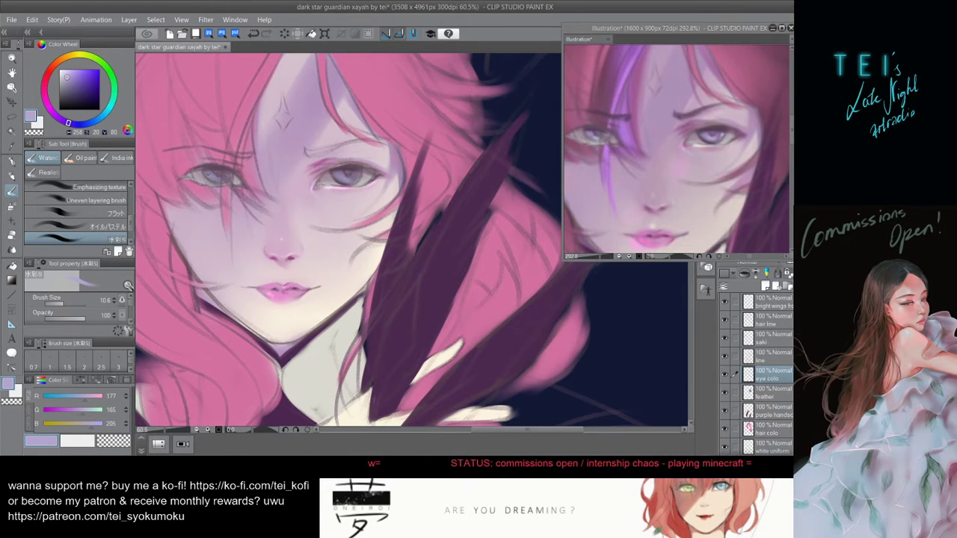
- Brighten the right iris further with pale lavender at size 27.3, reducing the brush to 12.5 for the details
{"action": "key", "text": "]"}
{"action": "key", "text": "]"}
{"action": "key", "text": "]"}
{"action": "key", "text": "]"}
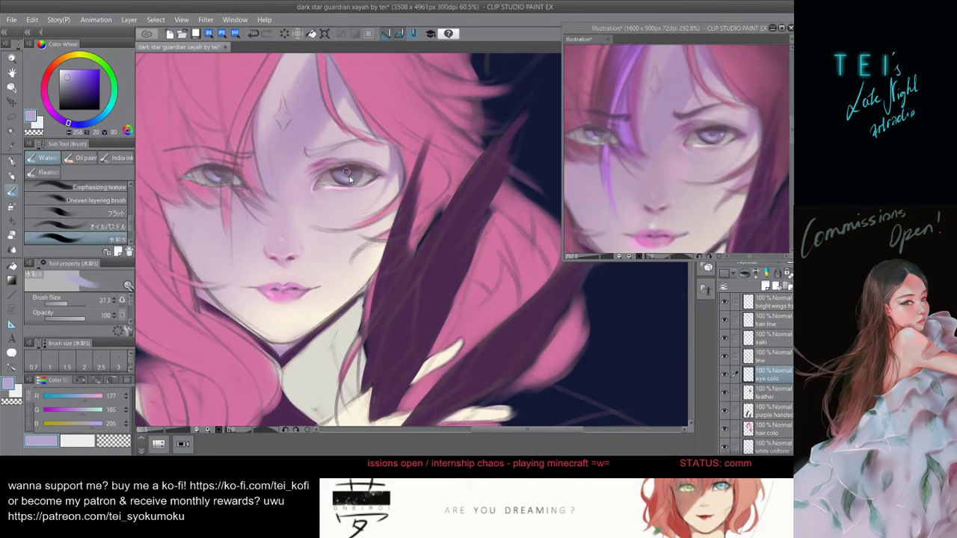
{"action": "key", "text": "bracketleft"}
{"action": "key", "text": "bracketleft"}
{"action": "key", "text": "bracketleft"}
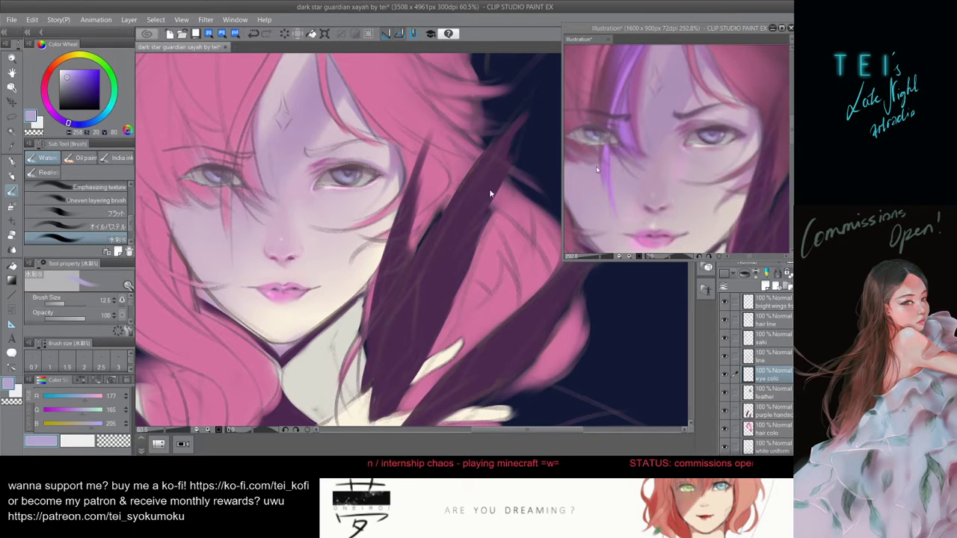
- Add pink-violet touches (RGB 216, 128, 219) to the right iris, shifting the colour from a violet sampled off the reference iris
{"action": "left_click", "coordinate": [699, 131]}
{"action": "left_click", "coordinate": [700, 132], "text": "alt"}
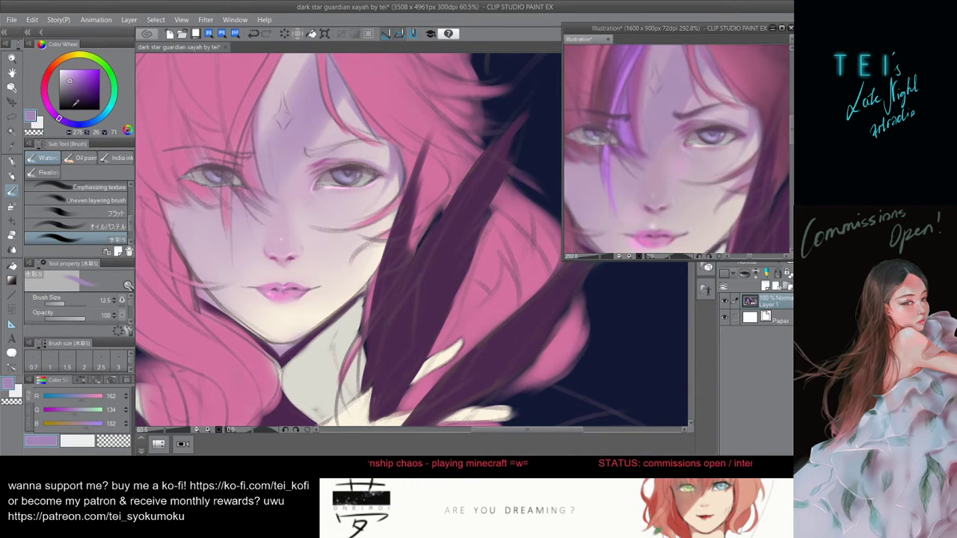
{"action": "left_click", "coordinate": [49, 108]}
{"action": "left_click_drag", "start_coordinate": [71, 79], "coordinate": [75, 75]}
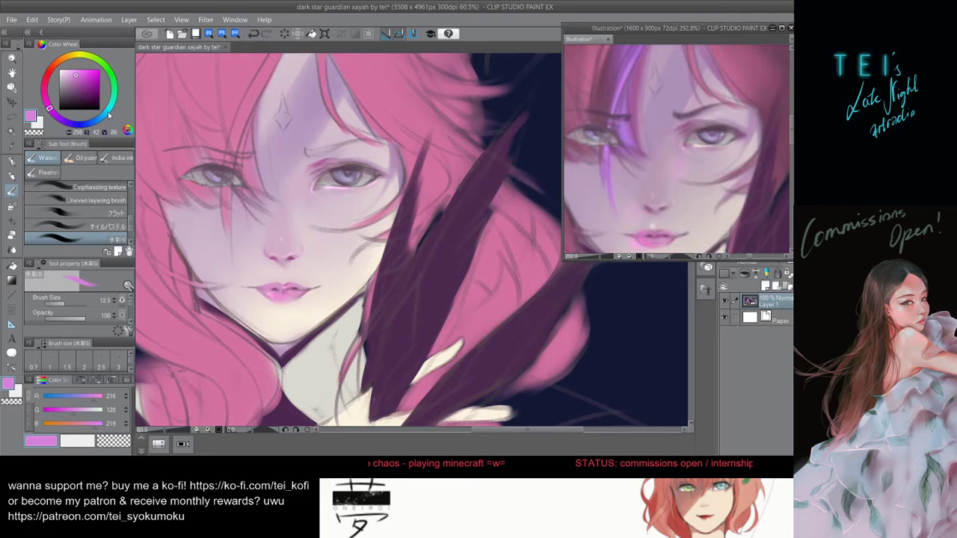
{"action": "left_click", "coordinate": [344, 178]}
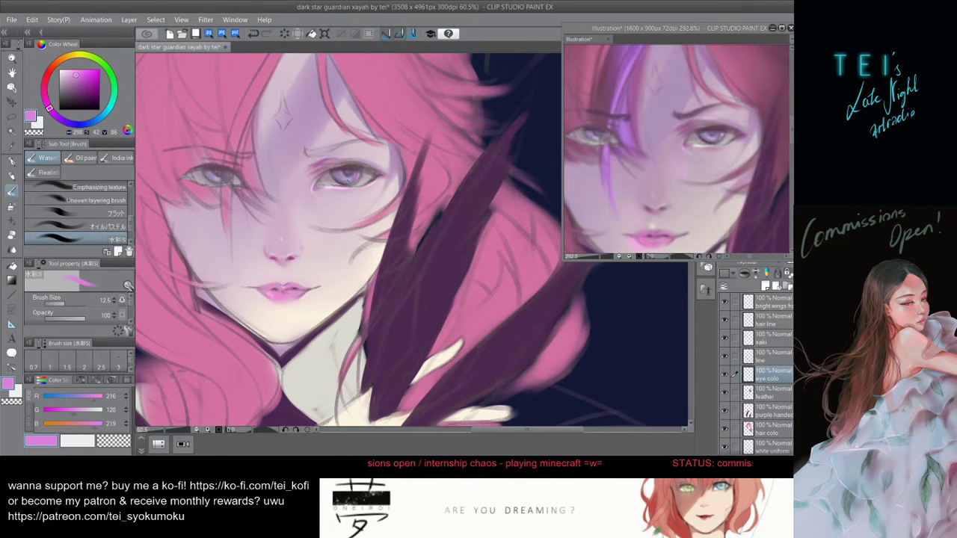
- Blend the right iris with sampled lavender (RGB 170, 155, 195) and pink-violet (RGB 191, 127, 197), reducing the brush to 10.7
{"action": "left_click", "coordinate": [348, 178], "text": "alt"}
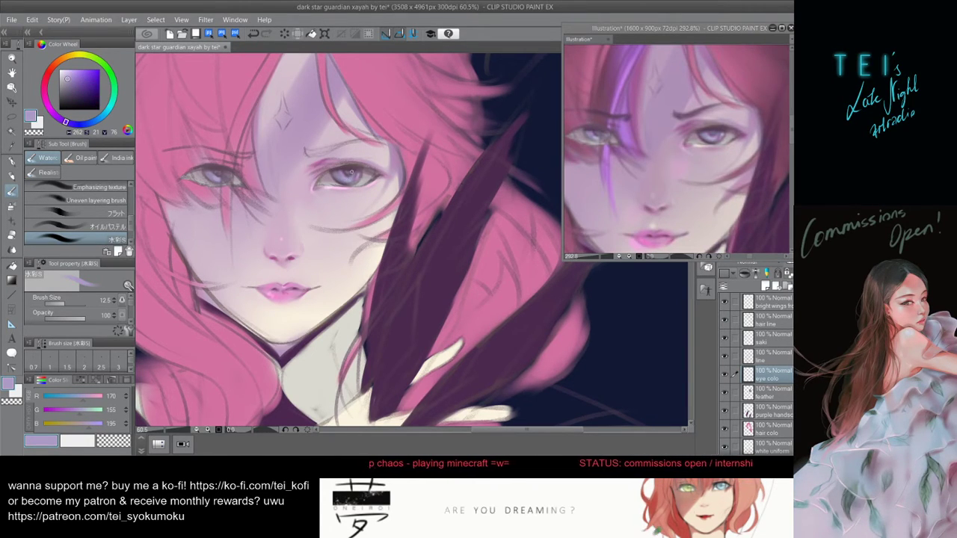
{"action": "left_click", "coordinate": [361, 174], "text": "alt"}
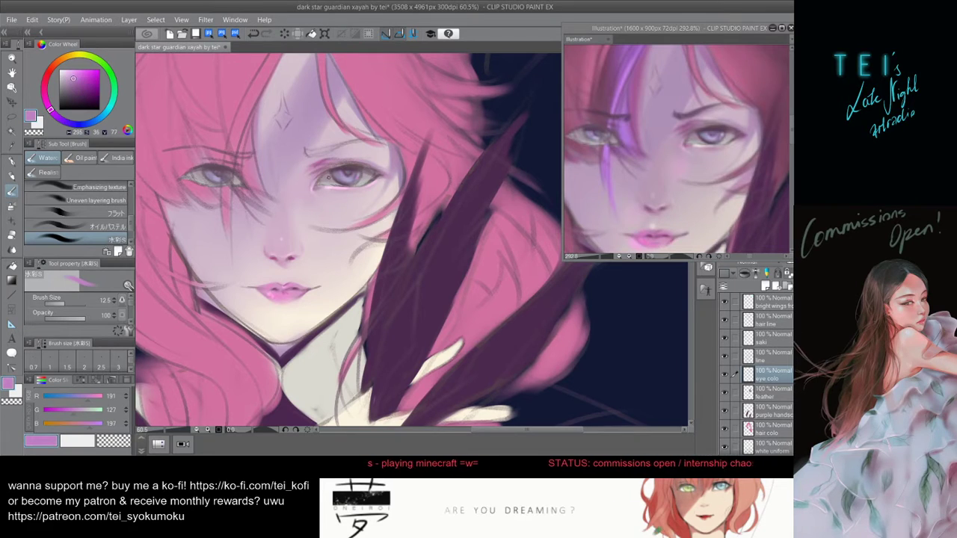
{"action": "mouse_move", "coordinate": [340, 179]}
{"action": "left_mouse_down"}
{"action": "mouse_move", "coordinate": [349, 175]}
{"action": "mouse_move", "coordinate": [351, 187]}
{"action": "left_mouse_up"}
{"action": "scroll", "coordinate": [396, 169], "scroll_direction": "down", "scroll_amount": 4}
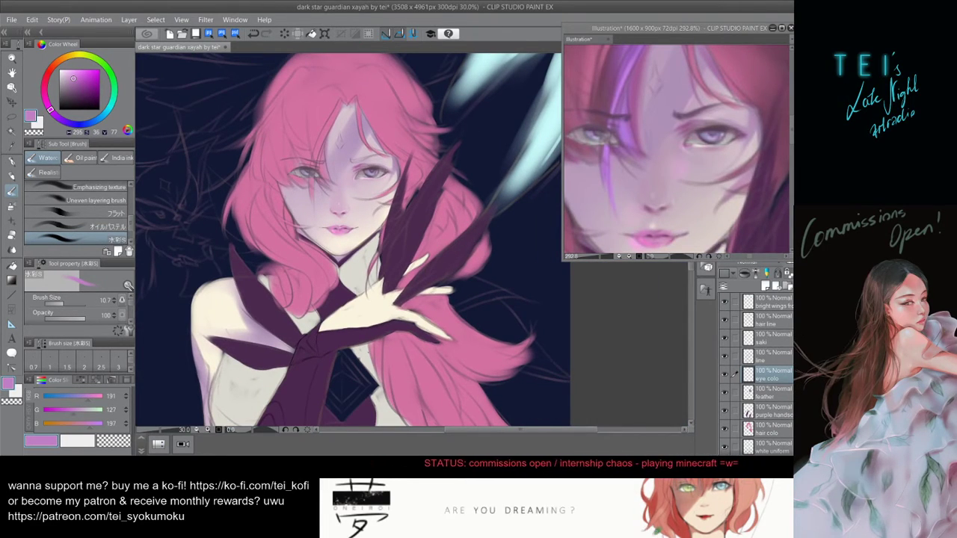
{"action": "scroll", "coordinate": [373, 169], "scroll_direction": "up", "scroll_amount": 4}
{"action": "scroll", "coordinate": [364, 159], "scroll_direction": "up", "scroll_amount": 1}
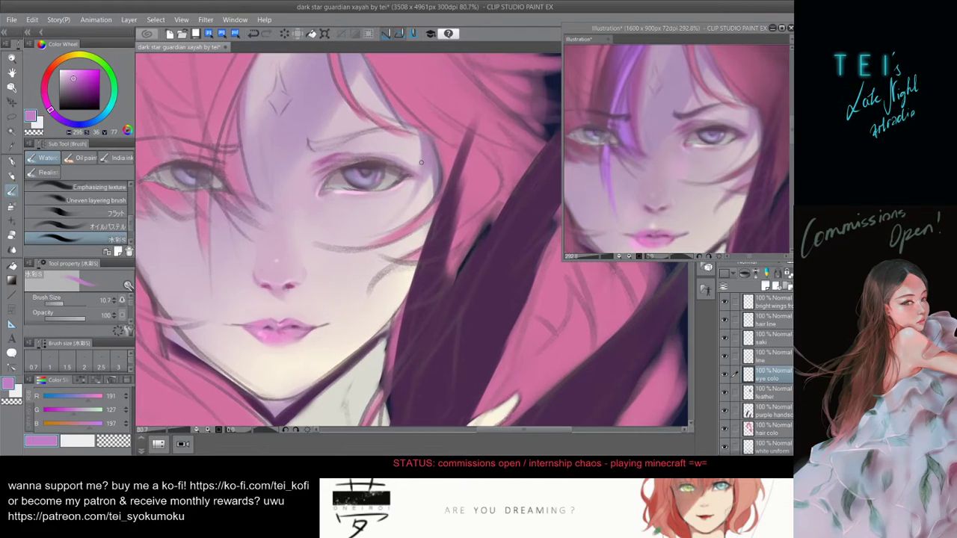
{"action": "scroll", "coordinate": [655, 204], "scroll_direction": "down", "scroll_amount": 1}
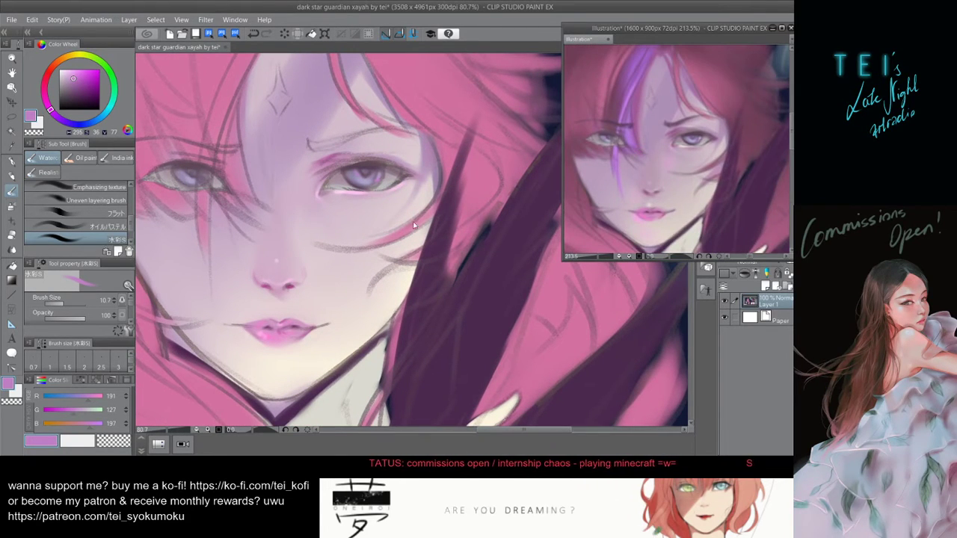
{"action": "scroll", "coordinate": [399, 173], "scroll_direction": "up", "scroll_amount": 3}
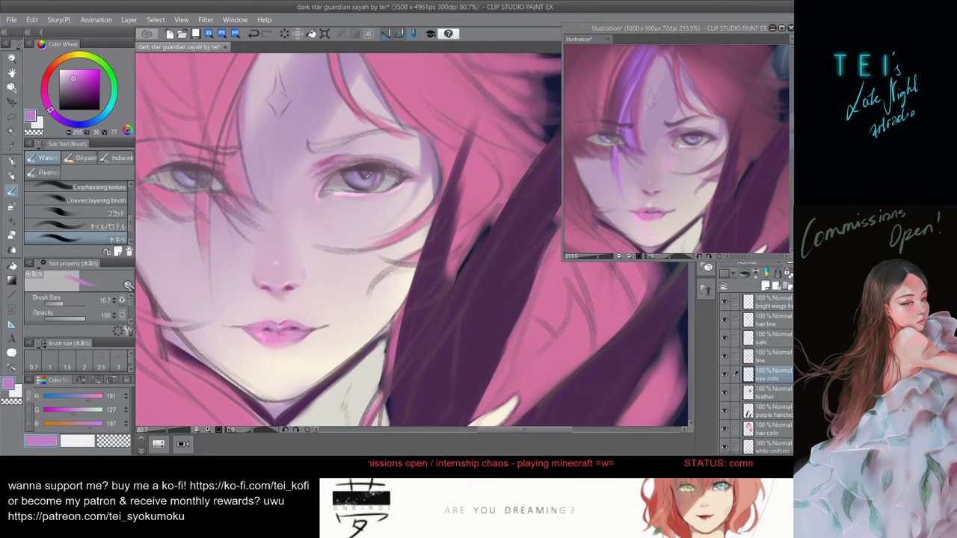
- Refine the right pupil with sampled dark mauve (RGB 94, 75, 80) and blue-violet (RGB 121, 109, 138), using brush sizes 13.1 and 10.6
{"action": "left_click", "coordinate": [354, 173], "text": "alt"}
{"action": "key", "text": "]"}
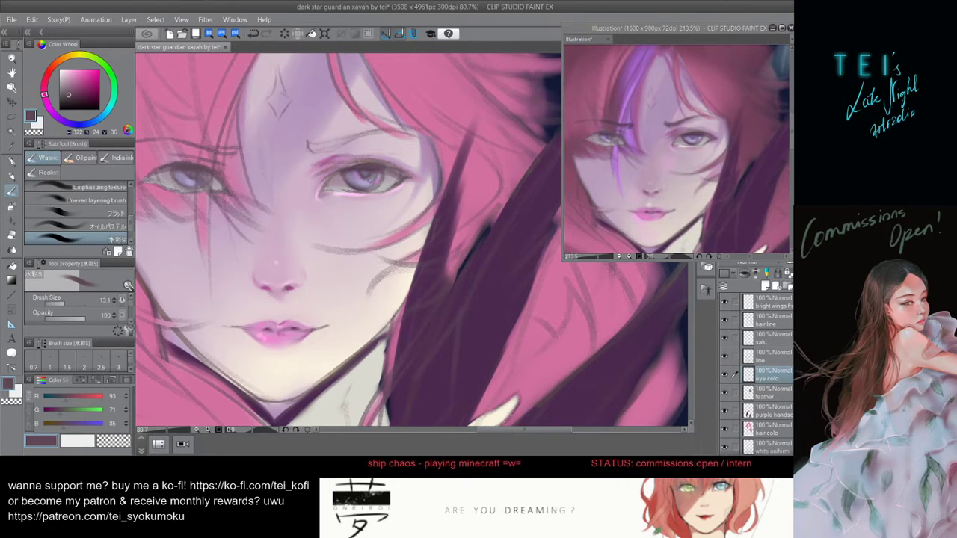
{"action": "left_click", "coordinate": [364, 177], "text": "alt"}
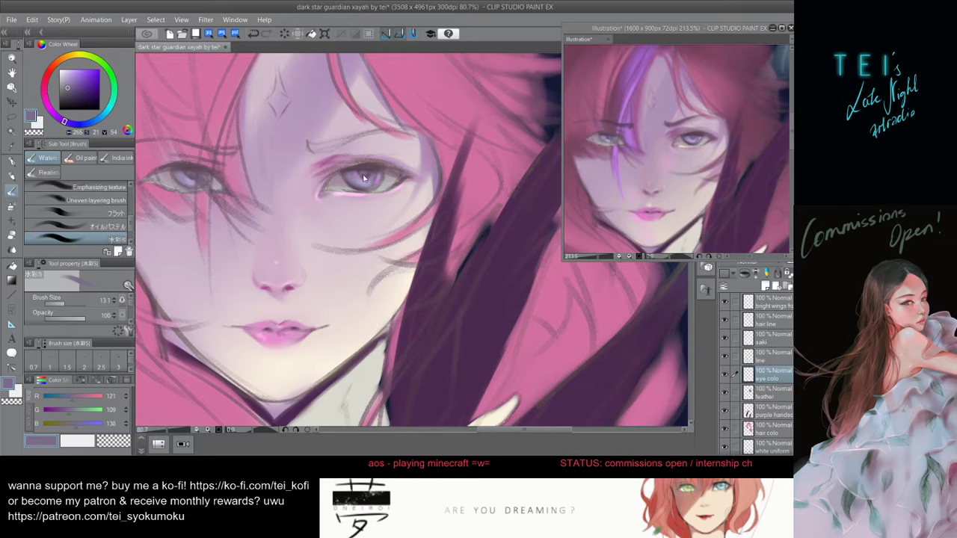
{"action": "left_click", "coordinate": [362, 180], "text": "alt"}
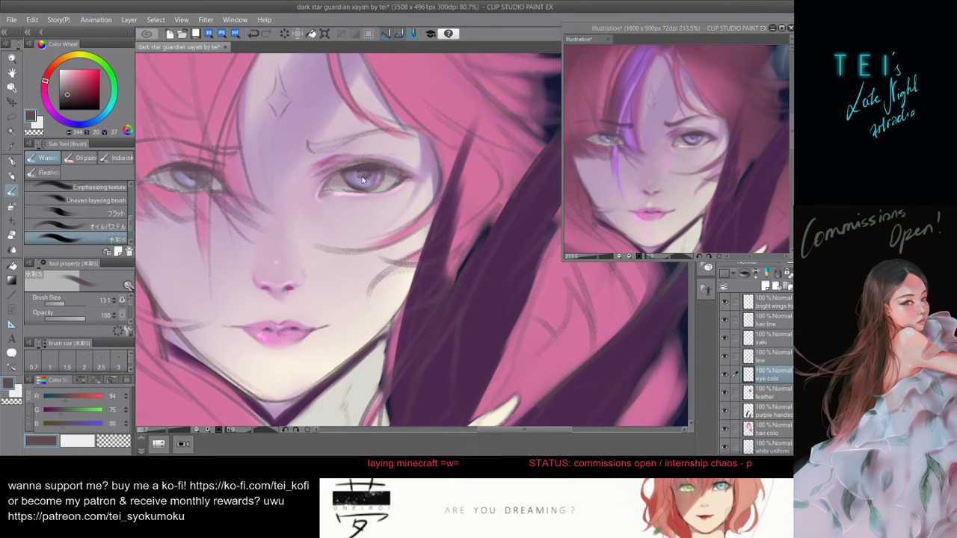
{"action": "key", "text": "bracketleft"}
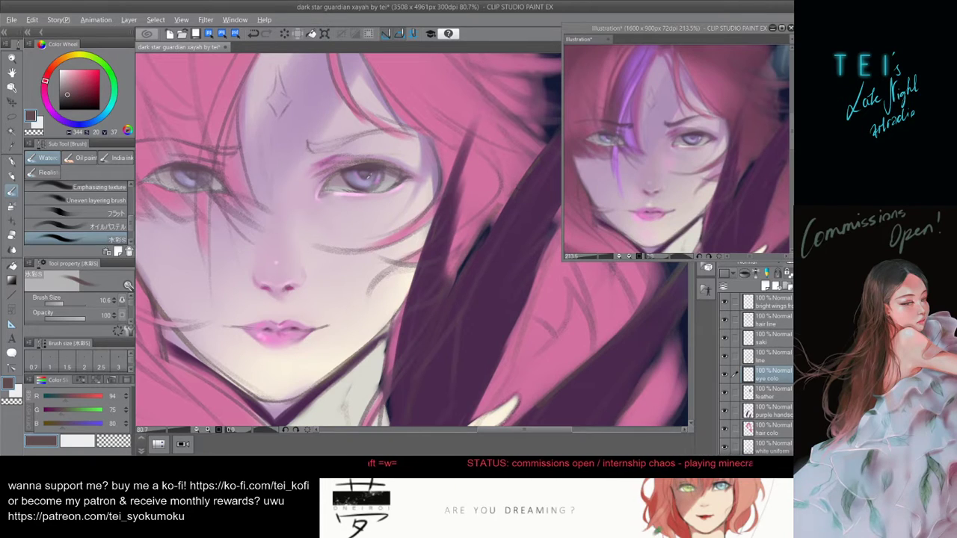
- Rework the right iris around the pupil with sampled lavender (RGB 175, 155, 200) and blue-violet (RGB 121, 108, 137) at size 10.6
{"action": "left_click", "coordinate": [362, 177], "text": "alt"}
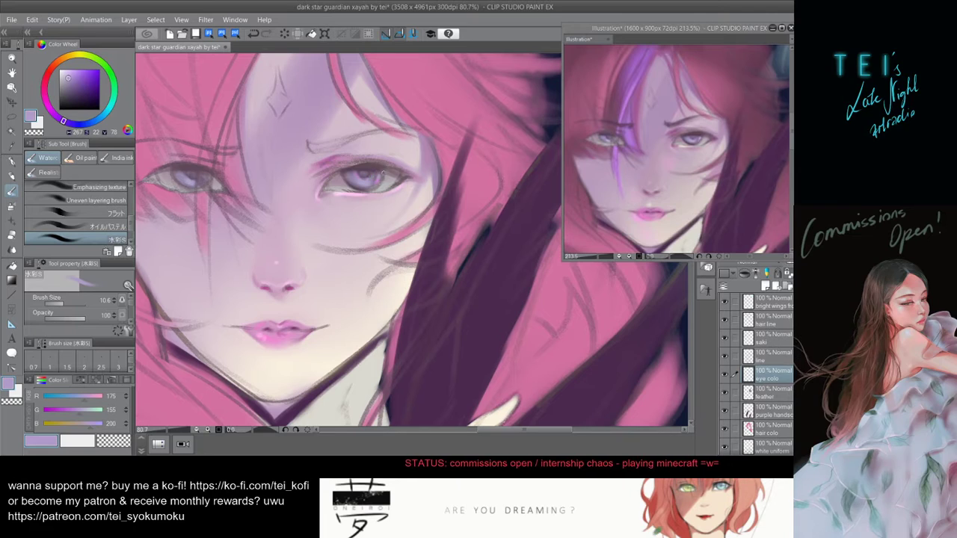
{"action": "left_click", "coordinate": [364, 173], "text": "alt"}
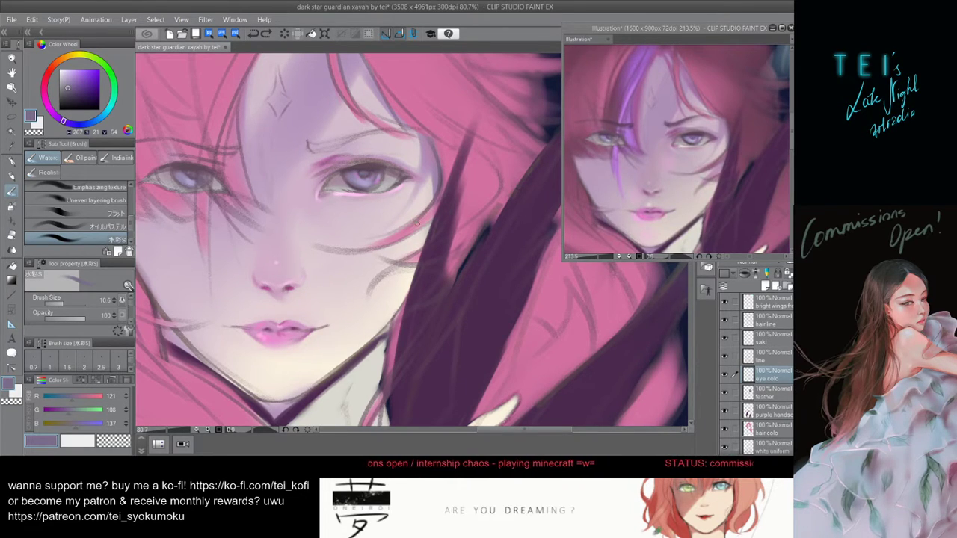
{"action": "scroll", "coordinate": [405, 225], "scroll_direction": "down", "scroll_amount": 3}
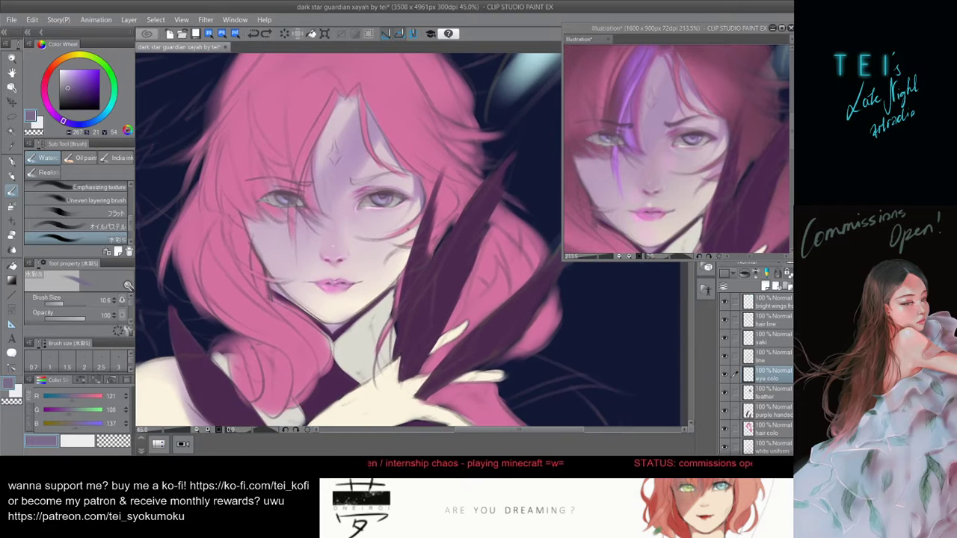
{"action": "scroll", "coordinate": [403, 202], "scroll_direction": "up", "scroll_amount": 4}
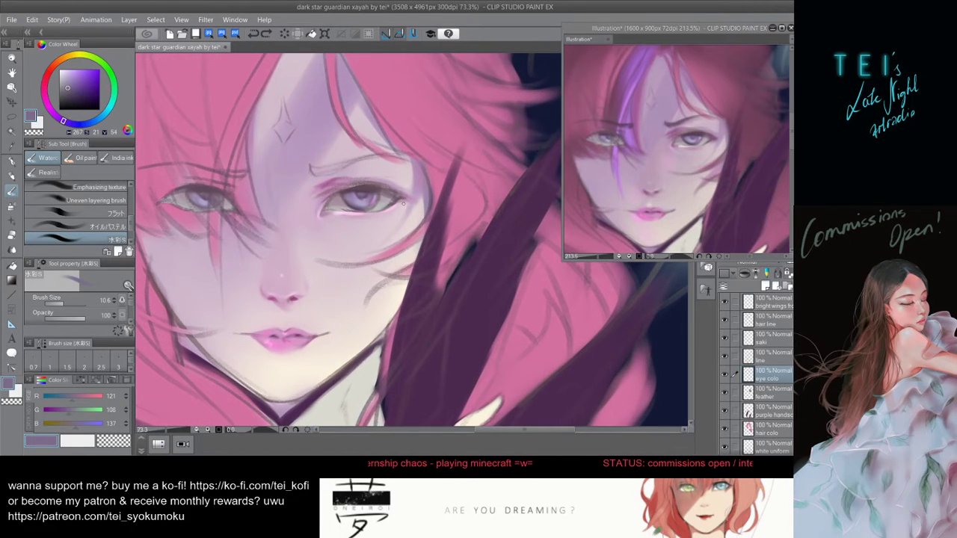
- Deepen the dark areas of the right iris with mauve (RGB 93, 72, 83) and dark purple (RGB 76, 39, 78), reducing the brush to 7.7
{"action": "left_click", "coordinate": [367, 188], "text": "alt"}
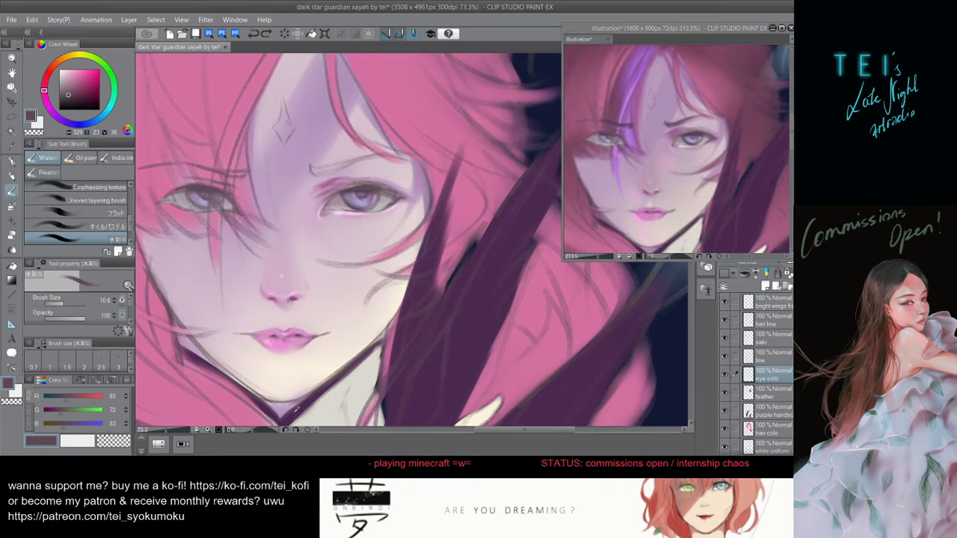
{"action": "left_click", "coordinate": [362, 194], "text": "alt"}
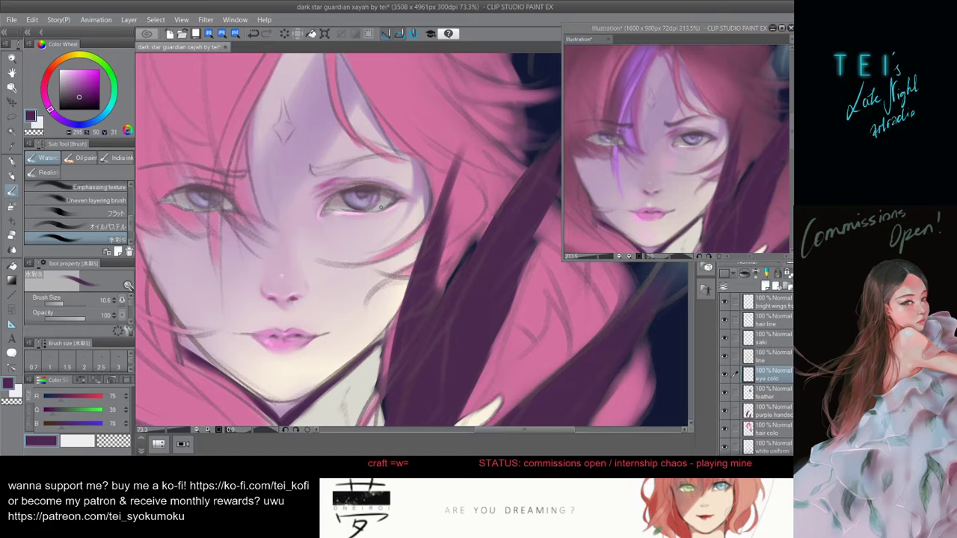
{"action": "key", "text": "["}
{"action": "key", "text": "["}
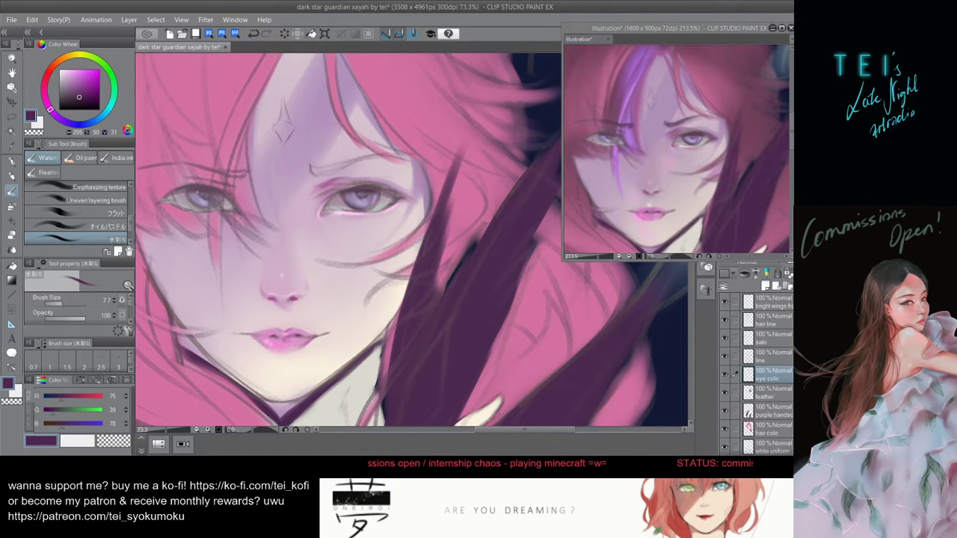
- Darken the left pupil with the same dark purple, replacing the first dab with one at brush size 10.0
{"action": "left_click", "coordinate": [201, 199]}
{"action": "key", "text": "ctrl+z"}
{"action": "key", "text": "bracketright"}
{"action": "key", "text": "bracketright"}
{"action": "left_click", "coordinate": [213, 200]}
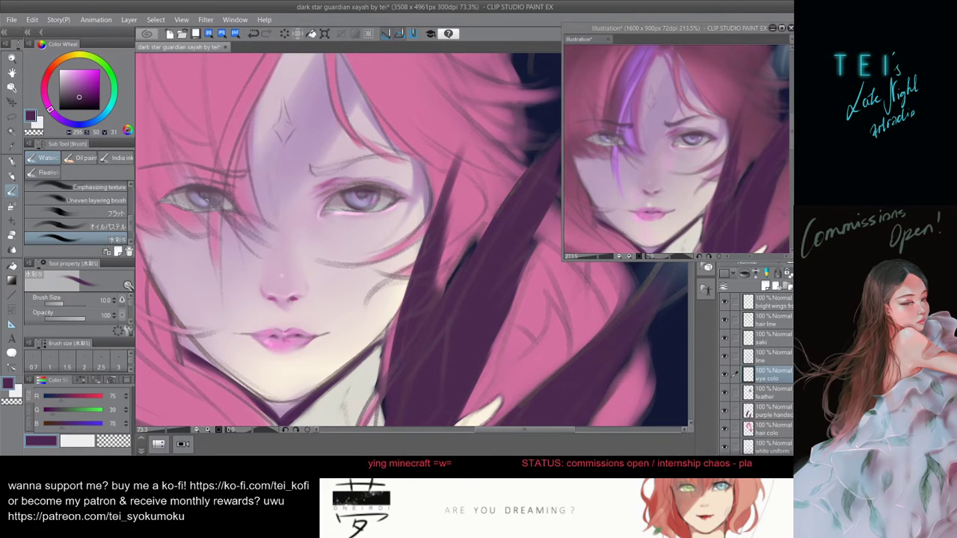
- Brighten lavender sampled from the left iris to RGB 199, 181, 239 and highlight the right iris, enlarging the brush to 16.1 and 22.0
{"action": "left_click", "coordinate": [200, 196], "text": "alt"}
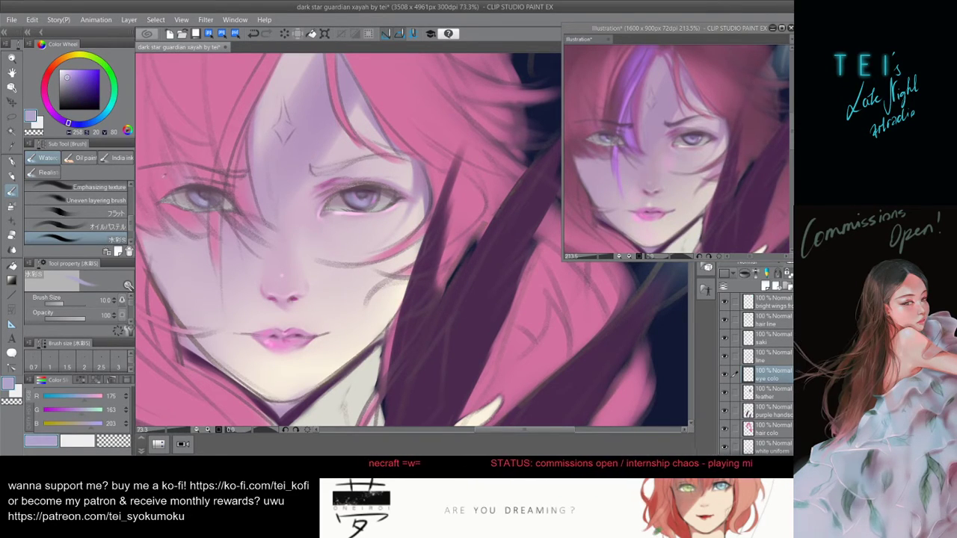
{"action": "left_click_drag", "start_coordinate": [66, 76], "coordinate": [69, 71]}
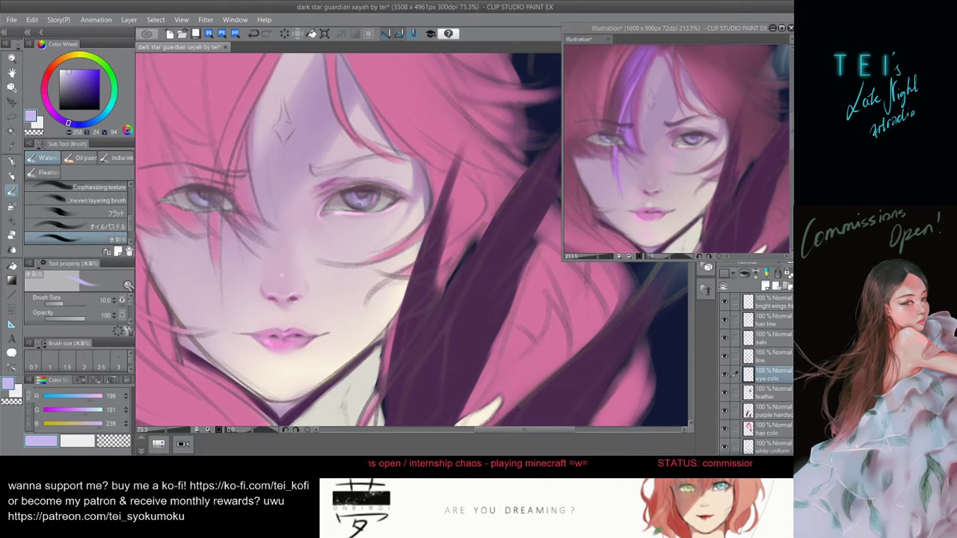
{"action": "key", "text": "]"}
{"action": "key", "text": "]"}
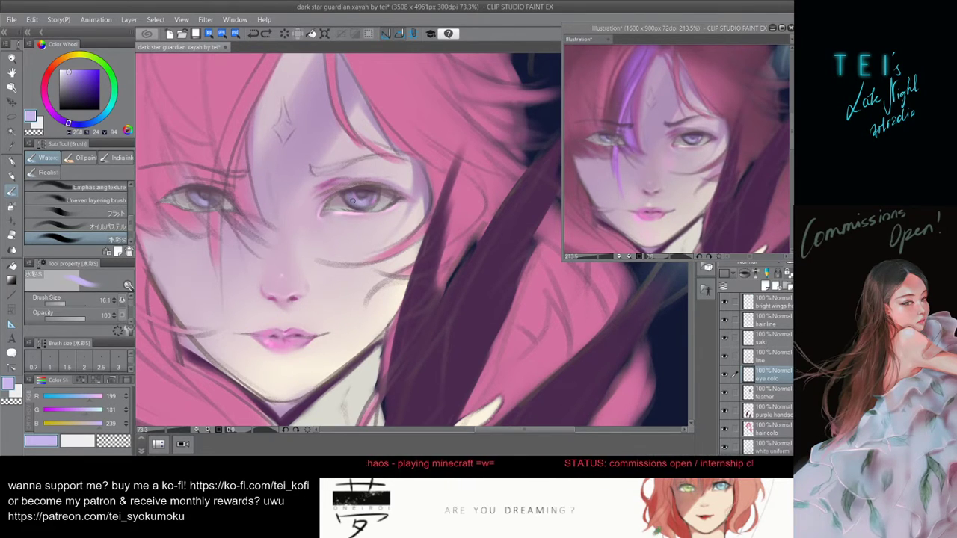
{"action": "key", "text": "ctrl+minus"}
{"action": "key", "text": "bracketright"}
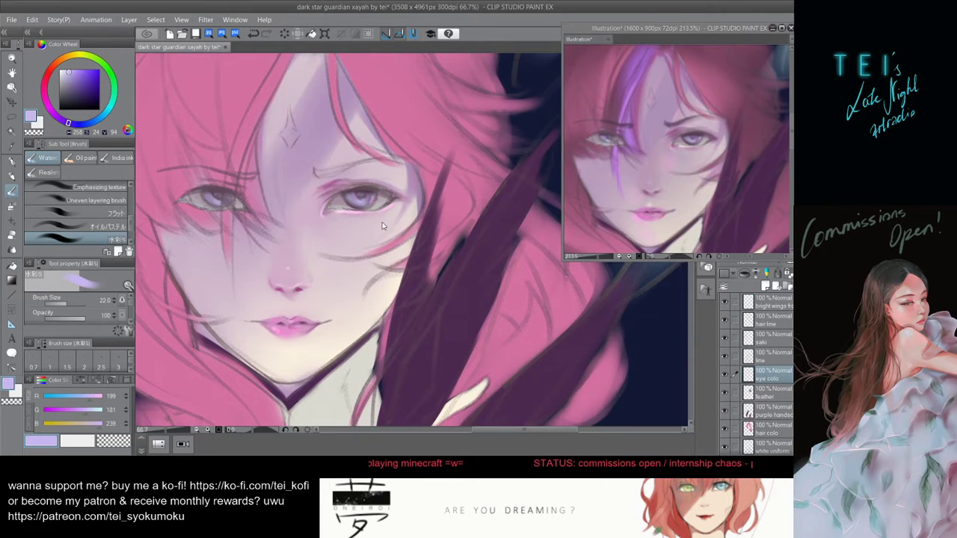
{"action": "key", "text": "bracketleft"}
{"action": "key", "text": "bracketleft"}
{"action": "left_click_drag", "start_coordinate": [355, 198], "coordinate": [351, 202]}
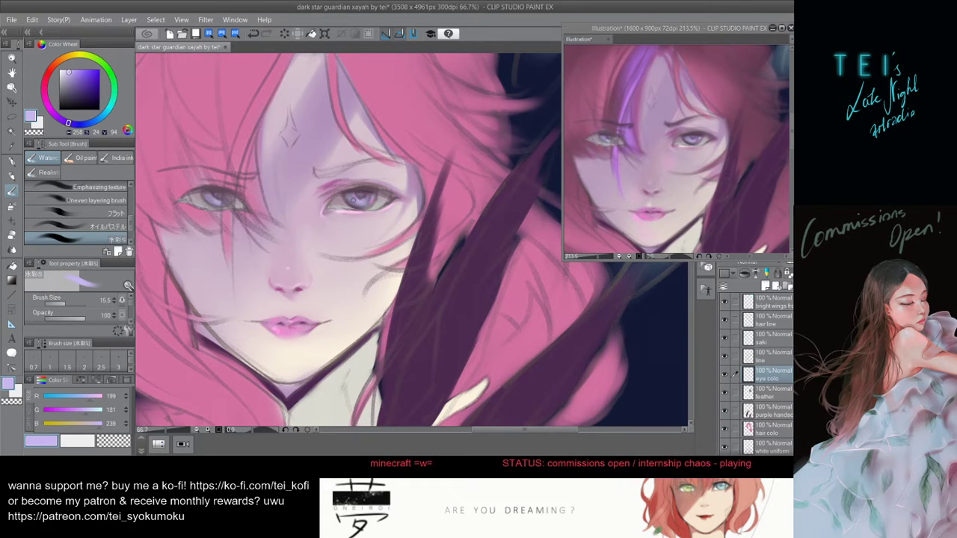
{"action": "key", "text": "ctrl+z"}
- Paint light lavender highlights (RGB 199, 181, 239) along the lower right iris, using brush sizes 12.6 and 22.0
{"action": "key", "text": "bracketleft"}
{"action": "key", "text": "bracketleft"}
{"action": "key", "text": "bracketright"}
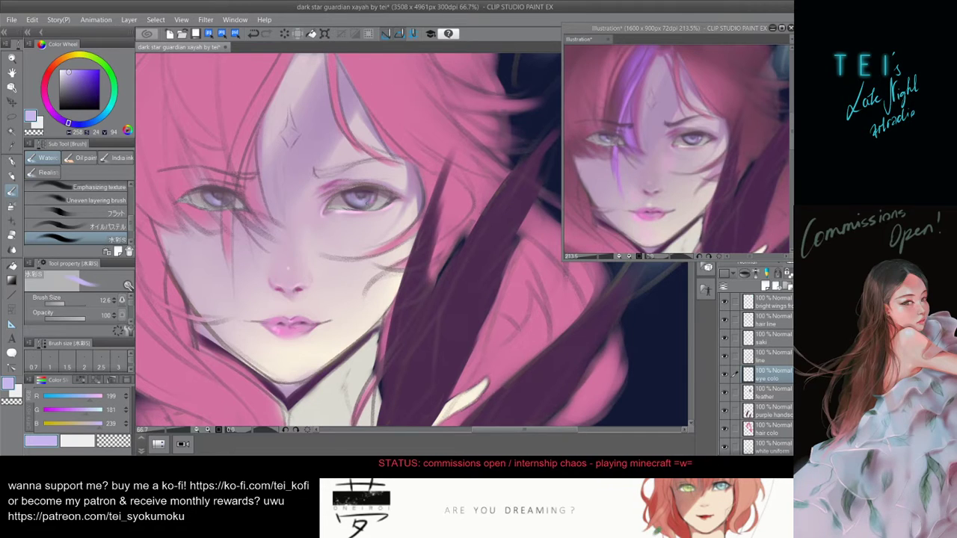
{"action": "key", "text": "]"}
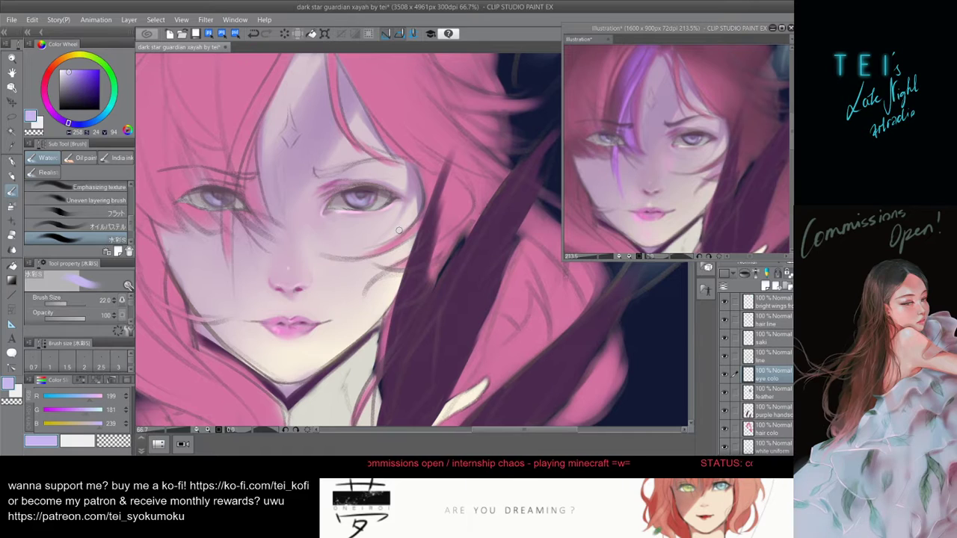
{"action": "scroll", "coordinate": [349, 197], "scroll_direction": "up", "scroll_amount": 2}
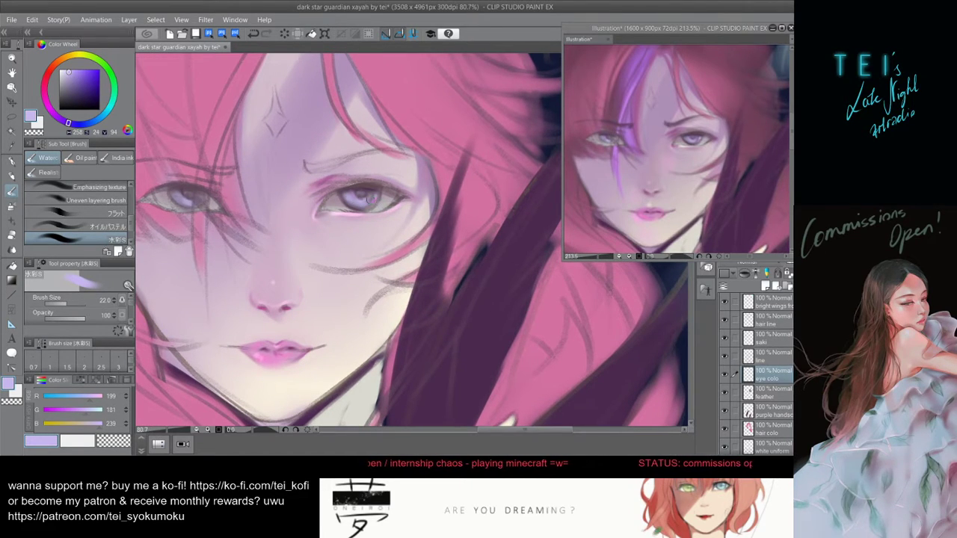
{"action": "scroll", "coordinate": [373, 196], "scroll_direction": "down", "scroll_amount": 2}
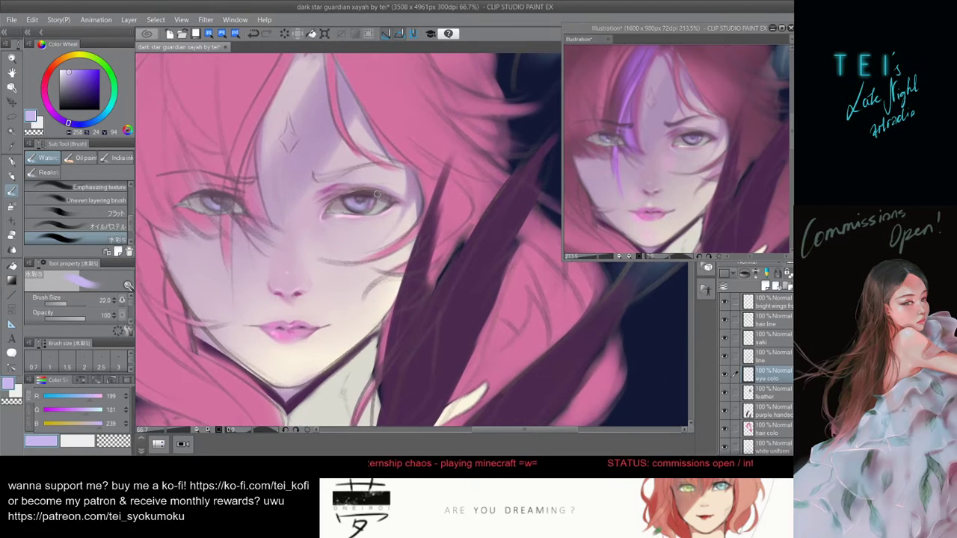
{"action": "left_click_drag", "start_coordinate": [347, 214], "coordinate": [353, 209]}
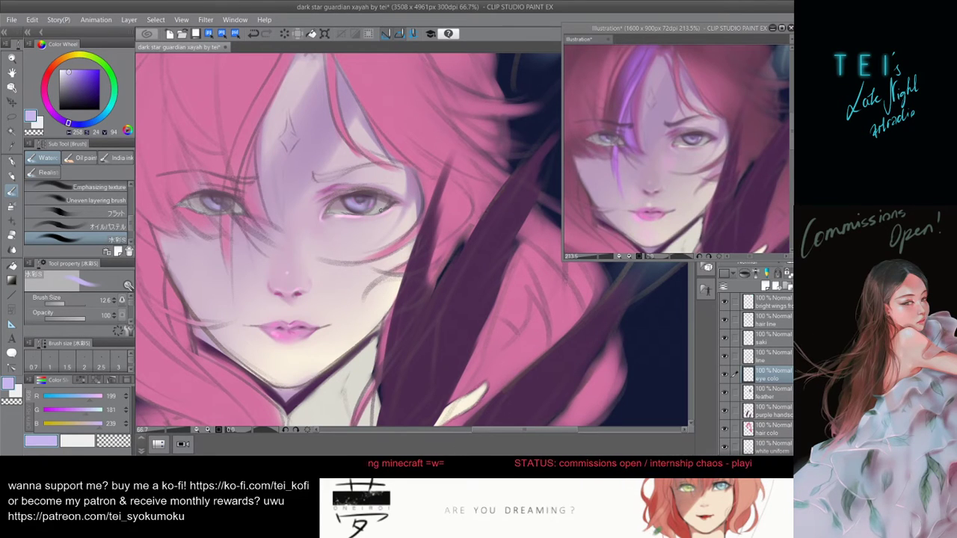
- Add finer light lavender highlights to the right iris with brush sizes 6.7 and 12.6
{"action": "key", "text": "bracketright"}
{"action": "key", "text": "bracketleft"}
{"action": "key", "text": "bracketleft"}
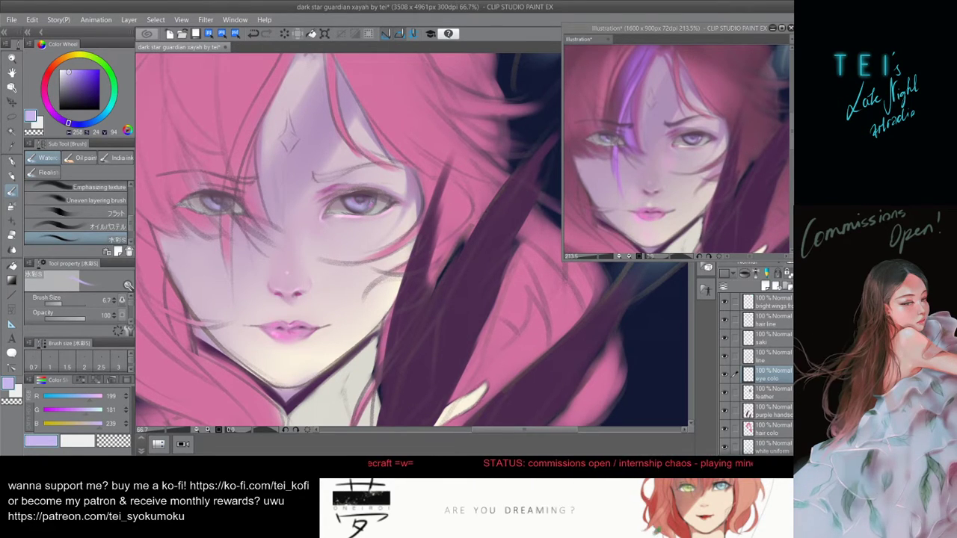
{"action": "key", "text": "bracketright"}
{"action": "key", "text": "bracketright"}
{"action": "key", "text": "bracketright"}
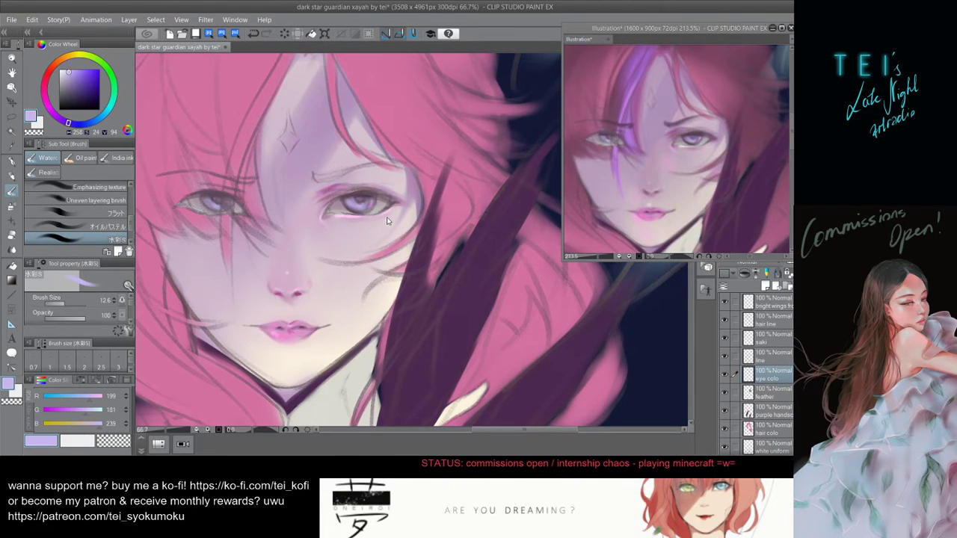
- Touch up the right eye's light lavender highlights with brush sizes 10.4, 16.6 and 9.3
{"action": "scroll", "coordinate": [380, 203], "scroll_direction": "down", "scroll_amount": 1}
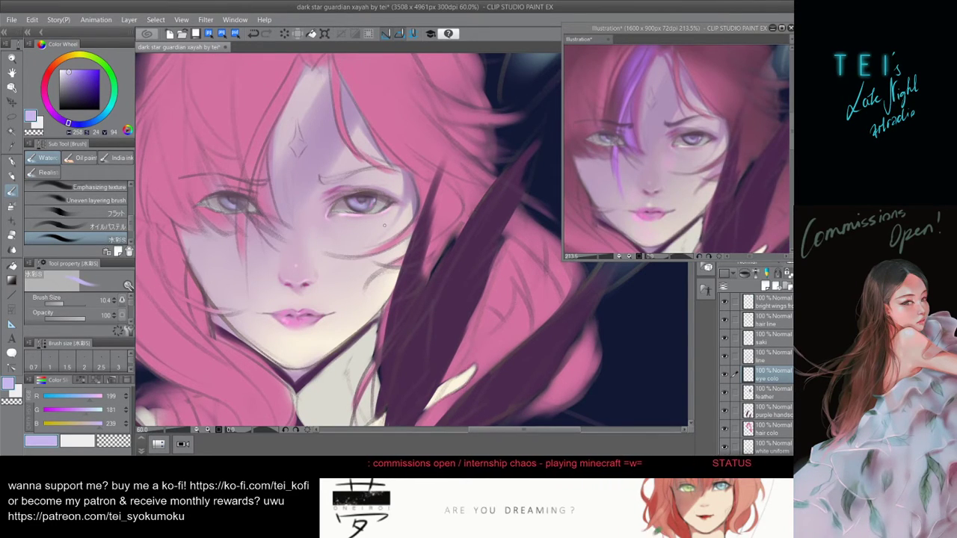
{"action": "key", "text": "bracketright"}
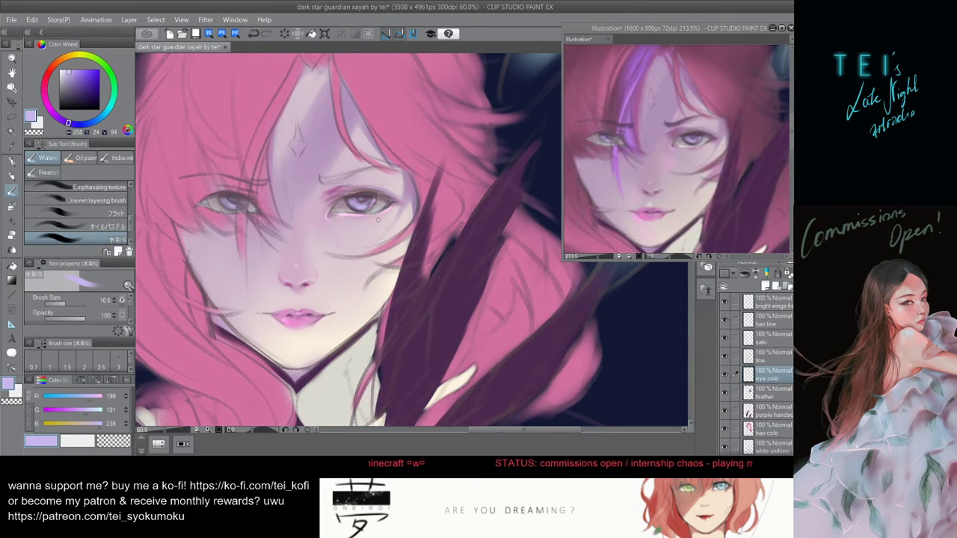
{"action": "key", "text": "bracketleft"}
{"action": "key", "text": "bracketleft"}
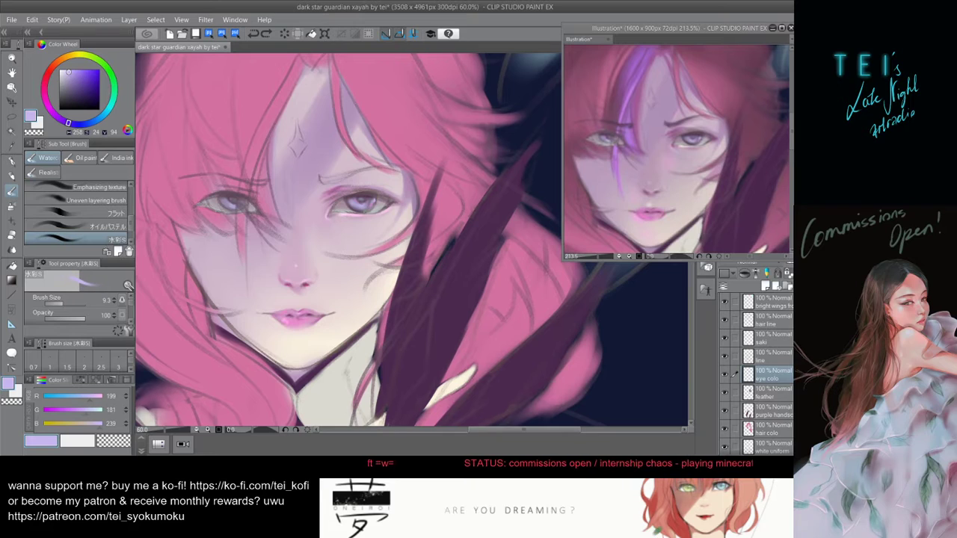
- Soften the right iris with sampled muted lavenders (RGB 159, 145, 186 and 166, 153, 188), enlarging the brush to 16.6 and 19.8
{"action": "left_click", "coordinate": [363, 202], "text": "alt"}
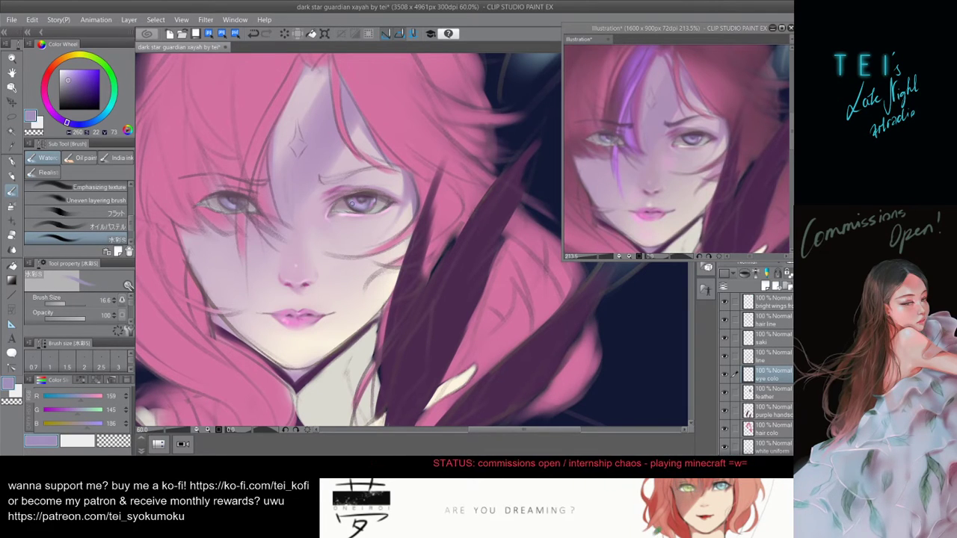
{"action": "key", "text": "bracketright"}
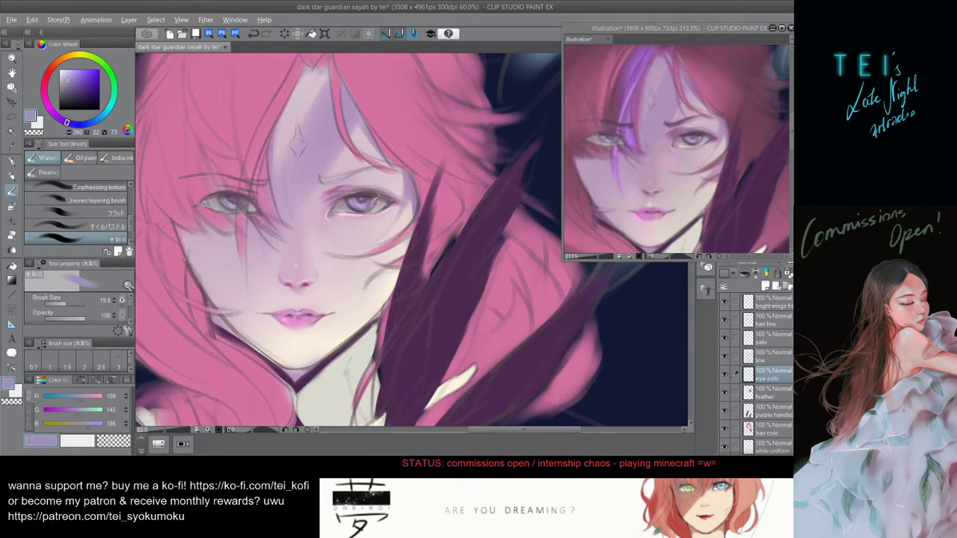
{"action": "left_click", "coordinate": [377, 202], "text": "alt"}
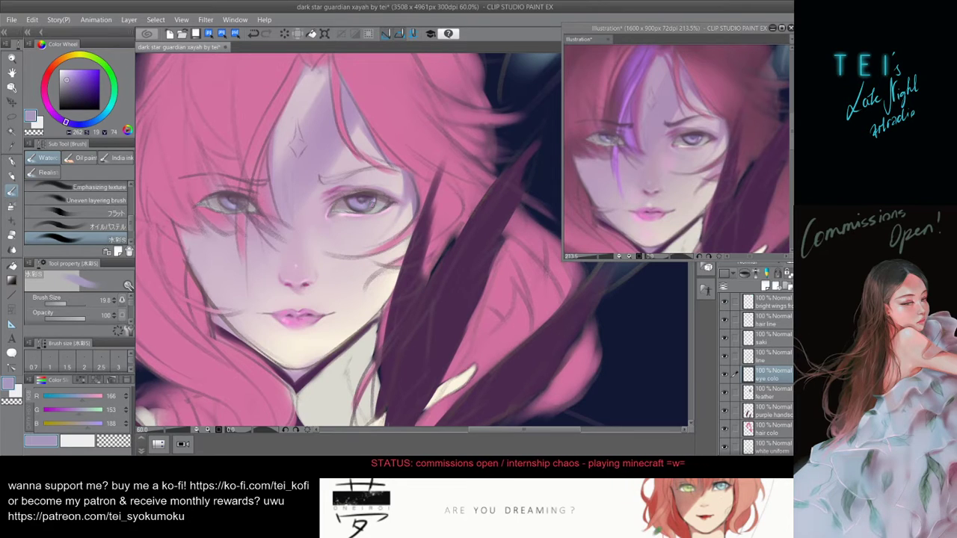
- Paint light lavender (RGB 192, 185, 233) into the iris of the uncovered eye with a brush size of 12.5
{"action": "key", "text": "bracketleft"}
{"action": "key", "text": "bracketleft"}
{"action": "key", "text": "bracketleft"}
{"action": "key", "text": "bracketleft"}
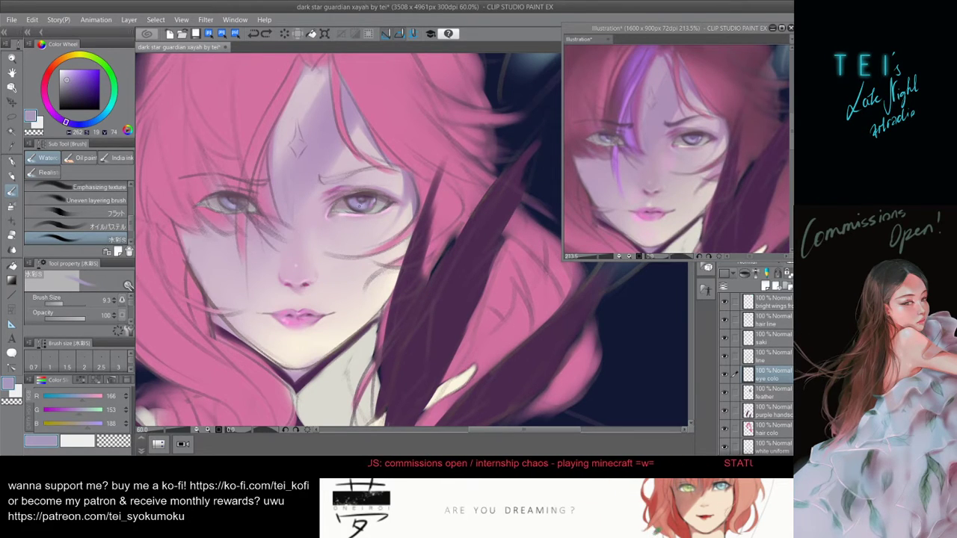
{"action": "left_click", "coordinate": [67, 72]}
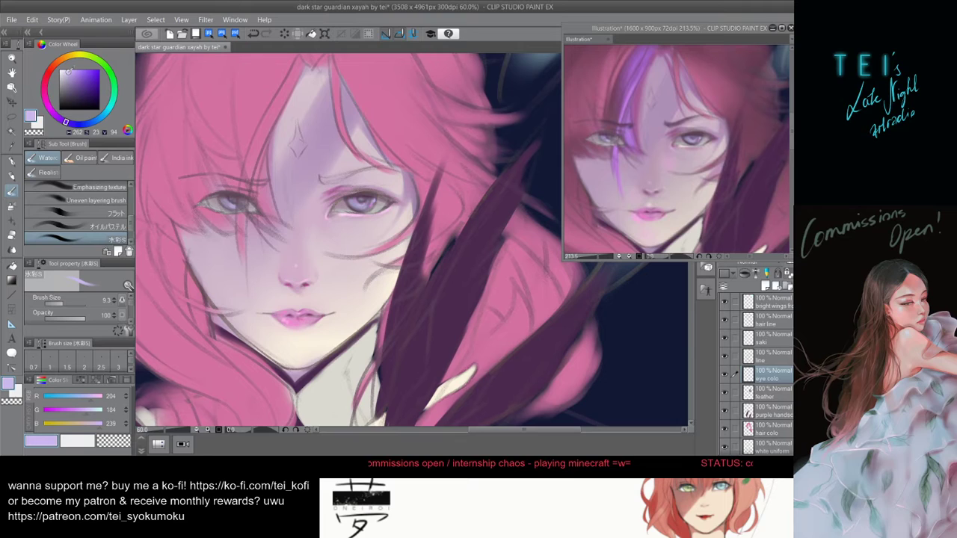
{"action": "left_click", "coordinate": [73, 124]}
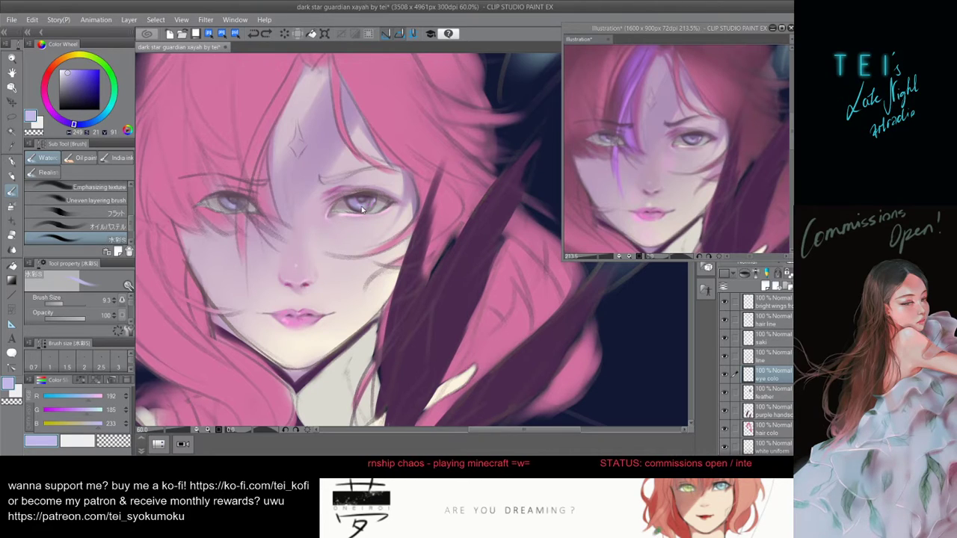
{"action": "key", "text": "ctrl+z"}
{"action": "key", "text": "]"}
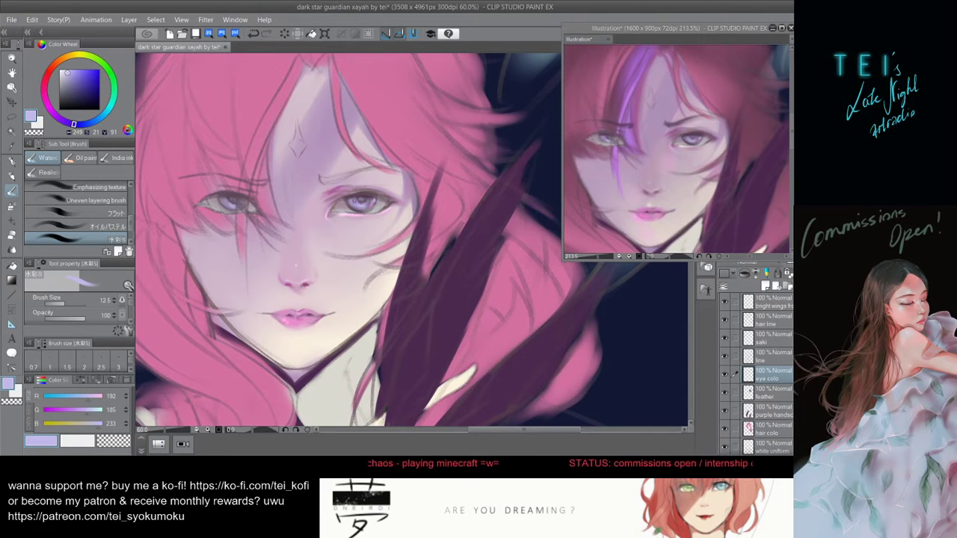
{"action": "key", "text": "ctrl+z"}
{"action": "left_click_drag", "start_coordinate": [354, 205], "coordinate": [357, 211]}
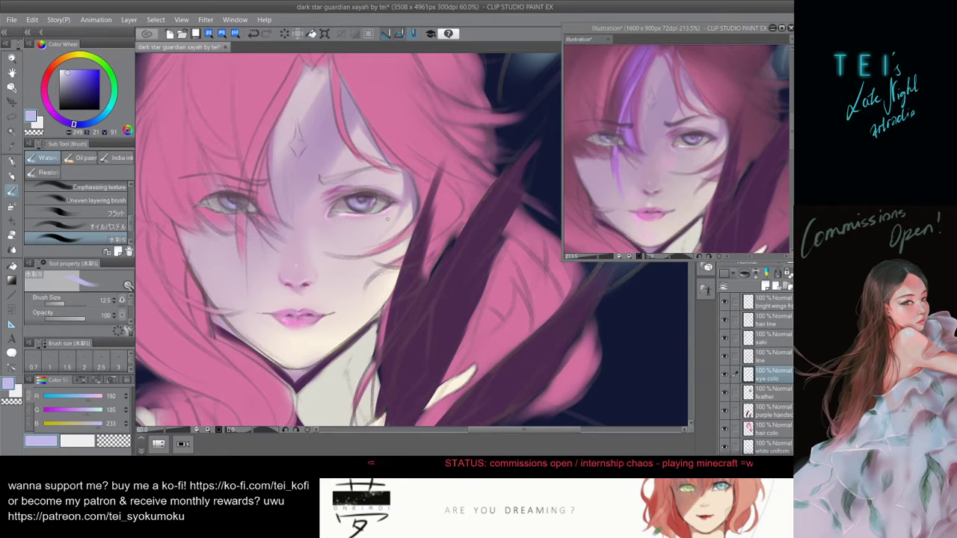
- Sample the dark purple of the uncovered eye's upper lash line and check the eyes against the whole figure
{"action": "left_click", "coordinate": [355, 194], "text": "alt"}
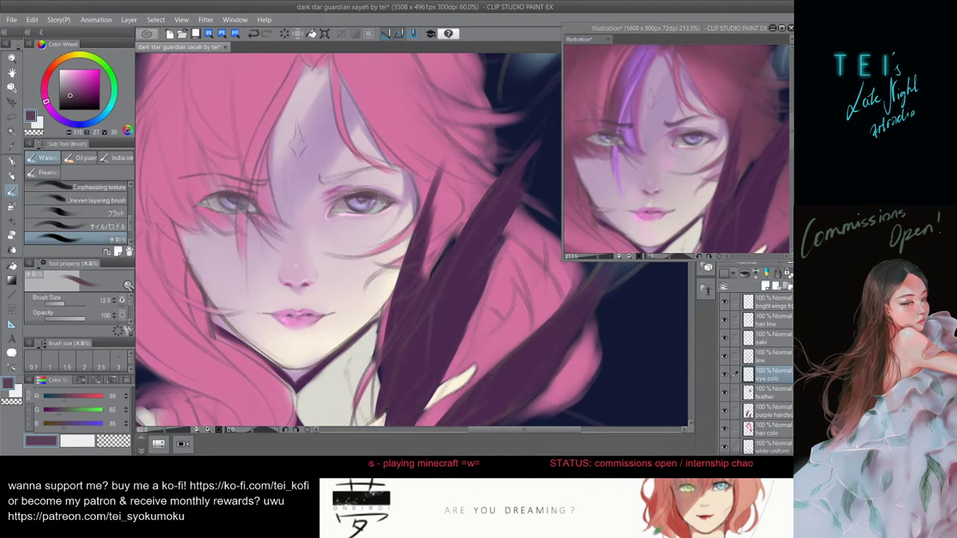
{"action": "scroll", "coordinate": [326, 180], "scroll_direction": "down", "scroll_amount": 3}
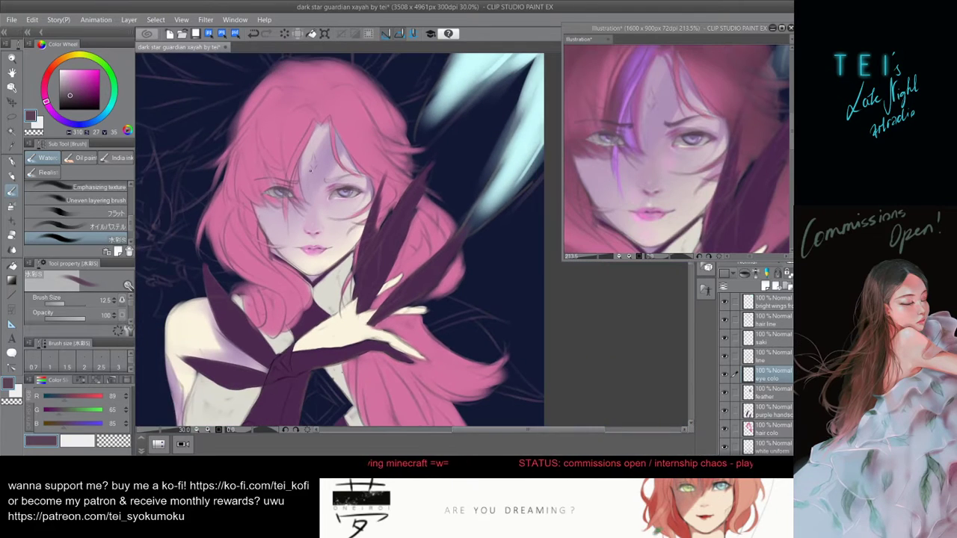
{"action": "key", "text": "ctrl+plus"}
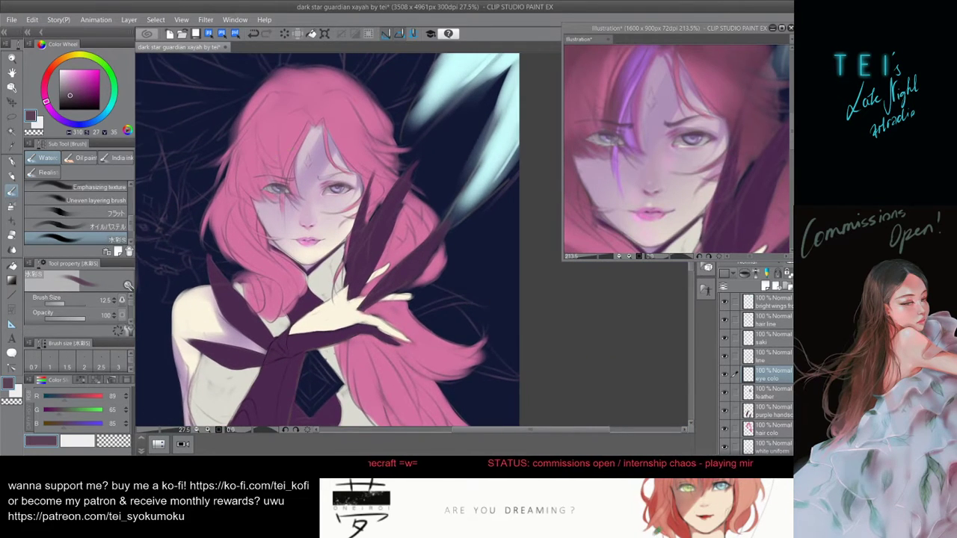
{"action": "key", "text": "ctrl+plus"}
{"action": "key", "text": "ctrl+plus"}
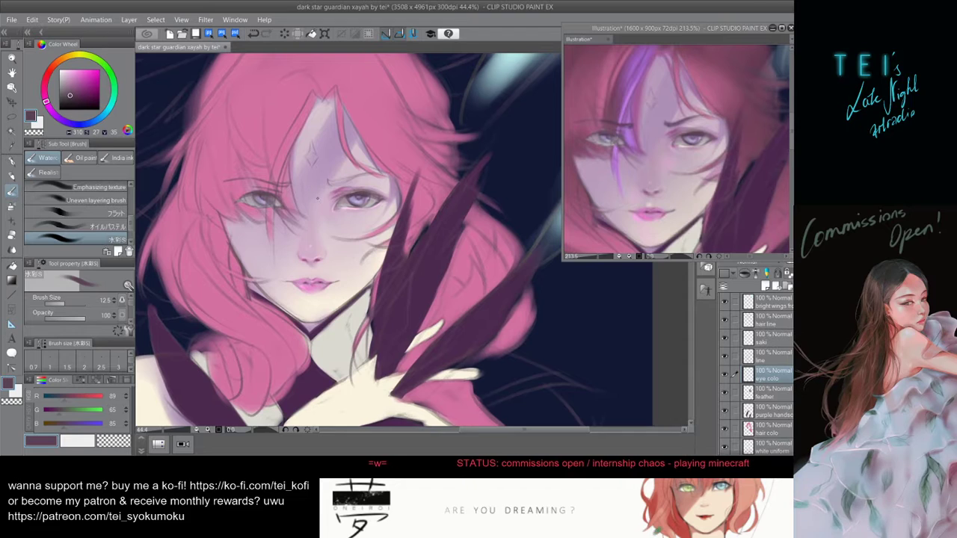
{"action": "key", "text": "ctrl+plus"}
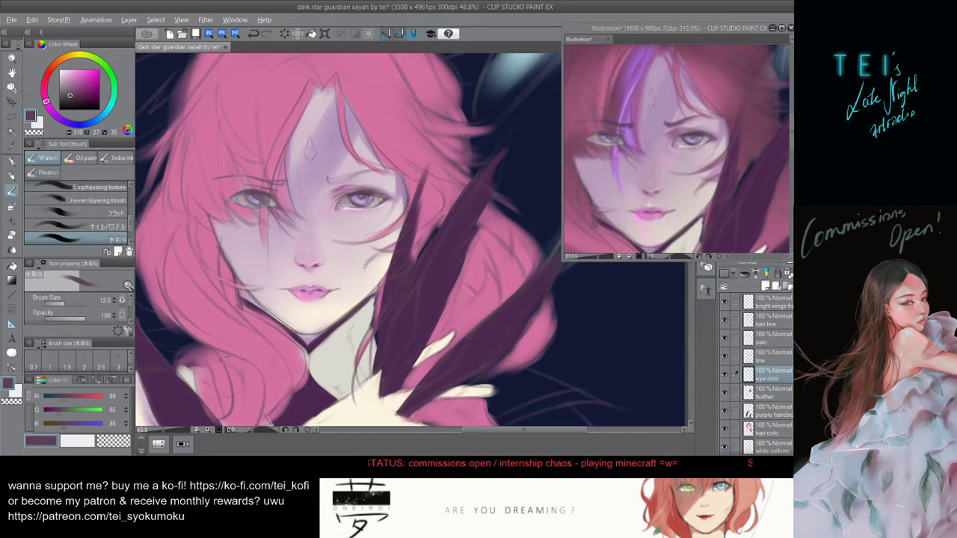
- Touch up the outer corner of the uncovered eye with light pink sampled from the skin just below it
{"action": "left_click", "coordinate": [369, 214], "text": "alt"}
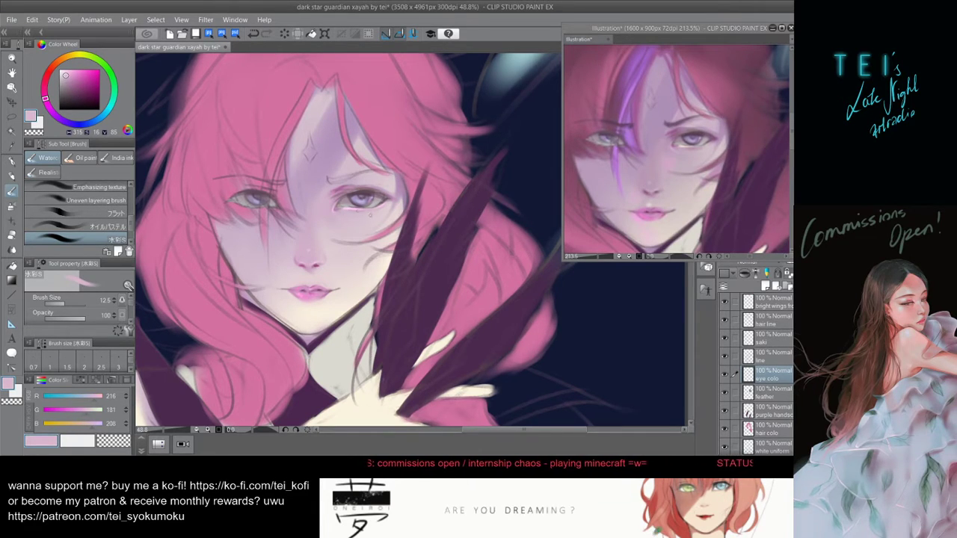
{"action": "left_click_drag", "start_coordinate": [238, 204], "coordinate": [254, 204]}
{"action": "key", "text": "ctrl+z"}
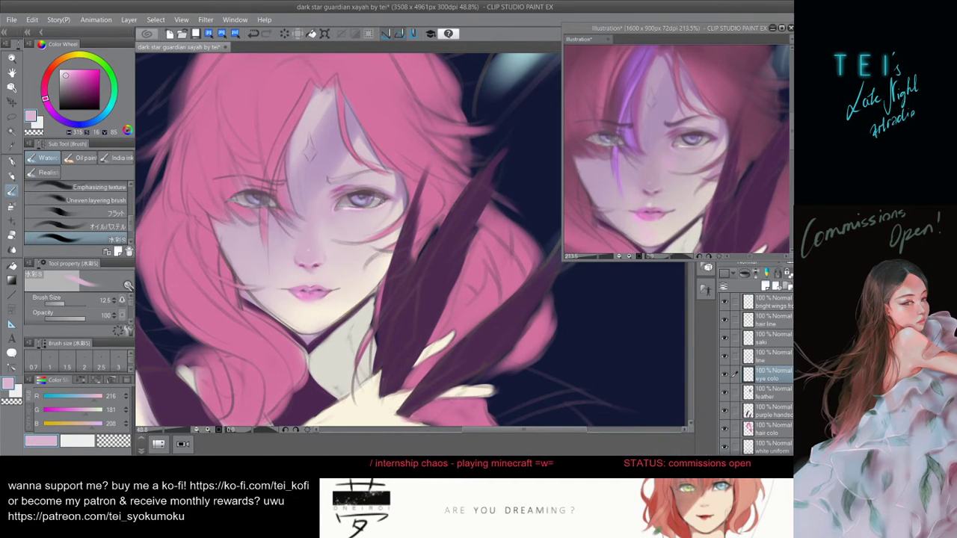
{"action": "left_click_drag", "start_coordinate": [381, 204], "coordinate": [379, 202]}
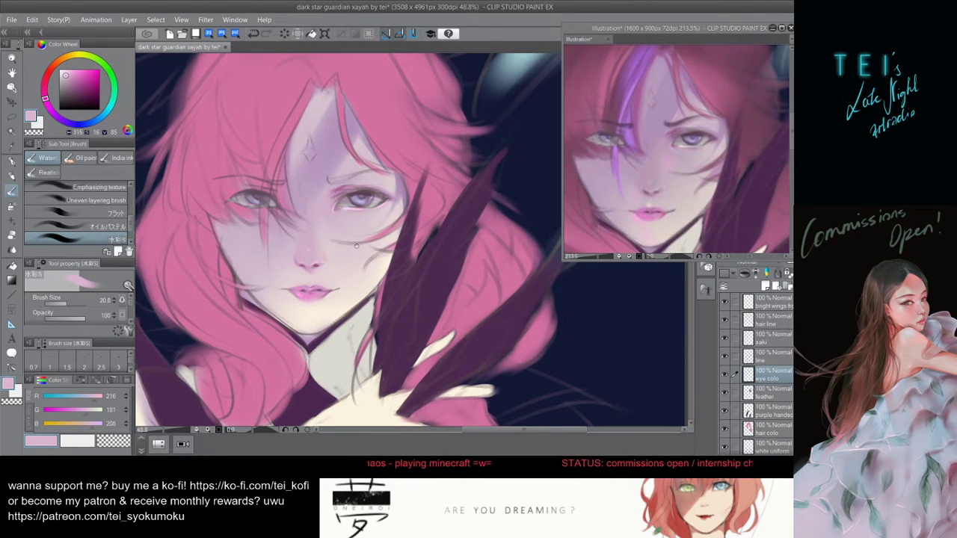
- Sample the dusky purple eyebrow colour (RGB 115, 84, 115) from the reference illustration and return to the main drawing
{"action": "scroll", "coordinate": [327, 216], "scroll_direction": "down", "scroll_amount": 1}
{"action": "scroll", "coordinate": [323, 221], "scroll_direction": "down", "scroll_amount": 1}
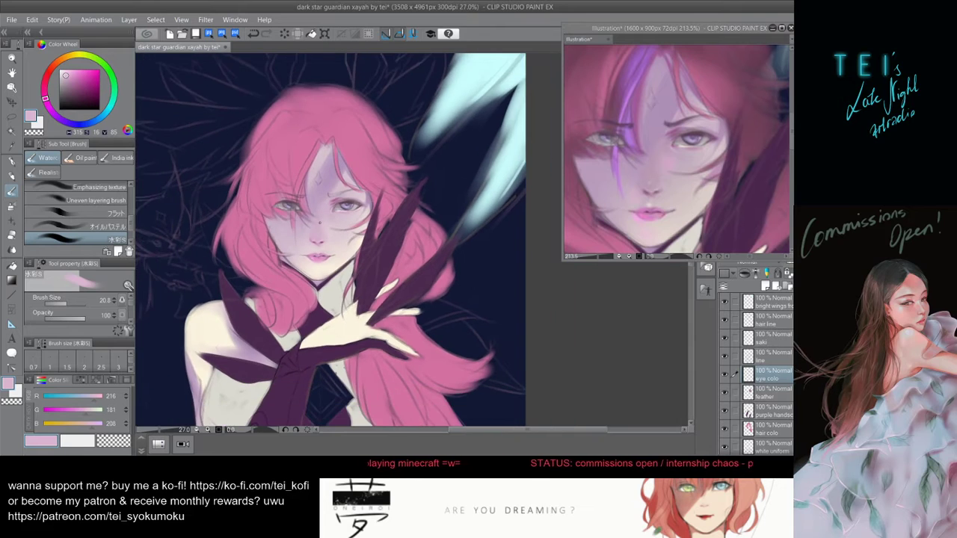
{"action": "scroll", "coordinate": [317, 223], "scroll_direction": "up", "scroll_amount": 3}
{"action": "scroll", "coordinate": [304, 255], "scroll_direction": "down", "scroll_amount": 3}
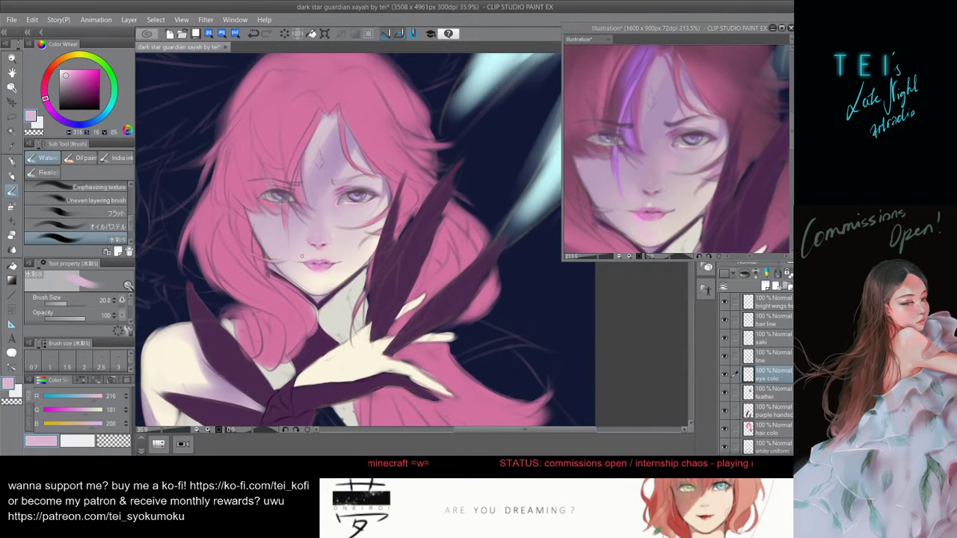
{"action": "scroll", "coordinate": [325, 244], "scroll_direction": "up", "scroll_amount": 1}
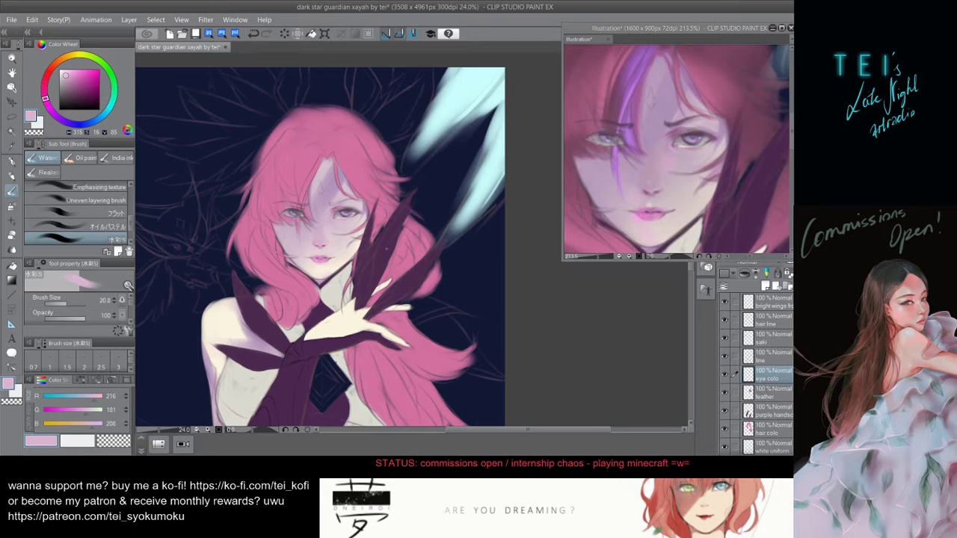
{"action": "scroll", "coordinate": [377, 188], "scroll_direction": "up", "scroll_amount": 2}
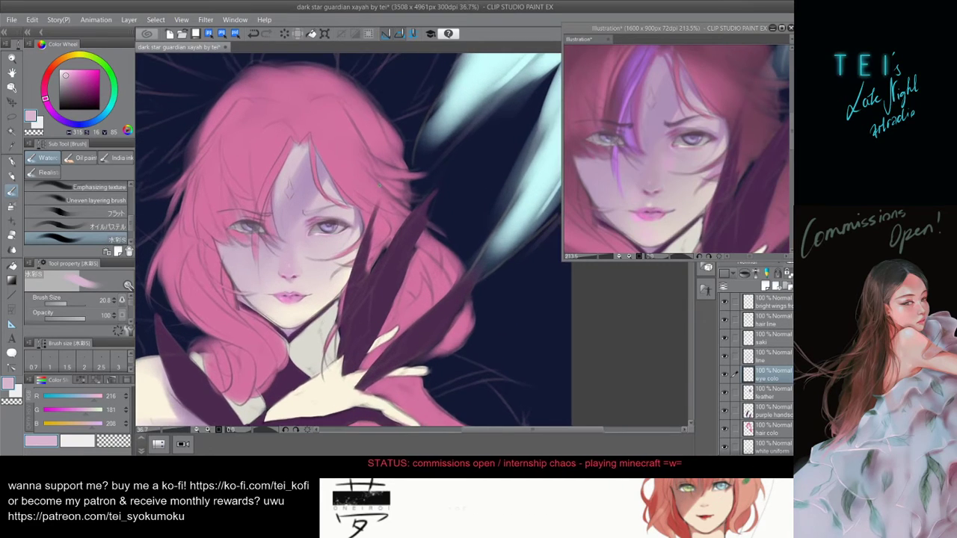
{"action": "left_click", "coordinate": [697, 147]}
{"action": "left_click", "coordinate": [676, 123], "text": "alt"}
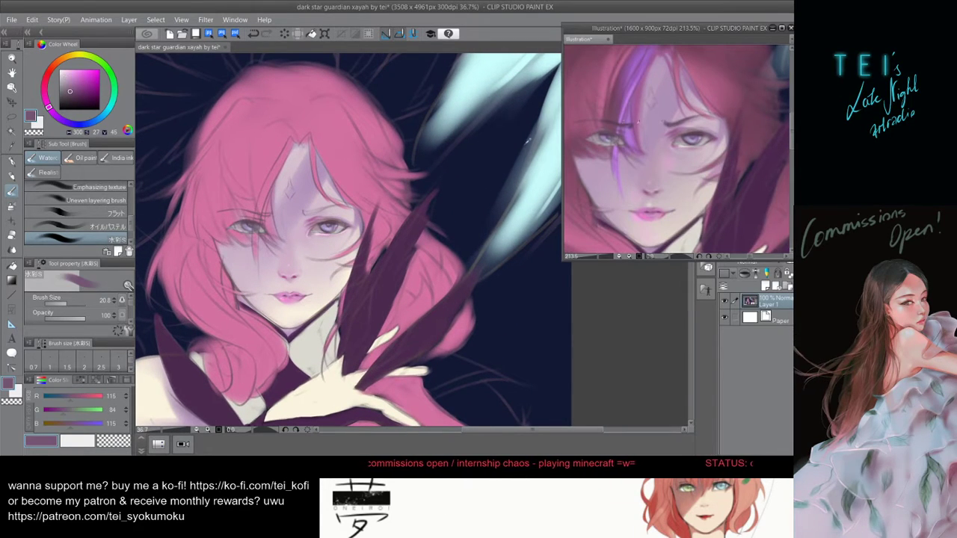
{"action": "left_click", "coordinate": [298, 222]}
- Paint both eyebrows in the sampled dusky purple, reducing the brush size to about 21 for the finer strokes
{"action": "scroll", "coordinate": [302, 221], "scroll_direction": "up", "scroll_amount": 2}
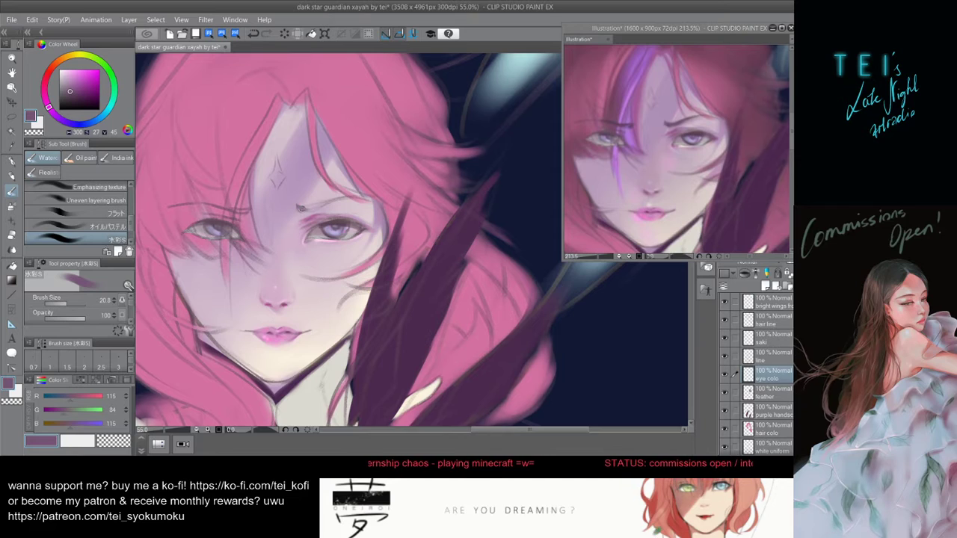
{"action": "key", "text": "]"}
{"action": "left_click_drag", "start_coordinate": [302, 209], "coordinate": [333, 203]}
{"action": "scroll", "coordinate": [338, 202], "scroll_direction": "up", "scroll_amount": 1}
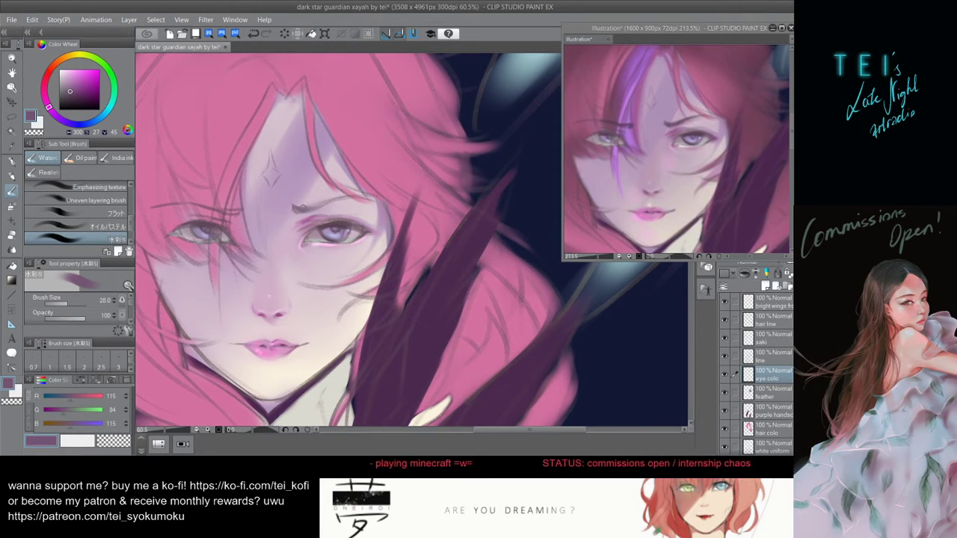
{"action": "key", "text": "["}
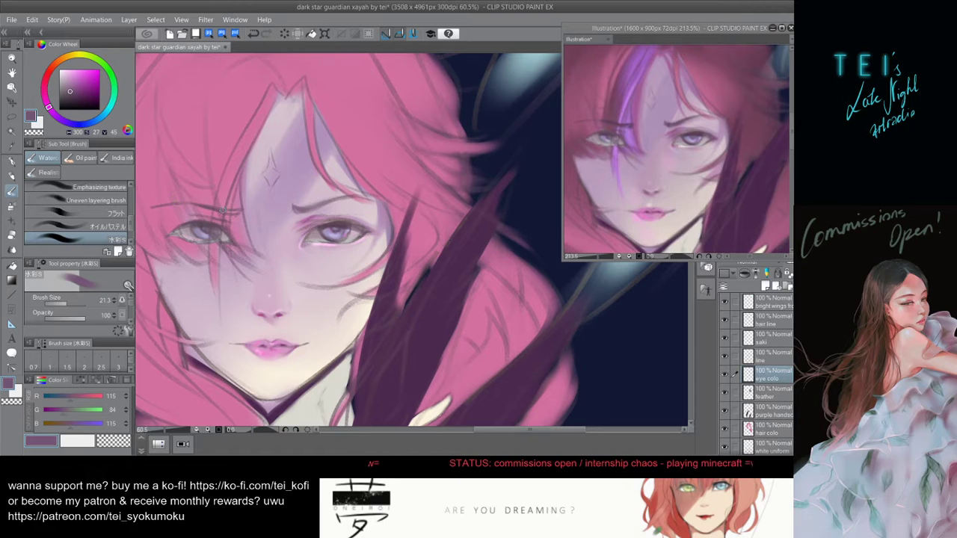
{"action": "left_click_drag", "start_coordinate": [227, 213], "coordinate": [242, 213]}
{"action": "key", "text": "ctrl+z"}
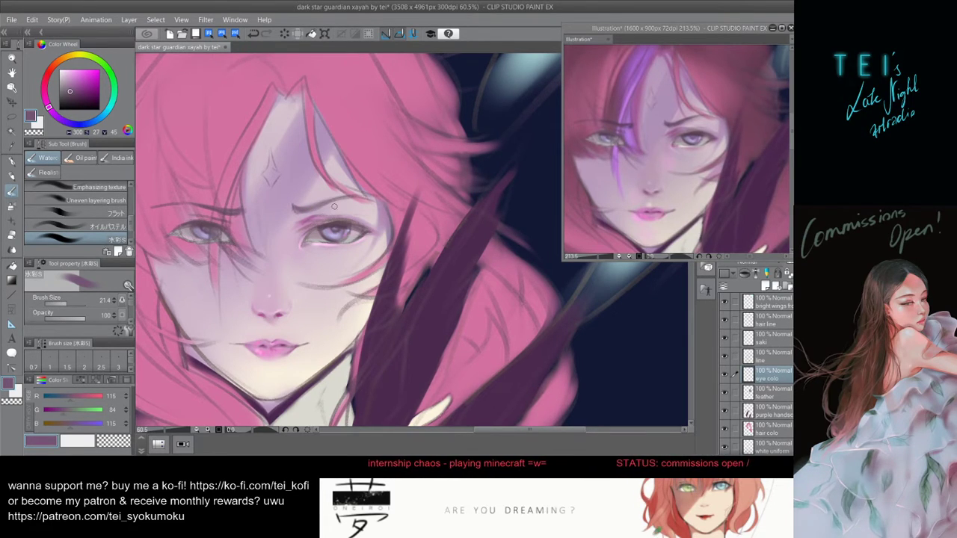
- Refine the iris of the uncovered eye with sampled lavender (RGB 162, 147, 190), reducing the brush size to 11.4
{"action": "left_click_drag", "start_coordinate": [343, 143], "coordinate": [358, 114]}
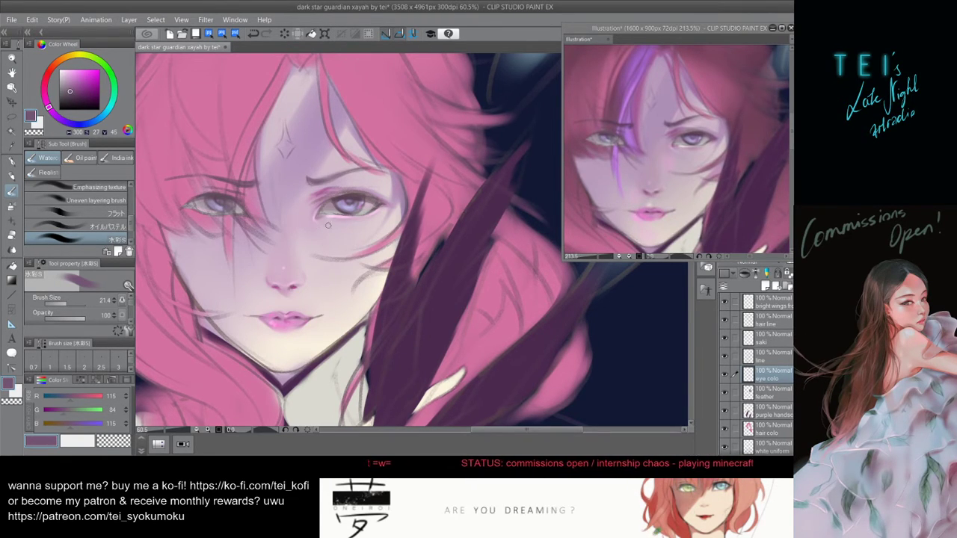
{"action": "left_click", "coordinate": [348, 202], "text": "alt"}
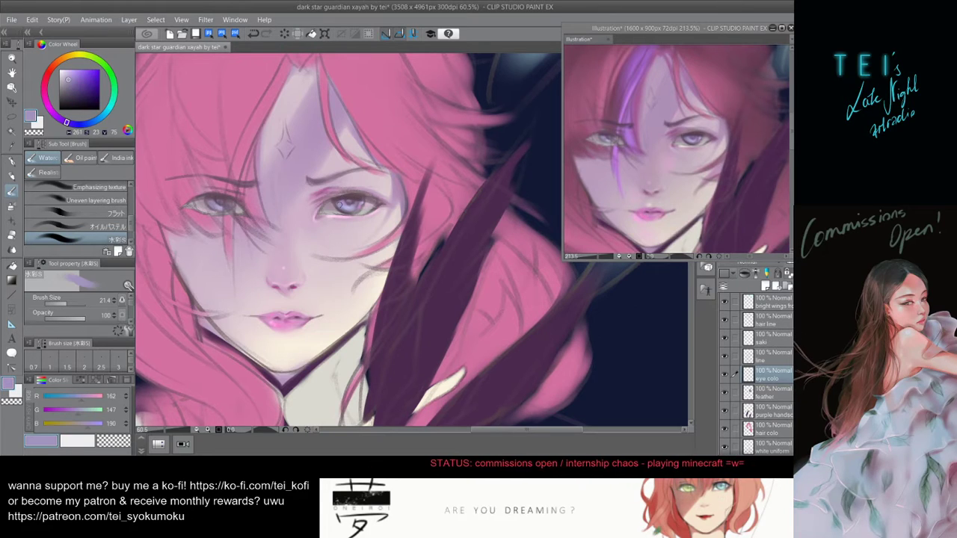
{"action": "key", "text": "["}
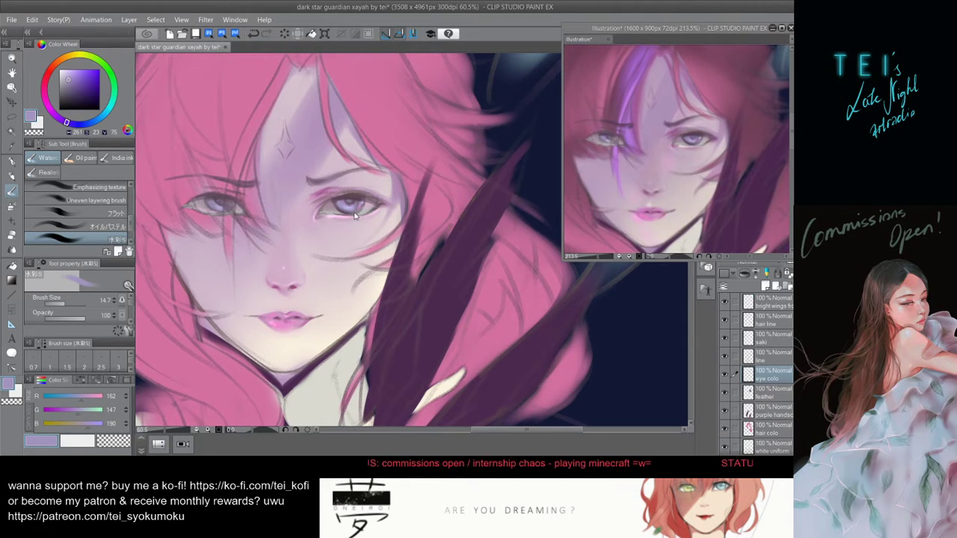
{"action": "key", "text": "ctrl+z"}
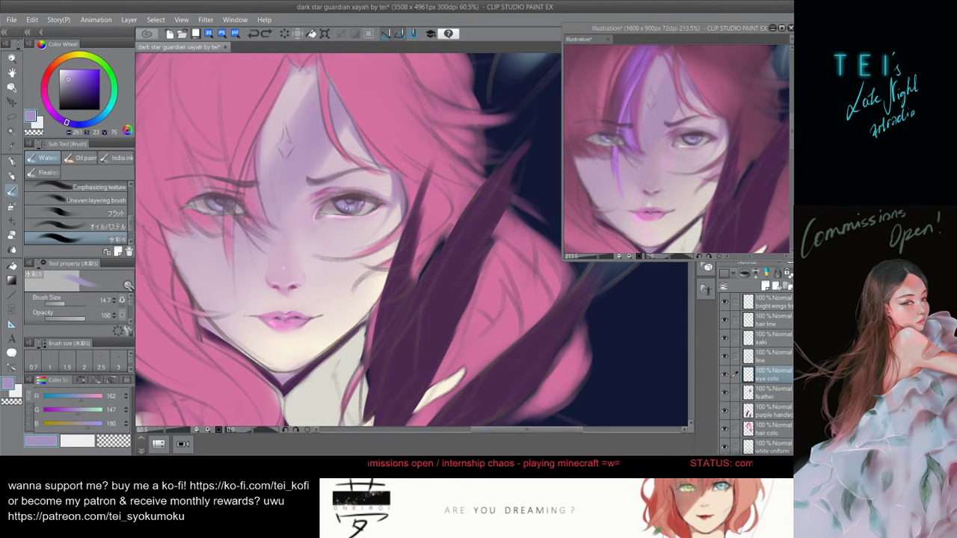
{"action": "key", "text": "["}
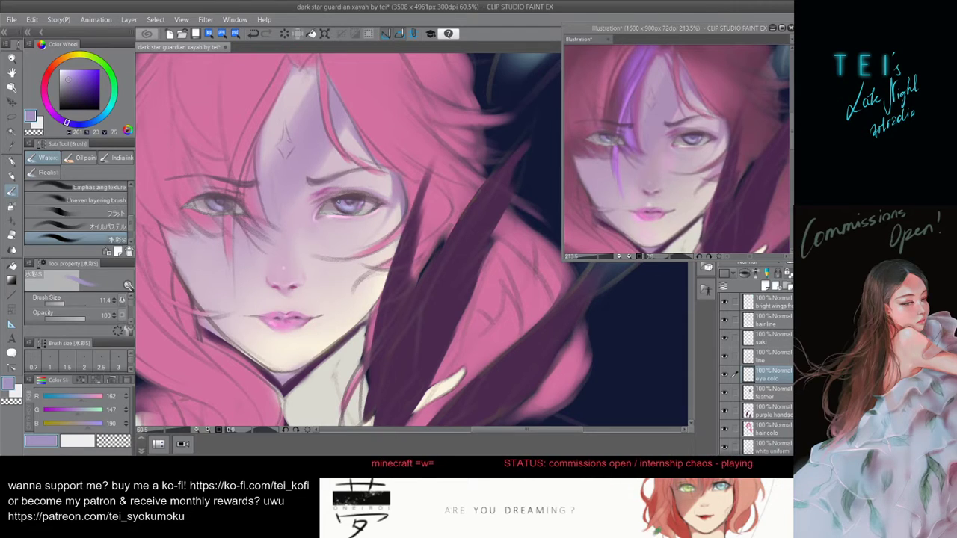
{"action": "left_click_drag", "start_coordinate": [343, 208], "coordinate": [344, 207]}
{"action": "key", "text": "ctrl+z"}
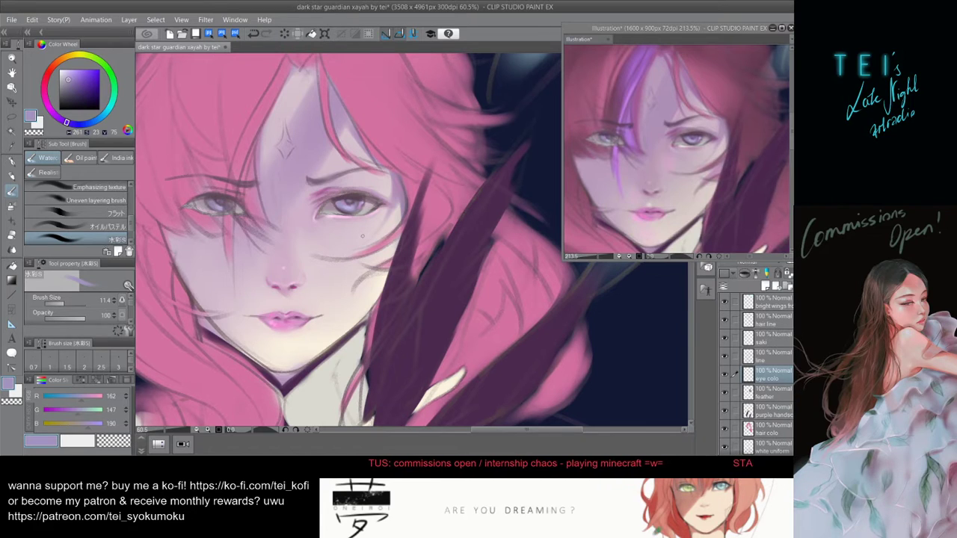
- Select the skin layer and try strokes around the nose in a sampled magenta (RGB 148, 71, 124)
{"action": "left_click", "coordinate": [394, 325], "text": "alt"}
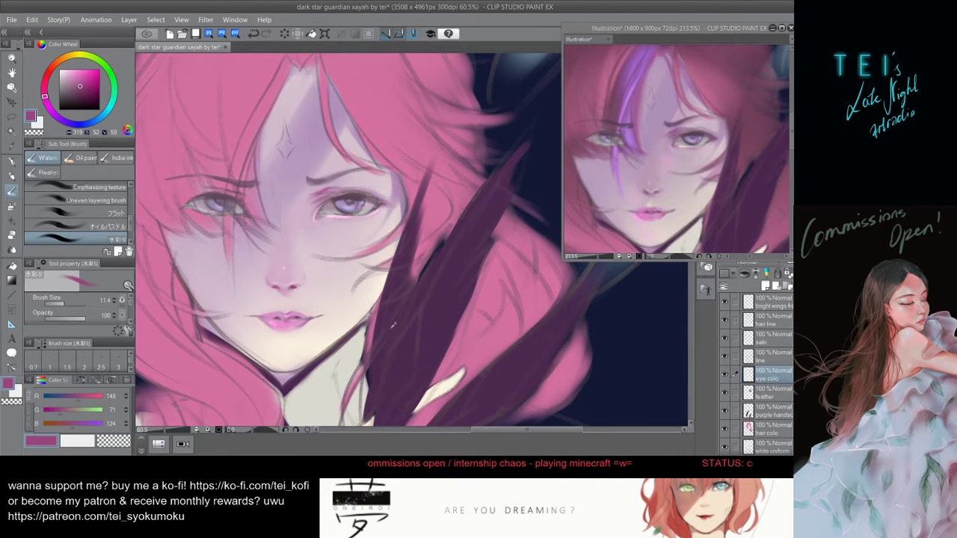
{"action": "scroll", "coordinate": [755, 366], "scroll_direction": "down", "scroll_amount": 3}
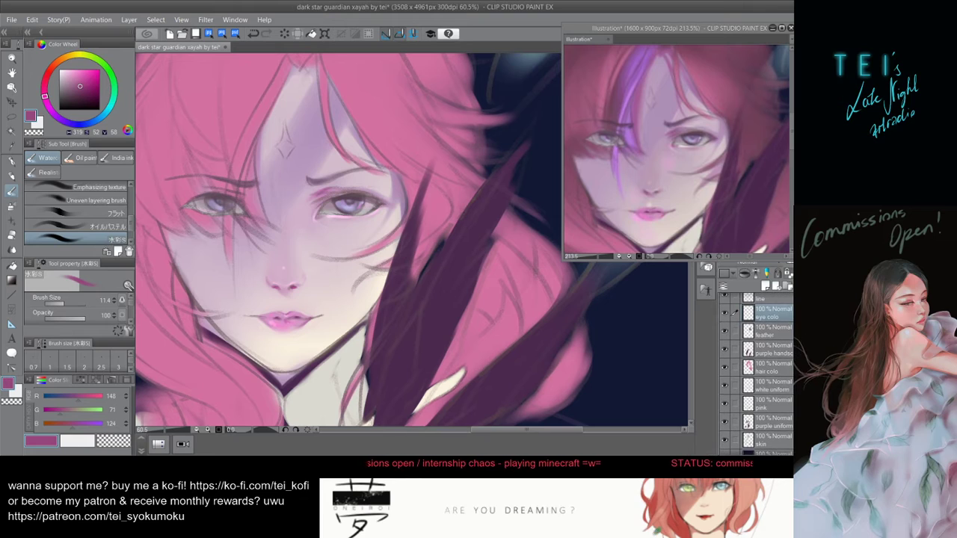
{"action": "left_click", "coordinate": [768, 440]}
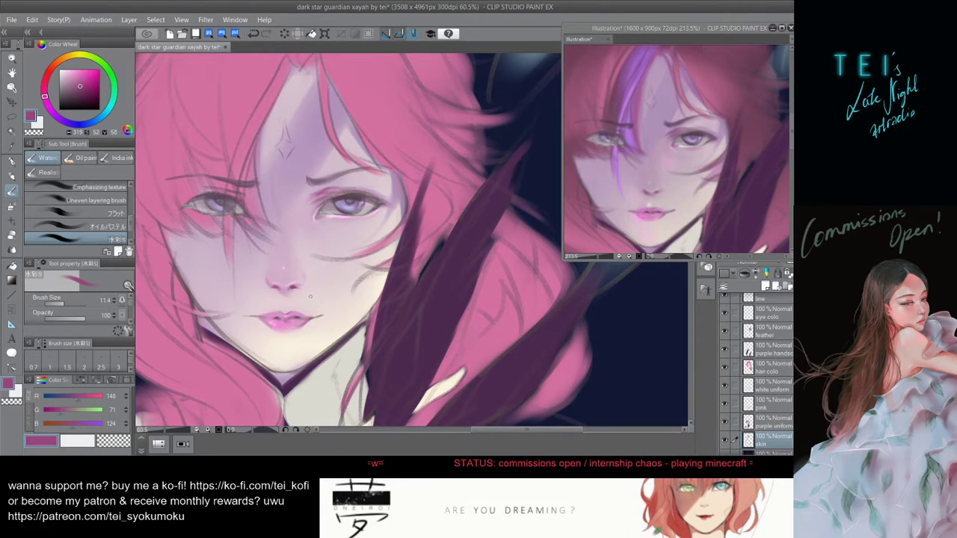
{"action": "key", "text": "ctrl+z"}
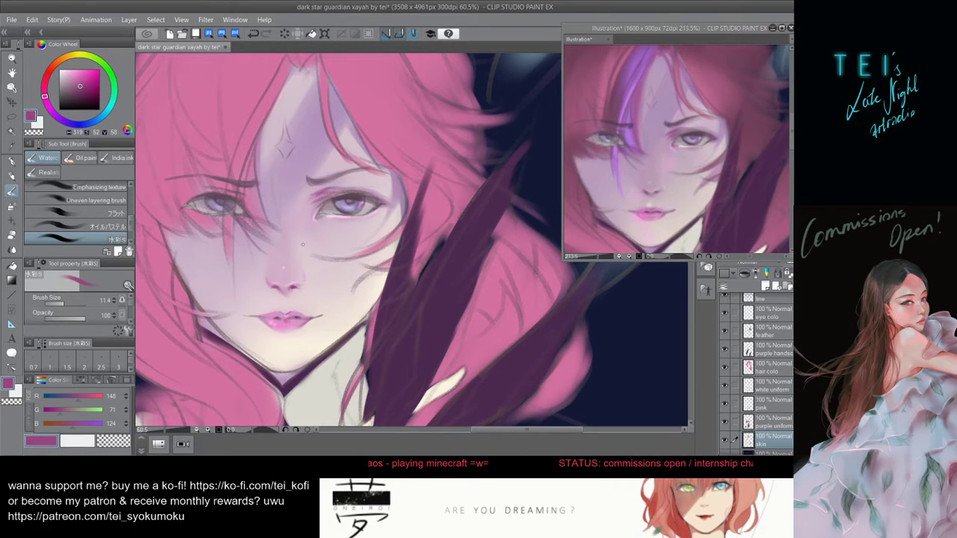
- Sample the light purple skin shade (RGB 178, 146, 186) and try broad shading on the cheek with brush sizes 318.7 and 281.0
{"action": "left_click", "coordinate": [228, 209], "text": "alt"}
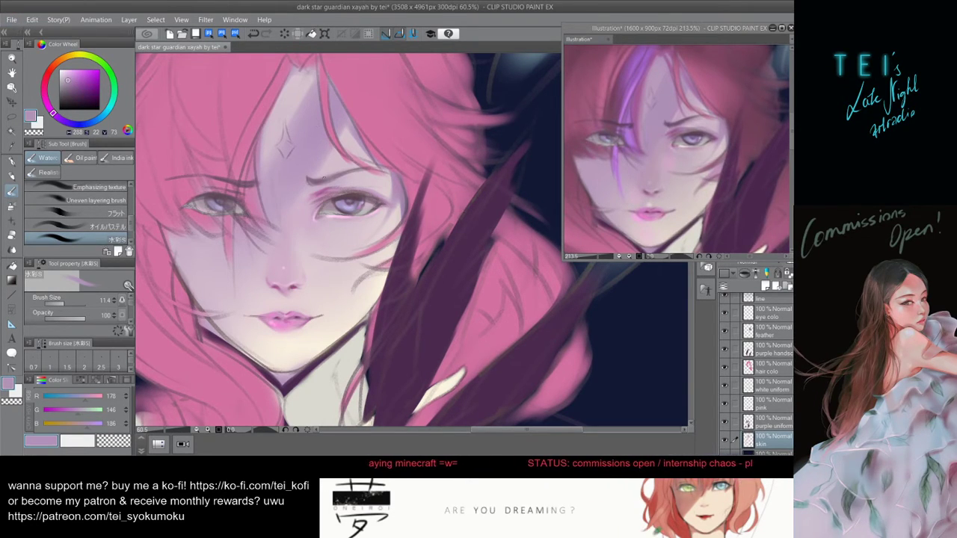
{"action": "left_click_drag", "start_coordinate": [228, 209], "coordinate": [271, 209], "text": "ctrl+alt"}
{"action": "left_click_drag", "start_coordinate": [220, 230], "coordinate": [250, 302]}
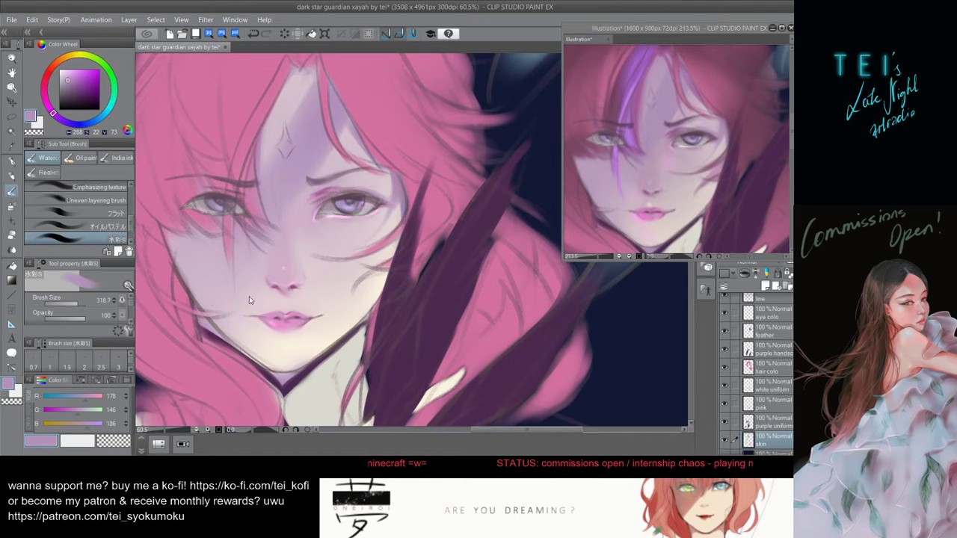
{"action": "key", "text": "ctrl+z"}
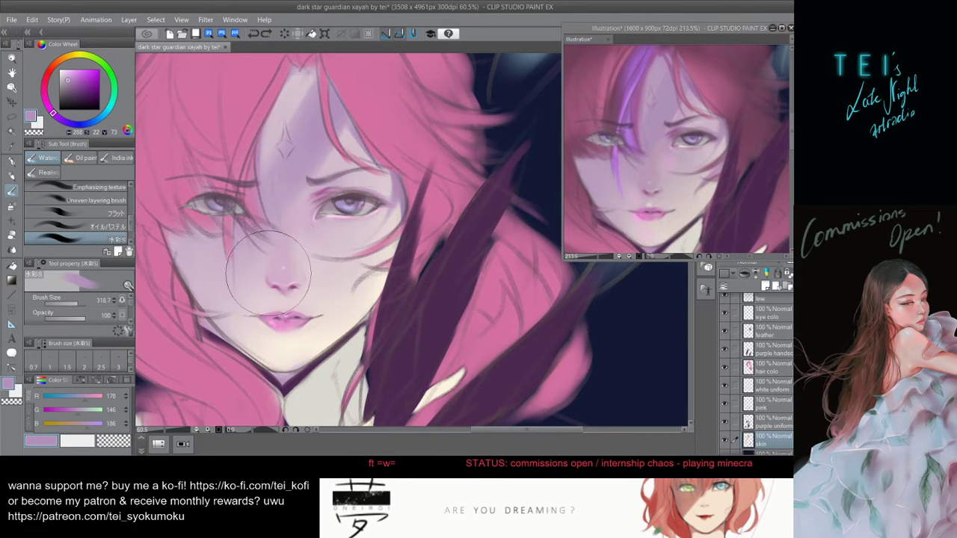
{"action": "scroll", "coordinate": [302, 254], "scroll_direction": "down", "scroll_amount": 2}
{"action": "scroll", "coordinate": [302, 255], "scroll_direction": "up", "scroll_amount": 1}
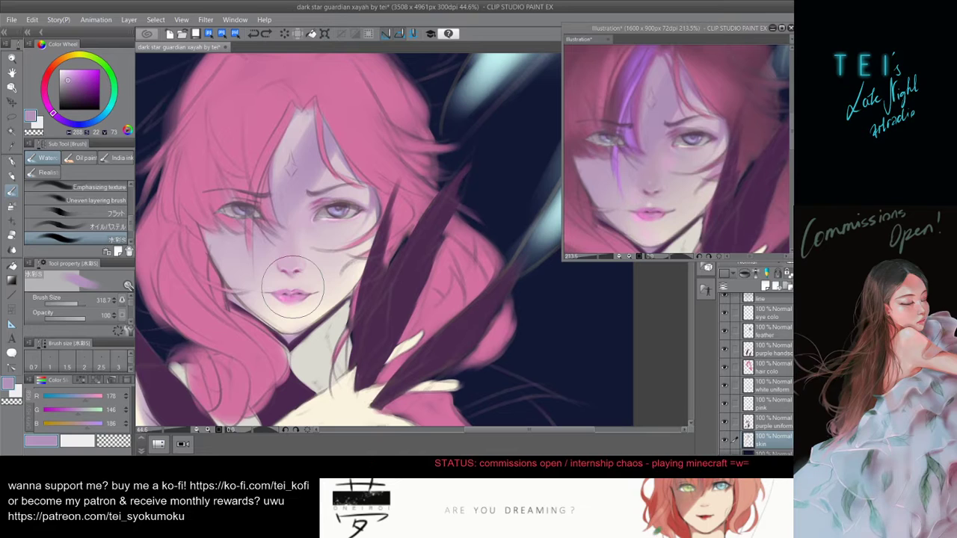
{"action": "mouse_move", "coordinate": [304, 254]}
{"action": "left_mouse_down", "text": "ctrl+alt"}
{"action": "mouse_move", "coordinate": [269, 267]}
{"action": "mouse_move", "coordinate": [278, 283]}
{"action": "mouse_move", "coordinate": [249, 258]}
{"action": "left_mouse_up", "text": "ctrl+alt"}
{"action": "key", "text": "ctrl+z"}
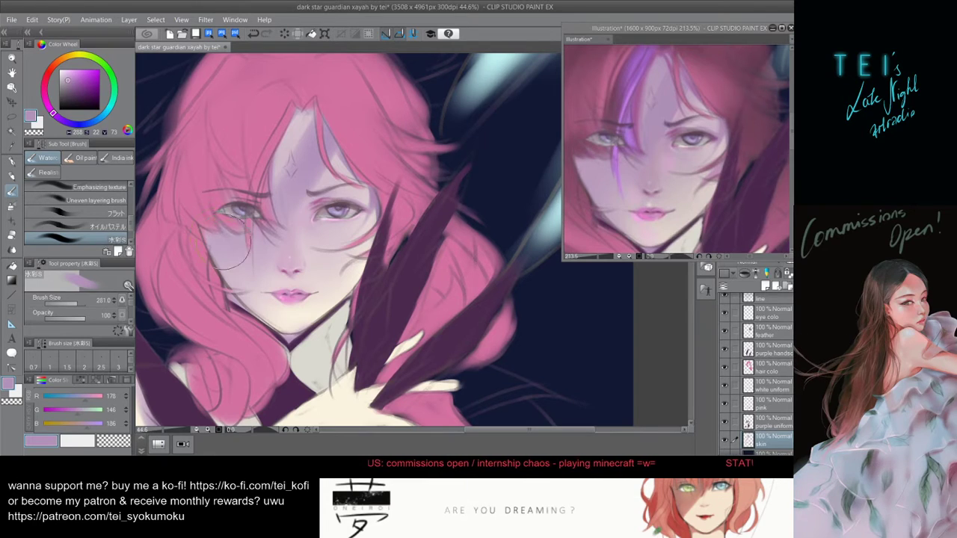
- Shade the forehead in the sampled light purple, reducing the brush size to 174.9 and then about 86 towards the hairline
{"action": "left_click_drag", "start_coordinate": [240, 310], "coordinate": [259, 309], "text": "ctrl+alt"}
{"action": "left_click_drag", "start_coordinate": [266, 266], "coordinate": [251, 266], "text": "ctrl+alt"}
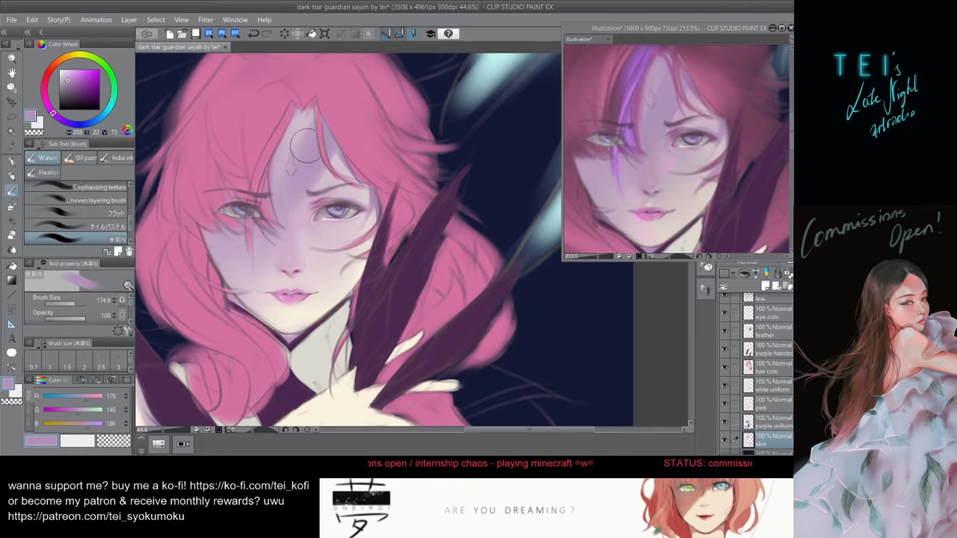
{"action": "left_click_drag", "start_coordinate": [302, 147], "coordinate": [300, 181]}
{"action": "left_click_drag", "start_coordinate": [325, 122], "coordinate": [309, 118], "text": "ctrl+alt"}
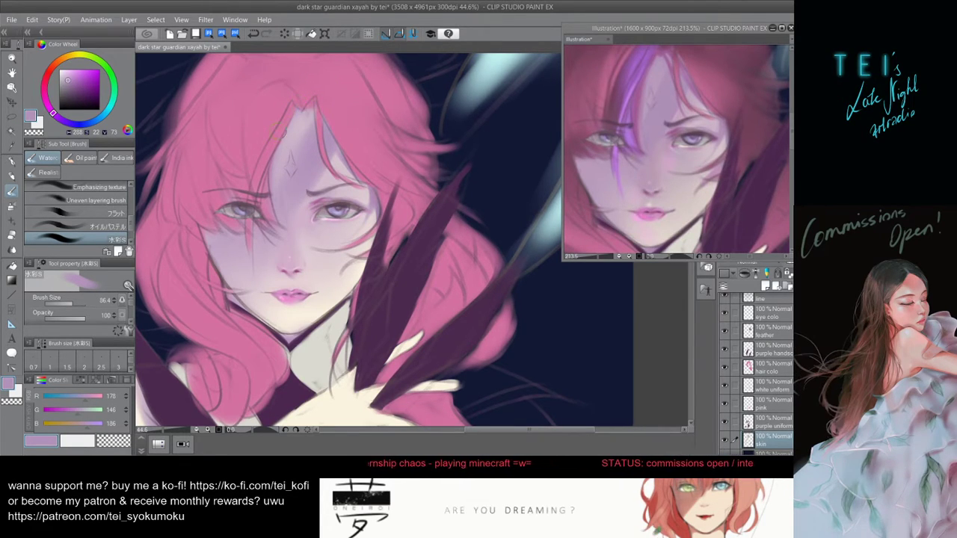
{"action": "left_click_drag", "start_coordinate": [319, 119], "coordinate": [297, 110]}
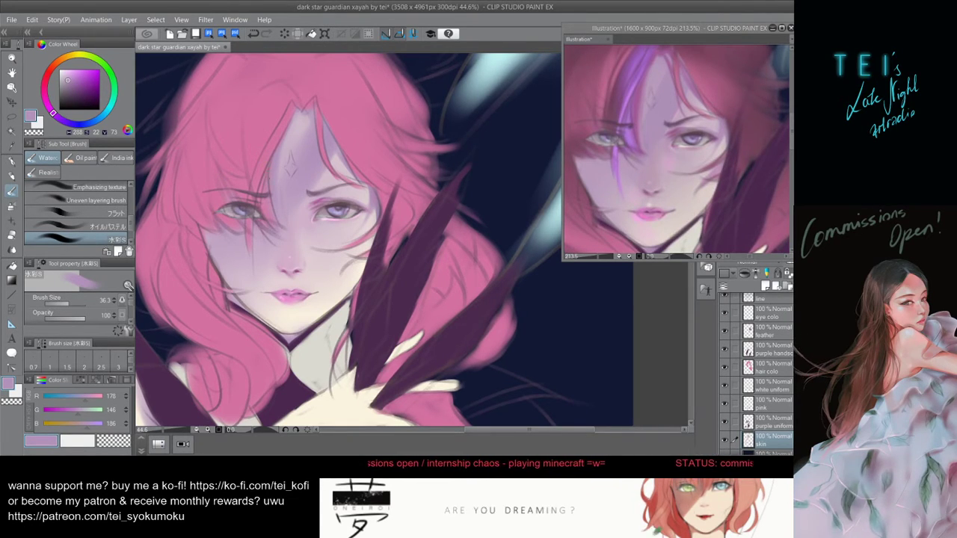
- Shade the bridge of the nose at brush size 36.3, then reduce the brush to 16.8 for the forehead beside the hair strand
{"action": "left_click_drag", "start_coordinate": [289, 226], "coordinate": [293, 230]}
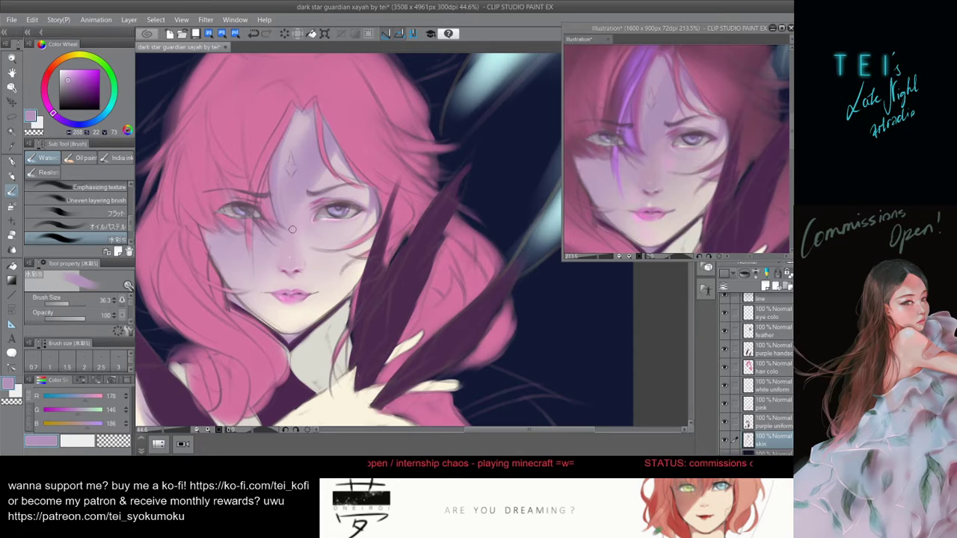
{"action": "key", "text": "]"}
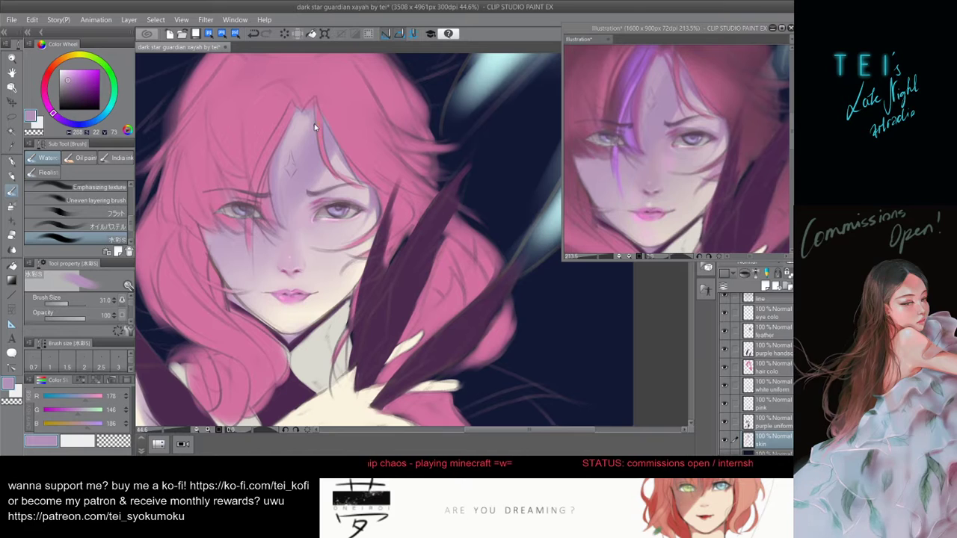
{"action": "key", "text": "bracketleft"}
{"action": "key", "text": "bracketleft"}
{"action": "key", "text": "bracketleft"}
{"action": "key", "text": "bracketleft"}
{"action": "key", "text": "bracketleft"}
{"action": "key", "text": "bracketleft"}
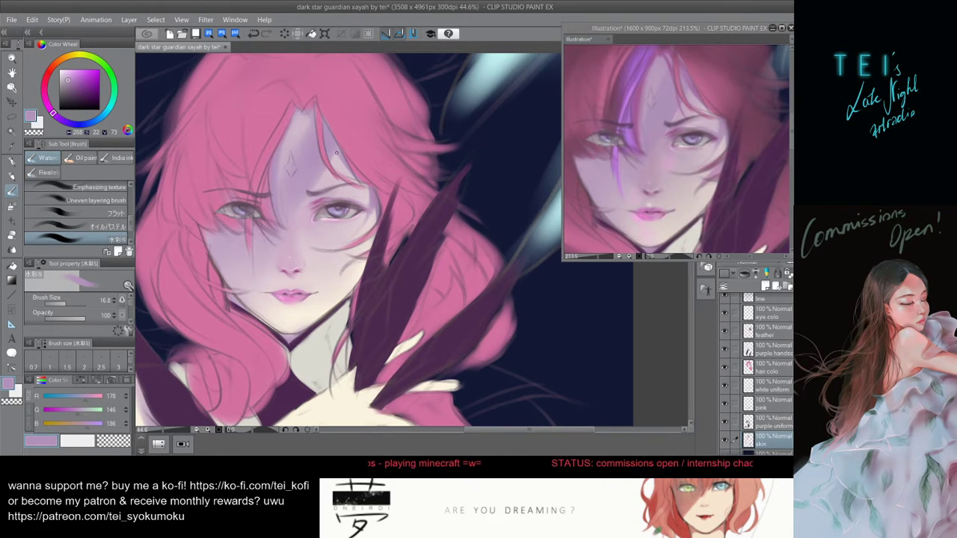
- Refine the purple shading along the hairline and above the uncovered eye, varying the brush size between 26.7 and 17.7
{"action": "key", "text": "bracketright"}
{"action": "key", "text": "bracketright"}
{"action": "key", "text": "bracketright"}
{"action": "key", "text": "bracketright"}
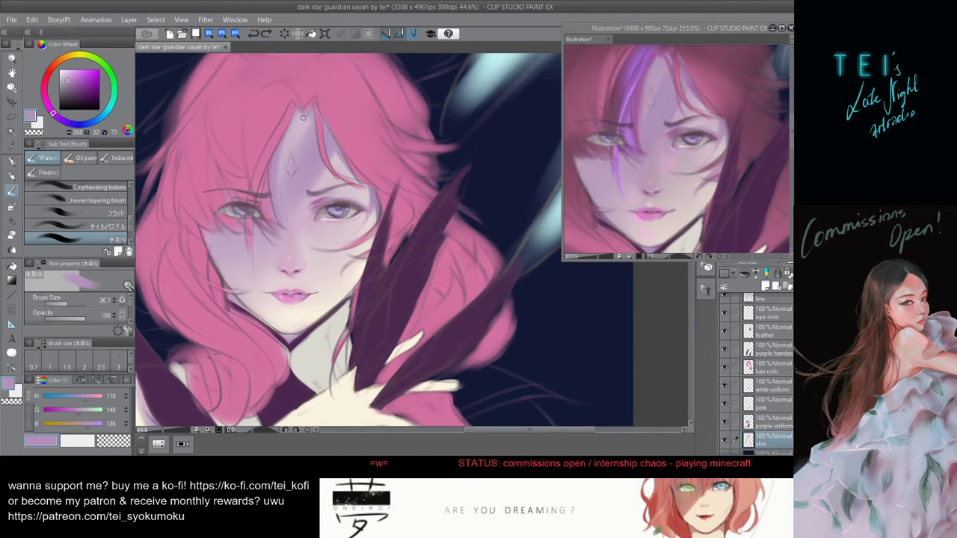
{"action": "key", "text": "bracketleft"}
{"action": "key", "text": "bracketleft"}
{"action": "key", "text": "bracketleft"}
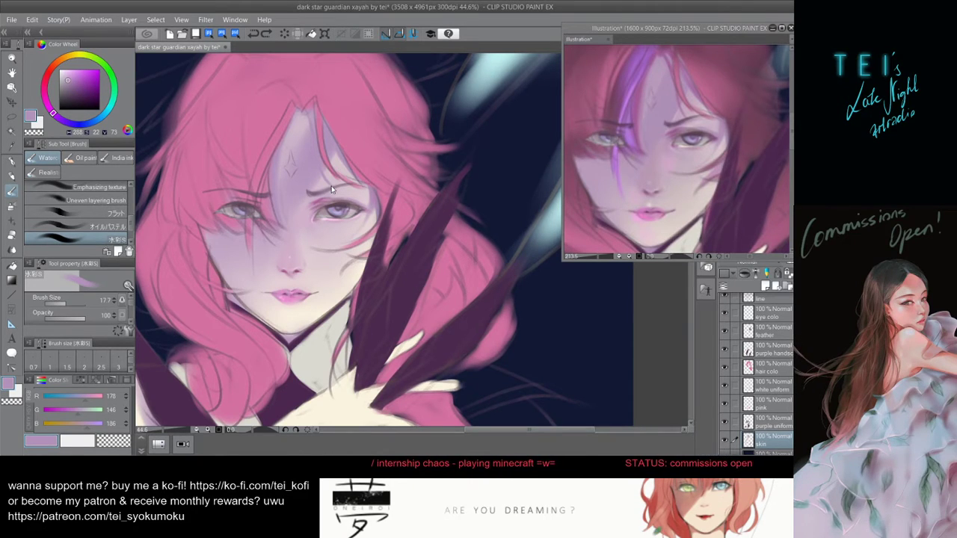
{"action": "key", "text": "bracketright"}
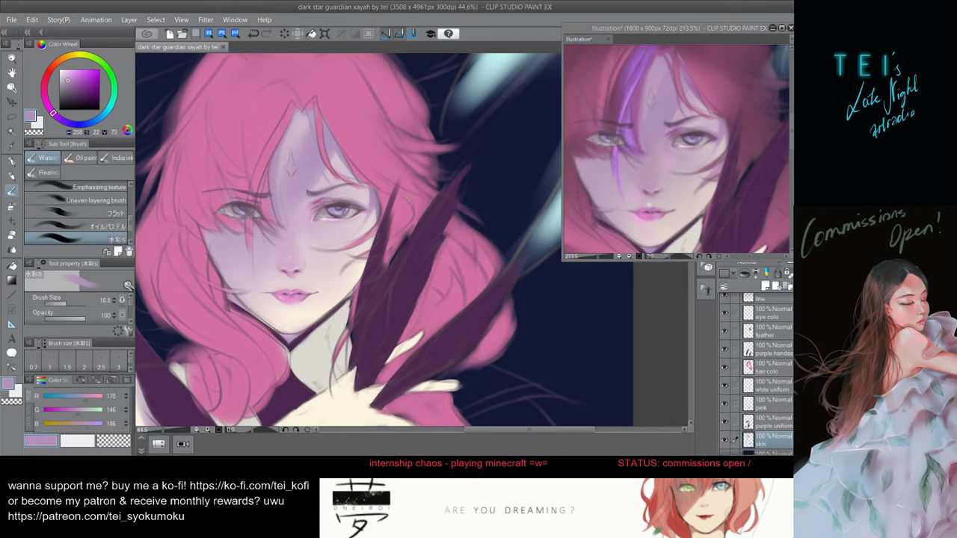
- Shade the uncovered cheek's edge and the skin between nose and lips in light purple, using brush sizes from 18.8 to 97.1
{"action": "left_click_drag", "start_coordinate": [366, 272], "coordinate": [347, 290]}
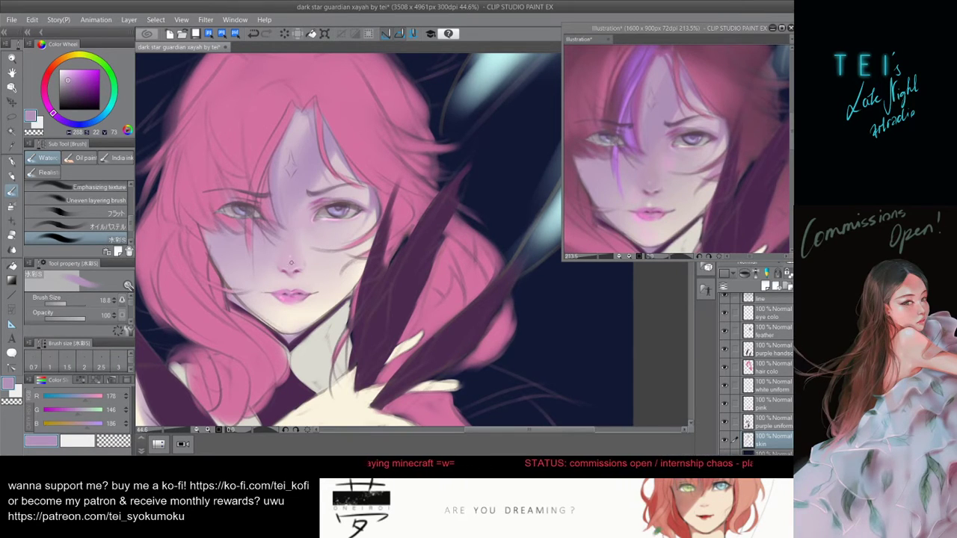
{"action": "left_click_drag", "start_coordinate": [280, 265], "coordinate": [278, 234], "text": "ctrl+alt"}
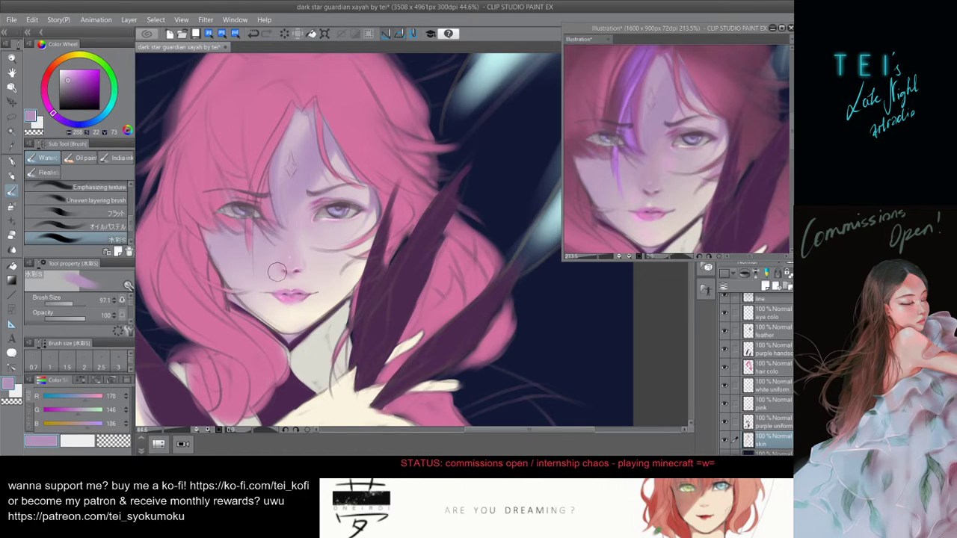
{"action": "key", "text": "["}
{"action": "key", "text": "["}
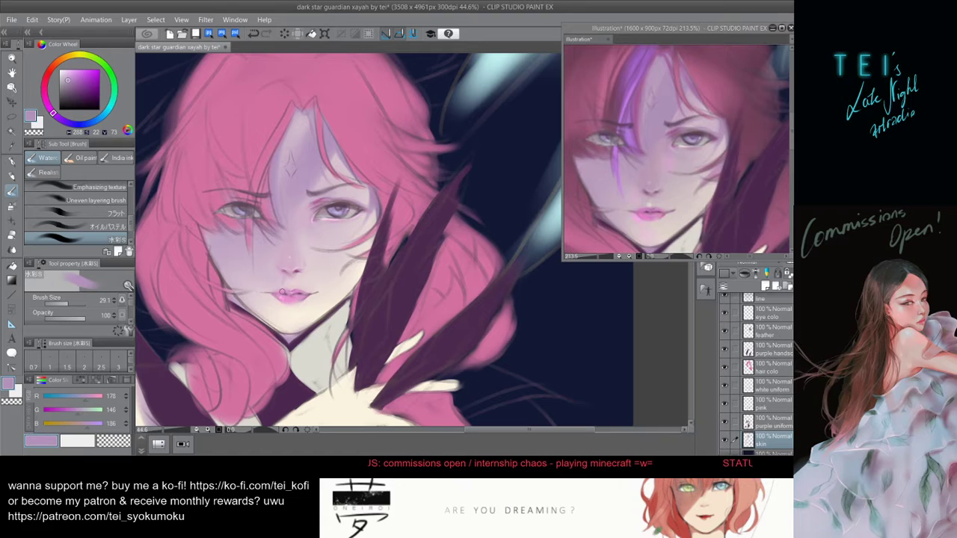
{"action": "left_click_drag", "start_coordinate": [278, 289], "coordinate": [298, 278]}
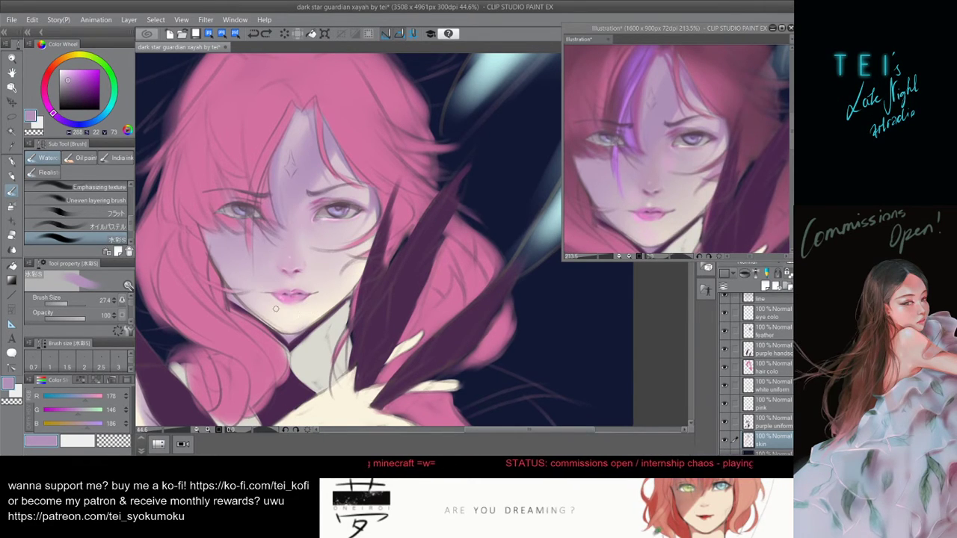
- Soften the shading on the lower cheek and jaw below the covered eye with brush sizes 131.5, 166.2 and 103.0
{"action": "mouse_move", "coordinate": [267, 309]}
{"action": "left_mouse_down", "text": "ctrl+alt"}
{"action": "mouse_move", "coordinate": [253, 310]}
{"action": "mouse_move", "coordinate": [241, 284]}
{"action": "left_mouse_up", "text": "ctrl+alt"}
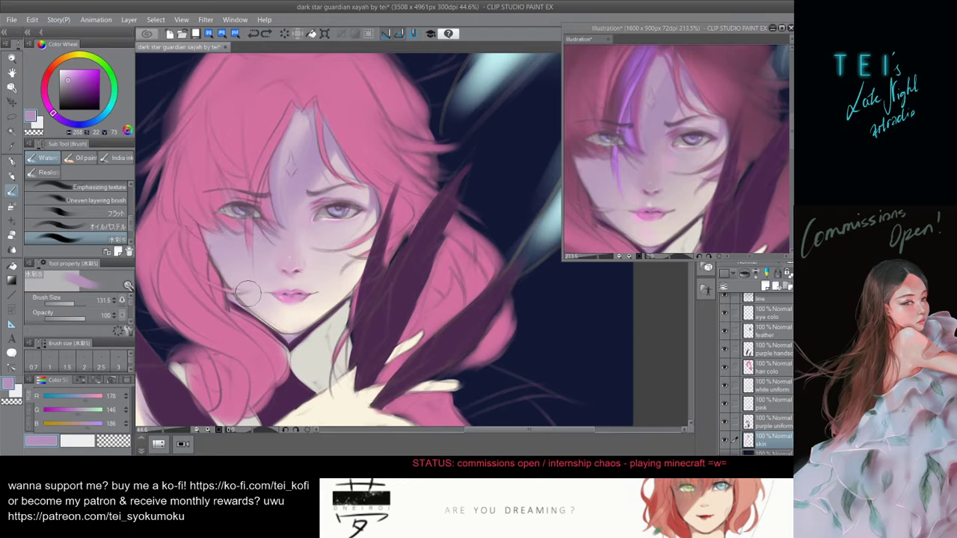
{"action": "key", "text": "]"}
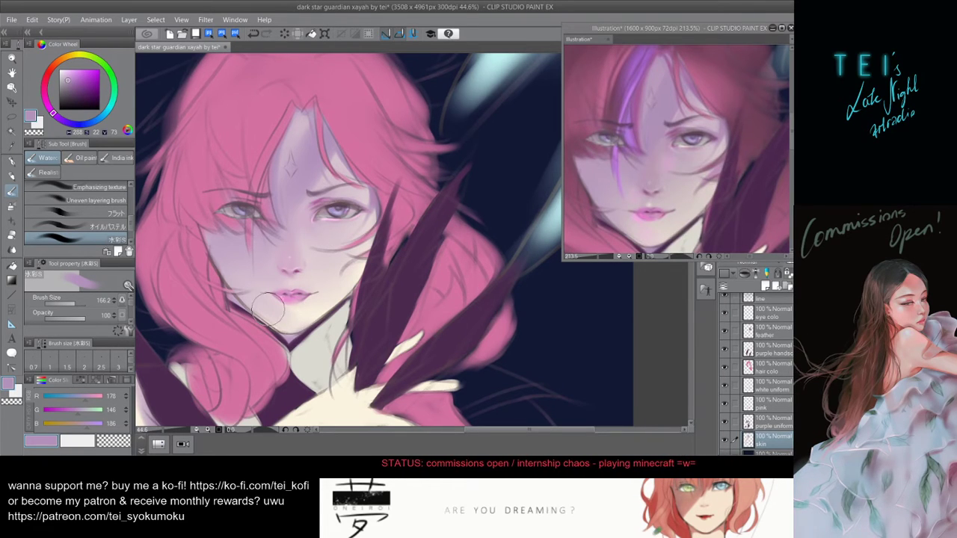
{"action": "key", "text": "bracketleft"}
{"action": "key", "text": "bracketleft"}
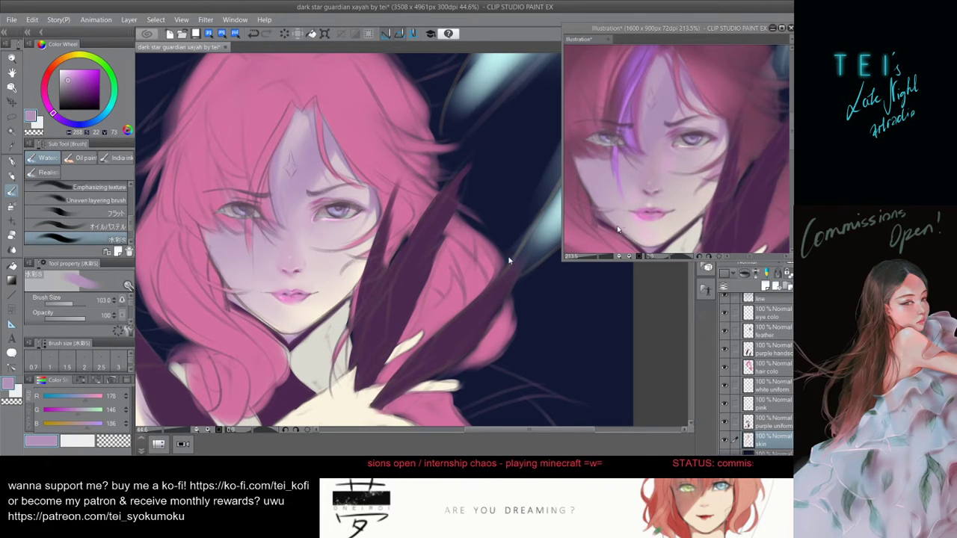
- Sample the reference's lip pink, brighten it to RGB 253, 175, 236 and paint it beside the lip corner at brush size 43.8
{"action": "left_click", "coordinate": [638, 213]}
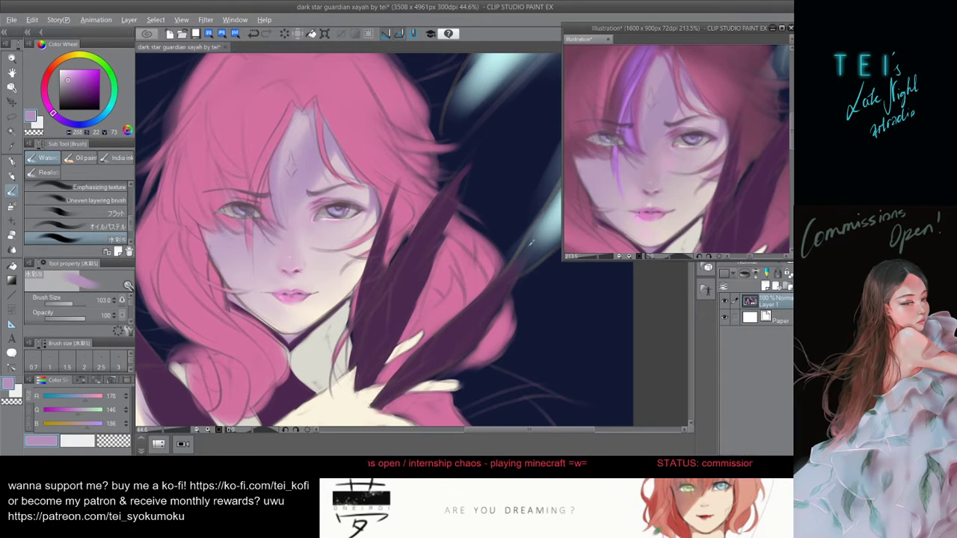
{"action": "left_click", "coordinate": [280, 310]}
{"action": "key", "text": "ctrl+z"}
{"action": "left_click_drag", "start_coordinate": [272, 302], "coordinate": [269, 296]}
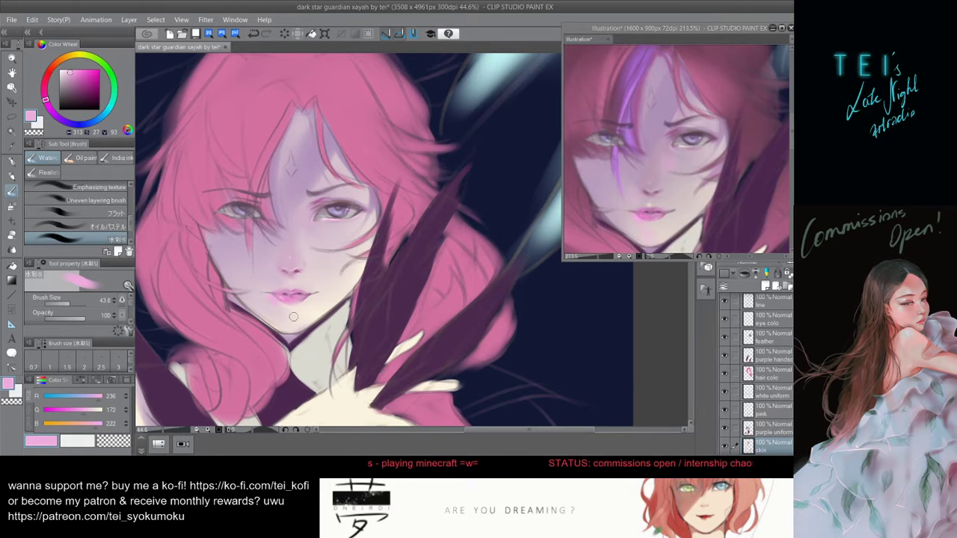
{"action": "key", "text": "ctrl+z"}
{"action": "left_click_drag", "start_coordinate": [75, 72], "coordinate": [71, 69]}
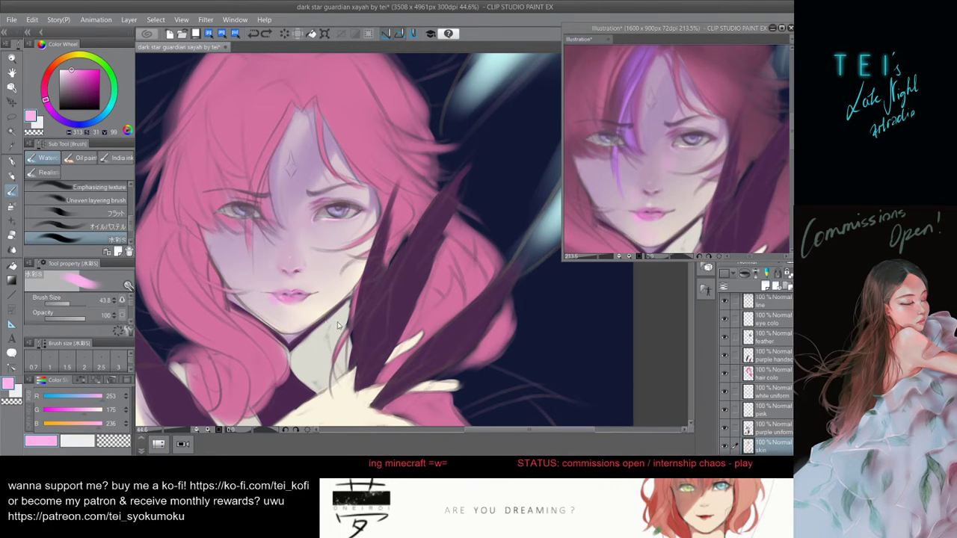
{"action": "left_click_drag", "start_coordinate": [270, 298], "coordinate": [278, 304]}
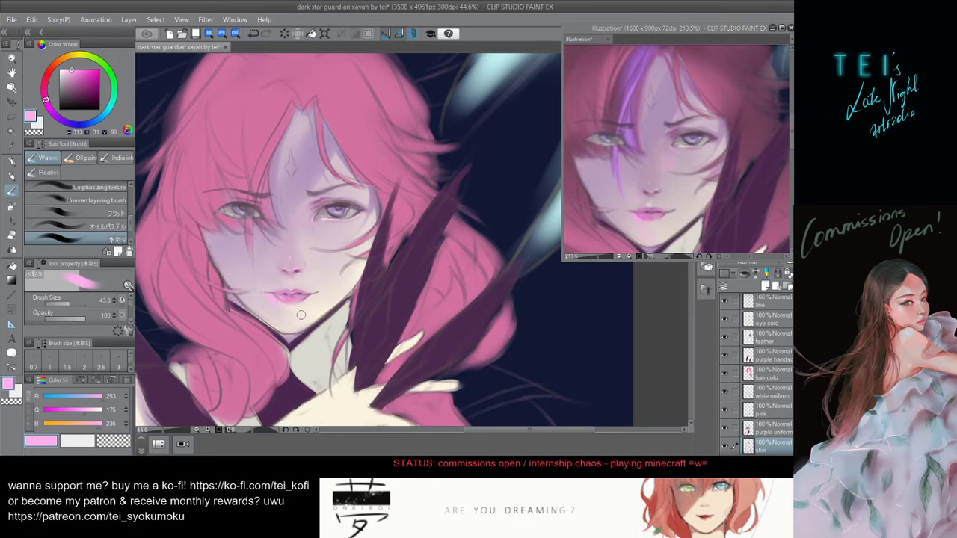
- Brush the light pink onto the chin at size 82.3, then reduce the brush to 10.8 and 33.8 for the lip area
{"action": "key", "text": "]"}
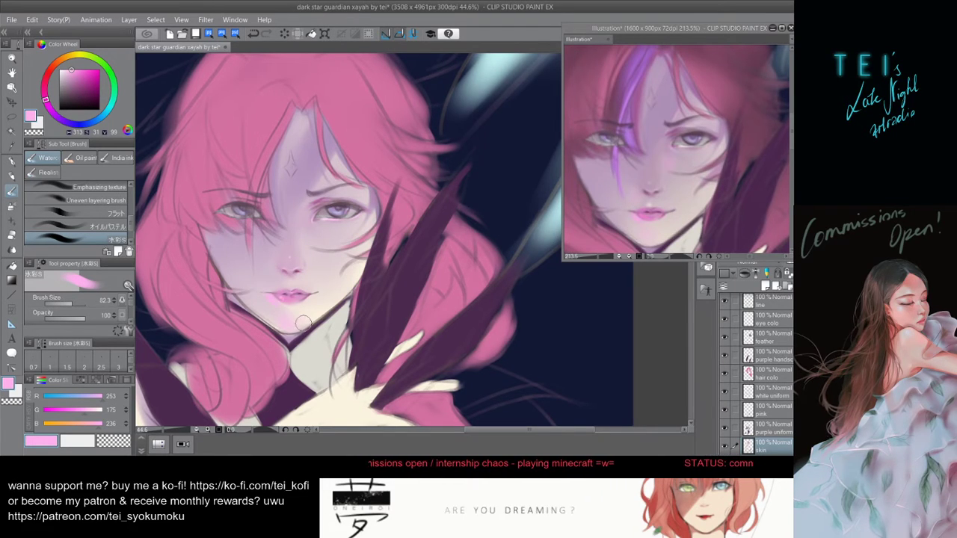
{"action": "key", "text": "bracketleft"}
{"action": "key", "text": "bracketleft"}
{"action": "key", "text": "bracketleft"}
{"action": "key", "text": "bracketleft"}
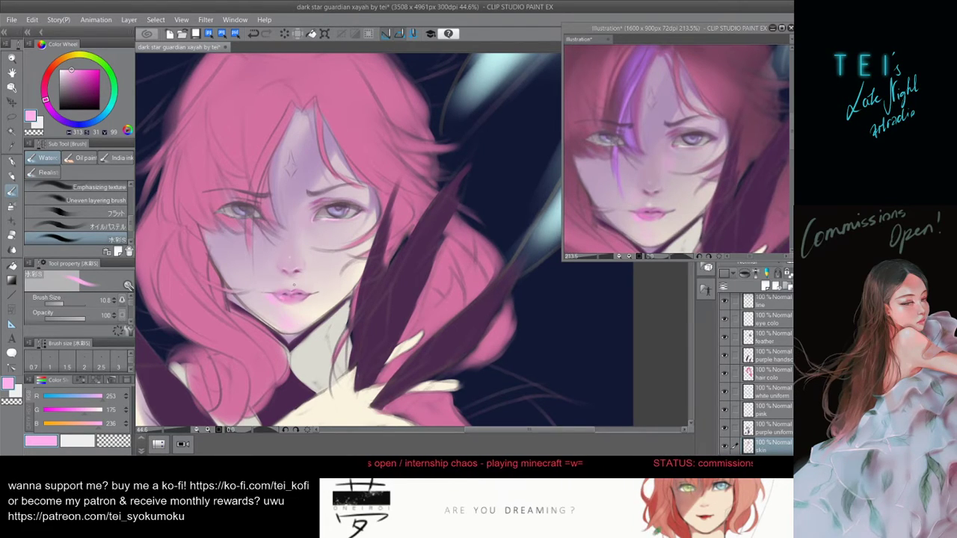
{"action": "key", "text": "bracketright"}
{"action": "key", "text": "bracketright"}
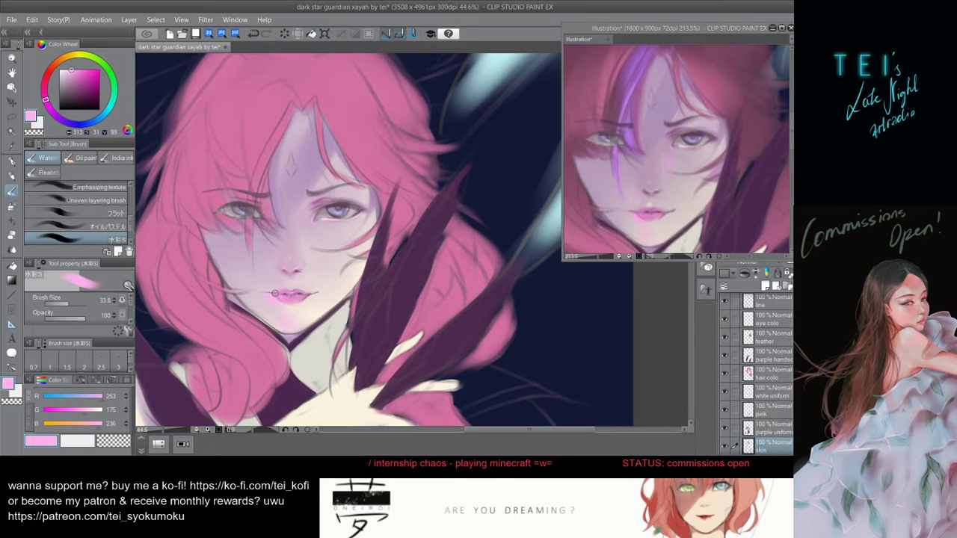
- Spread the light pink glow around the corner of the mouth with the brush enlarged to 99.5
{"action": "key", "text": "bracketright"}
{"action": "key", "text": "bracketright"}
{"action": "key", "text": "bracketright"}
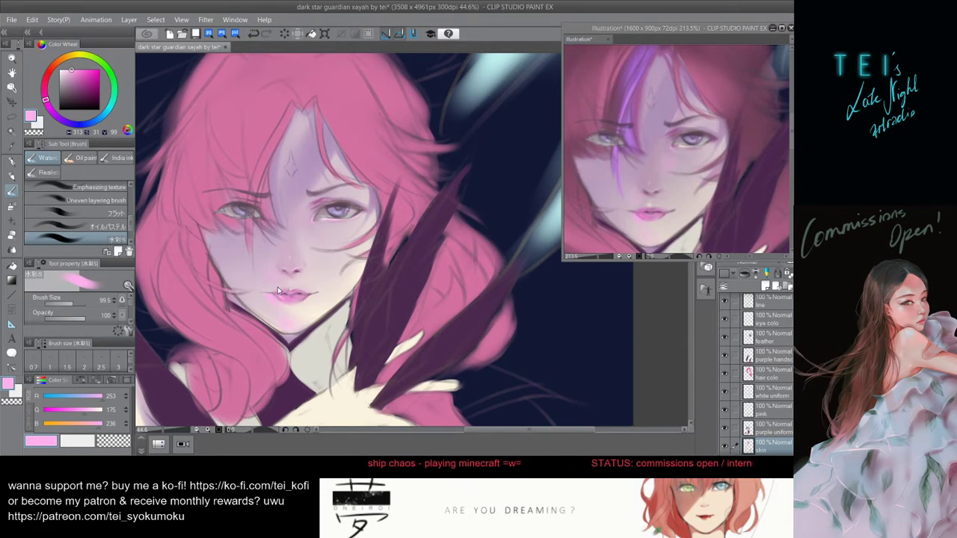
{"action": "key", "text": "bracketright"}
{"action": "key", "text": "bracketright"}
{"action": "key", "text": "bracketright"}
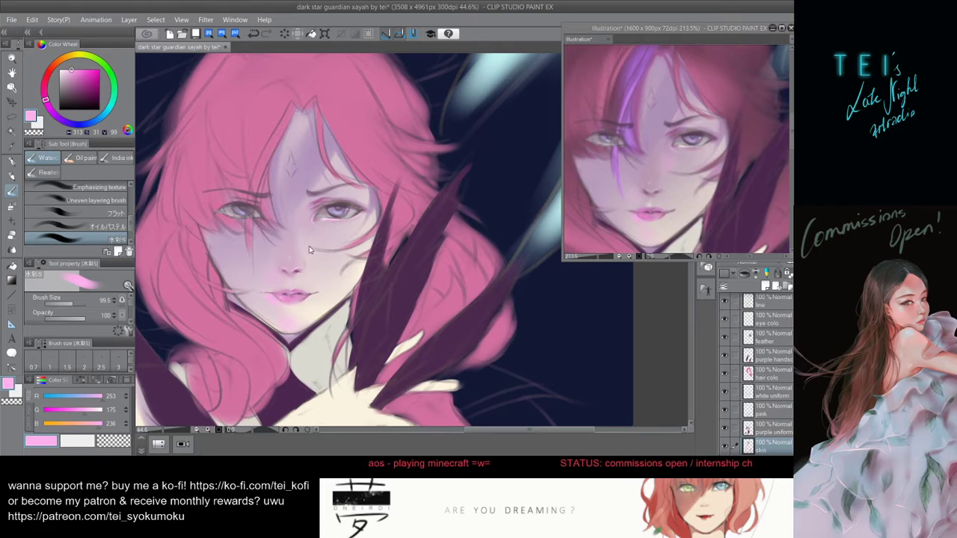
- Try a light pink blush beside the nose under the uncovered eye with brush sizes 81.7 and 132.0
{"action": "key", "text": "bracketleft"}
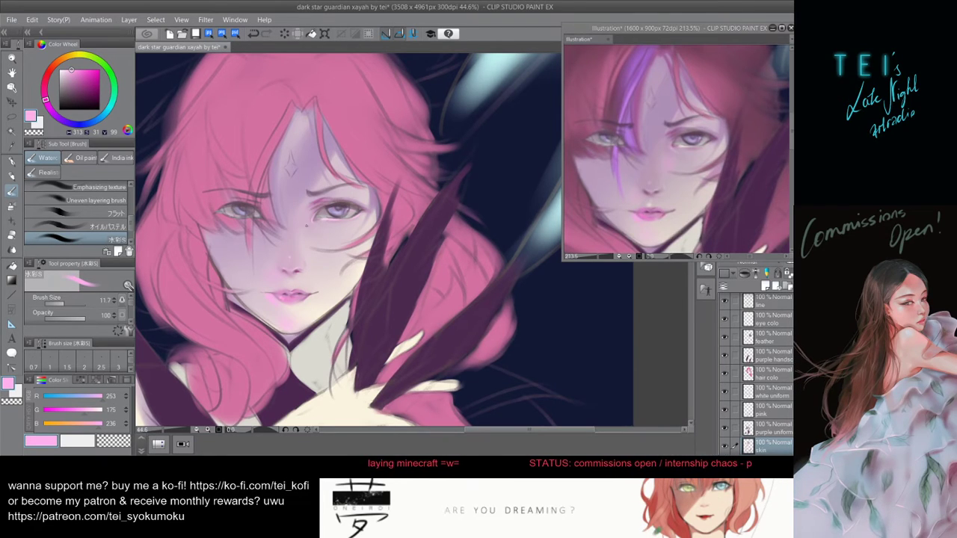
{"action": "key", "text": "bracketright"}
{"action": "key", "text": "bracketright"}
{"action": "left_click", "coordinate": [306, 239]}
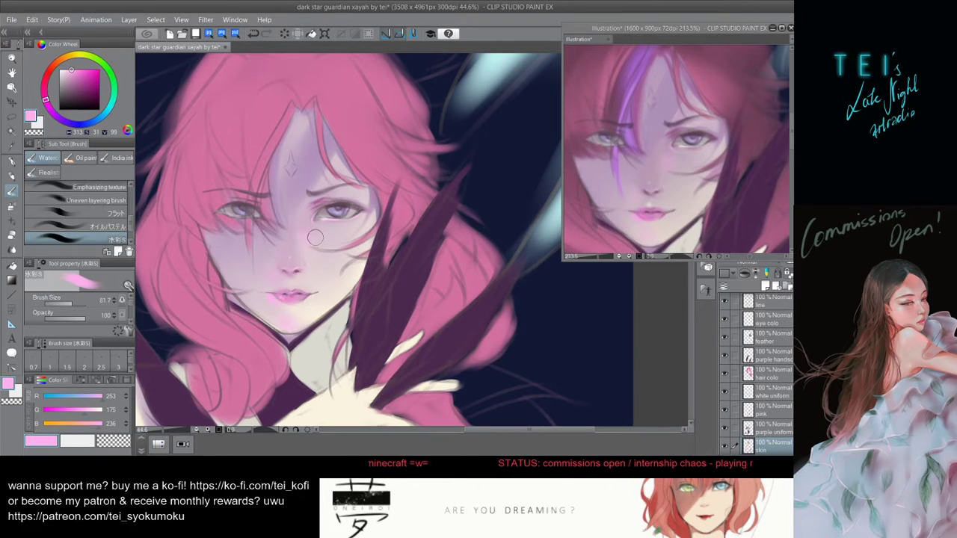
{"action": "key", "text": "bracketright"}
{"action": "key", "text": "bracketright"}
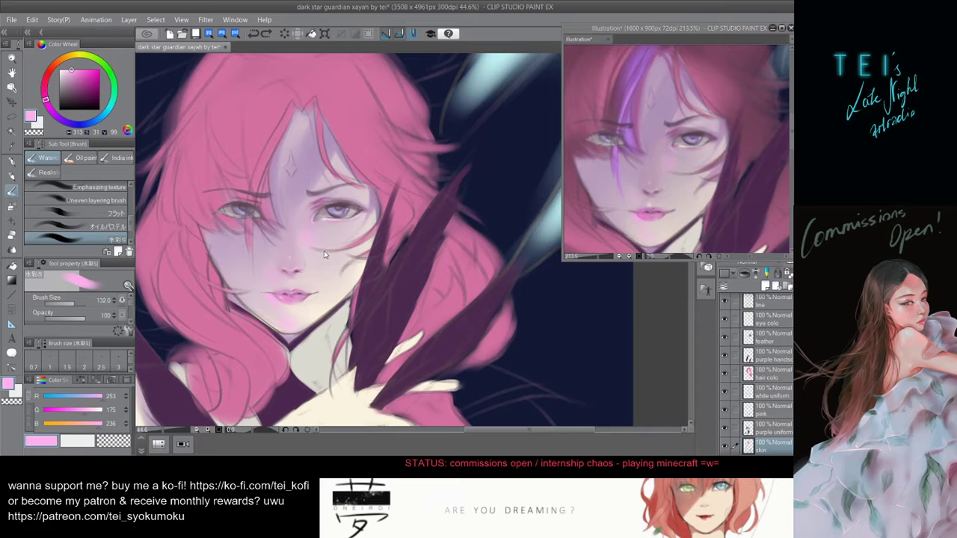
- Work the light pink blush beside the nose under the uncovered eye with brush sizes 74.5 and 160.2
{"action": "key", "text": "bracketleft"}
{"action": "key", "text": "bracketleft"}
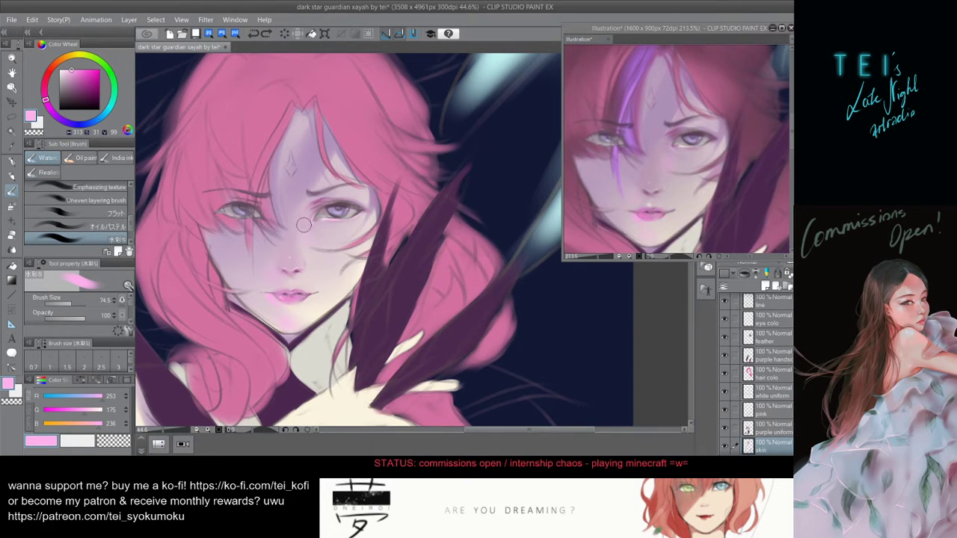
{"action": "key", "text": "bracketright"}
{"action": "key", "text": "bracketright"}
{"action": "key", "text": "bracketright"}
{"action": "key", "text": "bracketright"}
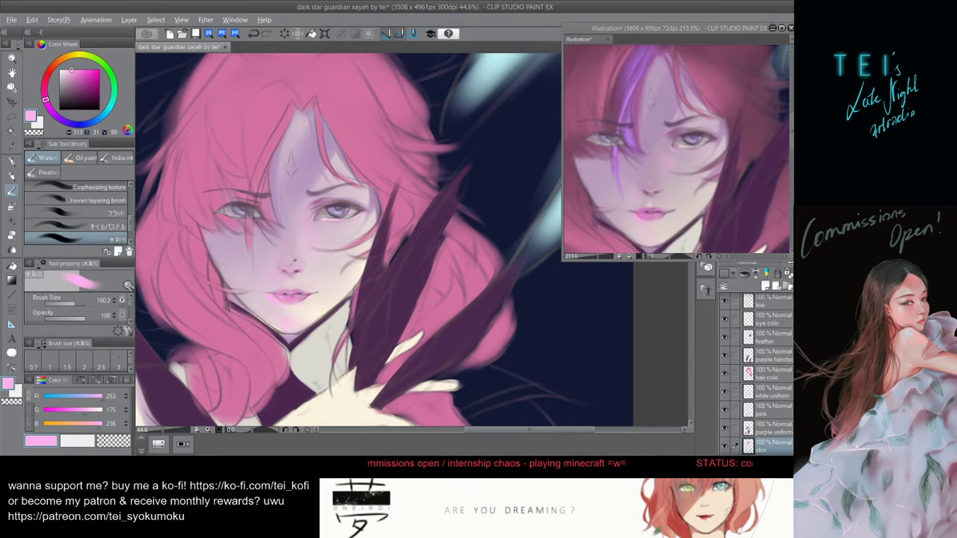
- Sample the mauve beside the nose in the reference and shift it to a pinker RGB 191, 141, 183 at brush size 42.4
{"action": "key", "text": "alt"}
{"action": "left_click", "coordinate": [640, 177]}
{"action": "left_click", "coordinate": [644, 173], "text": "alt"}
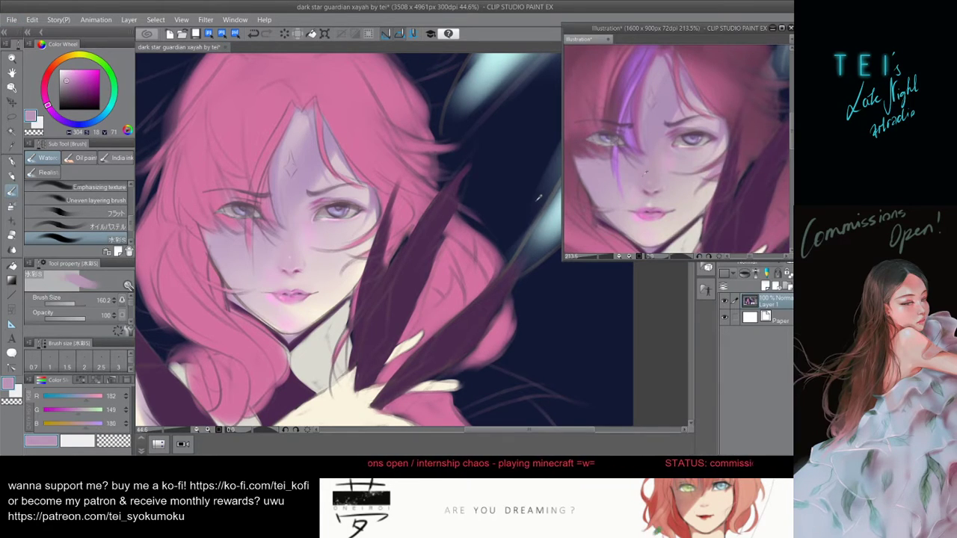
{"action": "left_click", "coordinate": [253, 227]}
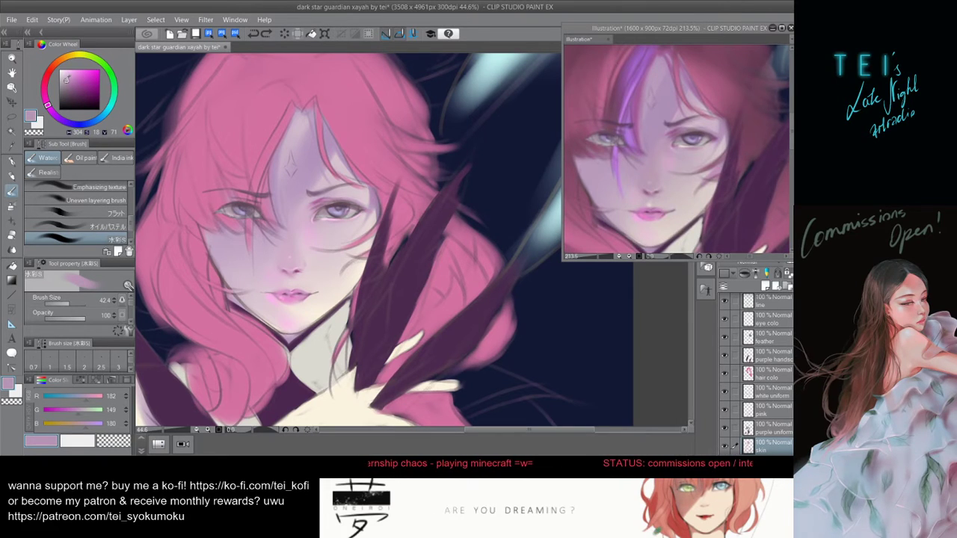
{"action": "left_click", "coordinate": [46, 102]}
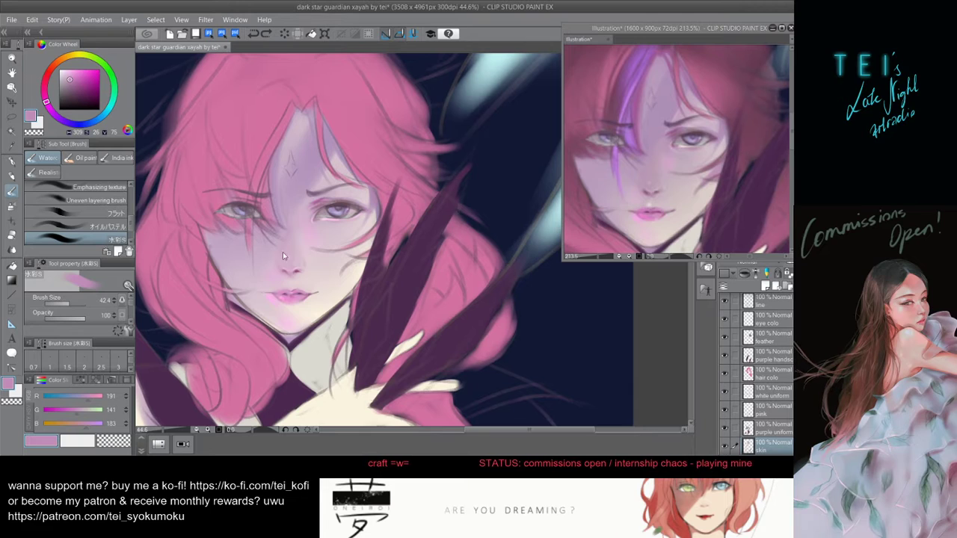
- Shade the side of the nose with the pinkish mauve, varying the brush size between 56.0 and 11.6
{"action": "key", "text": "]"}
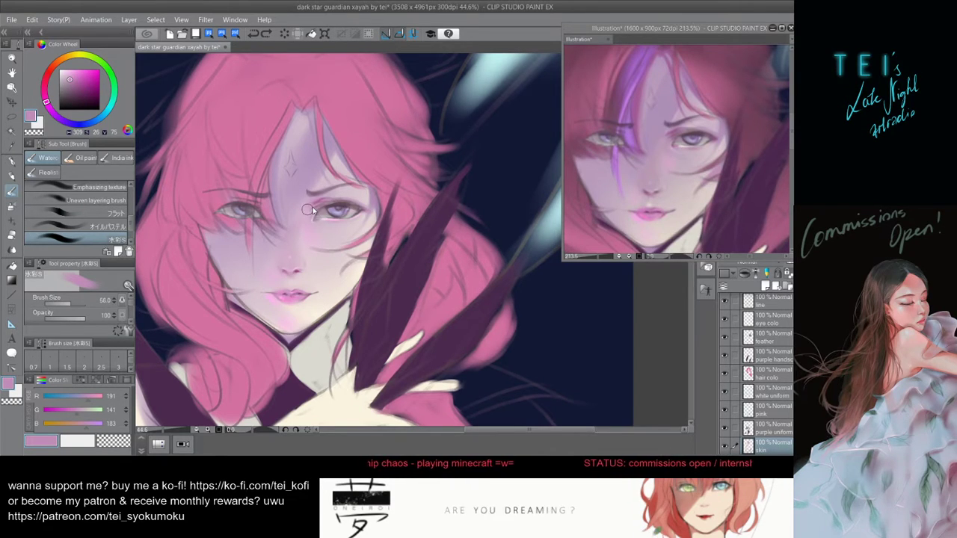
{"action": "key", "text": "]"}
{"action": "key", "text": "bracketleft"}
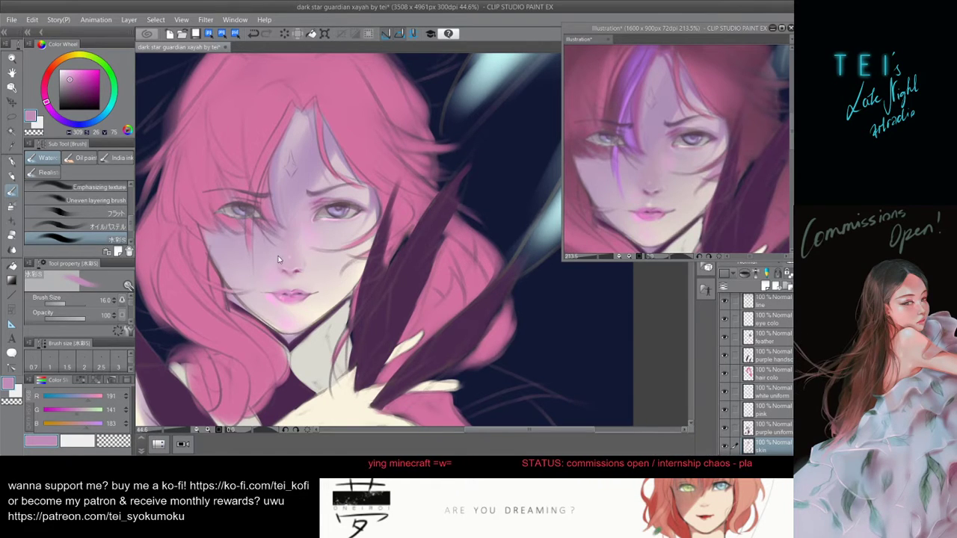
{"action": "key", "text": "bracketleft"}
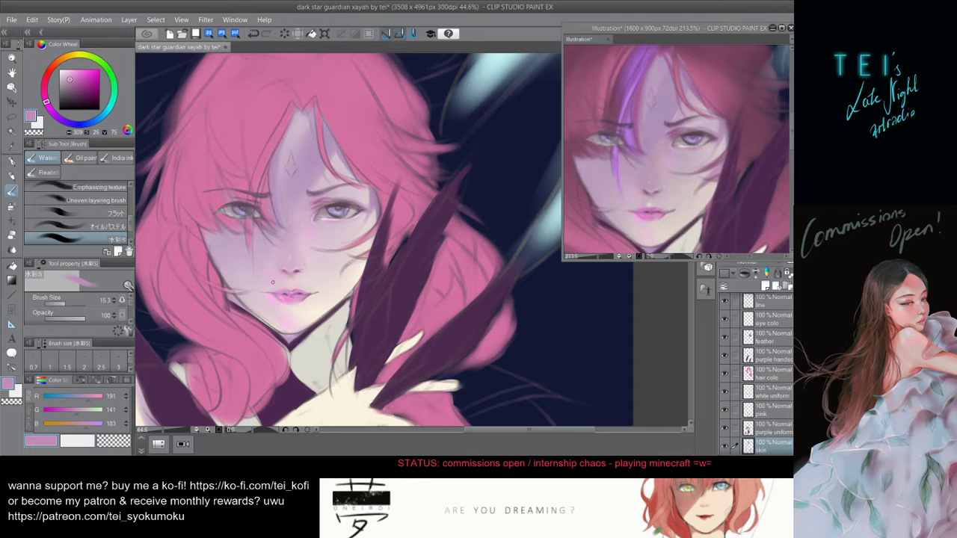
{"action": "key", "text": "]"}
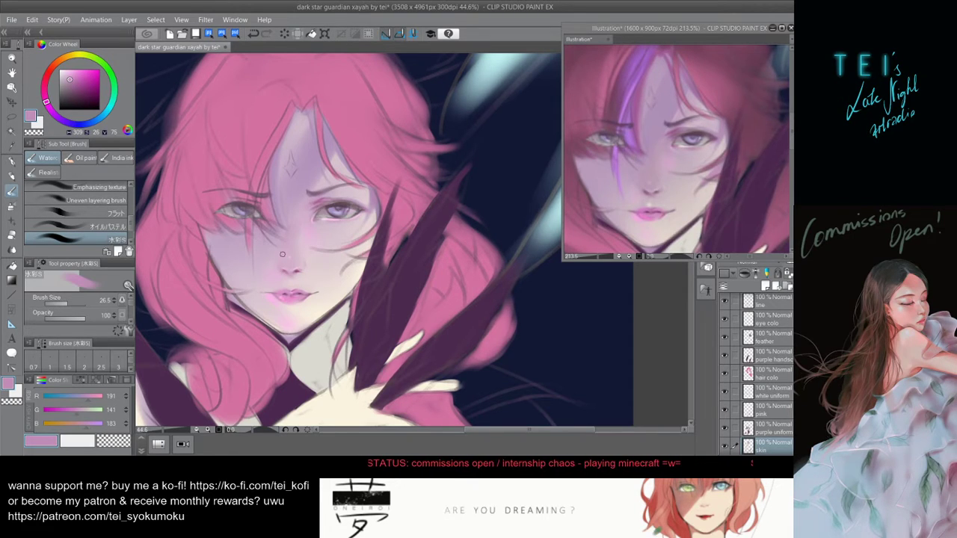
{"action": "key", "text": "["}
{"action": "key", "text": "["}
{"action": "key", "text": "["}
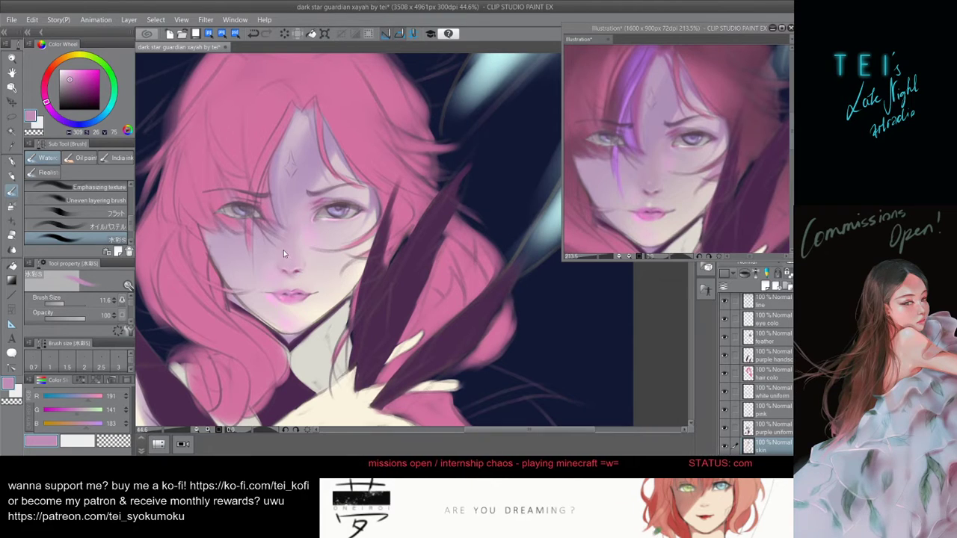
- Soften the mauve shading along the nose with brush size 63.1, finishing at 20.2
{"action": "key", "text": "bracketright"}
{"action": "key", "text": "bracketright"}
{"action": "key", "text": "bracketright"}
{"action": "key", "text": "bracketright"}
{"action": "key", "text": "bracketright"}
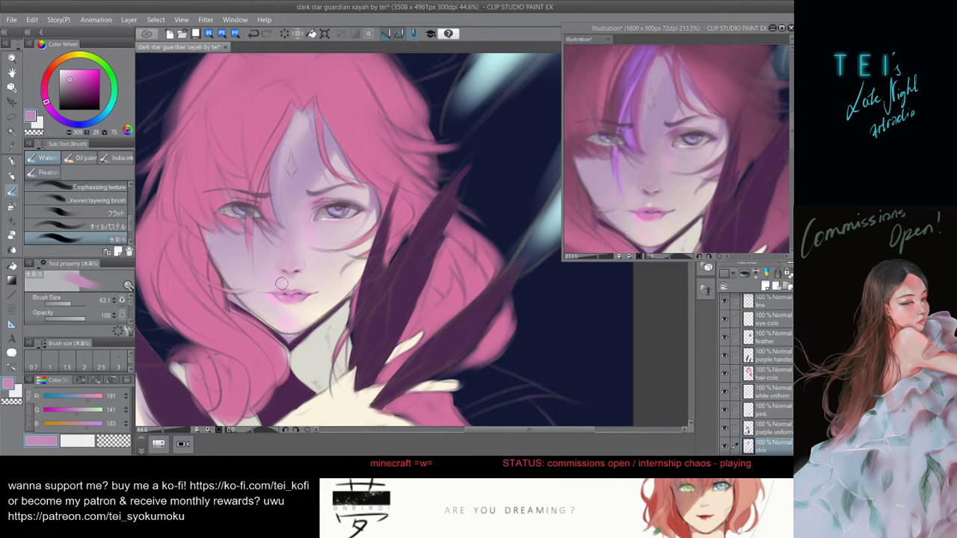
{"action": "left_click_drag", "start_coordinate": [292, 238], "coordinate": [294, 241]}
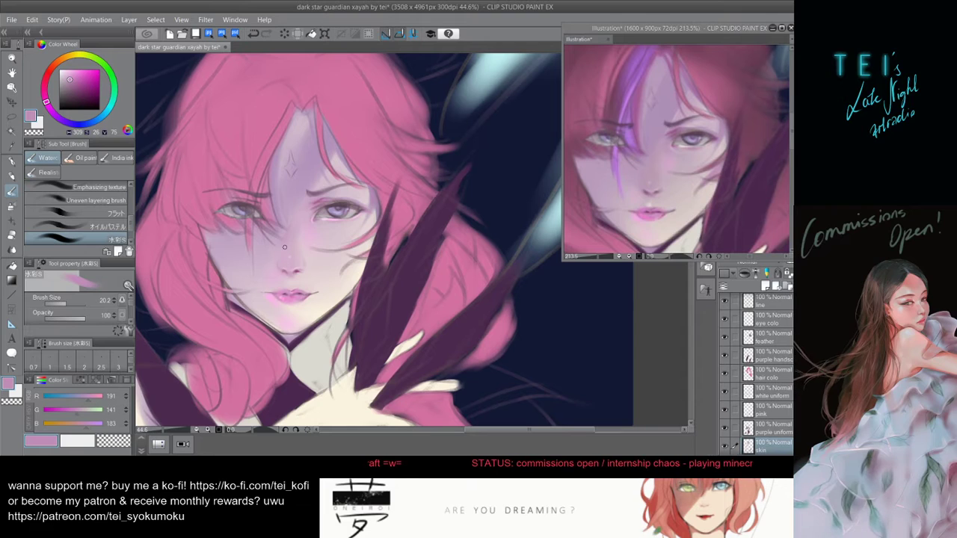
- Sample a muted mauve, RGB 164, 138, 156, from the inner corner of the uncovered eye
{"action": "scroll", "coordinate": [286, 297], "scroll_direction": "down", "scroll_amount": 4}
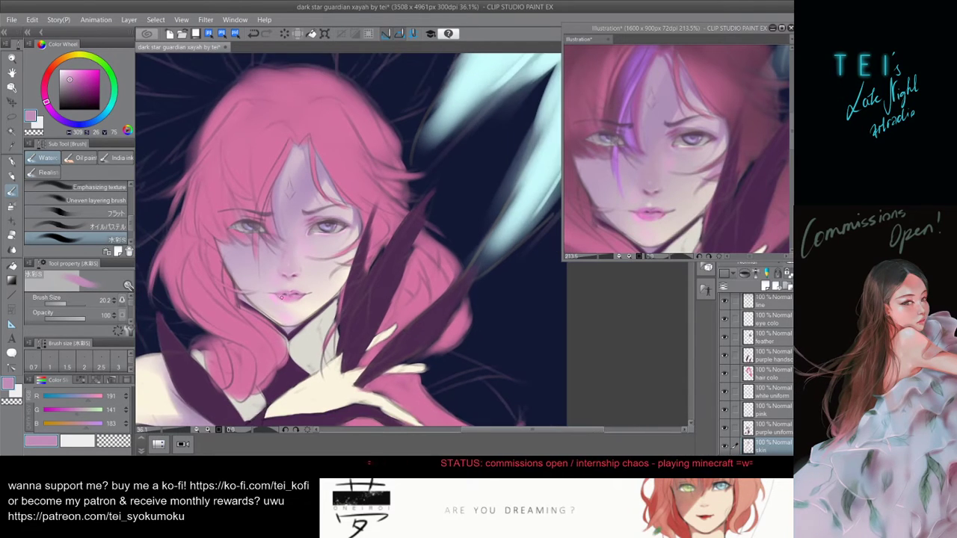
{"action": "scroll", "coordinate": [282, 262], "scroll_direction": "up", "scroll_amount": 3}
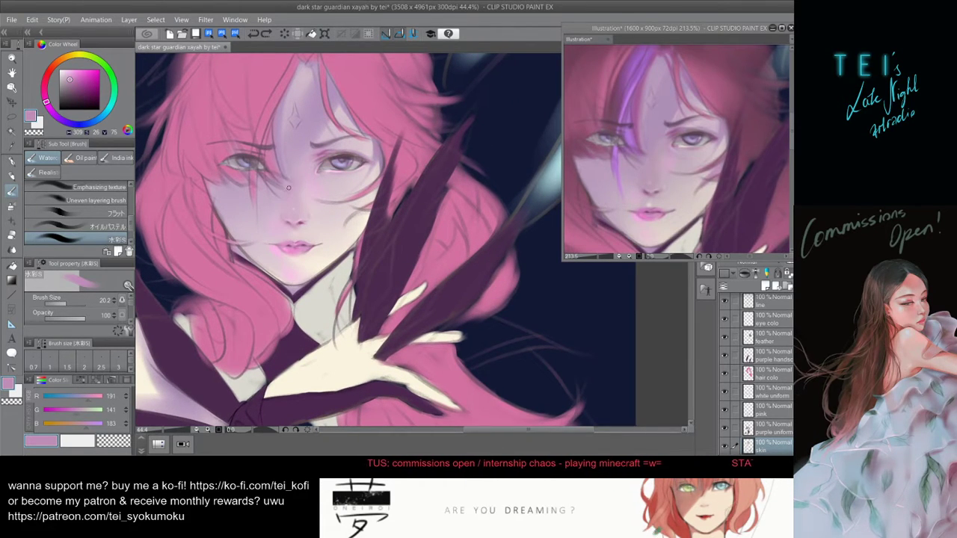
{"action": "scroll", "coordinate": [285, 245], "scroll_direction": "down", "scroll_amount": 3}
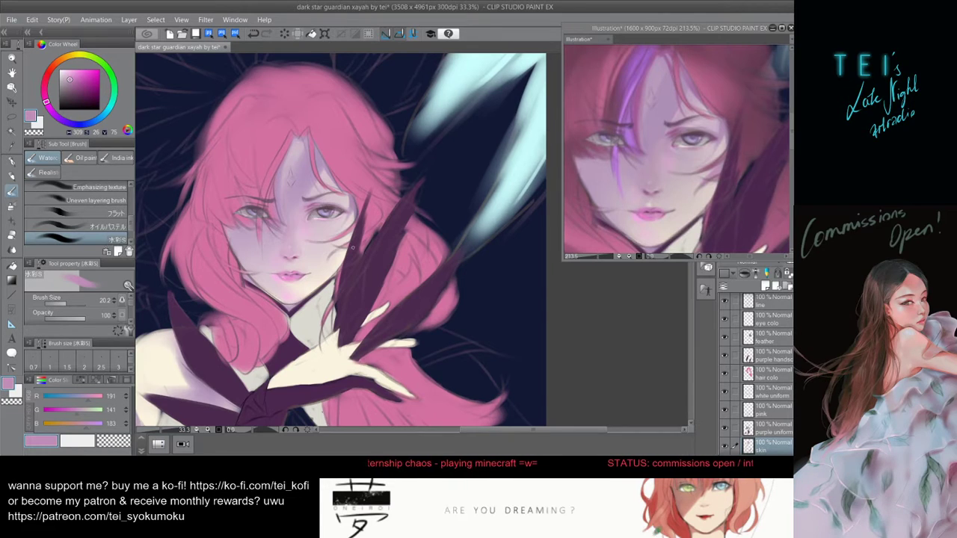
{"action": "left_click", "coordinate": [311, 212], "text": "alt"}
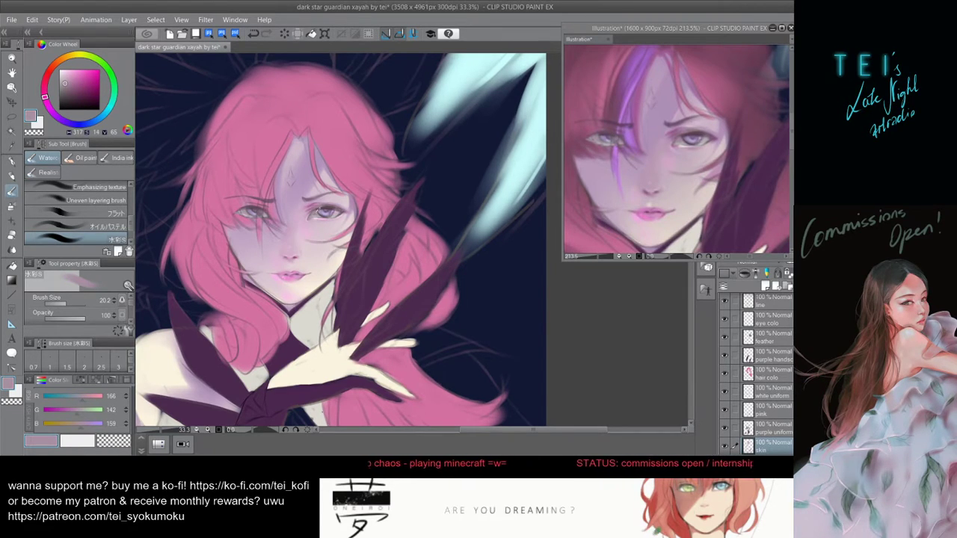
{"action": "left_click", "coordinate": [319, 212], "text": "alt"}
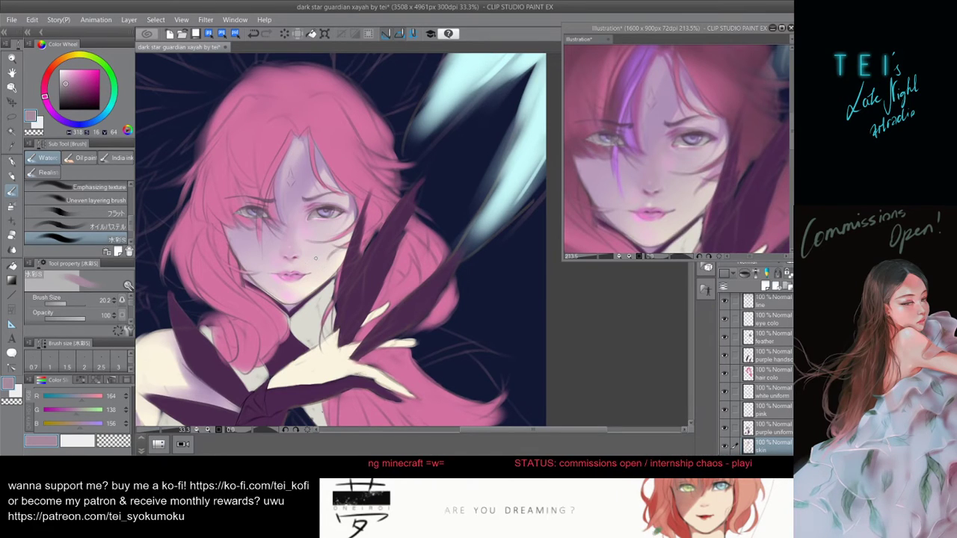
- Sample the light purple skin tone, RGB 183, 153, 189, and brush it over the cheek under the uncovered eye at sizes 232.6 and 147.8
{"action": "scroll", "coordinate": [315, 255], "scroll_direction": "down", "scroll_amount": 1}
{"action": "left_click", "coordinate": [687, 201]}
{"action": "scroll", "coordinate": [688, 202], "scroll_direction": "down", "scroll_amount": 2}
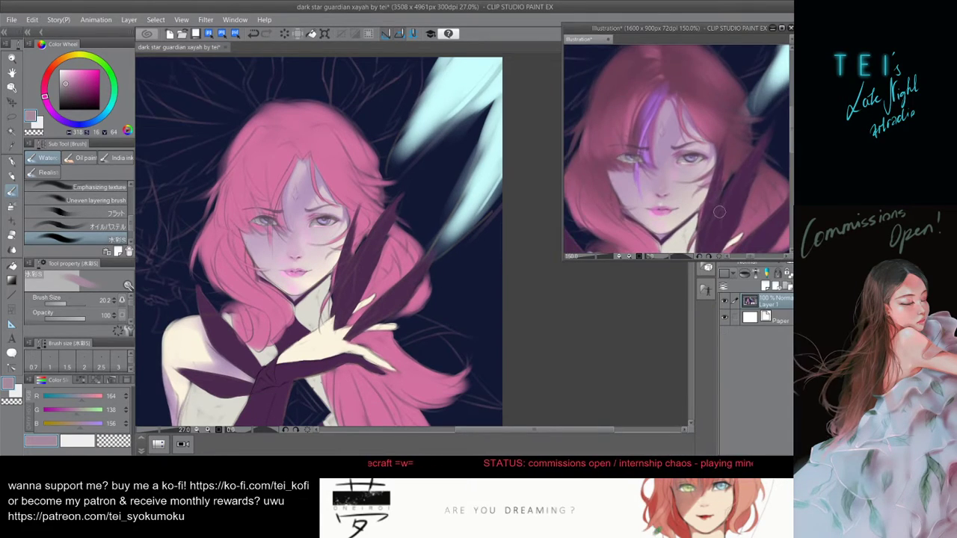
{"action": "scroll", "coordinate": [719, 212], "scroll_direction": "up", "scroll_amount": 1}
{"action": "left_click", "coordinate": [618, 349]}
{"action": "scroll", "coordinate": [556, 374], "scroll_direction": "up", "scroll_amount": 1}
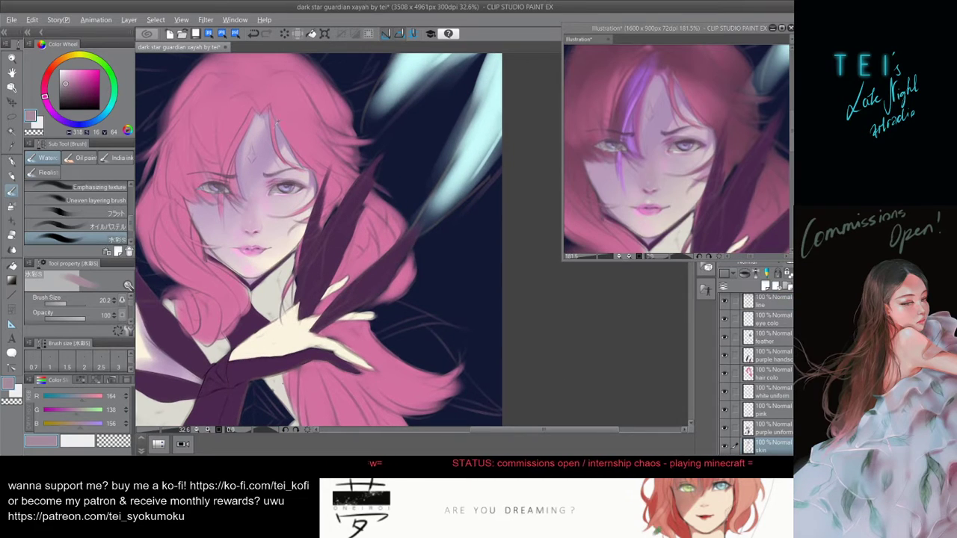
{"action": "left_click", "coordinate": [286, 209], "text": "alt"}
{"action": "left_click_drag", "start_coordinate": [278, 235], "coordinate": [279, 217]}
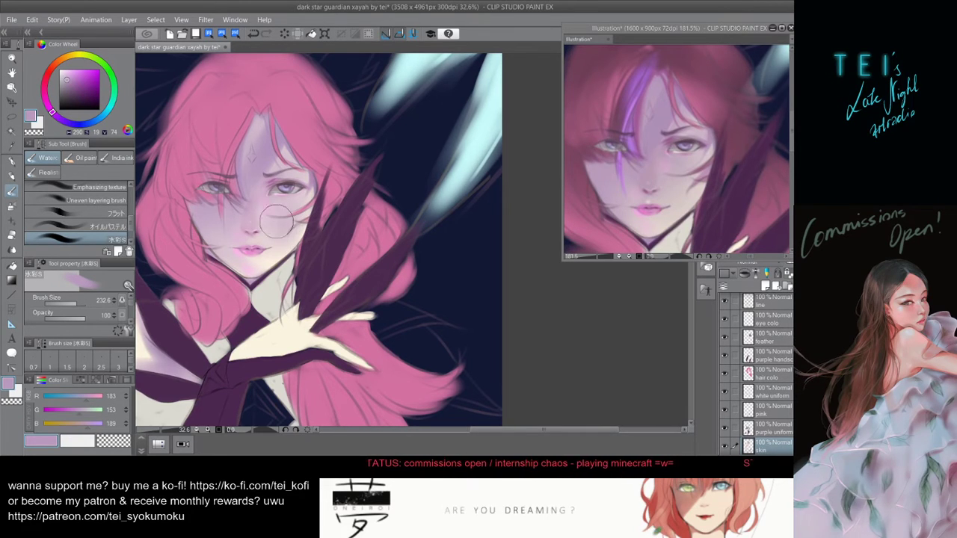
{"action": "left_click_drag", "start_coordinate": [290, 229], "coordinate": [296, 223]}
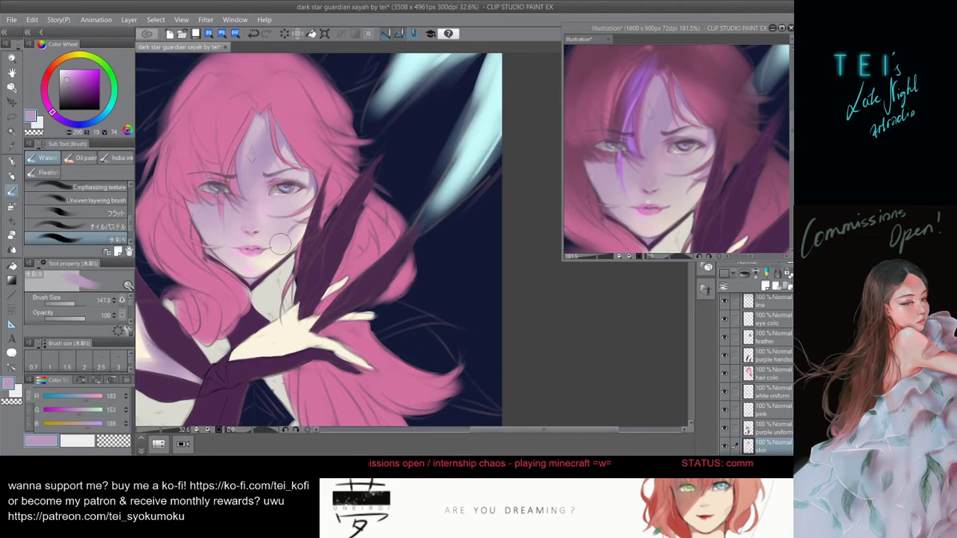
- Blend the light purple between the cheek and the mouth corner with brush sizes 100.2, 132.6 and 161.8
{"action": "key", "text": "bracketleft"}
{"action": "key", "text": "bracketleft"}
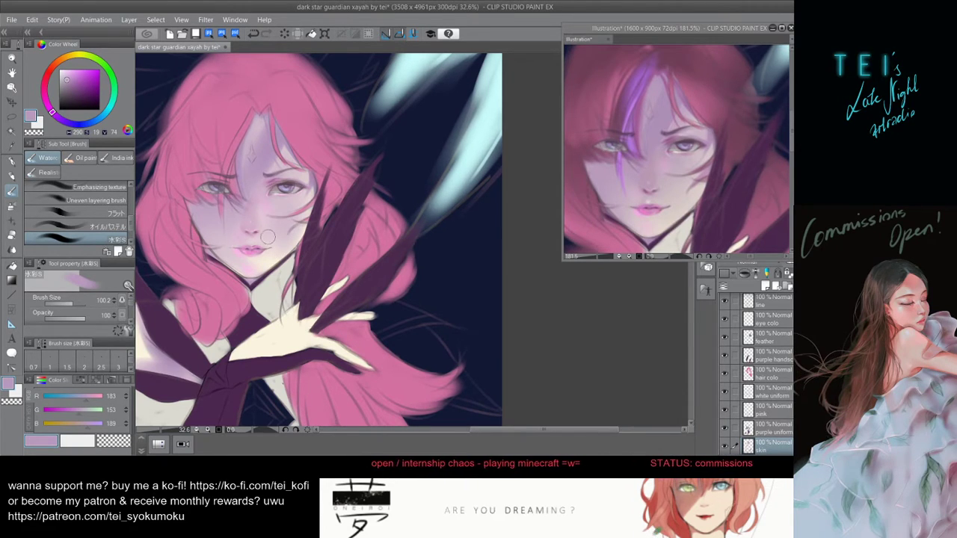
{"action": "key", "text": "bracketright"}
{"action": "key", "text": "bracketright"}
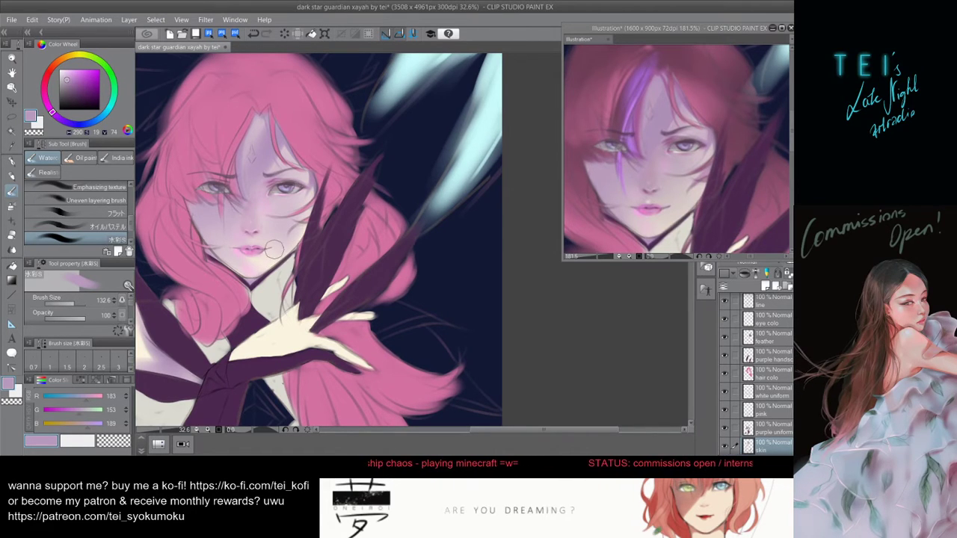
{"action": "key", "text": "bracketright"}
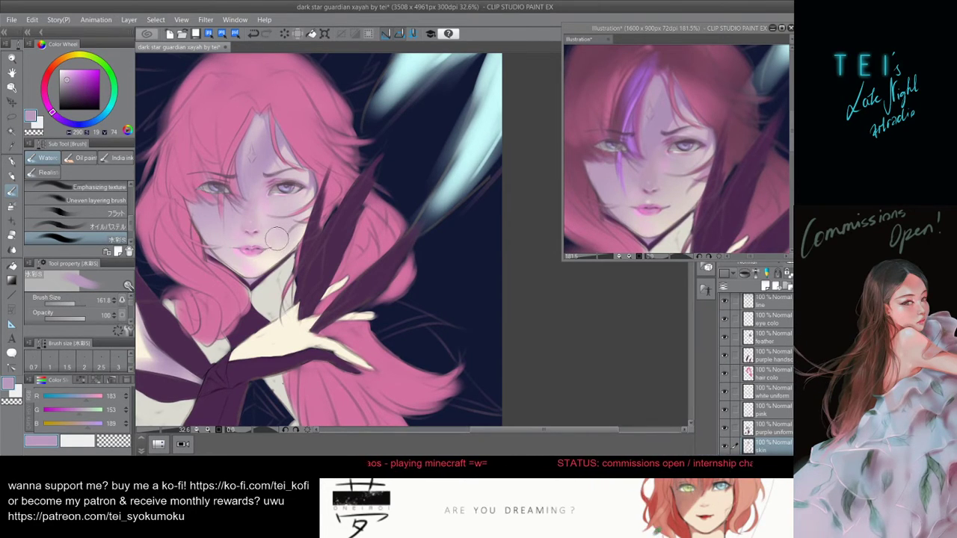
- Sample the dark mauve of the nostril, RGB 137, 100, 123, and define the nose wing with brush sizes 5.2, 9.6 and 18.8
{"action": "scroll", "coordinate": [254, 265], "scroll_direction": "up", "scroll_amount": 3}
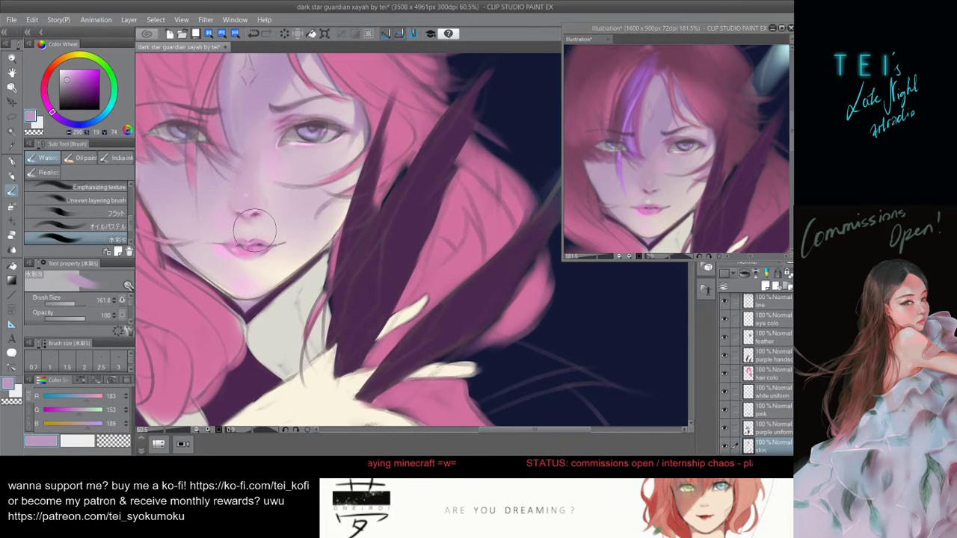
{"action": "left_click", "coordinate": [256, 212], "text": "alt"}
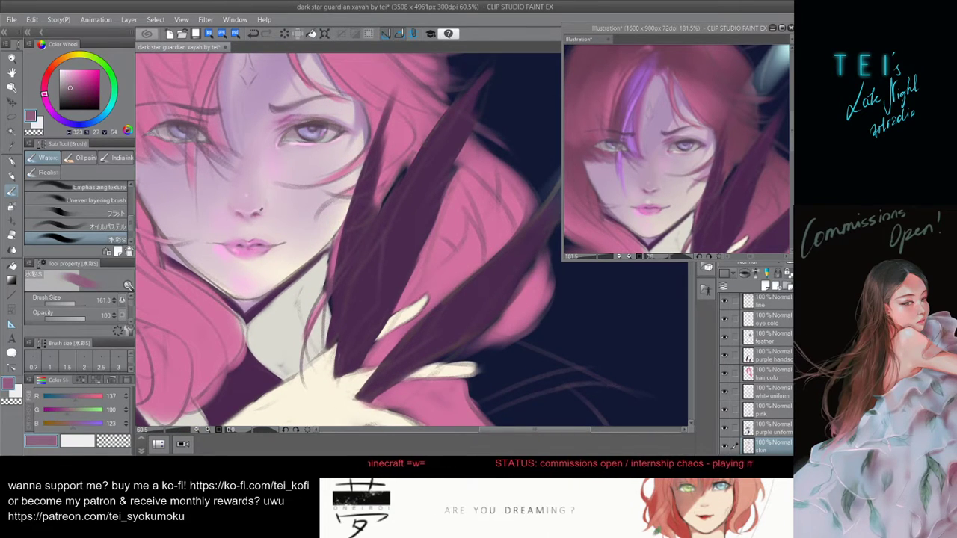
{"action": "mouse_move", "coordinate": [262, 194]}
{"action": "left_mouse_down", "text": "ctrl+alt"}
{"action": "mouse_move", "coordinate": [285, 194]}
{"action": "mouse_move", "coordinate": [261, 192]}
{"action": "left_mouse_up", "text": "ctrl+alt"}
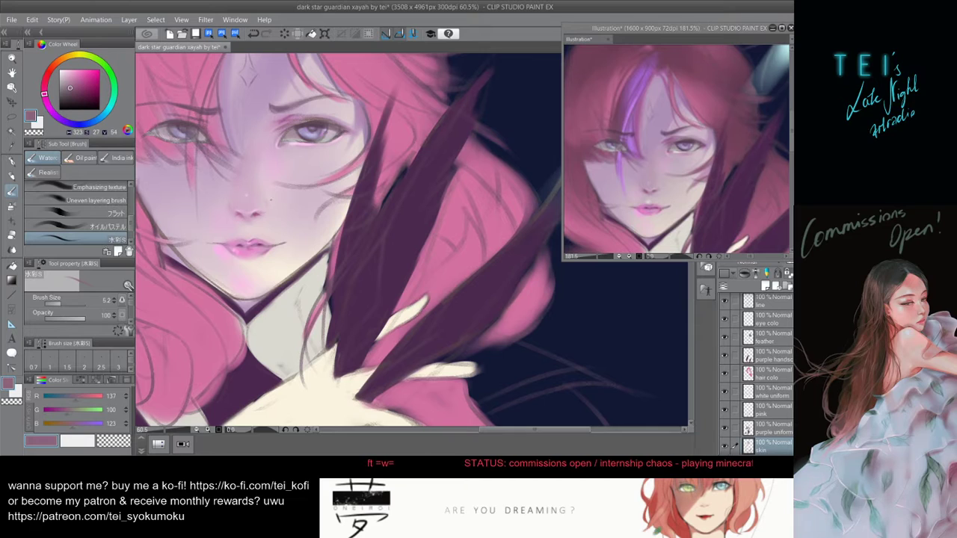
{"action": "key", "text": "bracketright"}
{"action": "key", "text": "bracketright"}
{"action": "key", "text": "bracketright"}
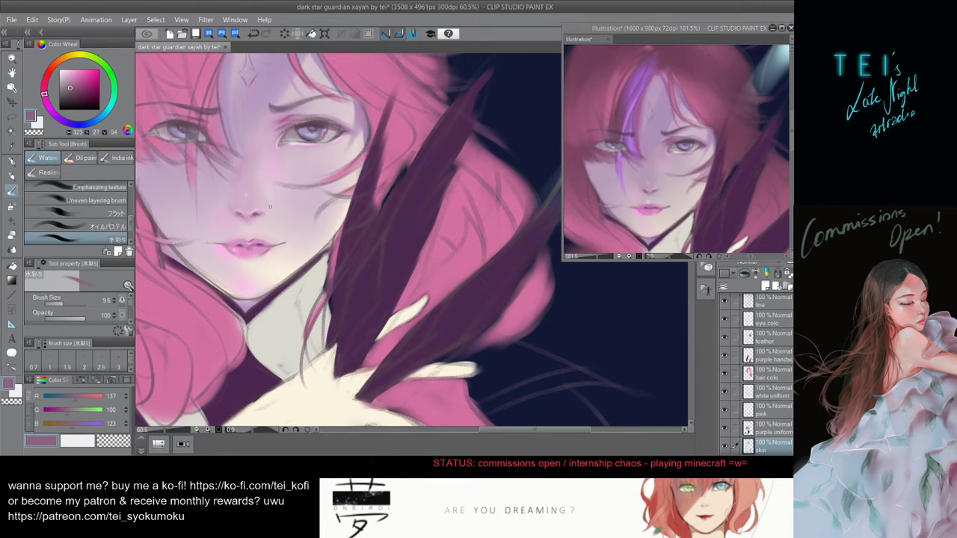
{"action": "key", "text": "bracketright"}
{"action": "key", "text": "bracketright"}
{"action": "key", "text": "bracketright"}
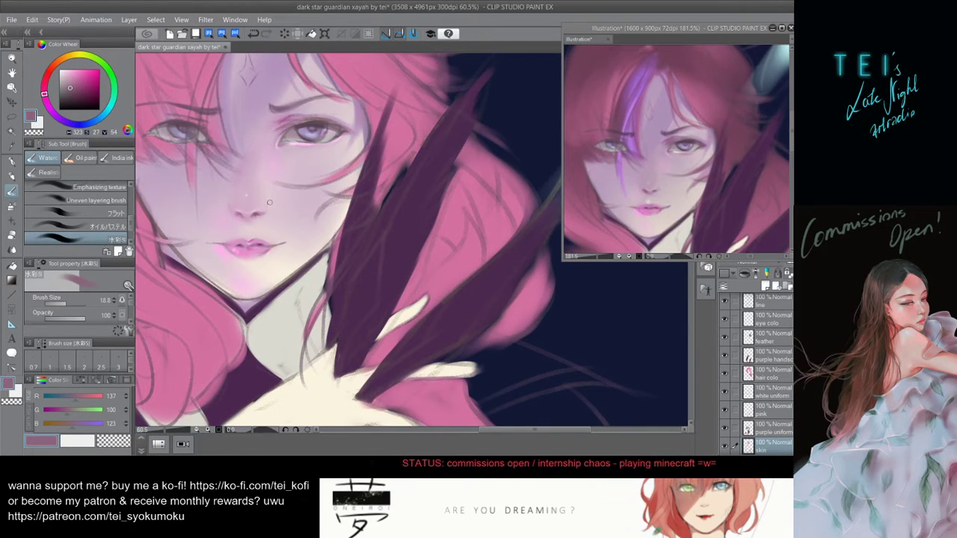
- Lighten the colour to RGB 194, 137, 172 and refine the nose wing with the brush reduced to 12.5
{"action": "left_click_drag", "start_coordinate": [77, 78], "coordinate": [71, 80]}
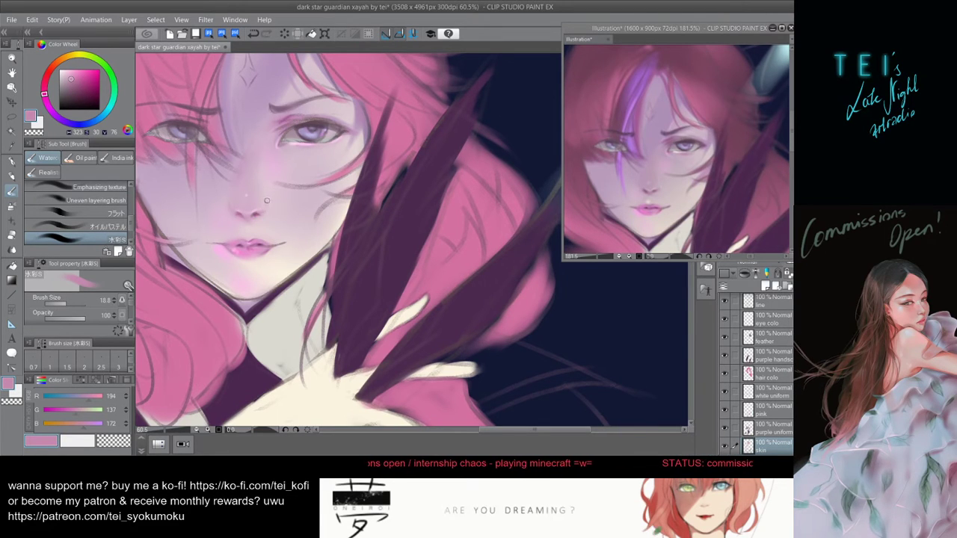
{"action": "key", "text": "["}
{"action": "key", "text": "["}
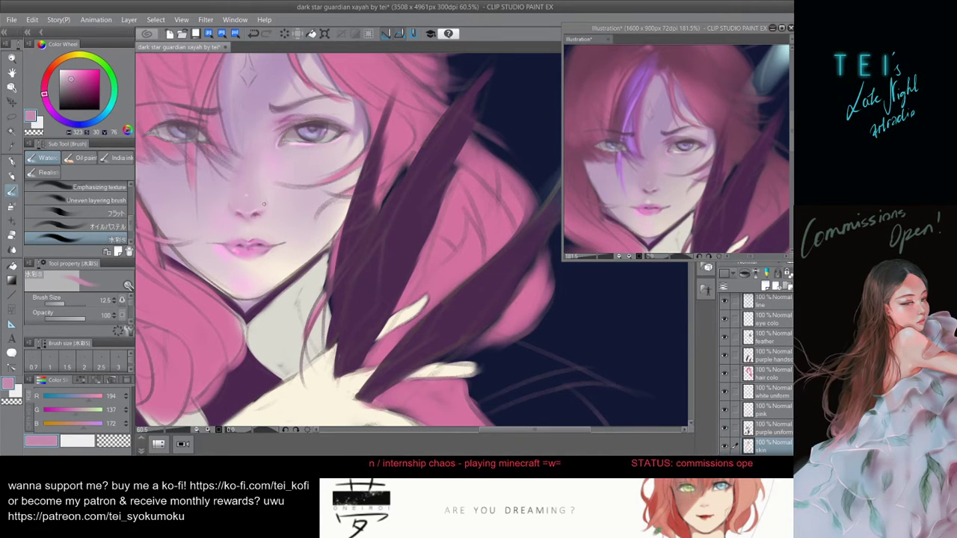
- Choose a pale pink, RGB 253, 212, 243, and brush a highlight along the lower lip's edge near the mouth corner
{"action": "scroll", "coordinate": [263, 202], "scroll_direction": "down", "scroll_amount": 3}
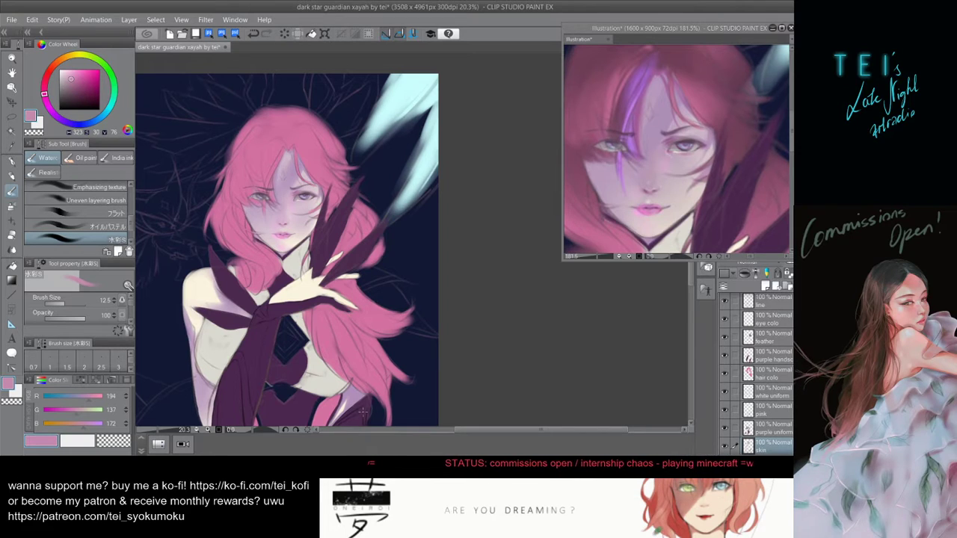
{"action": "scroll", "coordinate": [380, 273], "scroll_direction": "up", "scroll_amount": 2}
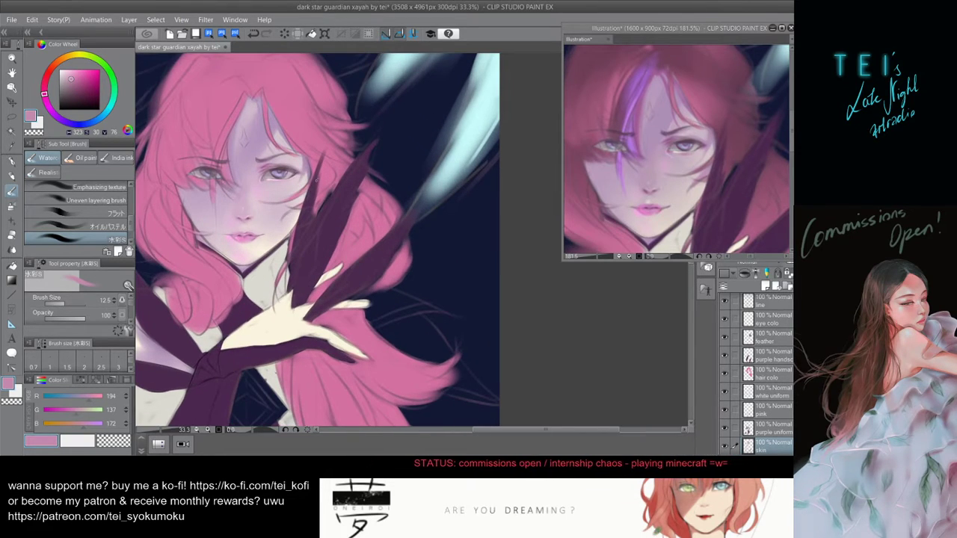
{"action": "scroll", "coordinate": [314, 202], "scroll_direction": "up", "scroll_amount": 1}
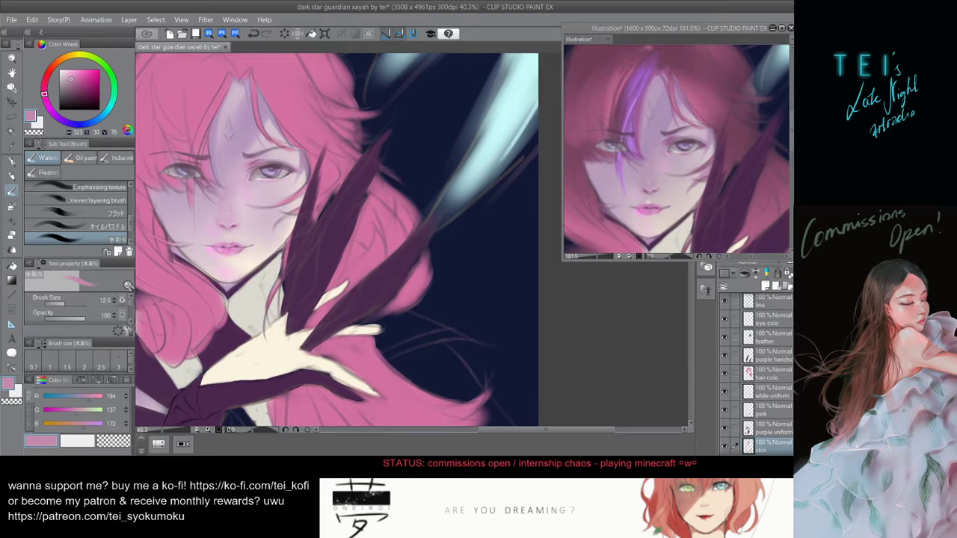
{"action": "left_click", "coordinate": [65, 69]}
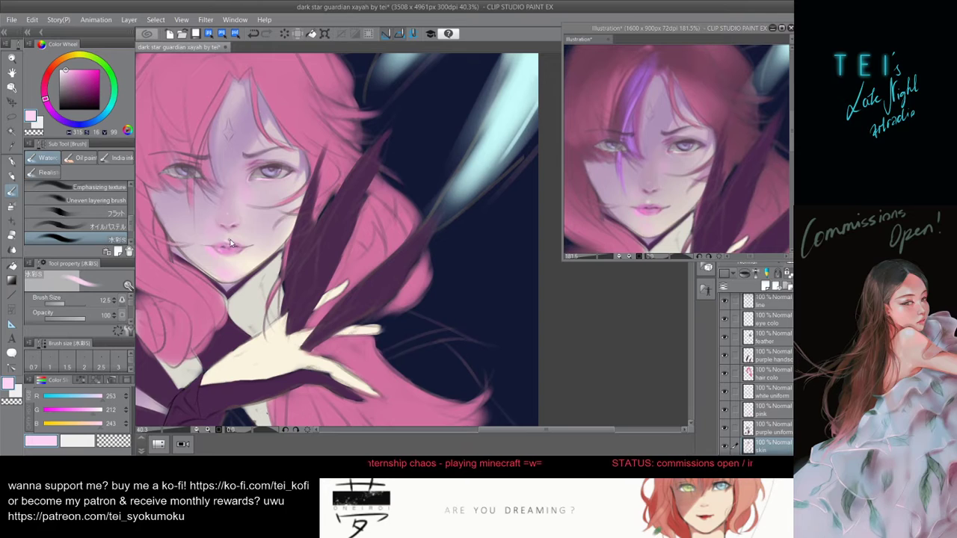
{"action": "key", "text": "bracketright"}
{"action": "left_click_drag", "start_coordinate": [249, 252], "coordinate": [237, 261]}
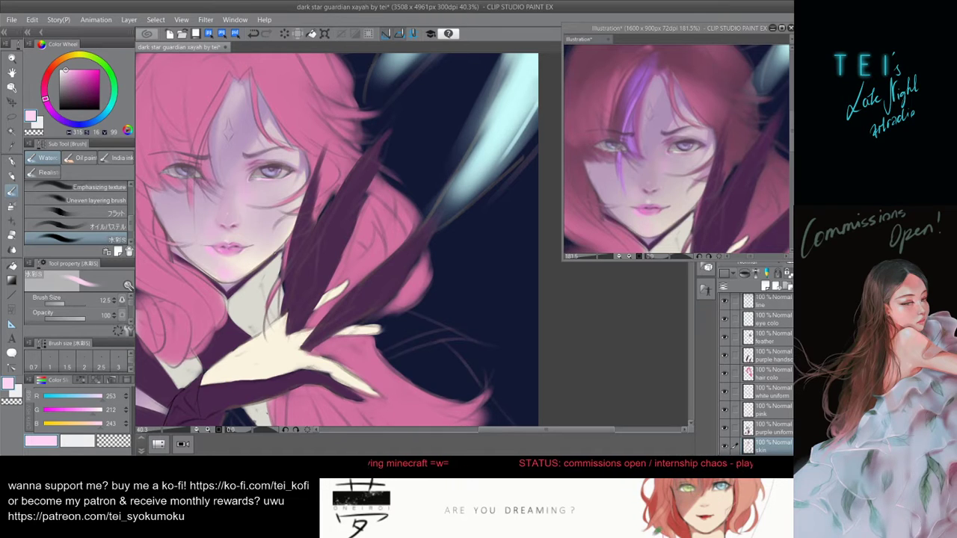
- Sample the dark mauve from the crown of the hair in the reference image, RGB 109, 61, 85, and activate the hair colo layer
{"action": "scroll", "coordinate": [356, 216], "scroll_direction": "down", "scroll_amount": 4}
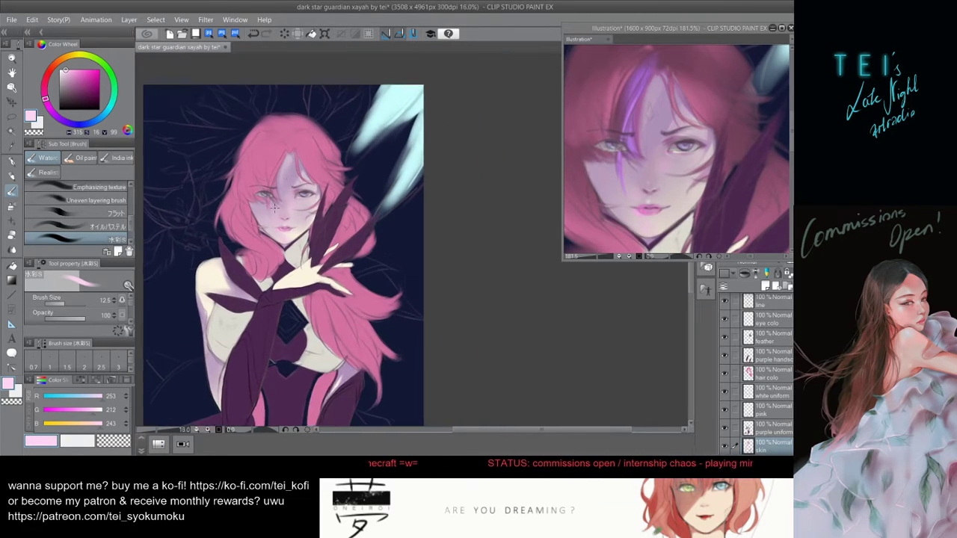
{"action": "scroll", "coordinate": [356, 216], "scroll_direction": "up", "scroll_amount": 1}
{"action": "left_click", "coordinate": [742, 168]}
{"action": "scroll", "coordinate": [741, 168], "scroll_direction": "down", "scroll_amount": 3}
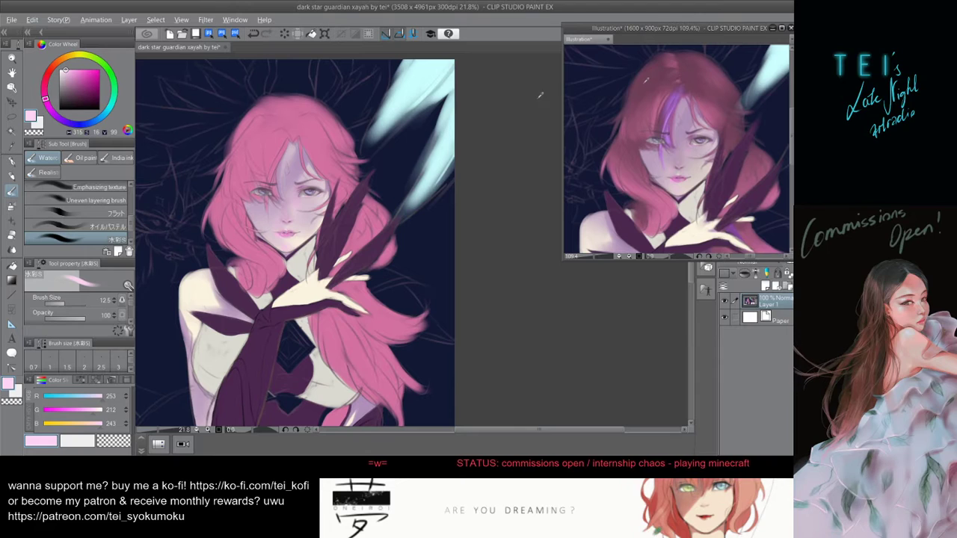
{"action": "scroll", "coordinate": [764, 205], "scroll_direction": "down", "scroll_amount": 2}
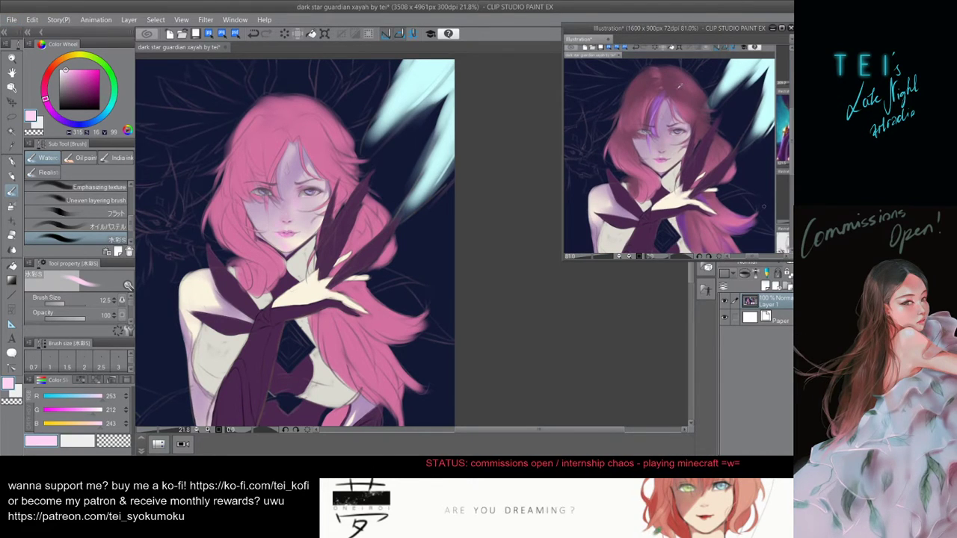
{"action": "left_click", "coordinate": [663, 78], "text": "alt"}
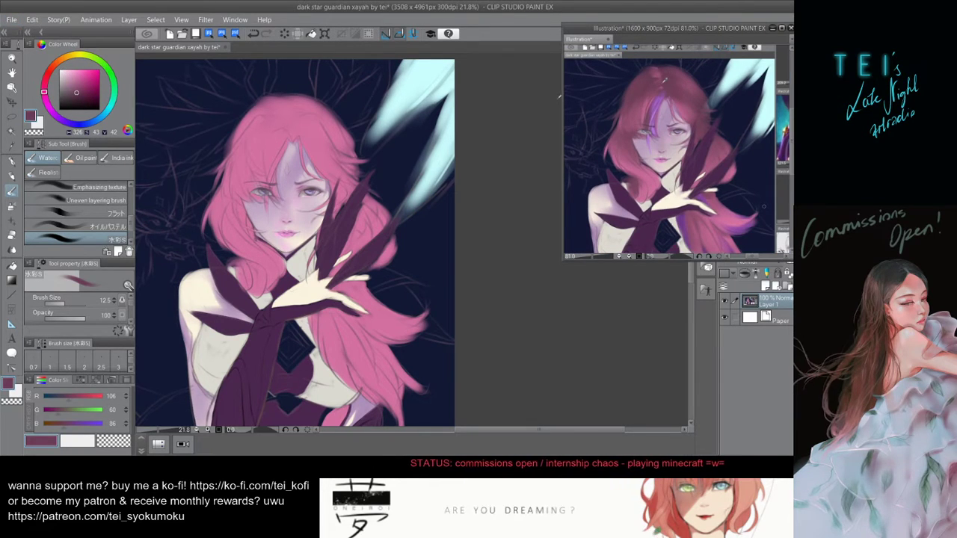
{"action": "left_click", "coordinate": [532, 346]}
{"action": "left_click", "coordinate": [769, 373]}
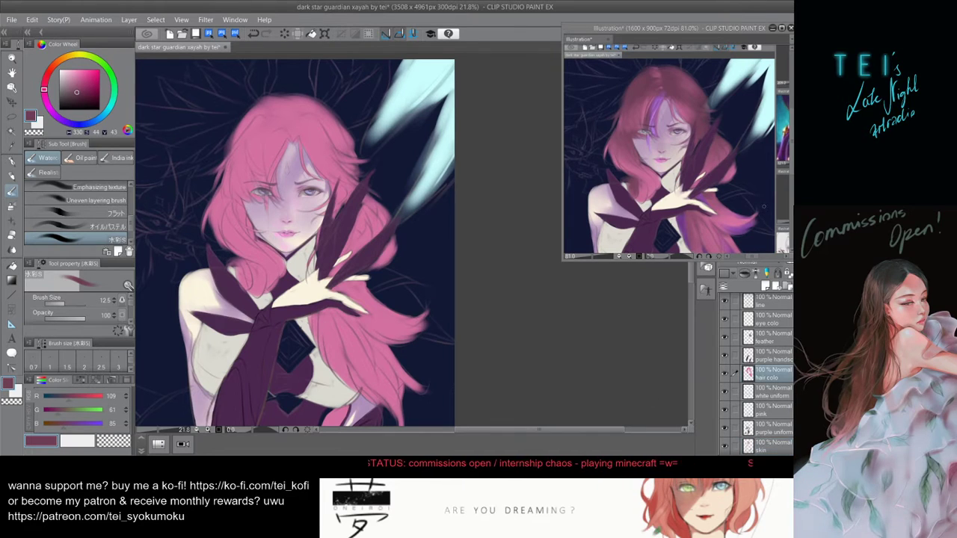
{"action": "scroll", "coordinate": [359, 306], "scroll_direction": "down", "scroll_amount": 2}
{"action": "scroll", "coordinate": [358, 306], "scroll_direction": "up", "scroll_amount": 1}
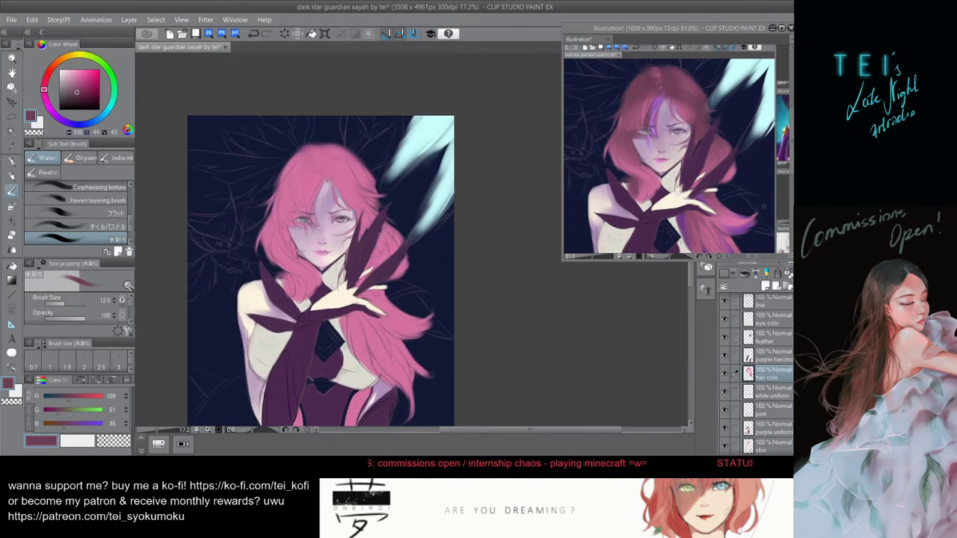
{"action": "left_click_drag", "start_coordinate": [367, 344], "coordinate": [354, 301]}
{"action": "scroll", "coordinate": [354, 301], "scroll_direction": "up", "scroll_amount": 2}
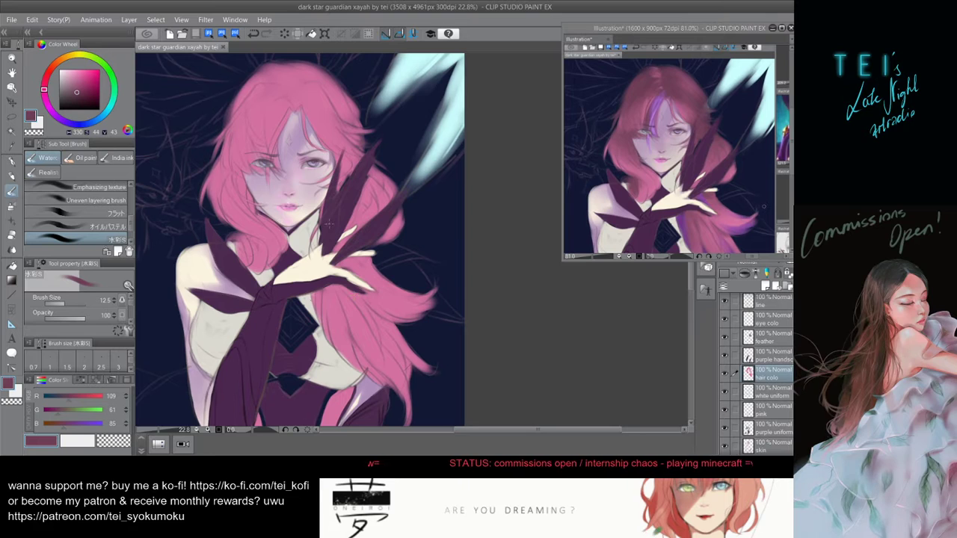
{"action": "scroll", "coordinate": [303, 111], "scroll_direction": "up", "scroll_amount": 2}
{"action": "scroll", "coordinate": [303, 111], "scroll_direction": "down", "scroll_amount": 1}
{"action": "scroll", "coordinate": [303, 110], "scroll_direction": "up", "scroll_amount": 1}
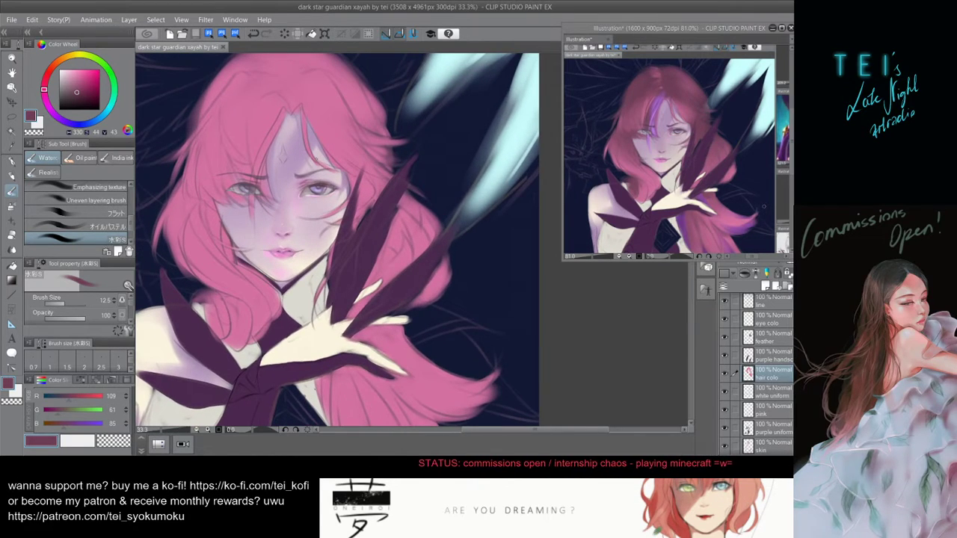
{"action": "scroll", "coordinate": [326, 225], "scroll_direction": "up", "scroll_amount": 1}
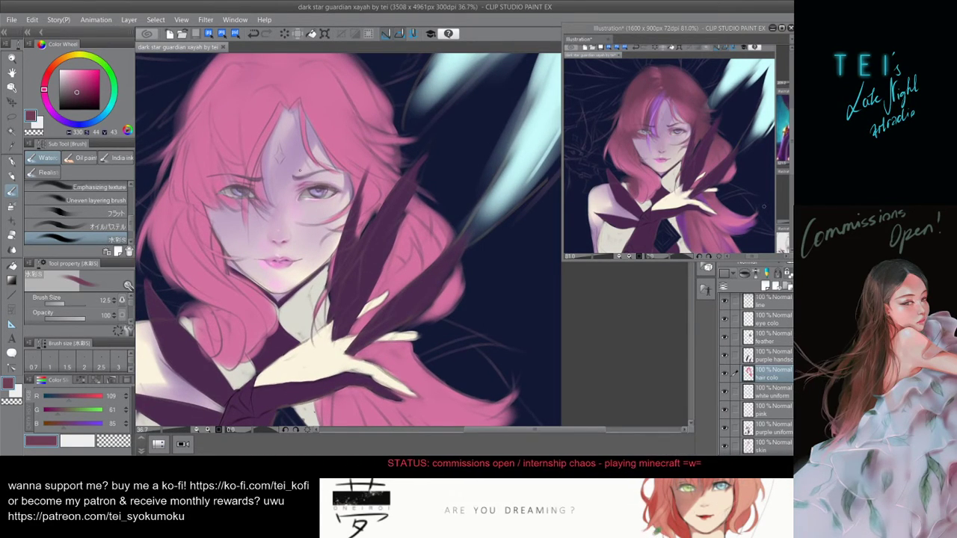
{"action": "scroll", "coordinate": [318, 148], "scroll_direction": "down", "scroll_amount": 4}
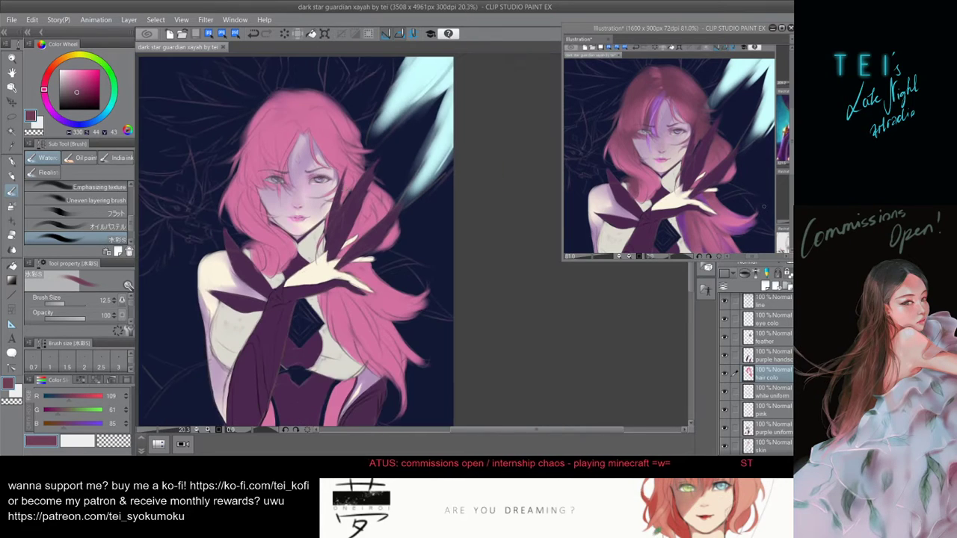
{"action": "scroll", "coordinate": [316, 150], "scroll_direction": "up", "scroll_amount": 1}
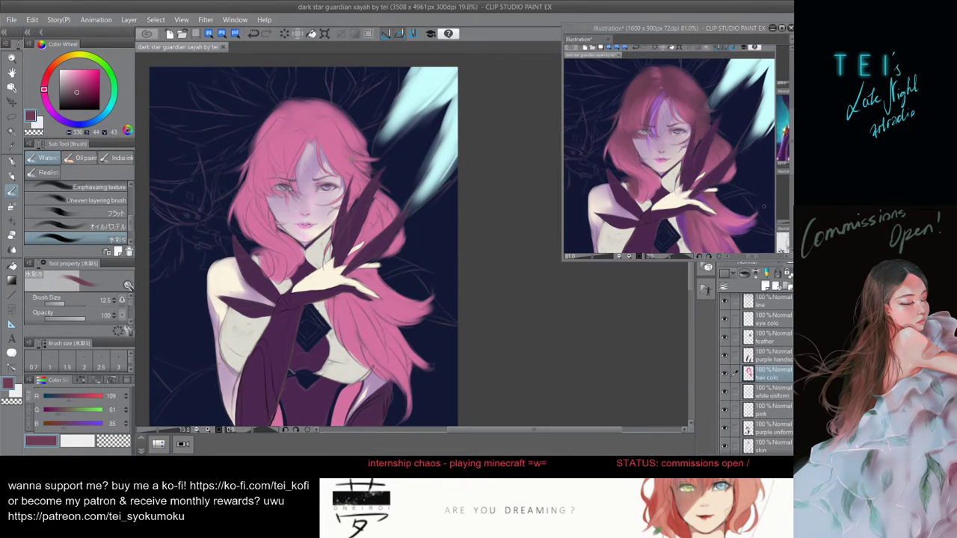
- Shade the crown and the hair near the raised feathers in dark mauve with brush sizes 1071.3, 827.0 and 502.3
{"action": "scroll", "coordinate": [352, 161], "scroll_direction": "down", "scroll_amount": 2}
{"action": "left_click_drag", "start_coordinate": [344, 181], "coordinate": [322, 156]}
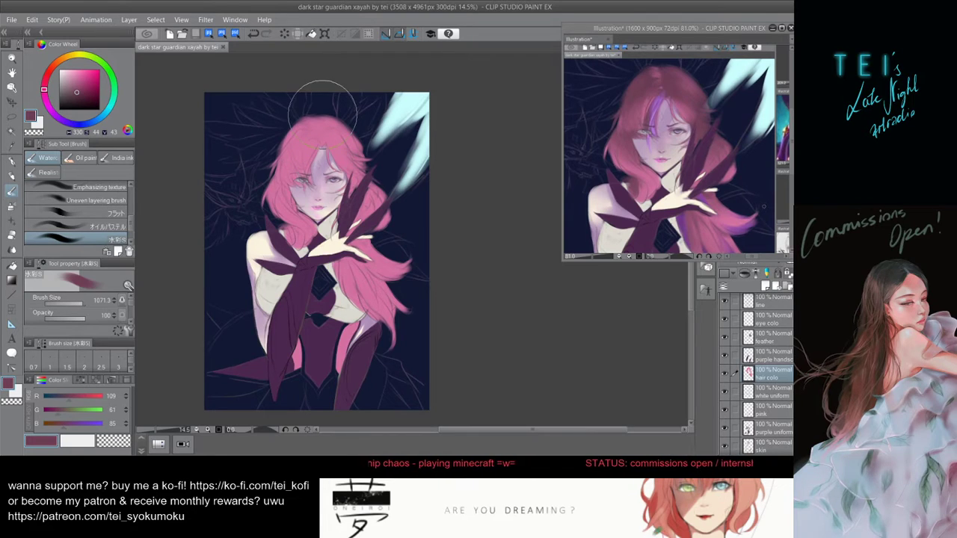
{"action": "mouse_move", "coordinate": [322, 114]}
{"action": "left_mouse_down"}
{"action": "mouse_move", "coordinate": [299, 122]}
{"action": "mouse_move", "coordinate": [292, 152]}
{"action": "mouse_move", "coordinate": [329, 119]}
{"action": "mouse_move", "coordinate": [320, 118]}
{"action": "mouse_move", "coordinate": [381, 138]}
{"action": "mouse_move", "coordinate": [357, 131]}
{"action": "left_mouse_up"}
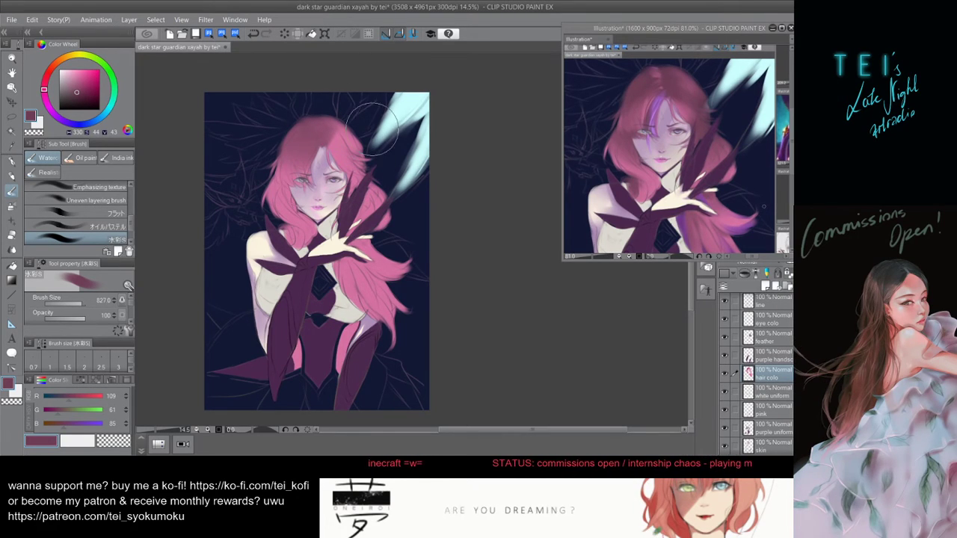
{"action": "left_click_drag", "start_coordinate": [368, 179], "coordinate": [368, 125]}
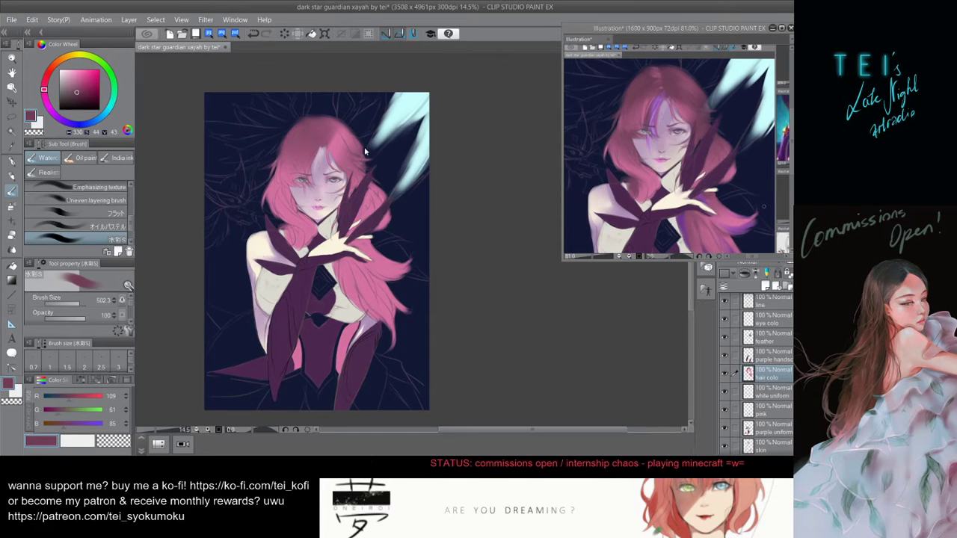
{"action": "left_click_drag", "start_coordinate": [363, 166], "coordinate": [362, 159]}
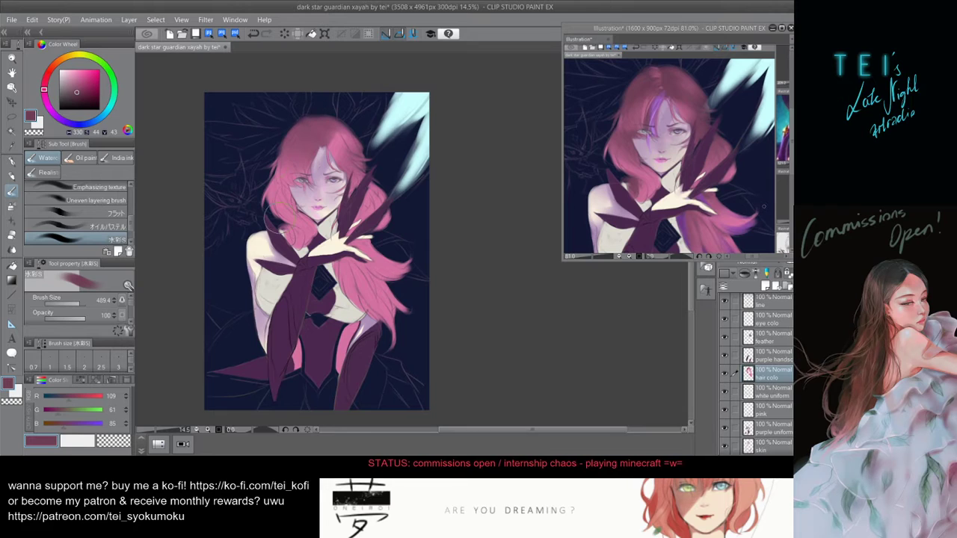
- Darken the outer hair locks on the covered-eye side down to the shoulder with brush sizes 465.1, 482.7 and 321.3
{"action": "left_click_drag", "start_coordinate": [290, 160], "coordinate": [278, 154]}
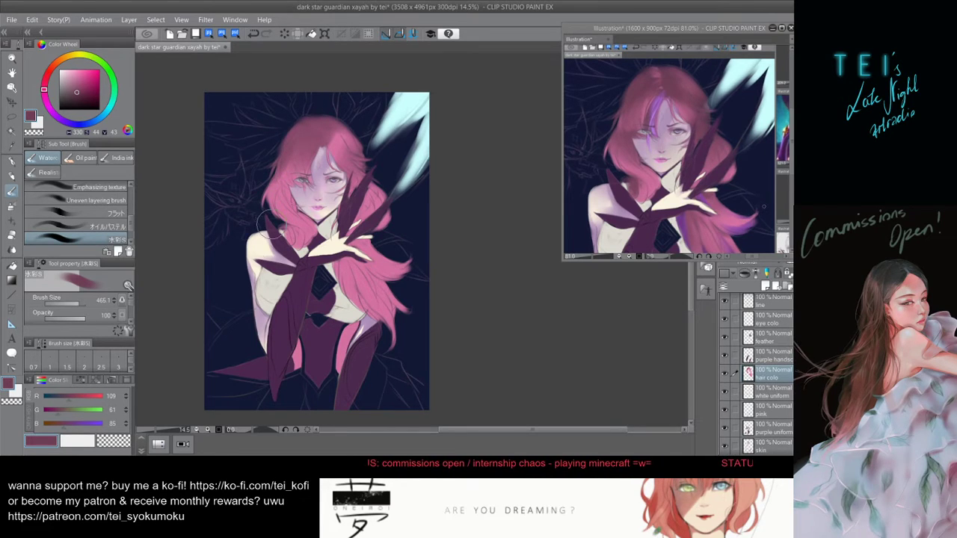
{"action": "left_click_drag", "start_coordinate": [298, 199], "coordinate": [303, 201]}
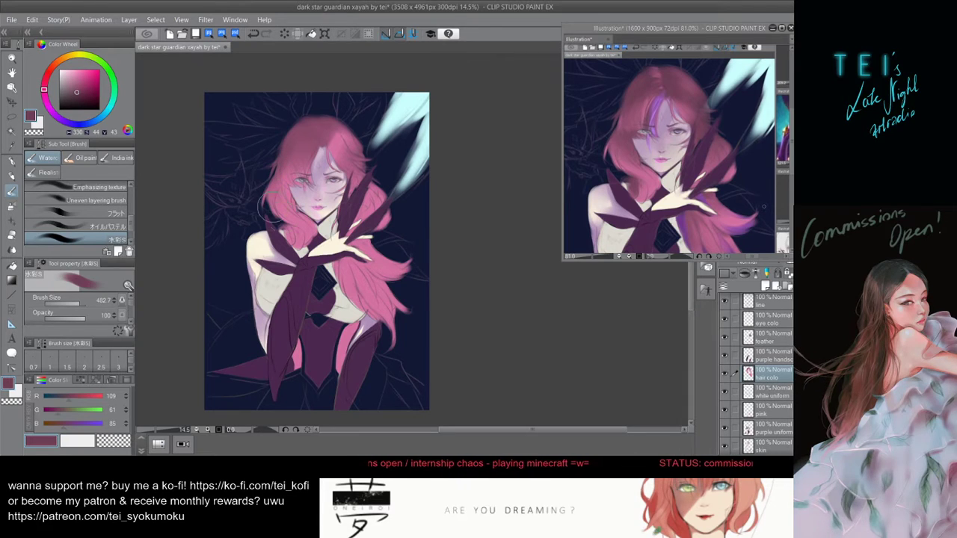
{"action": "left_click_drag", "start_coordinate": [307, 202], "coordinate": [300, 199]}
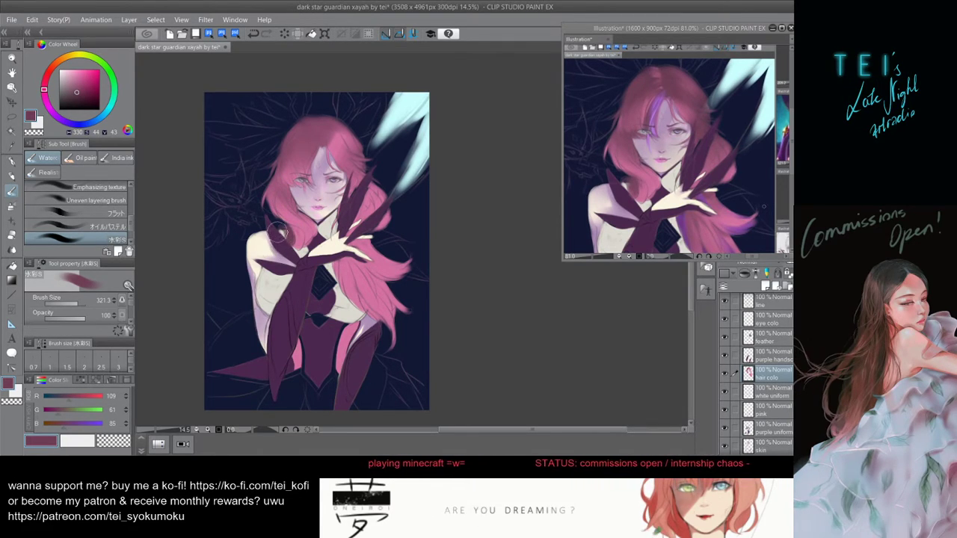
{"action": "left_click_drag", "start_coordinate": [303, 251], "coordinate": [306, 252], "text": "ctrl+alt"}
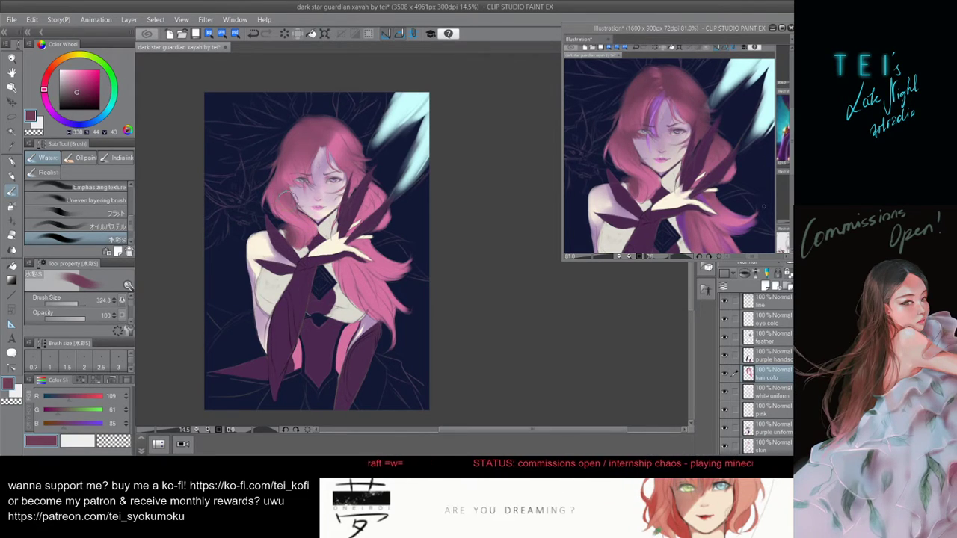
- Refine the shadow on the lock beside the covered-eye cheek with the brush reduced to 79.9 and enlarged to 213.2
{"action": "key", "text": "bracketleft"}
{"action": "key", "text": "bracketleft"}
{"action": "key", "text": "bracketleft"}
{"action": "key", "text": "bracketleft"}
{"action": "key", "text": "bracketleft"}
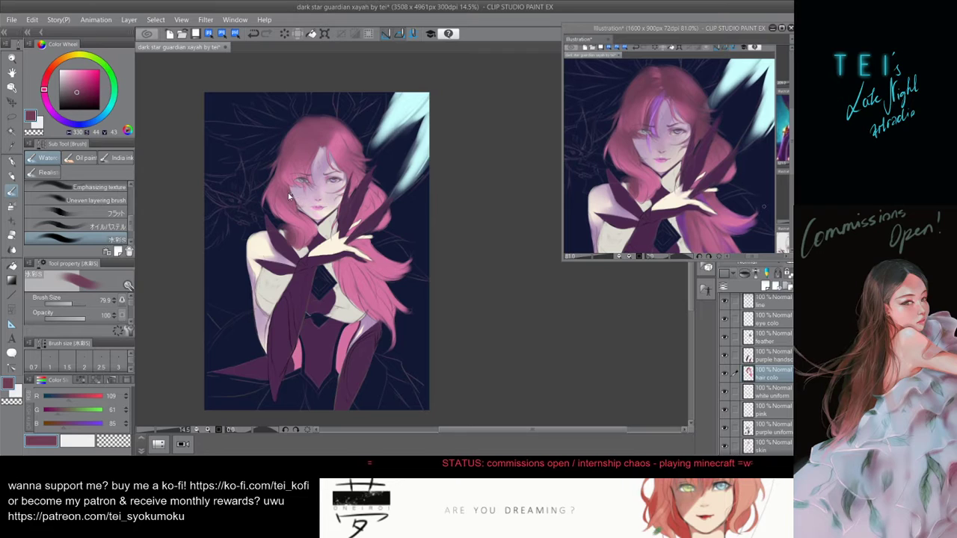
{"action": "key", "text": "bracketright"}
{"action": "key", "text": "bracketright"}
{"action": "key", "text": "bracketright"}
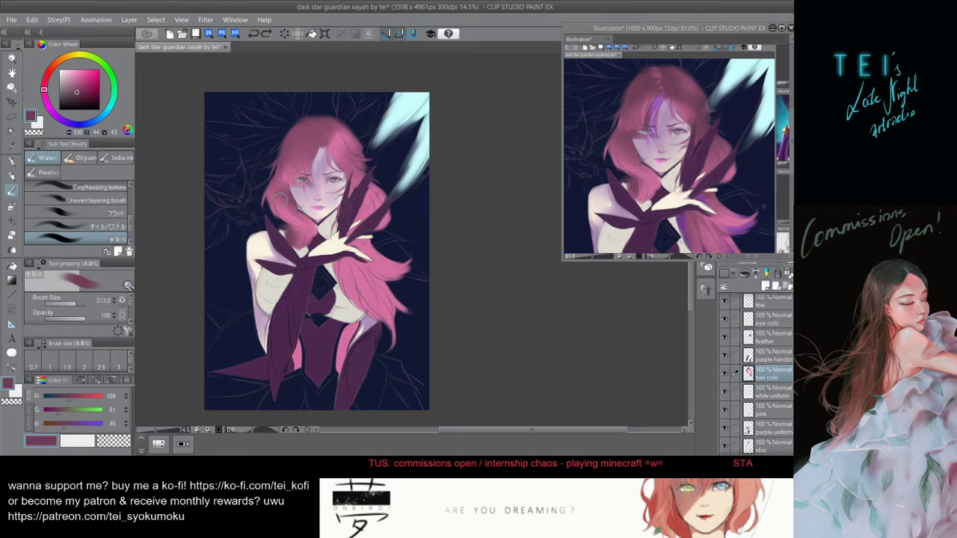
- Shade the hair behind the raised hand's feathers with brush sizes 647.1, 114.2 and 457.1
{"action": "left_click_drag", "start_coordinate": [351, 252], "coordinate": [369, 239], "text": "ctrl+alt"}
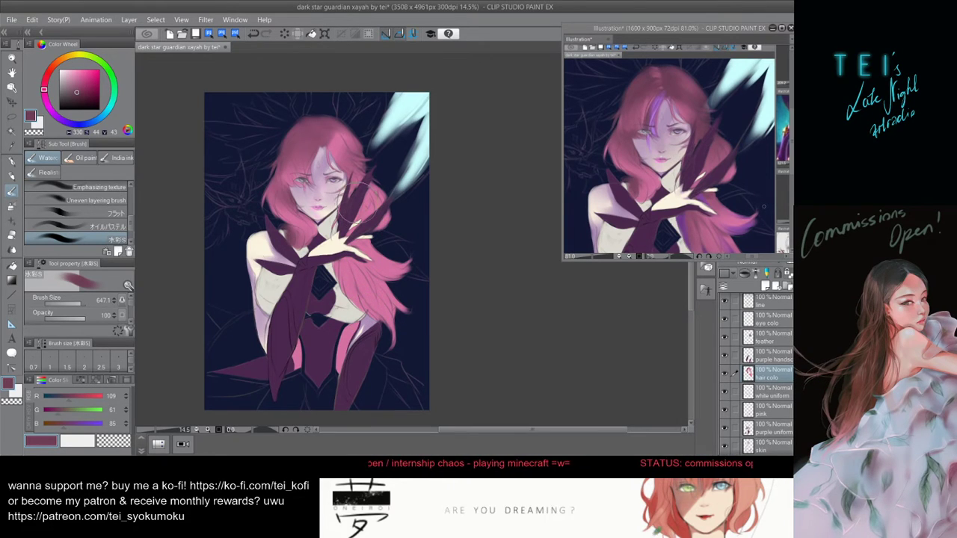
{"action": "left_click_drag", "start_coordinate": [343, 186], "coordinate": [350, 194], "text": "ctrl+alt"}
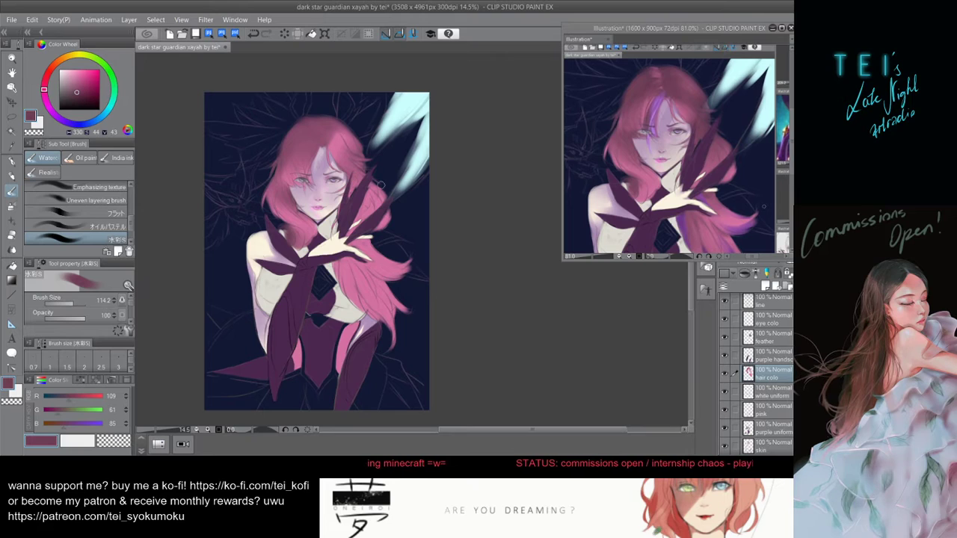
{"action": "mouse_move", "coordinate": [376, 191]}
{"action": "left_mouse_down", "text": "ctrl+alt"}
{"action": "mouse_move", "coordinate": [351, 179]}
{"action": "mouse_move", "coordinate": [354, 190]}
{"action": "left_mouse_up", "text": "ctrl+alt"}
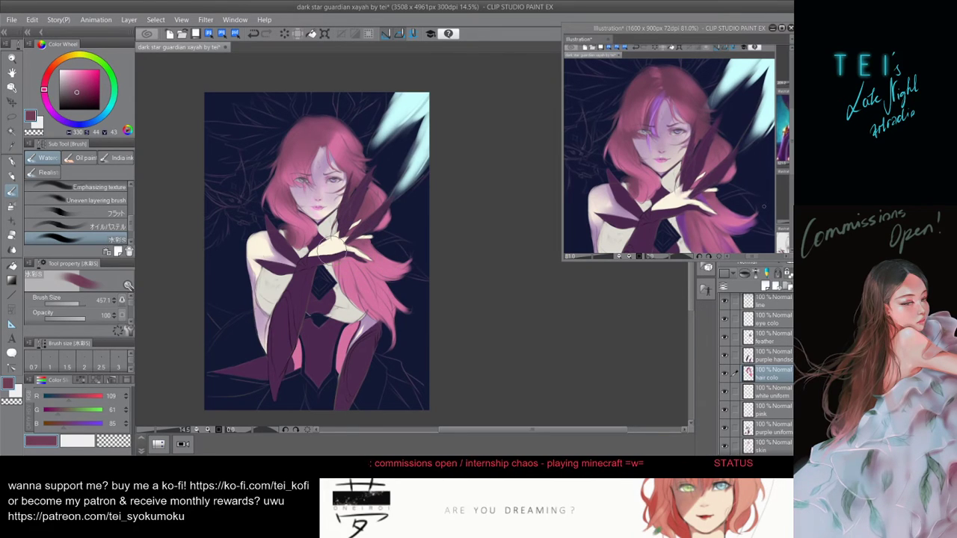
- Shade the long hair section below the raised hand with brush sizes 226.9, 291.4 and 206.0, undoing one stroke, and reduce the brush to 174.3
{"action": "scroll", "coordinate": [299, 216], "scroll_direction": "down", "scroll_amount": 1}
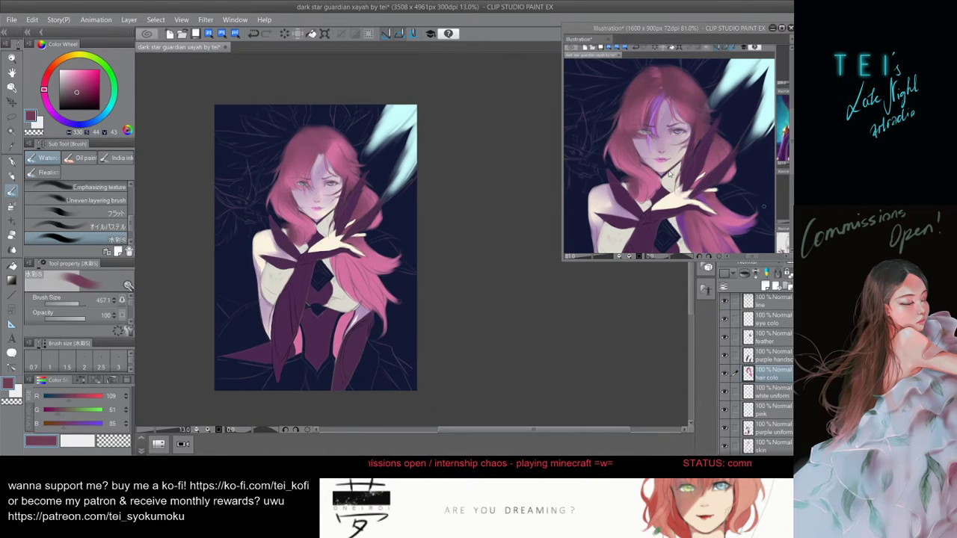
{"action": "scroll", "coordinate": [670, 173], "scroll_direction": "down", "scroll_amount": 2}
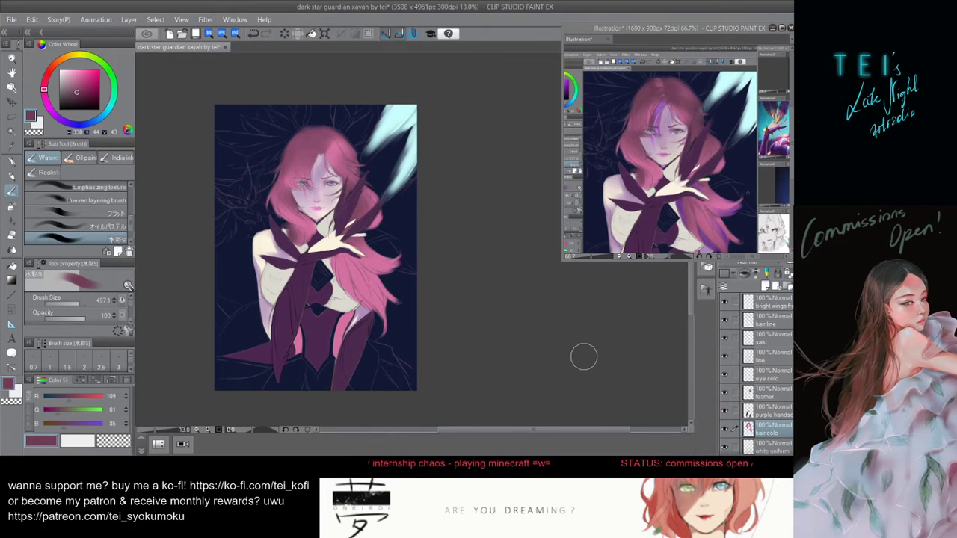
{"action": "left_click_drag", "start_coordinate": [352, 271], "coordinate": [337, 255]}
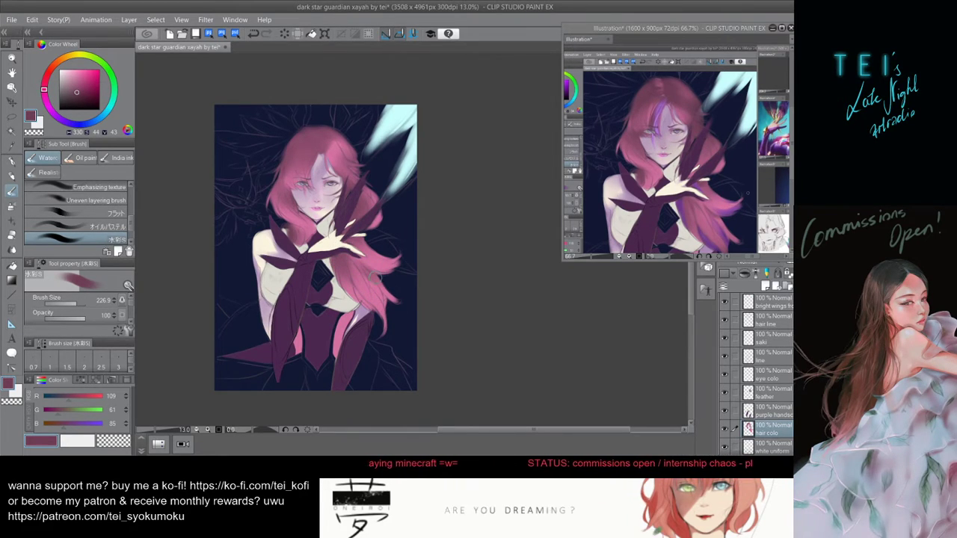
{"action": "mouse_move", "coordinate": [398, 288]}
{"action": "left_mouse_down"}
{"action": "mouse_move", "coordinate": [362, 269]}
{"action": "mouse_move", "coordinate": [389, 288]}
{"action": "left_mouse_up"}
{"action": "key", "text": "ctrl+z"}
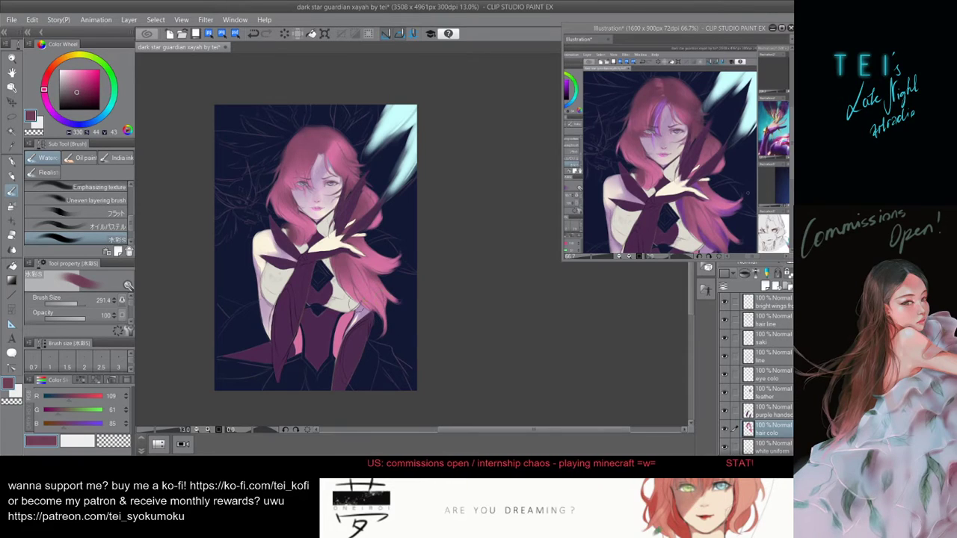
{"action": "left_click_drag", "start_coordinate": [366, 307], "coordinate": [357, 302]}
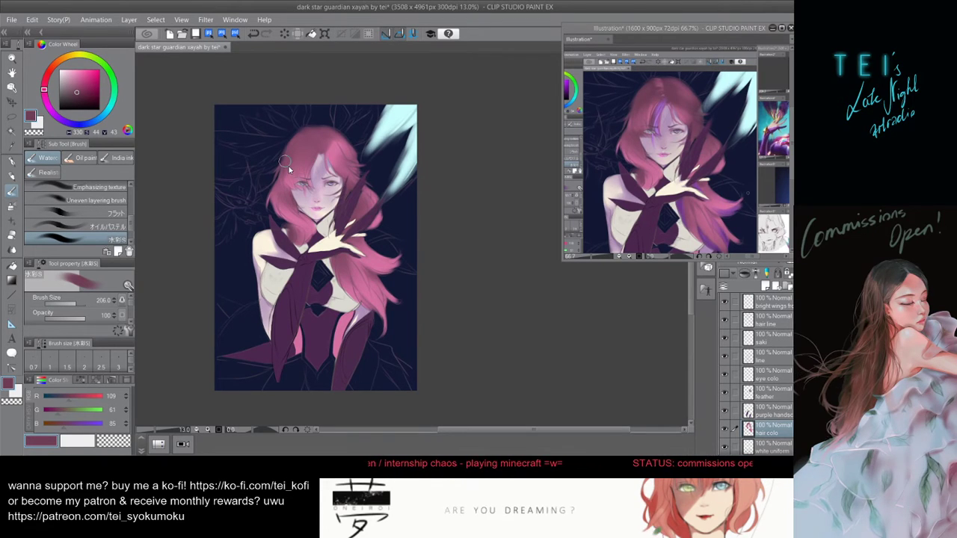
{"action": "key", "text": "]"}
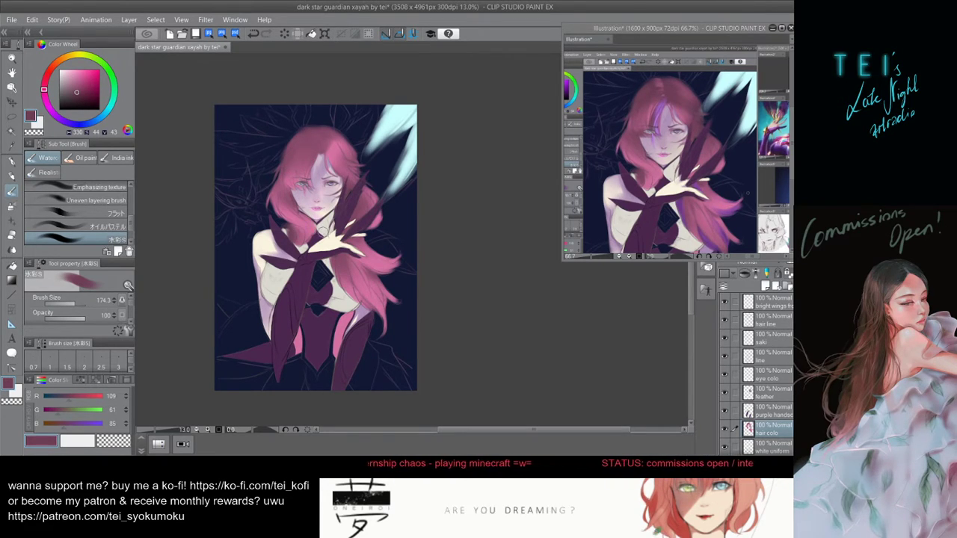
- Shade the upper forehead on the skin layer in sampled light mauve with brush sizes 463.2 and 244.0, undoing the stroke
{"action": "left_click", "coordinate": [324, 164], "text": "alt"}
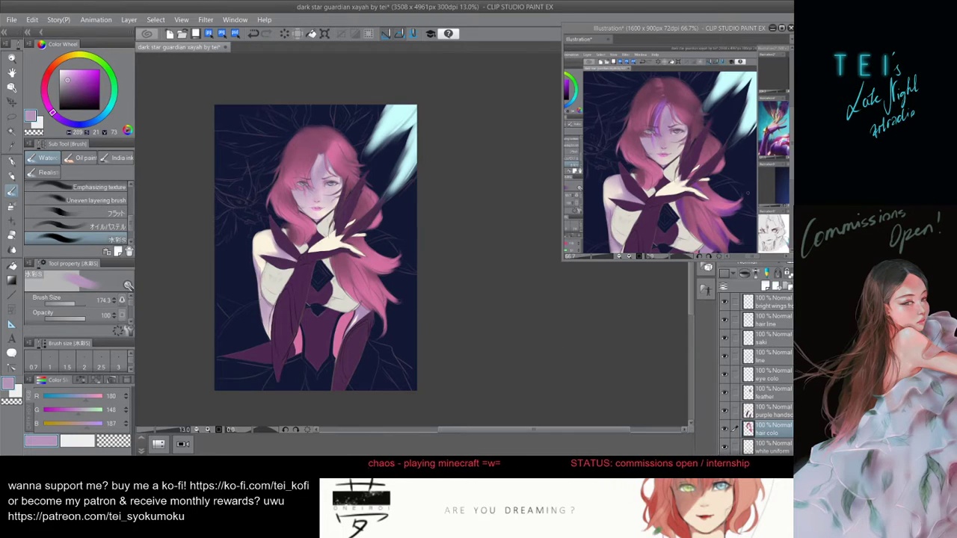
{"action": "scroll", "coordinate": [754, 374], "scroll_direction": "down", "scroll_amount": 4}
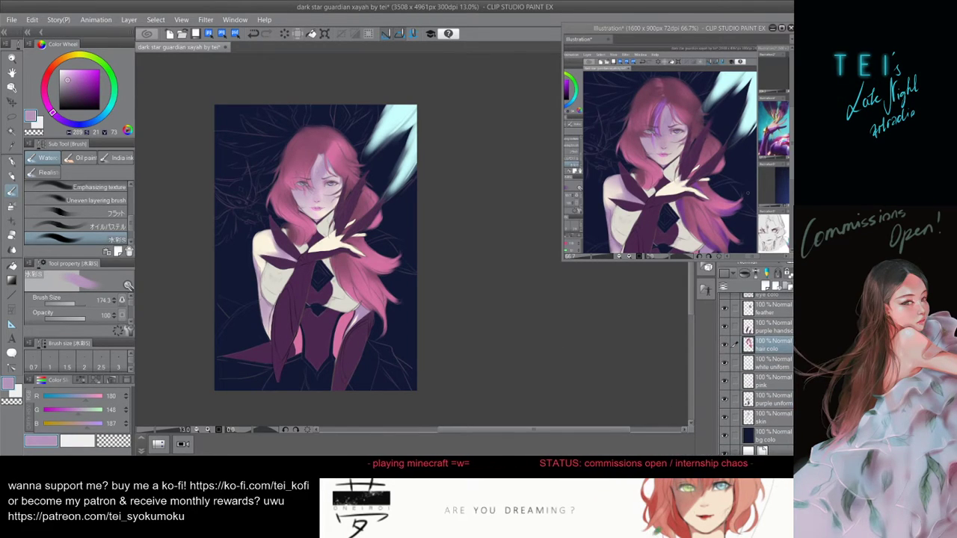
{"action": "left_click", "coordinate": [770, 417]}
{"action": "key", "text": "bracketright"}
{"action": "key", "text": "bracketright"}
{"action": "key", "text": "bracketright"}
{"action": "key", "text": "bracketright"}
{"action": "key", "text": "bracketright"}
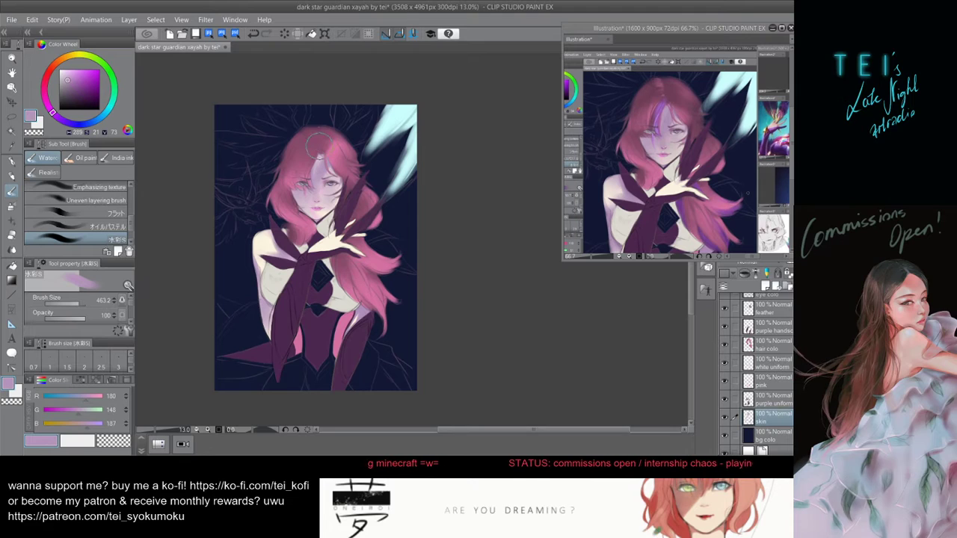
{"action": "key", "text": "bracketleft"}
{"action": "key", "text": "bracketleft"}
{"action": "key", "text": "bracketleft"}
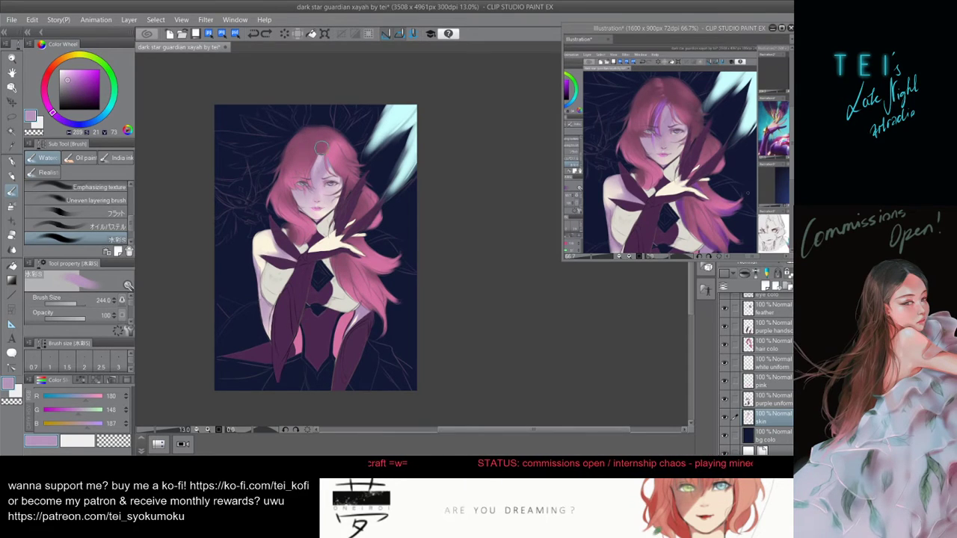
{"action": "mouse_move", "coordinate": [316, 199]}
{"action": "left_mouse_down"}
{"action": "mouse_move", "coordinate": [321, 161]}
{"action": "mouse_move", "coordinate": [319, 171]}
{"action": "left_mouse_up"}
{"action": "key", "text": "bracketright"}
{"action": "key", "text": "bracketright"}
{"action": "key", "text": "ctrl+z"}
- Touch up the forehead beside the hair parting with the brush reduced to 78.3, undoing one stroke
{"action": "key", "text": "bracketleft"}
{"action": "key", "text": "bracketleft"}
{"action": "key", "text": "bracketleft"}
{"action": "key", "text": "bracketleft"}
{"action": "key", "text": "bracketleft"}
{"action": "key", "text": "bracketleft"}
{"action": "key", "text": "bracketleft"}
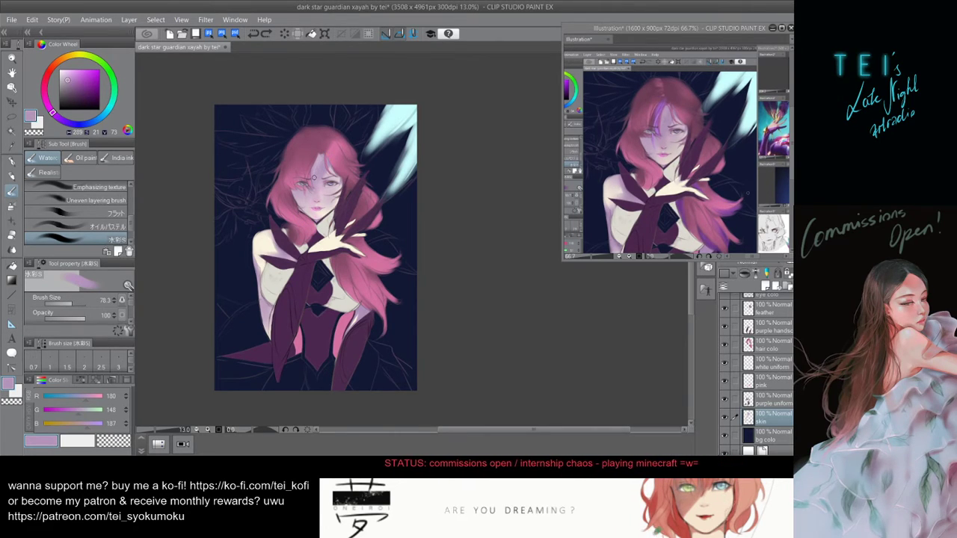
{"action": "left_click", "coordinate": [322, 168]}
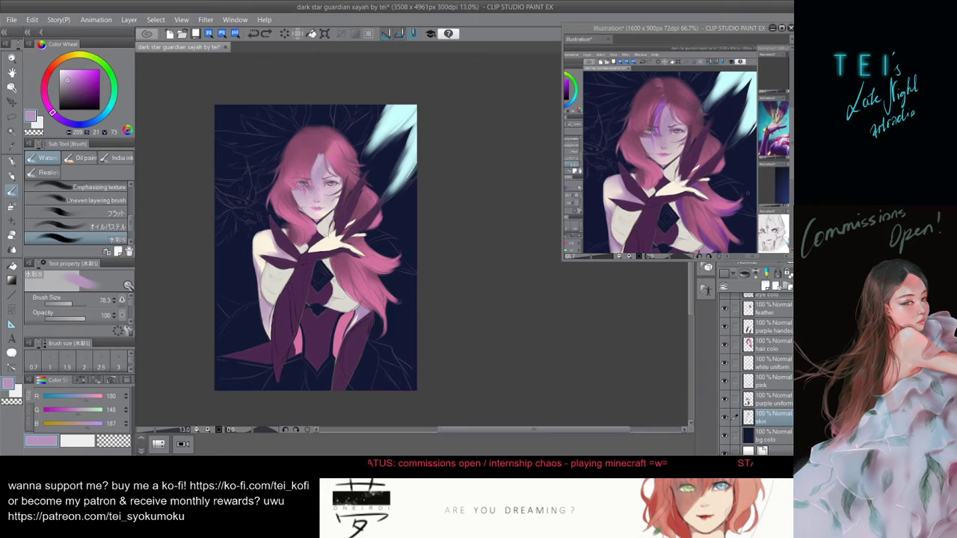
{"action": "key", "text": "ctrl+z"}
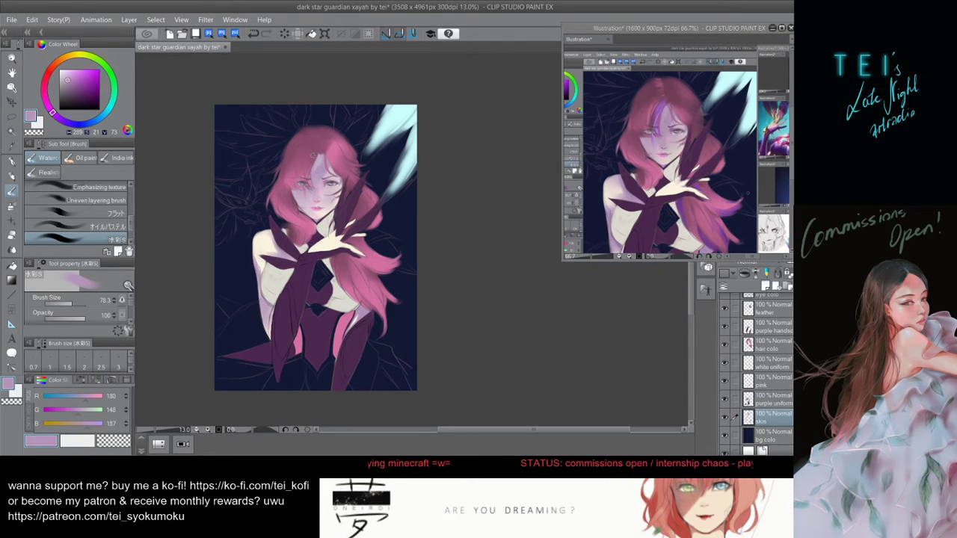
{"action": "key", "text": "alt"}
{"action": "key", "text": "alt"}
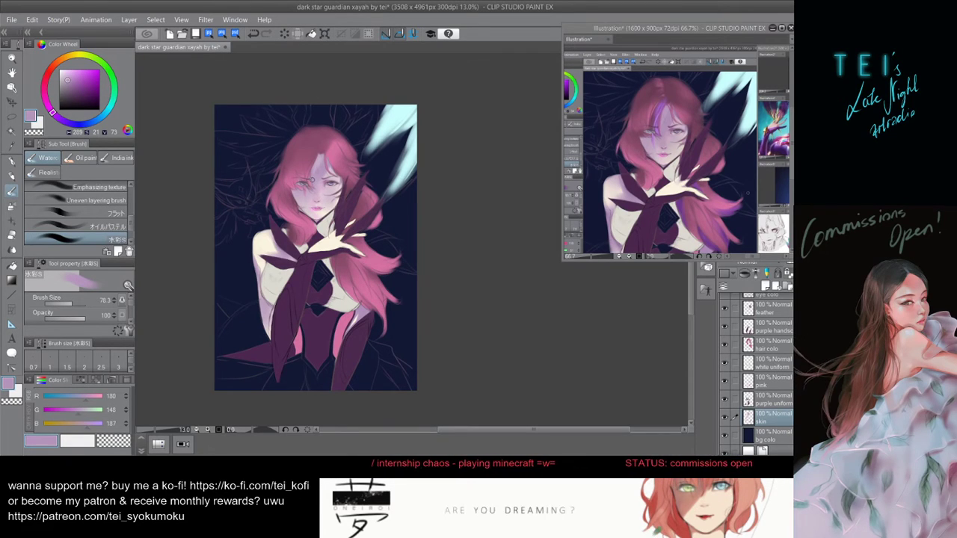
- Shade the hair crown on the hair colo layer in sampled dark pink (R138 G76 B108) with brush sizes 78.3 and 113.8
{"action": "left_click", "coordinate": [343, 190], "text": "alt"}
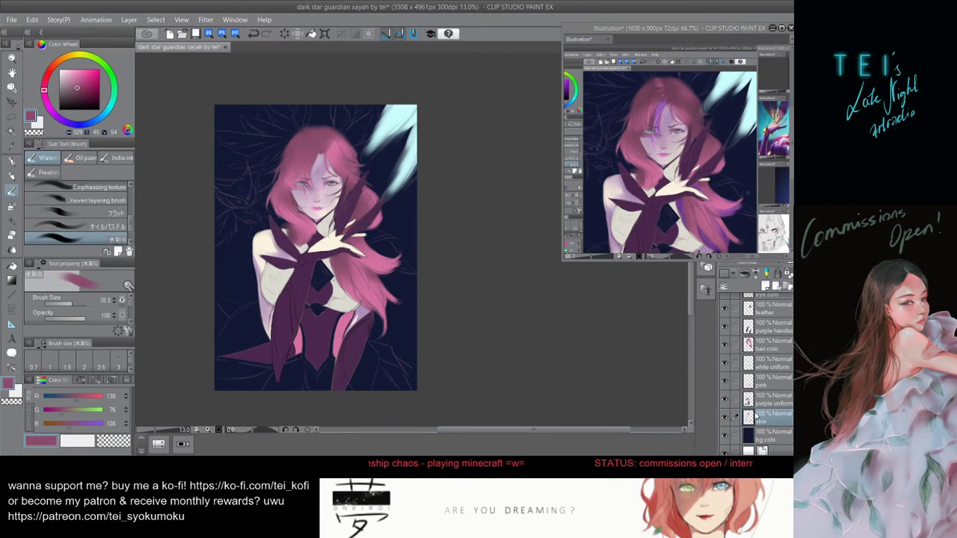
{"action": "left_click", "coordinate": [770, 345]}
{"action": "left_click_drag", "start_coordinate": [400, 153], "coordinate": [402, 162]}
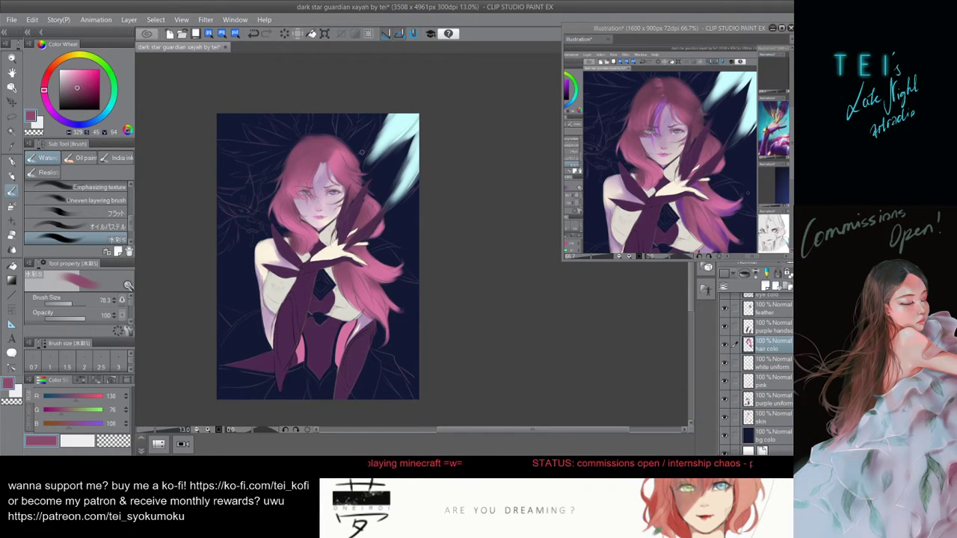
{"action": "scroll", "coordinate": [361, 152], "scroll_direction": "up", "scroll_amount": 2}
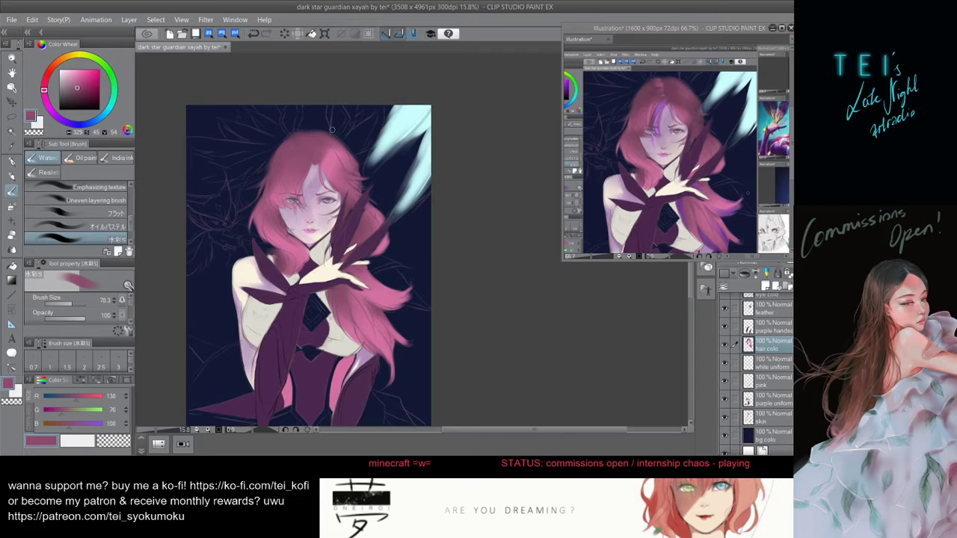
{"action": "mouse_move", "coordinate": [317, 147]}
{"action": "left_mouse_down"}
{"action": "mouse_move", "coordinate": [322, 168]}
{"action": "mouse_move", "coordinate": [319, 149]}
{"action": "left_mouse_up"}
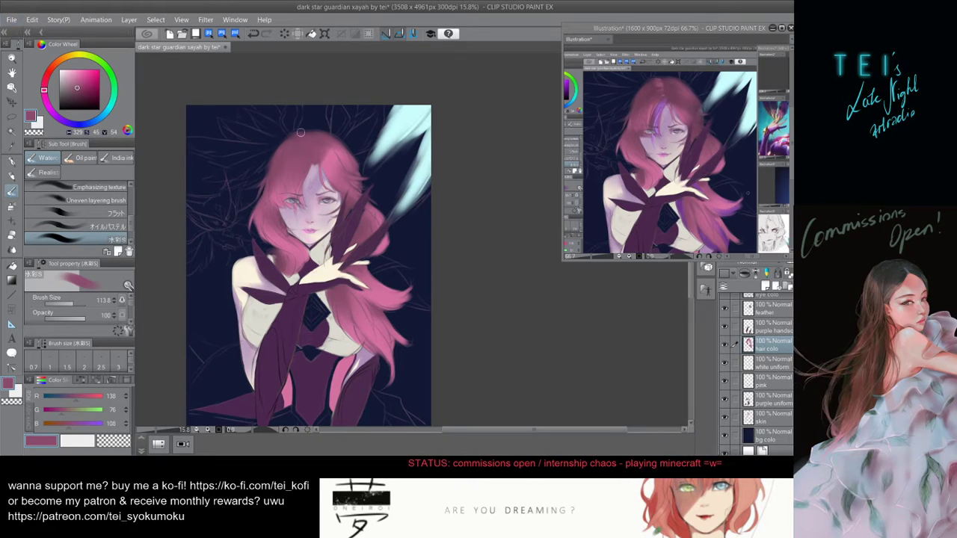
- Blend sampled lighter pink (R210 G113 B160) into the crown and fringe, varying the brush between 162.9 and 43.3 and ending at 47.7
{"action": "left_click", "coordinate": [326, 158], "text": "alt"}
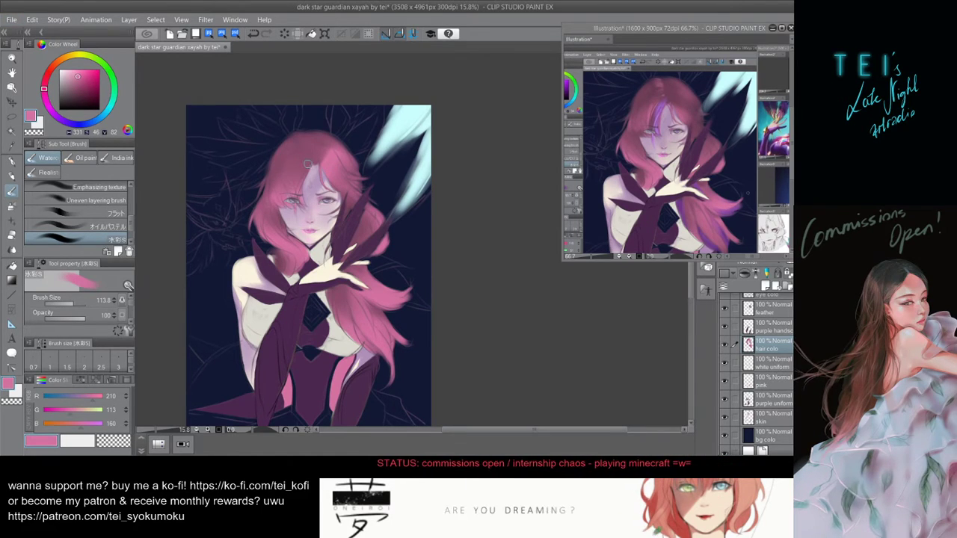
{"action": "left_click_drag", "start_coordinate": [314, 163], "coordinate": [309, 163], "text": "ctrl+alt"}
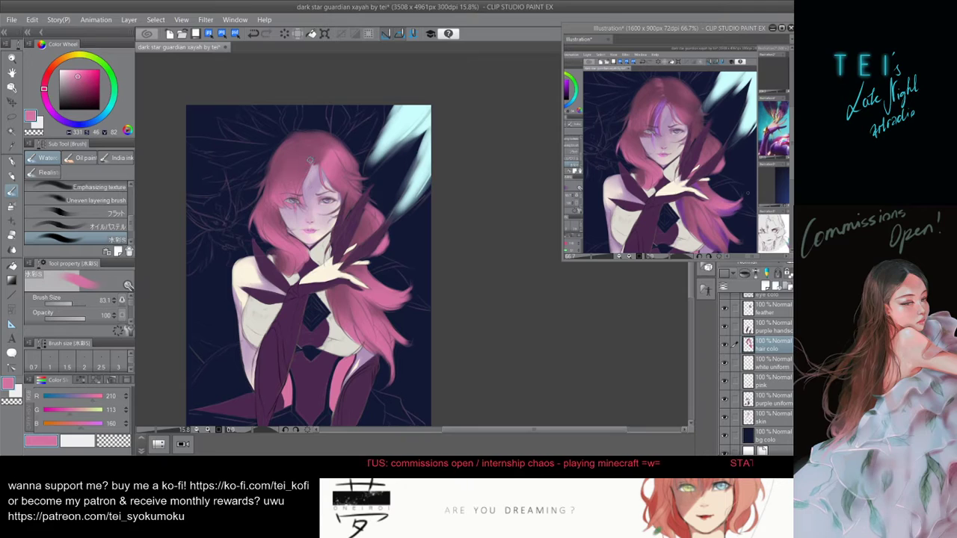
{"action": "key", "text": "bracketright"}
{"action": "key", "text": "bracketright"}
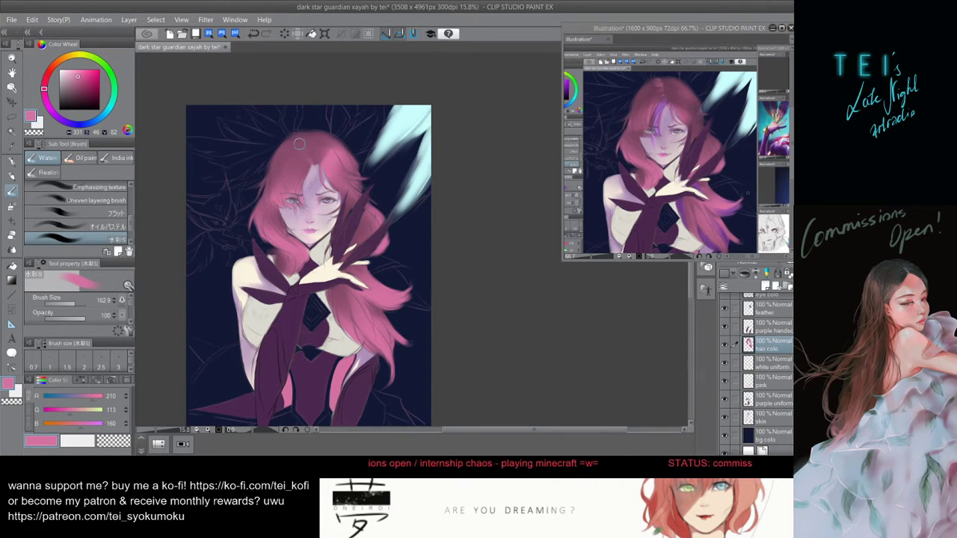
{"action": "key", "text": "bracketleft"}
{"action": "key", "text": "bracketleft"}
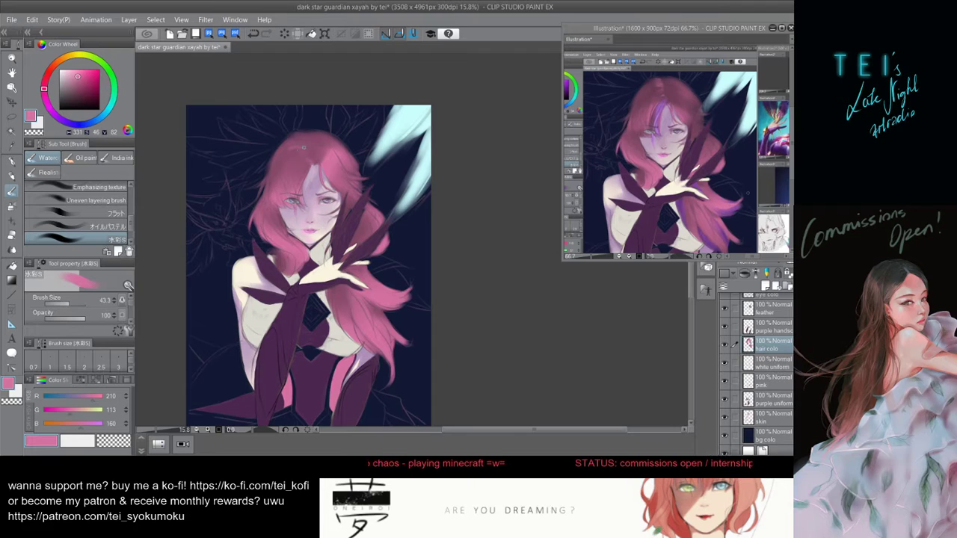
{"action": "key", "text": "bracketleft"}
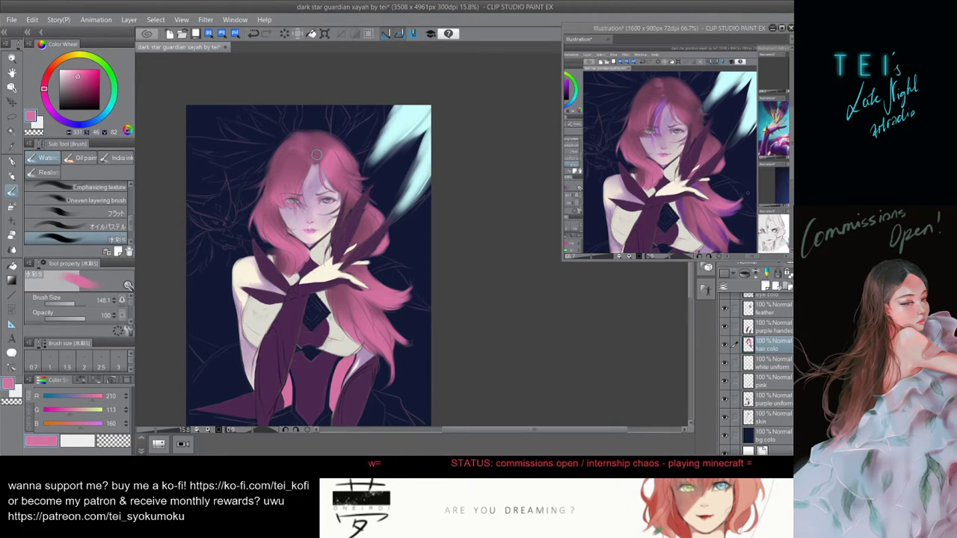
{"action": "key", "text": "bracketleft"}
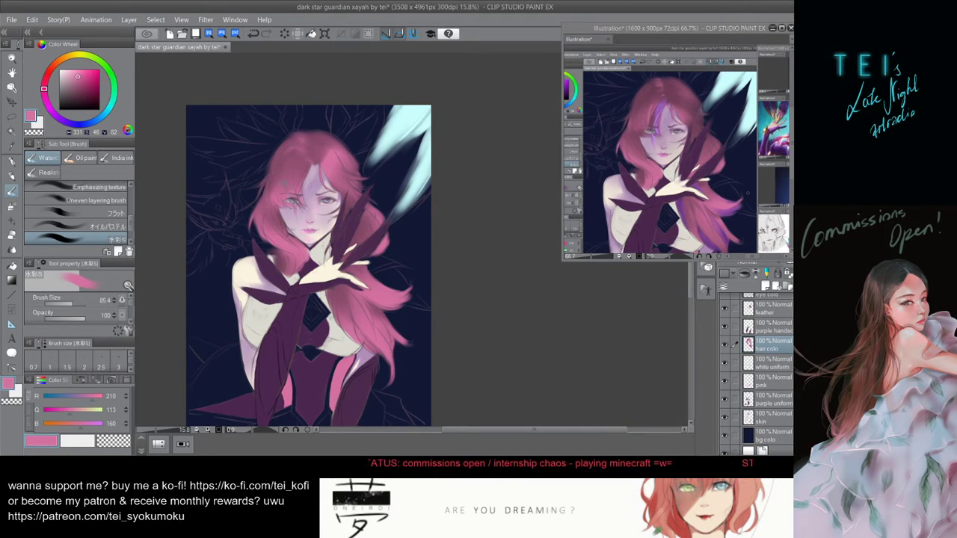
{"action": "mouse_move", "coordinate": [306, 157]}
{"action": "left_mouse_down", "text": "ctrl+alt"}
{"action": "mouse_move", "coordinate": [316, 157]}
{"action": "mouse_move", "coordinate": [307, 157]}
{"action": "left_mouse_up", "text": "ctrl+alt"}
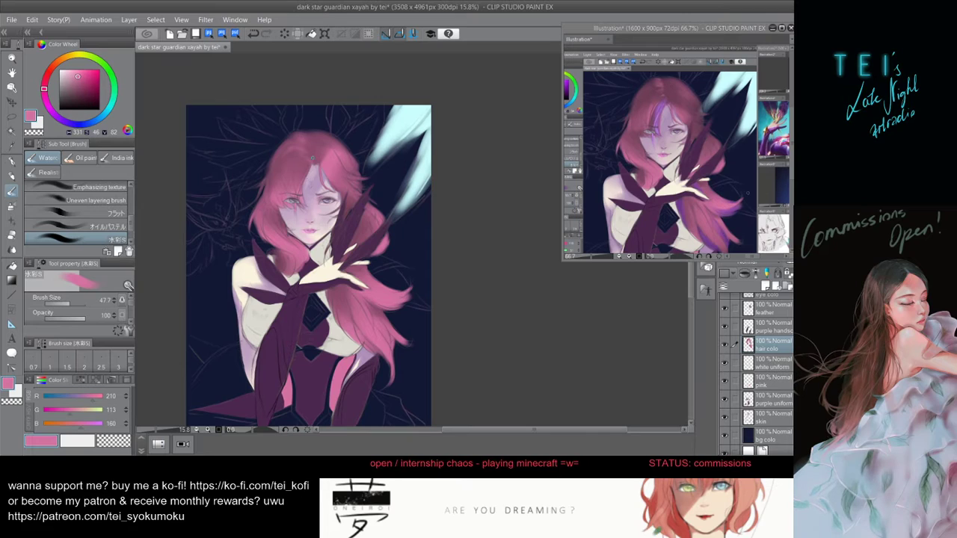
- Paint a purple strand over the forehead in R154 G93 B171 sampled from the reference, with brush sizes 47.7 and 135.1
{"action": "left_click", "coordinate": [676, 120]}
{"action": "left_click", "coordinate": [656, 118], "text": "alt"}
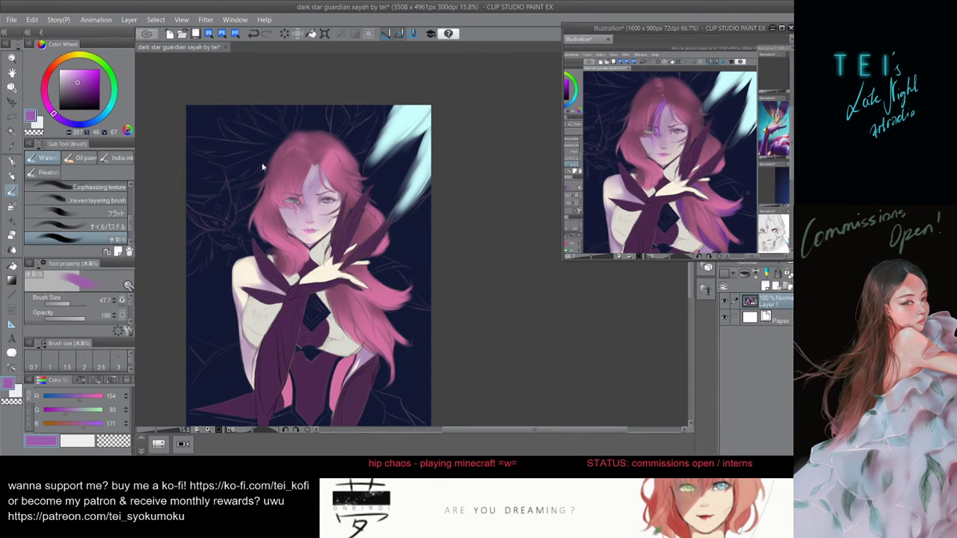
{"action": "left_click", "coordinate": [294, 200]}
{"action": "left_click_drag", "start_coordinate": [304, 186], "coordinate": [301, 218]}
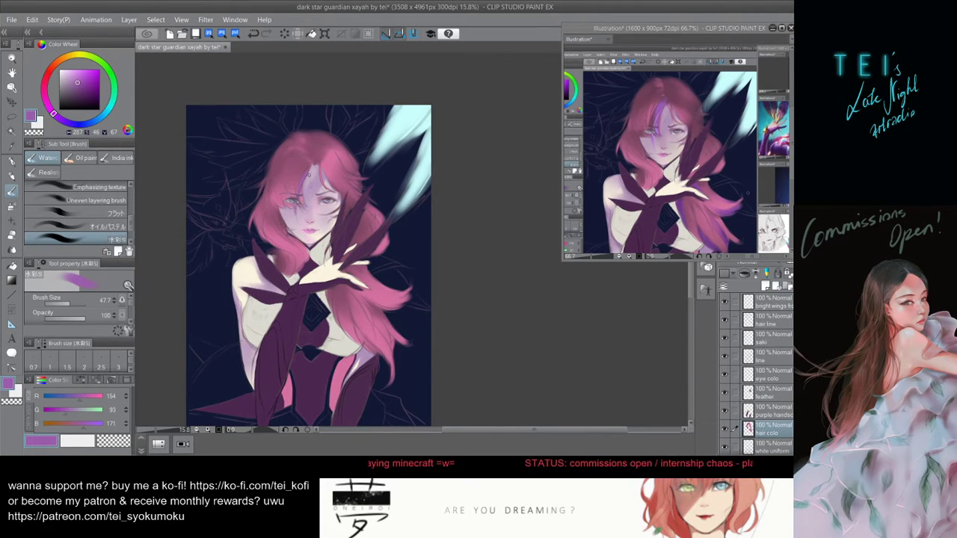
{"action": "left_click_drag", "start_coordinate": [305, 177], "coordinate": [294, 212]}
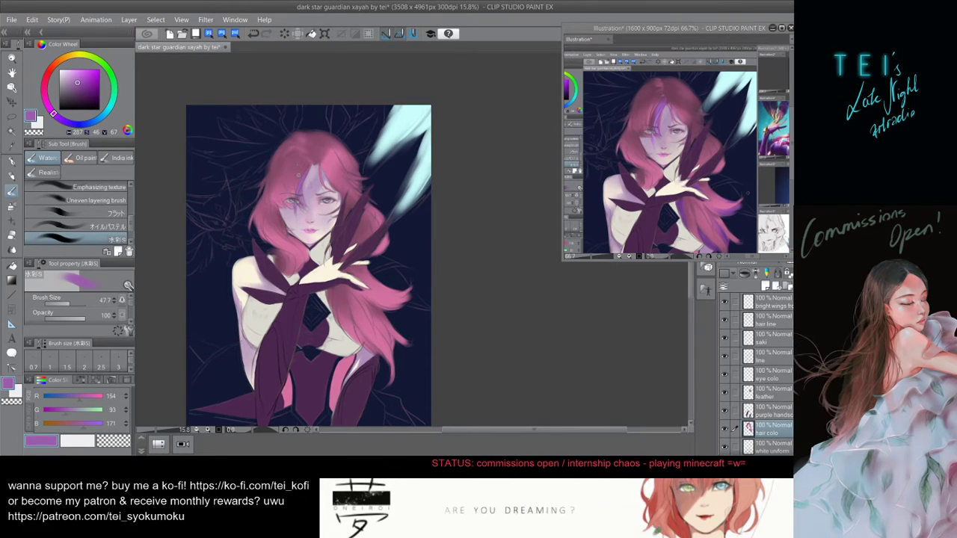
{"action": "left_click_drag", "start_coordinate": [301, 160], "coordinate": [309, 160], "text": "ctrl+alt"}
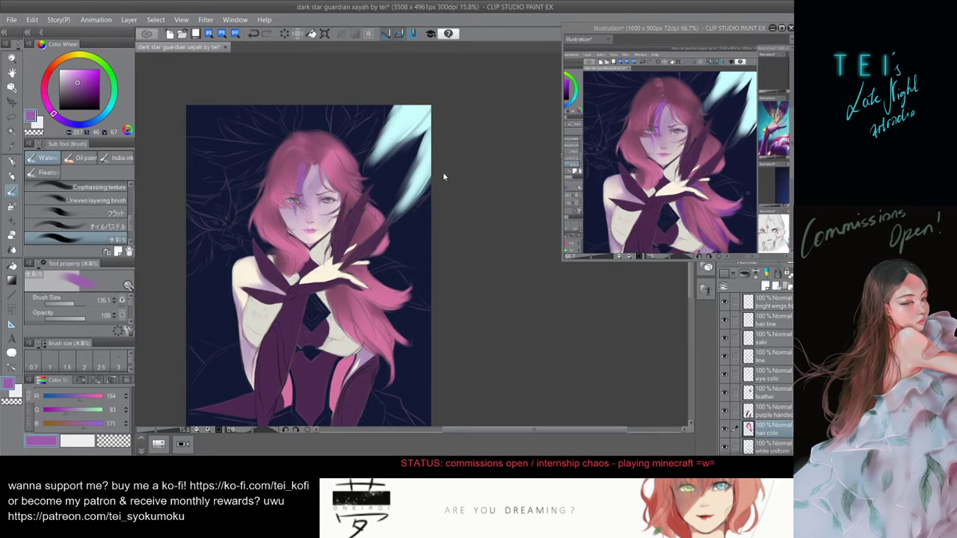
- Refine the purple forehead strand against the character references with brush sizes 47.8 and 17.6
{"action": "left_click", "coordinate": [741, 207]}
{"action": "left_click_drag", "start_coordinate": [741, 207], "coordinate": [693, 180]}
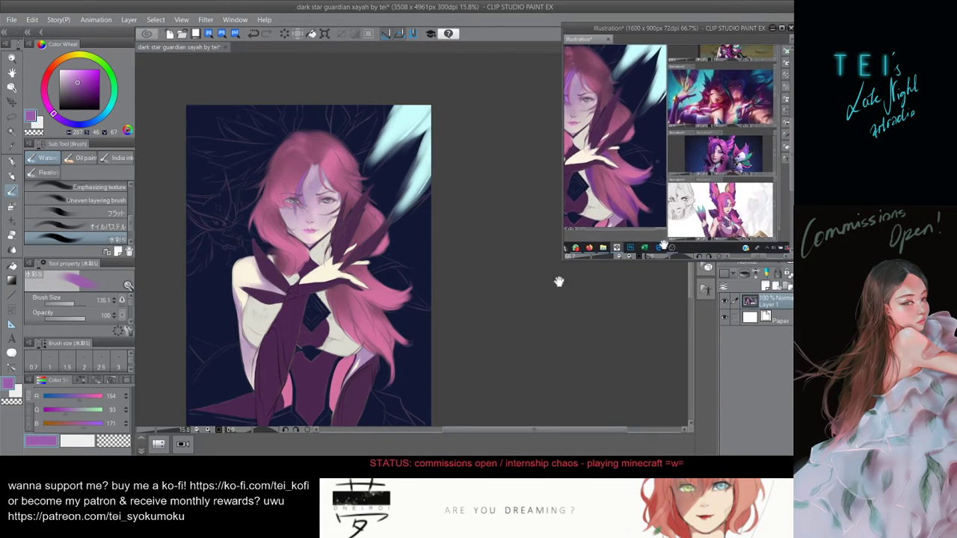
{"action": "left_click", "coordinate": [557, 279]}
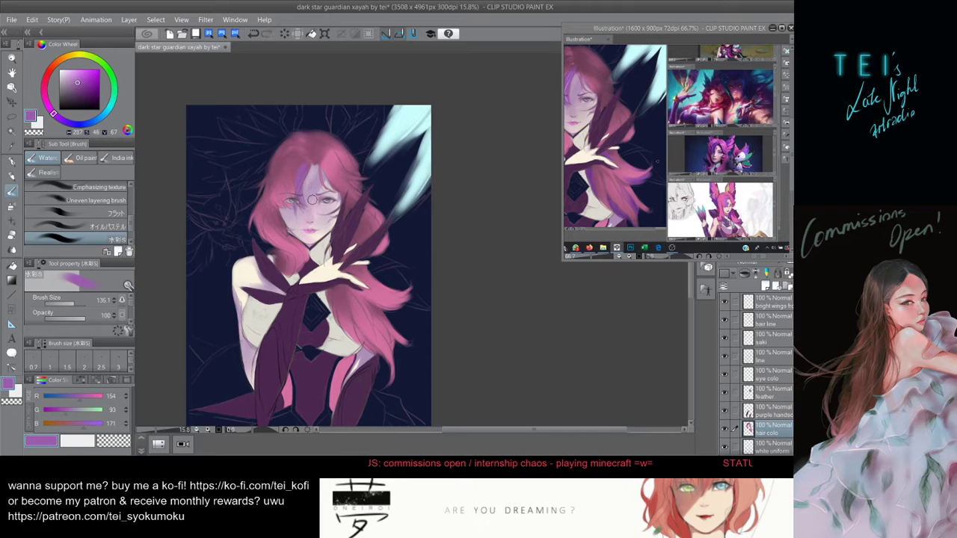
{"action": "left_click", "coordinate": [652, 138]}
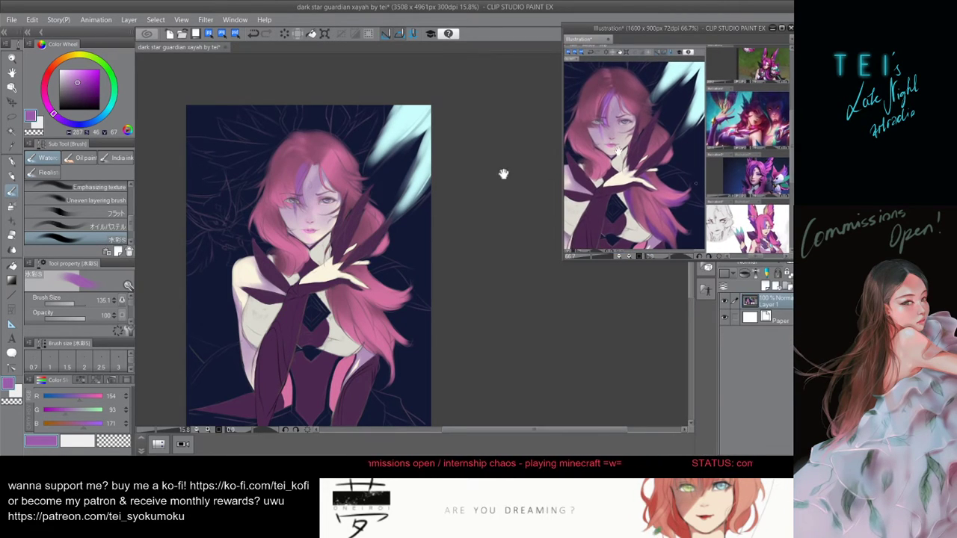
{"action": "left_click", "coordinate": [480, 323]}
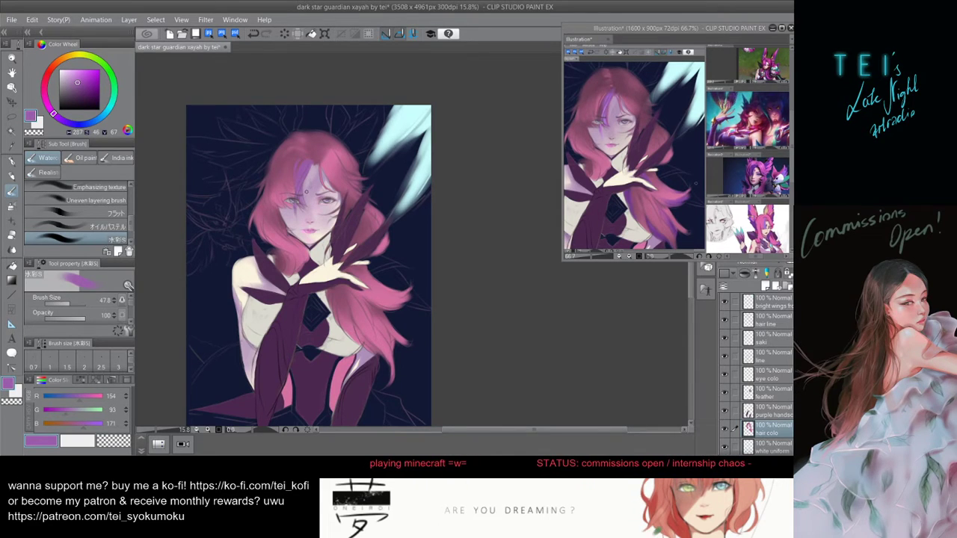
{"action": "key", "text": "bracketleft"}
{"action": "key", "text": "bracketleft"}
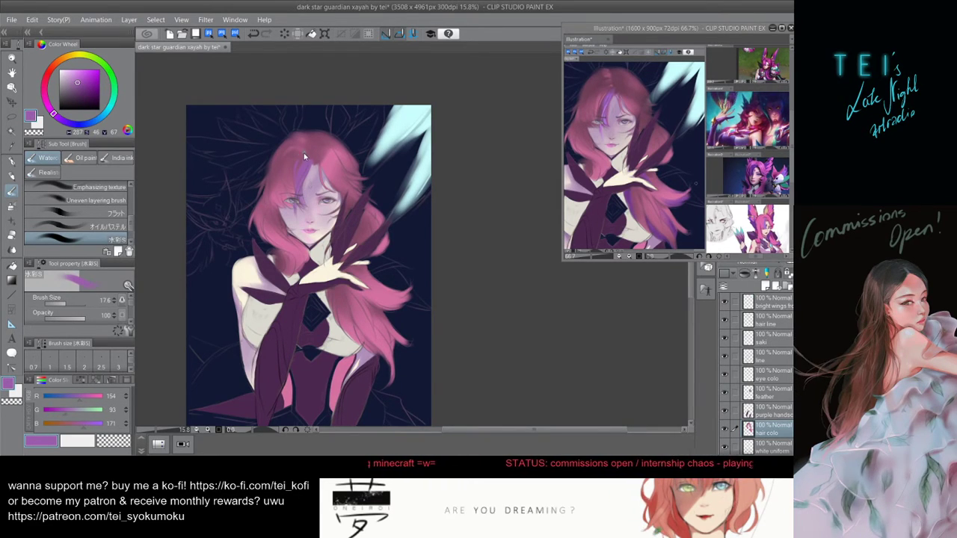
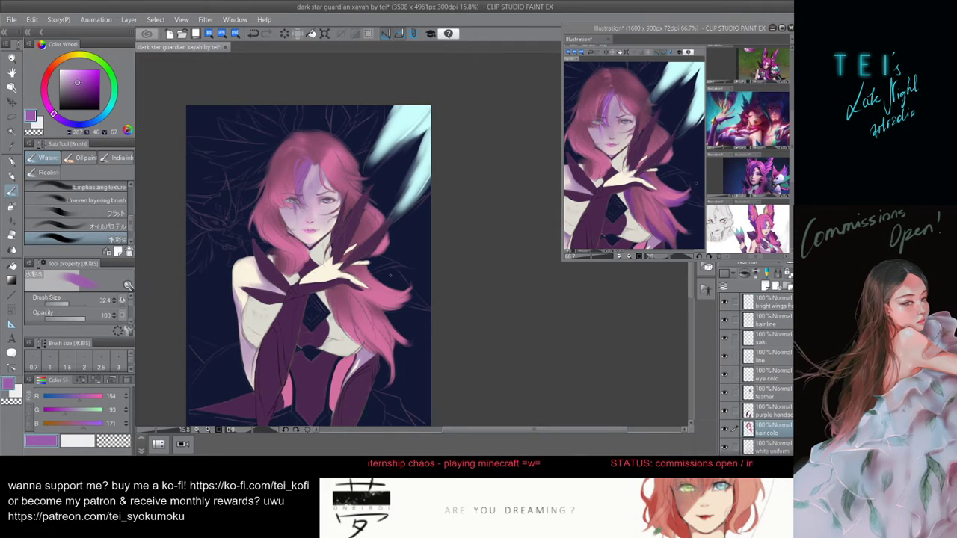
- Try shading the hair below the raised hand in reference-sampled dark purple (R111 G54 B133) with brush size 172.1, and undo the stroke
{"action": "scroll", "coordinate": [390, 276], "scroll_direction": "up", "scroll_amount": 2}
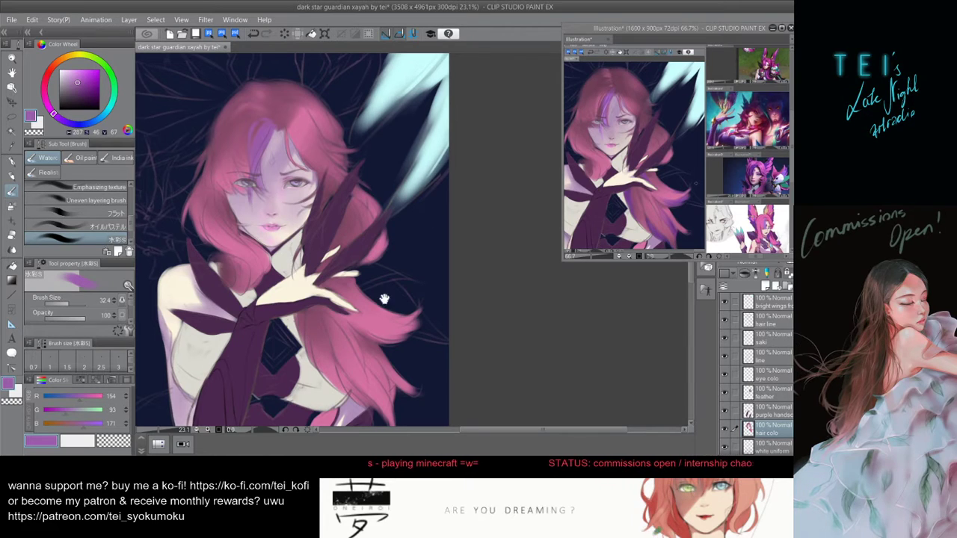
{"action": "left_click_drag", "start_coordinate": [384, 299], "coordinate": [369, 251]}
{"action": "left_click", "coordinate": [517, 221]}
{"action": "left_click", "coordinate": [516, 221], "text": "alt"}
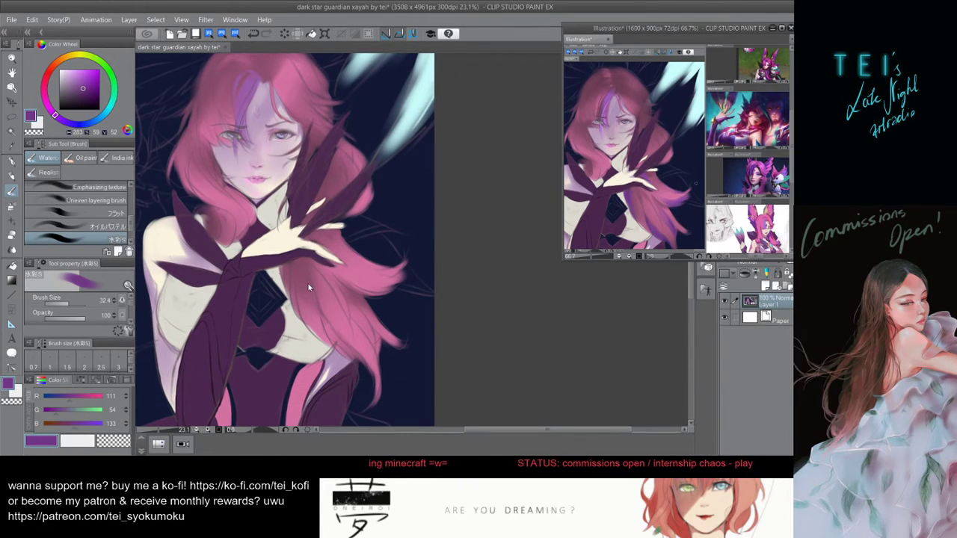
{"action": "left_click", "coordinate": [283, 264]}
{"action": "key", "text": "]"}
{"action": "left_click_drag", "start_coordinate": [286, 270], "coordinate": [301, 284]}
{"action": "key", "text": "ctrl+z"}
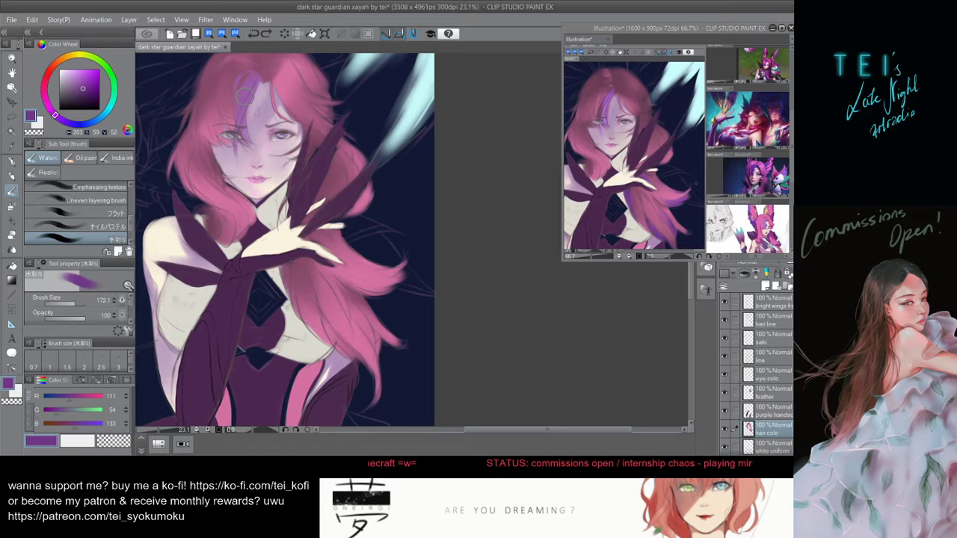
- Paint purple (R154 G92 B166), sampled from the forehead strand, into the hair below the raised hand with brush sizes 172.1 and 177.7
{"action": "left_click", "coordinate": [253, 103], "text": "alt"}
{"action": "mouse_move", "coordinate": [284, 244]}
{"action": "left_mouse_down"}
{"action": "mouse_move", "coordinate": [287, 281]}
{"action": "mouse_move", "coordinate": [310, 329]}
{"action": "left_mouse_up"}
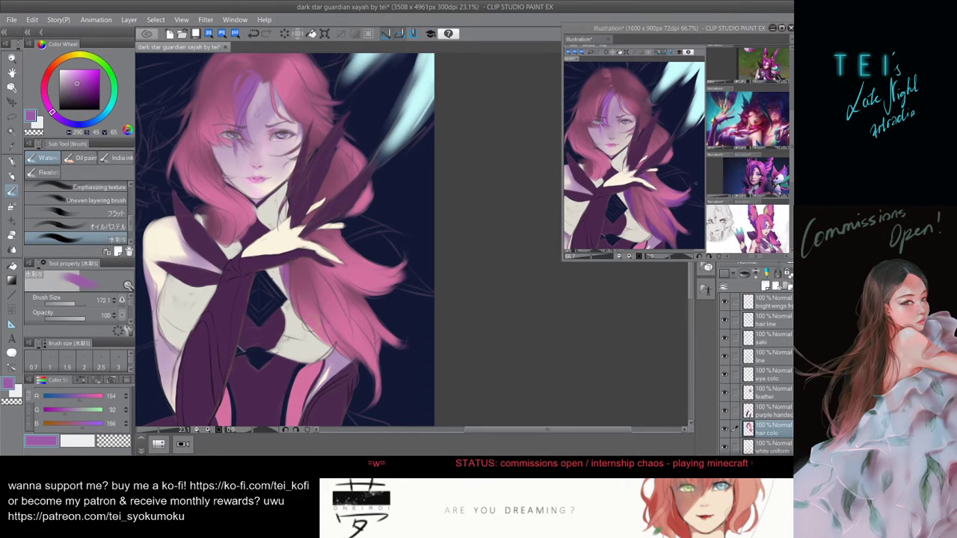
{"action": "key", "text": "]"}
{"action": "key", "text": "["}
{"action": "left_click_drag", "start_coordinate": [286, 256], "coordinate": [287, 301]}
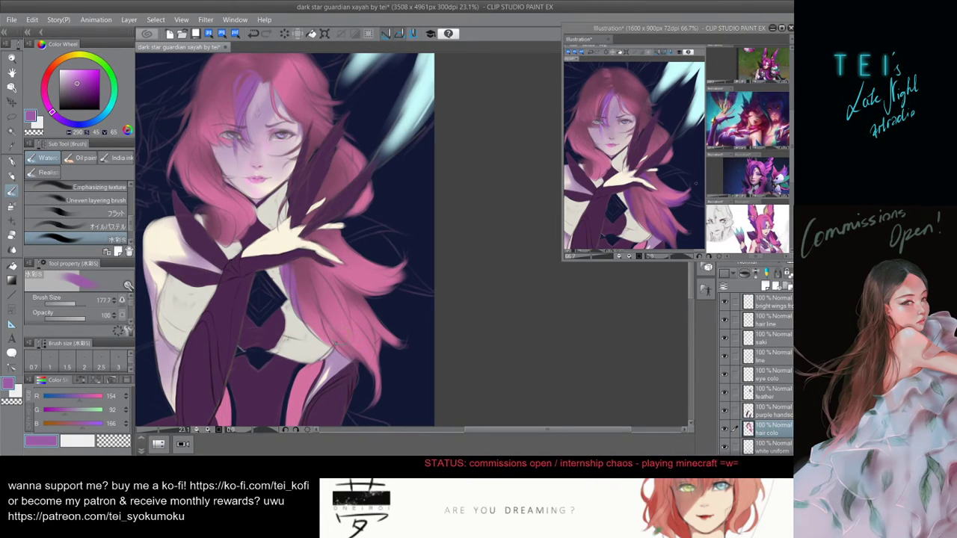
- Add finer purple strands just below the hand and down the long hair with brush sizes 23.8 and 85.4
{"action": "key", "text": "["}
{"action": "key", "text": "["}
{"action": "key", "text": "["}
{"action": "key", "text": "["}
{"action": "key", "text": "["}
{"action": "key", "text": "["}
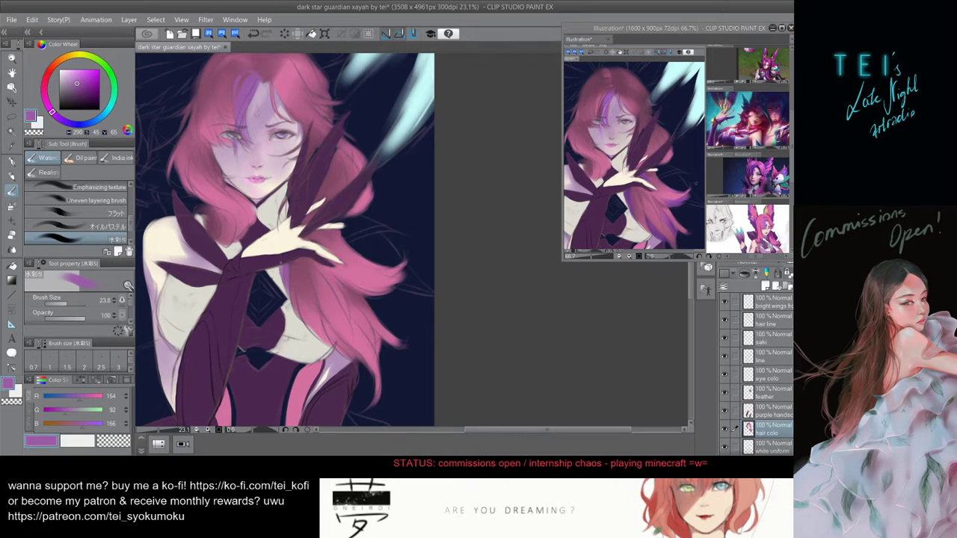
{"action": "left_click_drag", "start_coordinate": [281, 261], "coordinate": [288, 262]}
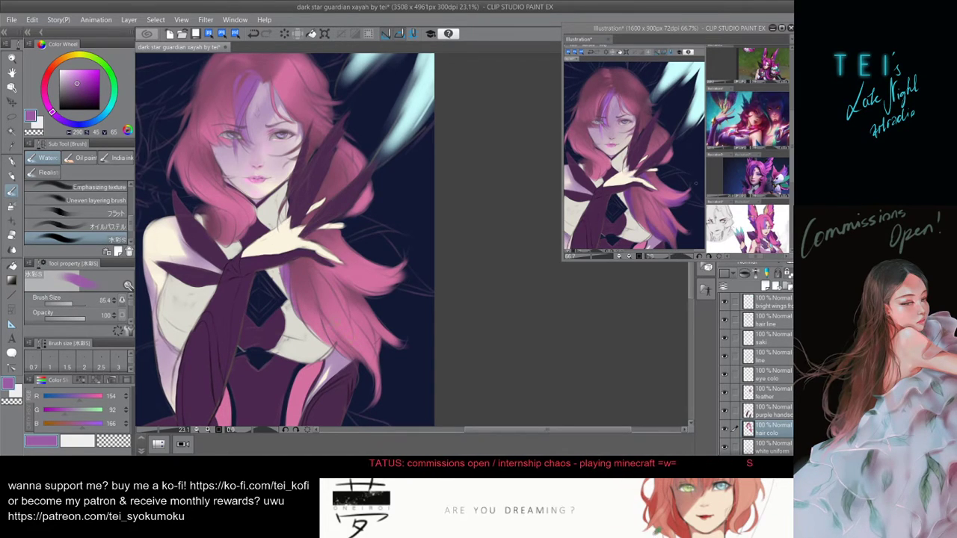
{"action": "left_click_drag", "start_coordinate": [323, 318], "coordinate": [336, 344]}
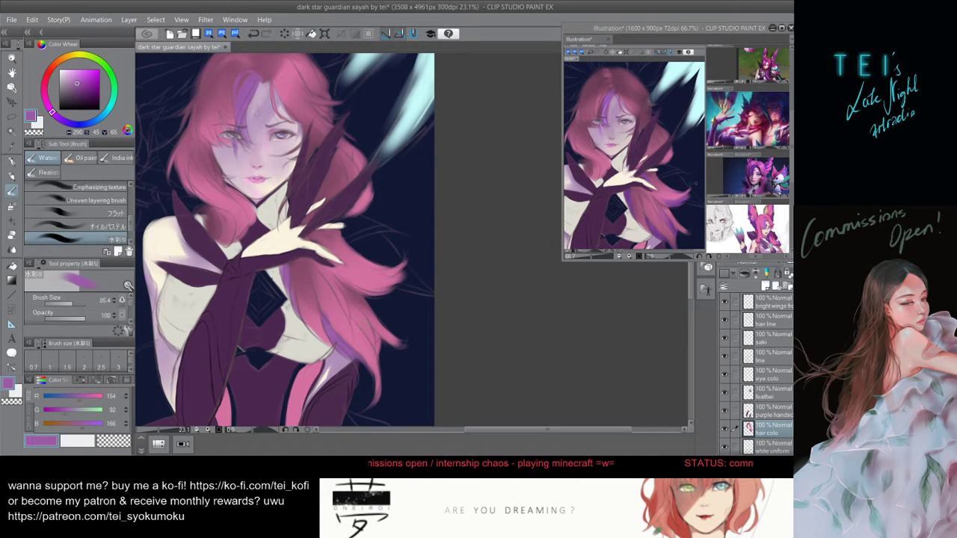
- Work purple streaks into the lower locks of the long hair with brush size 85.4, undoing the unwanted strokes
{"action": "left_click_drag", "start_coordinate": [359, 317], "coordinate": [378, 364]}
{"action": "key", "text": "ctrl+z"}
{"action": "key", "text": "ctrl+z"}
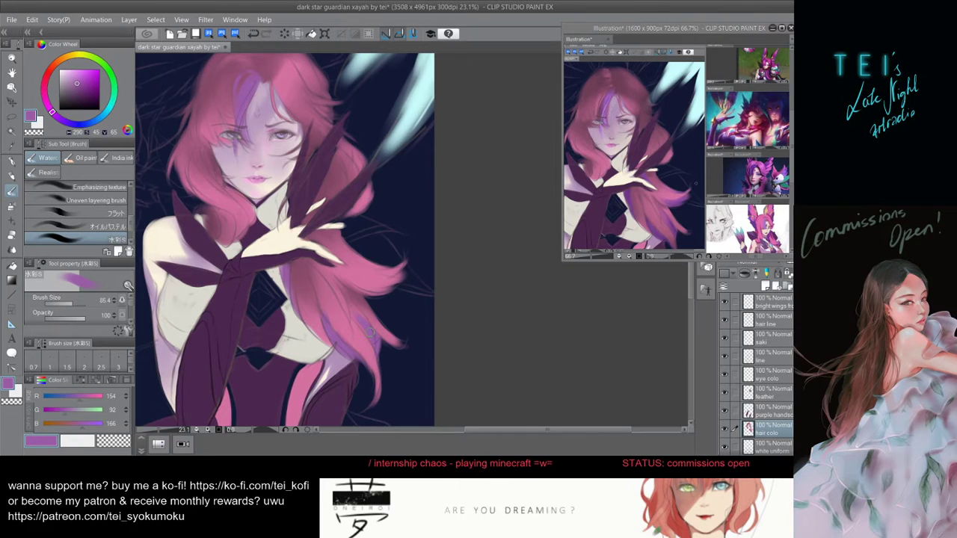
{"action": "left_click_drag", "start_coordinate": [359, 325], "coordinate": [375, 343]}
{"action": "key", "text": "ctrl+z"}
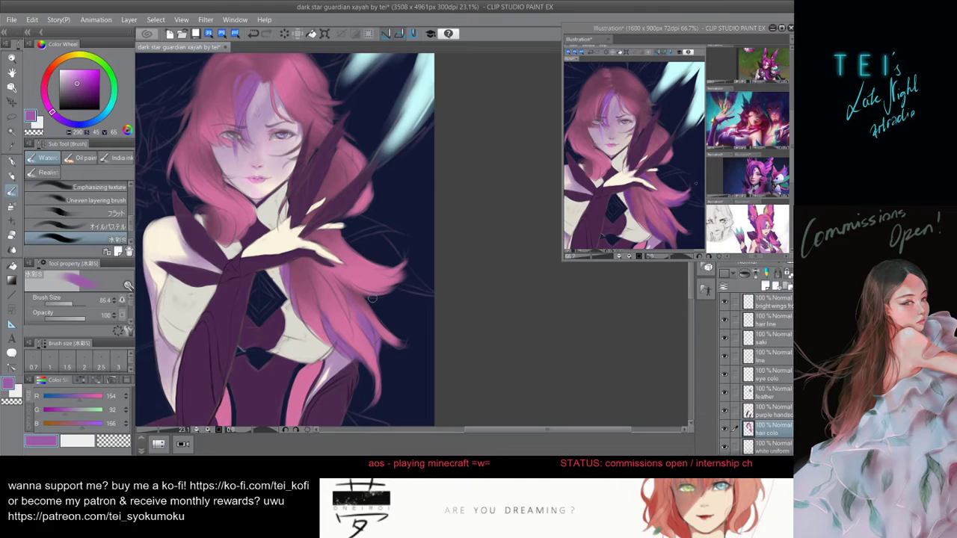
- Tint the outer flipped lock of the long hair purple, varying the brush between 85.4, 156.7, 41.1 and 155.3
{"action": "left_click_drag", "start_coordinate": [358, 289], "coordinate": [406, 272]}
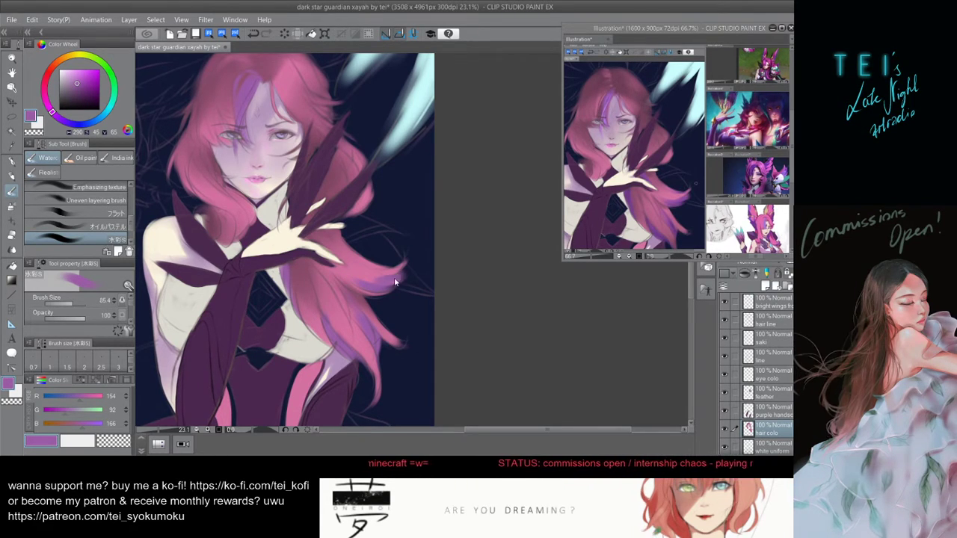
{"action": "key", "text": "ctrl+z"}
{"action": "key", "text": "]"}
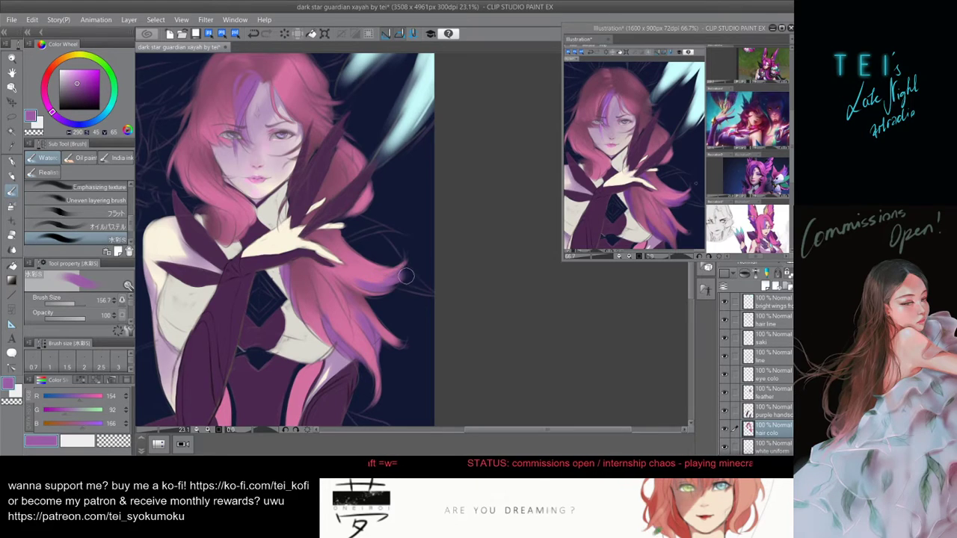
{"action": "left_click_drag", "start_coordinate": [407, 277], "coordinate": [400, 281]}
{"action": "key", "text": "["}
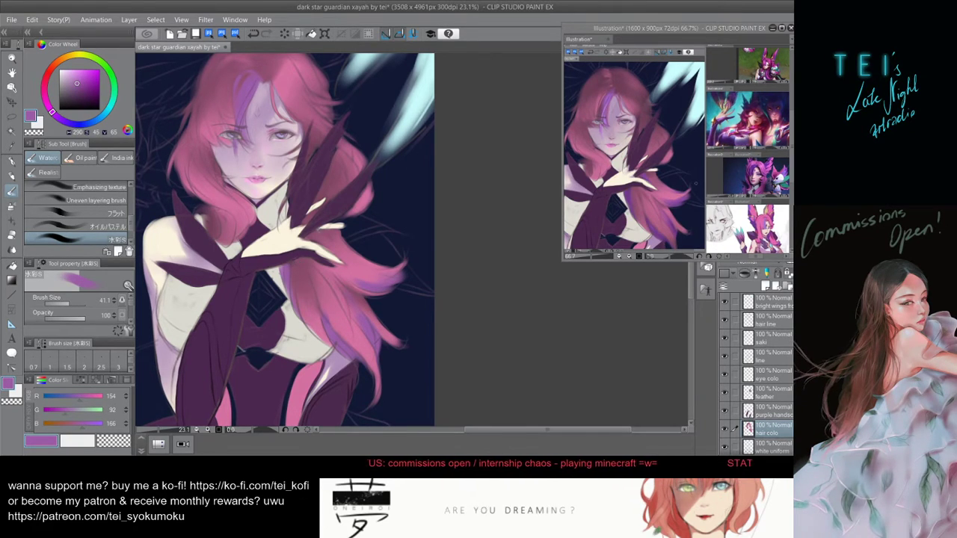
{"action": "left_click_drag", "start_coordinate": [317, 241], "coordinate": [302, 224]}
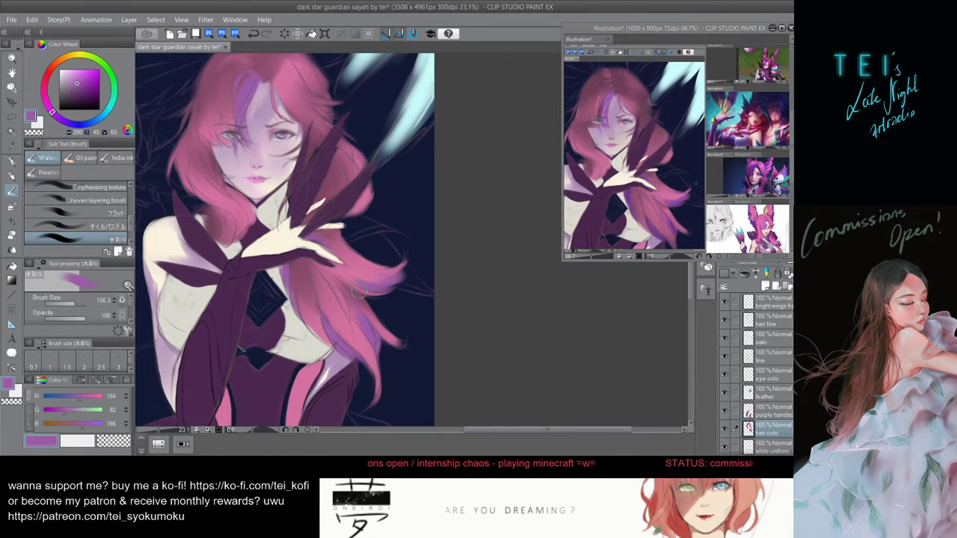
{"action": "left_click_drag", "start_coordinate": [358, 292], "coordinate": [361, 291]}
- Shade the hair under the hand in dark purple (R110 G56 B132) sampled from the reference window, with brush sizes between 226.9 and 51.5
{"action": "left_click", "coordinate": [633, 208], "text": "alt"}
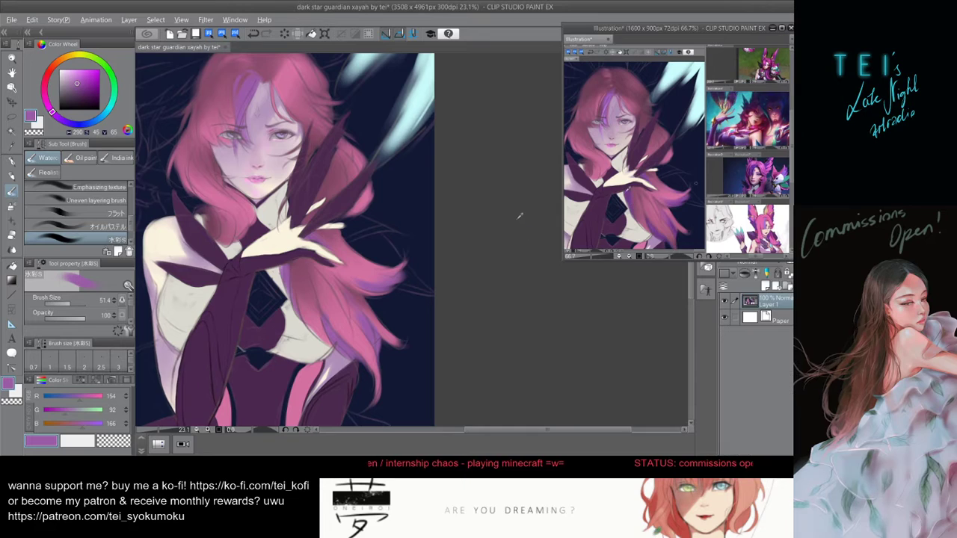
{"action": "key", "text": "ctrl+Tab"}
{"action": "left_click_drag", "start_coordinate": [285, 268], "coordinate": [286, 254]}
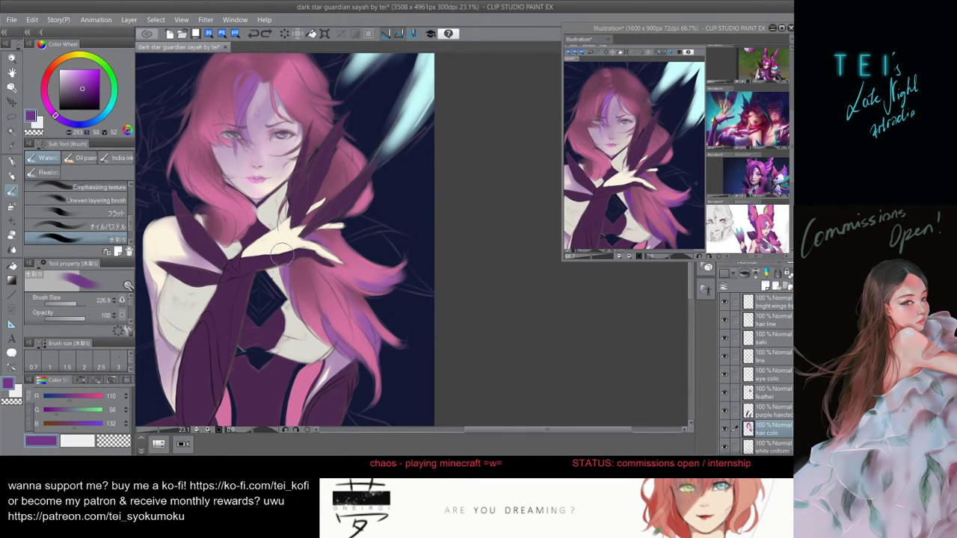
{"action": "mouse_move", "coordinate": [287, 272]}
{"action": "left_mouse_down"}
{"action": "mouse_move", "coordinate": [287, 253]}
{"action": "mouse_move", "coordinate": [285, 262]}
{"action": "left_mouse_up"}
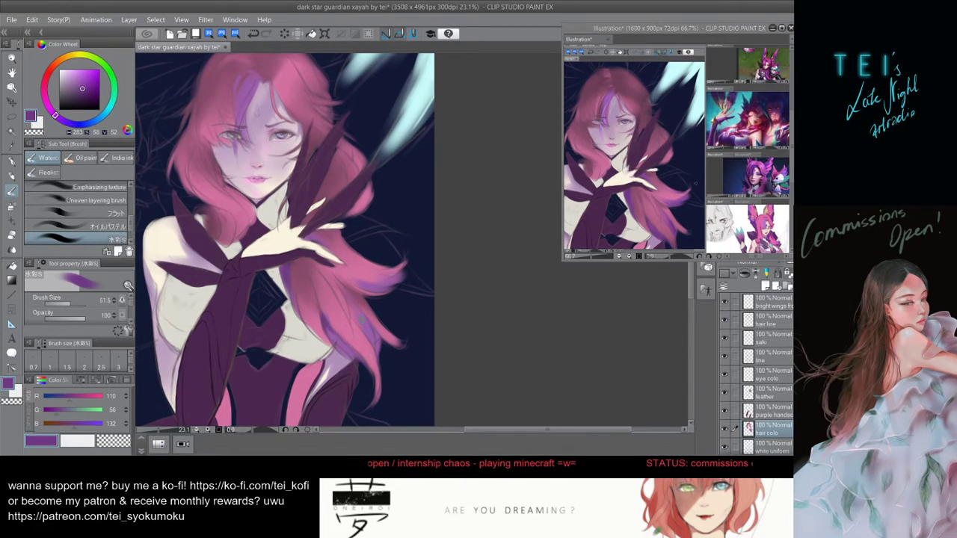
{"action": "key", "text": "]"}
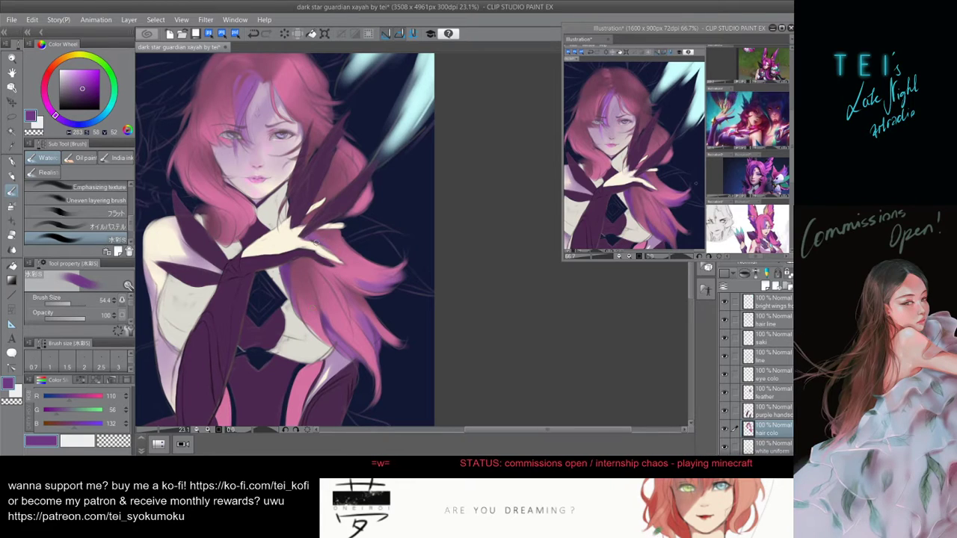
{"action": "left_click_drag", "start_coordinate": [304, 233], "coordinate": [330, 257]}
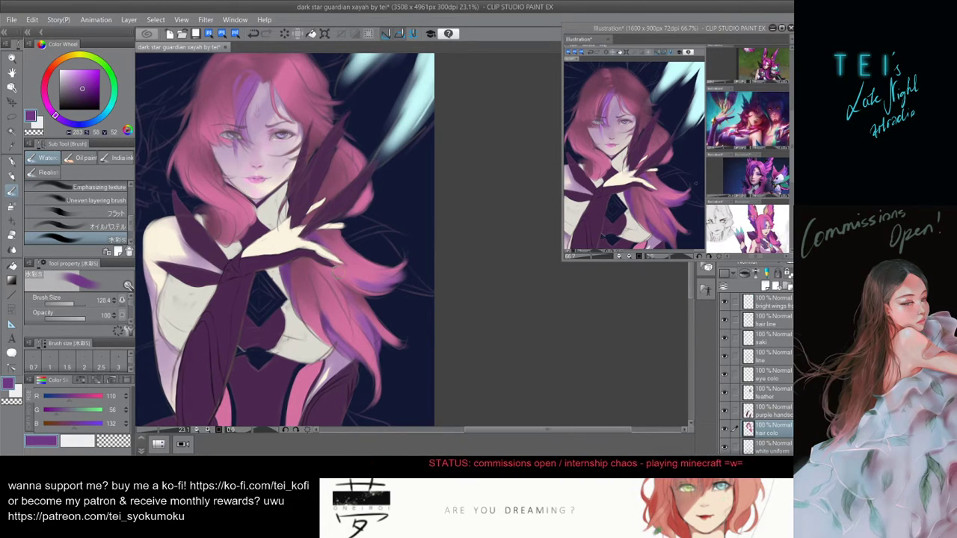
- Try dark purple strokes on the forehead strand with brush sizes 63.4, 81.6 and 42.5, and undo them
{"action": "key", "text": "bracketleft"}
{"action": "key", "text": "bracketleft"}
{"action": "key", "text": "bracketleft"}
{"action": "key", "text": "bracketleft"}
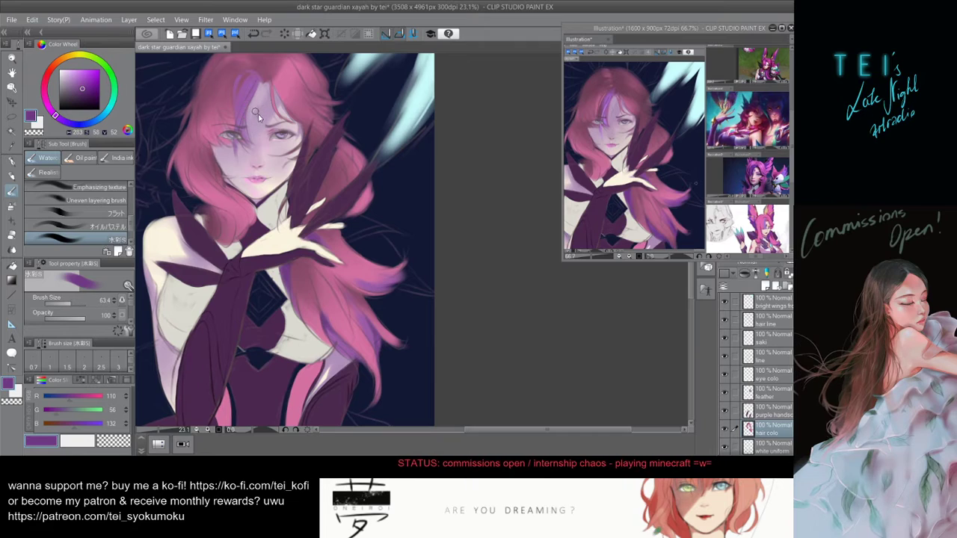
{"action": "left_click_drag", "start_coordinate": [251, 114], "coordinate": [262, 149]}
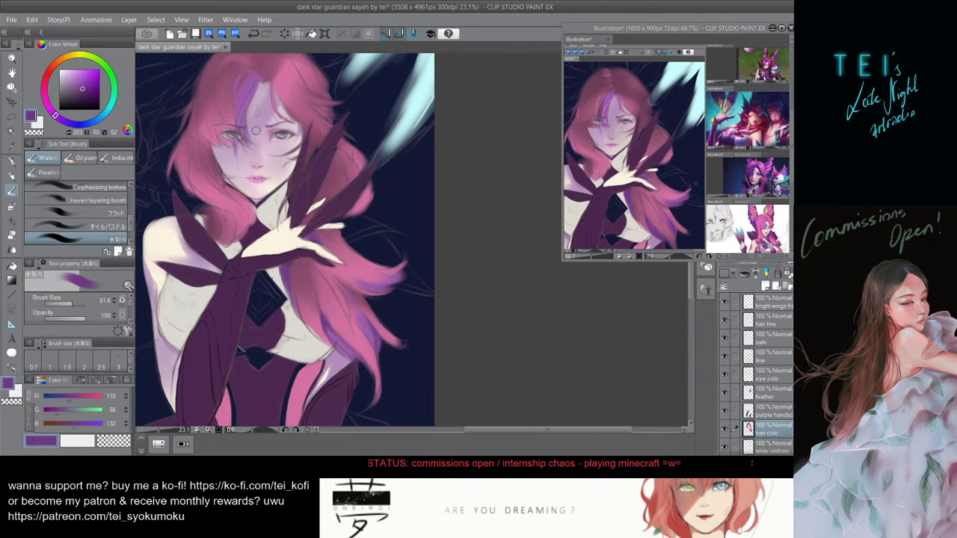
{"action": "key", "text": "ctrl+z"}
{"action": "mouse_move", "coordinate": [251, 108]}
{"action": "left_mouse_down"}
{"action": "mouse_move", "coordinate": [254, 160]}
{"action": "mouse_move", "coordinate": [295, 185]}
{"action": "left_mouse_up"}
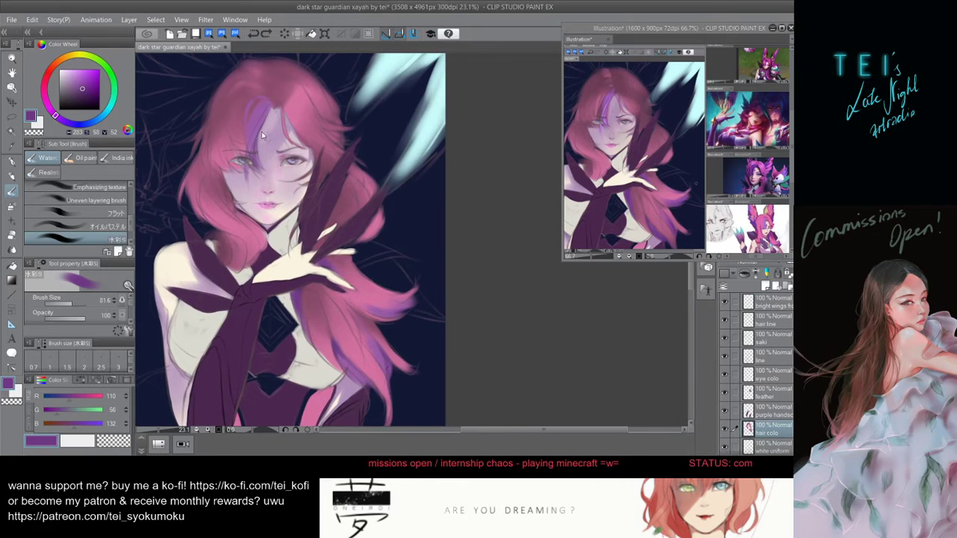
{"action": "key", "text": "bracketleft"}
{"action": "key", "text": "bracketleft"}
{"action": "key", "text": "ctrl+z"}
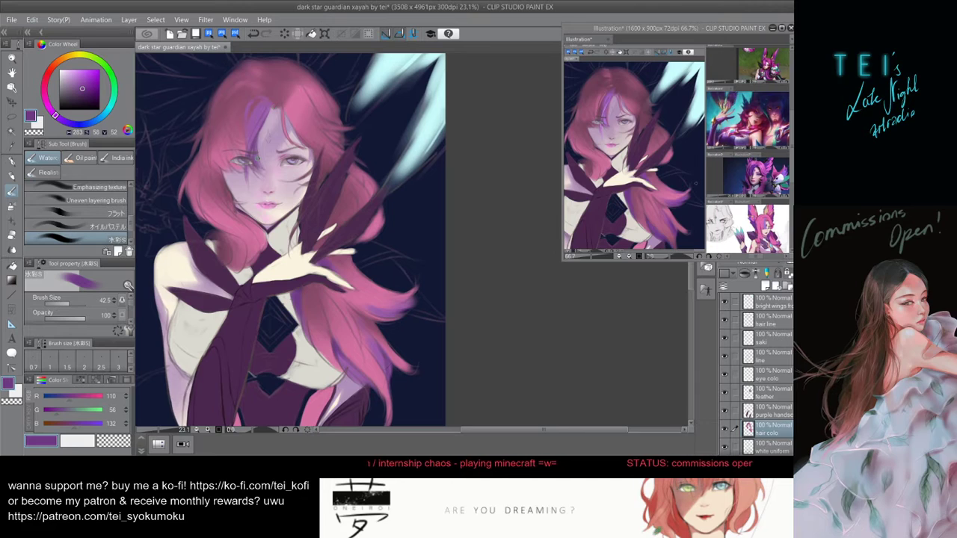
{"action": "mouse_move", "coordinate": [275, 118]}
{"action": "left_mouse_down"}
{"action": "mouse_move", "coordinate": [271, 109]}
{"action": "mouse_move", "coordinate": [254, 125]}
{"action": "mouse_move", "coordinate": [263, 121]}
{"action": "left_mouse_up"}
{"action": "key", "text": "ctrl+z"}
- Deepen the forehead strand near the hair parting in dark purple with brush sizes 62.4, 39.3 and 51.5, undoing one stroke
{"action": "key", "text": "]"}
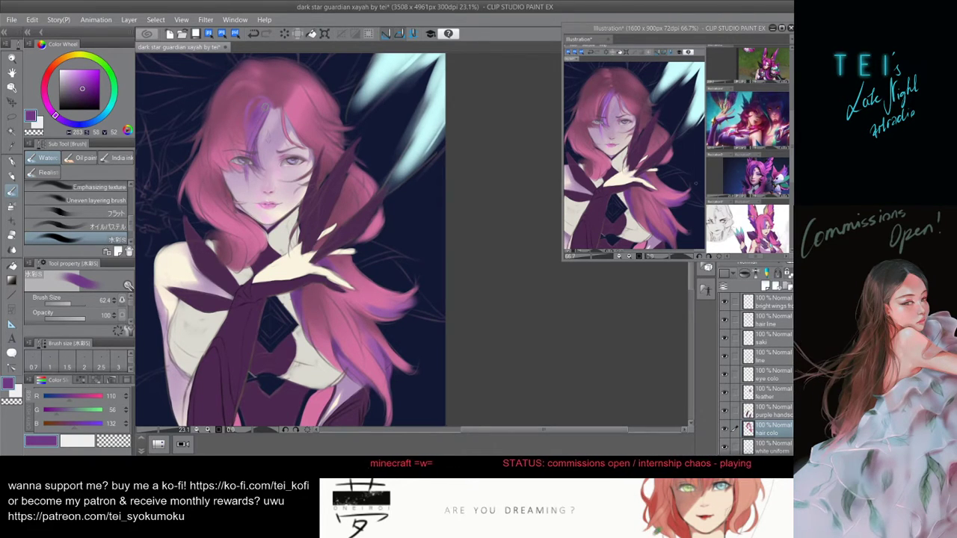
{"action": "key", "text": "bracketleft"}
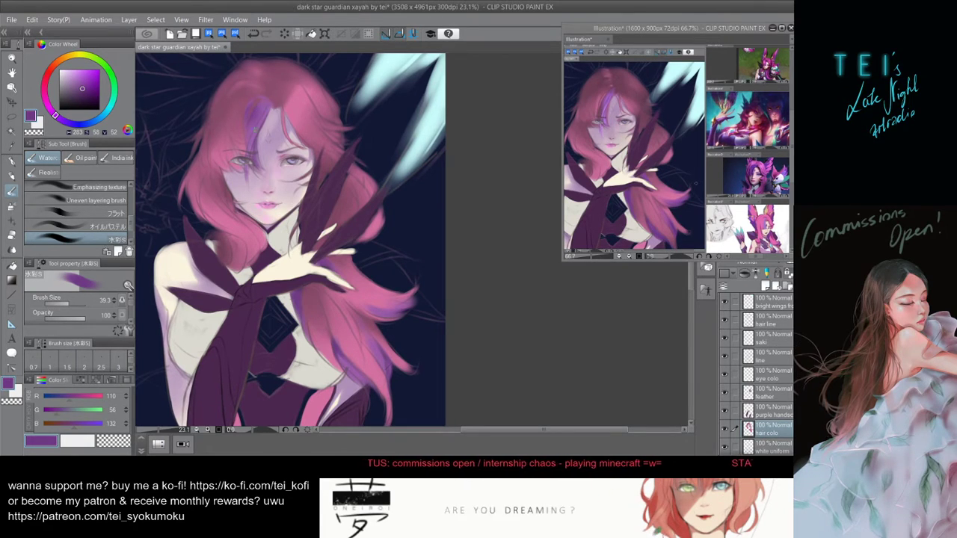
{"action": "key", "text": "ctrl+z"}
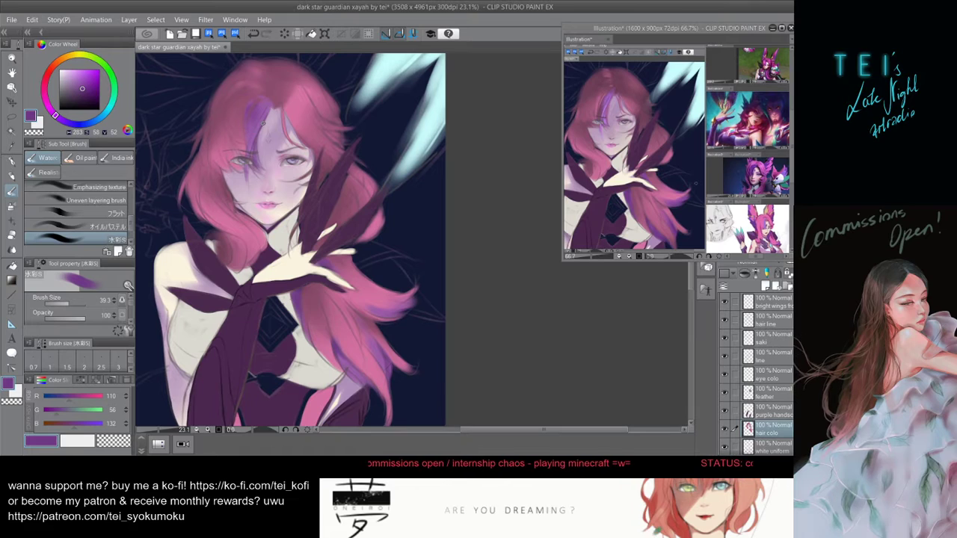
{"action": "left_click_drag", "start_coordinate": [263, 102], "coordinate": [260, 117]}
{"action": "key", "text": "bracketright"}
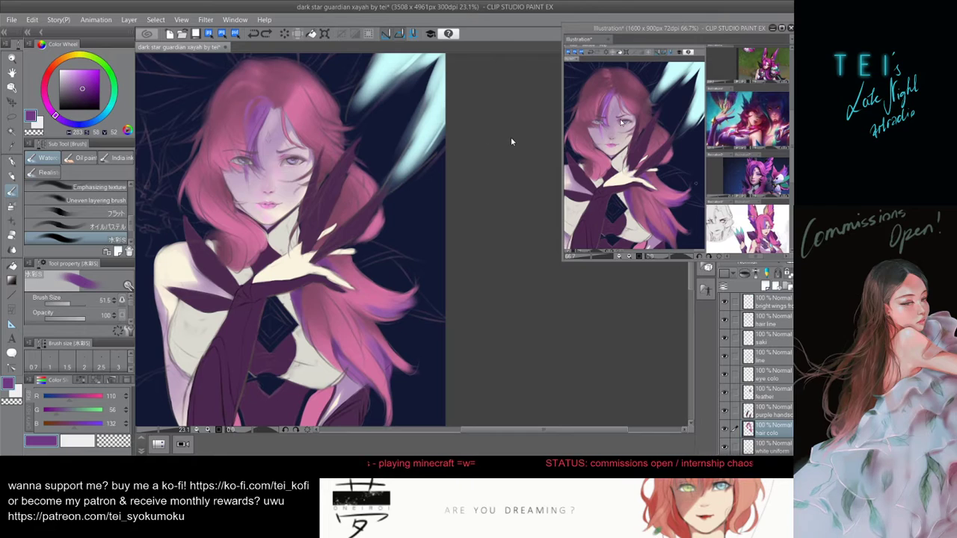
- Blend muted purple (R123 G73 B124), sampled from the reference window, into the hair parting with brush sizes 51.5, 27.3 and 77.9
{"action": "left_click", "coordinate": [614, 88]}
{"action": "left_click", "coordinate": [615, 87], "text": "alt"}
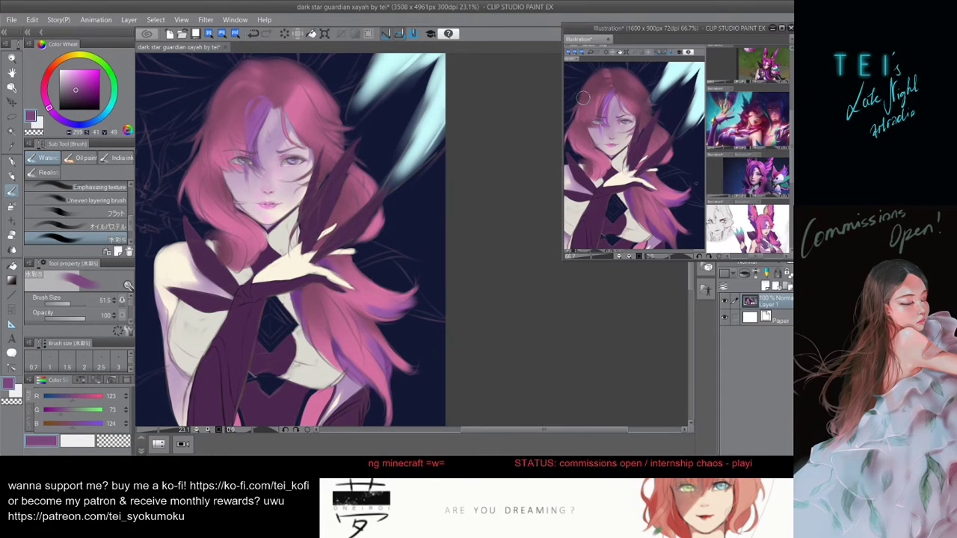
{"action": "left_click", "coordinate": [266, 105]}
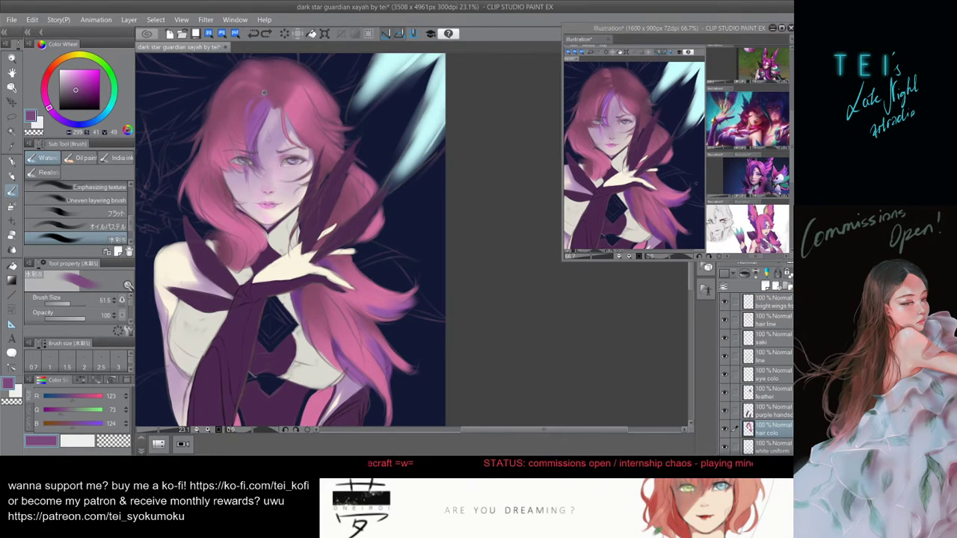
{"action": "left_click_drag", "start_coordinate": [269, 102], "coordinate": [266, 103]}
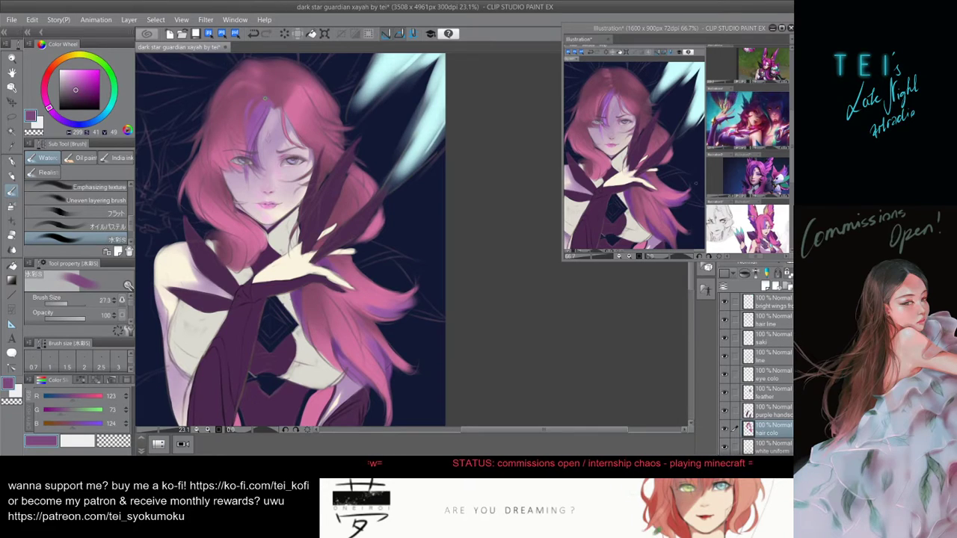
{"action": "key", "text": "ctrl+z"}
{"action": "left_click", "coordinate": [263, 101]}
{"action": "key", "text": "ctrl+z"}
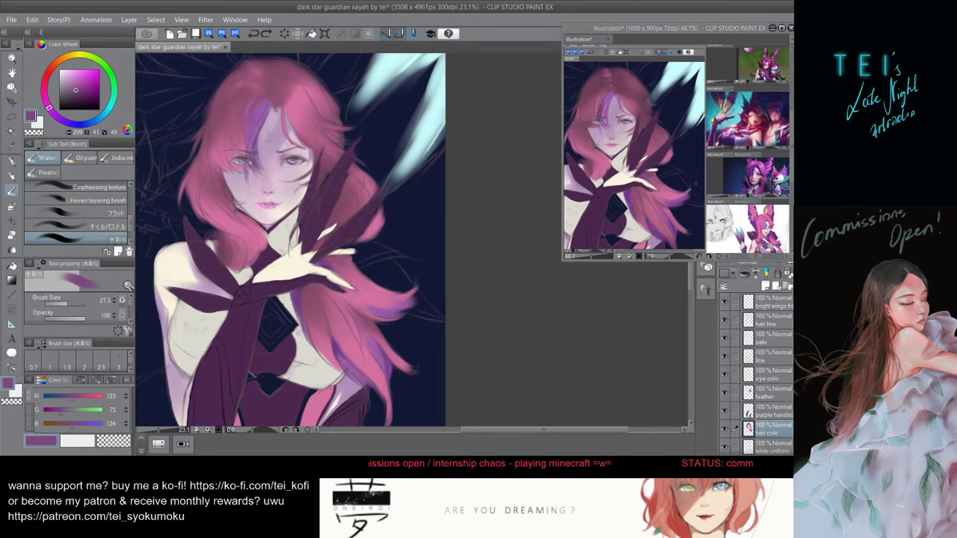
{"action": "left_click_drag", "start_coordinate": [276, 109], "coordinate": [262, 101]}
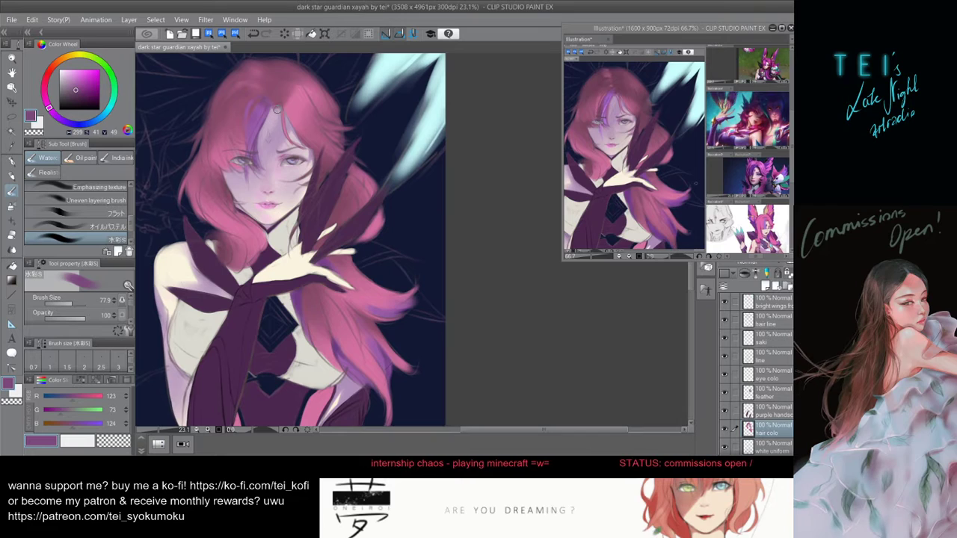
{"action": "left_click_drag", "start_coordinate": [277, 110], "coordinate": [276, 108]}
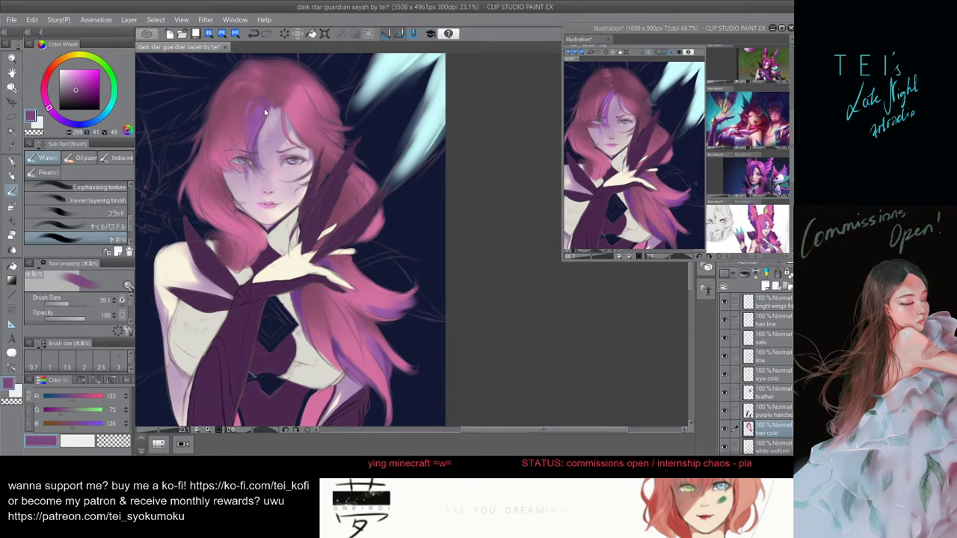
- Refine the strands around the parting and forehead in muted purple, reducing the brush from 39.9 to 22.6
{"action": "key", "text": "]"}
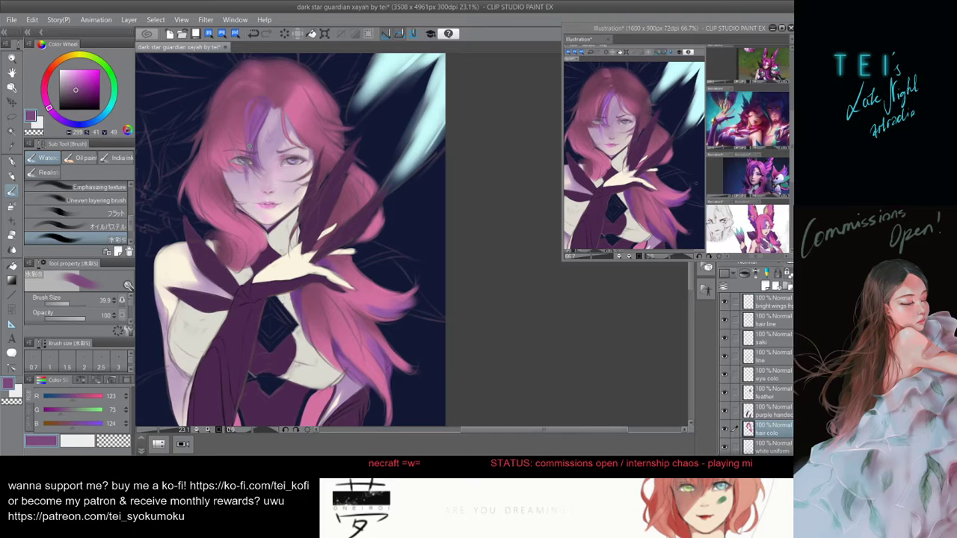
{"action": "key", "text": "["}
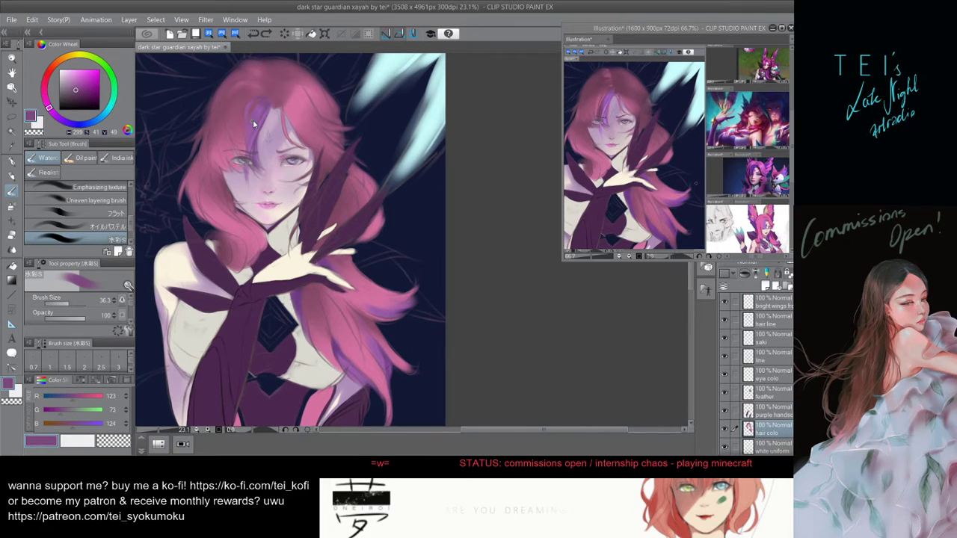
{"action": "key", "text": "["}
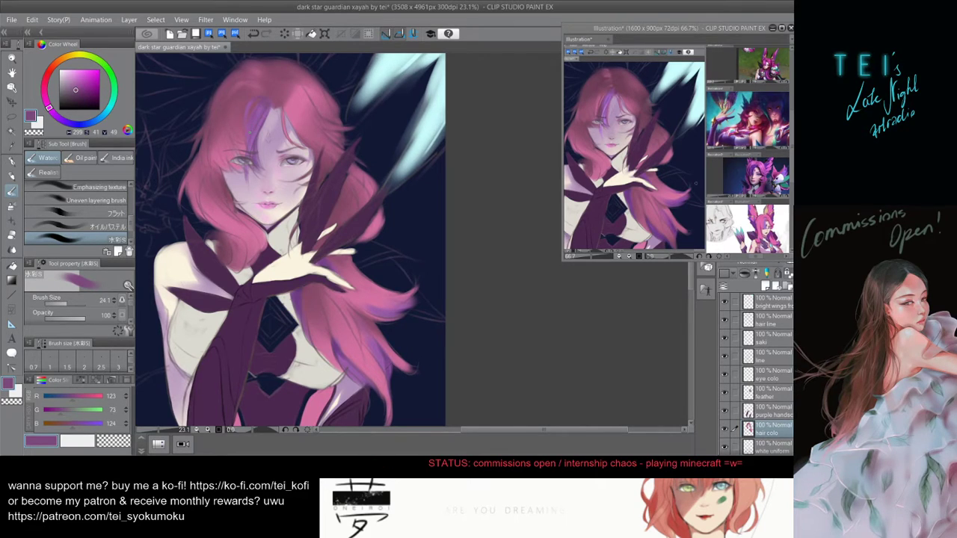
{"action": "key", "text": "]"}
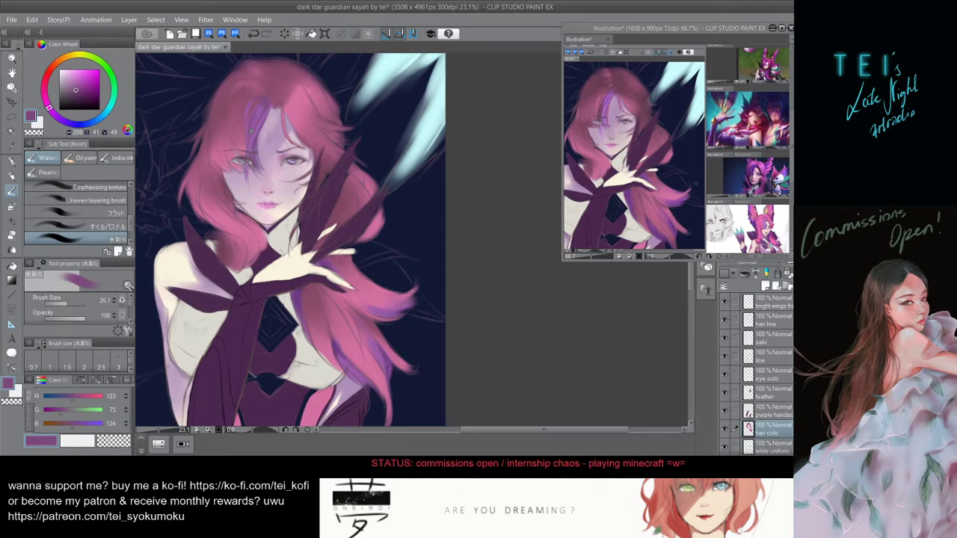
{"action": "key", "text": "["}
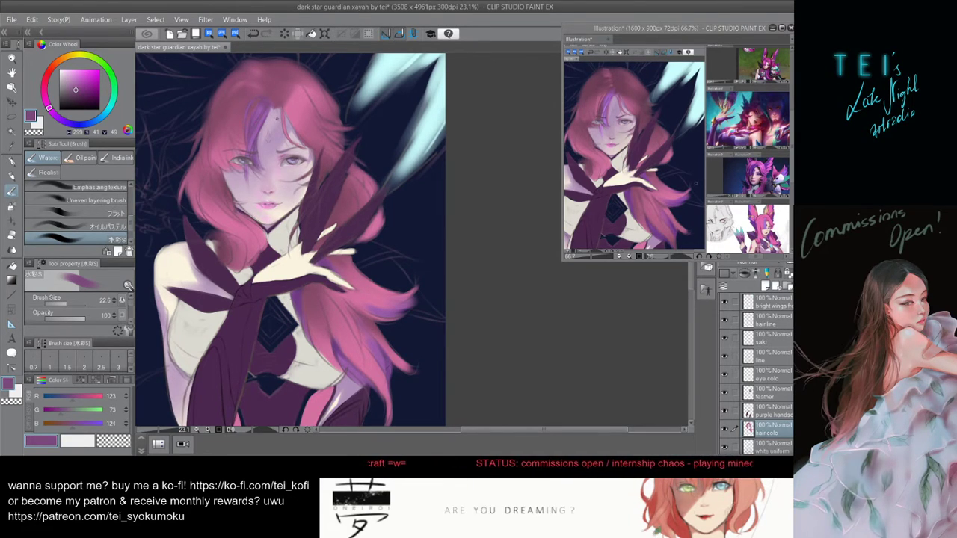
- Add light lilac (R218 G139 B253) highlights to the purple forehead strand with brush sizes 5.7 and 15.2
{"action": "key", "text": "ctrl+Tab"}
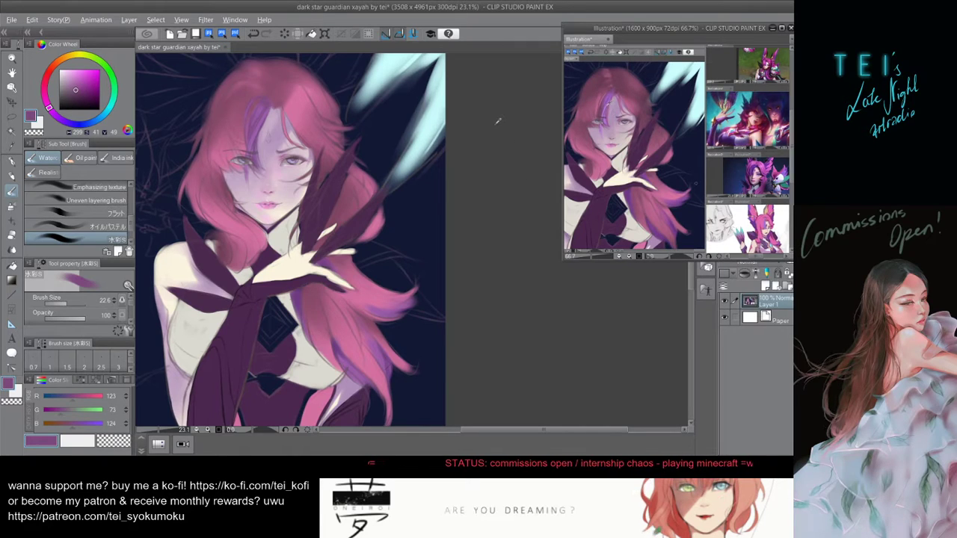
{"action": "left_click", "coordinate": [269, 105], "text": "alt"}
{"action": "left_click", "coordinate": [85, 75]}
{"action": "left_click", "coordinate": [76, 69]}
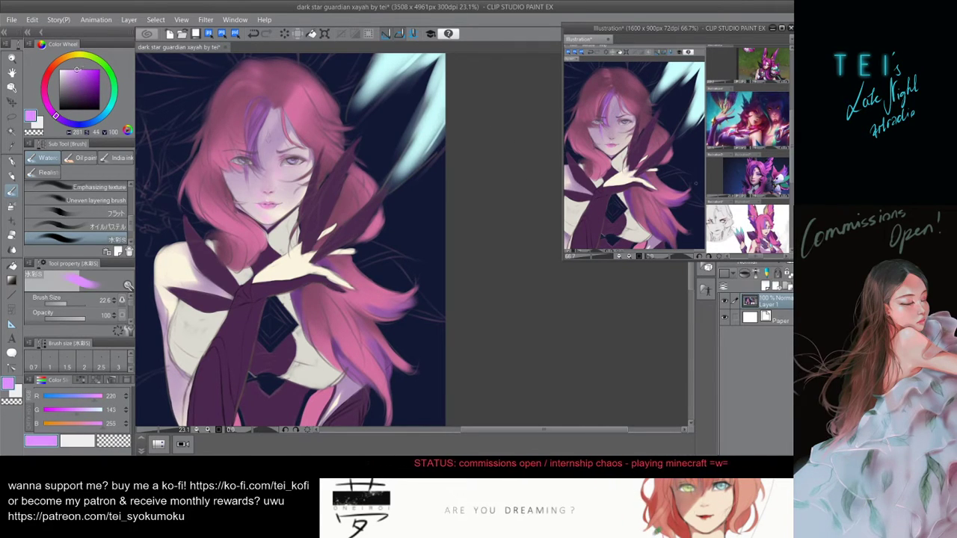
{"action": "key", "text": "ctrl+Tab"}
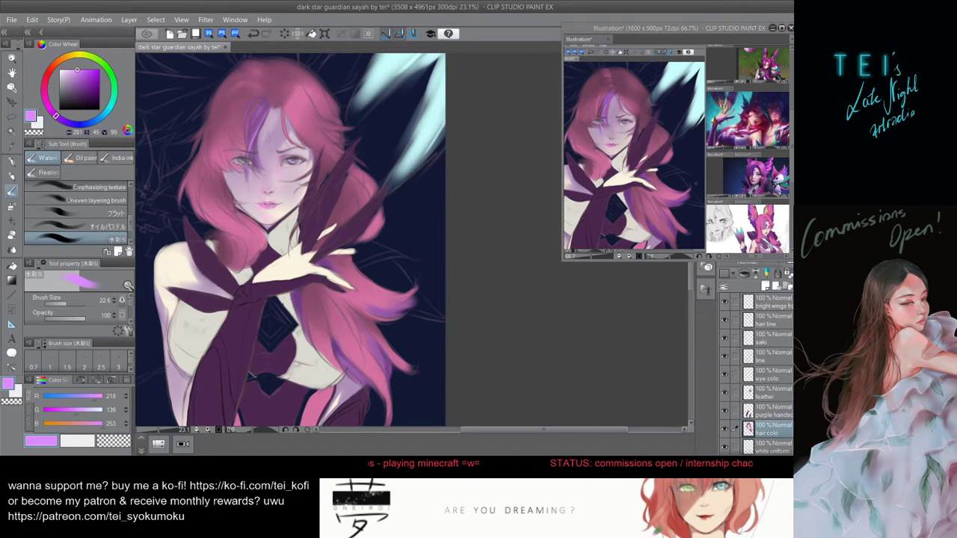
{"action": "key", "text": "["}
{"action": "key", "text": "["}
{"action": "key", "text": "["}
{"action": "key", "text": "["}
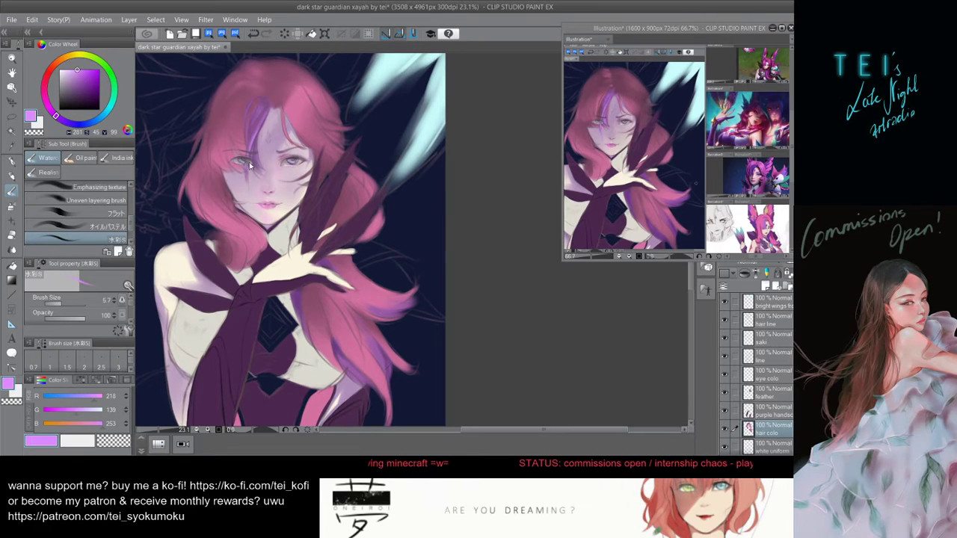
{"action": "key", "text": "]"}
{"action": "key", "text": "]"}
{"action": "key", "text": "]"}
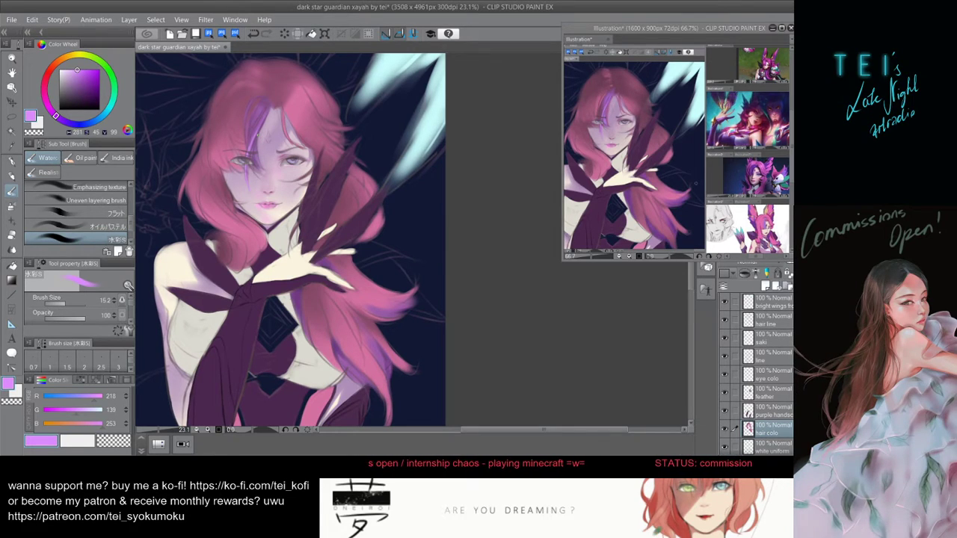
- Undo a stroke, and accent the forehead strand in pale lavender (R204 G173 B250) with brush sizes 15.2 and 39.3
{"action": "left_click_drag", "start_coordinate": [73, 70], "coordinate": [73, 69]}
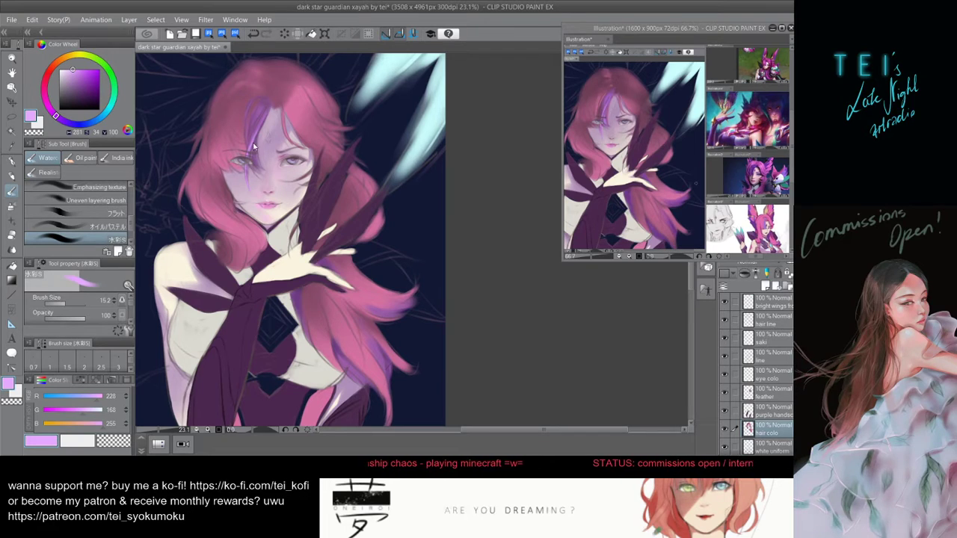
{"action": "key", "text": "ctrl+z"}
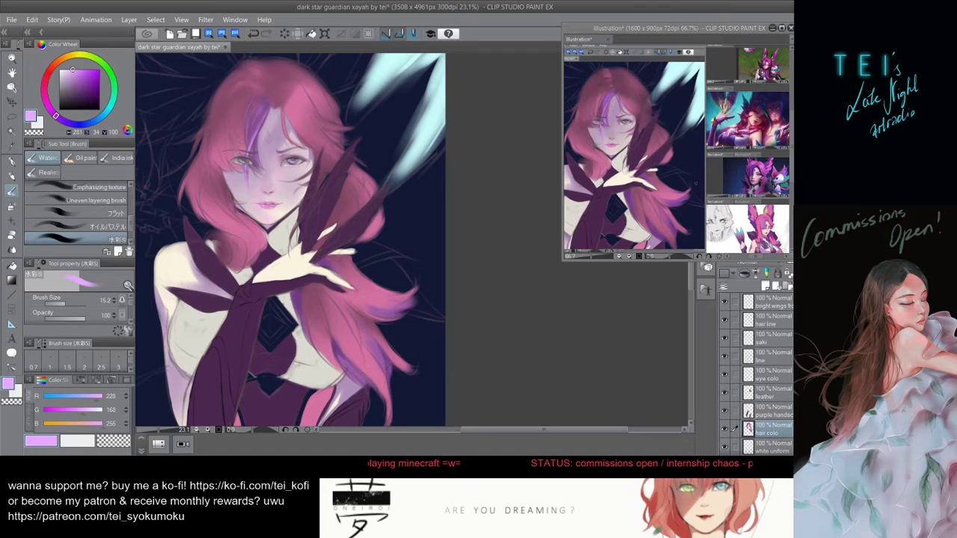
{"action": "left_click", "coordinate": [65, 121]}
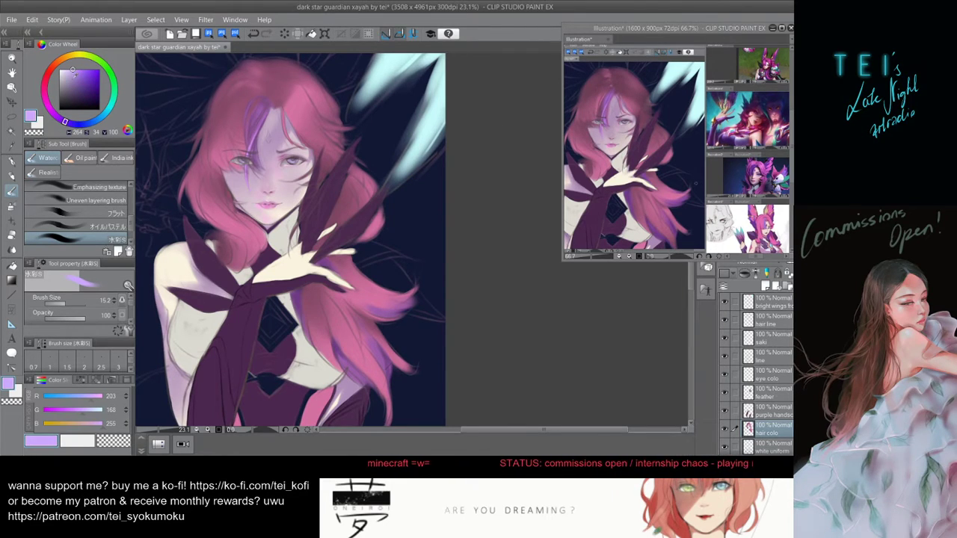
{"action": "left_click", "coordinate": [72, 69]}
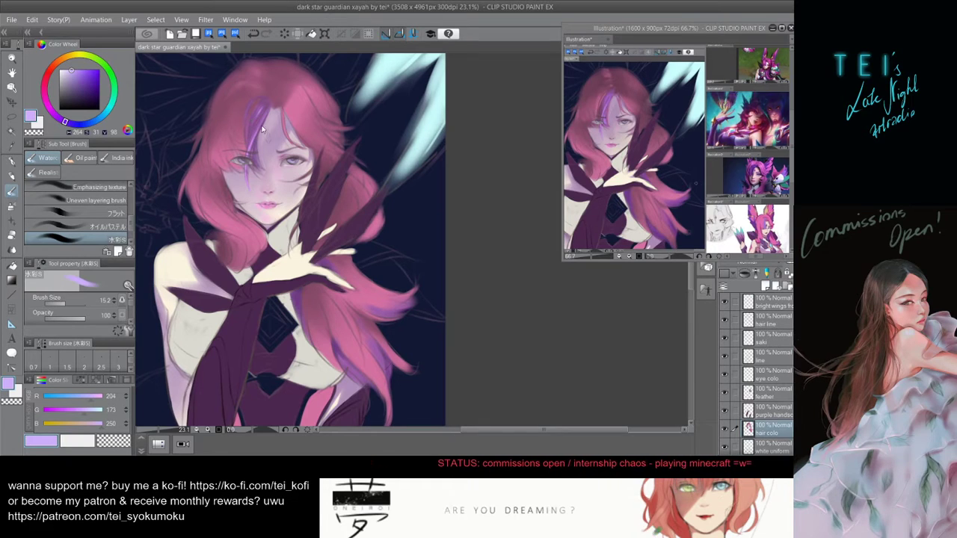
{"action": "left_click_drag", "start_coordinate": [264, 131], "coordinate": [266, 125], "text": "ctrl+alt"}
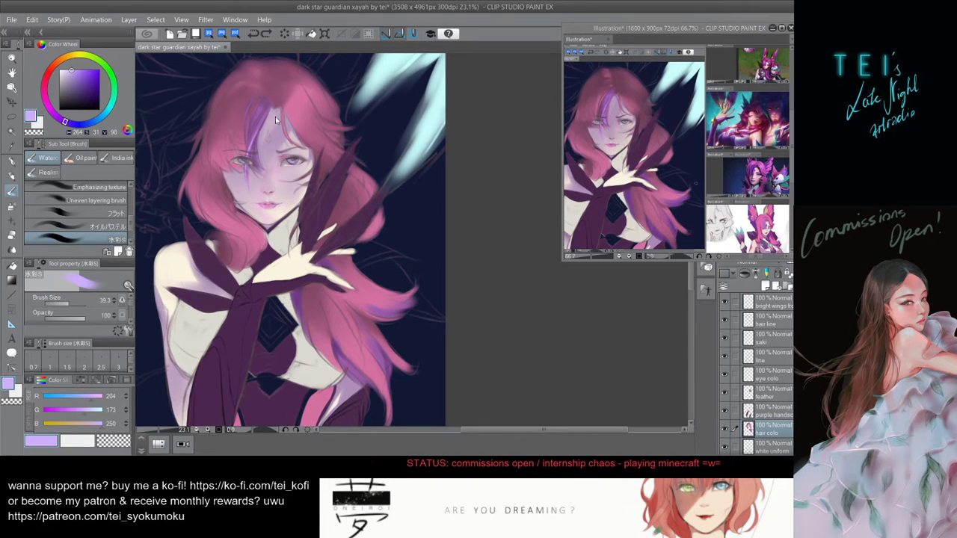
{"action": "scroll", "coordinate": [240, 118], "scroll_direction": "down", "scroll_amount": 1}
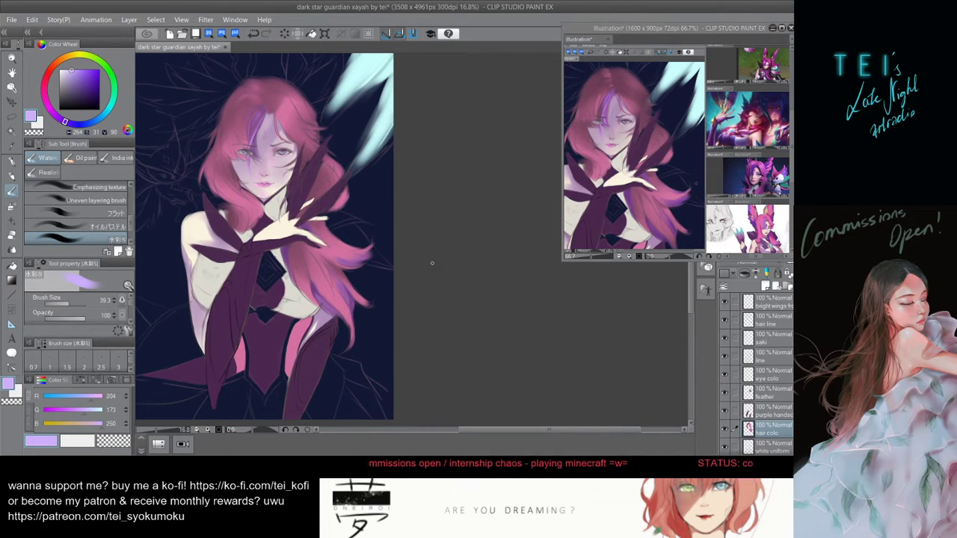
{"action": "scroll", "coordinate": [358, 219], "scroll_direction": "up", "scroll_amount": 1}
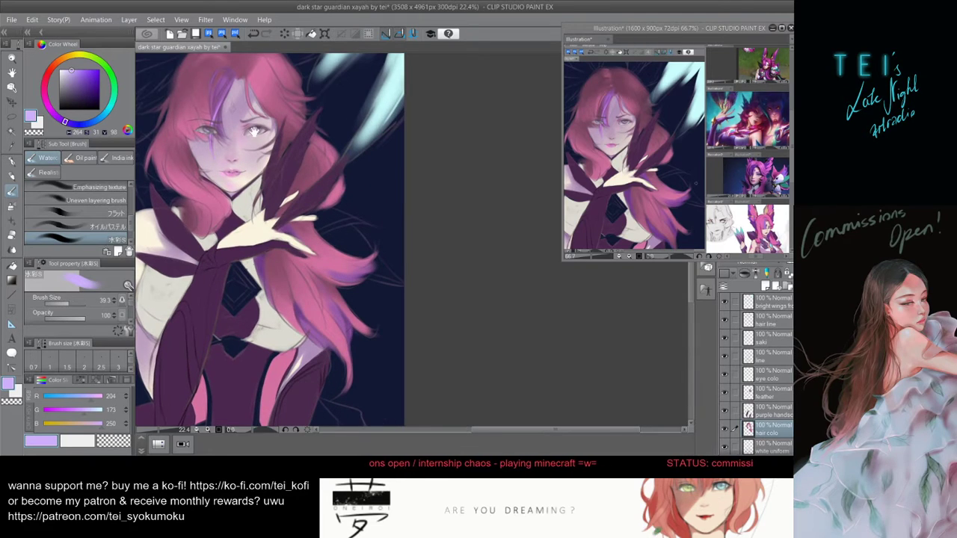
- Refine the forehead strand in muted purple (R128 G76 B130) sampled from the hair, reducing the brush to 15.1
{"action": "left_click_drag", "start_coordinate": [254, 131], "coordinate": [264, 153]}
{"action": "left_click", "coordinate": [218, 115], "text": "alt"}
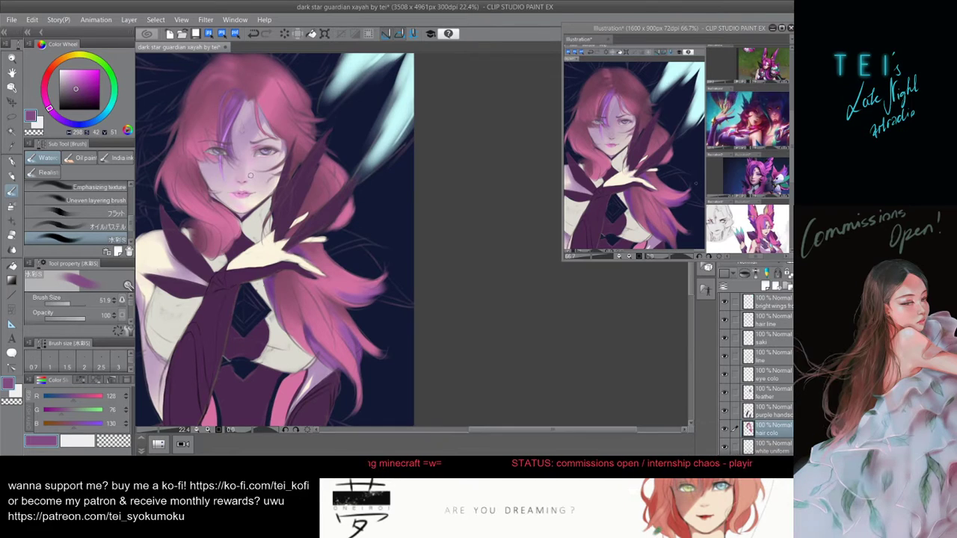
{"action": "key", "text": "bracketleft"}
{"action": "key", "text": "bracketleft"}
{"action": "key", "text": "bracketleft"}
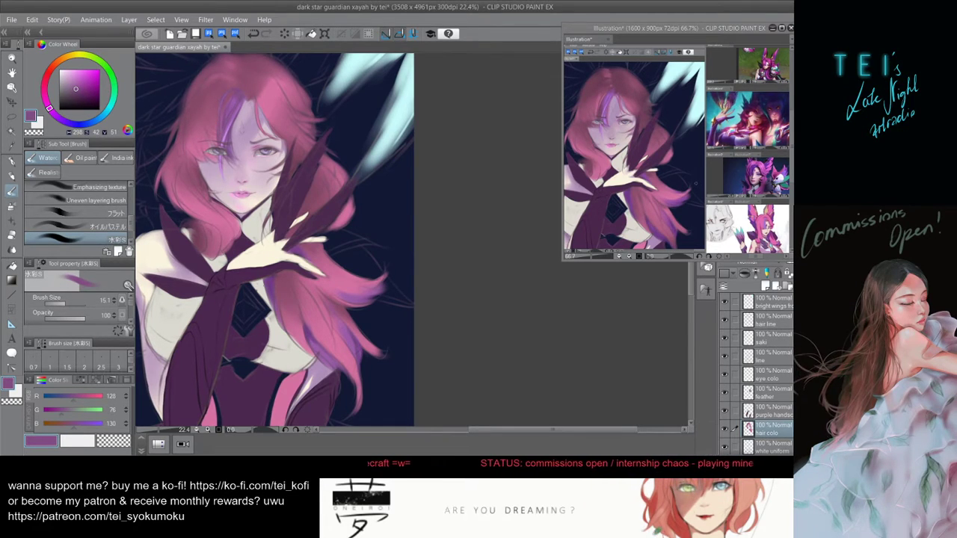
- Blend sampled pink (R211 G113 B160) and dark pink (R146 G80 B113) around the hair parting with brush sizes 15.1 and 77.0
{"action": "left_click", "coordinate": [228, 86], "text": "alt"}
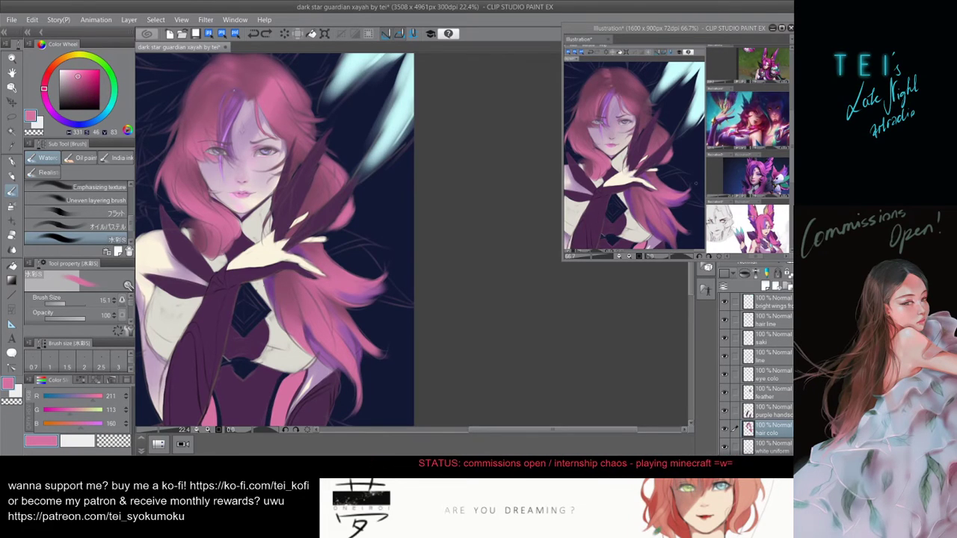
{"action": "left_click", "coordinate": [232, 106]}
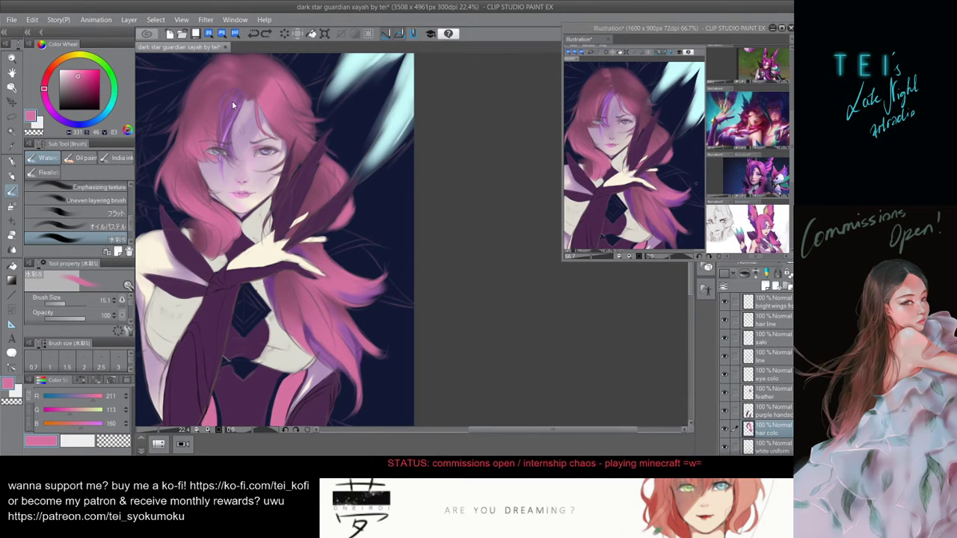
{"action": "left_click", "coordinate": [230, 87], "text": "alt"}
{"action": "left_click_drag", "start_coordinate": [231, 87], "coordinate": [232, 93], "text": "ctrl+alt"}
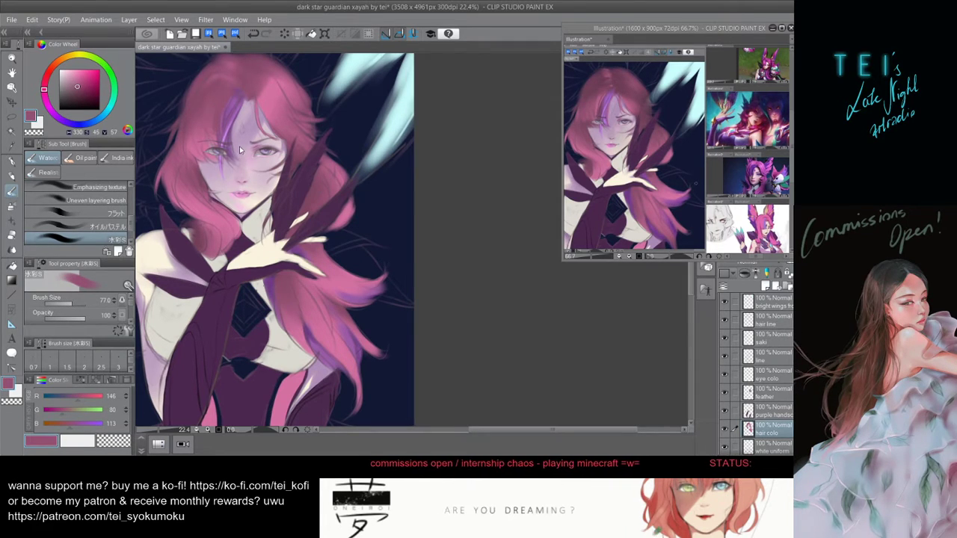
{"action": "left_click", "coordinate": [273, 96], "text": "alt"}
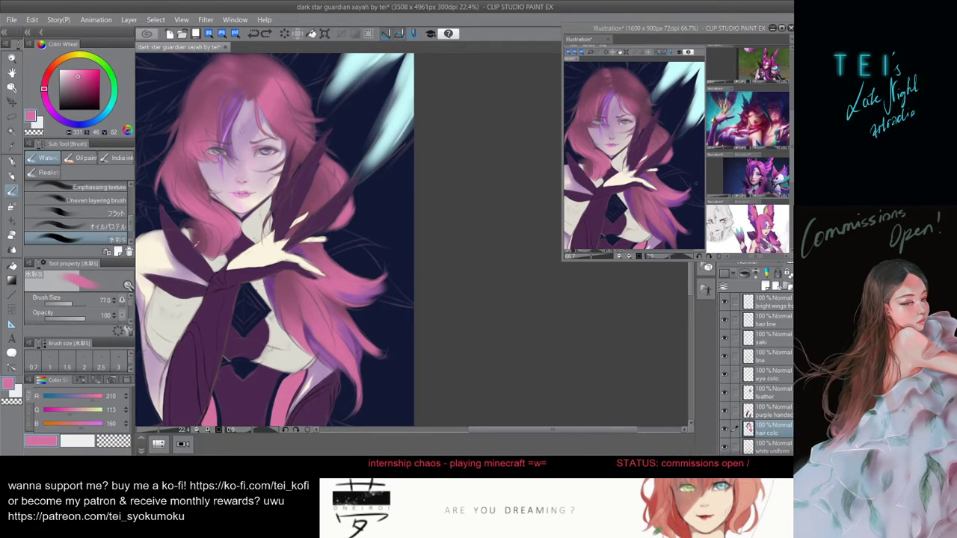
- Shade the pink hair near the parting in dark pink (R140 G77 B109), reducing the brush from 151.1 to 15.0
{"action": "left_click", "coordinate": [251, 79], "text": "alt"}
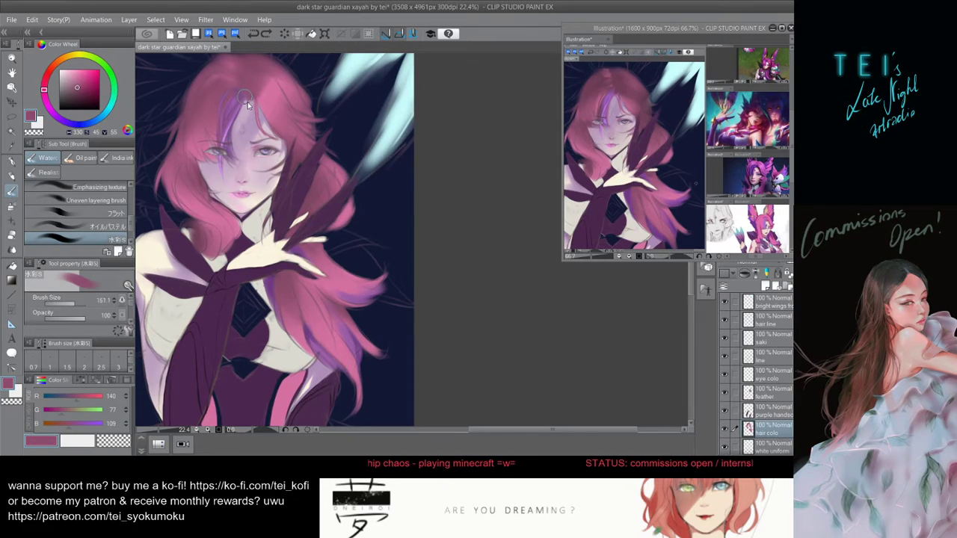
{"action": "key", "text": "bracketleft"}
{"action": "key", "text": "bracketleft"}
{"action": "key", "text": "bracketleft"}
{"action": "key", "text": "bracketleft"}
{"action": "key", "text": "bracketleft"}
{"action": "key", "text": "bracketleft"}
{"action": "key", "text": "bracketleft"}
{"action": "key", "text": "bracketleft"}
{"action": "key", "text": "bracketleft"}
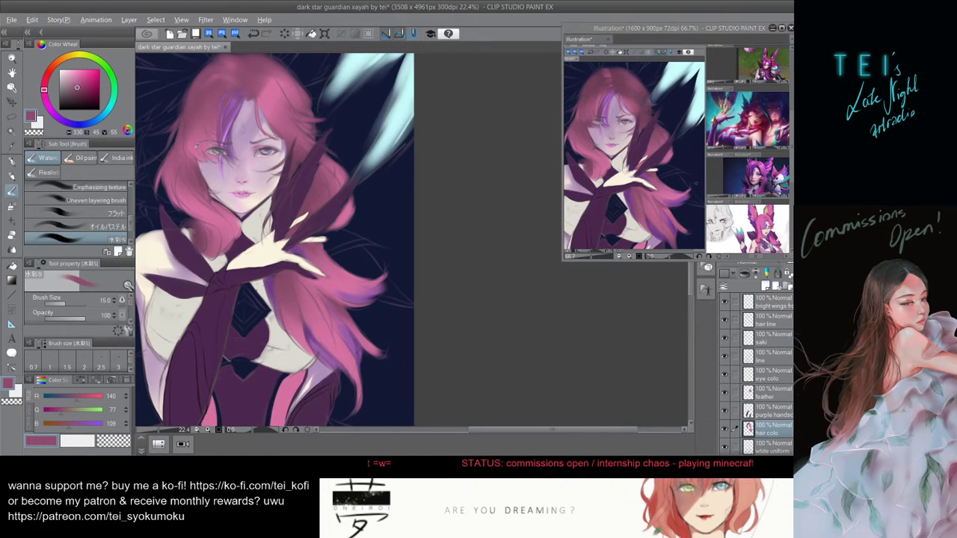
- Blend pink (R204 G109 B155) and purple (R150 G90 B164) where the strand meets the parting, with brush sizes 80.0 and 46.8
{"action": "left_click", "coordinate": [209, 128], "text": "alt"}
{"action": "mouse_move", "coordinate": [233, 96]}
{"action": "left_mouse_down"}
{"action": "mouse_move", "coordinate": [228, 103]}
{"action": "mouse_move", "coordinate": [229, 93]}
{"action": "left_mouse_up"}
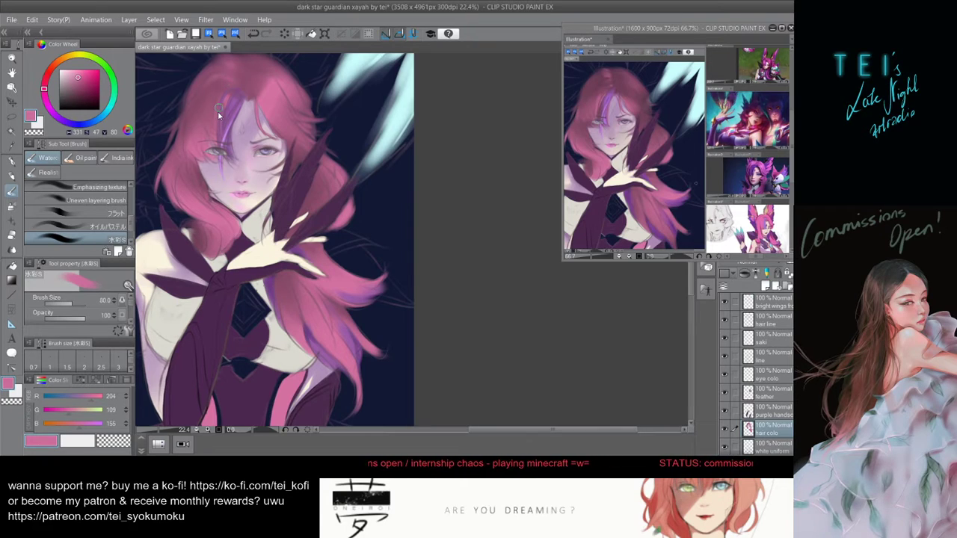
{"action": "key", "text": "bracketright"}
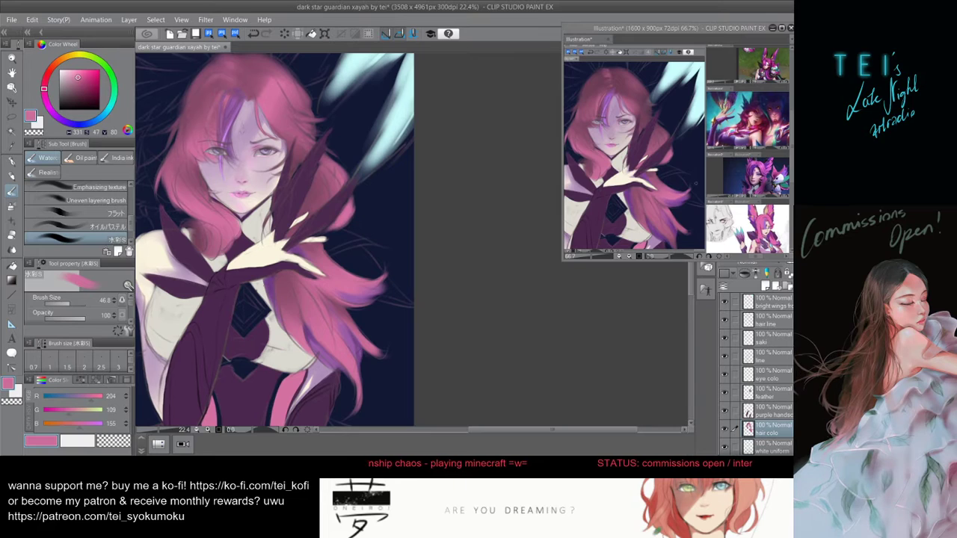
{"action": "left_click", "coordinate": [228, 132], "text": "alt"}
{"action": "left_click_drag", "start_coordinate": [233, 104], "coordinate": [229, 117]}
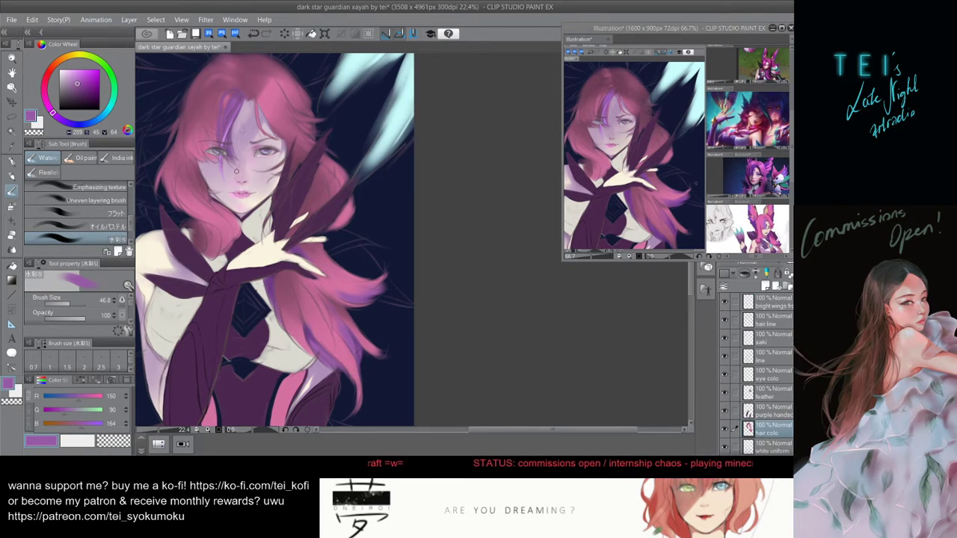
- Paint pink (R185 G100 B146) hair strokes beside the purple strand with brush sizes 22.8 and 19.5, undoing one stroke
{"action": "left_click", "coordinate": [226, 97], "text": "alt"}
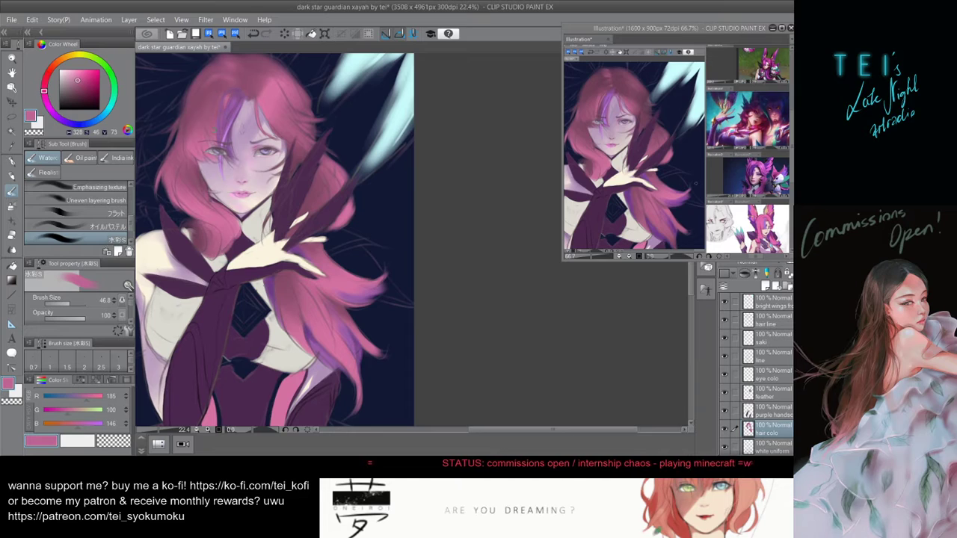
{"action": "key", "text": "["}
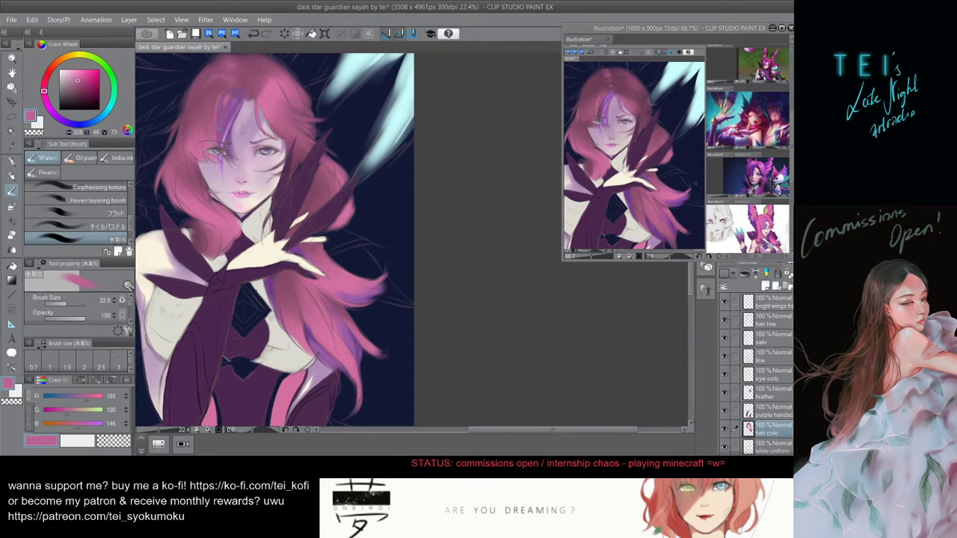
{"action": "key", "text": "ctrl+z"}
{"action": "left_click_drag", "start_coordinate": [221, 104], "coordinate": [216, 117]}
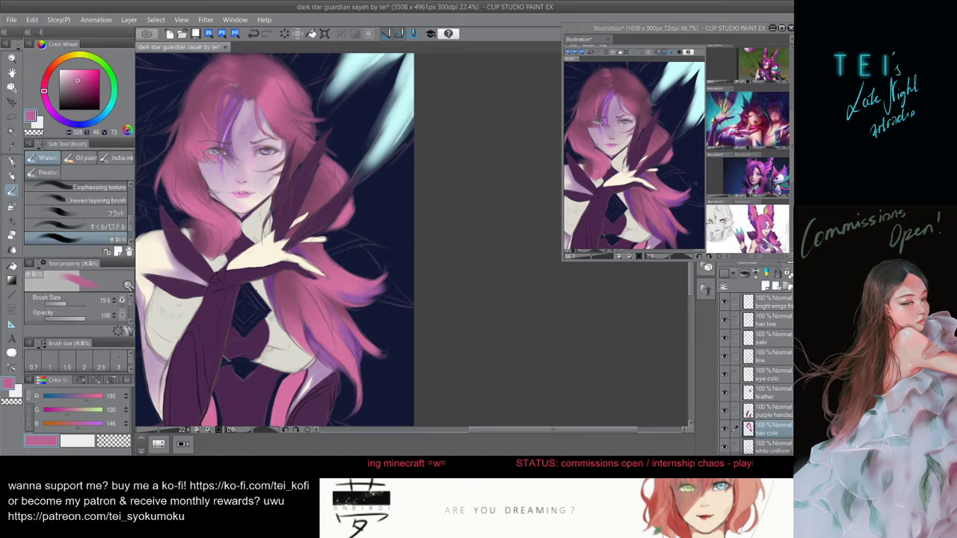
- Add pink hair strokes beside the eye under the fringe with brush sizes 34.9 and 23.7, undoing one stroke
{"action": "key", "text": "bracketright"}
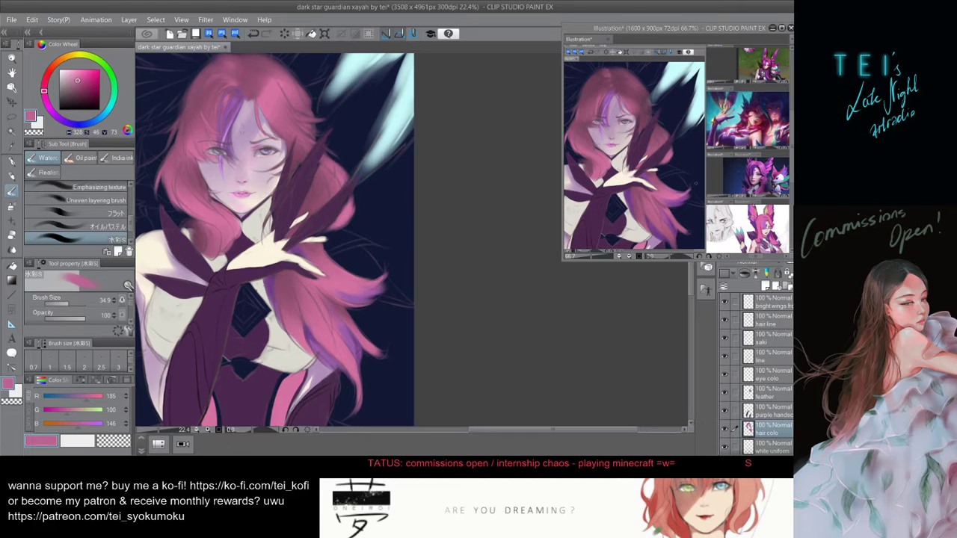
{"action": "key", "text": "ctrl+z"}
{"action": "key", "text": "["}
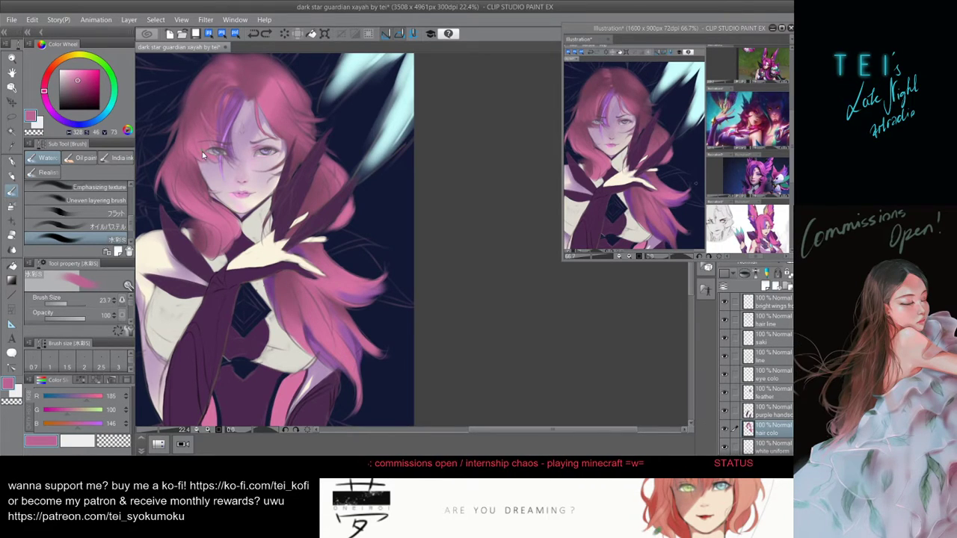
{"action": "left_click_drag", "start_coordinate": [206, 152], "coordinate": [212, 162]}
{"action": "key", "text": "ctrl+z"}
{"action": "key", "text": "ctrl+y"}
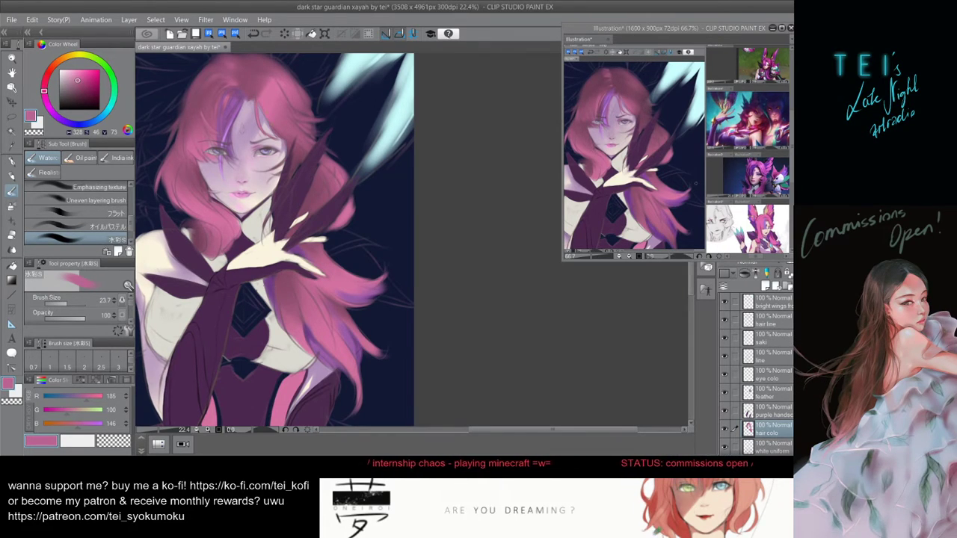
- Try dark pink (R144 G79 B111) strokes on the hair edge along the forehead with brush size 23.7, and undo them
{"action": "left_click", "coordinate": [260, 106]}
{"action": "left_click", "coordinate": [260, 105], "text": "alt"}
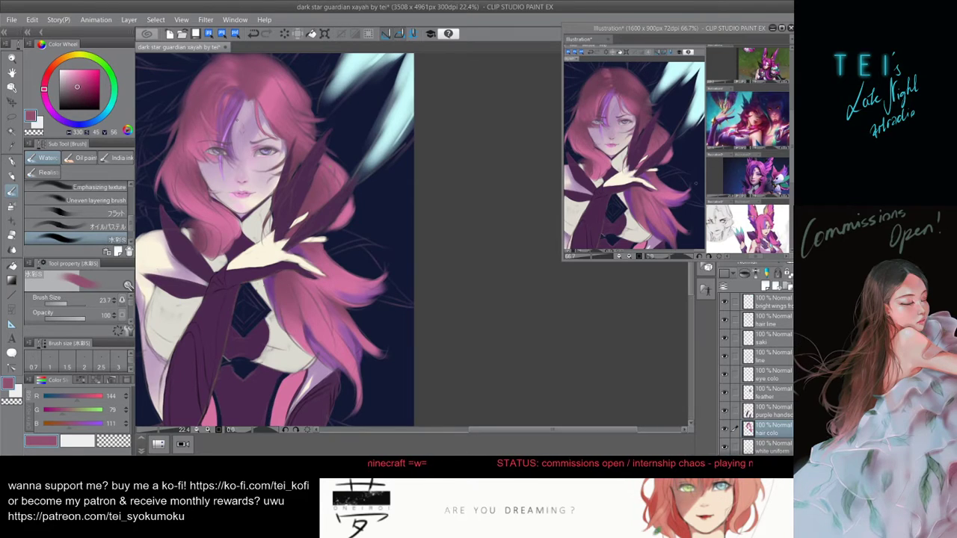
{"action": "mouse_move", "coordinate": [257, 110]}
{"action": "left_mouse_down"}
{"action": "mouse_move", "coordinate": [262, 129]}
{"action": "mouse_move", "coordinate": [260, 113]}
{"action": "left_mouse_up"}
{"action": "key", "text": "ctrl+z"}
{"action": "key", "text": "ctrl+z"}
{"action": "key", "text": "ctrl+z"}
{"action": "key", "text": "ctrl+z"}
{"action": "key", "text": "ctrl+z"}
{"action": "key", "text": "ctrl+z"}
{"action": "key", "text": "ctrl+z"}
{"action": "key", "text": "ctrl+z"}
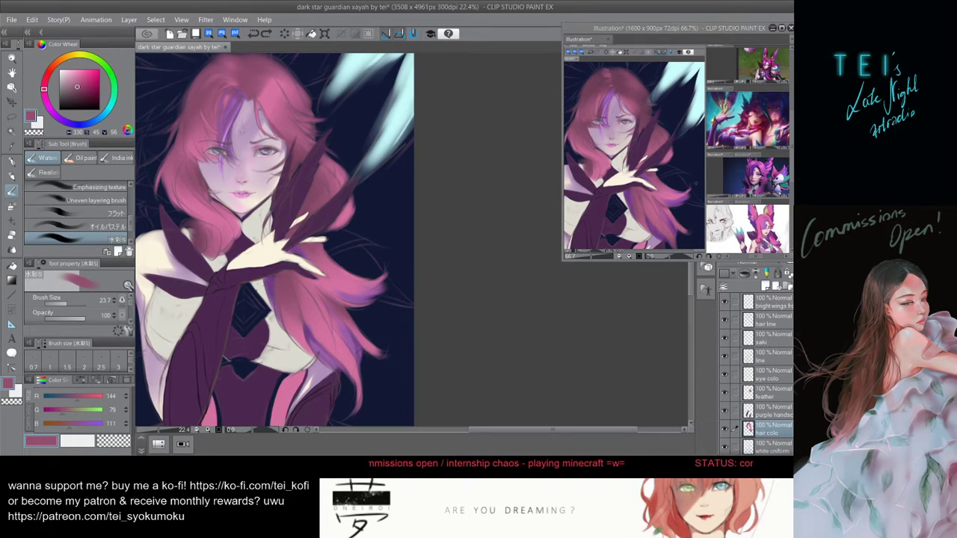
- Try a dark pink stroke beside the purple strand at the parting, compare it using undo and redo, and undo it
{"action": "key", "text": "ctrl+z"}
{"action": "key", "text": "ctrl+y"}
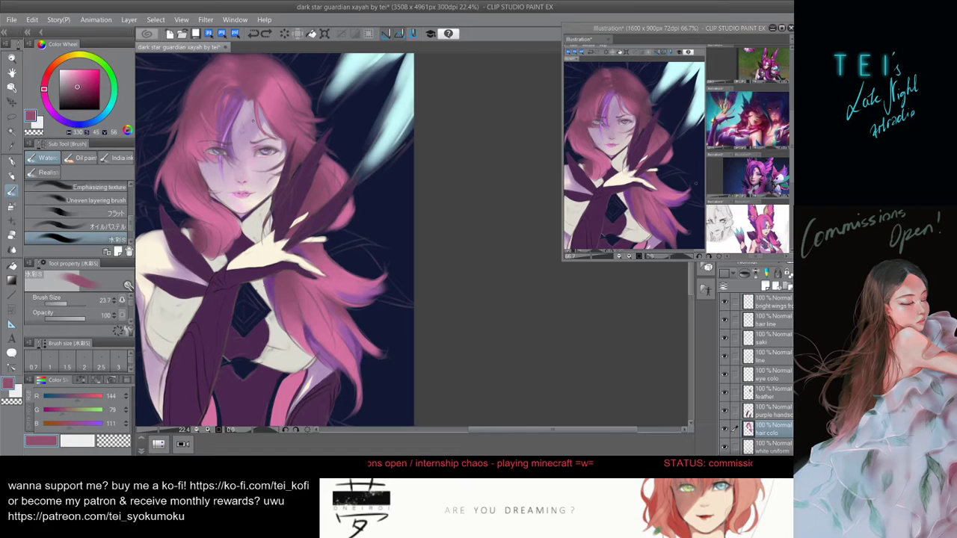
{"action": "key", "text": "ctrl+z"}
{"action": "left_click_drag", "start_coordinate": [229, 104], "coordinate": [223, 113]}
{"action": "key", "text": "ctrl+z"}
{"action": "key", "text": "ctrl+y"}
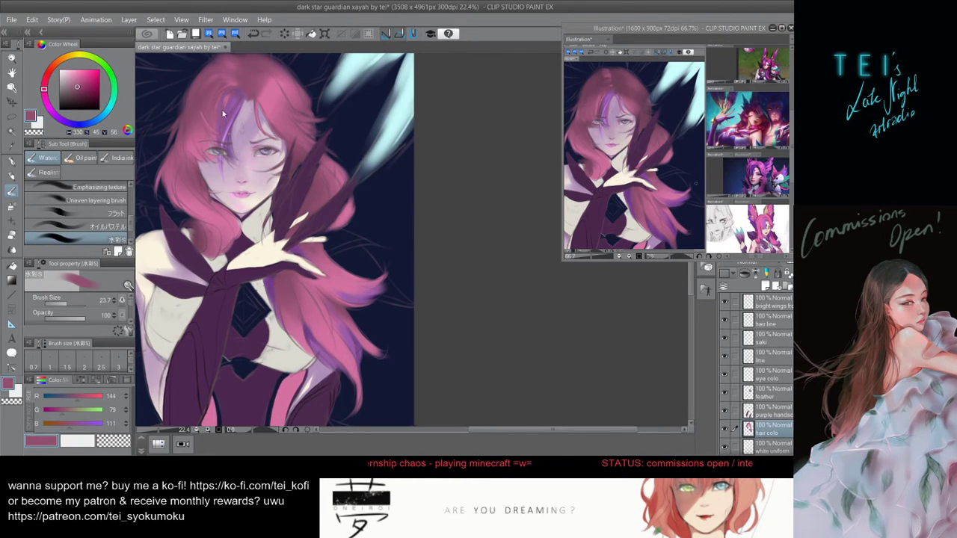
{"action": "key", "text": "ctrl+y"}
{"action": "key", "text": "ctrl+z"}
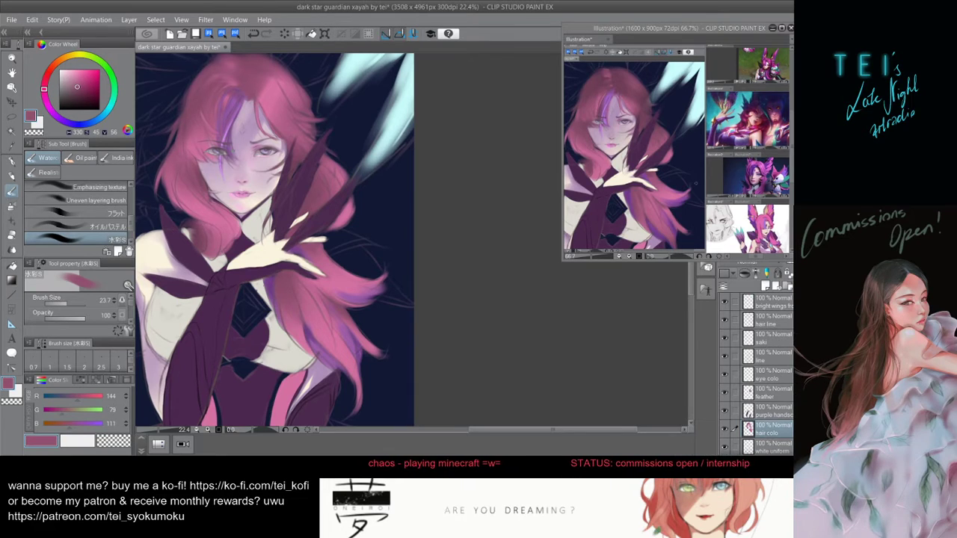
{"action": "key", "text": "ctrl+y"}
{"action": "key", "text": "ctrl+z"}
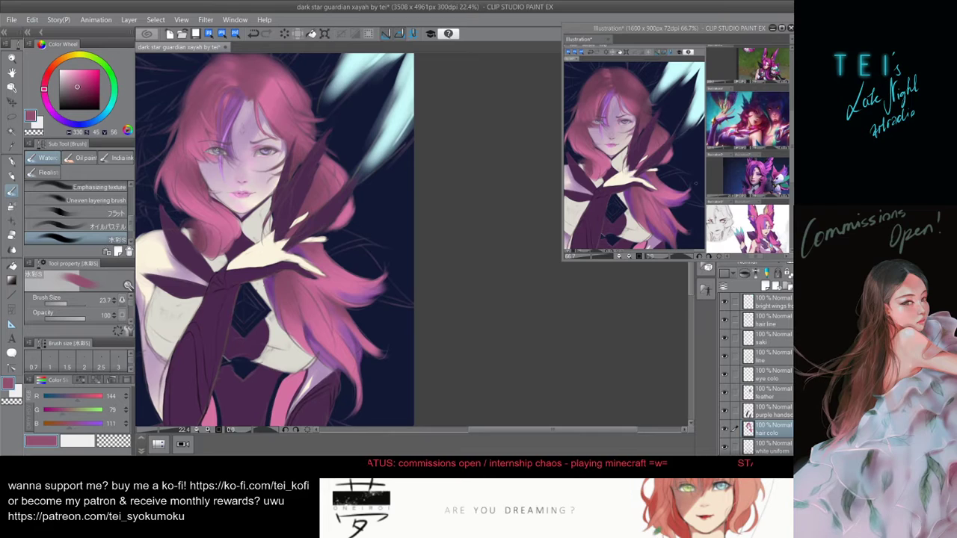
- Enlarge the watercolour brush to size 151.1 and save the illustration
{"action": "key", "text": "bracketright"}
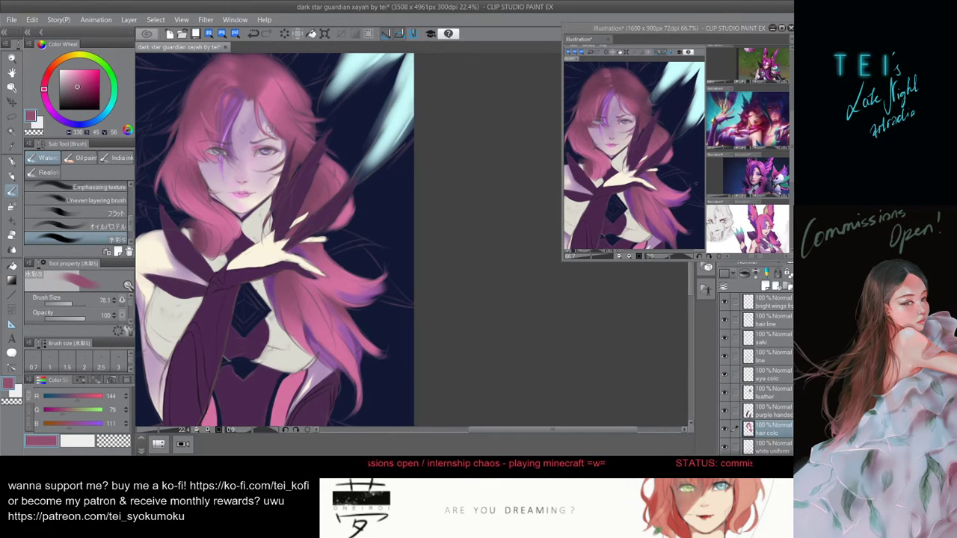
{"action": "left_click_drag", "start_coordinate": [251, 96], "coordinate": [268, 122]}
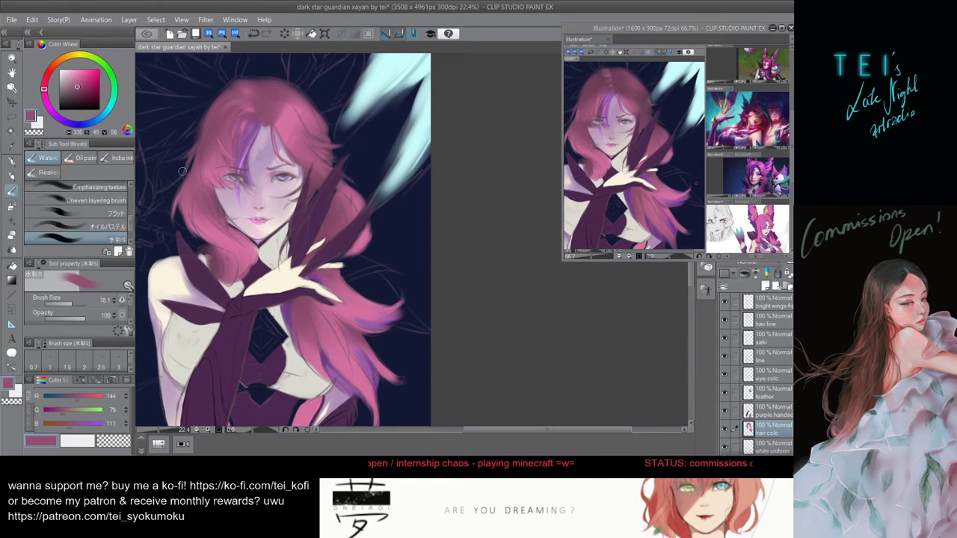
{"action": "key", "text": "bracketright"}
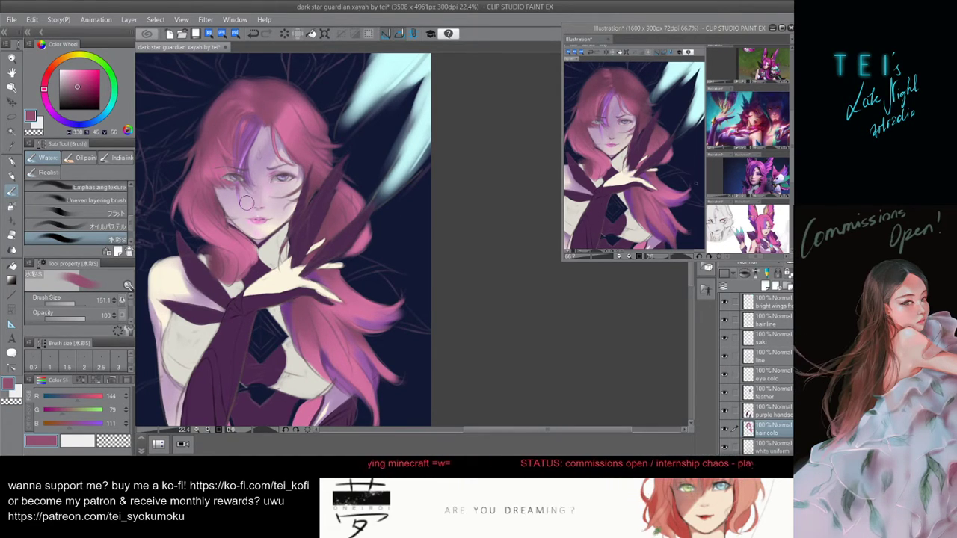
{"action": "scroll", "coordinate": [246, 203], "scroll_direction": "down", "scroll_amount": 5}
{"action": "scroll", "coordinate": [233, 219], "scroll_direction": "up", "scroll_amount": 2}
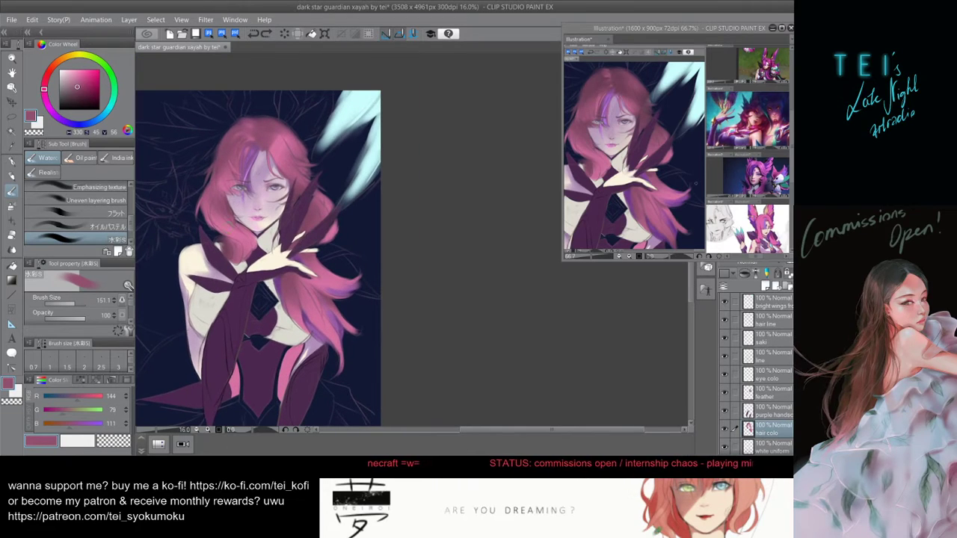
{"action": "scroll", "coordinate": [234, 219], "scroll_direction": "up", "scroll_amount": 1}
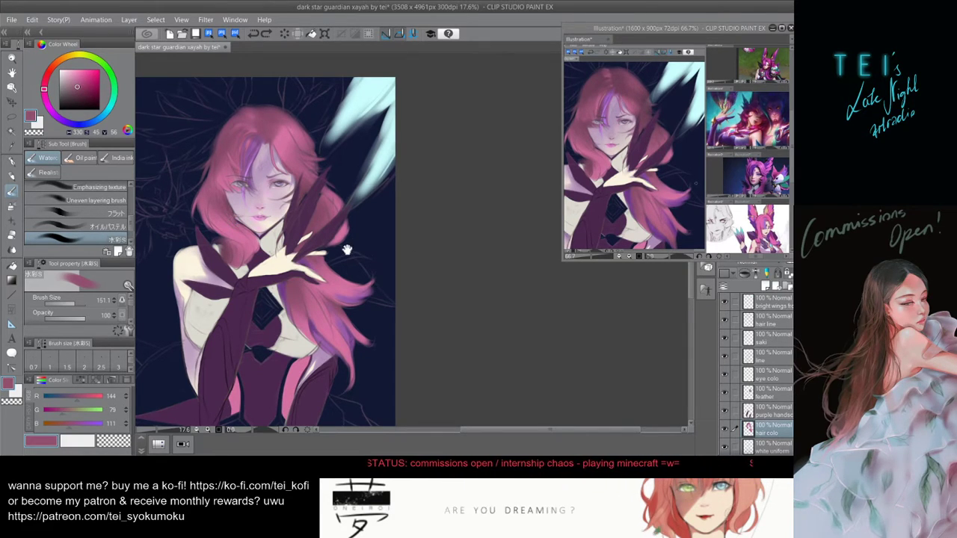
{"action": "left_click_drag", "start_coordinate": [347, 249], "coordinate": [353, 258]}
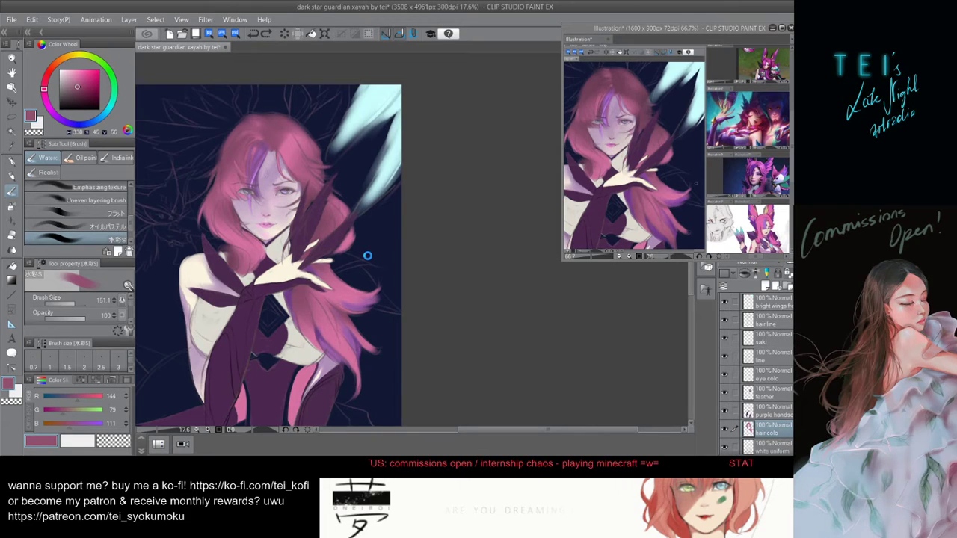
{"action": "key", "text": "ctrl+s"}
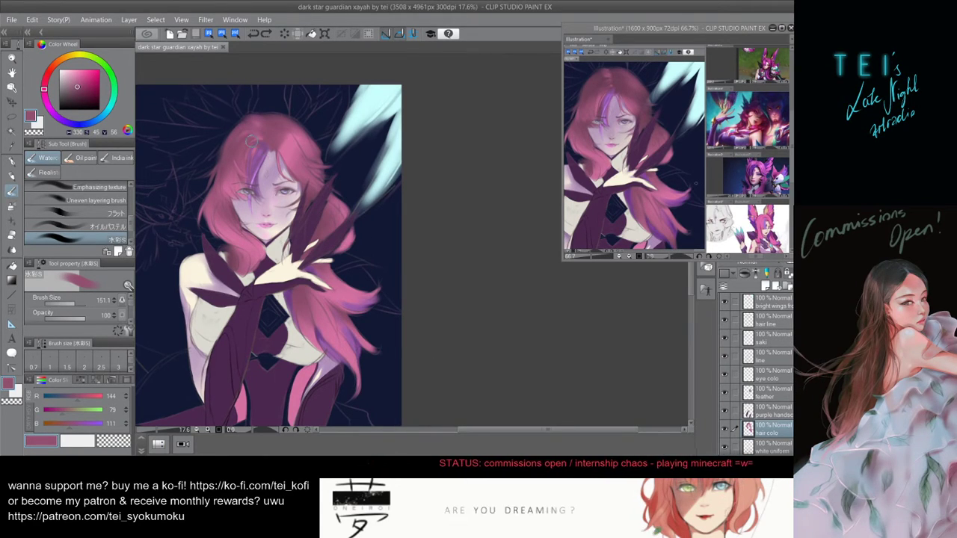
- Try dark pink strokes on the hair beside the parting with brush size 151.1, sampling the hair colour between them, and undo them
{"action": "left_click_drag", "start_coordinate": [271, 196], "coordinate": [278, 174]}
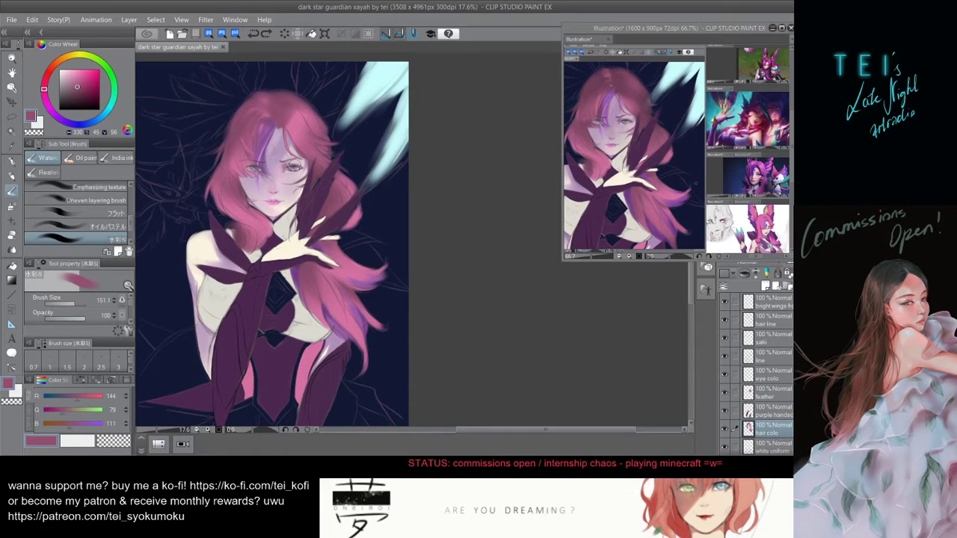
{"action": "left_click_drag", "start_coordinate": [254, 122], "coordinate": [246, 143]}
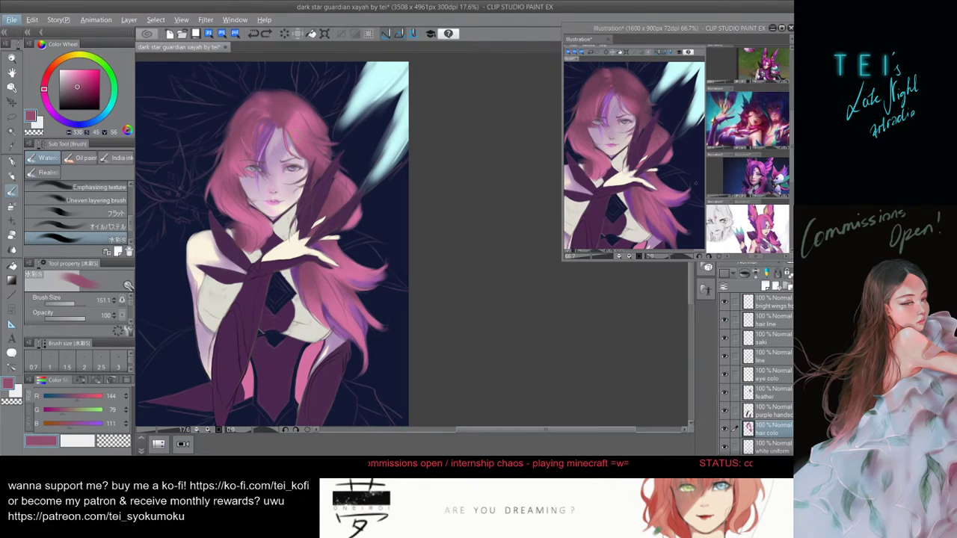
{"action": "left_click", "coordinate": [305, 119], "text": "alt"}
{"action": "mouse_move", "coordinate": [241, 134]}
{"action": "left_mouse_down"}
{"action": "mouse_move", "coordinate": [228, 134]}
{"action": "mouse_move", "coordinate": [249, 155]}
{"action": "mouse_move", "coordinate": [239, 146]}
{"action": "left_mouse_up"}
{"action": "key", "text": "ctrl+z"}
{"action": "key", "text": "ctrl+z"}
- Sample hair colours and paint a dark pink (R138 G76 B108) stroke at the top of the hair with brush size 98.3
{"action": "left_click", "coordinate": [242, 129], "text": "alt"}
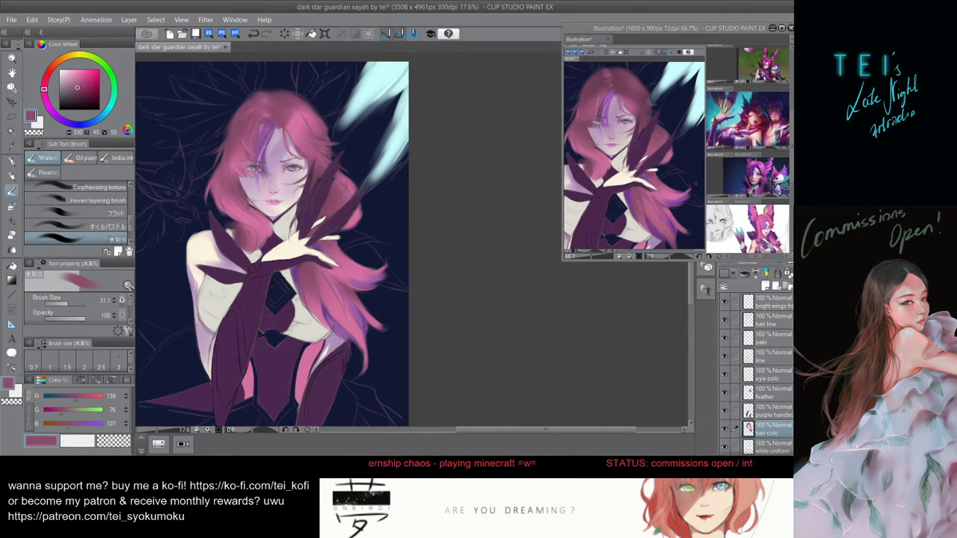
{"action": "left_click", "coordinate": [304, 127], "text": "alt"}
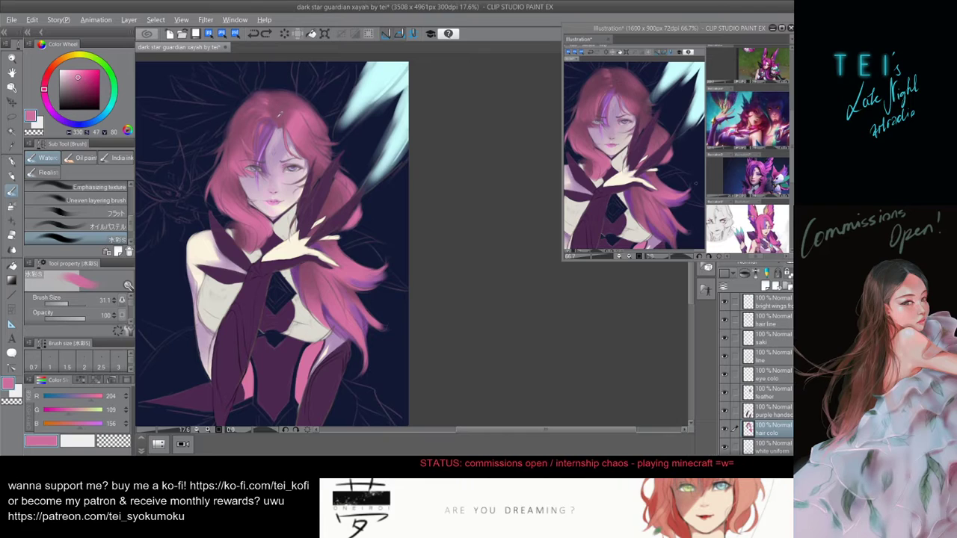
{"action": "left_click", "coordinate": [276, 114], "text": "alt"}
{"action": "left_click_drag", "start_coordinate": [253, 106], "coordinate": [258, 106]}
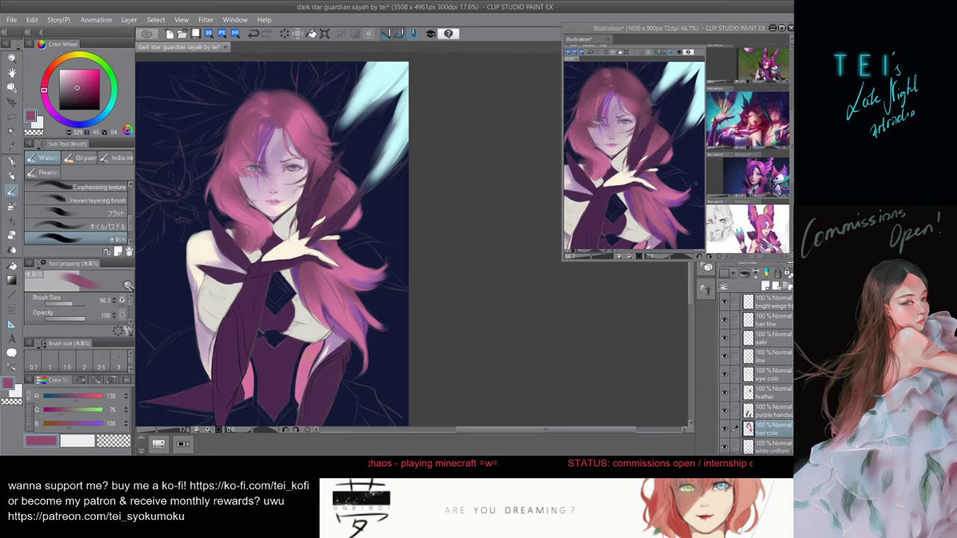
- Activate the skin layer, set the colour to muted purple (R124 G93 B126) with brush size 110.2, and save the illustration
{"action": "scroll", "coordinate": [291, 192], "scroll_direction": "up", "scroll_amount": 2}
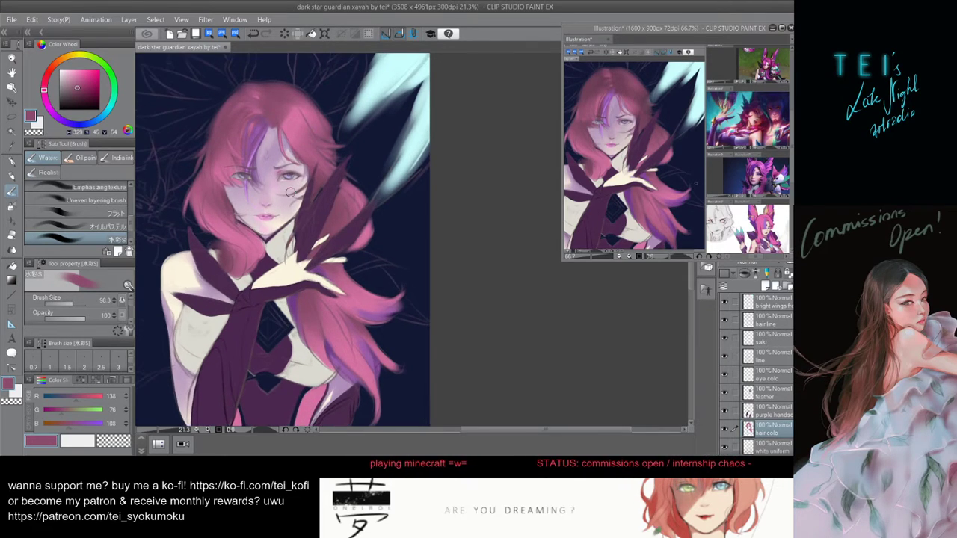
{"action": "scroll", "coordinate": [273, 214], "scroll_direction": "down", "scroll_amount": 1}
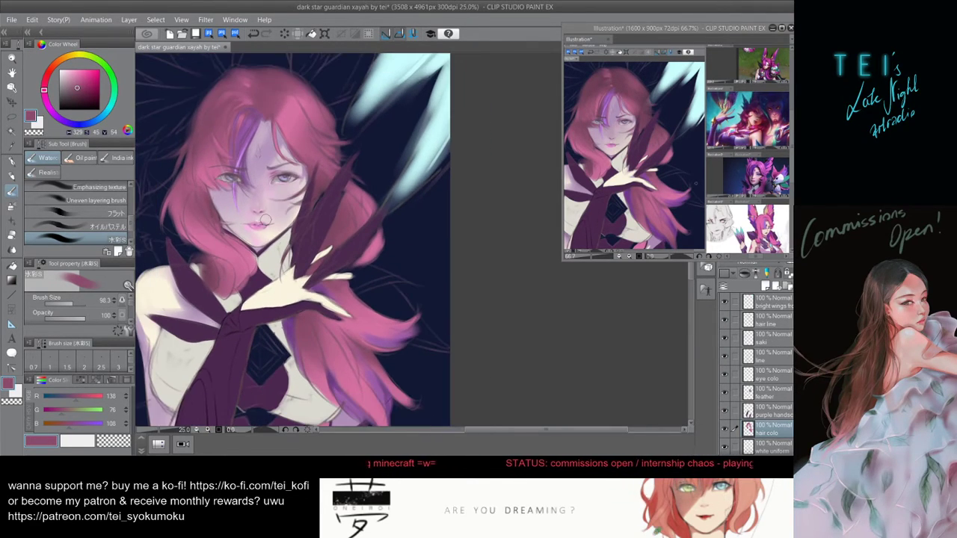
{"action": "scroll", "coordinate": [270, 188], "scroll_direction": "down", "scroll_amount": 1}
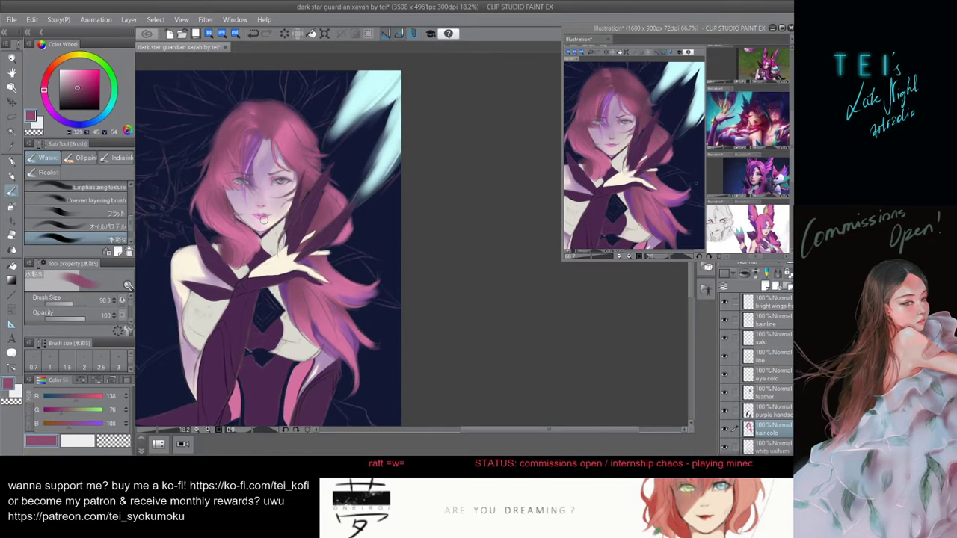
{"action": "scroll", "coordinate": [263, 217], "scroll_direction": "up", "scroll_amount": 1}
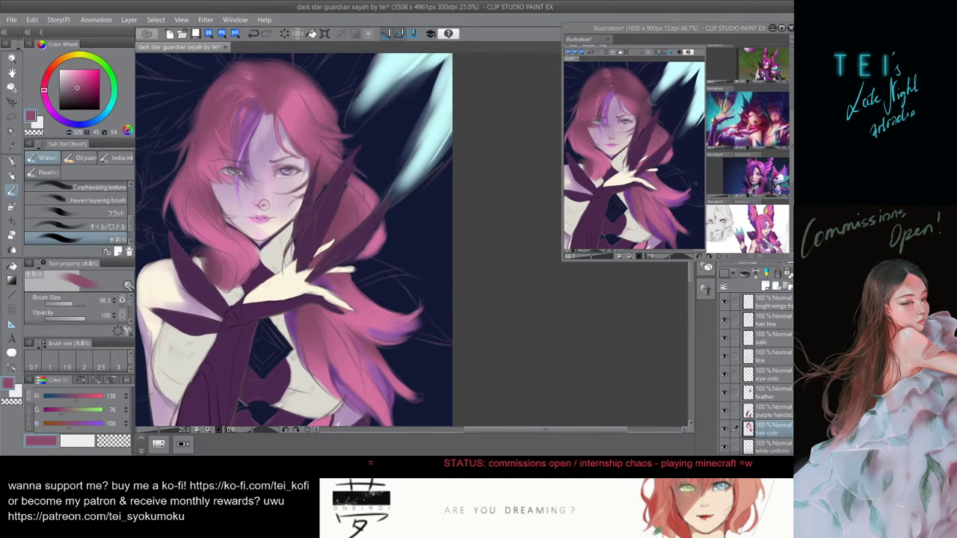
{"action": "scroll", "coordinate": [756, 365], "scroll_direction": "down", "scroll_amount": 2}
{"action": "left_click", "coordinate": [764, 410]}
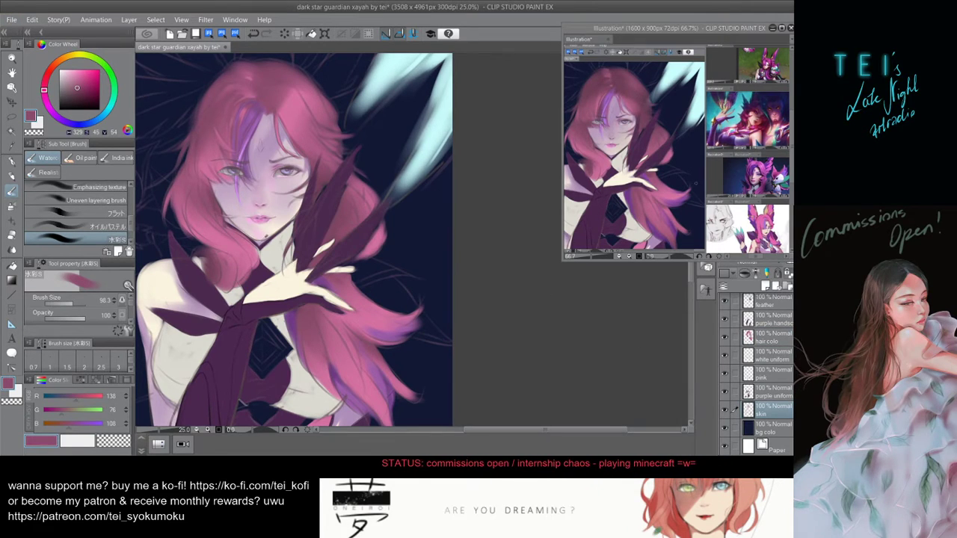
{"action": "left_click", "coordinate": [149, 328], "text": "alt"}
{"action": "key", "text": "bracketright"}
{"action": "left_click", "coordinate": [70, 89]}
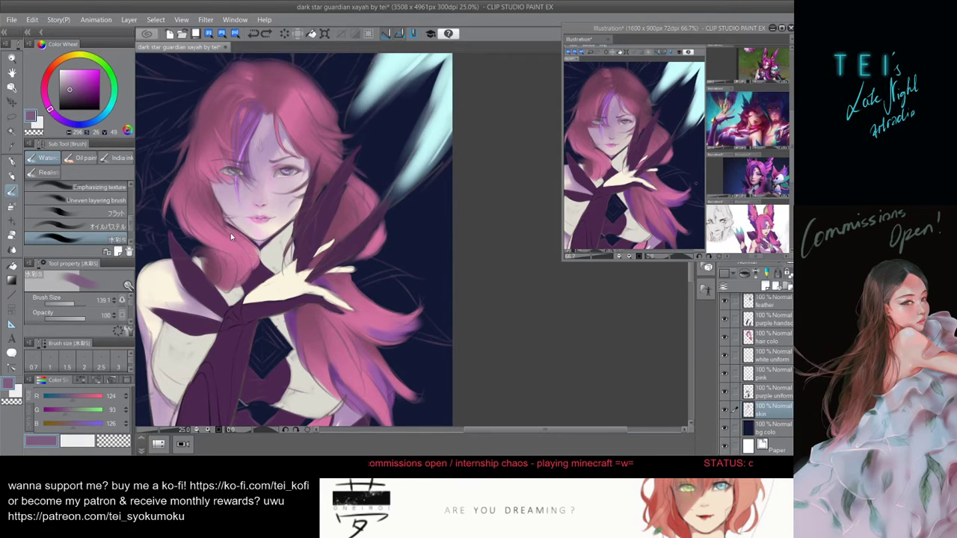
{"action": "key", "text": "bracketleft"}
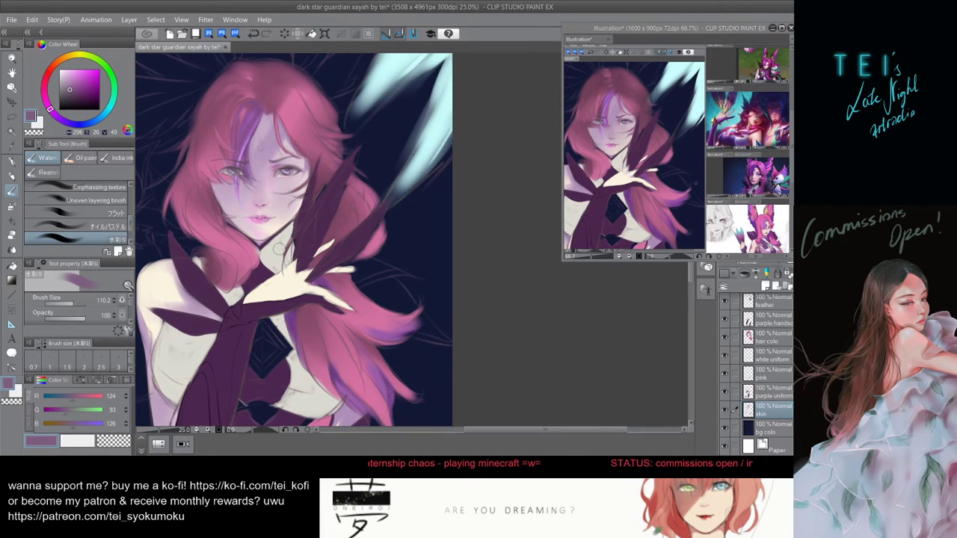
{"action": "left_click_drag", "start_coordinate": [298, 249], "coordinate": [303, 251]}
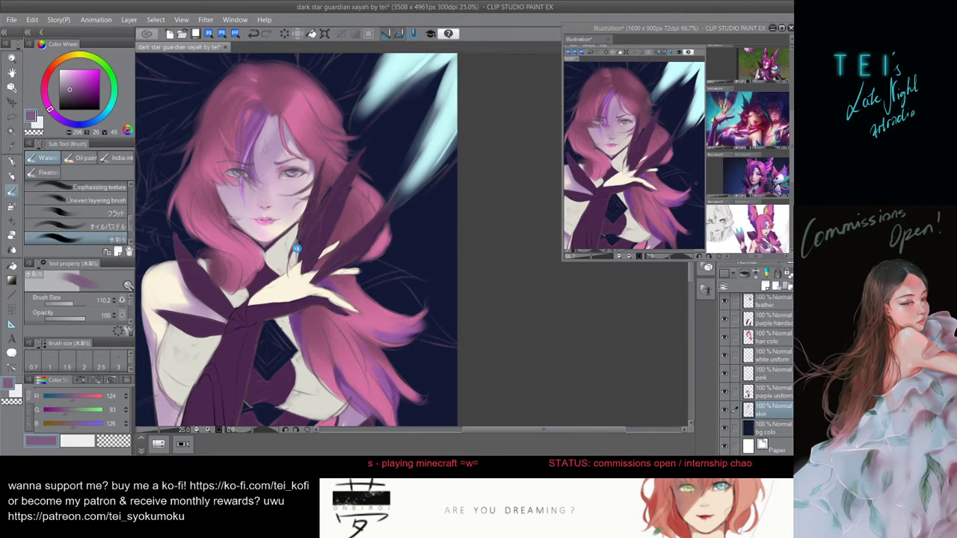
{"action": "key", "text": "ctrl+s"}
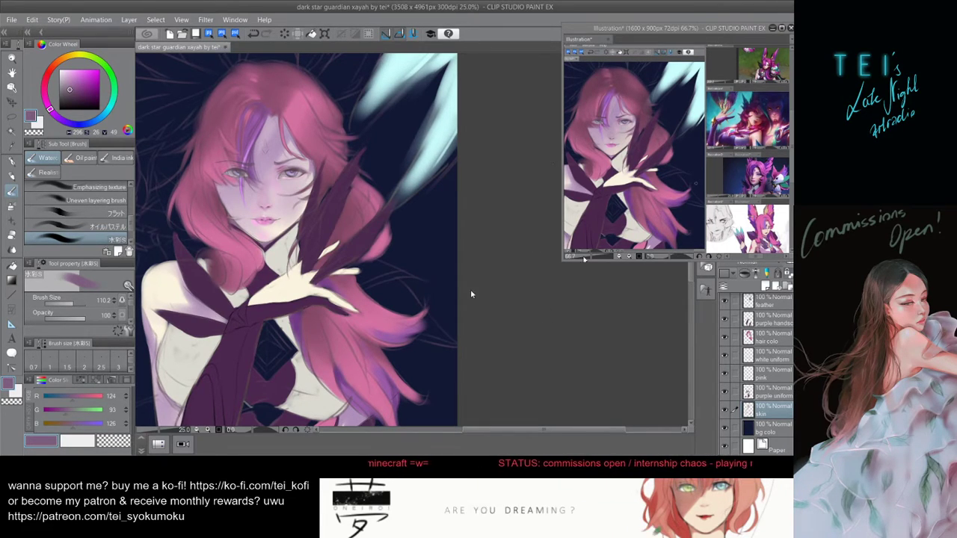
- Sample hair pink (R202 G107 B153), switch to the hair colo layer, and try a stroke beside the parting, undoing it
{"action": "key", "text": "alt"}
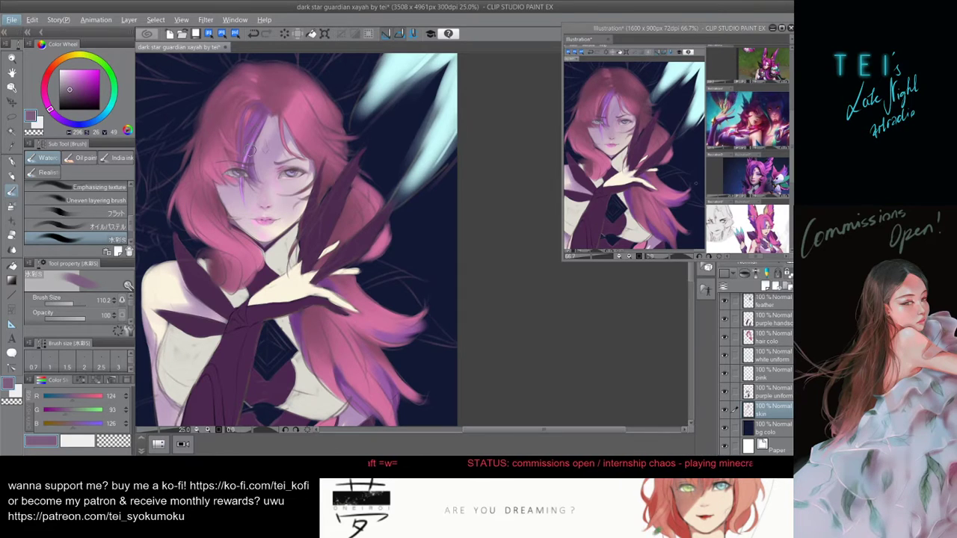
{"action": "key", "text": "alt"}
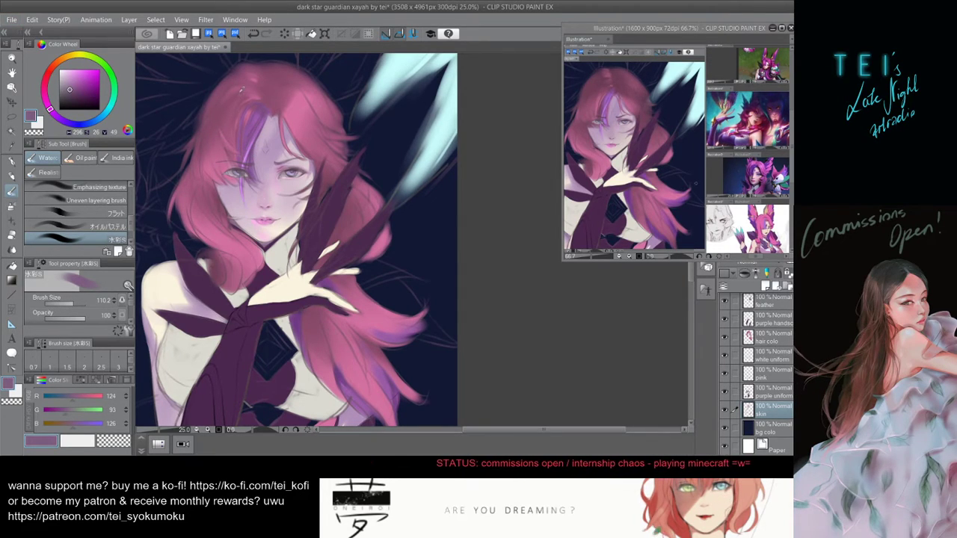
{"action": "left_click", "coordinate": [225, 111], "text": "alt"}
{"action": "left_click_drag", "start_coordinate": [225, 111], "coordinate": [227, 109]}
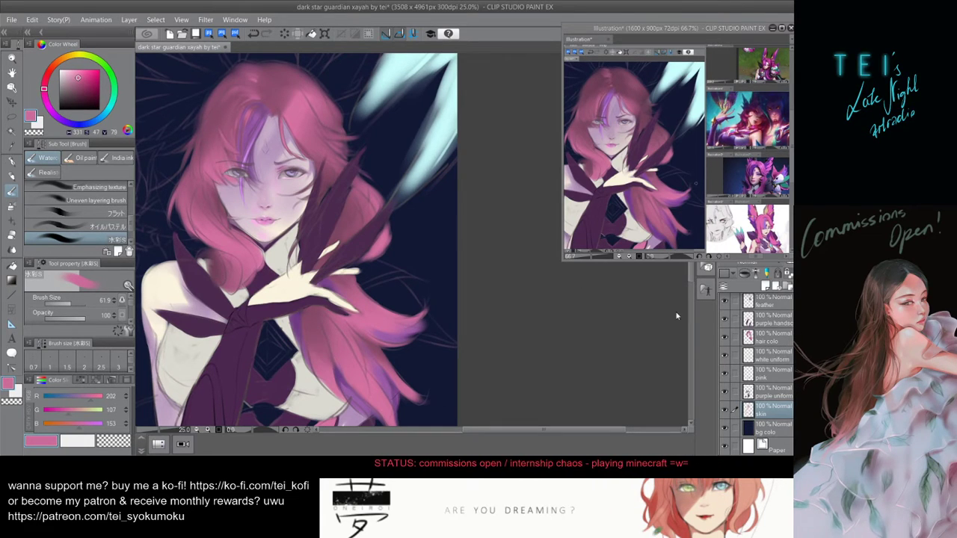
{"action": "left_click", "coordinate": [777, 336]}
{"action": "mouse_move", "coordinate": [231, 100]}
{"action": "left_mouse_down"}
{"action": "mouse_move", "coordinate": [226, 135]}
{"action": "mouse_move", "coordinate": [228, 115]}
{"action": "left_mouse_up"}
{"action": "key", "text": "ctrl+z"}
- Paint light pink (R222 G127 B173) strokes into the hair beside the face, adjusting the brush size to 34.3 and 95.2, and save
{"action": "key", "text": "]"}
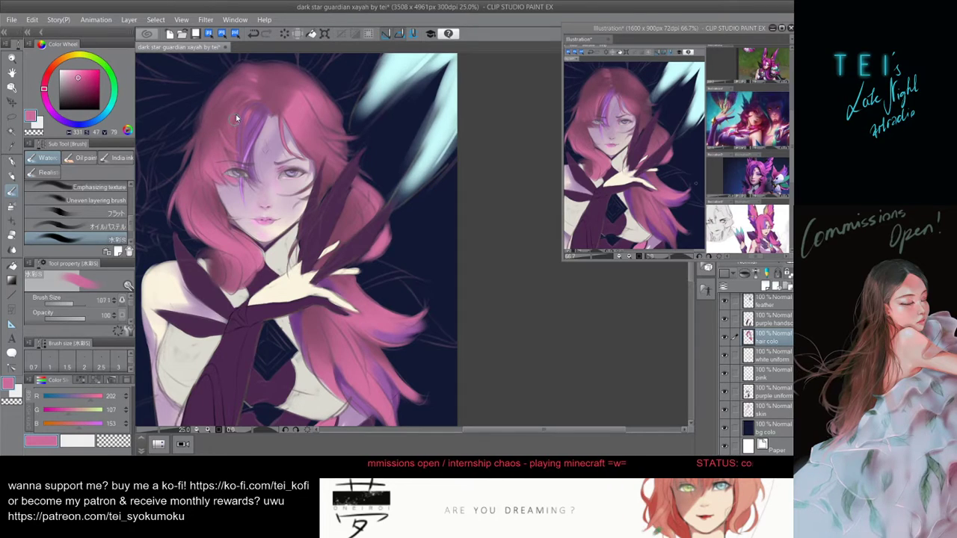
{"action": "left_click_drag", "start_coordinate": [272, 96], "coordinate": [269, 100], "text": "ctrl+alt"}
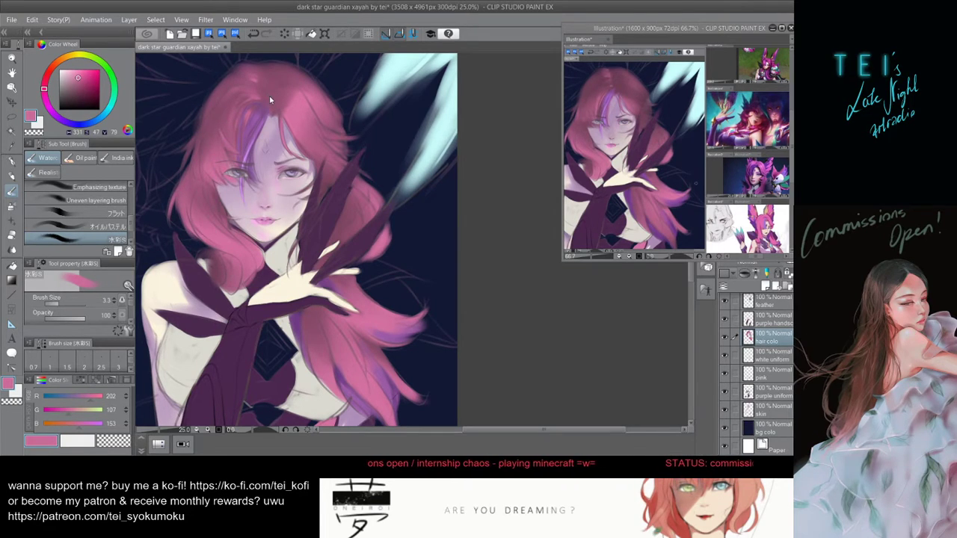
{"action": "left_click", "coordinate": [235, 130], "text": "alt"}
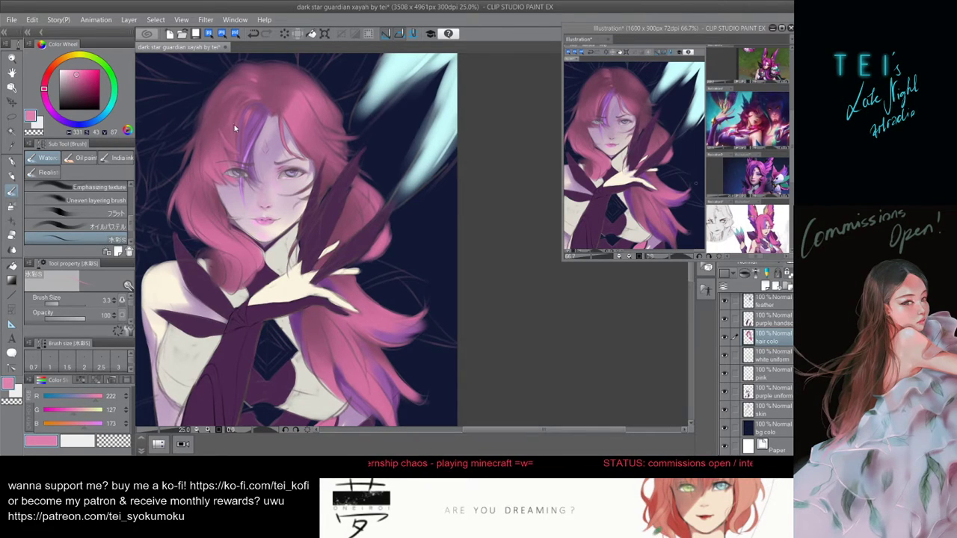
{"action": "left_click_drag", "start_coordinate": [233, 120], "coordinate": [238, 124], "text": "ctrl+alt"}
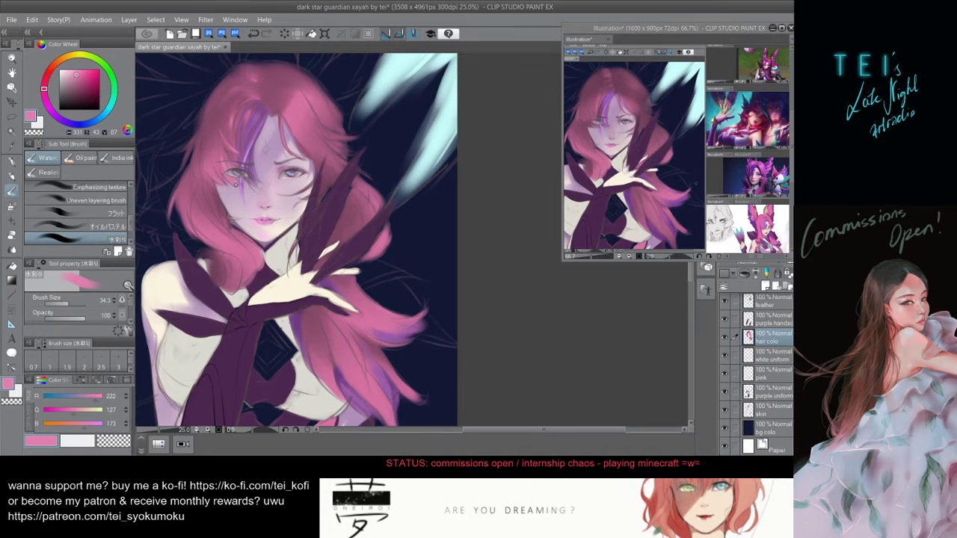
{"action": "left_click_drag", "start_coordinate": [218, 160], "coordinate": [220, 171]}
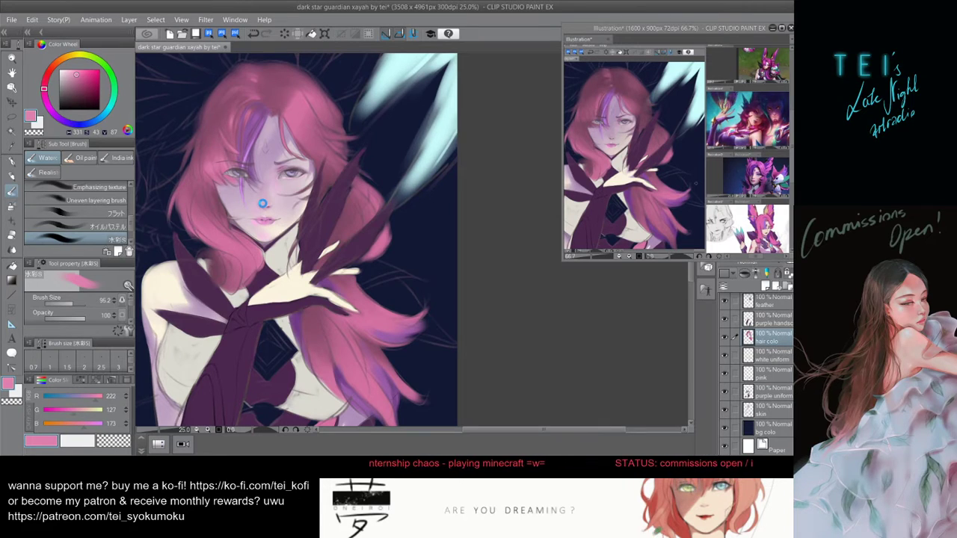
{"action": "key", "text": "ctrl+s"}
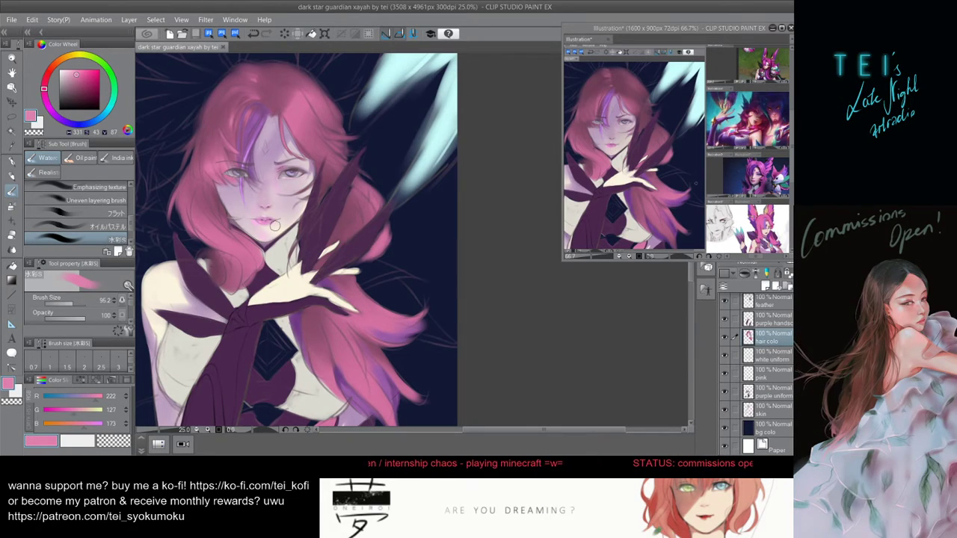
- Close the floating reference illustration window and return to the Xayah canvas to review the whole painting
{"action": "left_click_drag", "start_coordinate": [338, 186], "coordinate": [339, 190]}
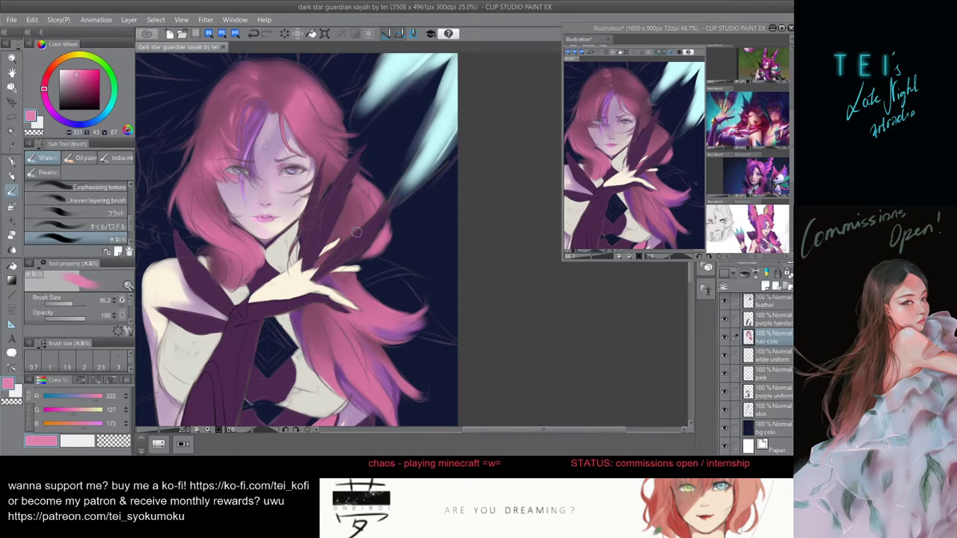
{"action": "left_click_drag", "start_coordinate": [357, 229], "coordinate": [377, 229]}
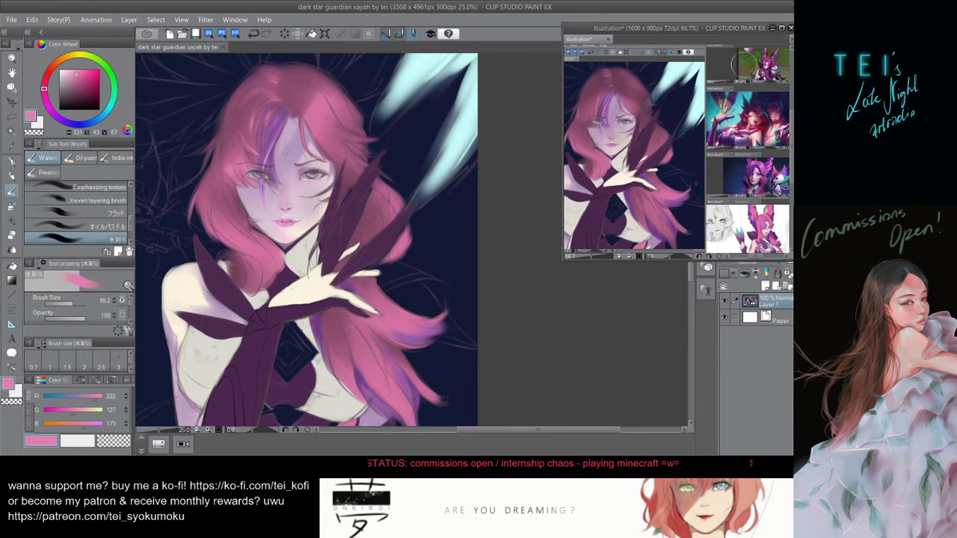
{"action": "left_click", "coordinate": [772, 48]}
{"action": "left_click", "coordinate": [424, 189]}
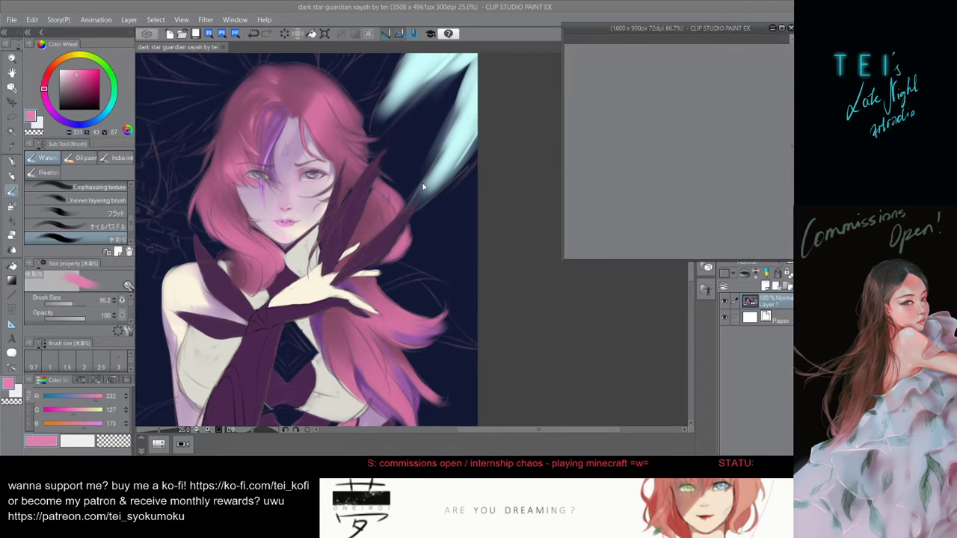
{"action": "left_click_drag", "start_coordinate": [331, 162], "coordinate": [365, 171]}
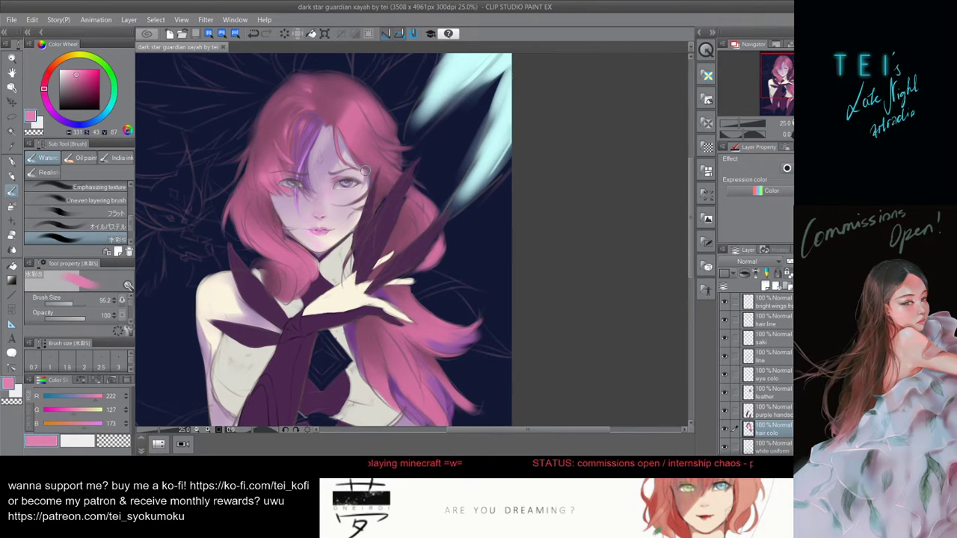
{"action": "scroll", "coordinate": [365, 170], "scroll_direction": "down", "scroll_amount": 2}
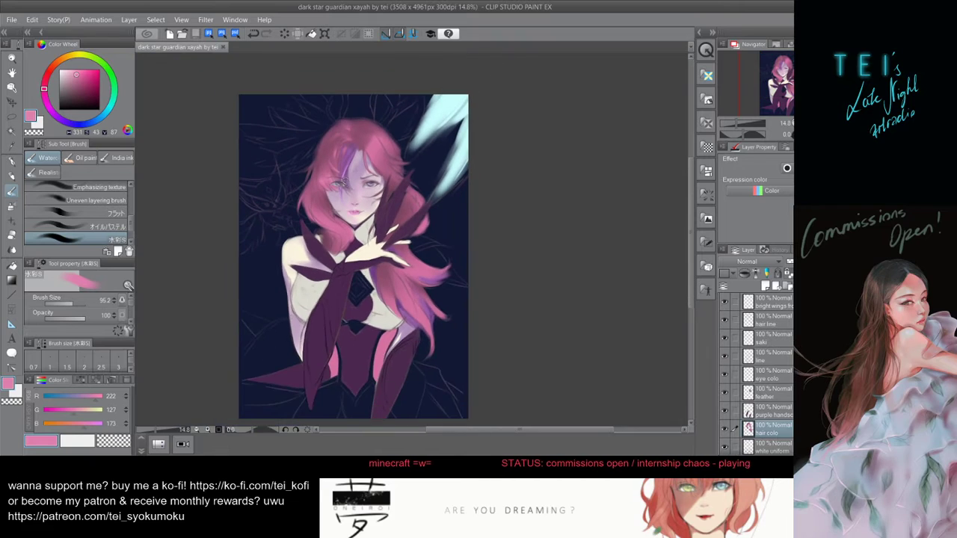
{"action": "scroll", "coordinate": [406, 186], "scroll_direction": "up", "scroll_amount": 3}
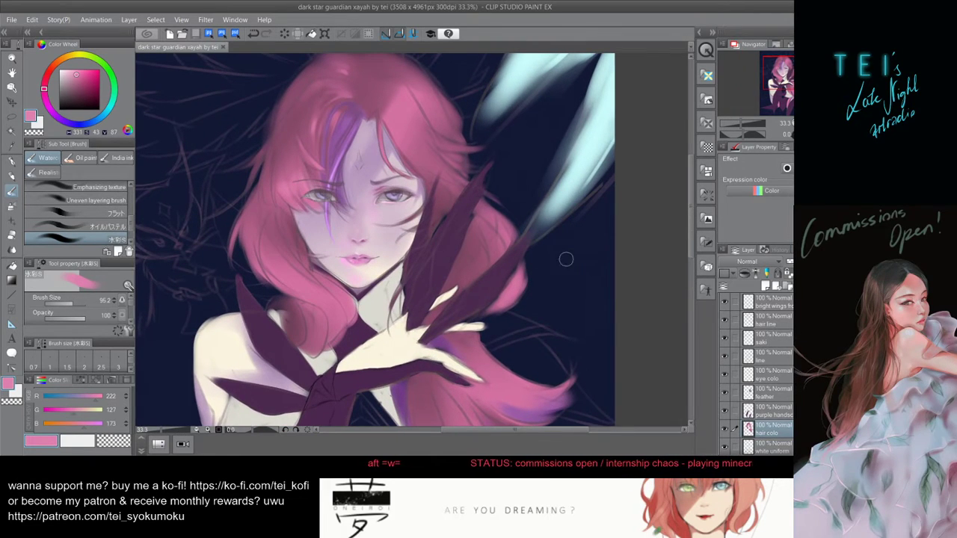